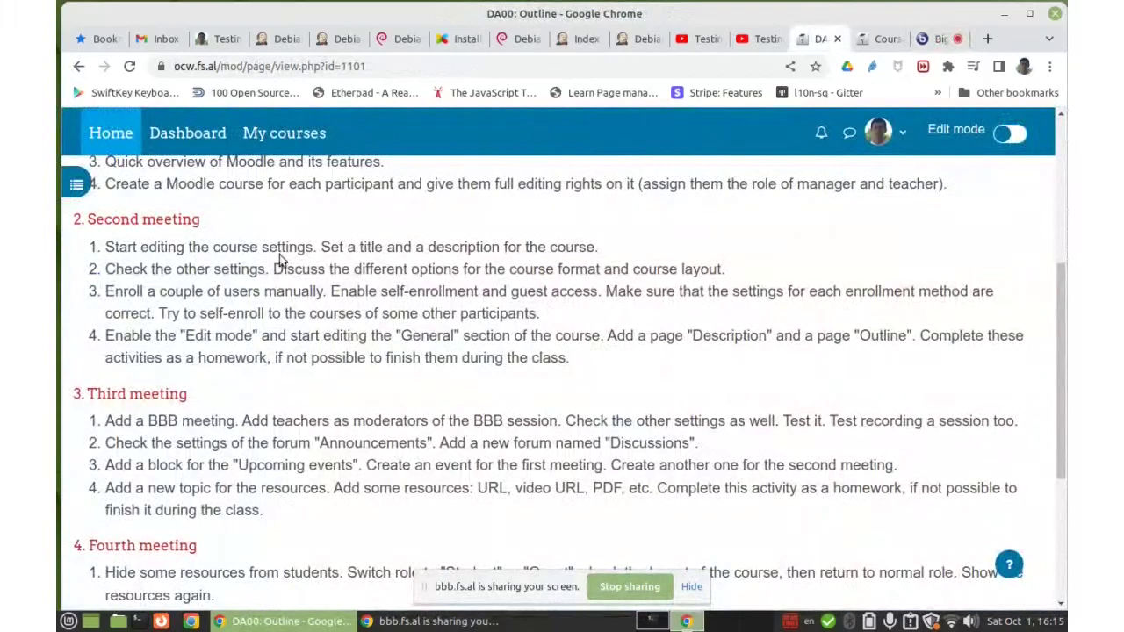
- Review the second meeting's tasks in the DA00 outline, covering course title and description, manual enrollment, self-enrollment, guest access, and the Description and Outline pages
drag(320, 247, 525, 242)
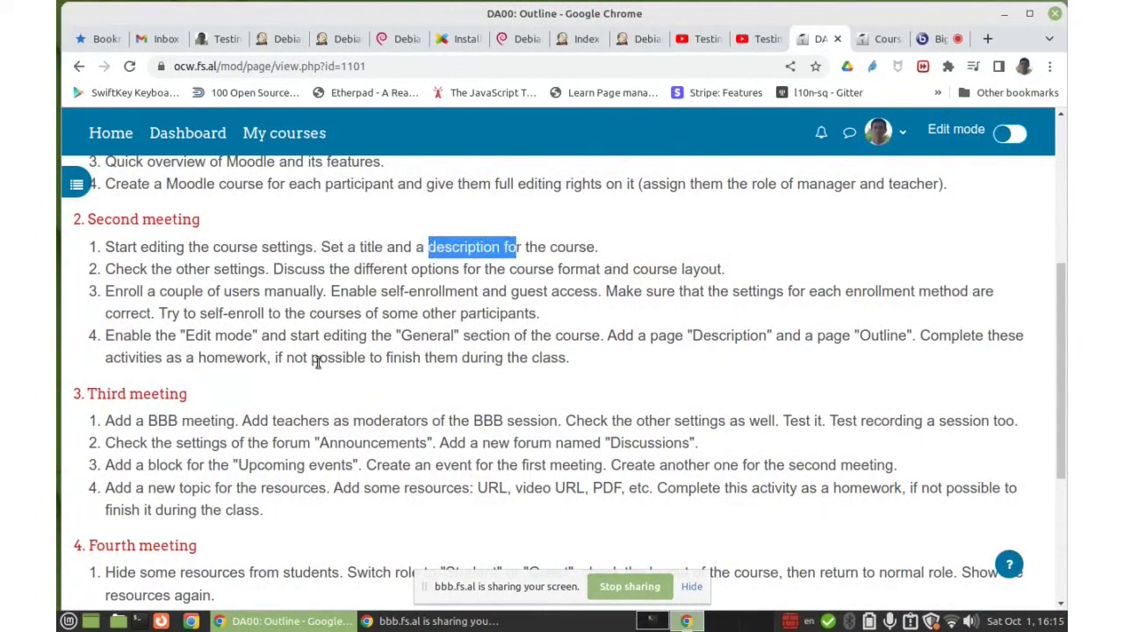
click(348, 313)
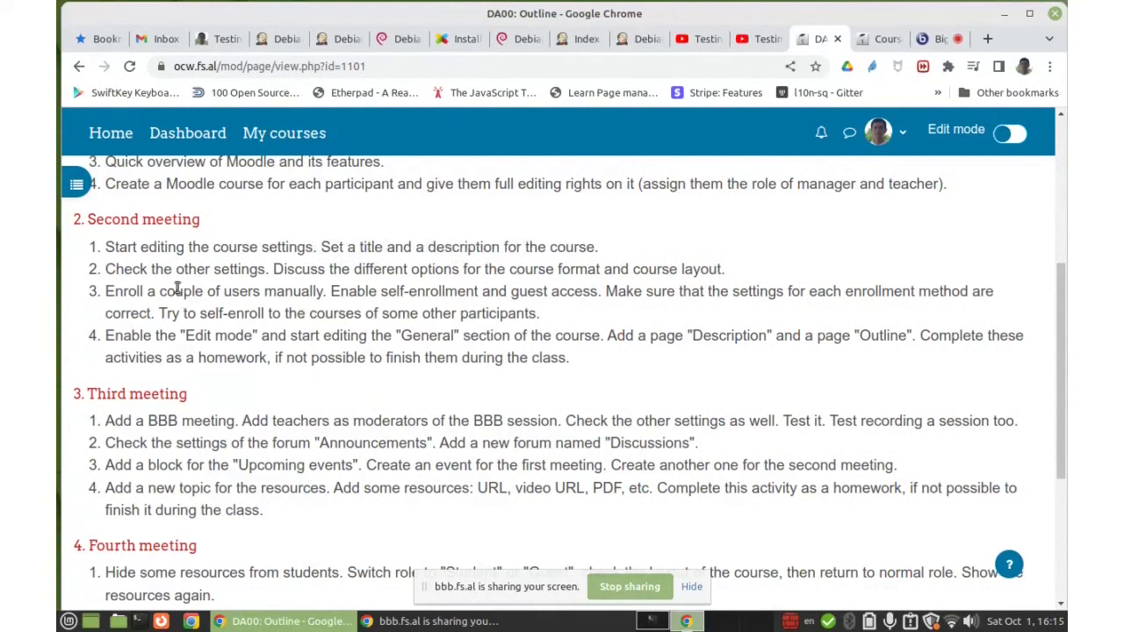
drag(110, 292, 332, 291)
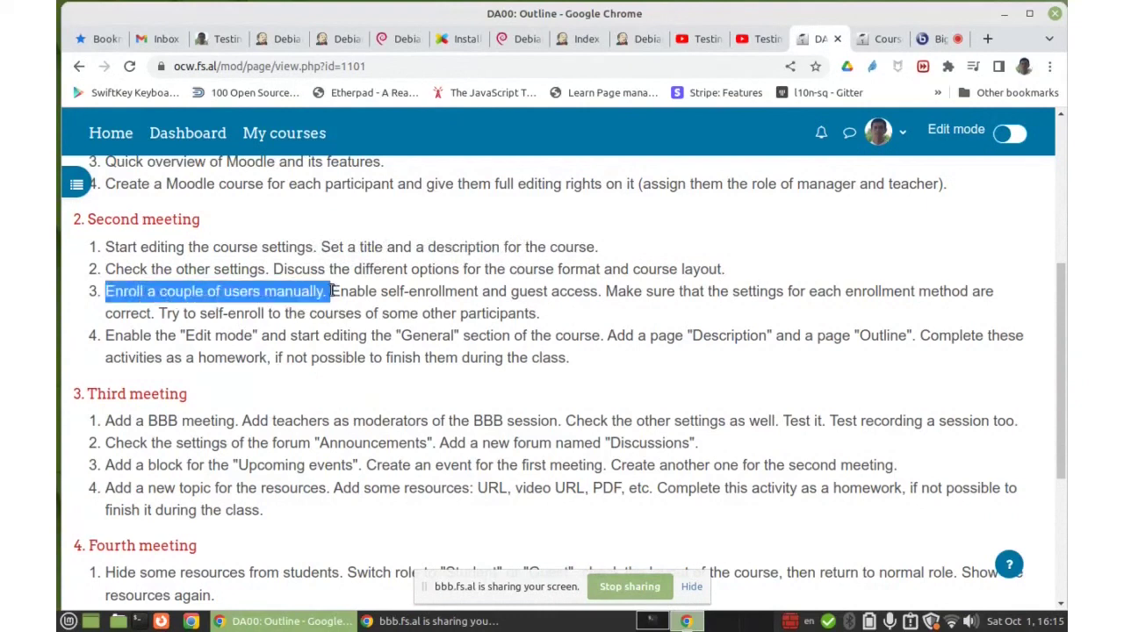
click(225, 313)
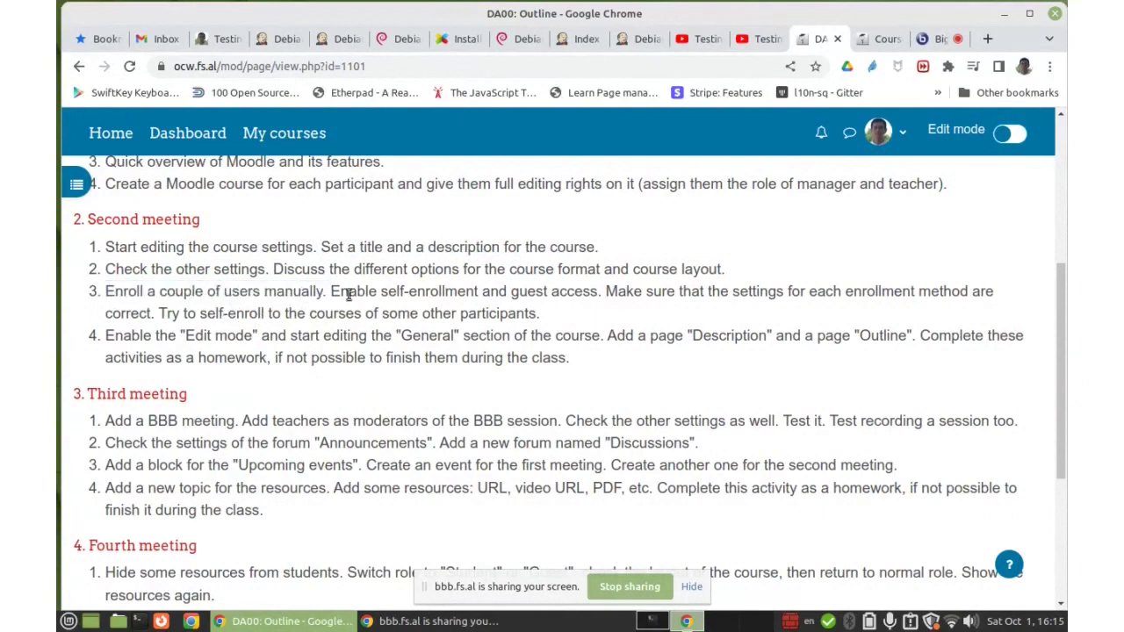
drag(332, 291, 599, 293)
click(588, 296)
drag(649, 337, 901, 320)
click(824, 321)
click(869, 321)
- Switch to the DebianEdu Training course and review its title, the Activities section and the Details section
click(887, 39)
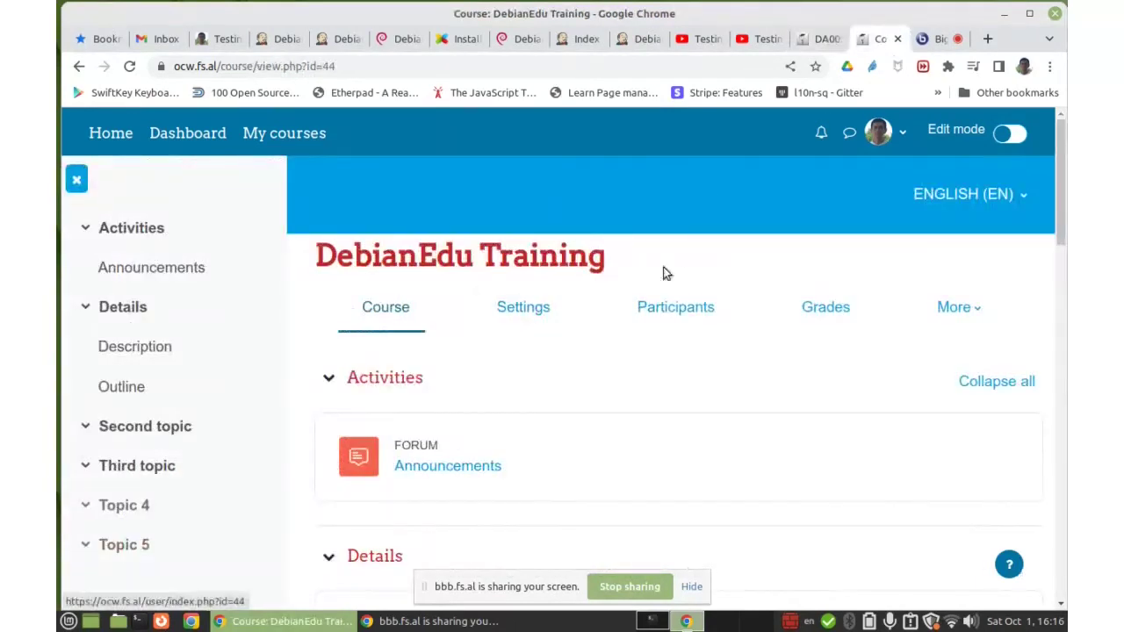
drag(629, 252, 298, 266)
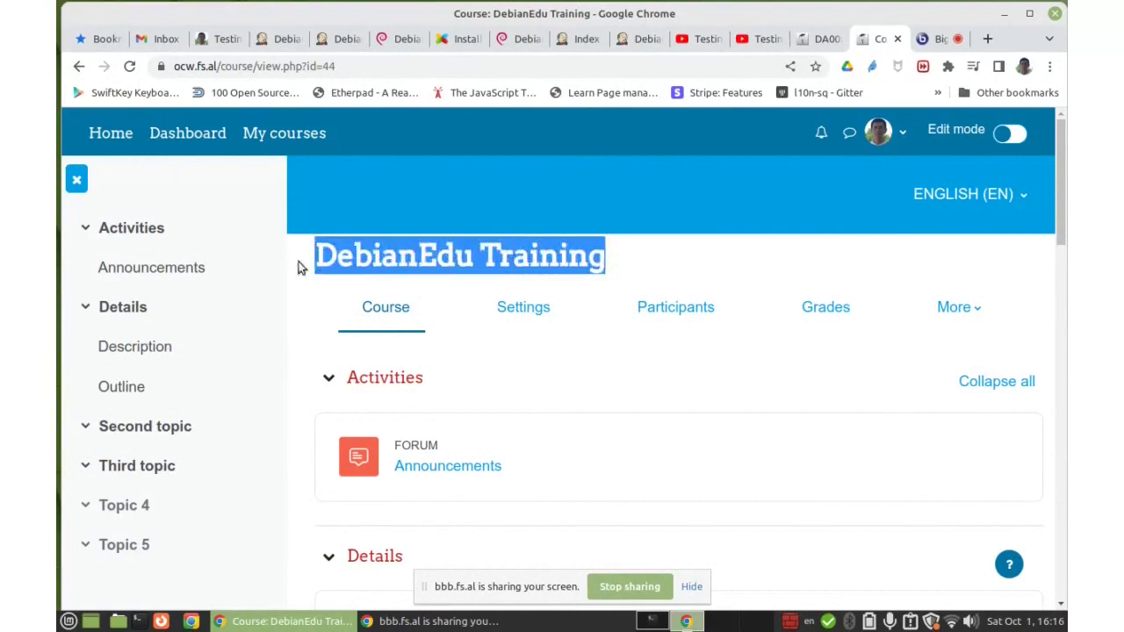
click(582, 420)
scroll(575, 409, down, 5)
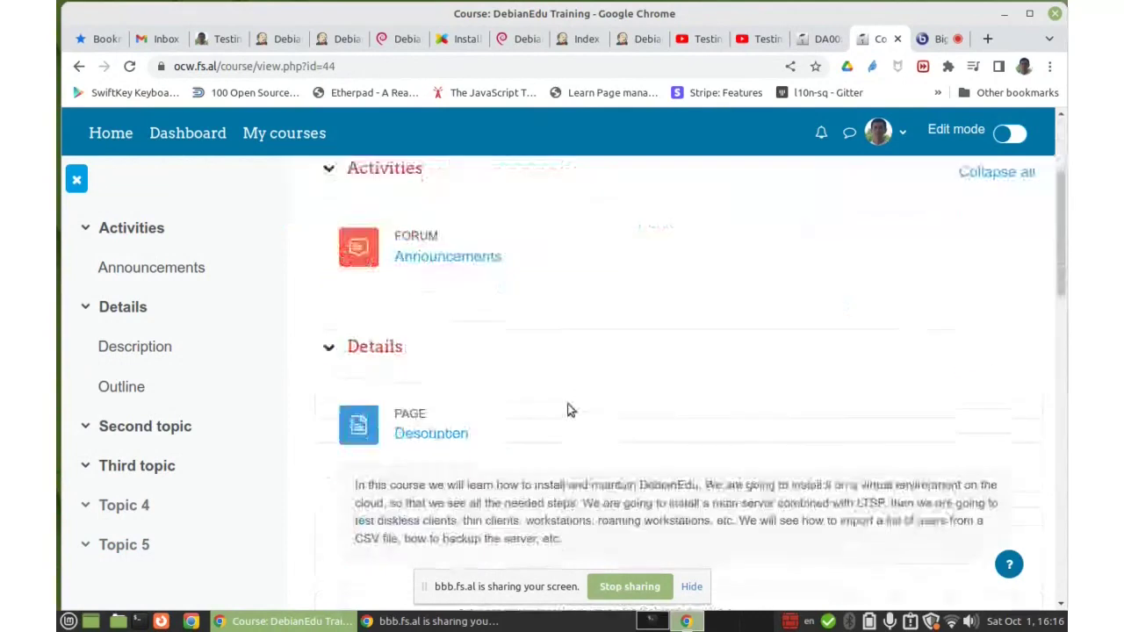
scroll(557, 398, up, 3)
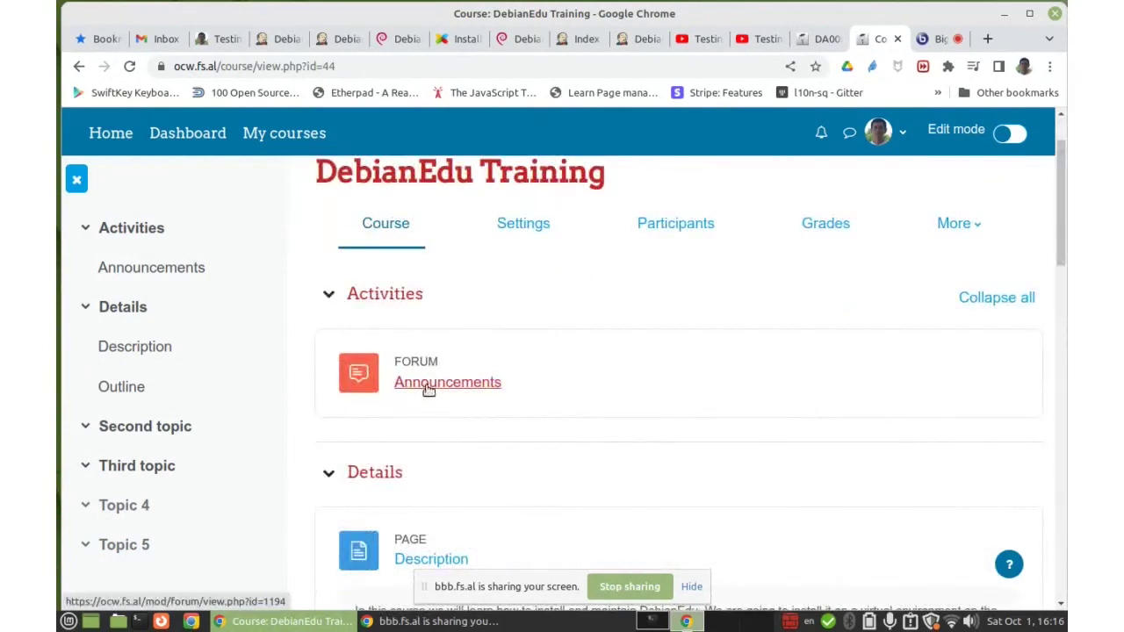
scroll(530, 351, down, 1)
scroll(527, 347, up, 2)
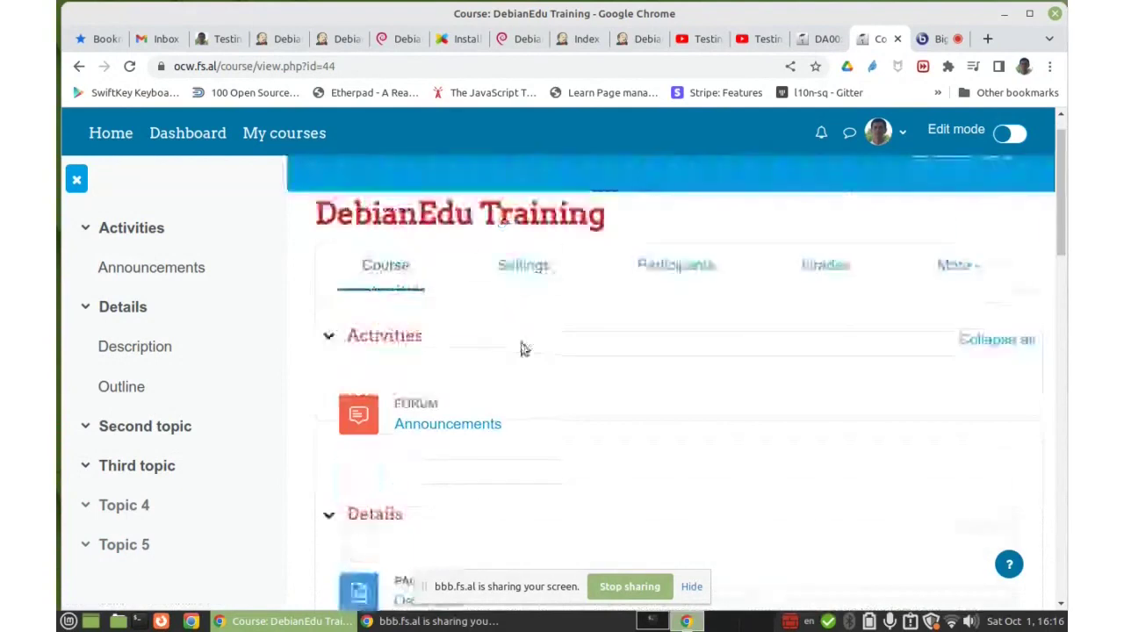
- Open the DebianEdu Training course settings and review the general fields, course summary and course image area
click(520, 269)
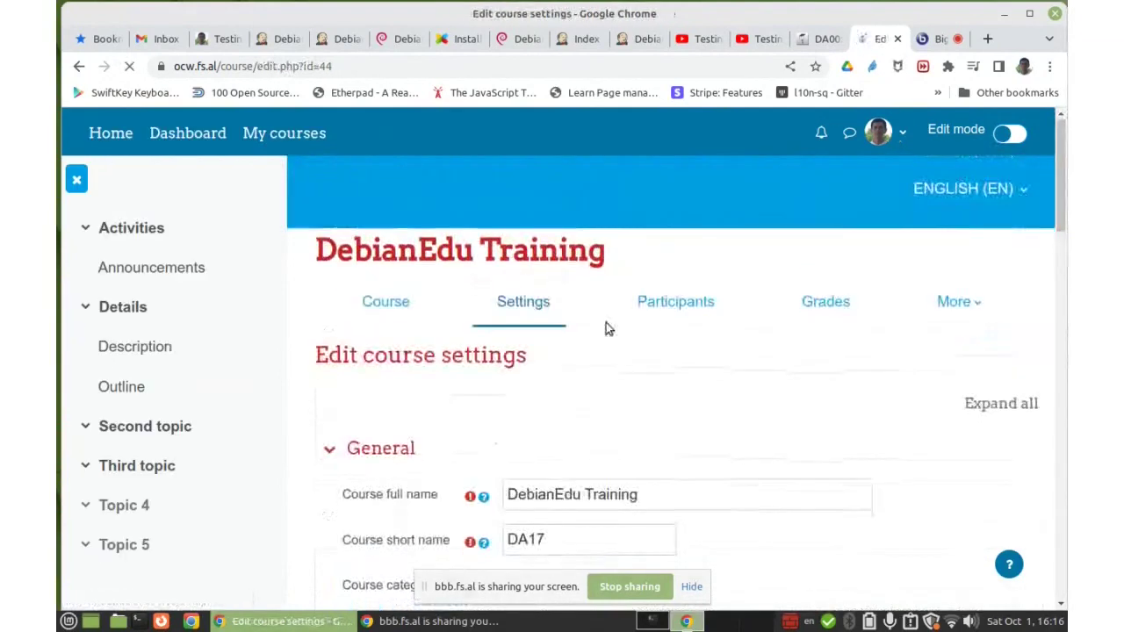
scroll(608, 325, down, 5)
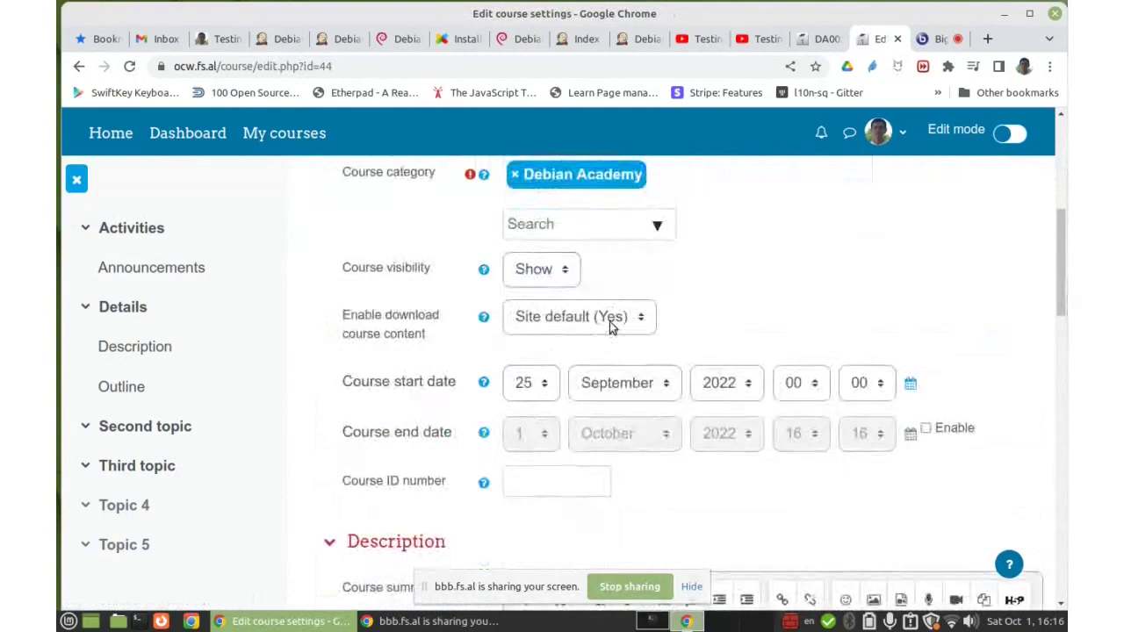
scroll(610, 324, down, 5)
drag(580, 378, 482, 293)
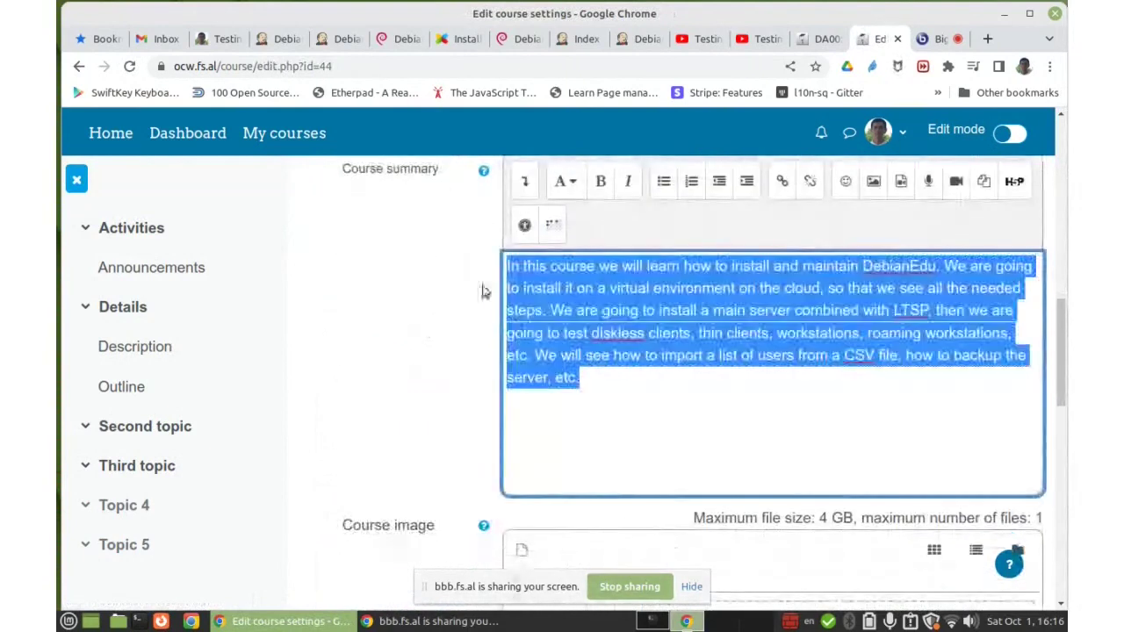
click(436, 304)
scroll(427, 334, up, 3)
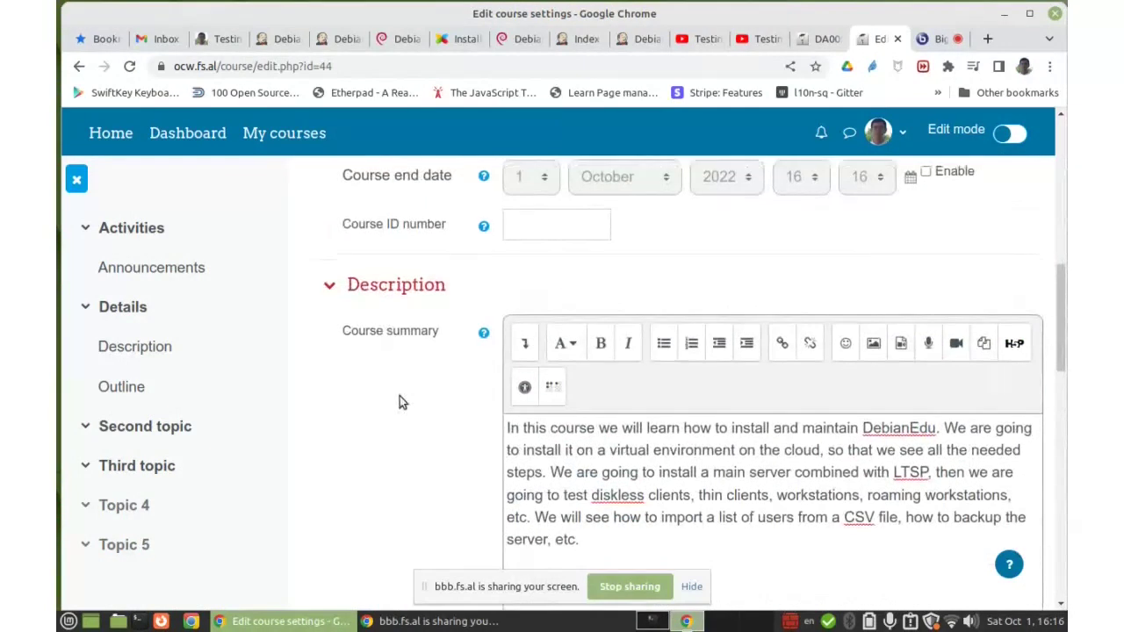
scroll(401, 397, down, 5)
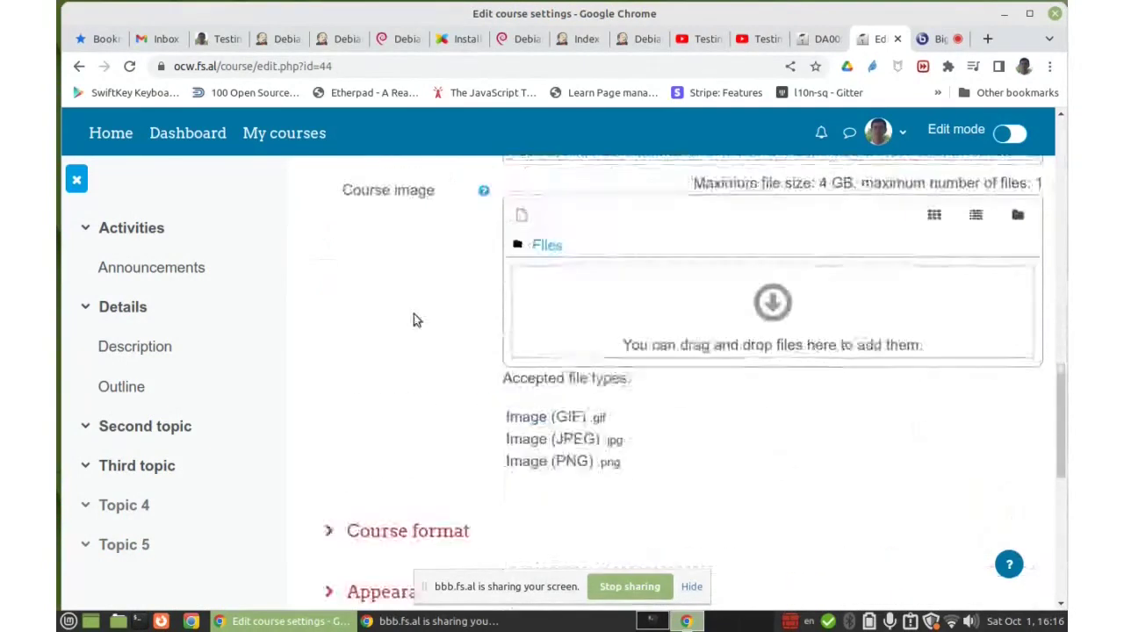
scroll(418, 315, down, 3)
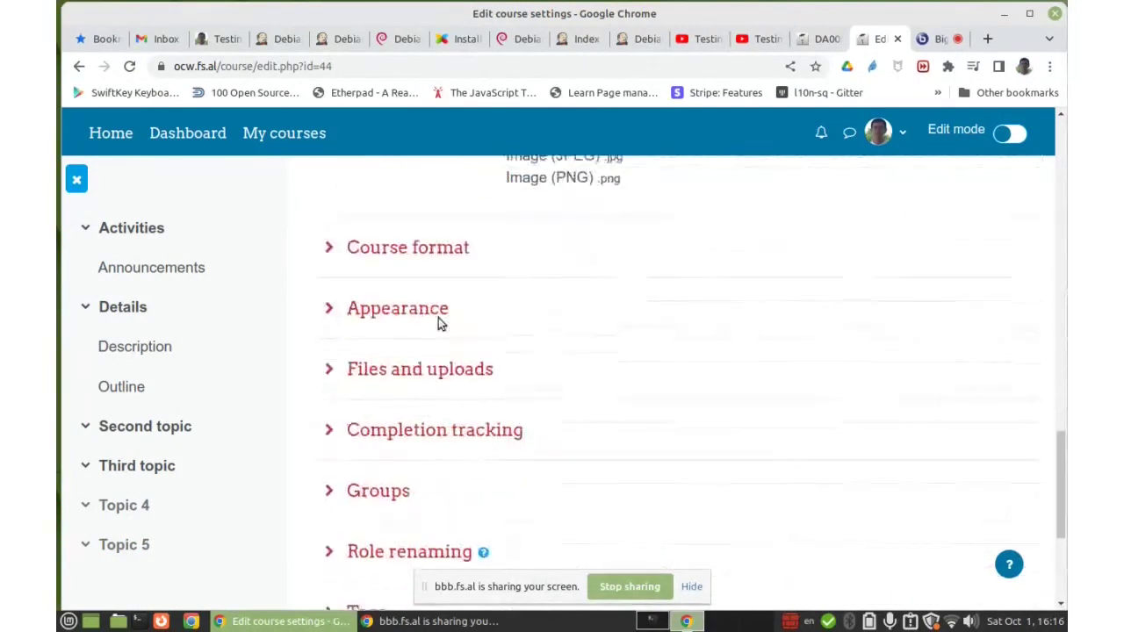
- Examine the Format and Course layout choices under Course format, and leave the course settings without saving
scroll(439, 318, up, 1)
click(439, 321)
click(575, 372)
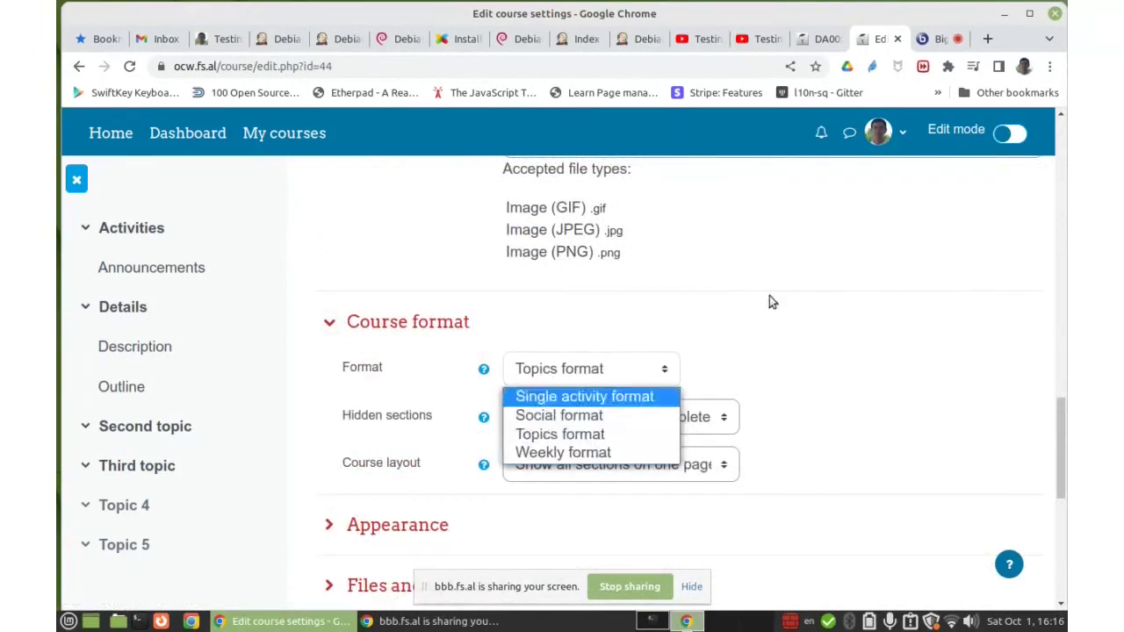
click(751, 312)
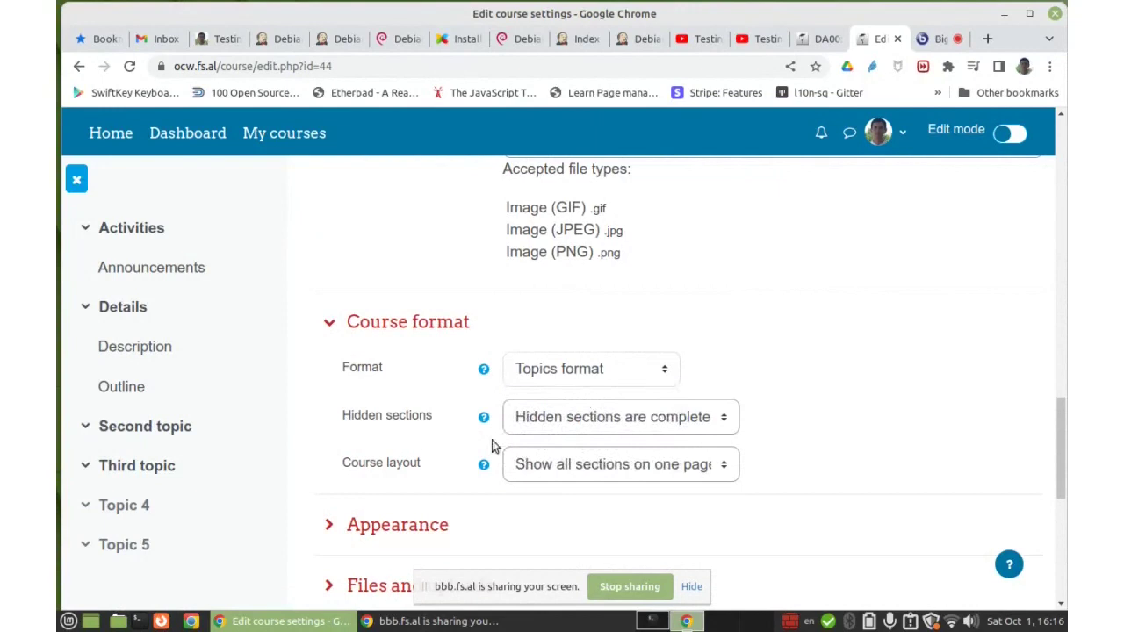
click(645, 465)
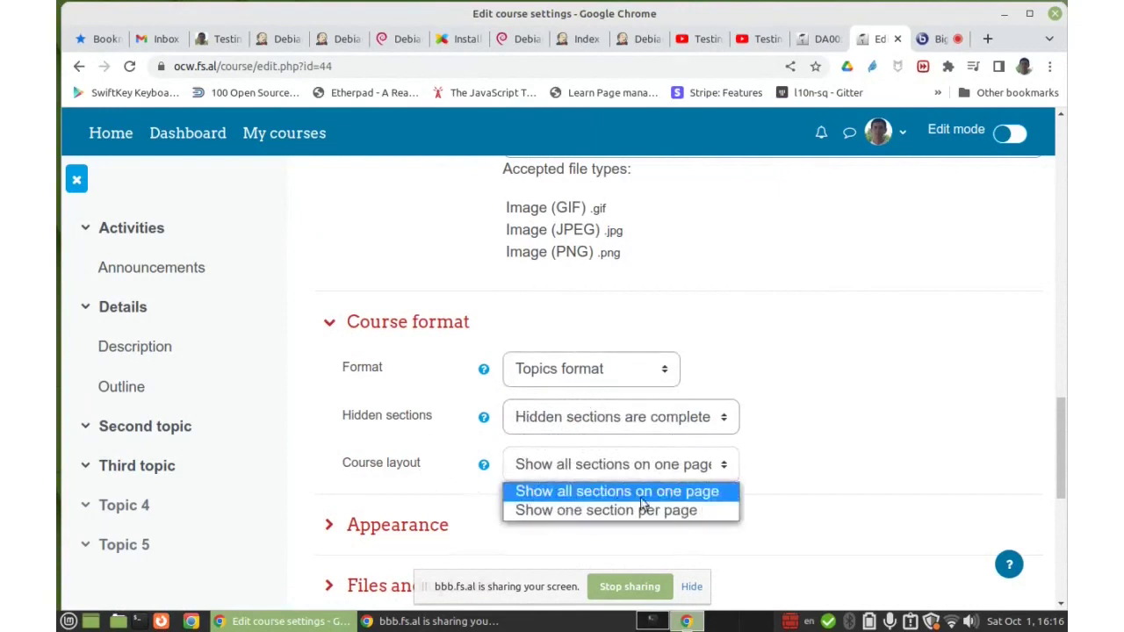
click(802, 463)
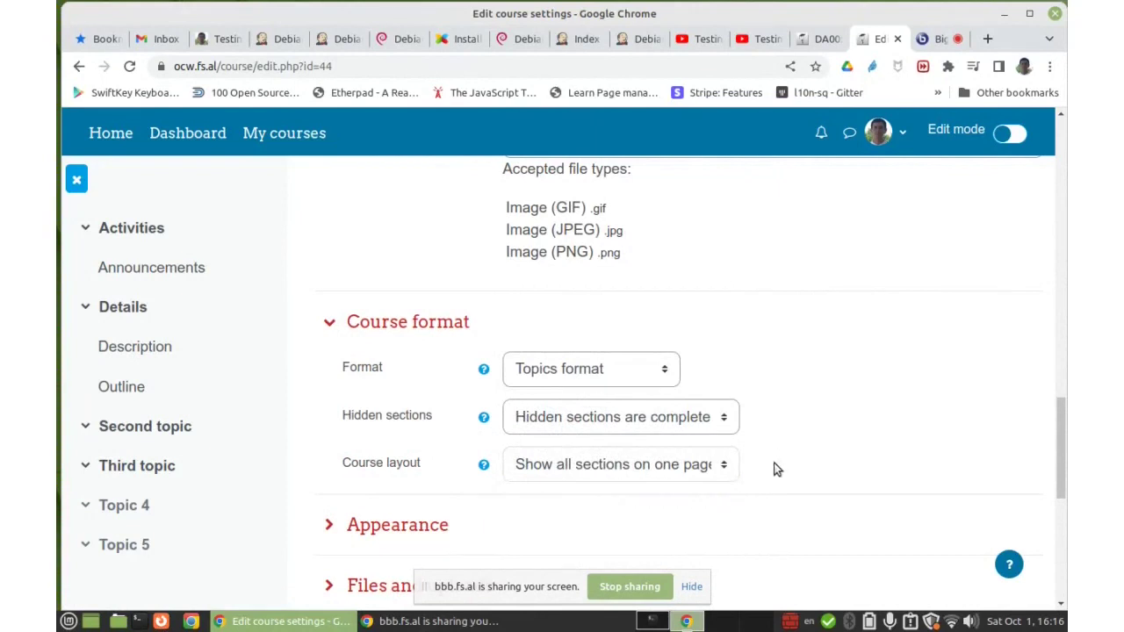
click(612, 465)
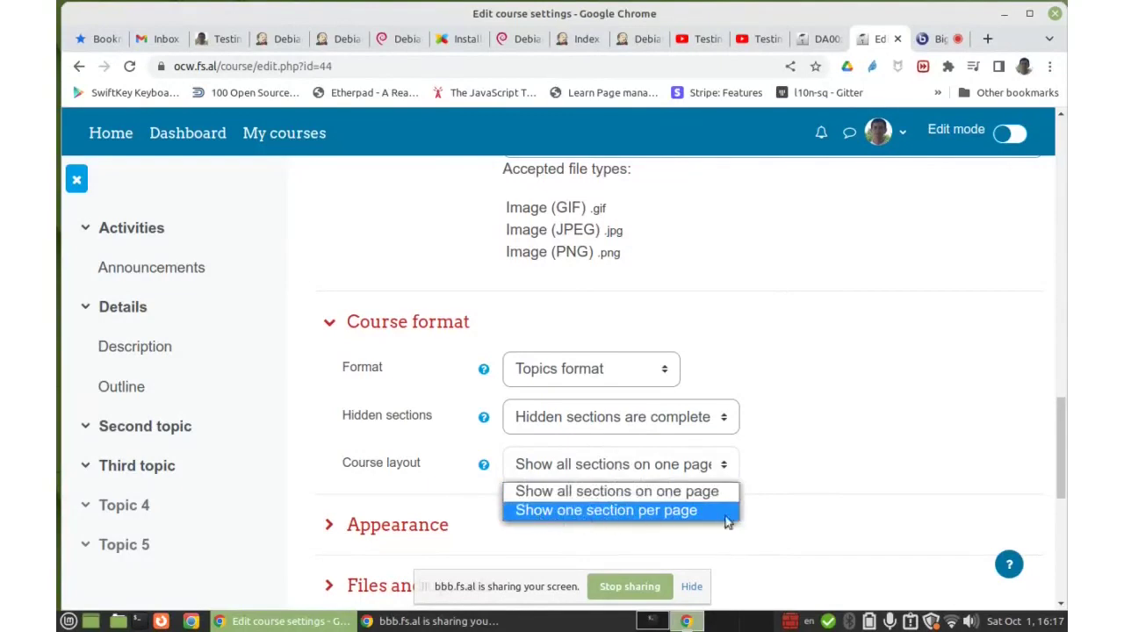
click(846, 462)
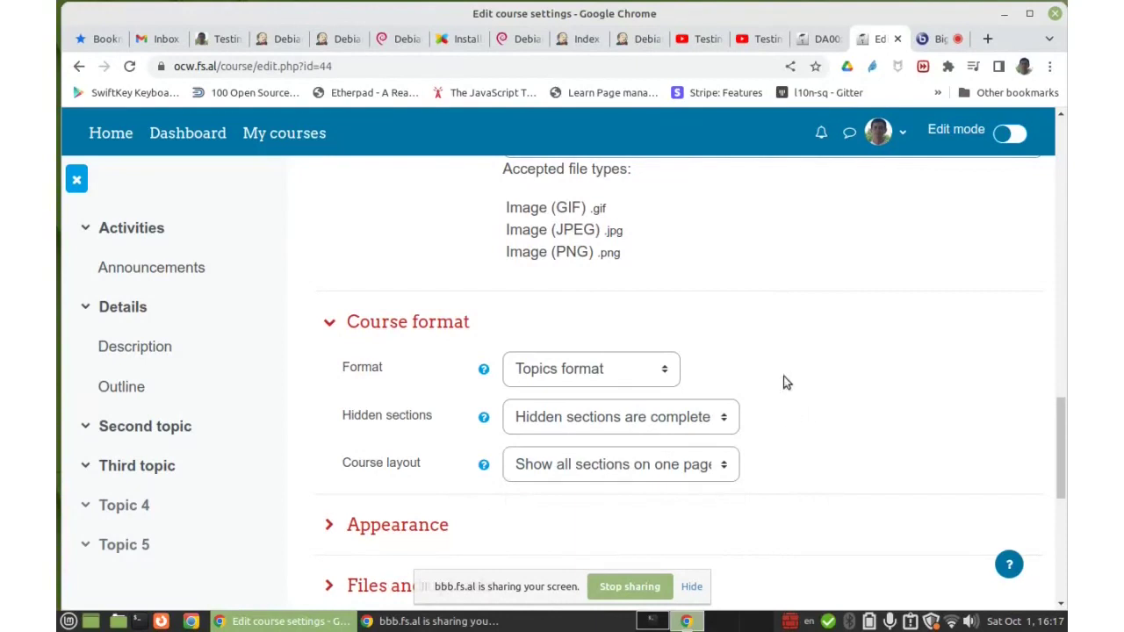
scroll(786, 369, down, 5)
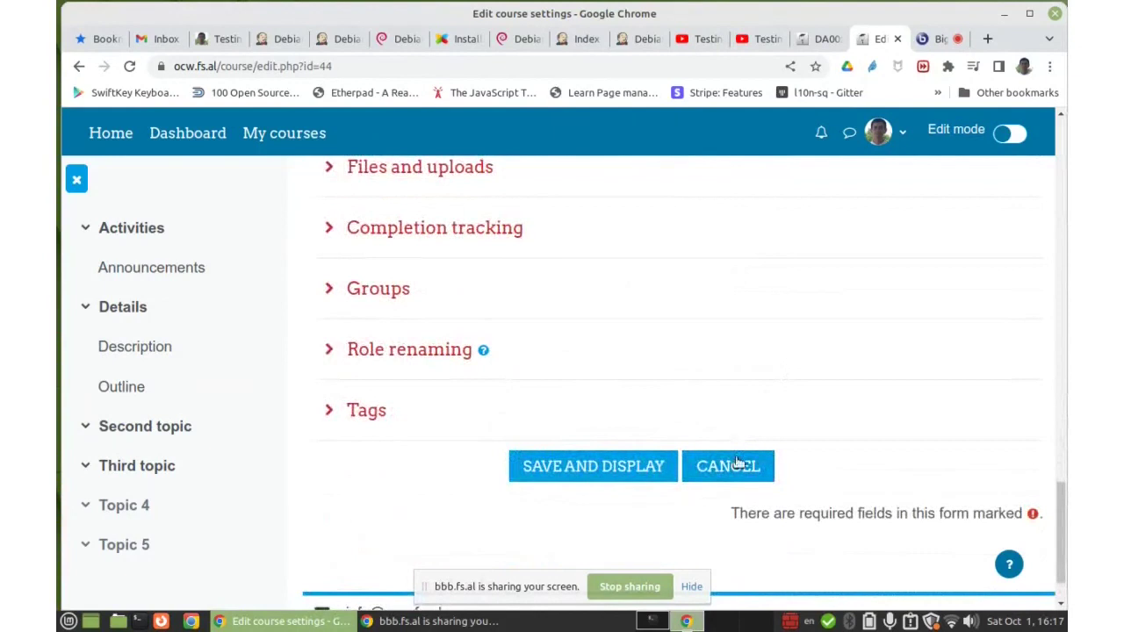
click(725, 468)
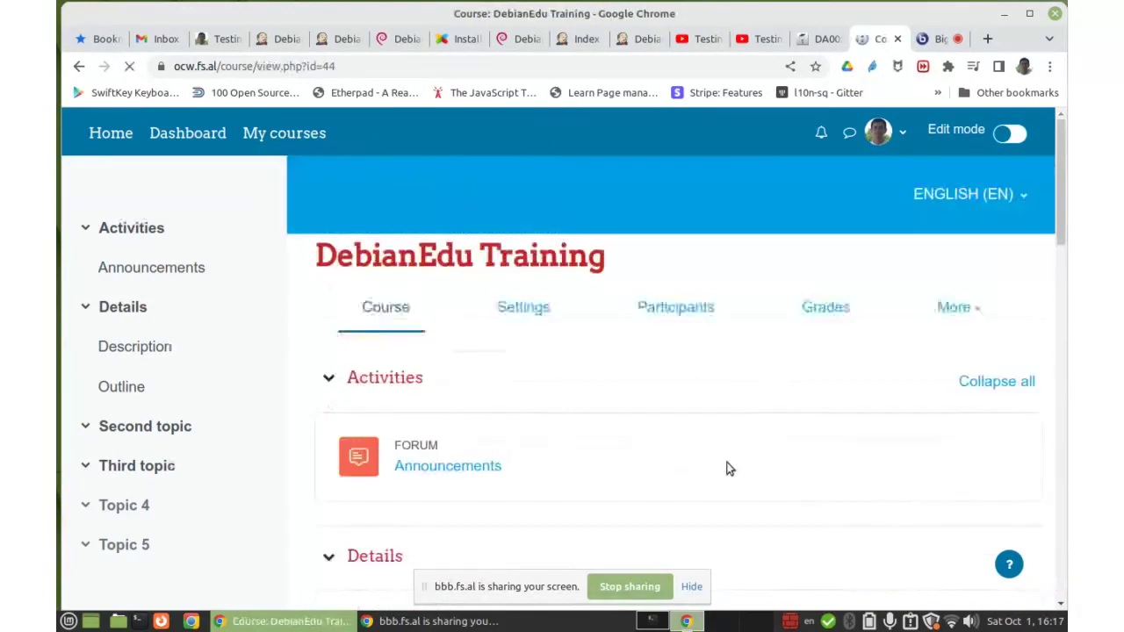
- Review the Description page's text in the course's Details section
scroll(588, 423, down, 5)
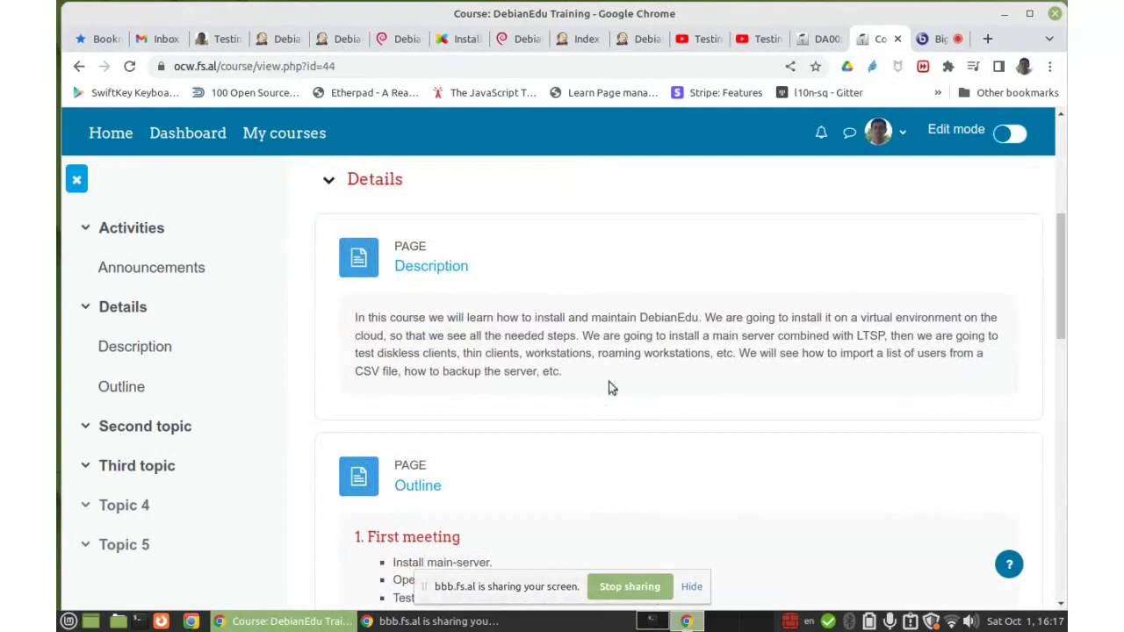
drag(579, 376, 319, 287)
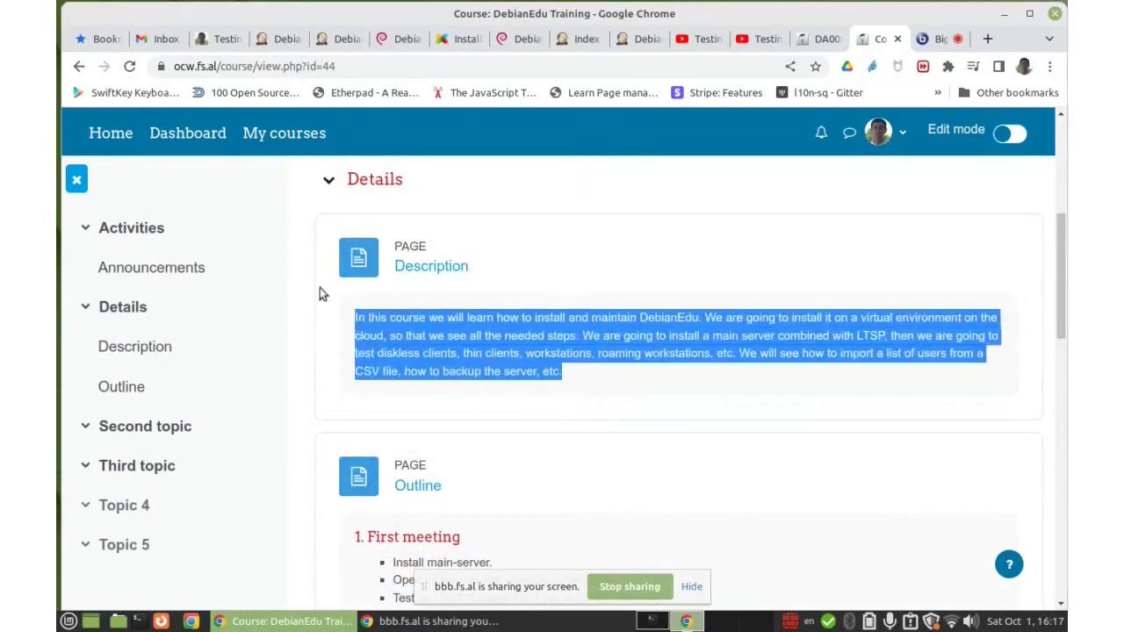
click(596, 420)
scroll(619, 417, down, 3)
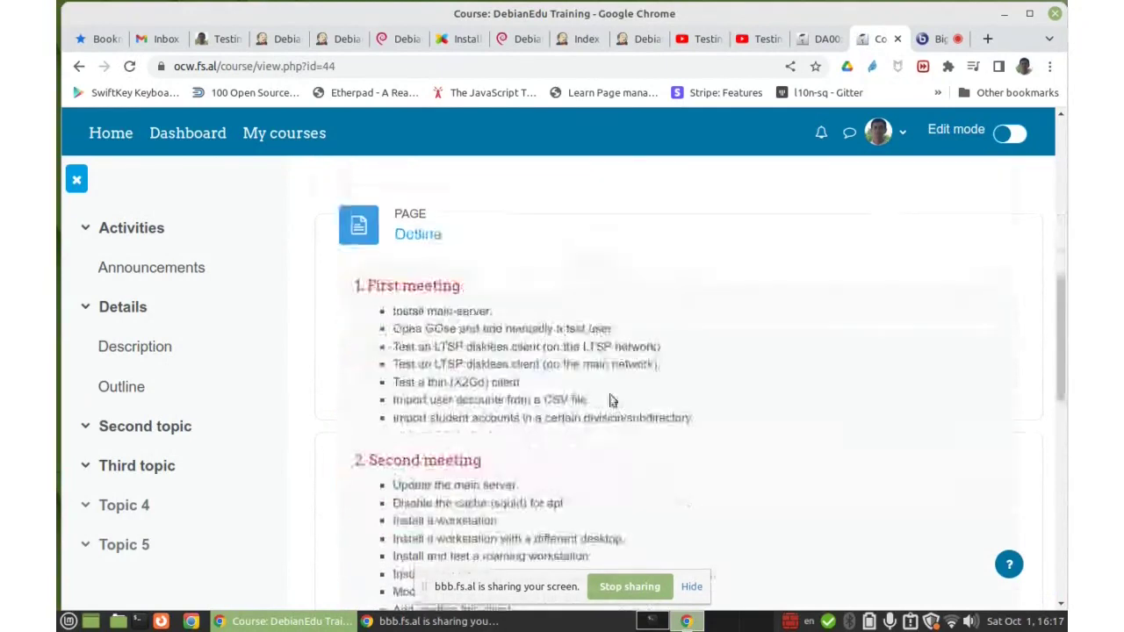
- Review the first and second meeting items in the Outline page of the Details section
drag(353, 286, 654, 566)
scroll(659, 427, down, 1)
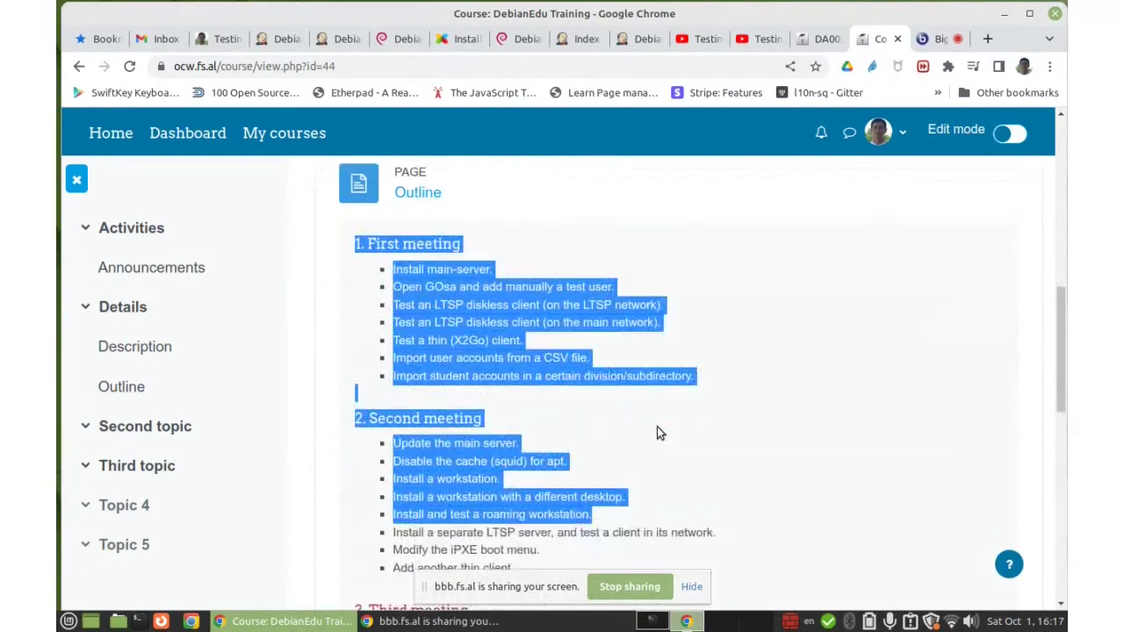
drag(656, 426, 580, 421)
click(345, 502)
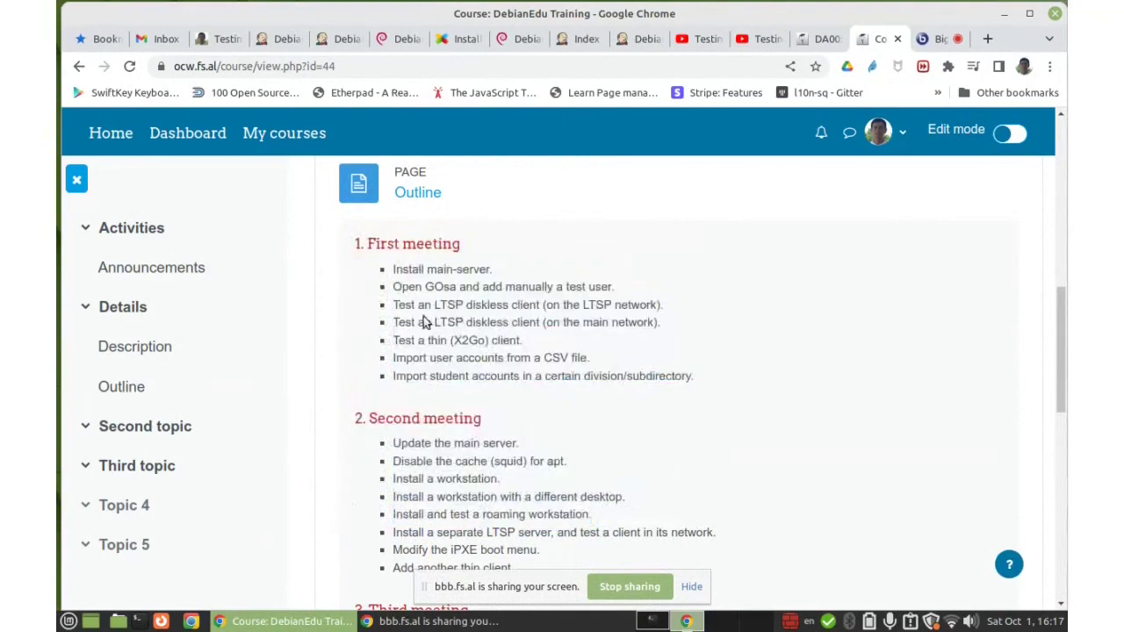
drag(694, 375, 386, 270)
click(634, 447)
scroll(641, 422, down, 3)
drag(518, 446, 373, 327)
click(732, 307)
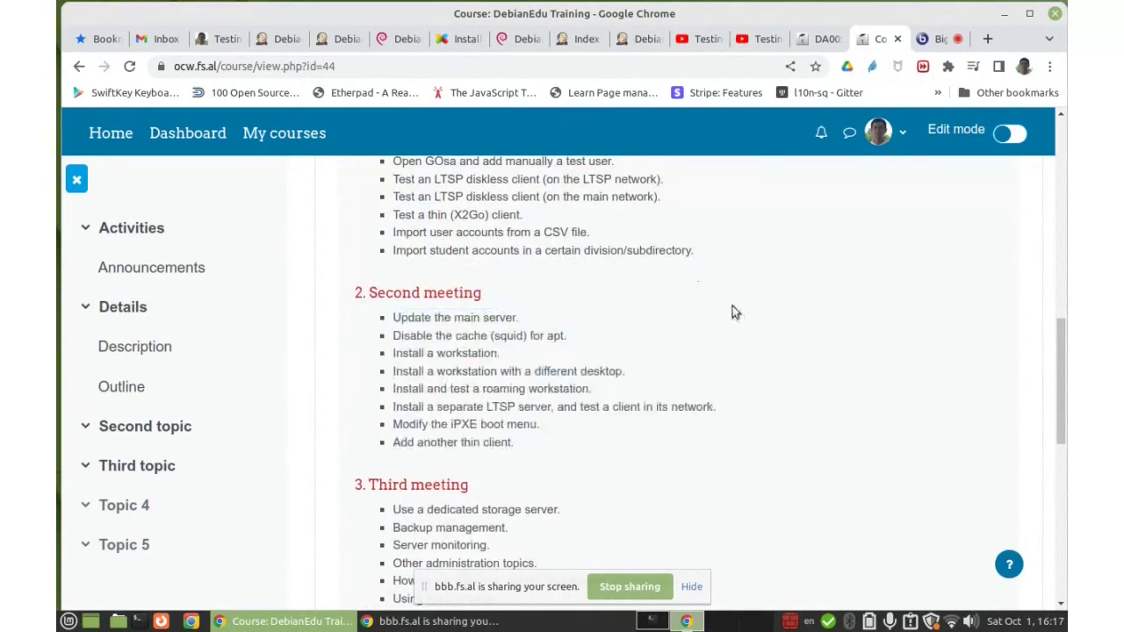
- Look over the rest of the course outline and the remaining topic sections down to Topic 5
scroll(740, 295, down, 5)
scroll(732, 281, up, 5)
scroll(727, 278, down, 10)
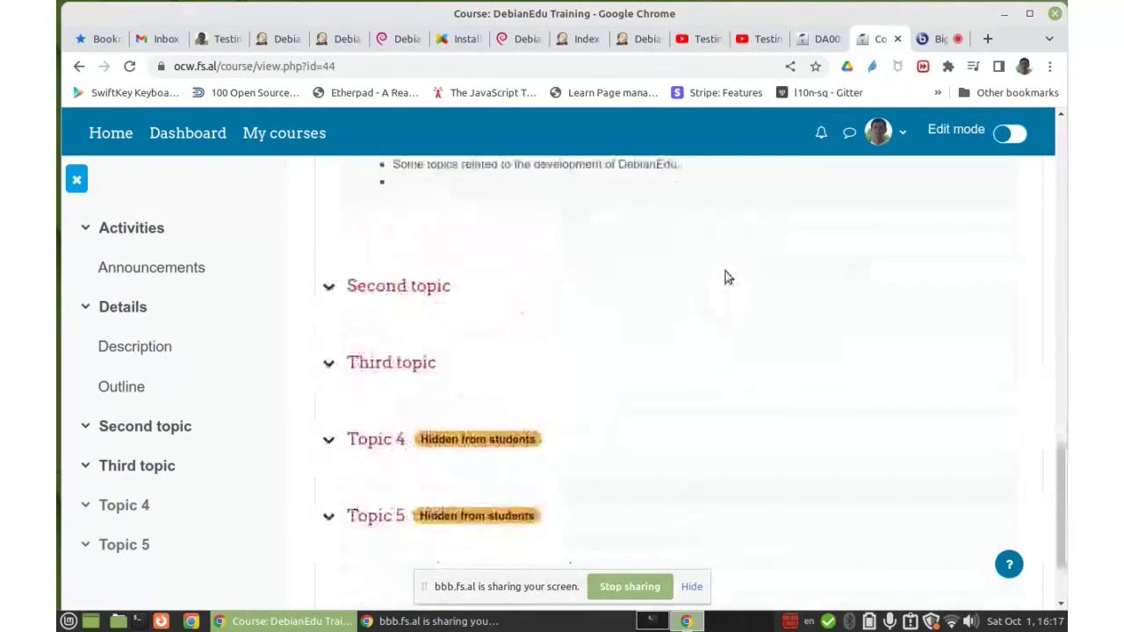
scroll(723, 277, up, 4)
scroll(721, 277, down, 6)
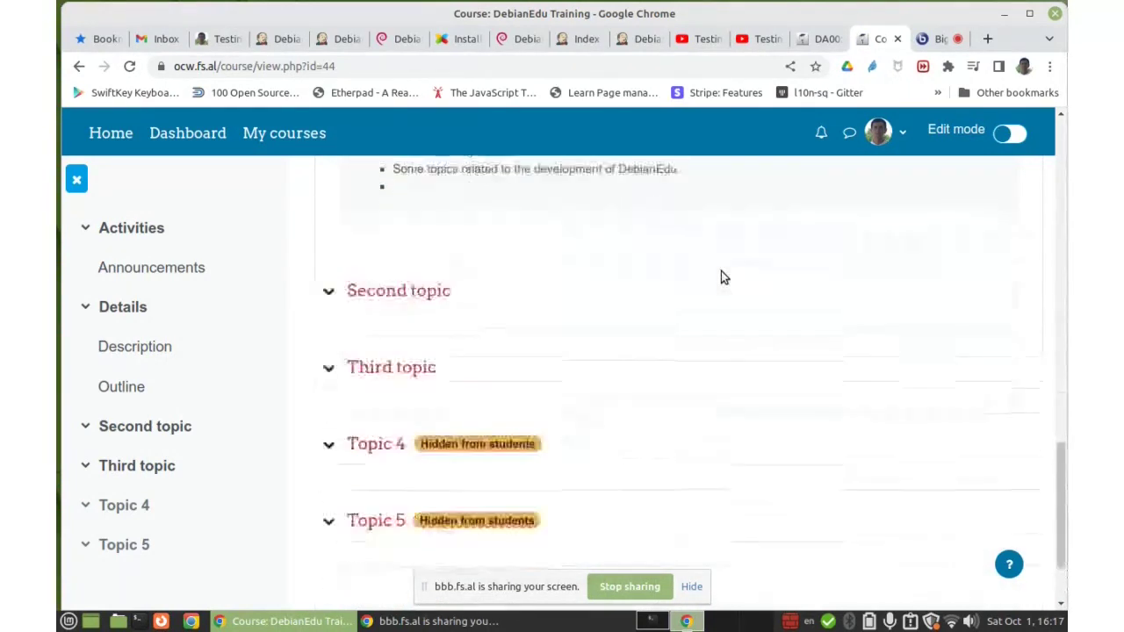
scroll(456, 262, up, 2)
scroll(455, 262, up, 9)
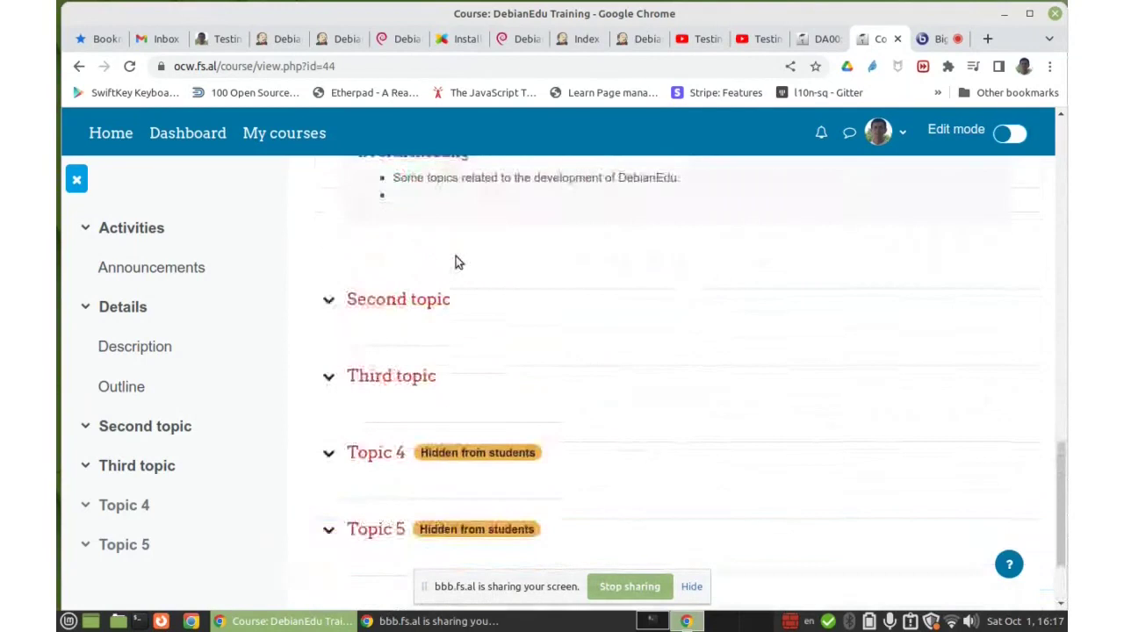
- Review the third meeting's tasks on the DA00 Outline page, focusing on adding a BBB meeting
click(821, 39)
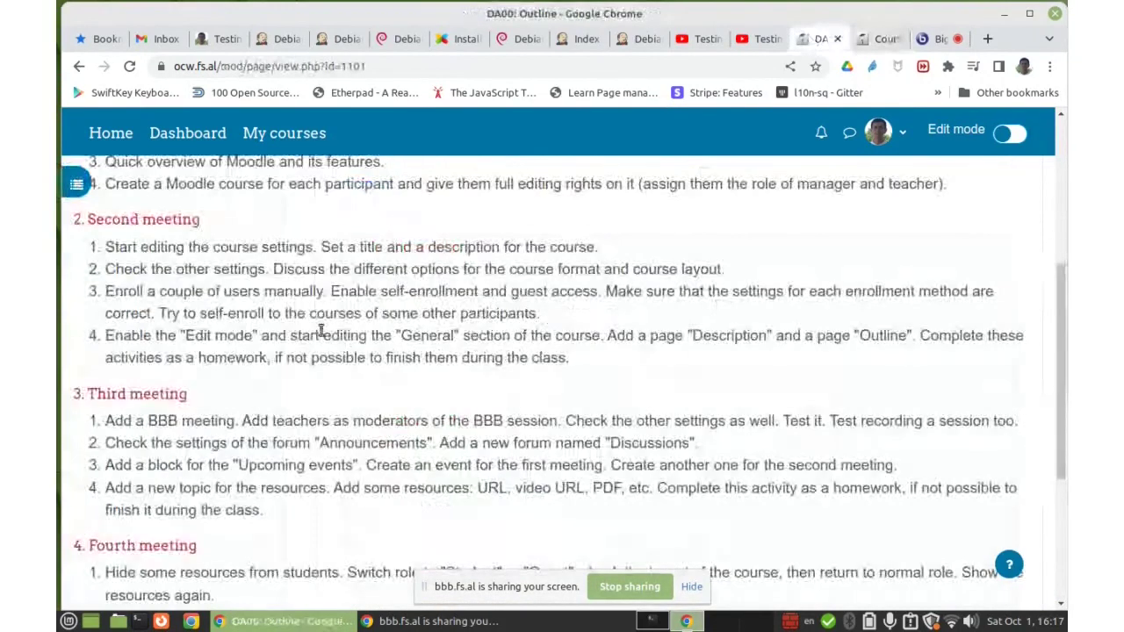
scroll(251, 319, down, 3)
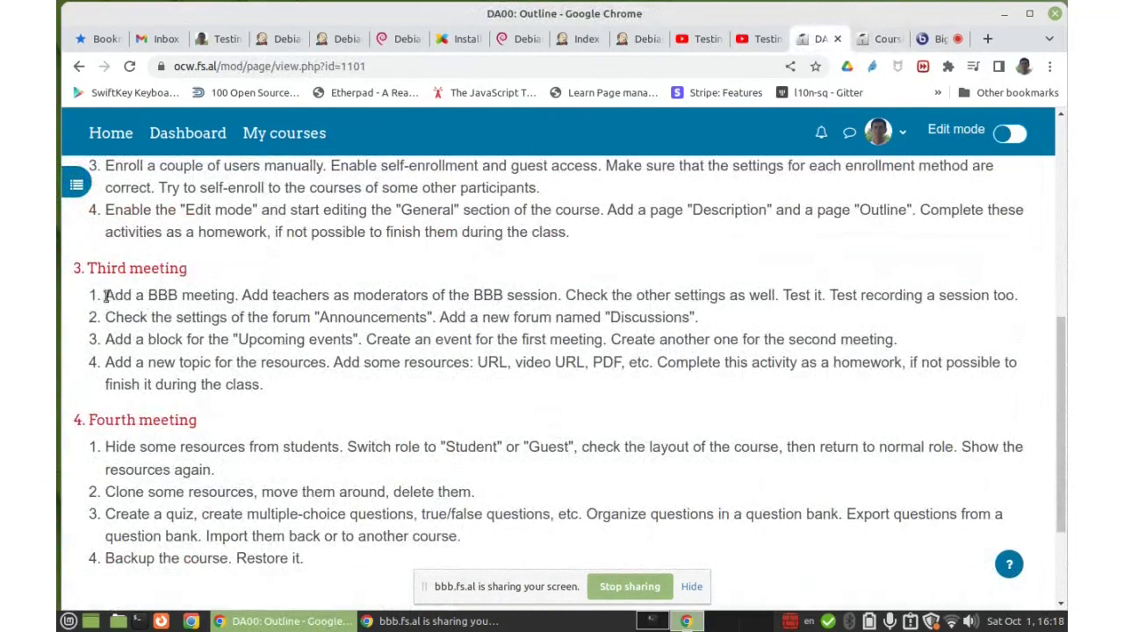
drag(108, 295, 242, 294)
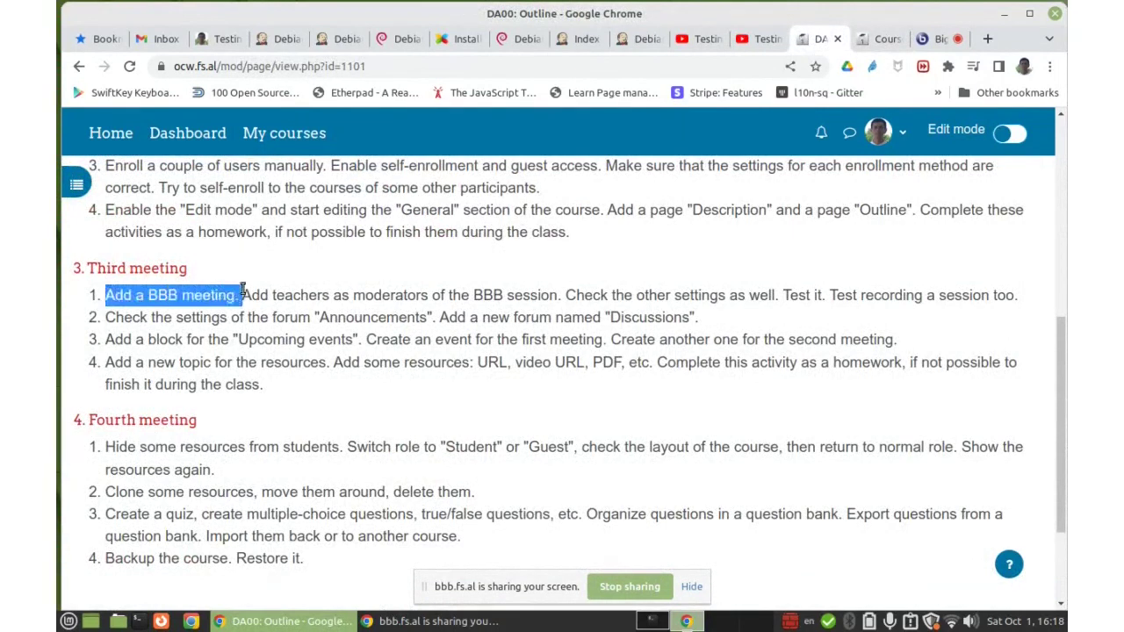
click(204, 346)
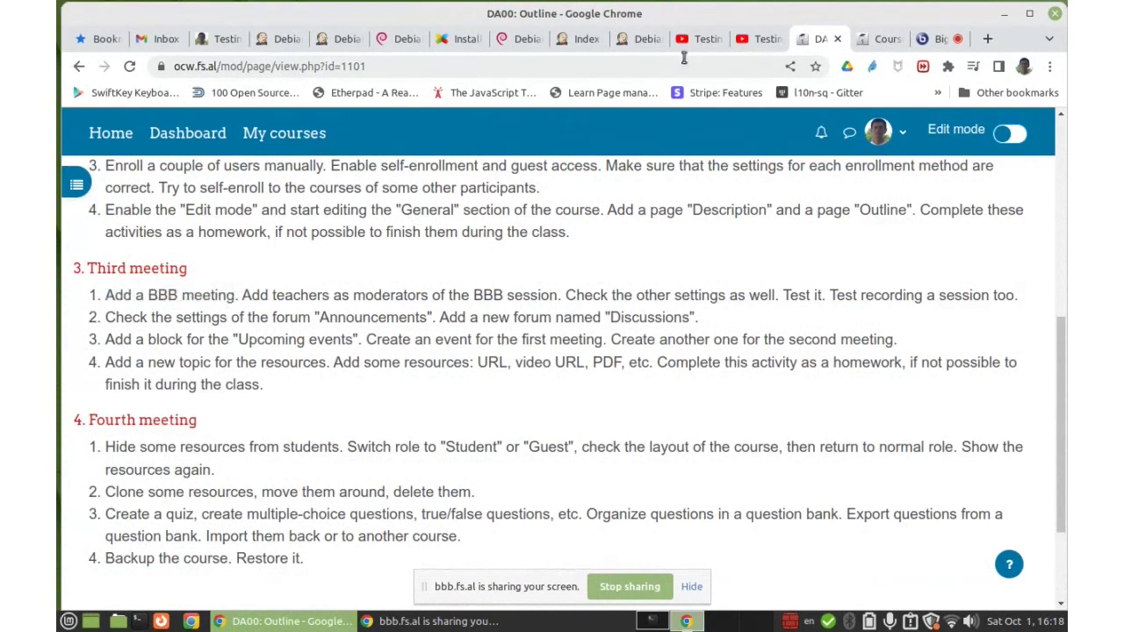
- Return to the DebianEdu Training course and turn on edit mode
click(887, 39)
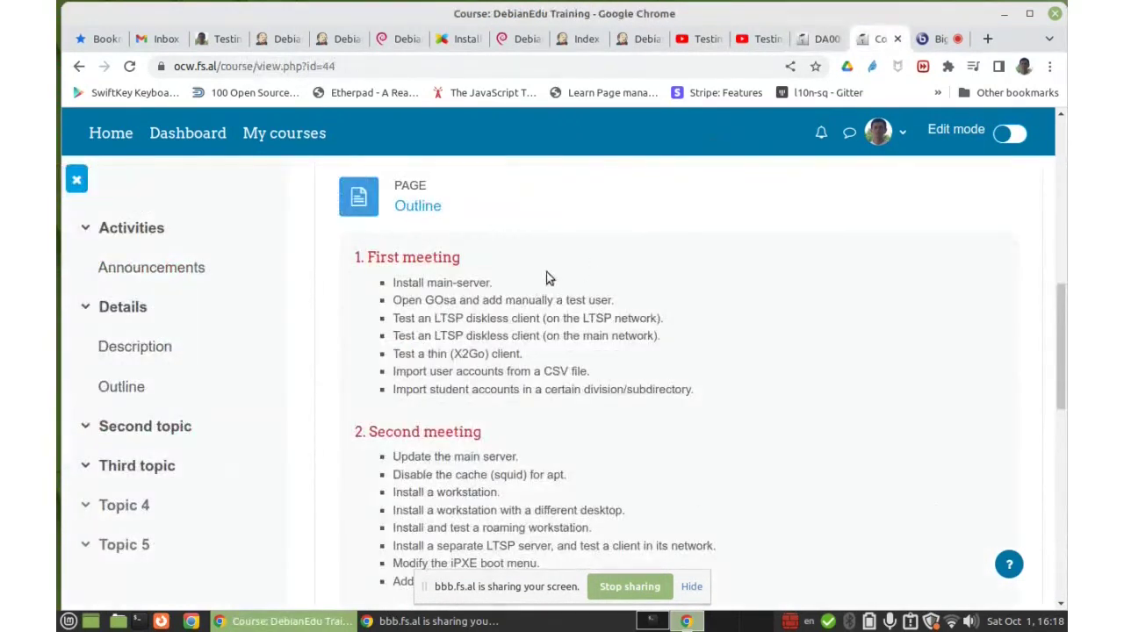
scroll(551, 279, up, 6)
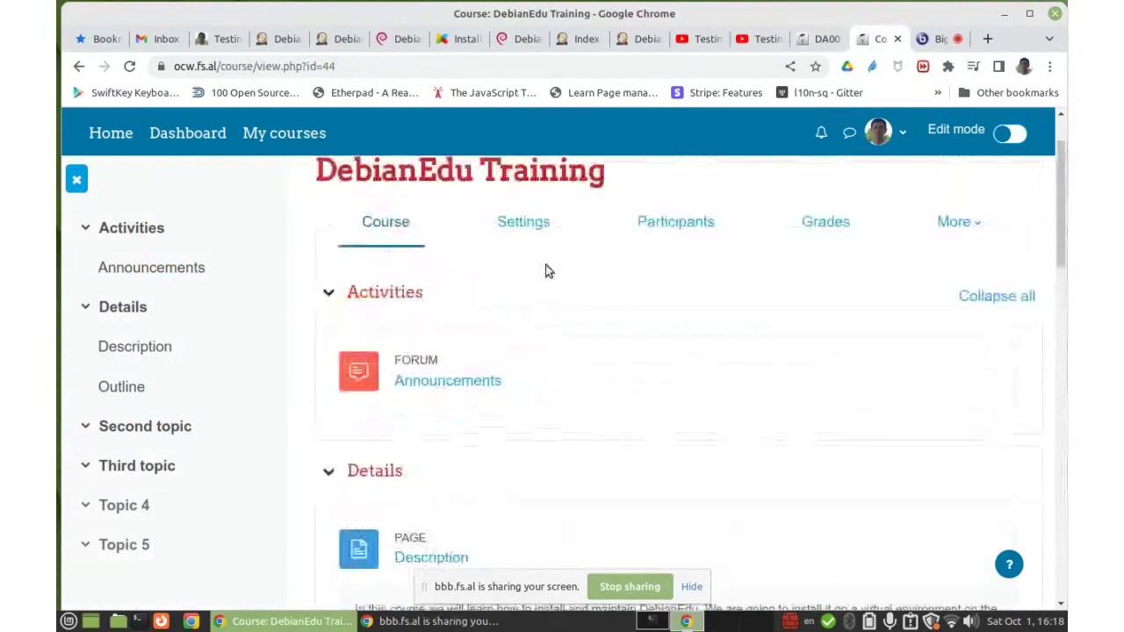
scroll(536, 273, down, 2)
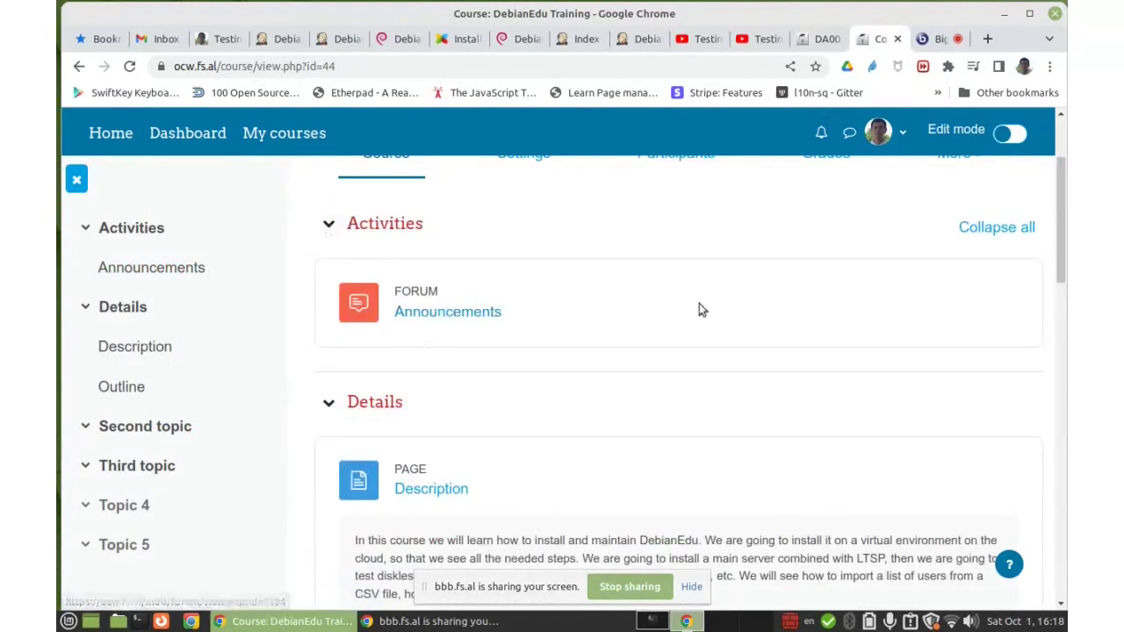
click(1007, 133)
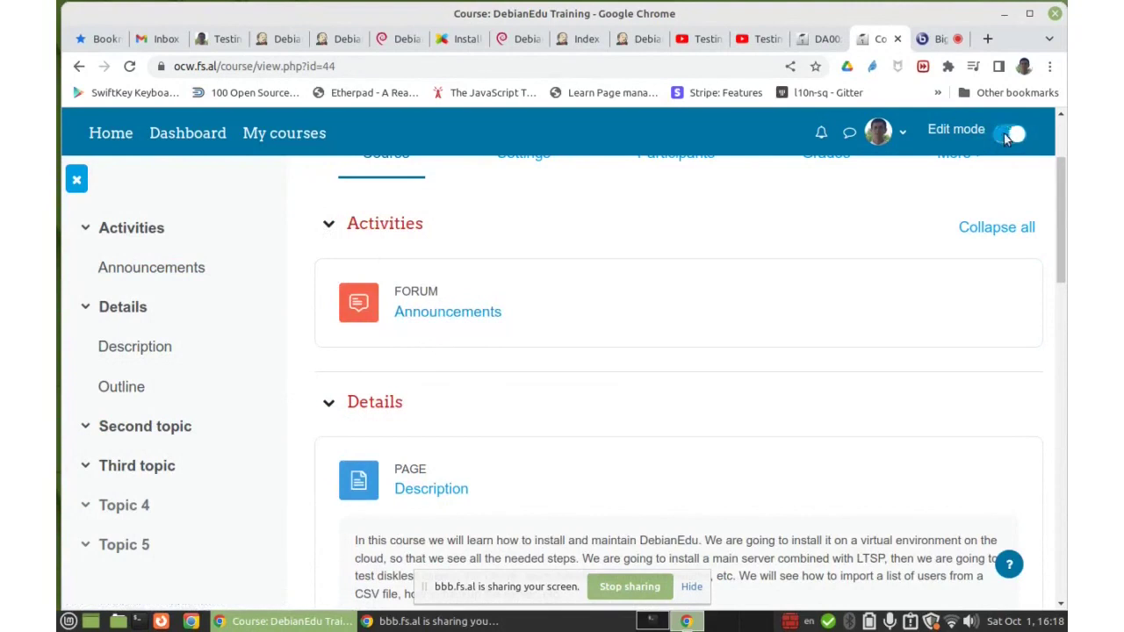
scroll(543, 397, down, 4)
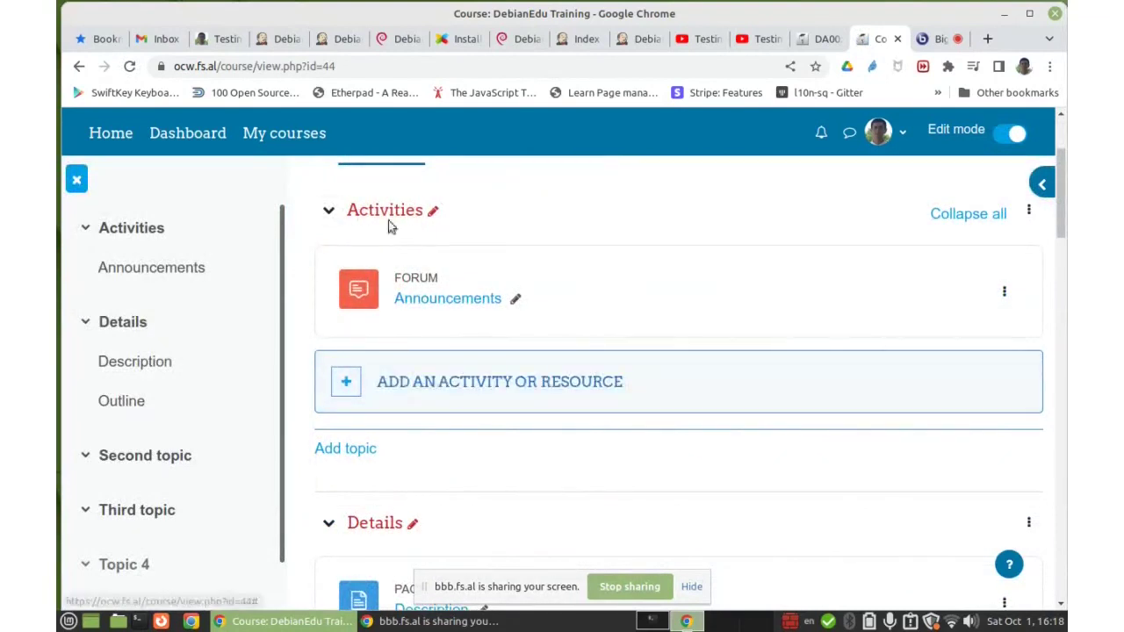
- Read the BigBlueButton activity's description and add this activity to the course's Activities section
click(459, 383)
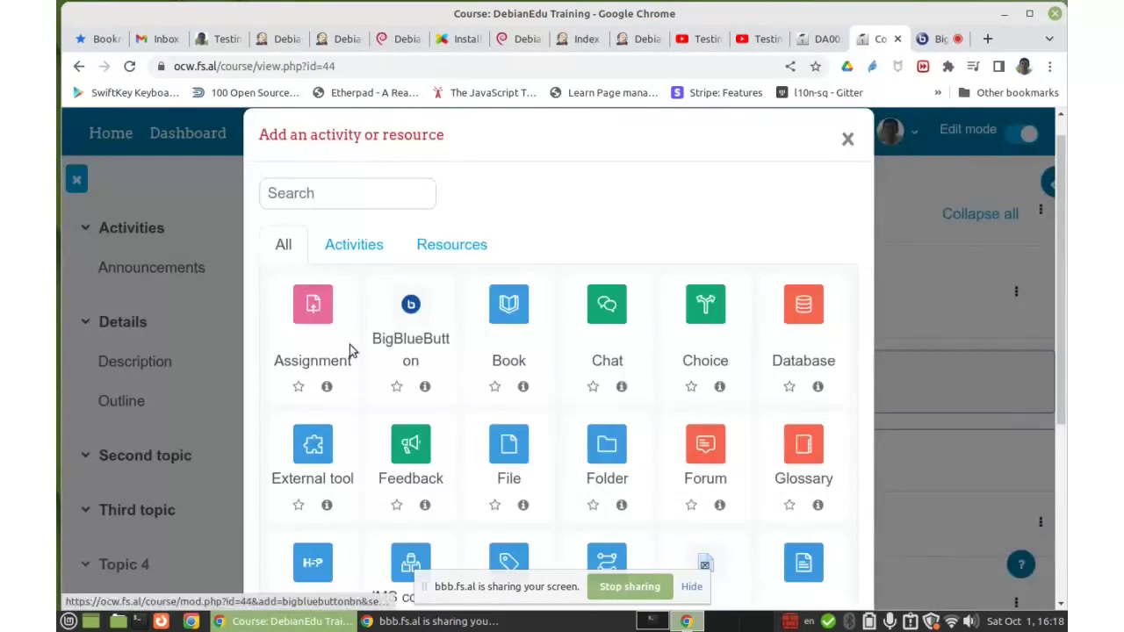
click(426, 387)
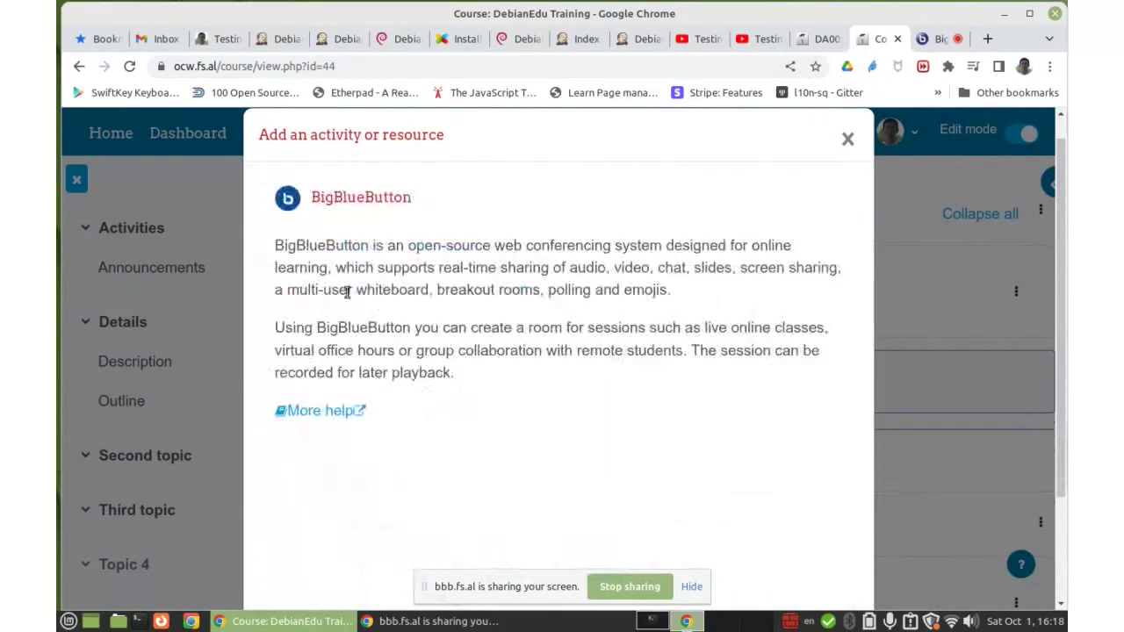
drag(427, 372, 279, 247)
click(451, 231)
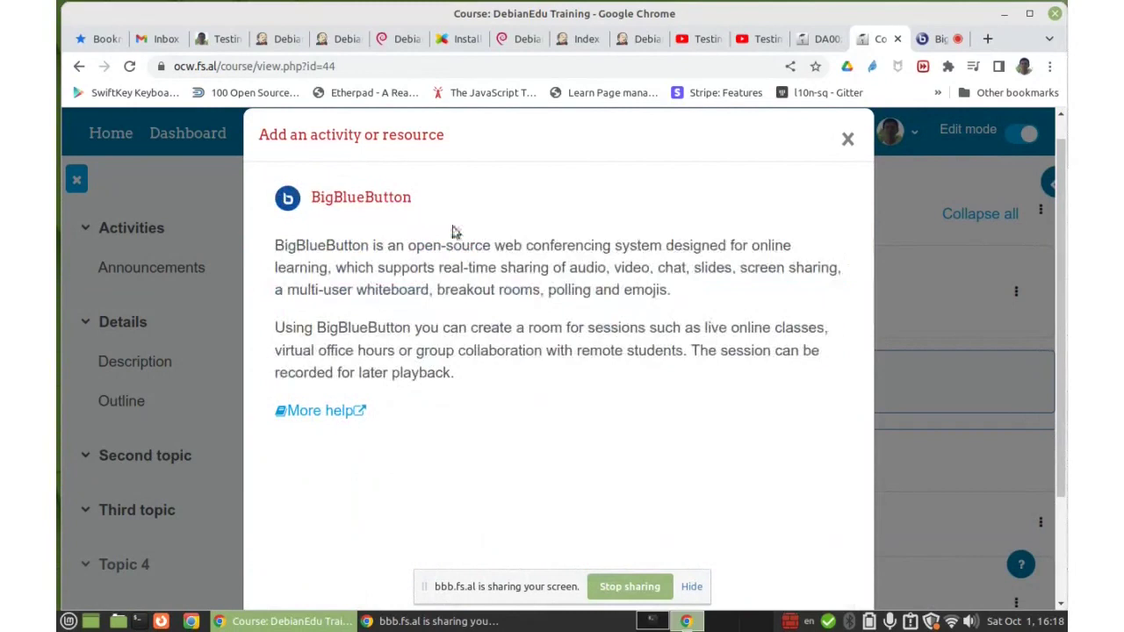
click(693, 587)
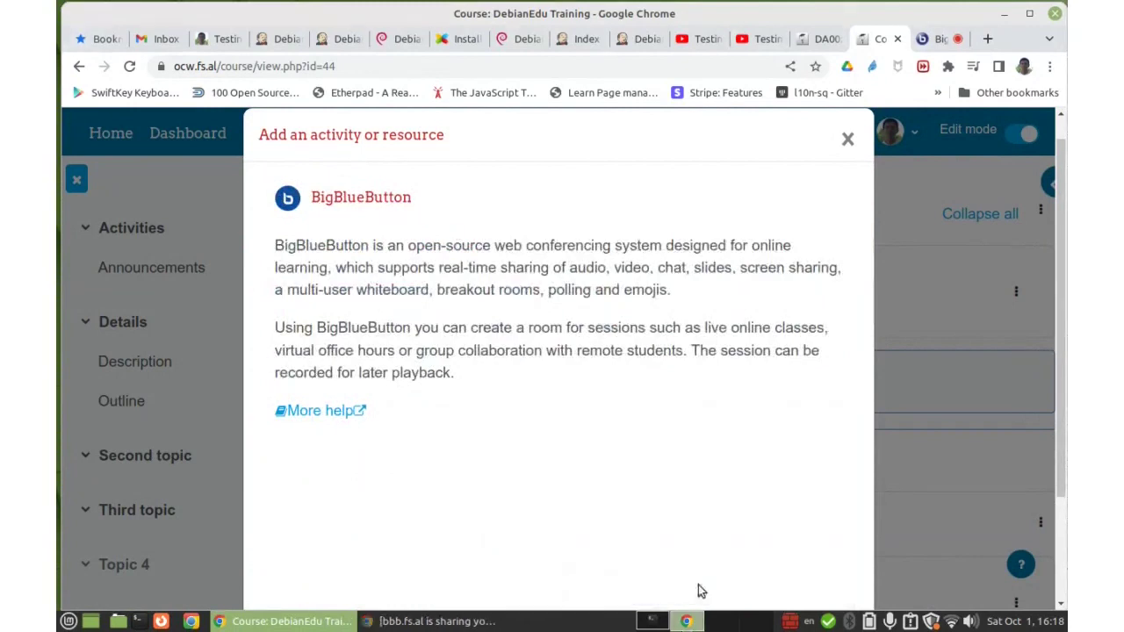
scroll(748, 378, down, 2)
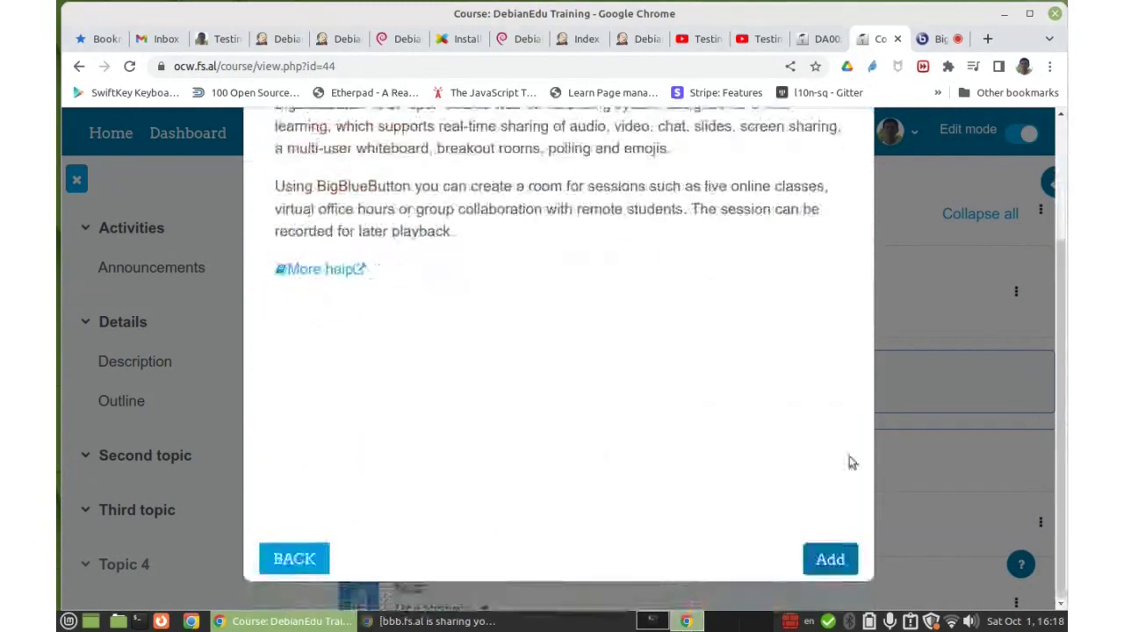
click(830, 560)
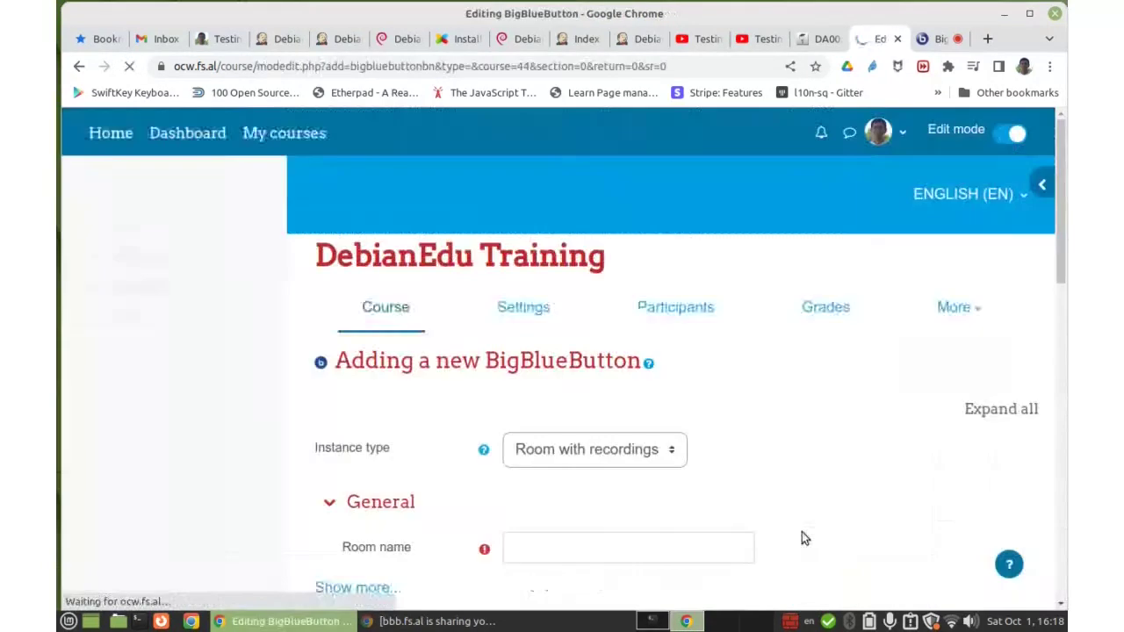
- Keep the instance type as Room with recordings and name the room "Meetings"
scroll(474, 474, down, 2)
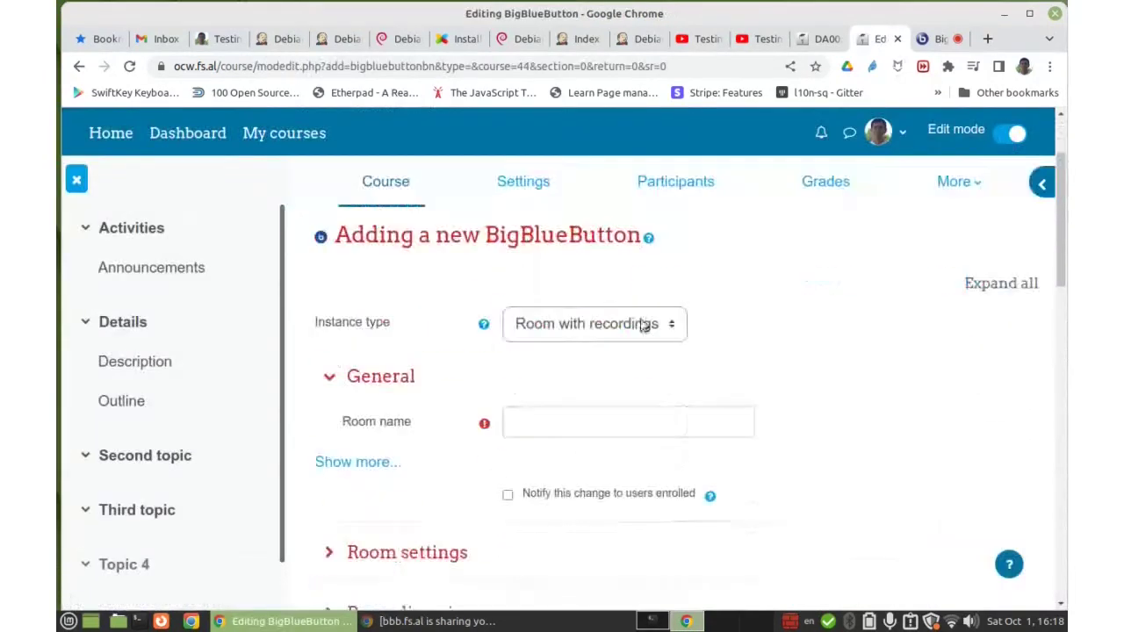
click(631, 323)
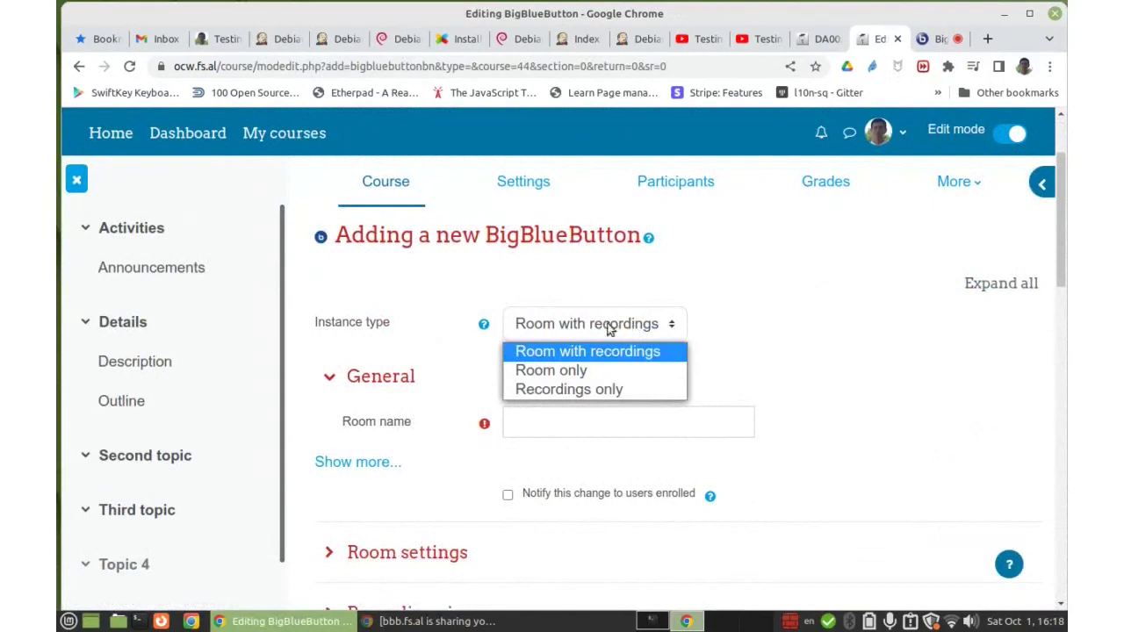
click(607, 331)
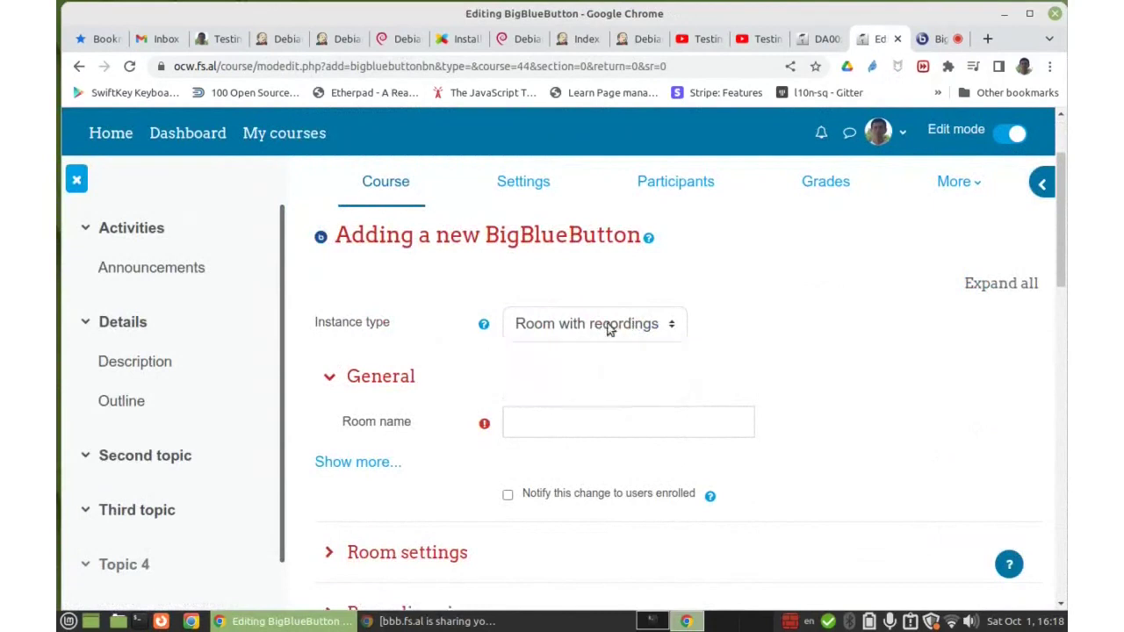
click(527, 425)
text(Meetings)
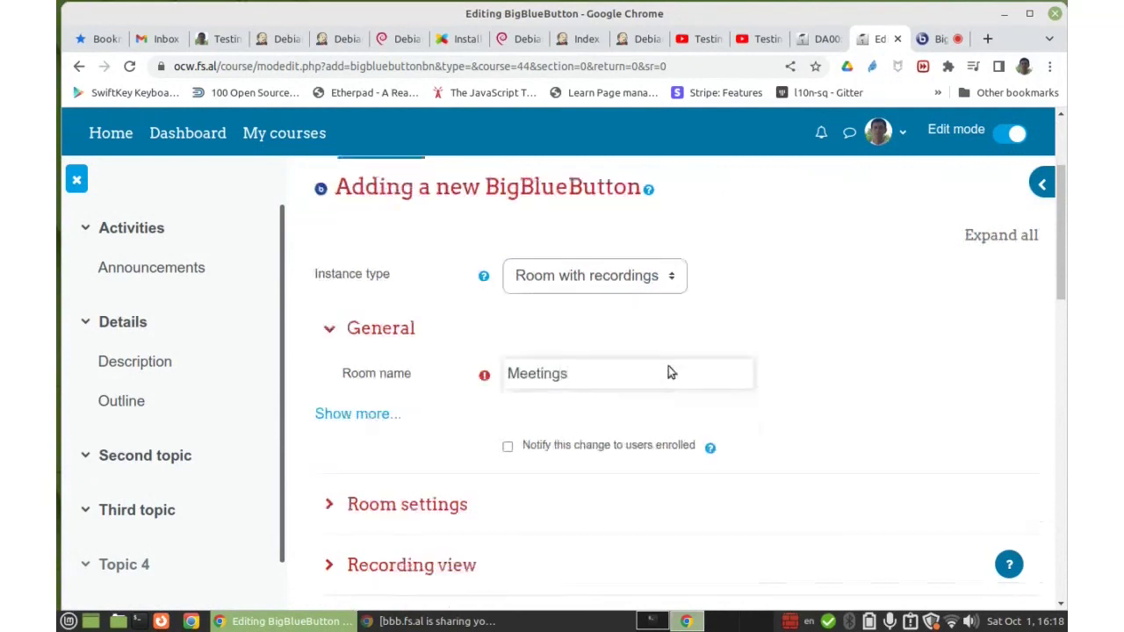
- Expand the additional General options to check the room's description field, and collapse them again
scroll(527, 342, down, 3)
click(330, 255)
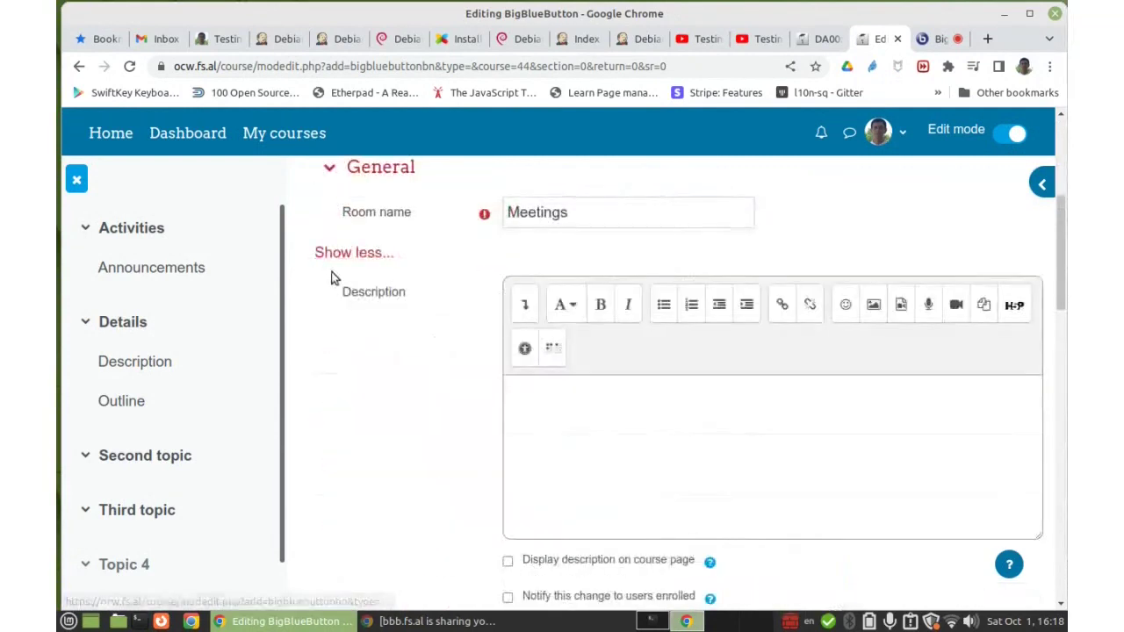
click(342, 255)
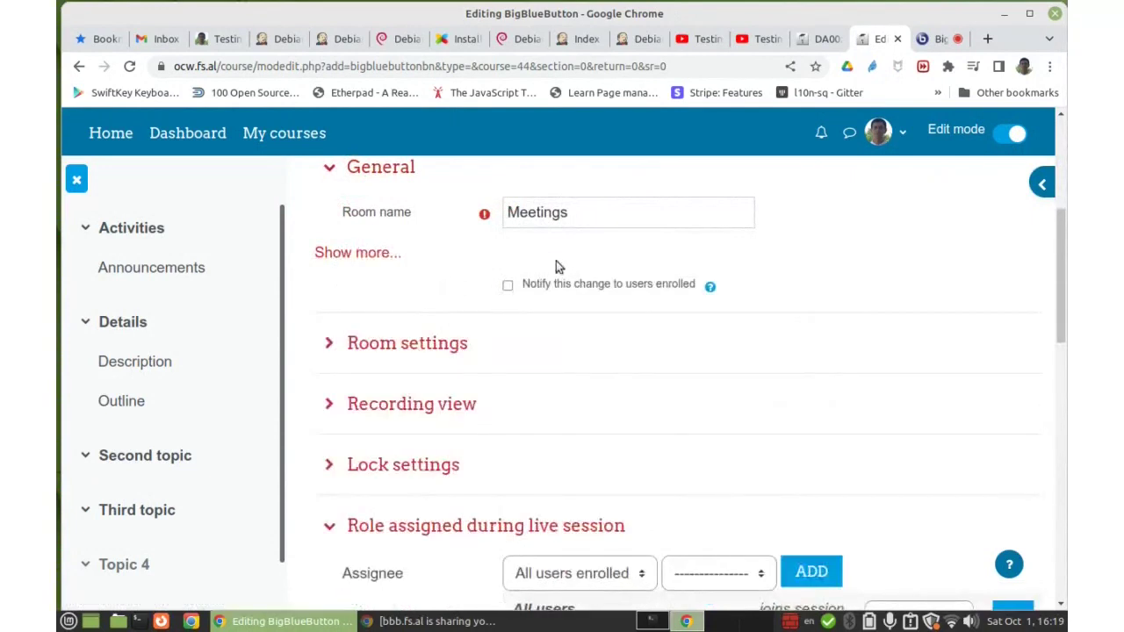
- Examine the Room settings, including the Wait for moderator and session recording options, leaving their values as they are
click(360, 350)
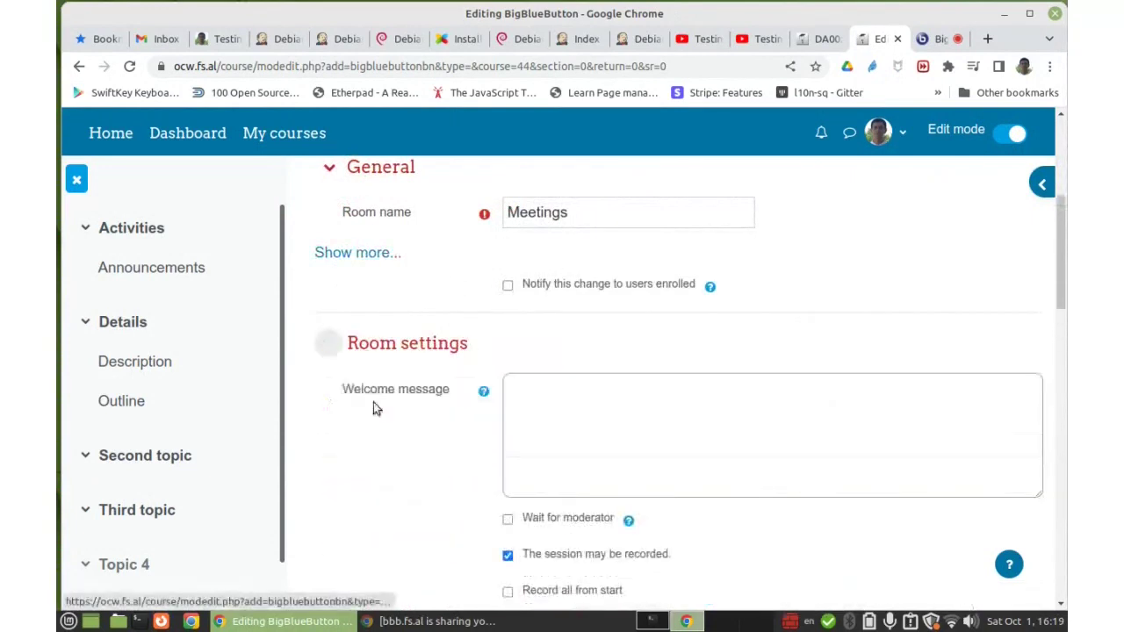
scroll(394, 408, down, 3)
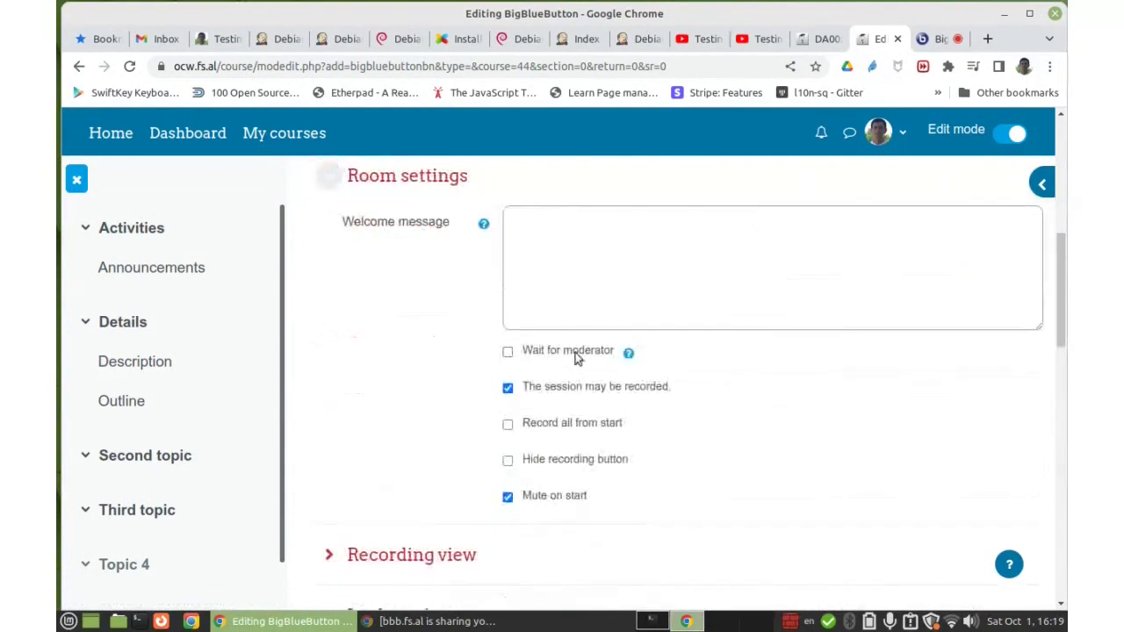
click(507, 352)
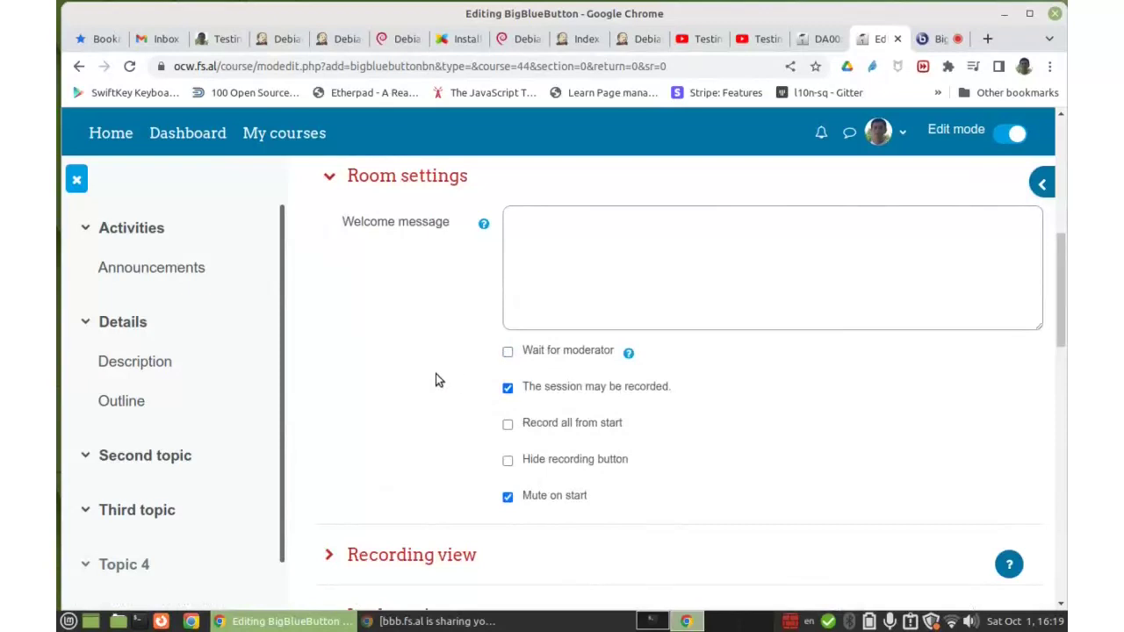
scroll(449, 376, down, 2)
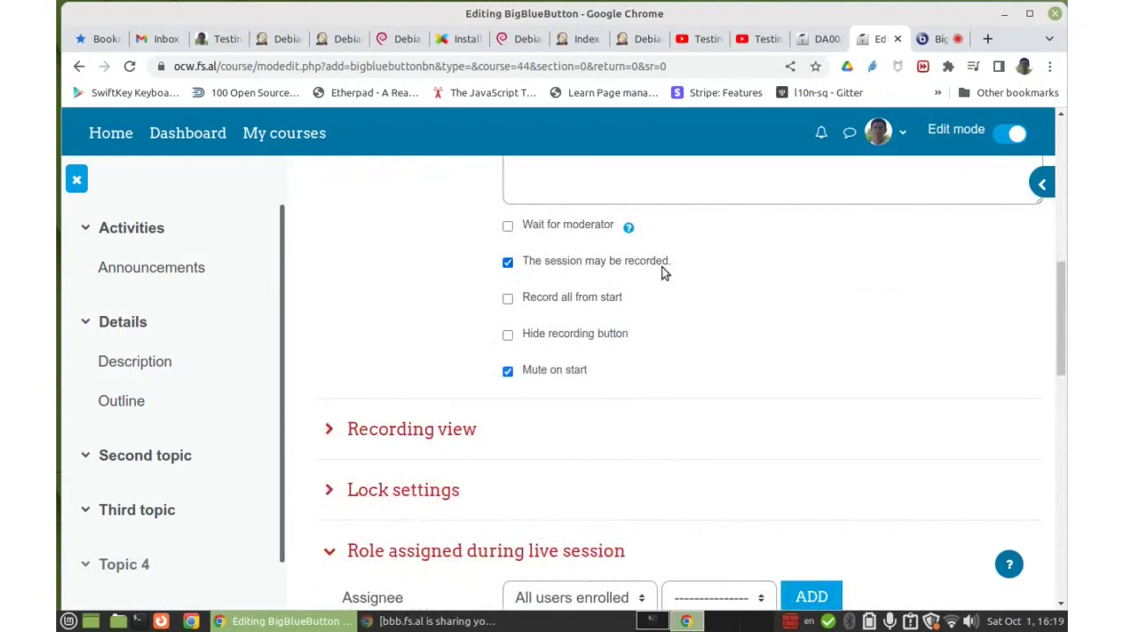
click(507, 262)
click(508, 262)
scroll(703, 311, down, 2)
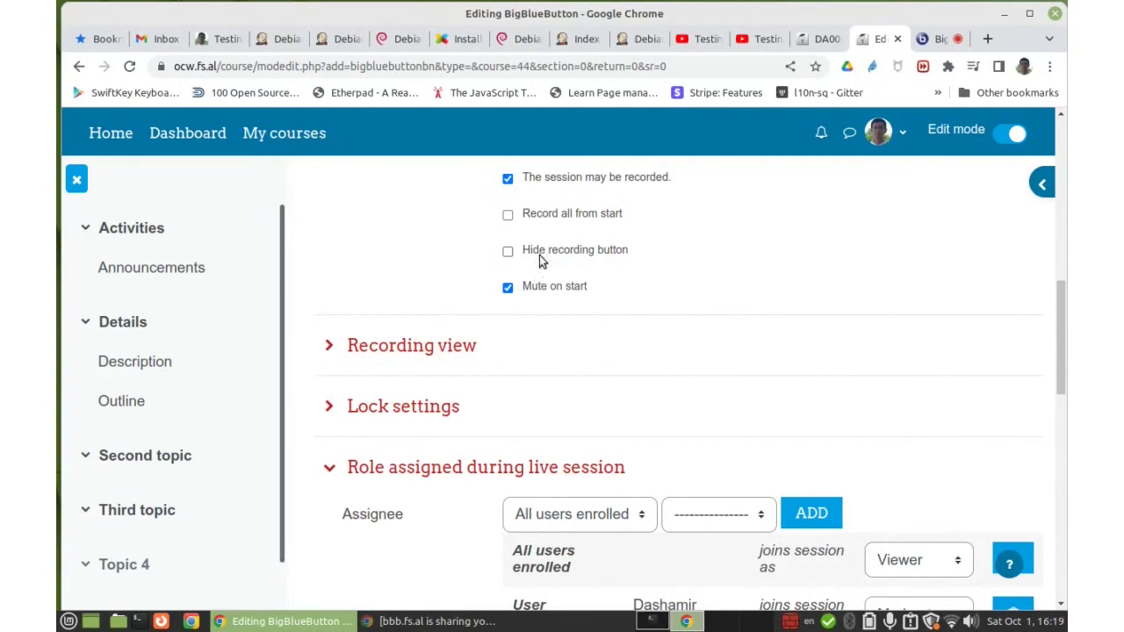
- Look at the Mute on start option and the running BigBlueButton meeting, and return to the new activity's form
scroll(649, 283, down, 1)
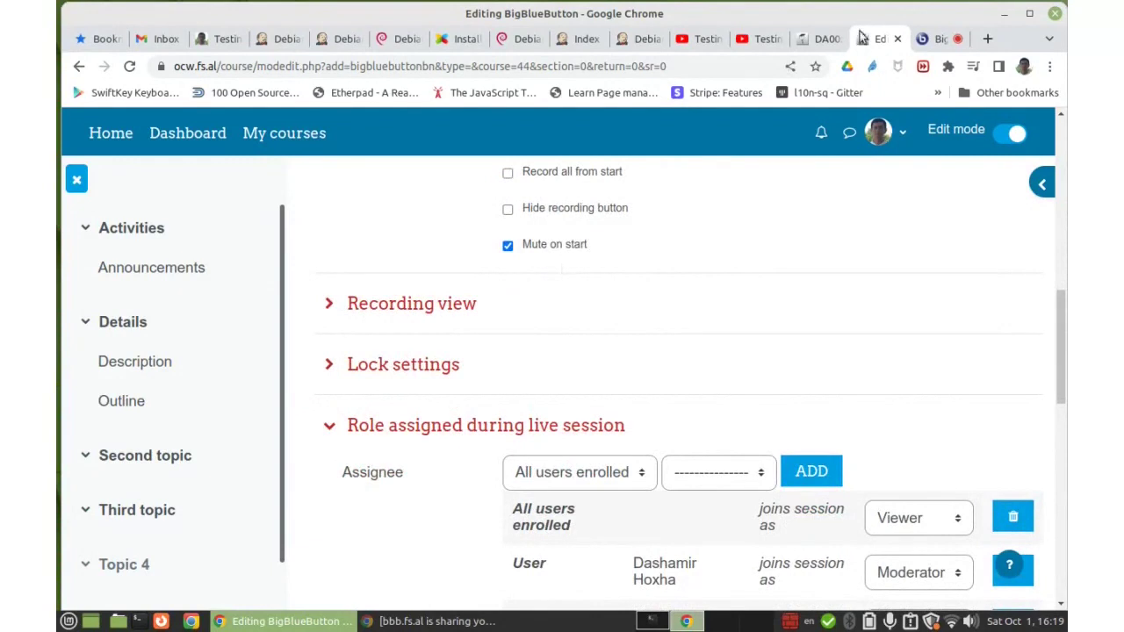
click(934, 39)
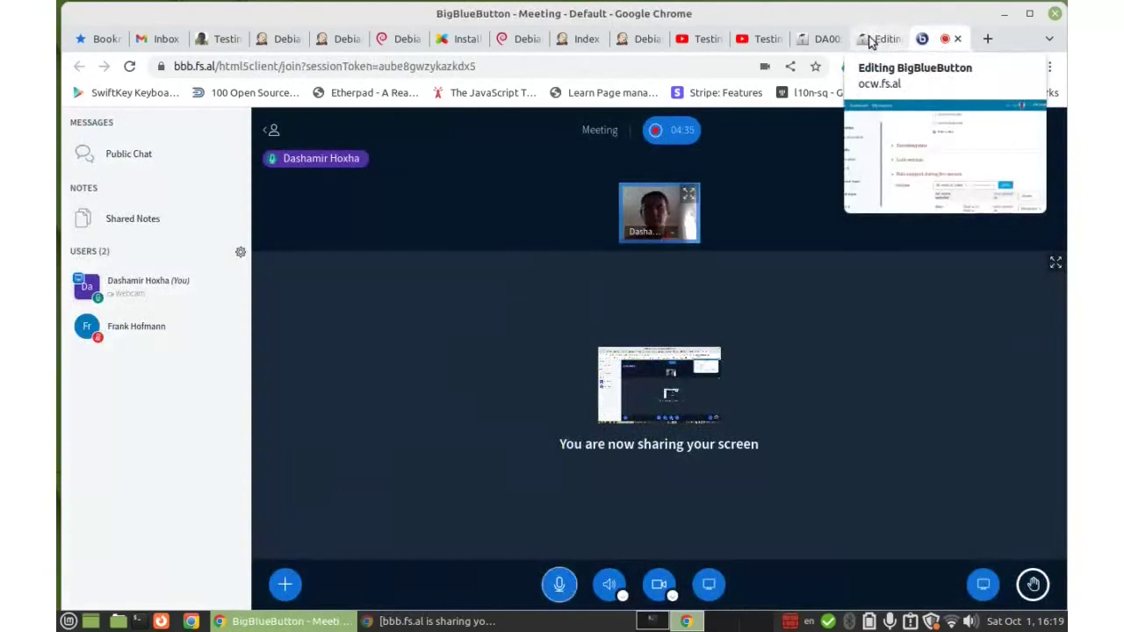
click(874, 39)
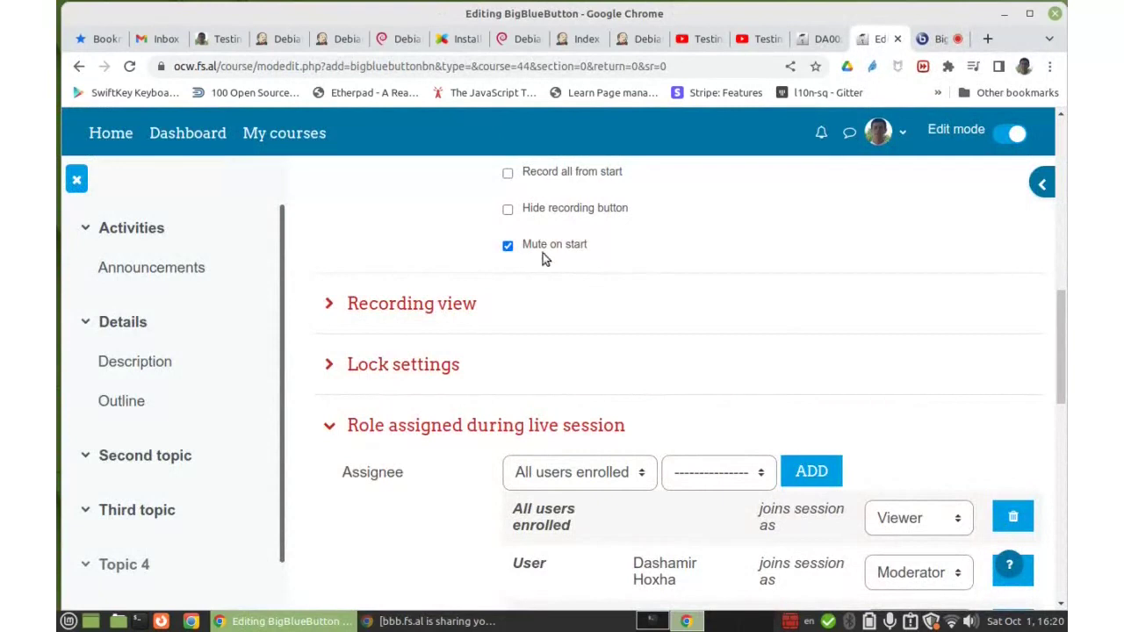
- Expand the Recording view settings and examine the Show recording preview option
click(420, 307)
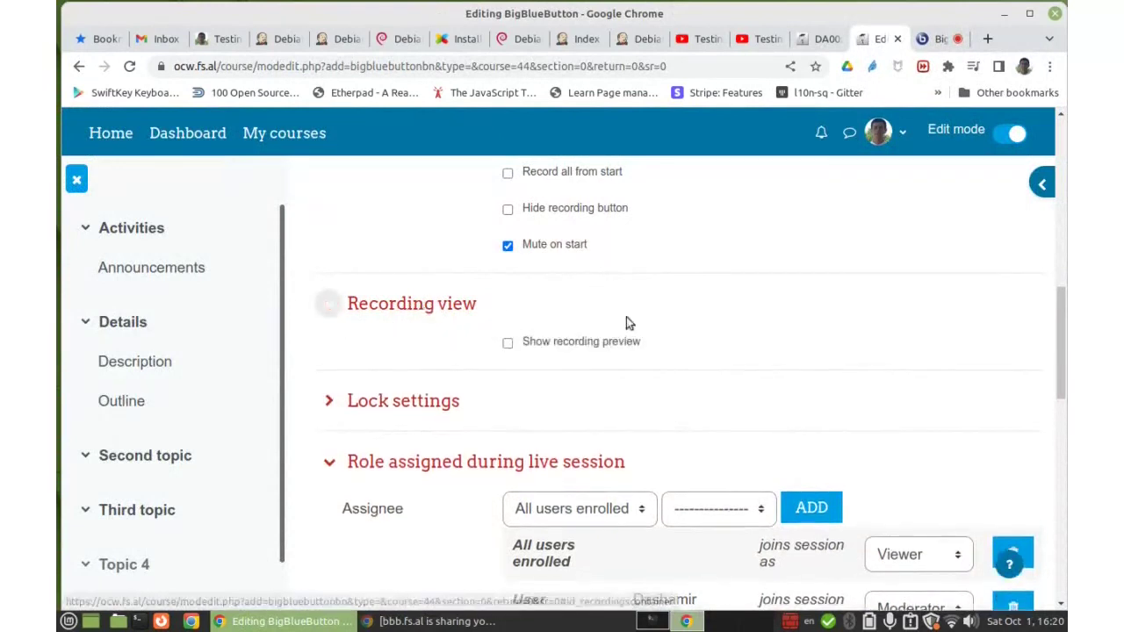
scroll(646, 314, down, 3)
scroll(646, 316, up, 1)
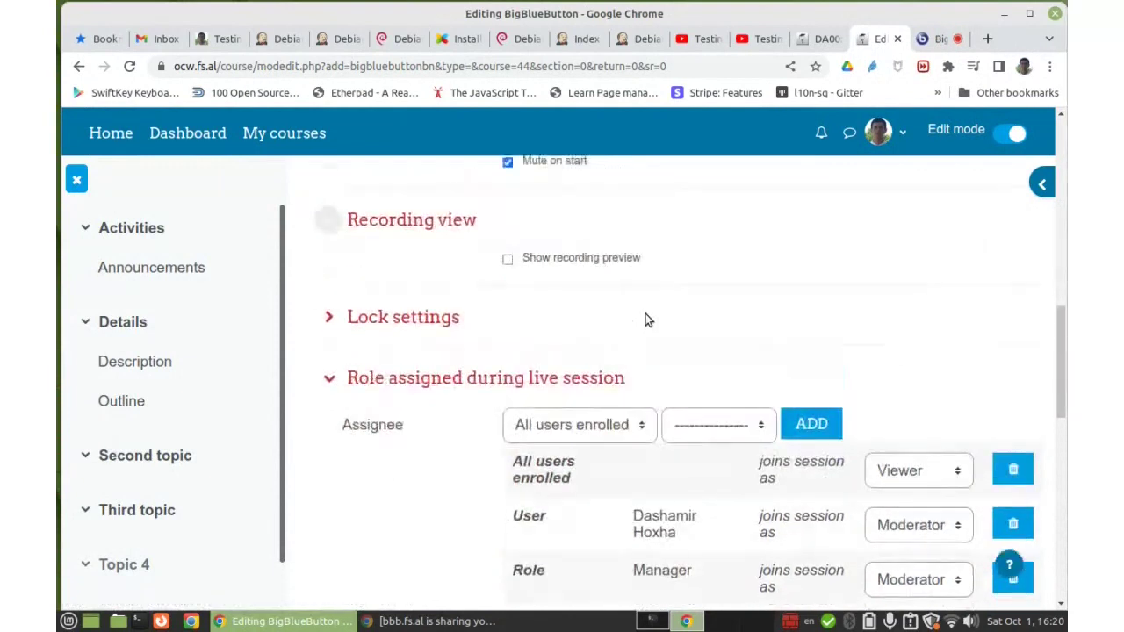
scroll(632, 321, up, 1)
scroll(621, 325, down, 1)
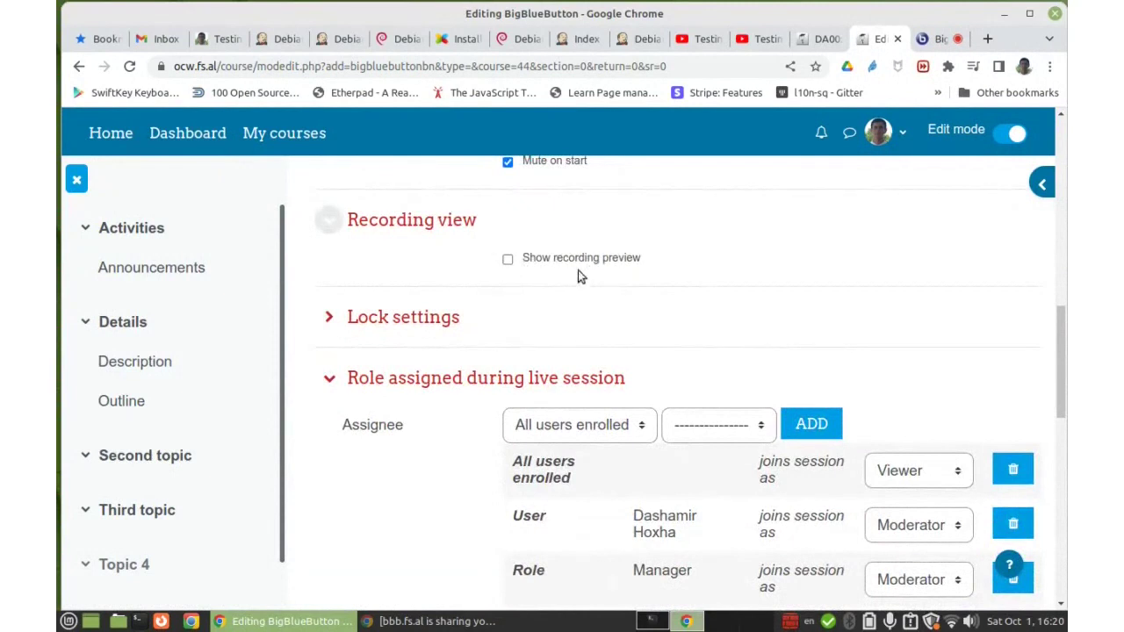
- Expand the Lock settings and review their options, switching Disable webcams on and off again
scroll(578, 270, down, 2)
click(418, 236)
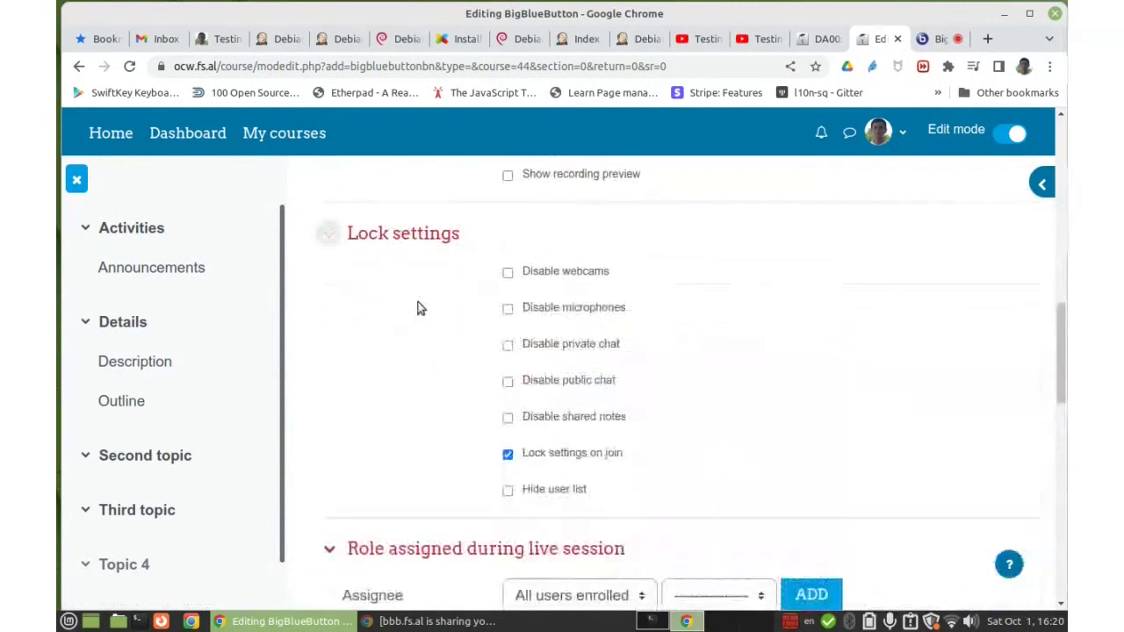
click(565, 273)
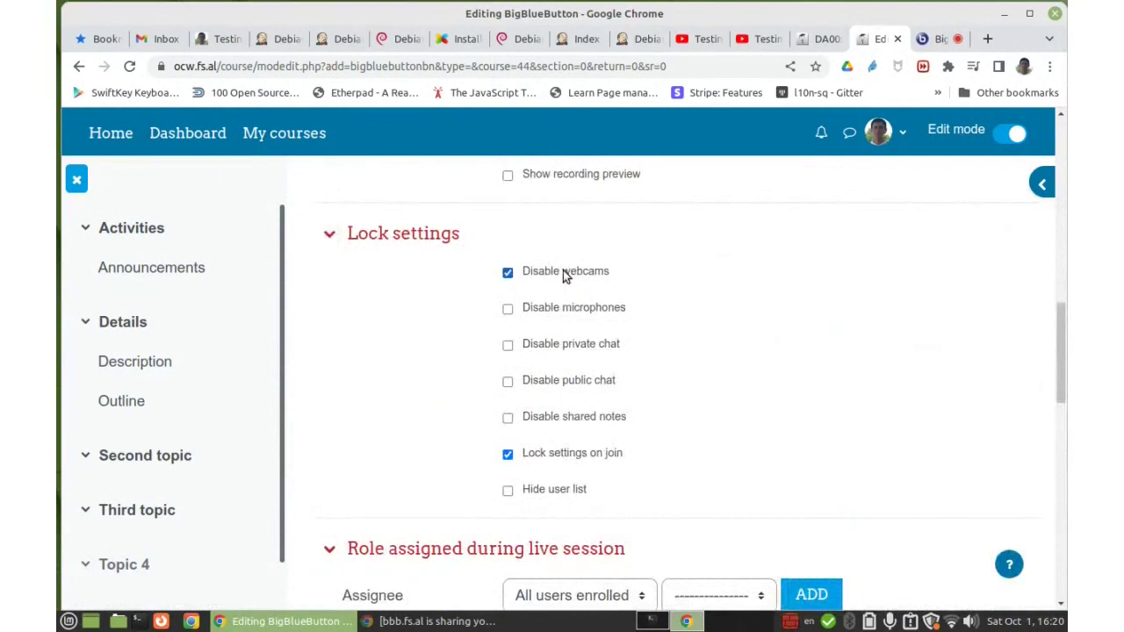
click(563, 272)
scroll(470, 343, down, 1)
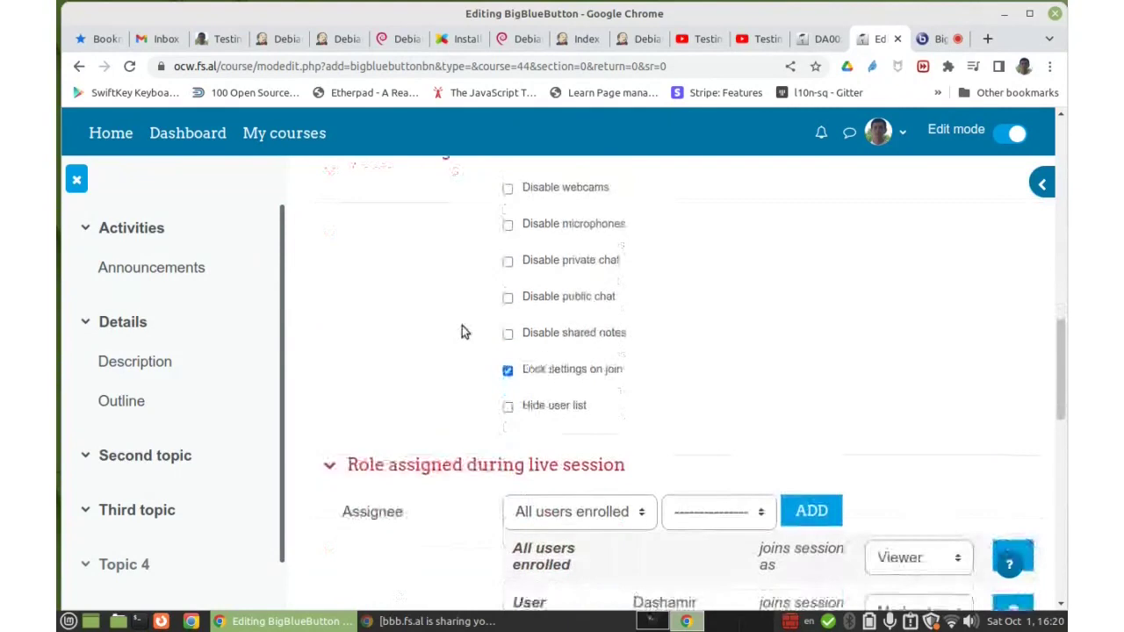
- Turn on Disable private chat in the Lock settings and check the remaining lock options
click(543, 267)
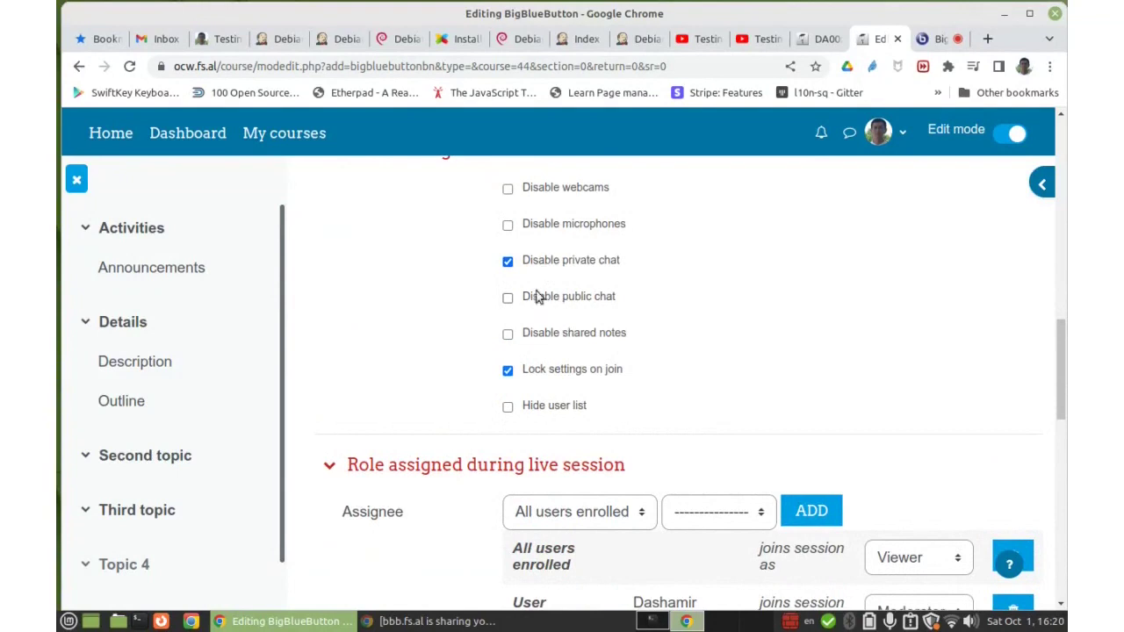
scroll(566, 313, down, 1)
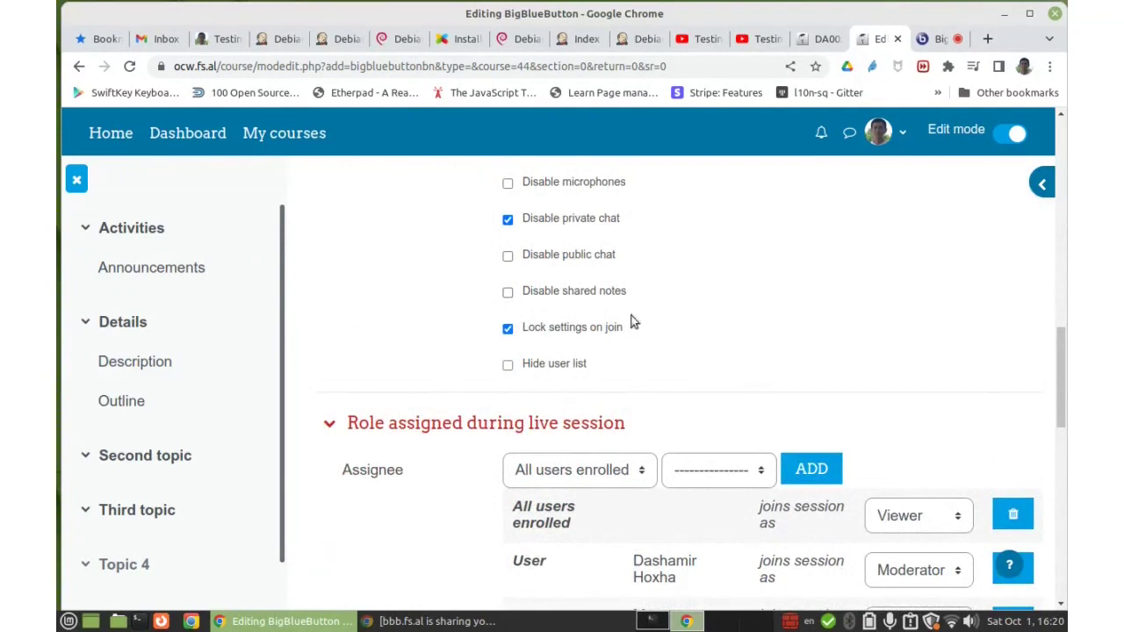
scroll(675, 296, down, 2)
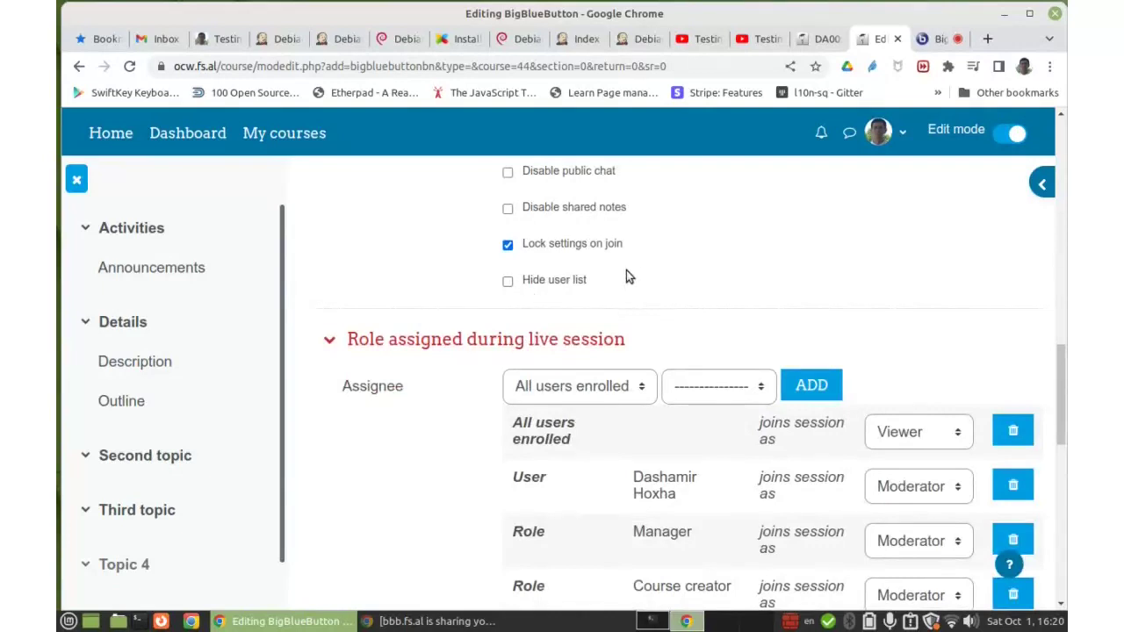
scroll(623, 274, down, 3)
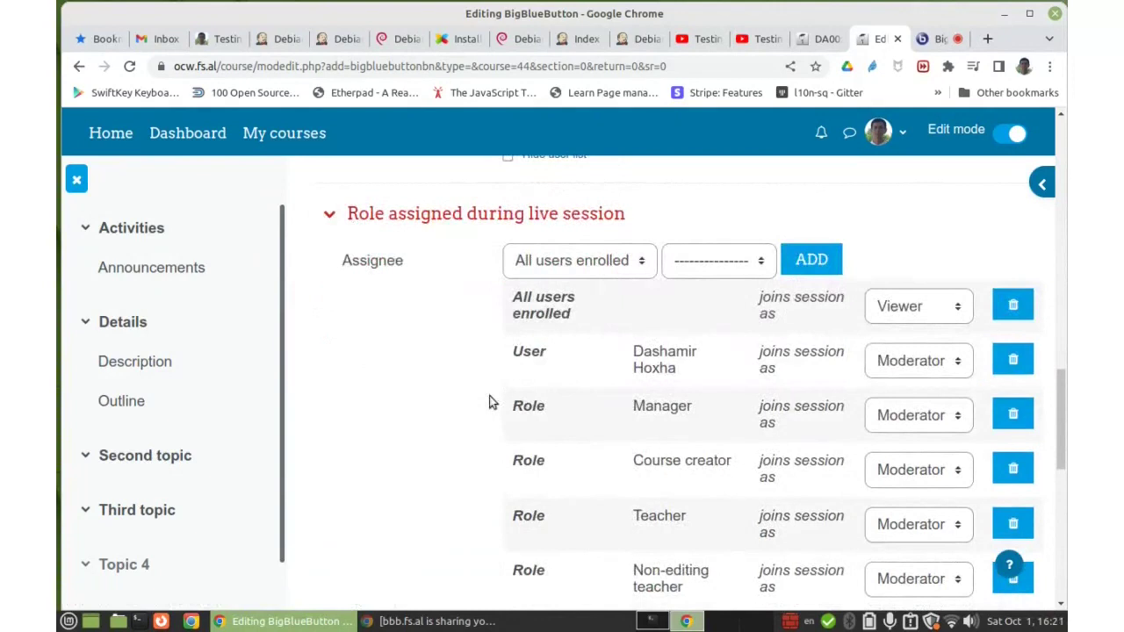
- Examine the Viewer and Moderator choices for the user, Manager, Course creator, Teacher and Non-editing teacher entries, leaving each on Moderator
scroll(488, 399, down, 1)
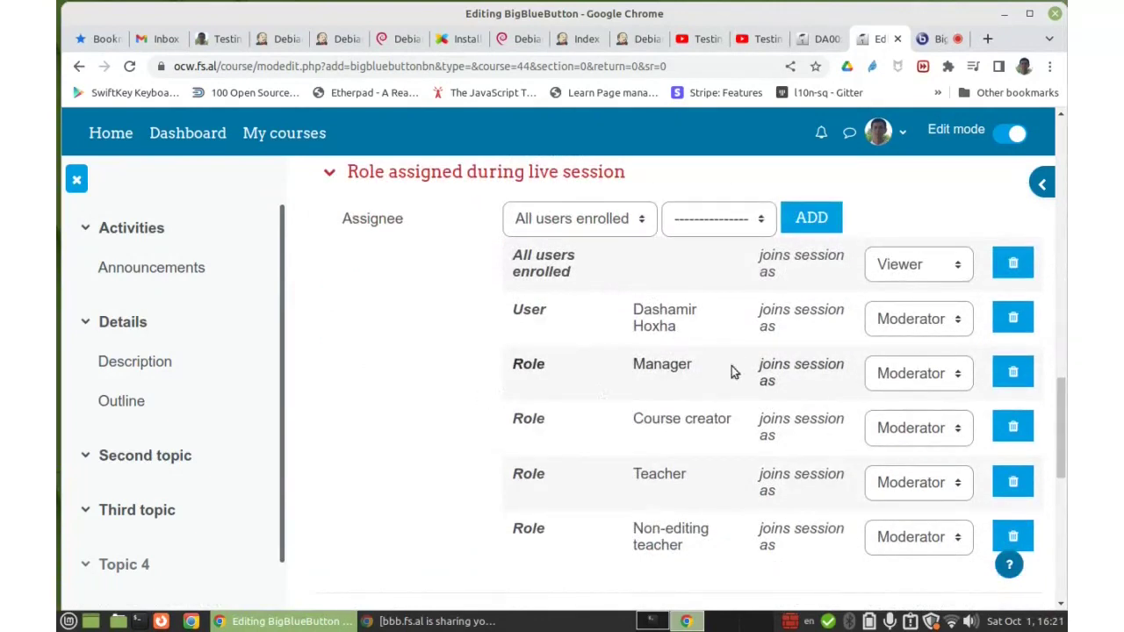
click(932, 376)
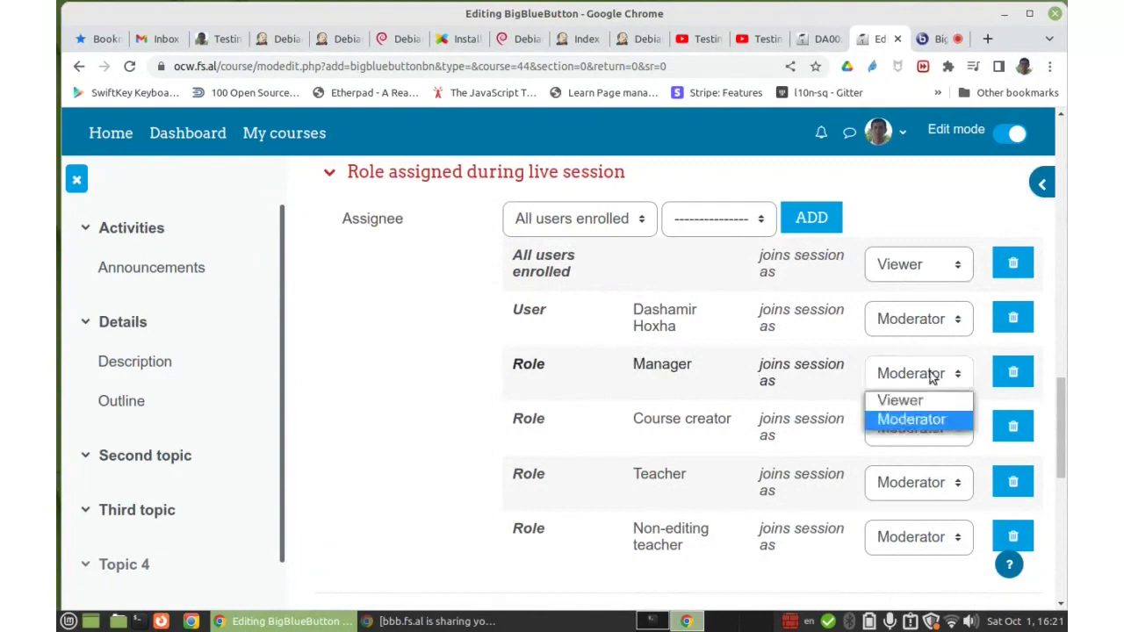
click(933, 375)
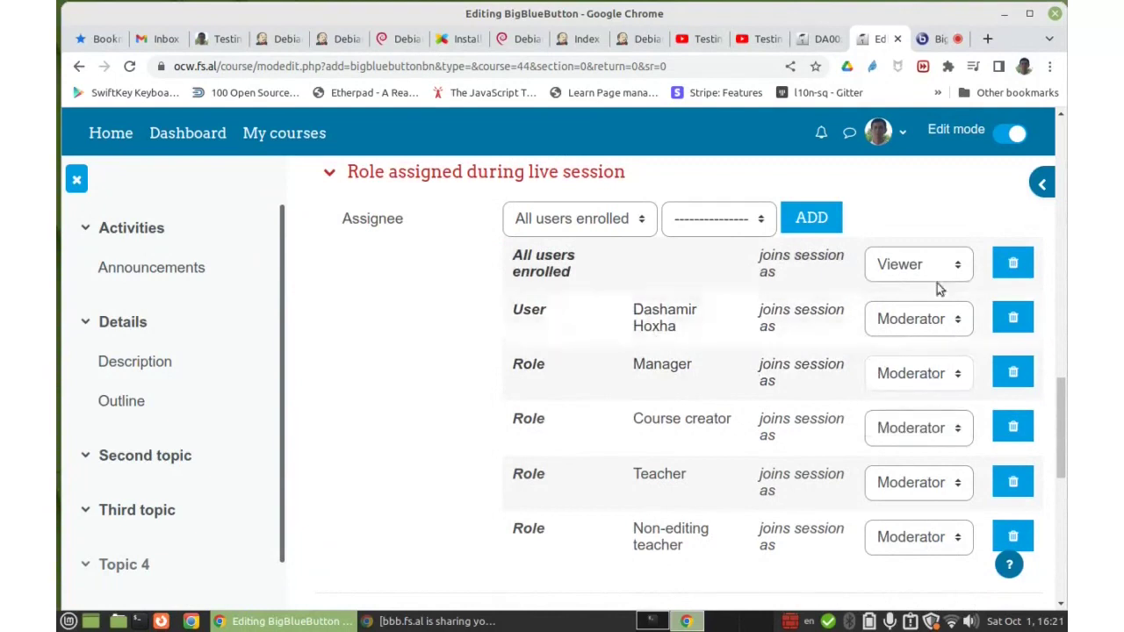
click(908, 320)
click(902, 320)
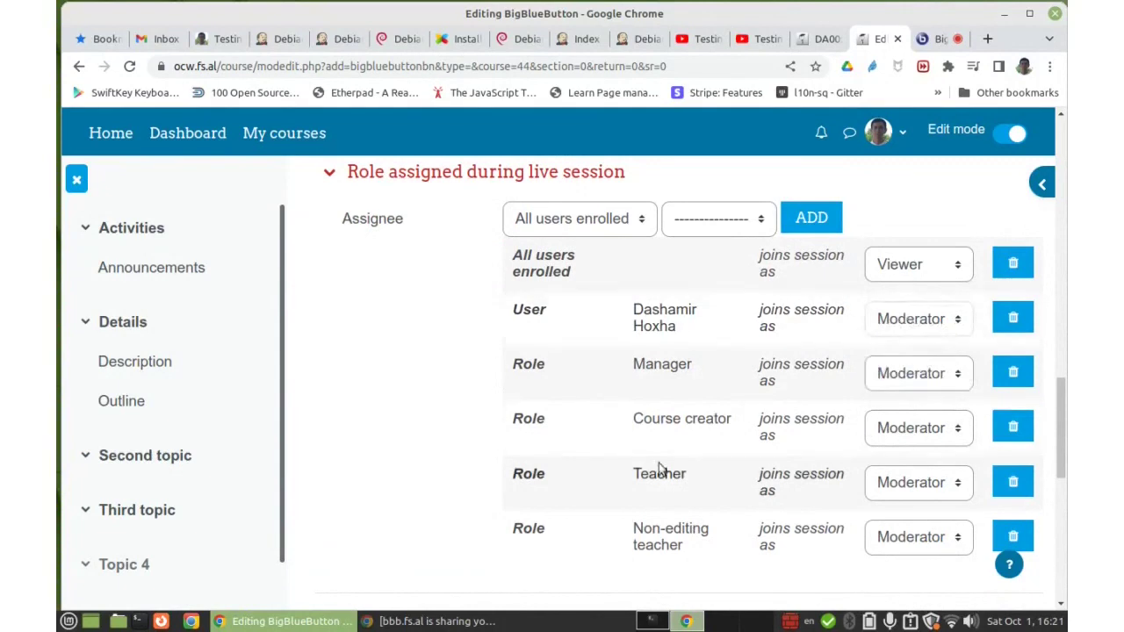
click(892, 426)
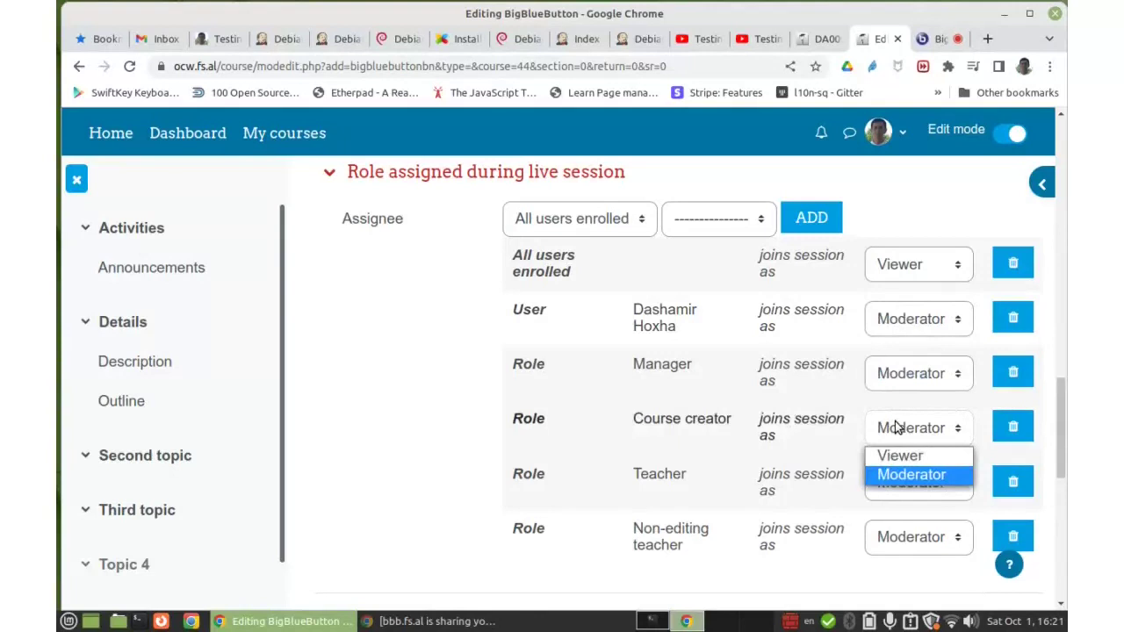
click(895, 427)
click(896, 477)
click(900, 477)
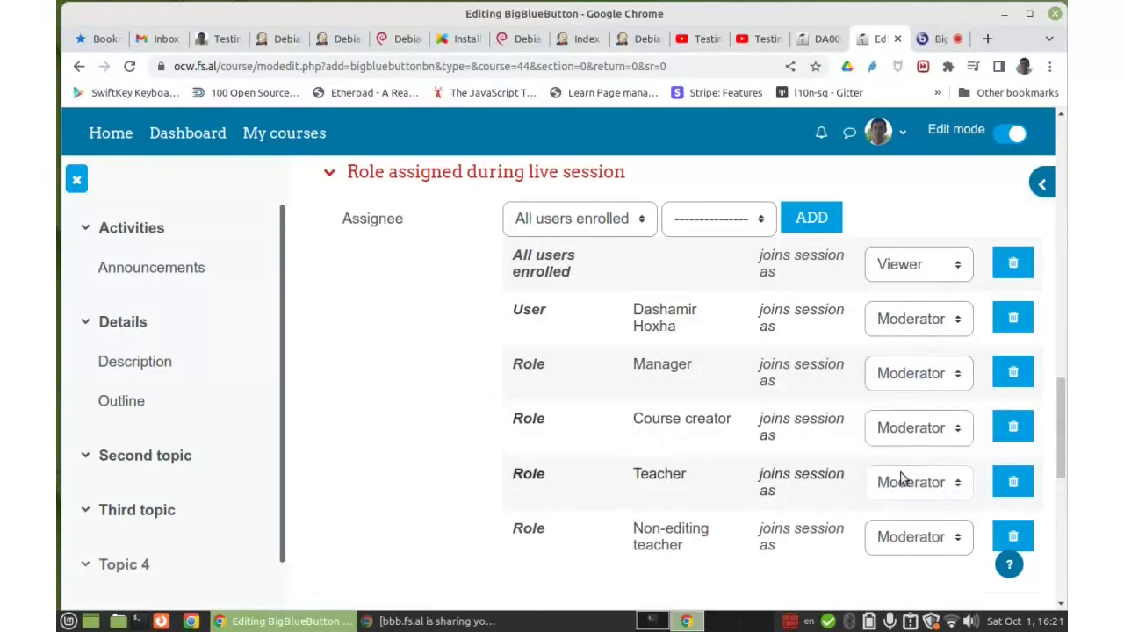
scroll(866, 422, down, 3)
click(905, 333)
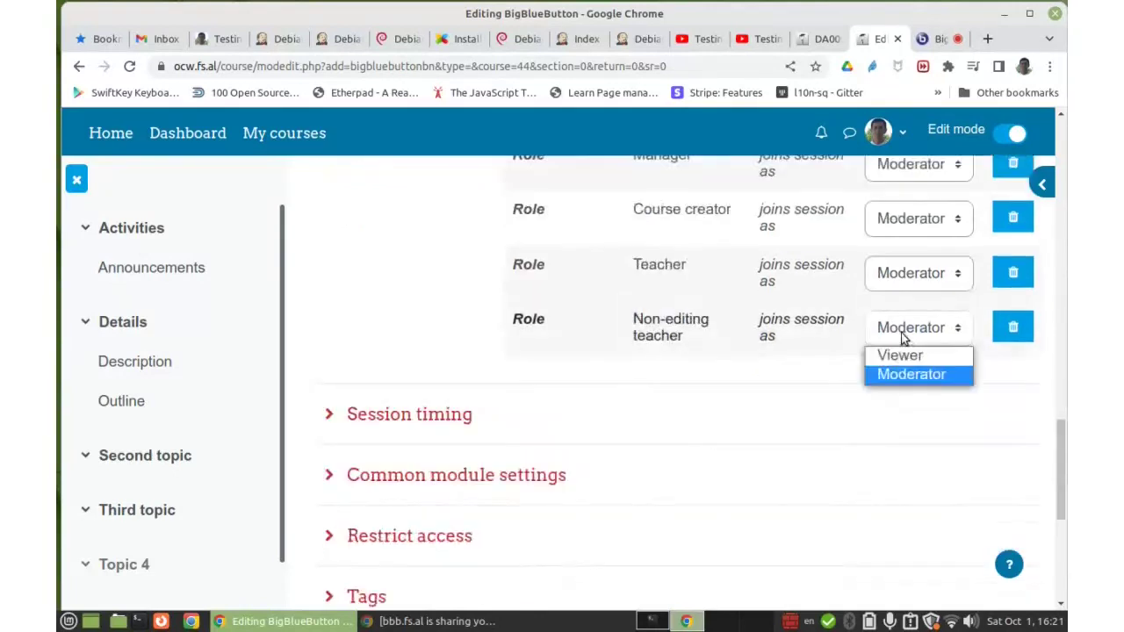
click(901, 333)
scroll(734, 356, up, 1)
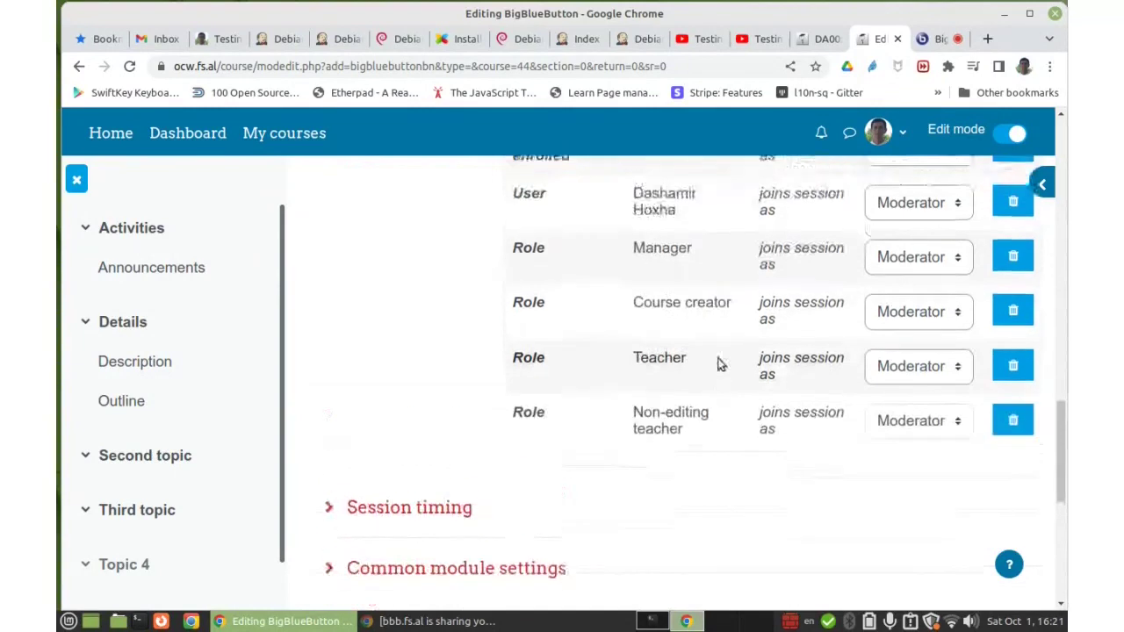
scroll(717, 363, up, 2)
scroll(720, 334, up, 1)
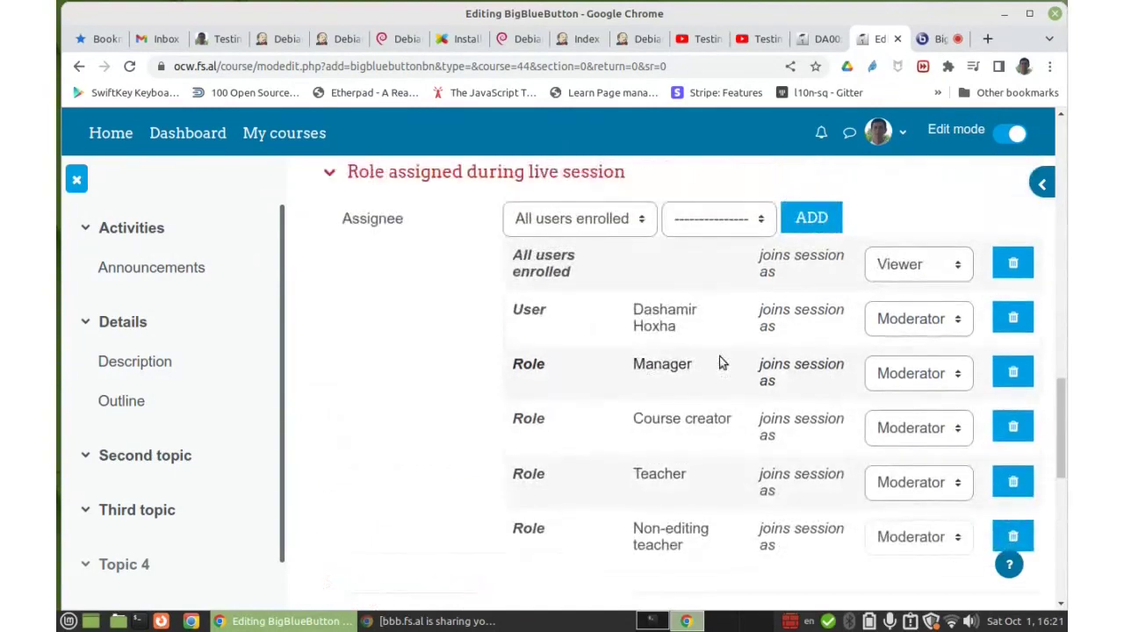
- Add the Student role to the live session's role assignments
scroll(654, 353, down, 1)
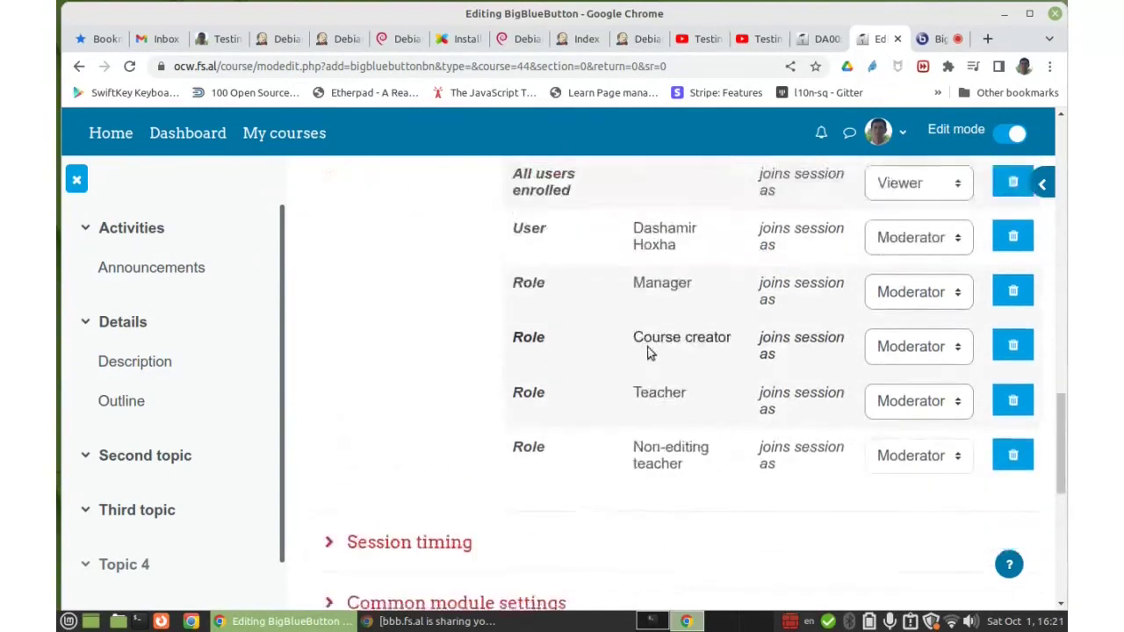
scroll(647, 351, up, 1)
click(588, 225)
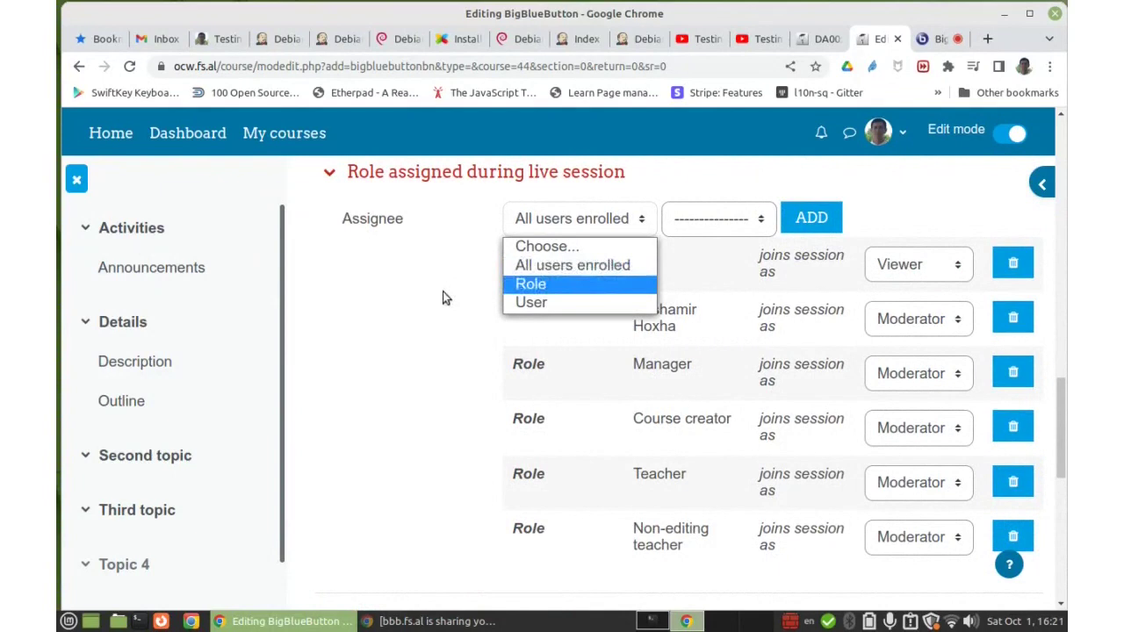
click(537, 286)
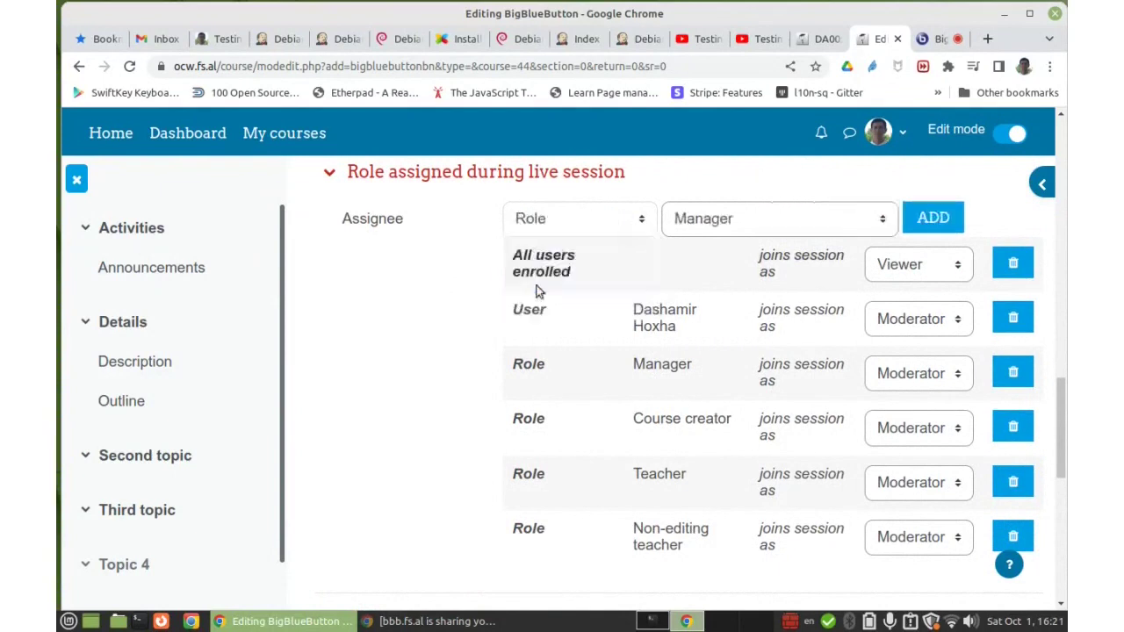
click(724, 218)
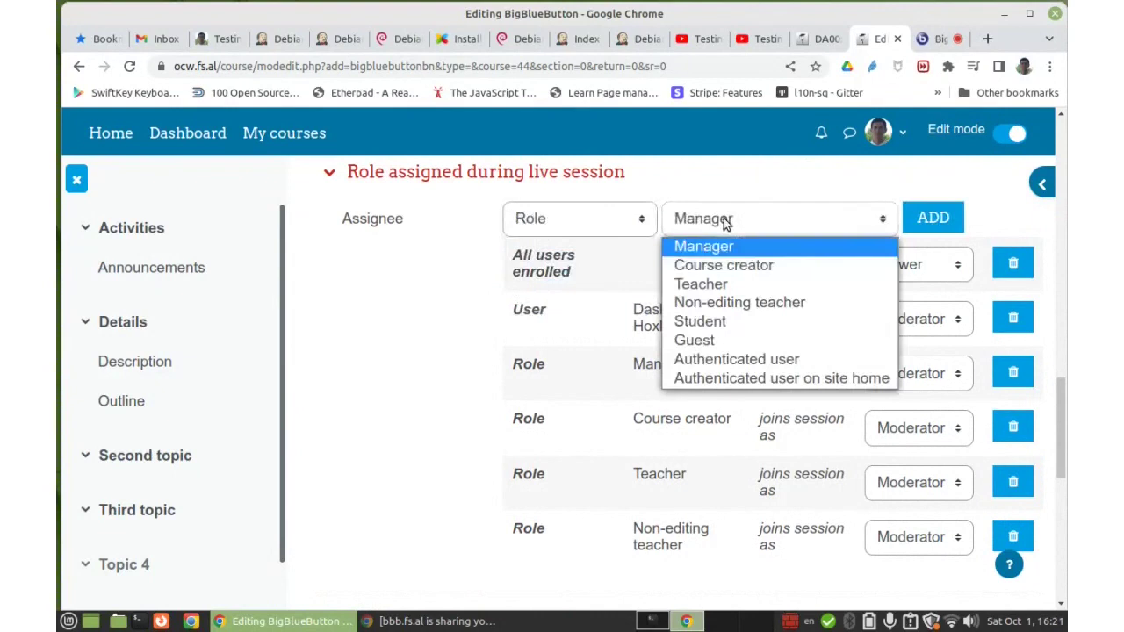
click(702, 322)
click(934, 218)
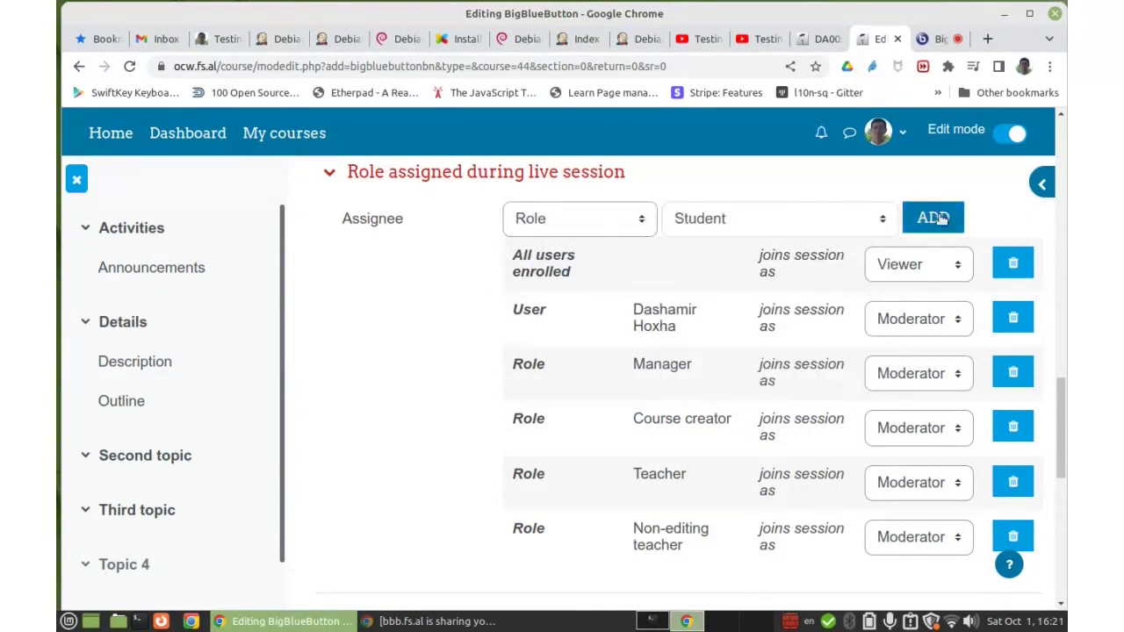
scroll(474, 391, down, 2)
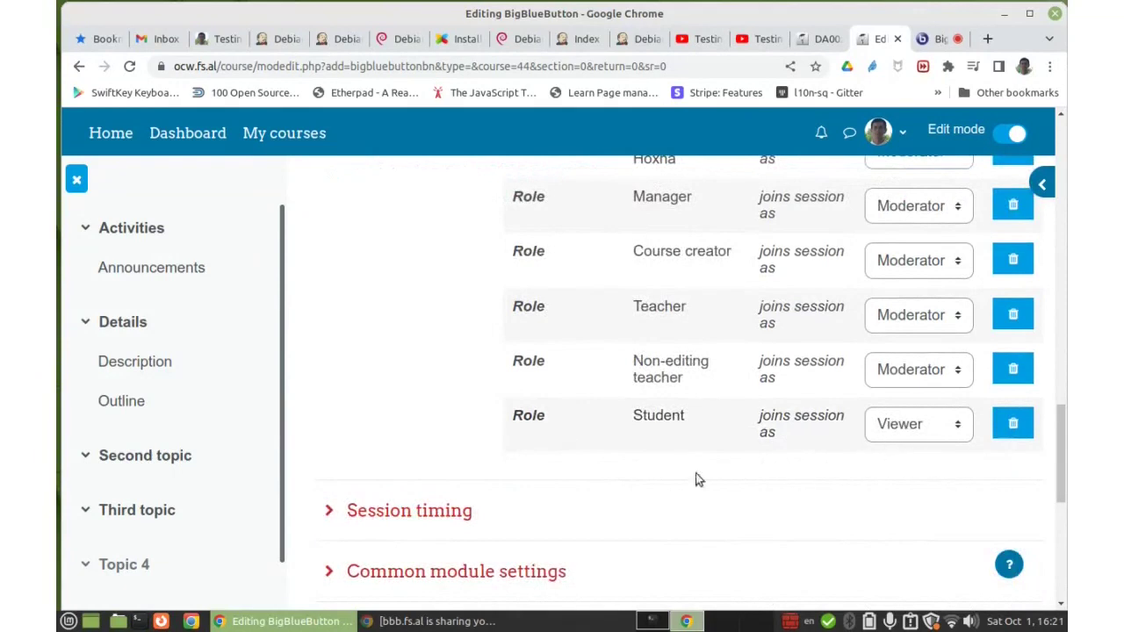
- Review the live session's role assignments, from all enrolled users down to the Student role
scroll(676, 459, up, 1)
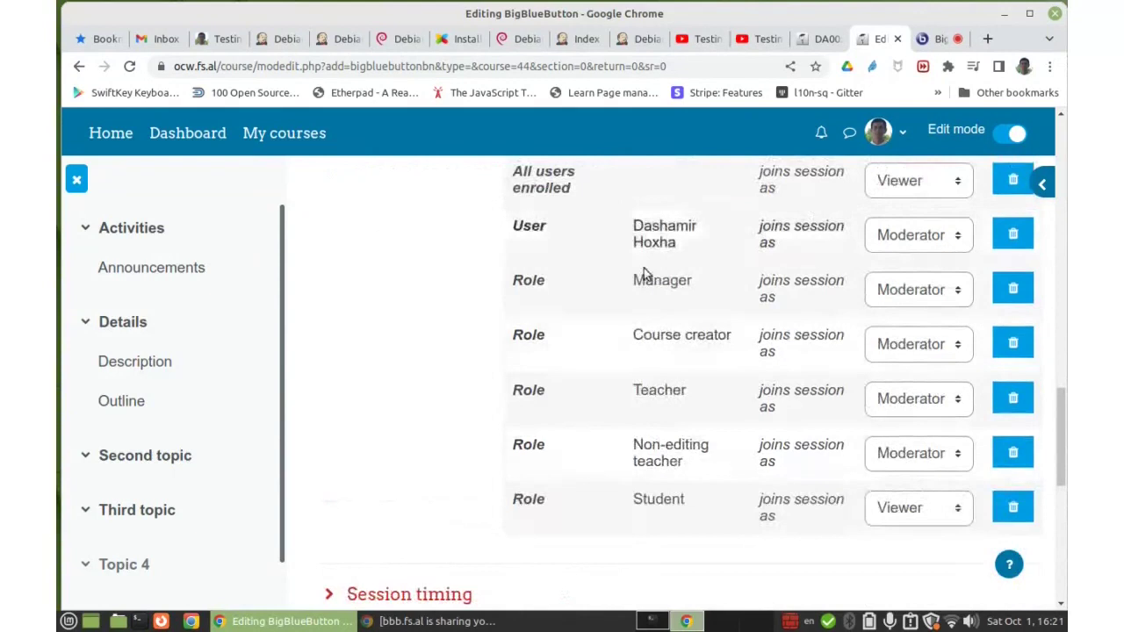
scroll(750, 263, up, 1)
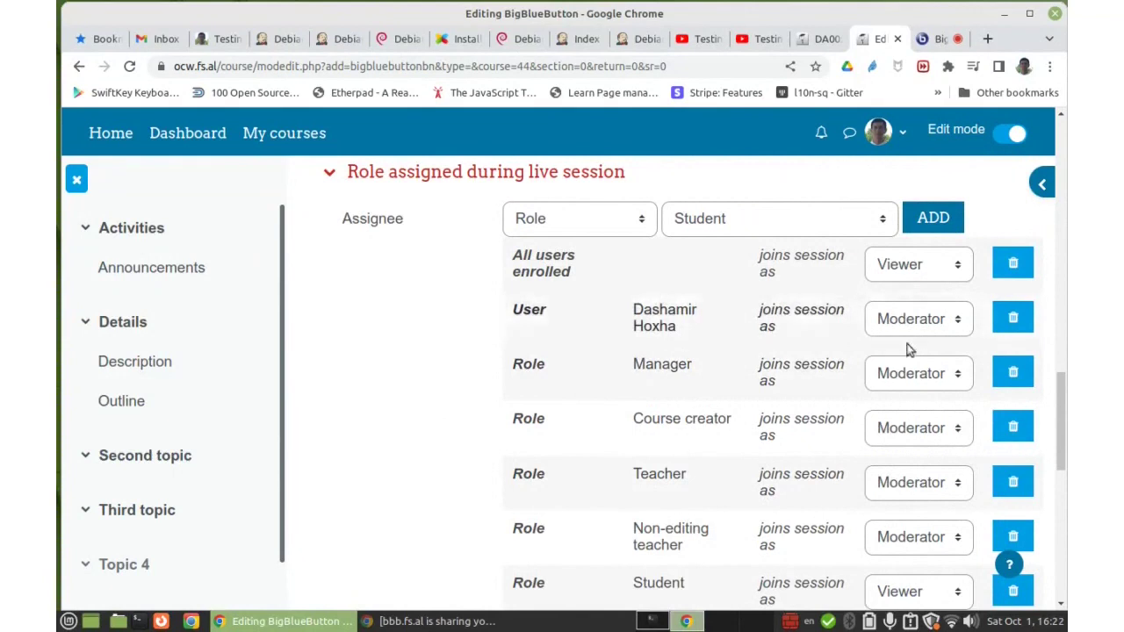
scroll(687, 421, down, 2)
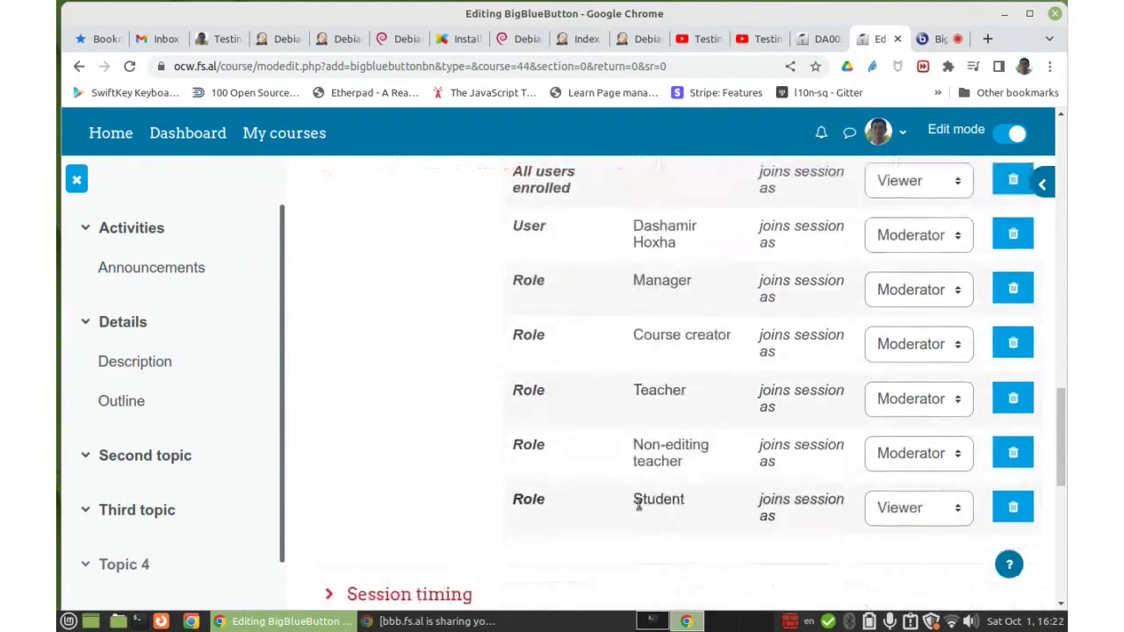
drag(640, 499, 689, 501)
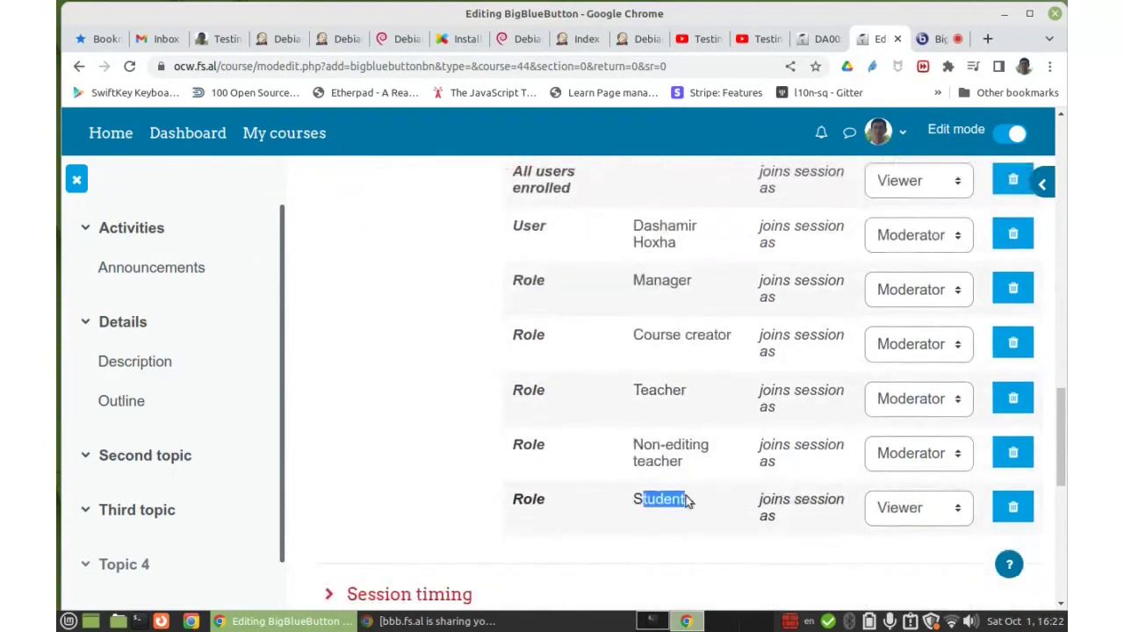
click(562, 561)
scroll(375, 411, up, 2)
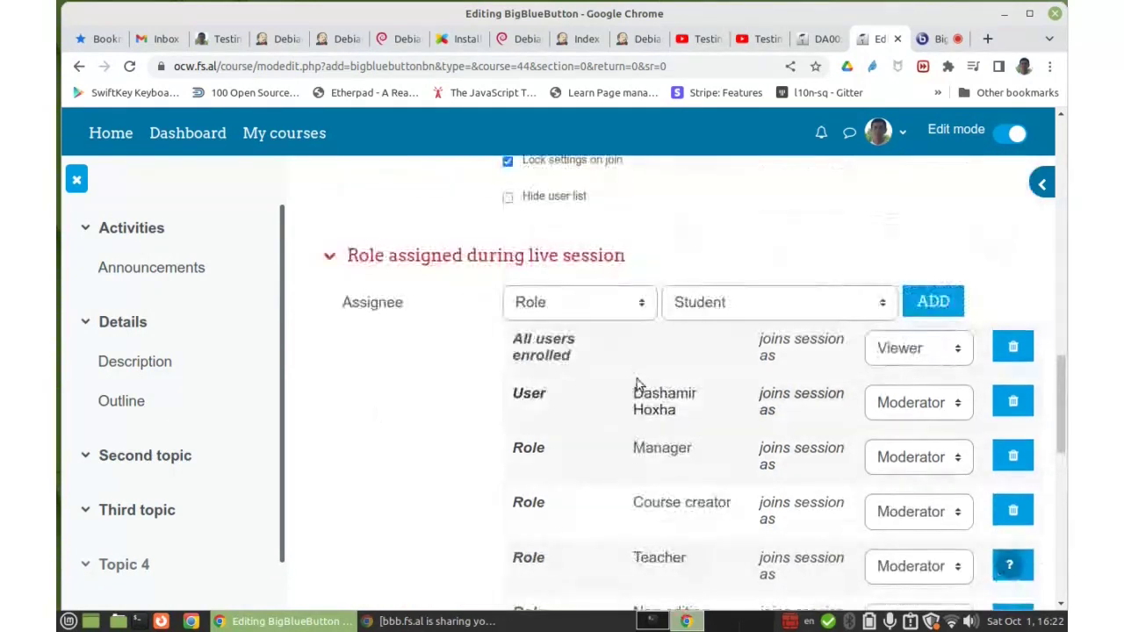
- Choose Guest as the assignee role and look through the available roles without adding an assignment
click(597, 311)
click(720, 302)
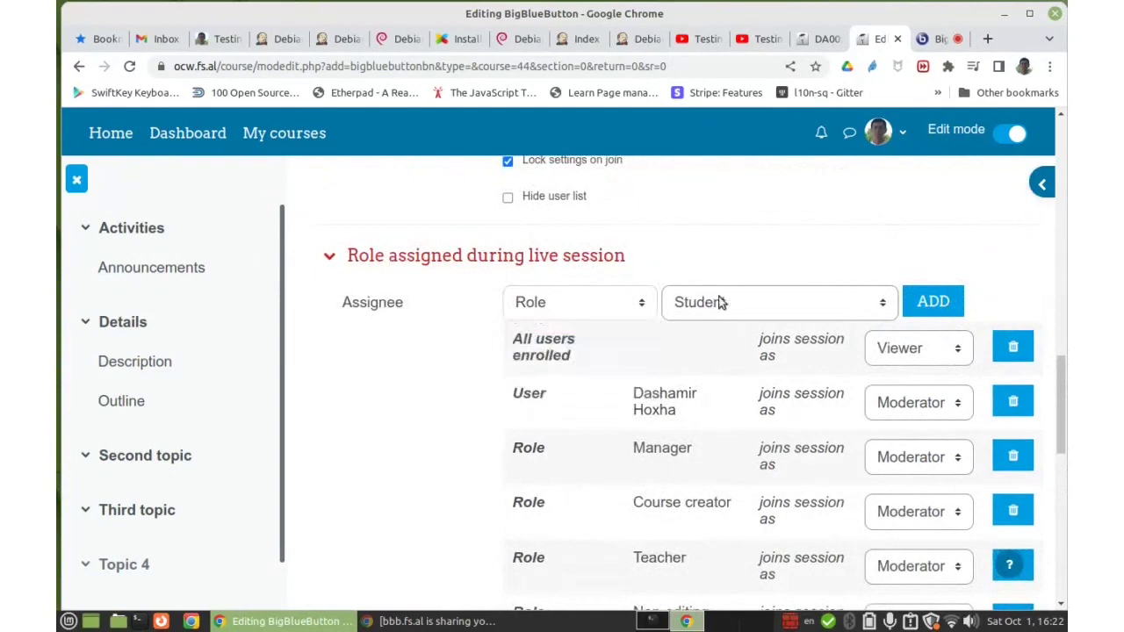
click(720, 302)
click(704, 423)
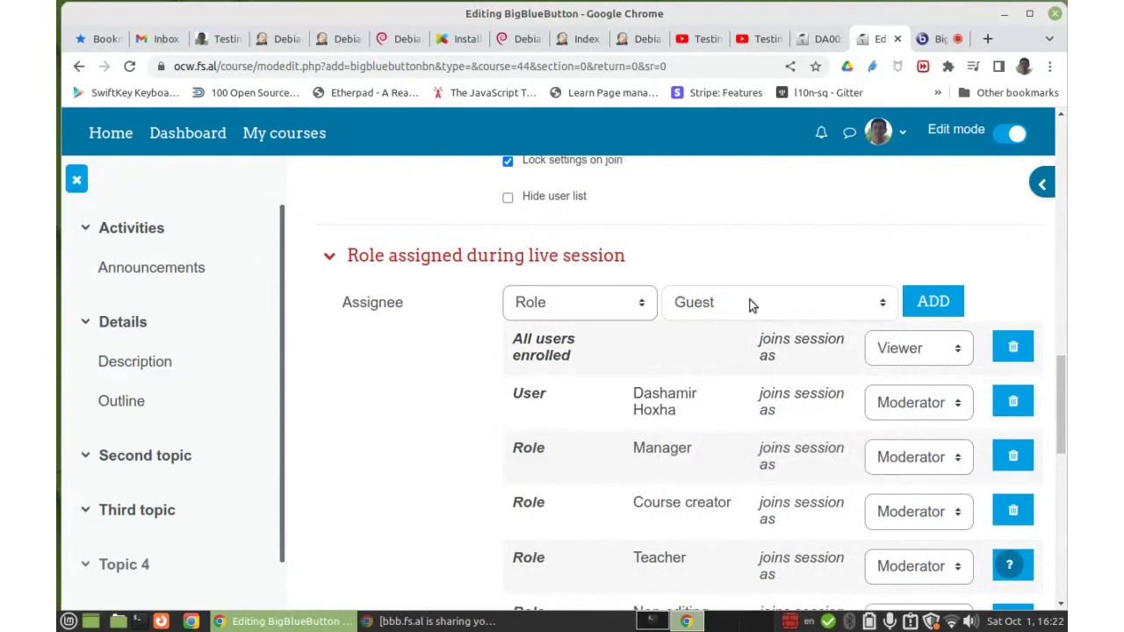
click(713, 308)
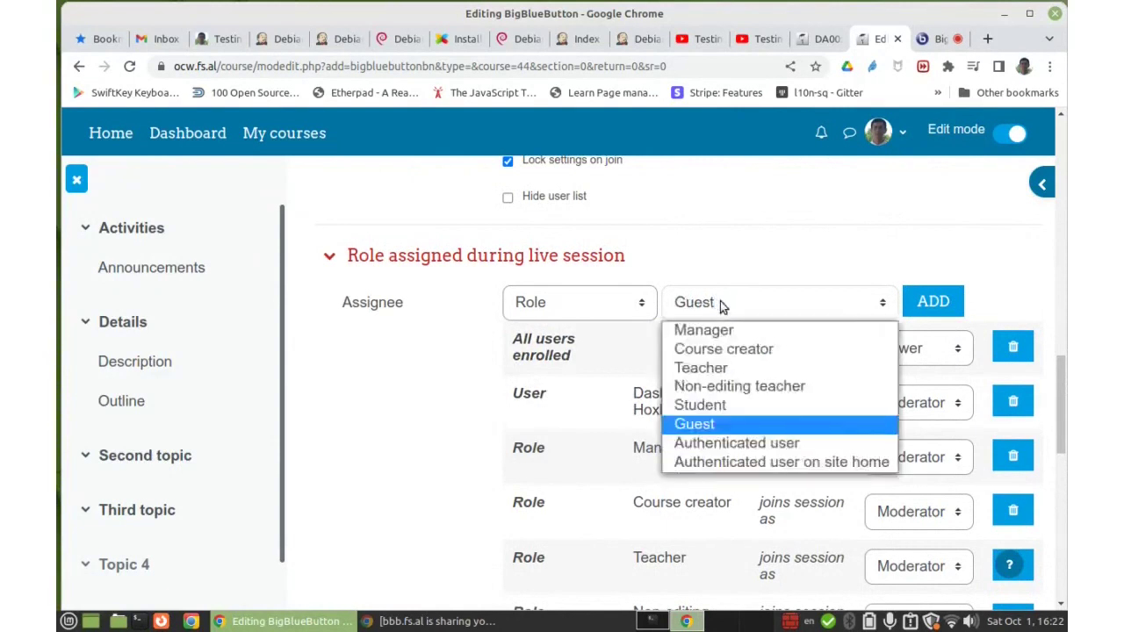
click(724, 302)
click(405, 425)
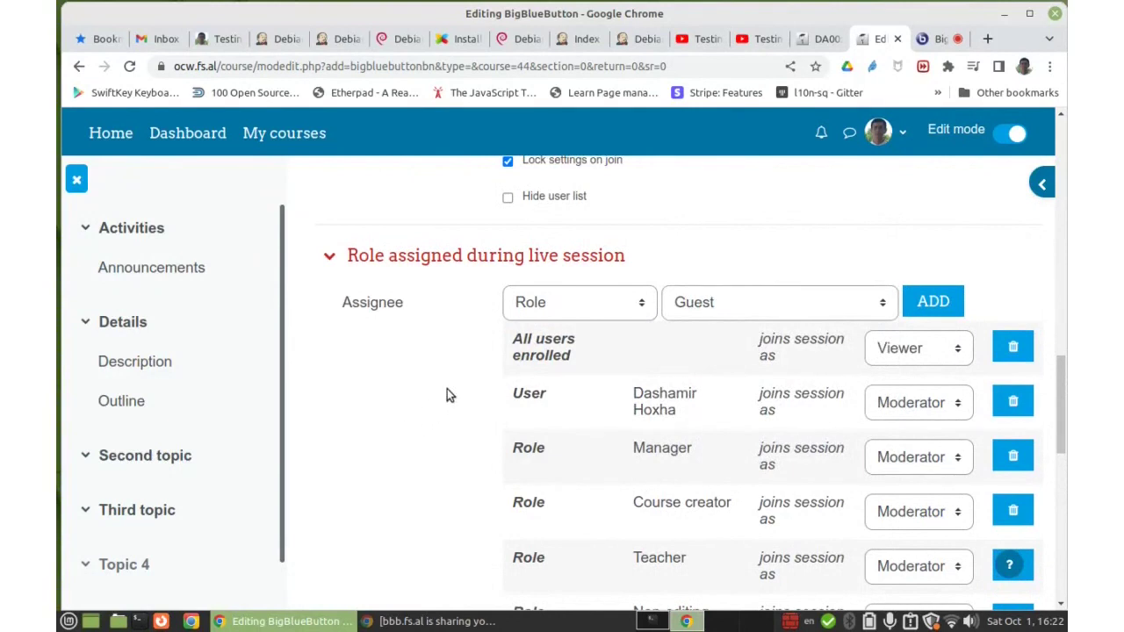
- Expand the Session timing settings and examine the Open and Close date options
scroll(439, 386, down, 5)
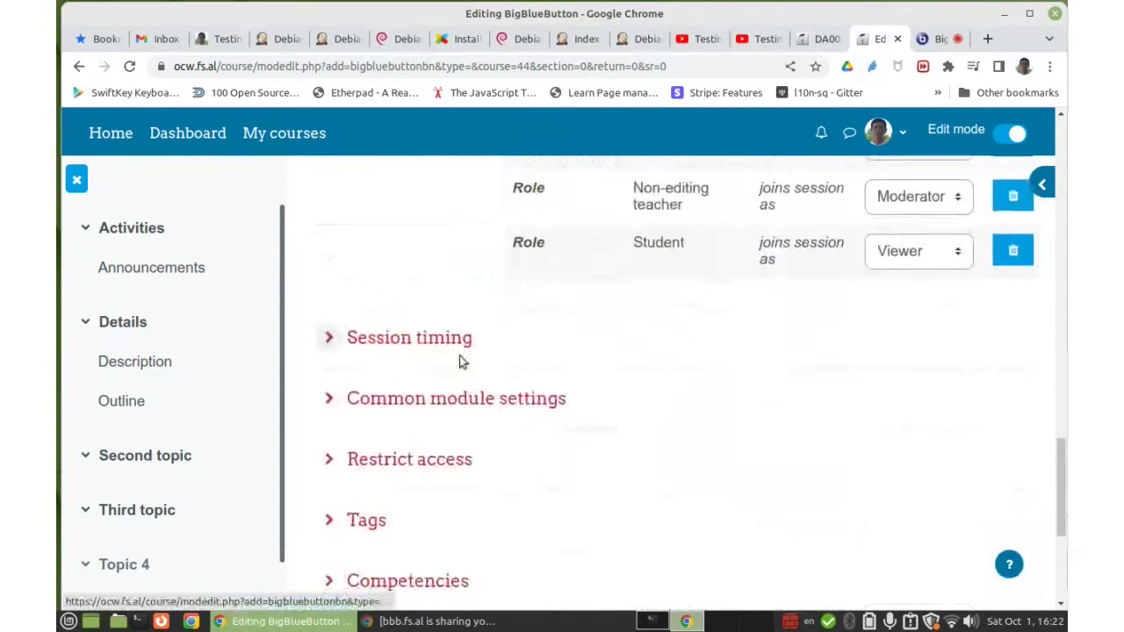
click(441, 264)
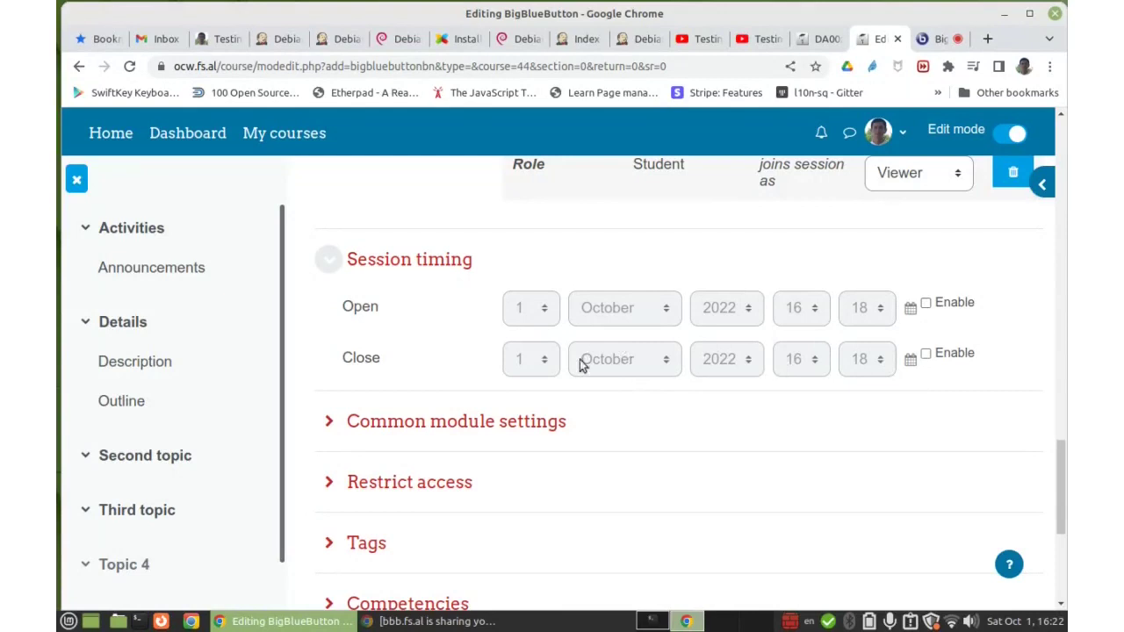
scroll(702, 359, down, 2)
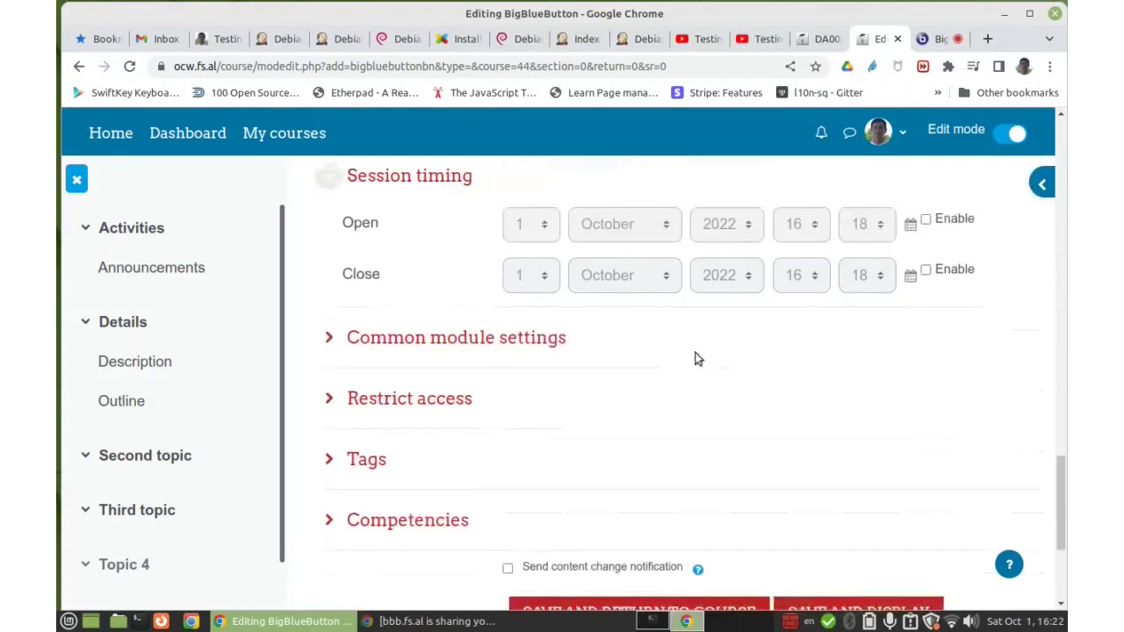
- Expand the Common module settings, examine the availability and group mode options, and collapse the section again
click(397, 339)
click(400, 340)
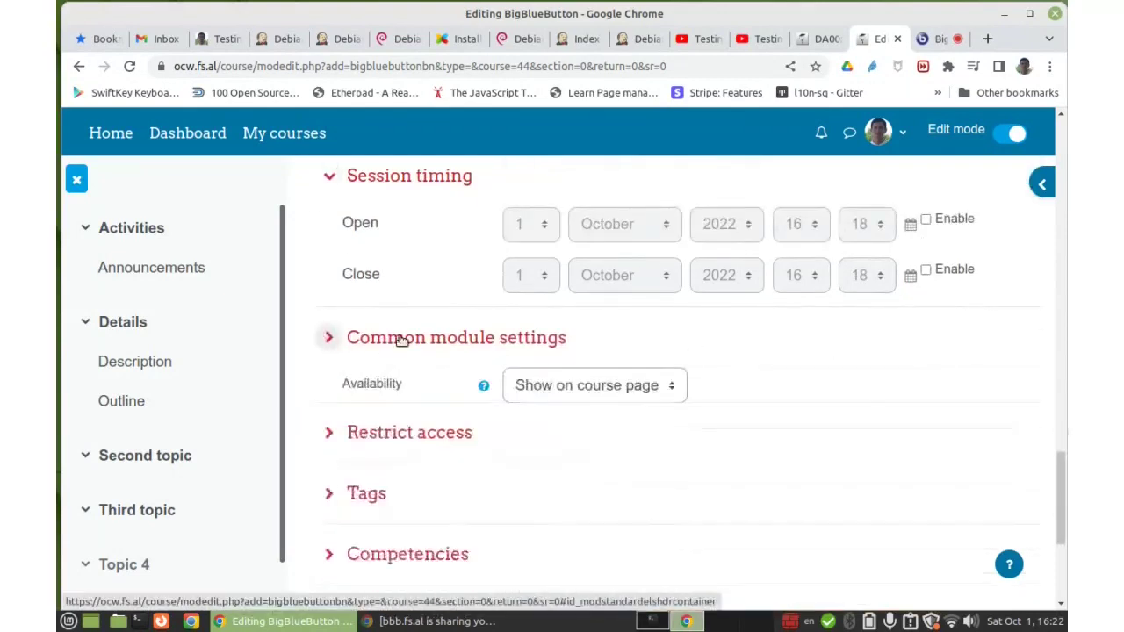
scroll(395, 312, down, 3)
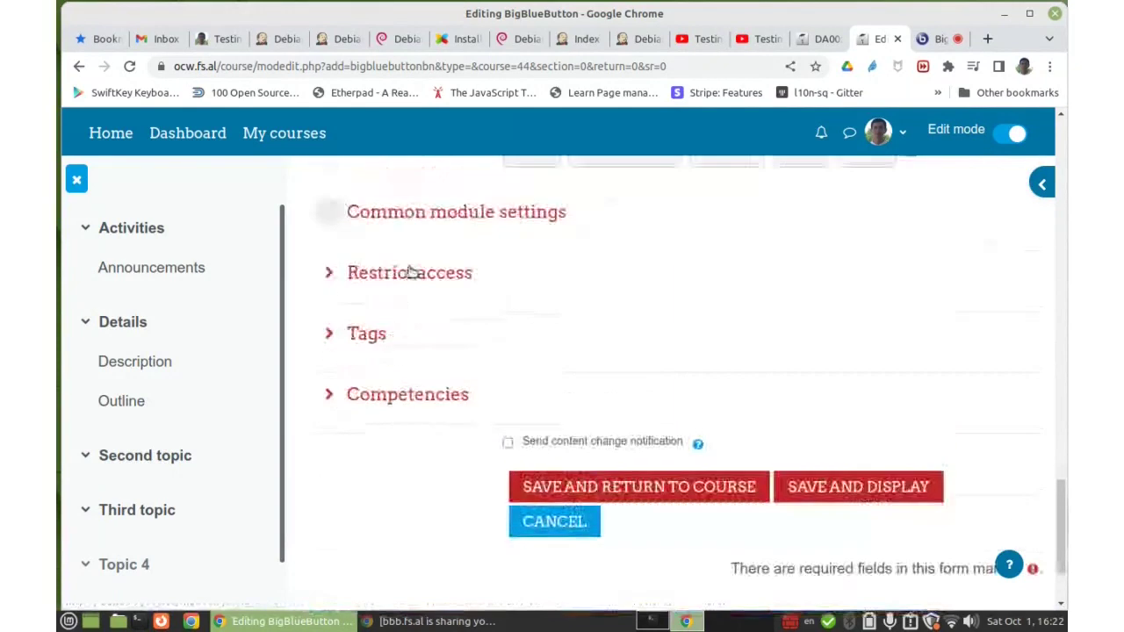
click(410, 219)
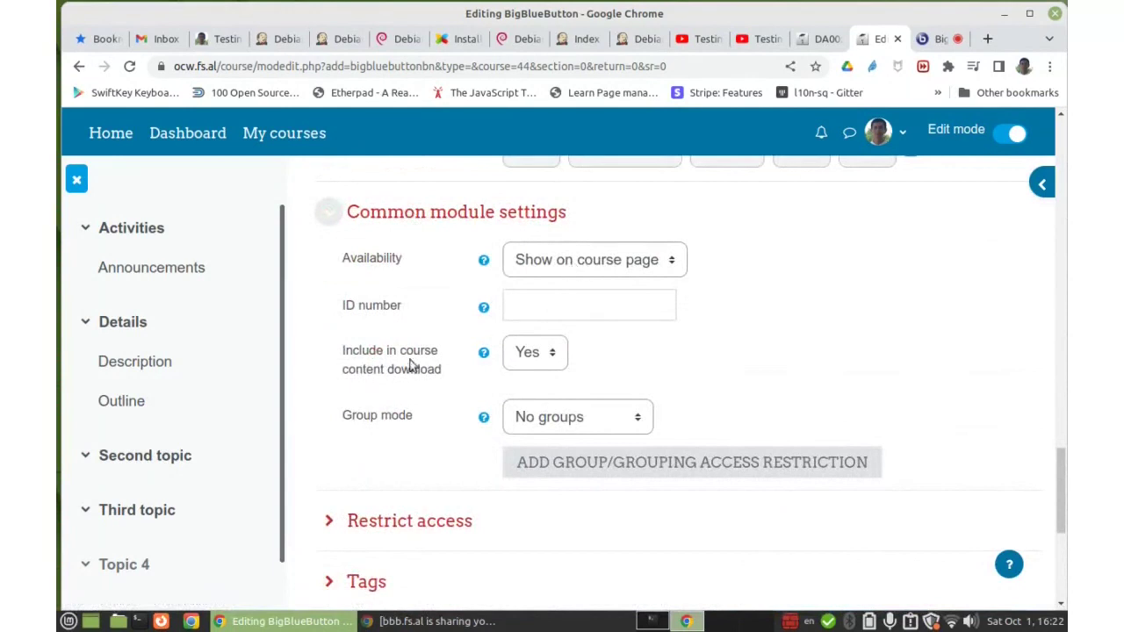
click(441, 213)
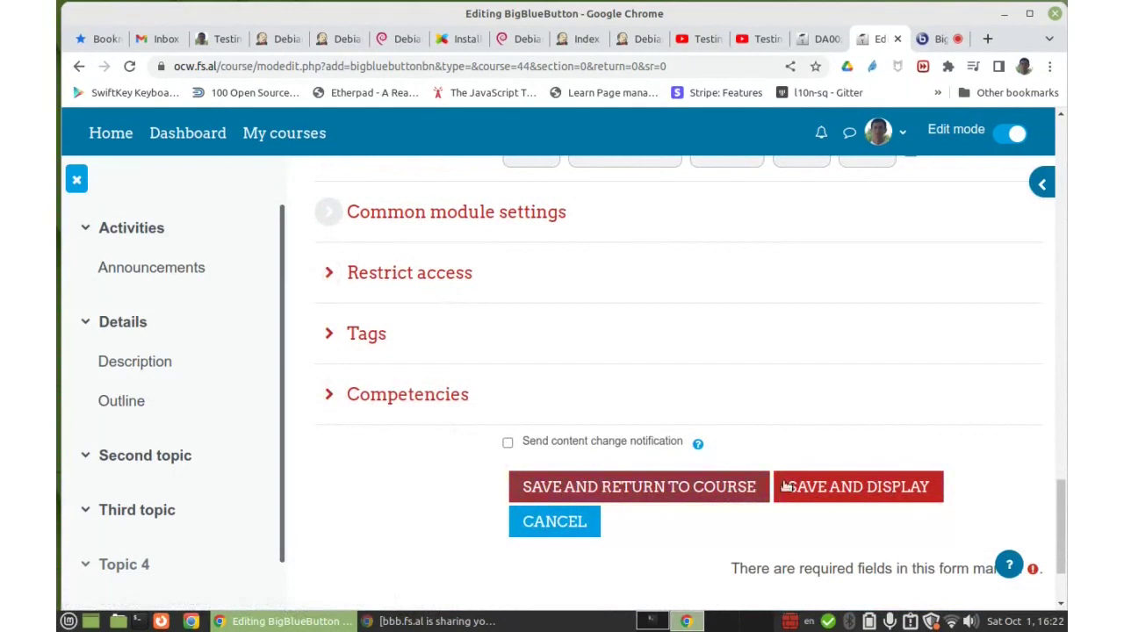
- Save the Meetings activity, display its room page, and look over the session status and Recordings list
click(834, 487)
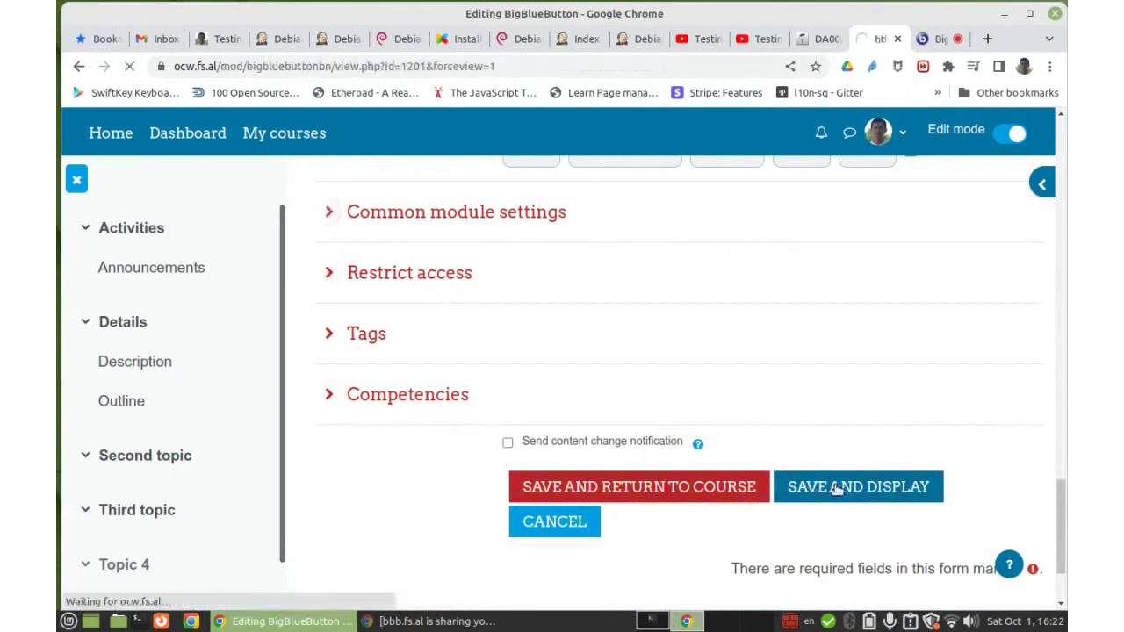
scroll(715, 343, down, 2)
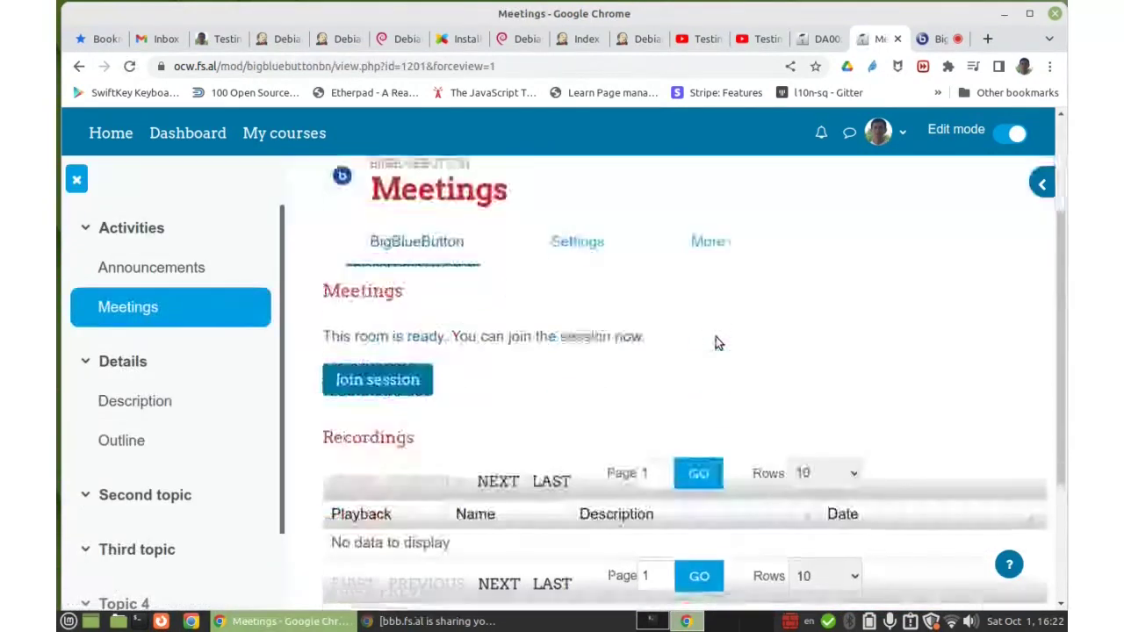
scroll(716, 343, down, 1)
scroll(451, 501, up, 1)
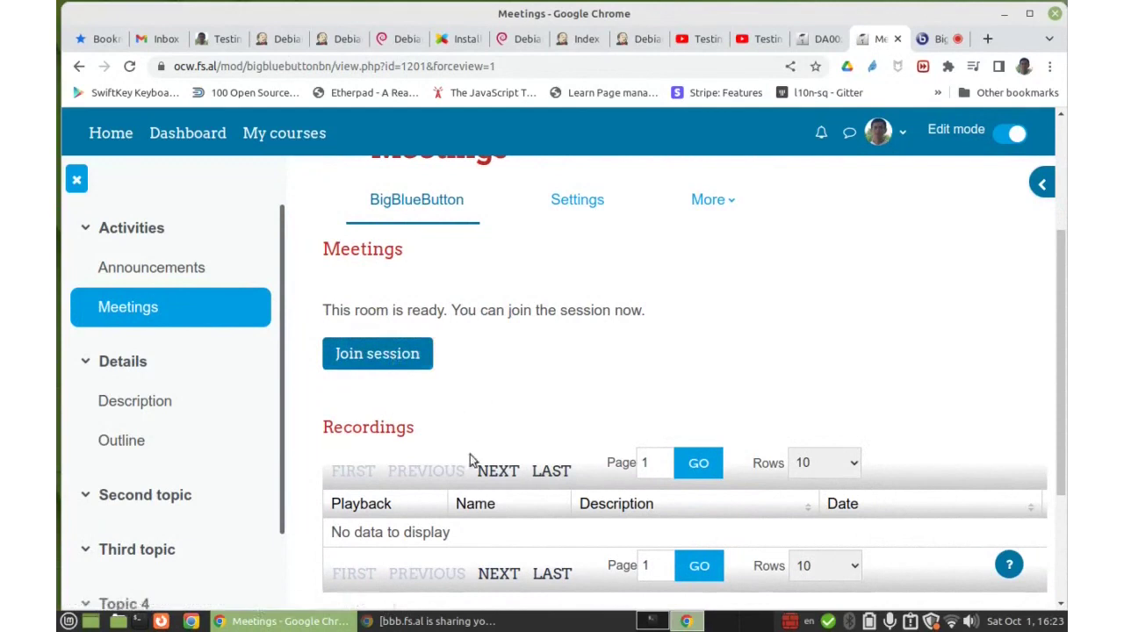
scroll(470, 460, down, 3)
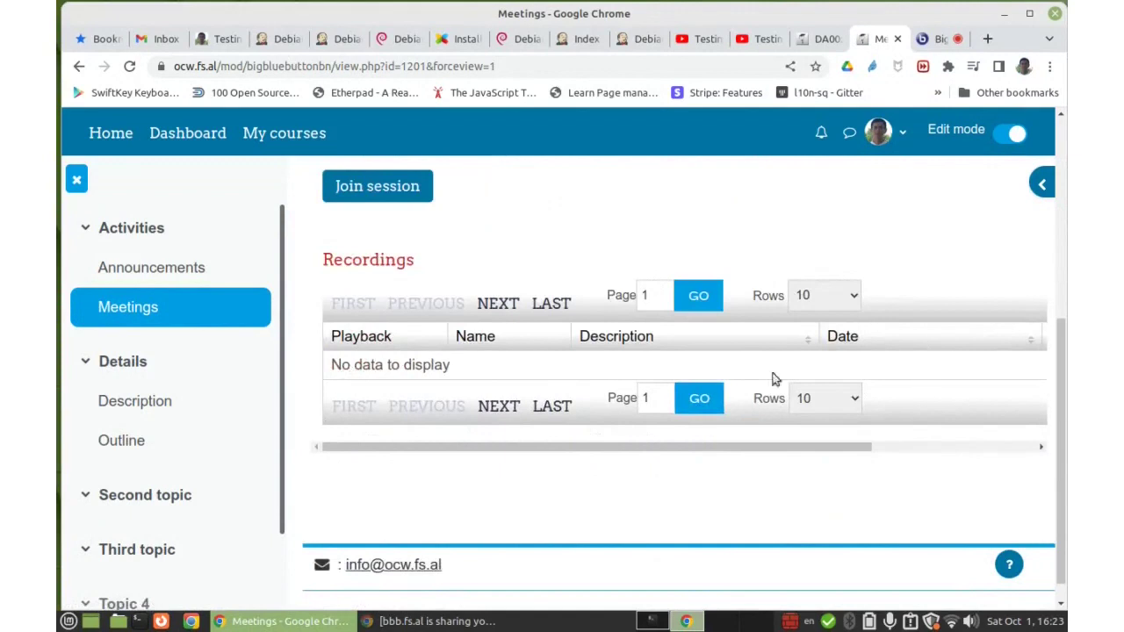
scroll(606, 286, up, 1)
scroll(605, 287, up, 2)
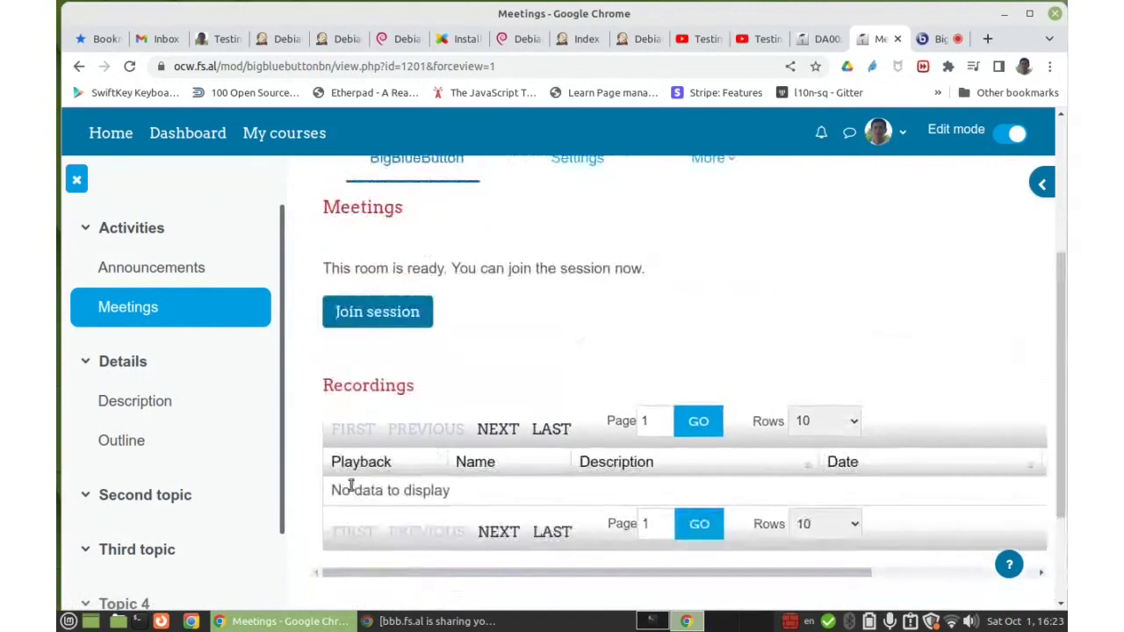
scroll(610, 353, up, 1)
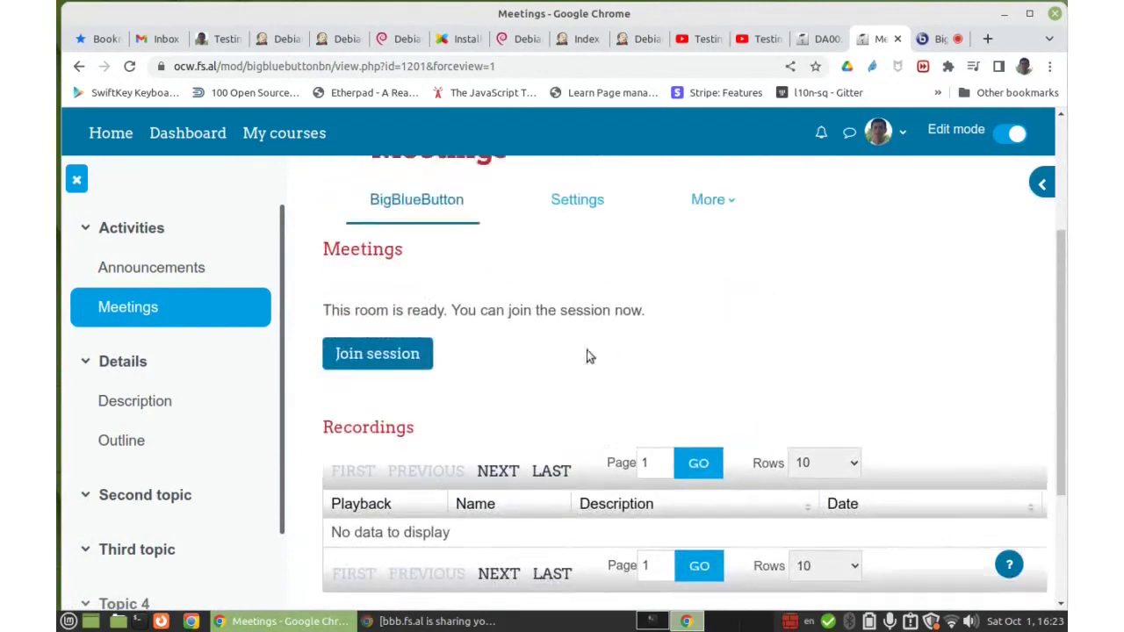
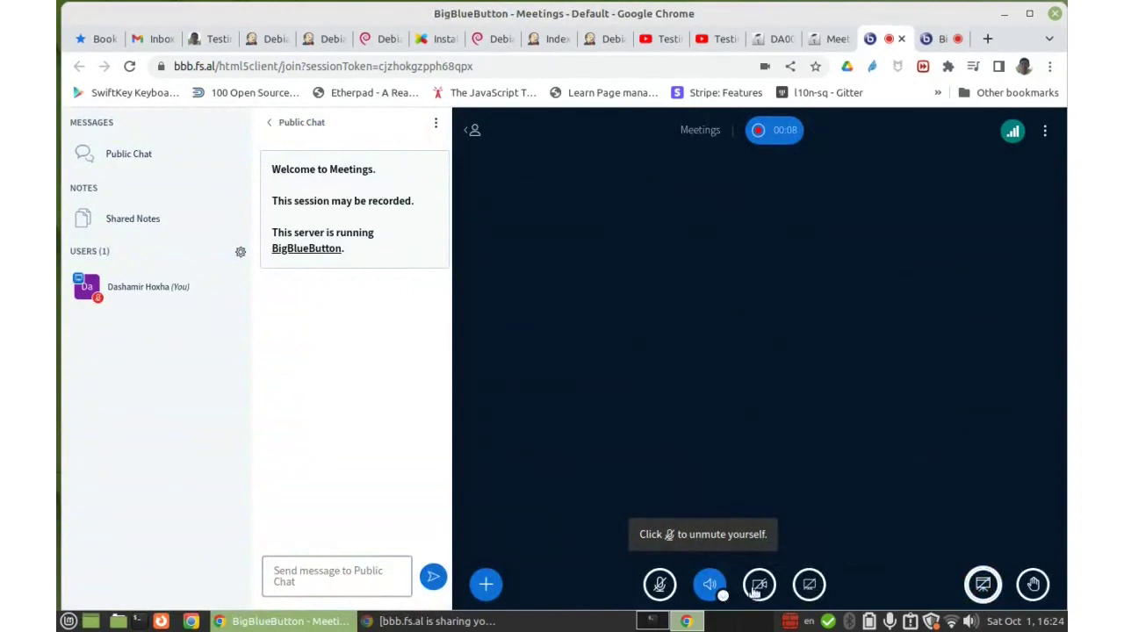
- Unmute the microphone in the Meetings session and share the entire screen
click(660, 585)
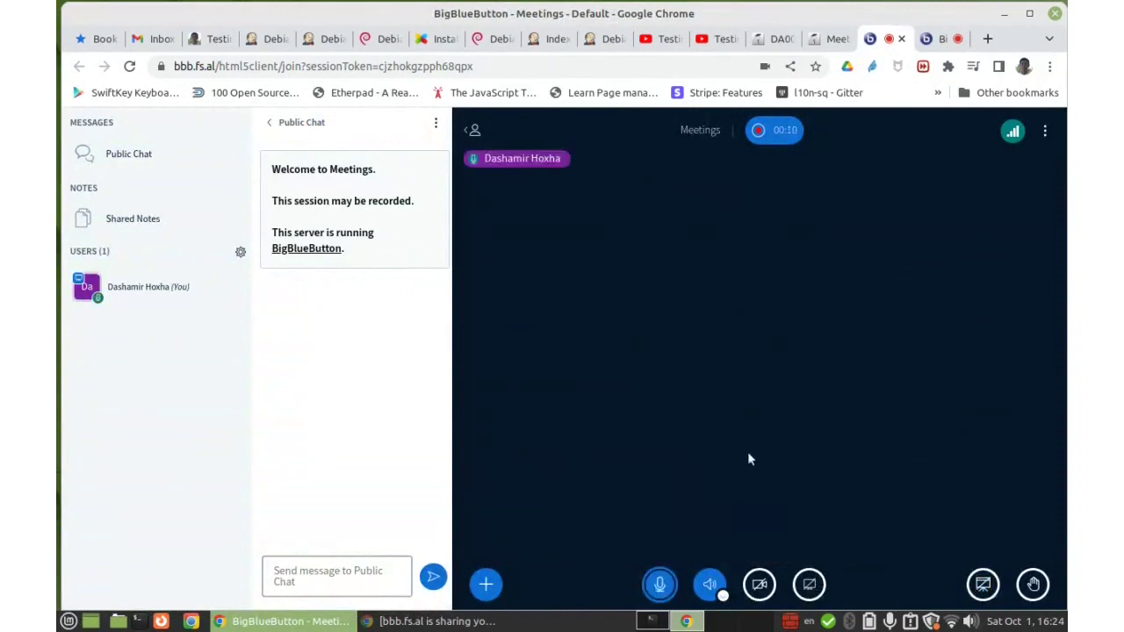
click(810, 588)
click(428, 289)
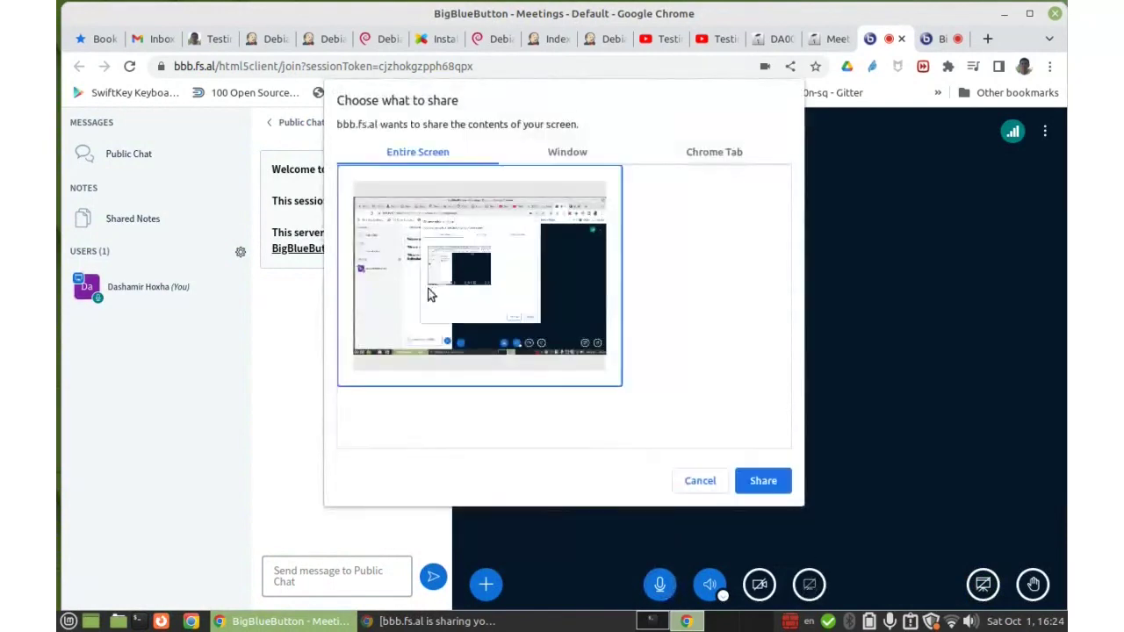
click(763, 480)
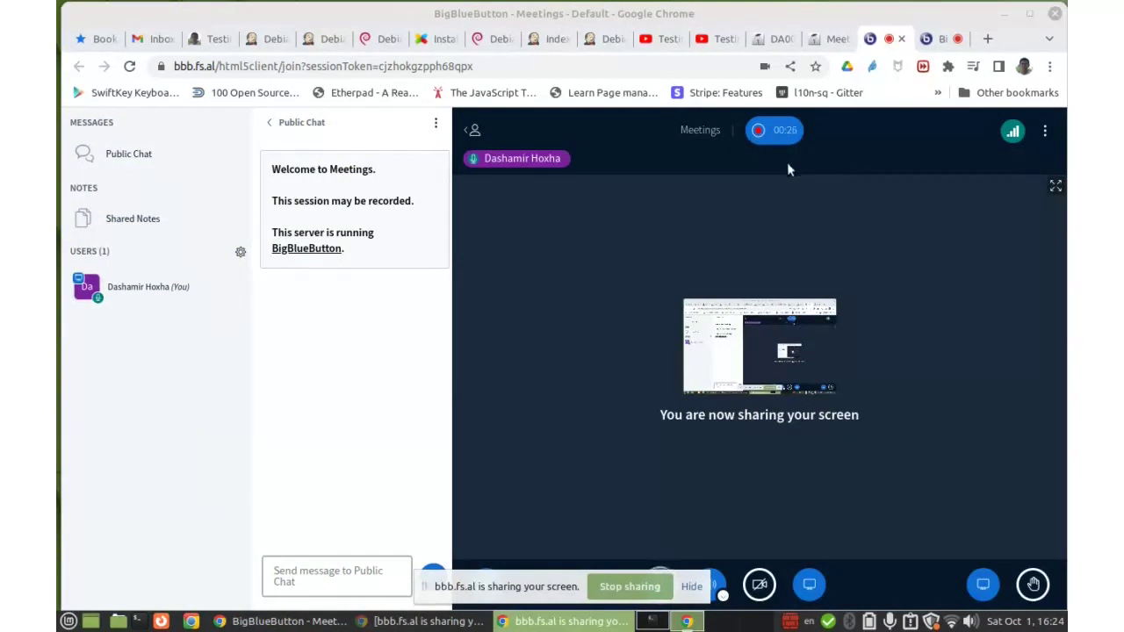
- Pause the session's recording, end the meeting for everyone, and leave the ended-session notice
click(771, 136)
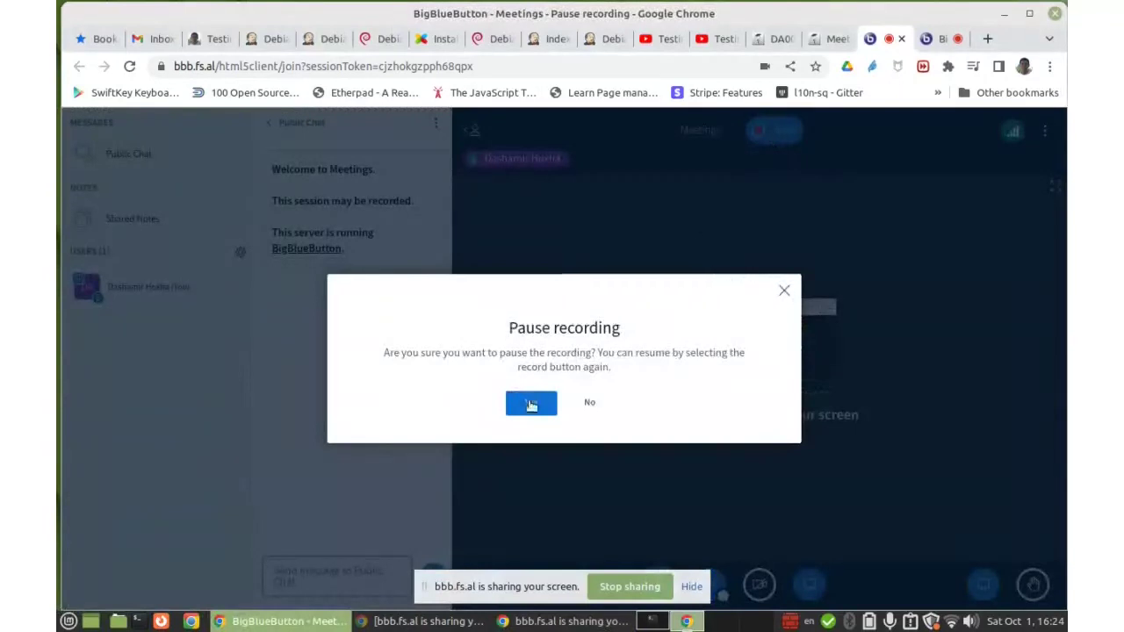
click(530, 401)
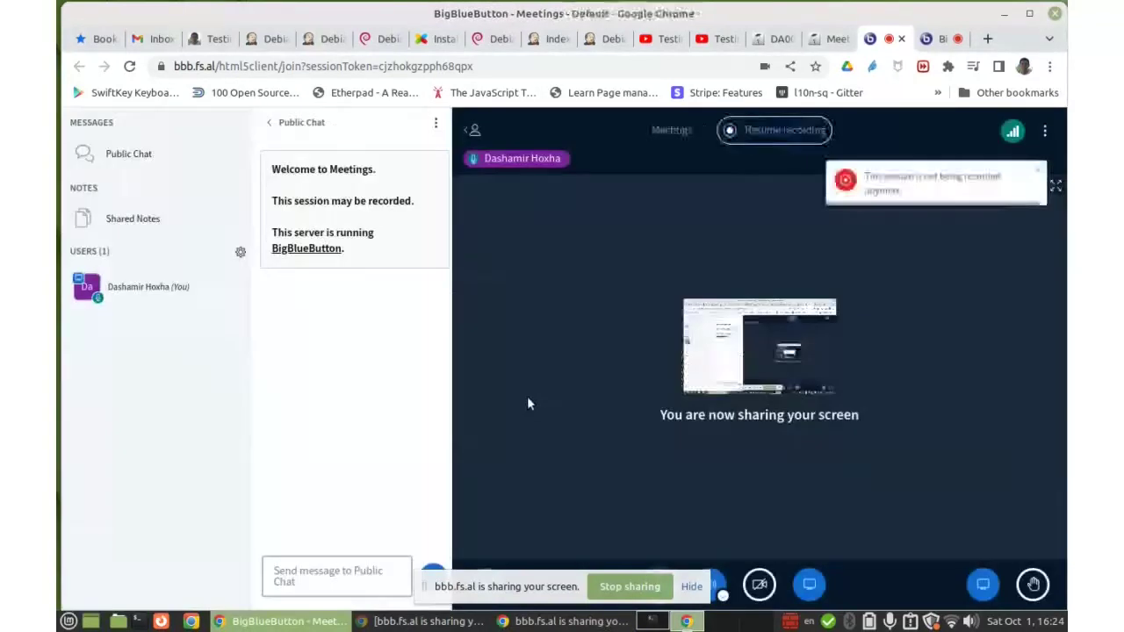
click(1046, 131)
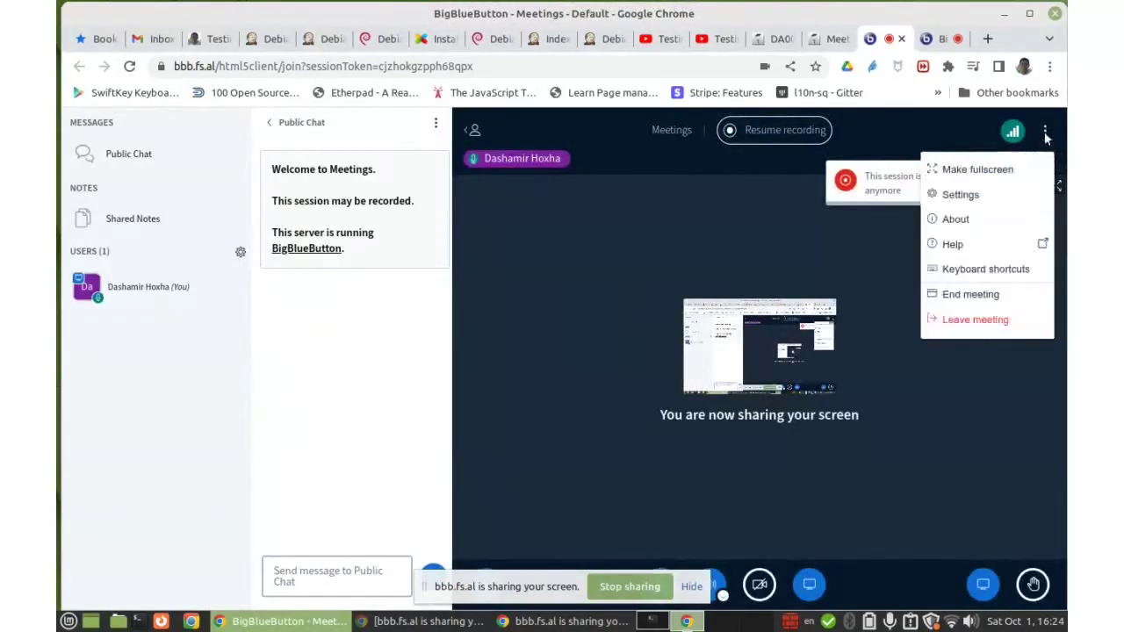
click(984, 296)
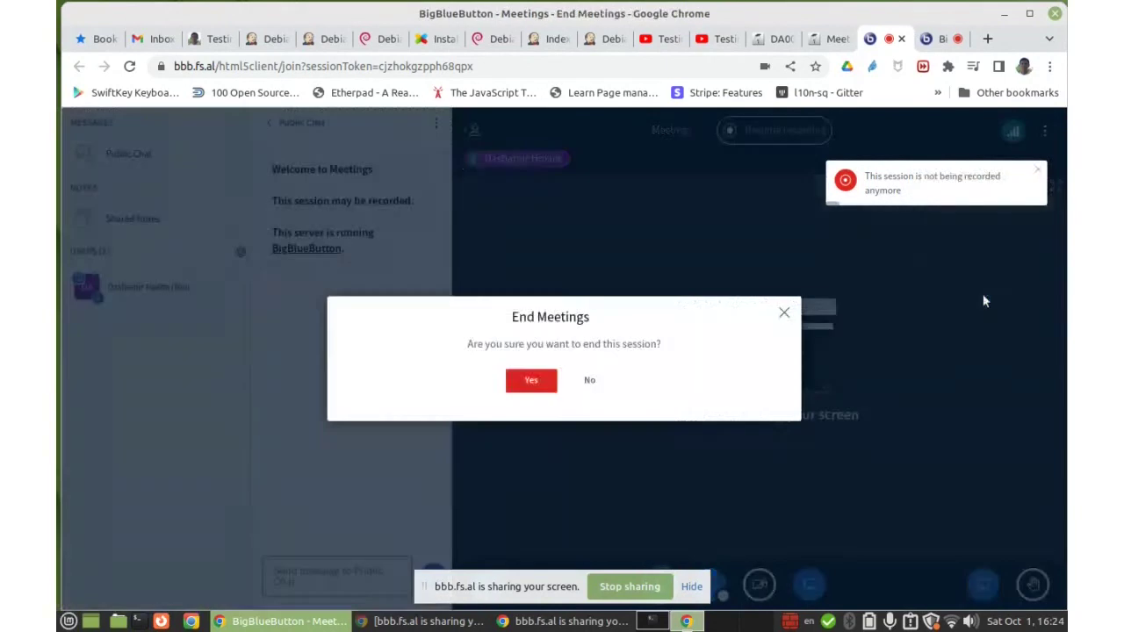
click(527, 380)
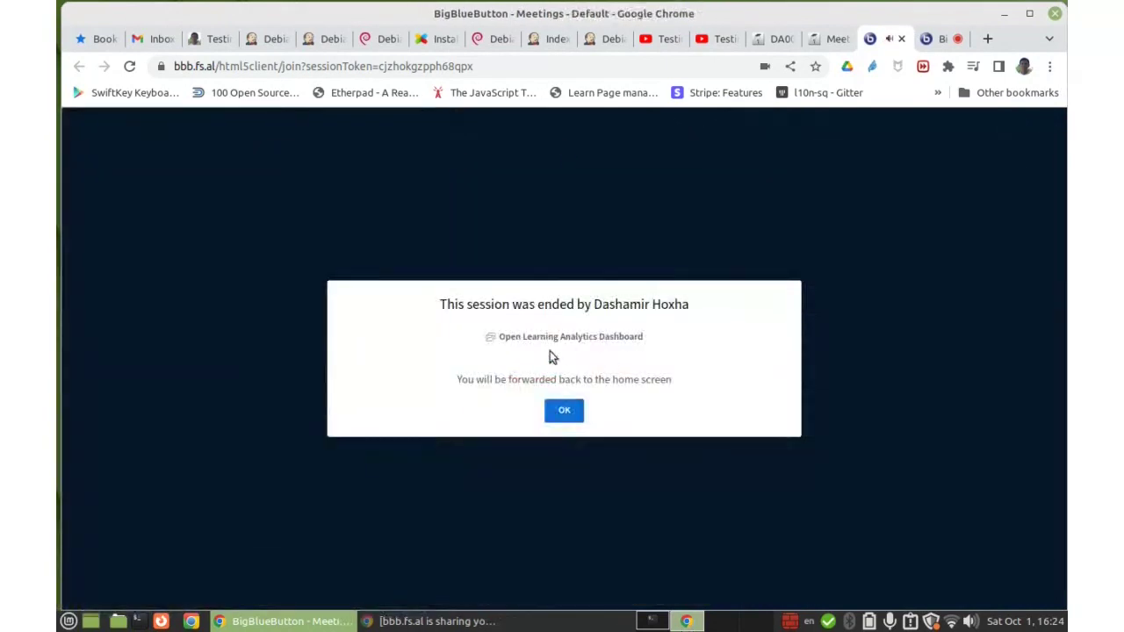
click(563, 411)
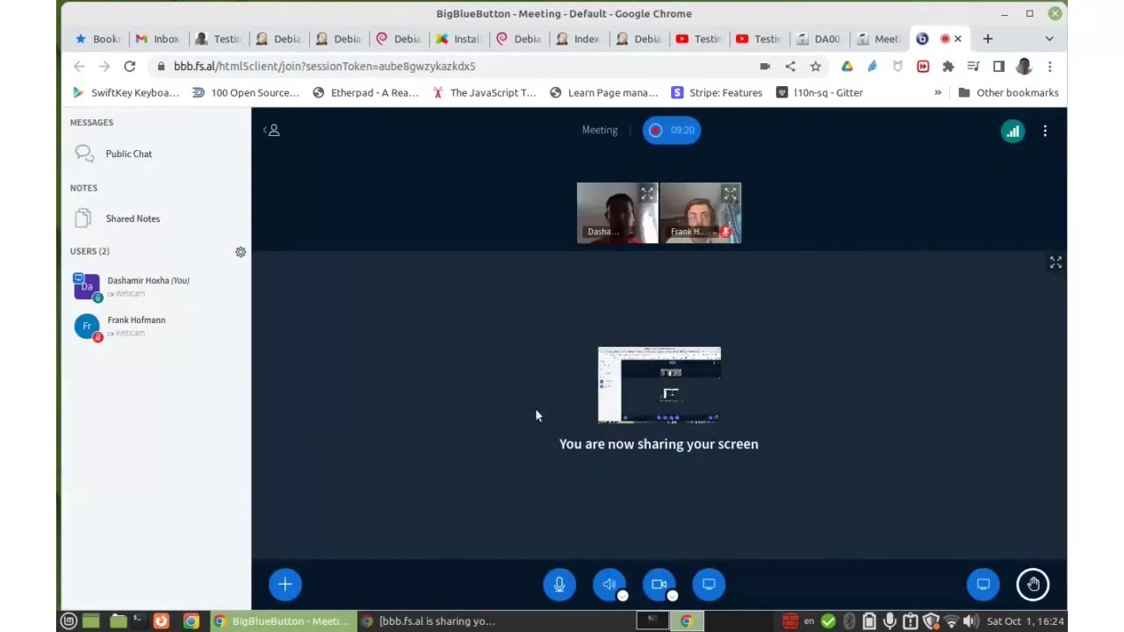
- Return to the Meetings room page in Moodle, check the Recordings list, and reload the page to refresh it
click(878, 41)
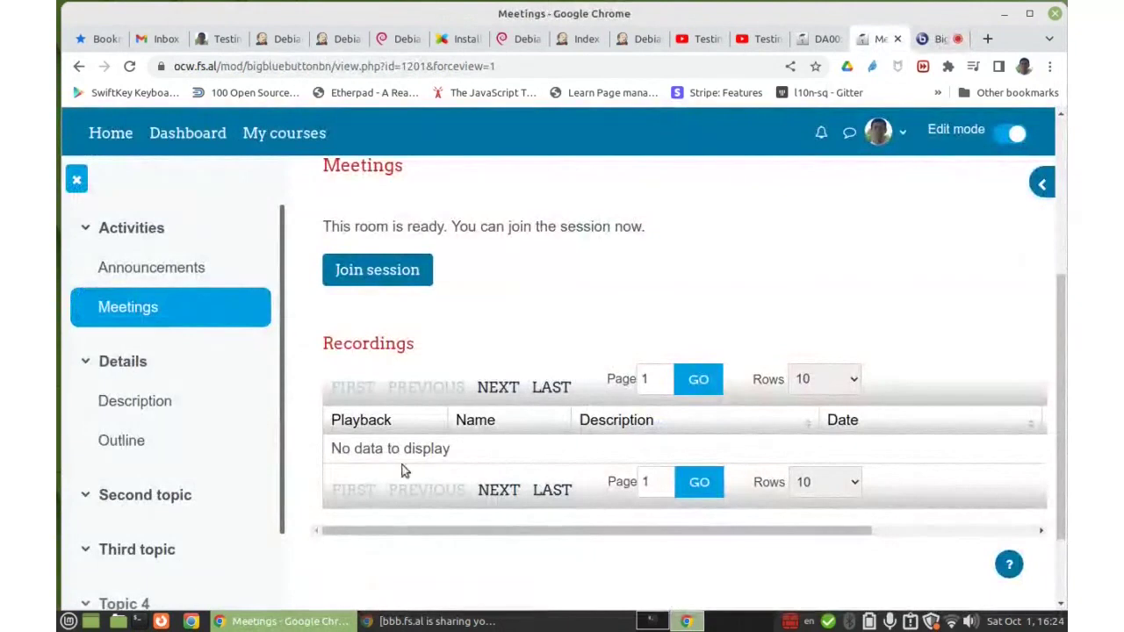
drag(459, 443, 326, 445)
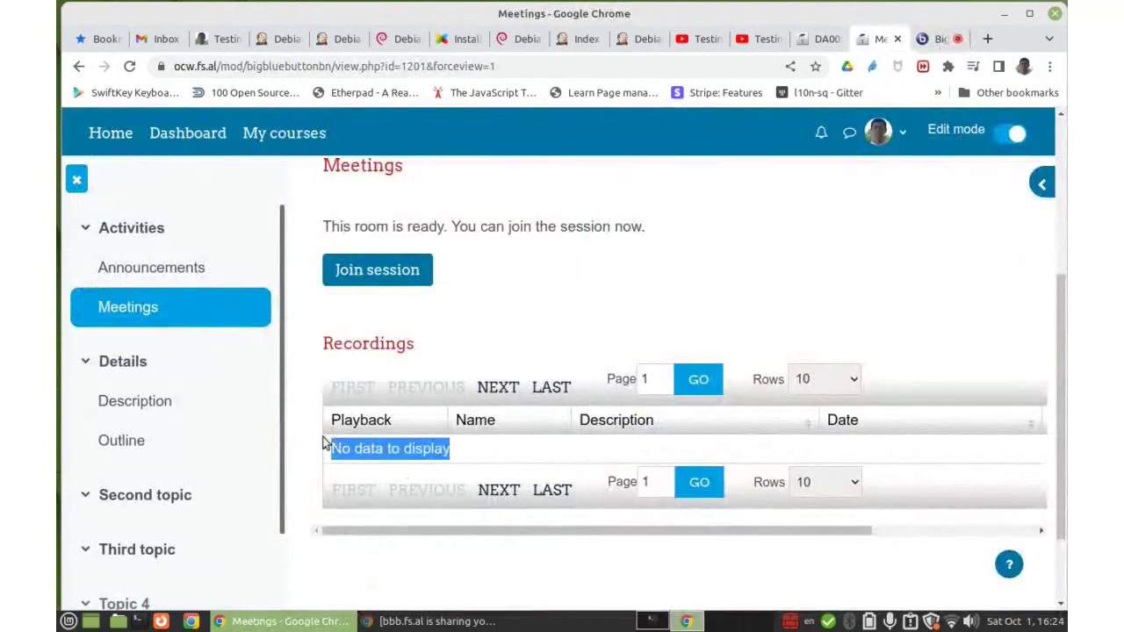
click(479, 330)
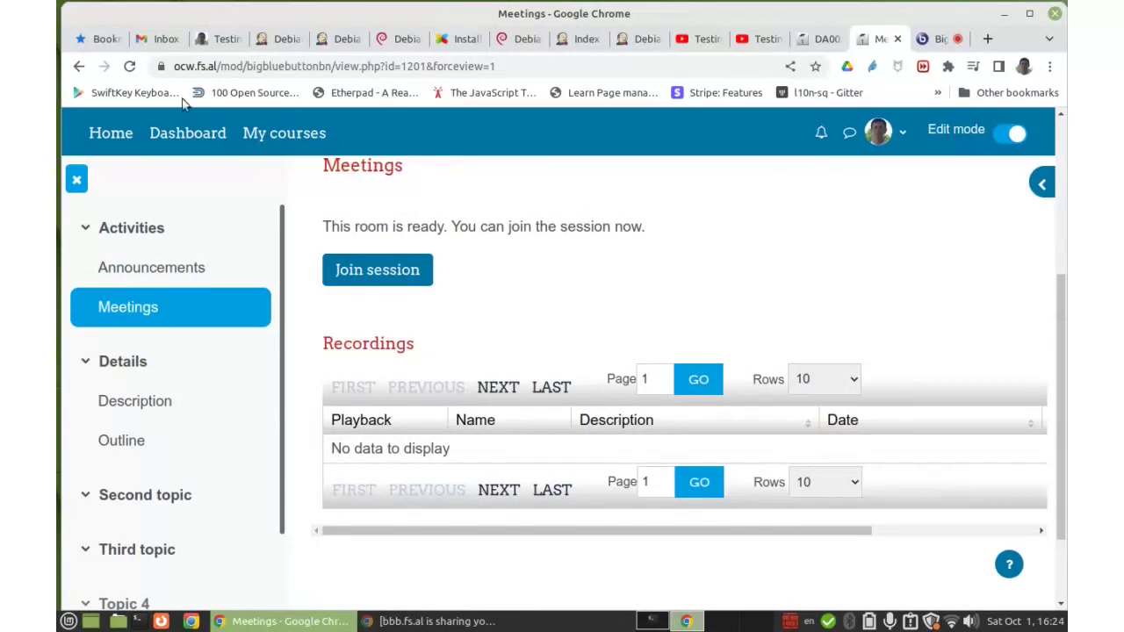
click(129, 65)
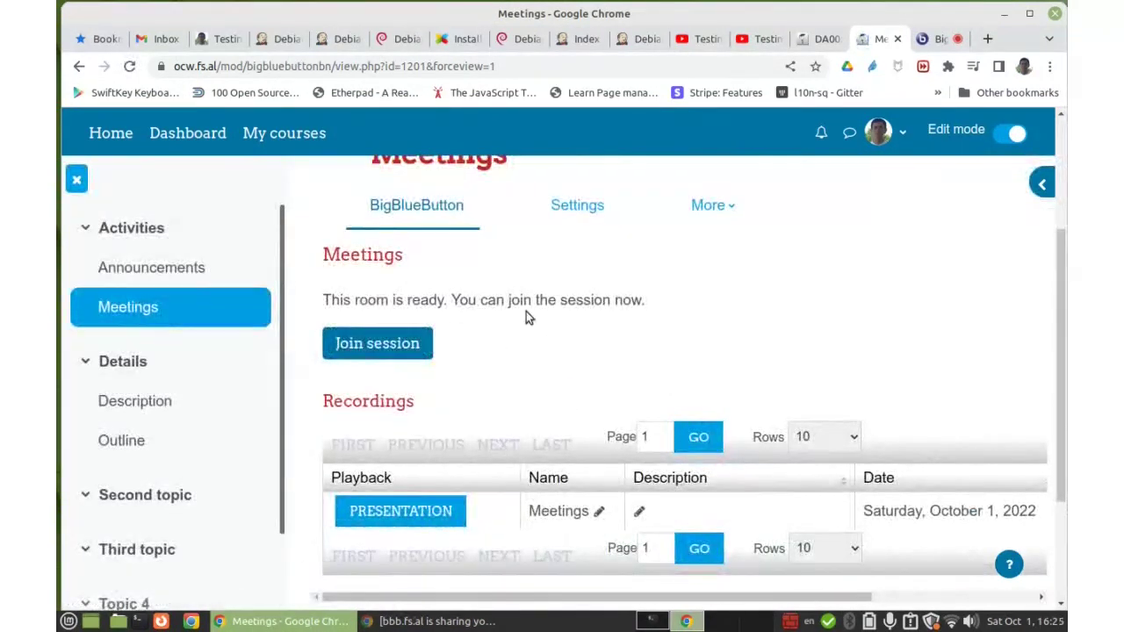
- Rename the session's recording in the Recordings list to "First Meeting"
scroll(525, 311, down, 3)
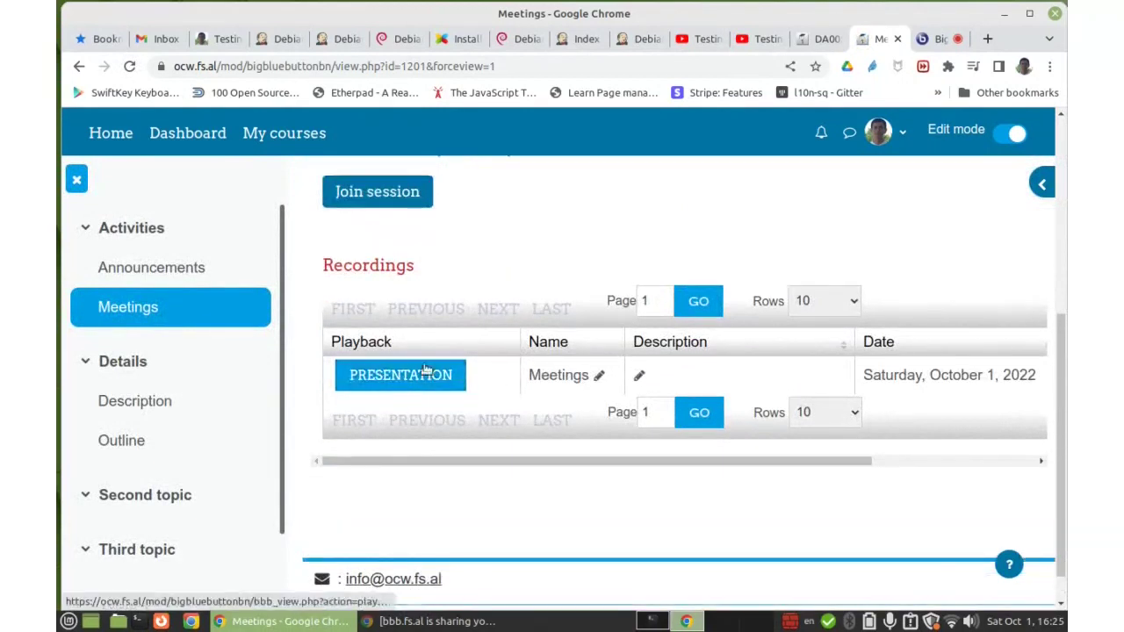
click(598, 376)
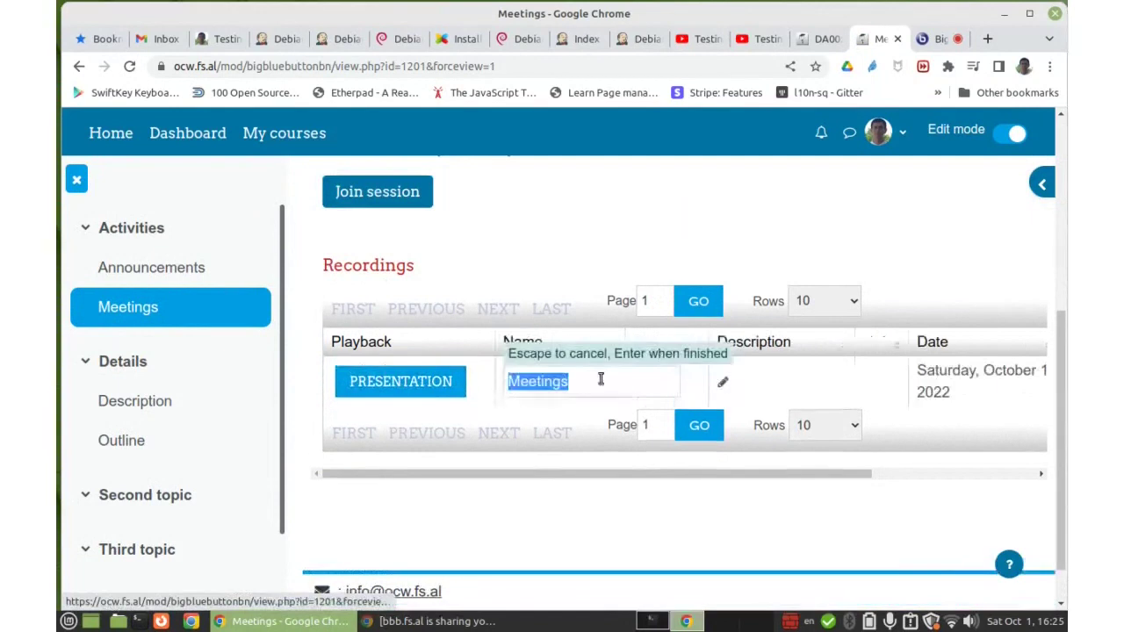
click(508, 383)
text(Fi)
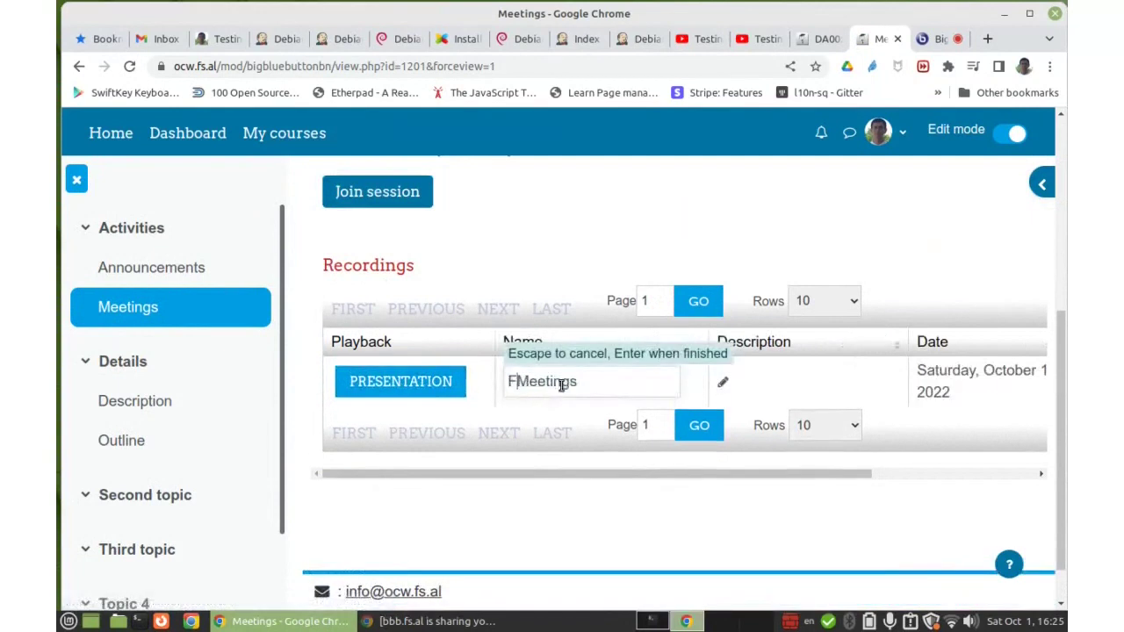
text(rst)
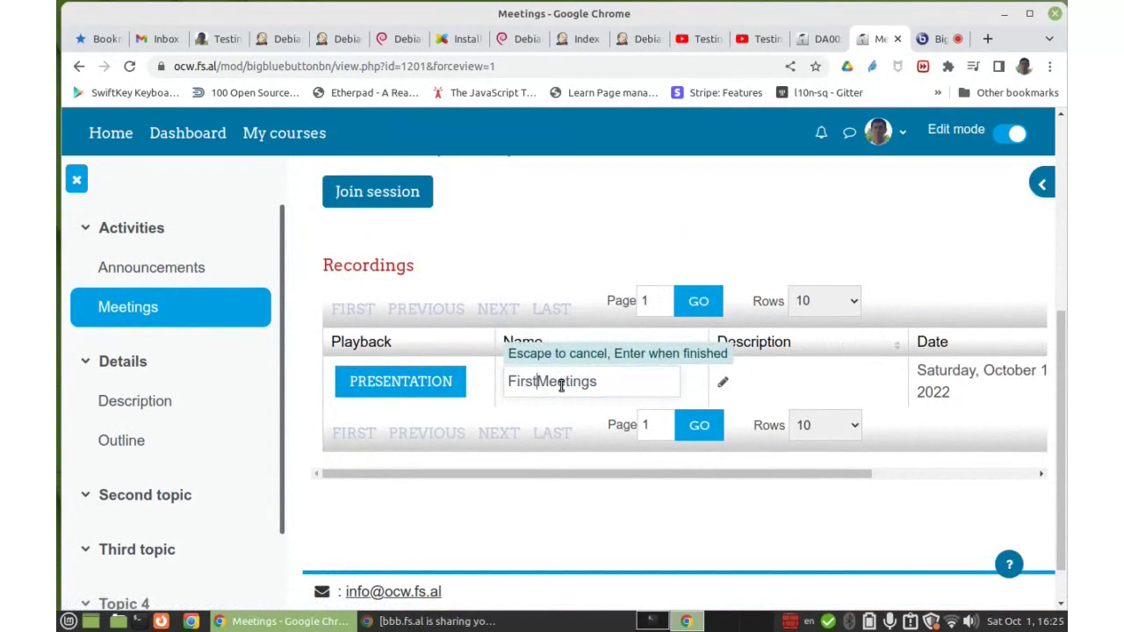
key(Return)
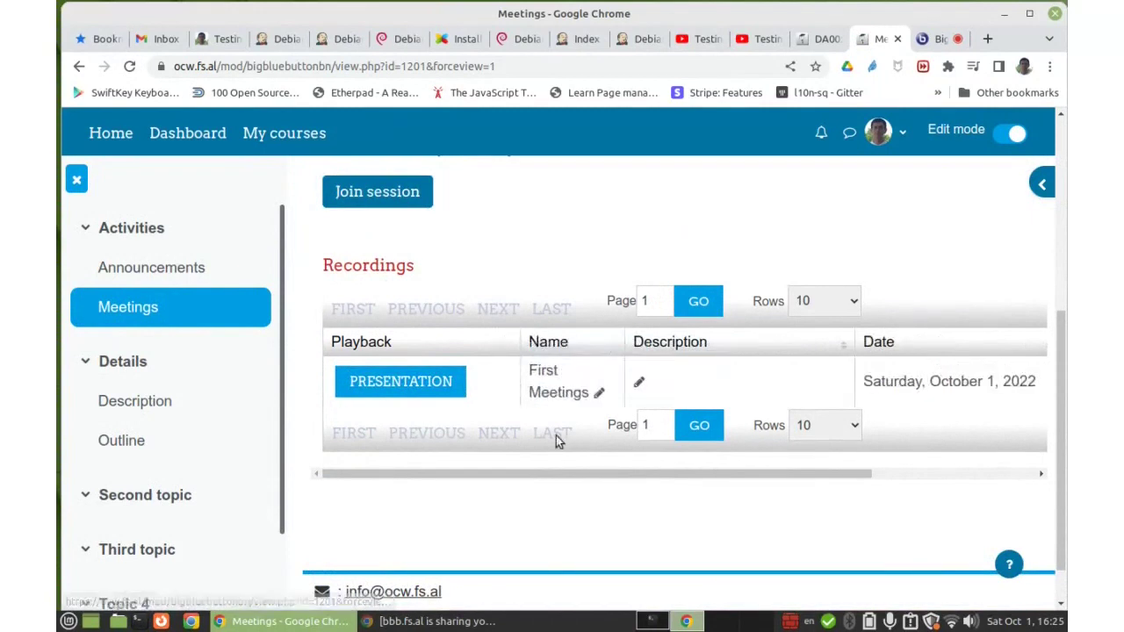
click(598, 392)
click(606, 381)
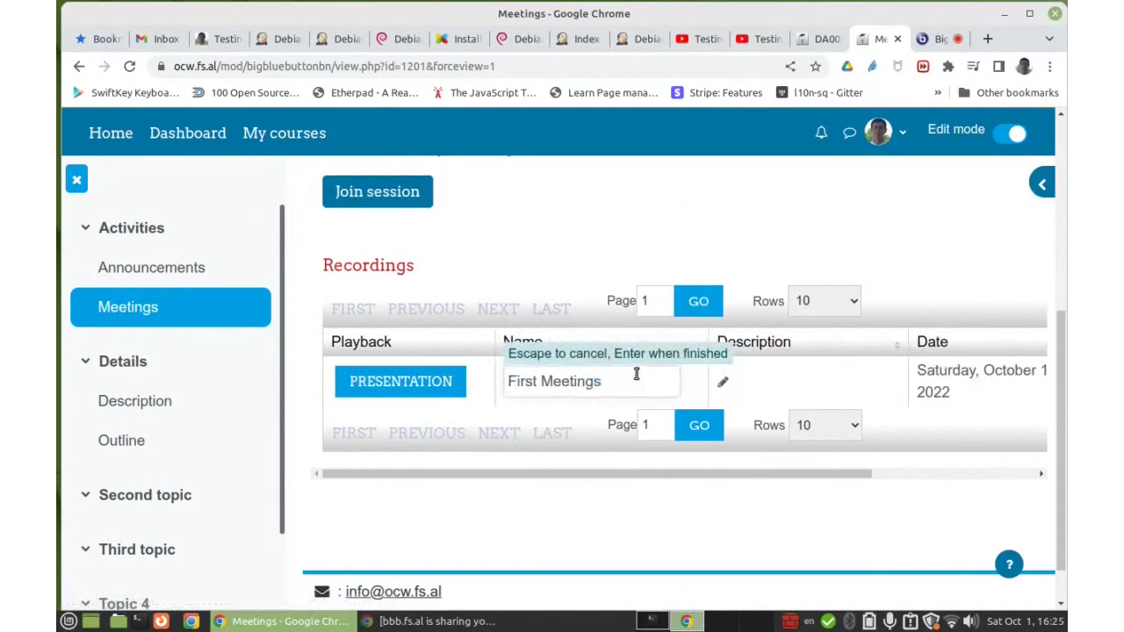
key(Return)
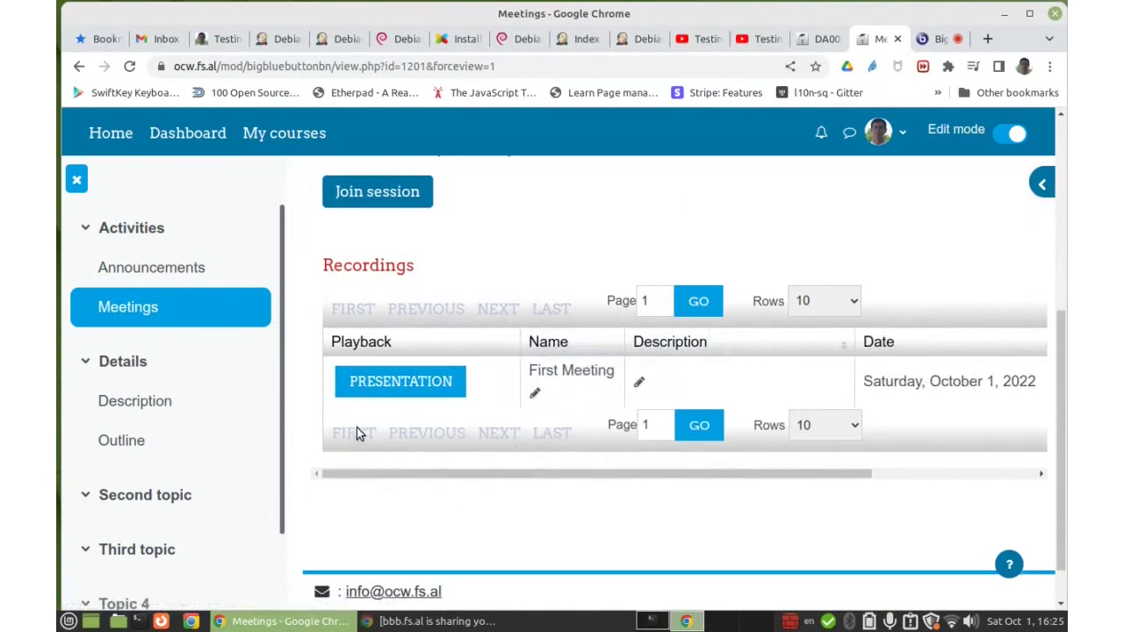
- Open the First Meeting recording's presentation playback, play it through to the end, and close the playback page
click(399, 384)
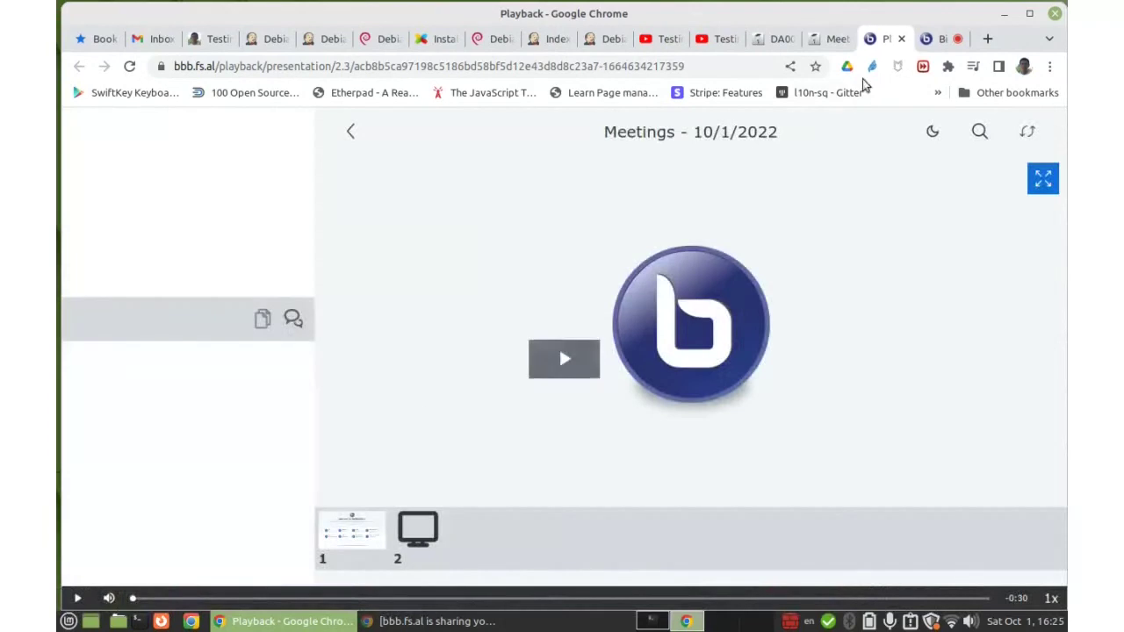
click(903, 39)
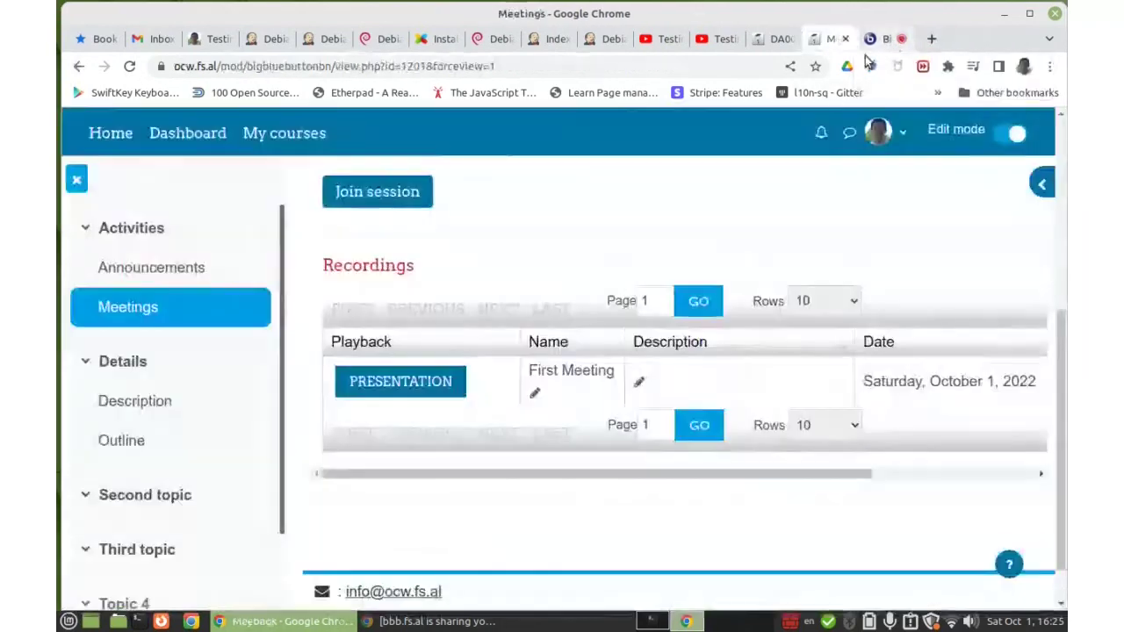
click(386, 382)
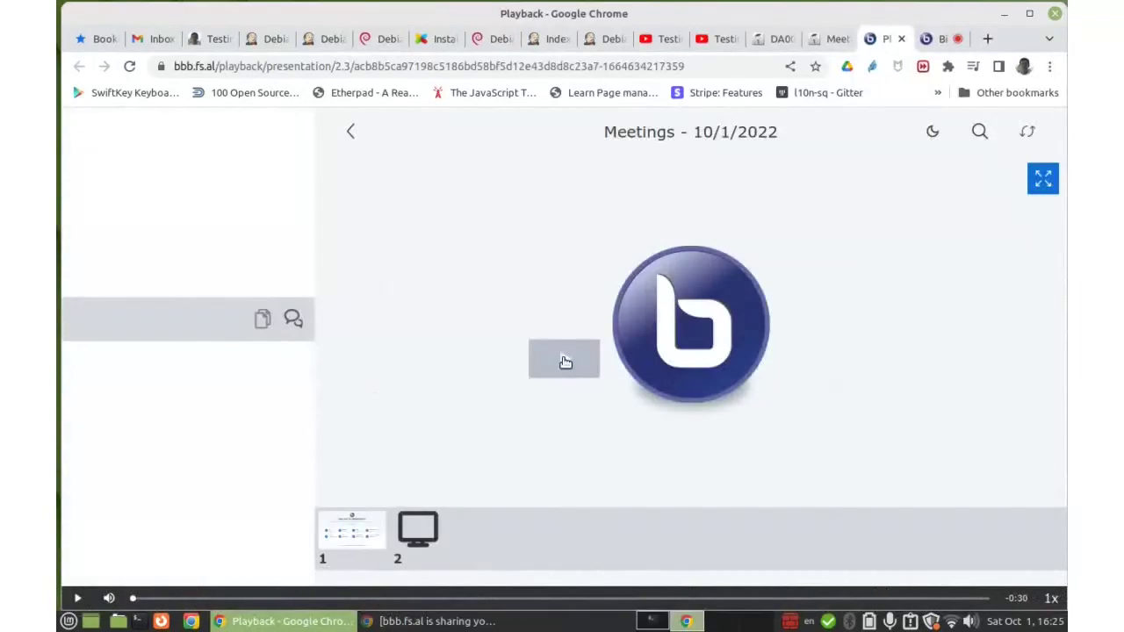
click(563, 358)
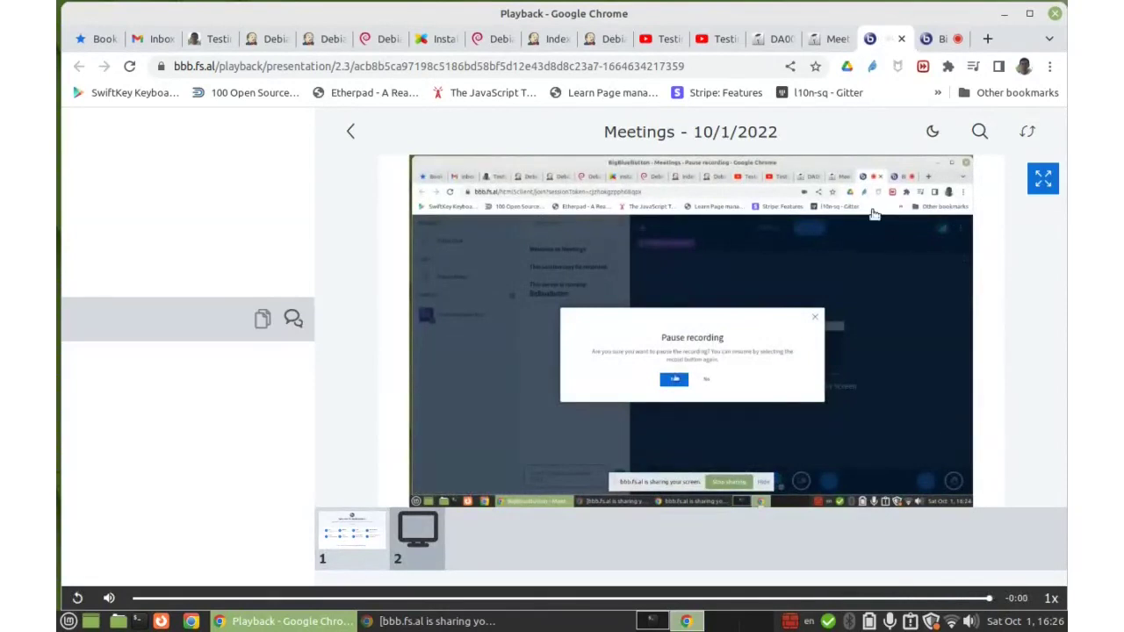
click(904, 40)
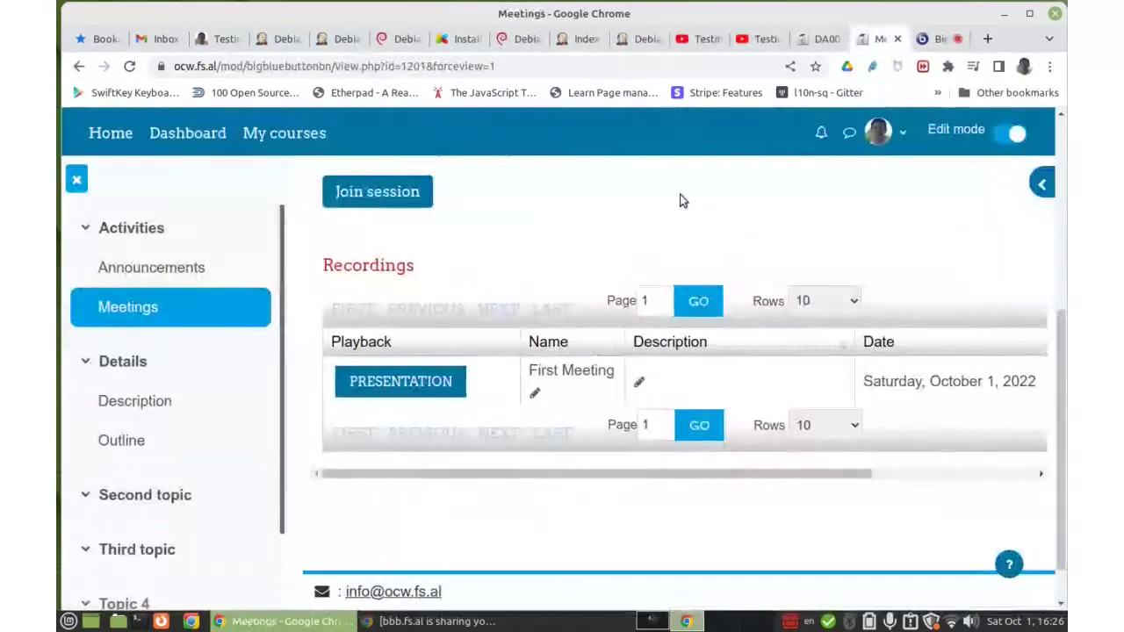
- Check the course outline for the third meeting's task on the Announcements forum, and return to the Meetings page
click(810, 40)
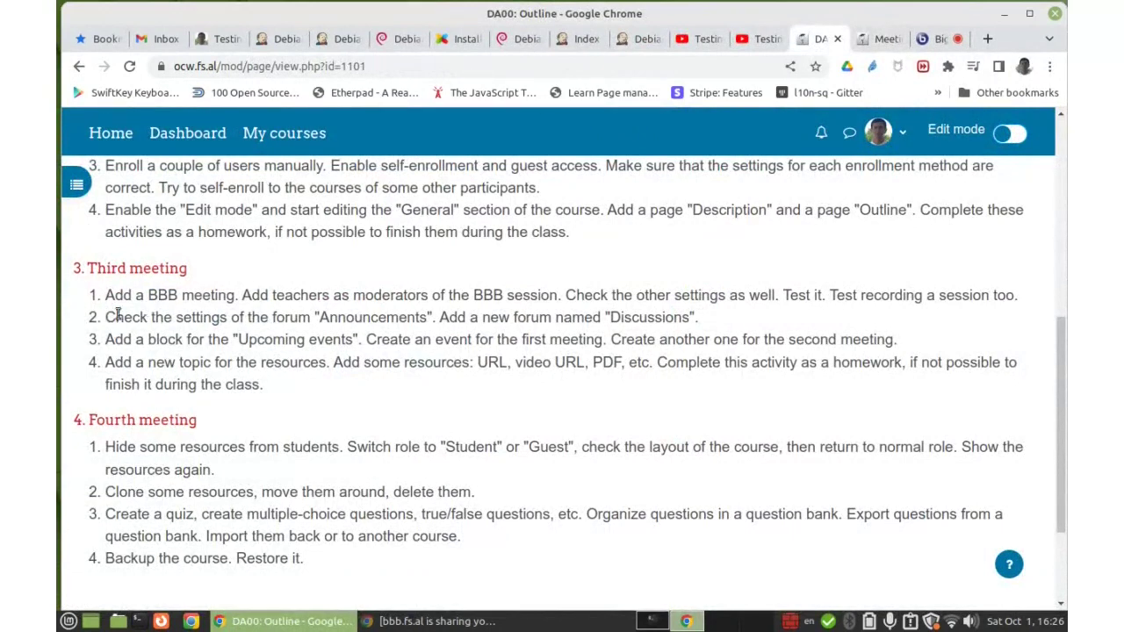
drag(272, 315, 434, 329)
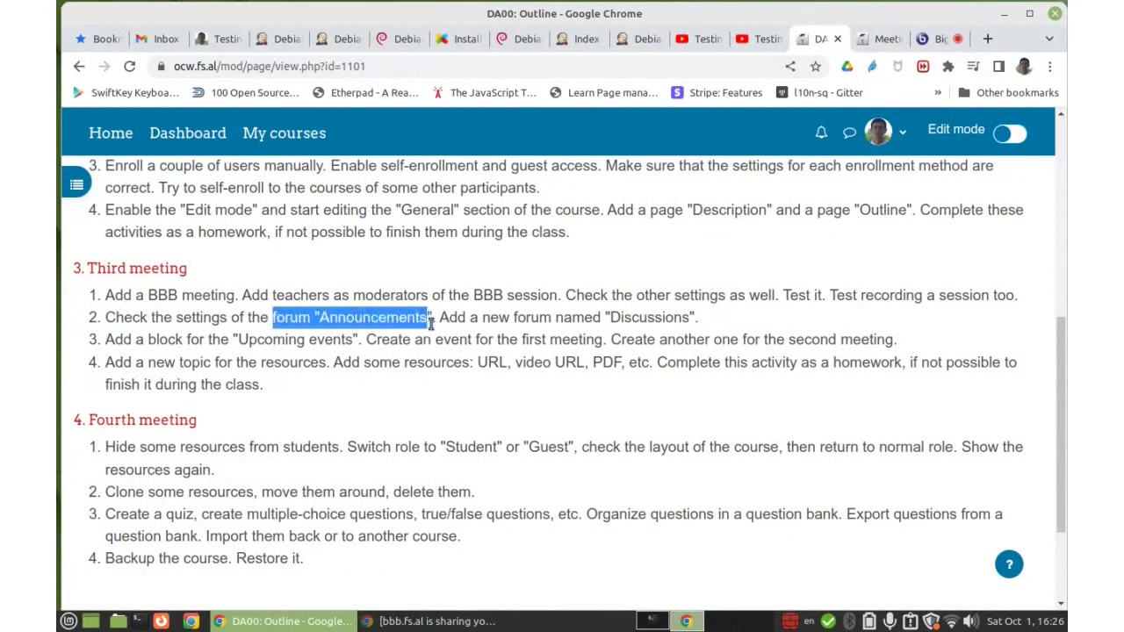
click(882, 38)
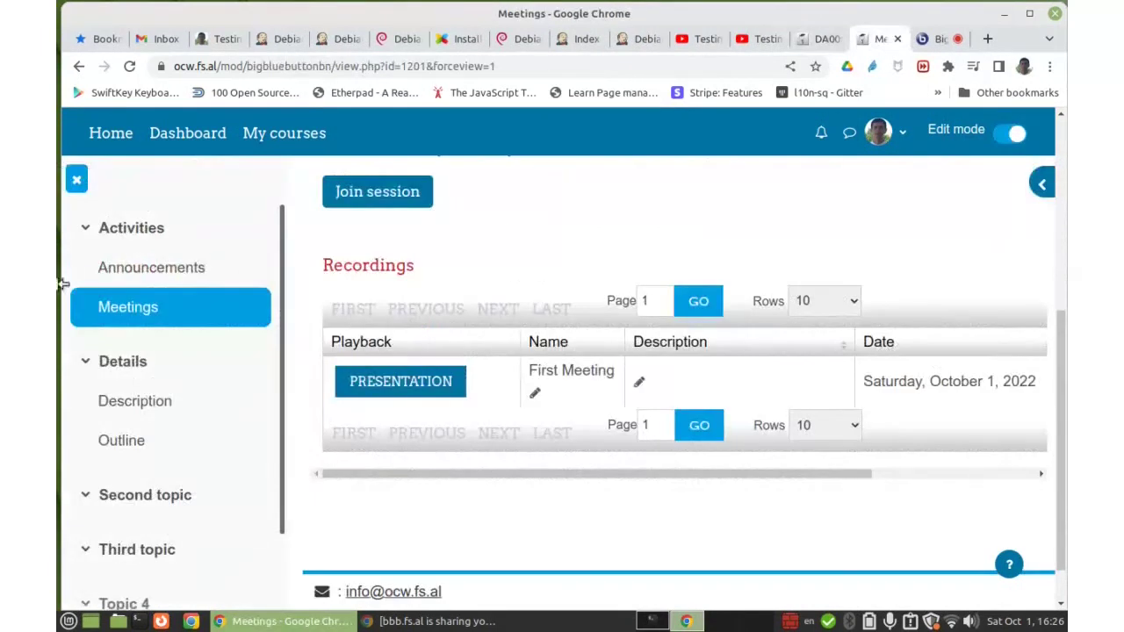
- Open the Announcements forum from the course's Activities section and go to its settings
click(121, 230)
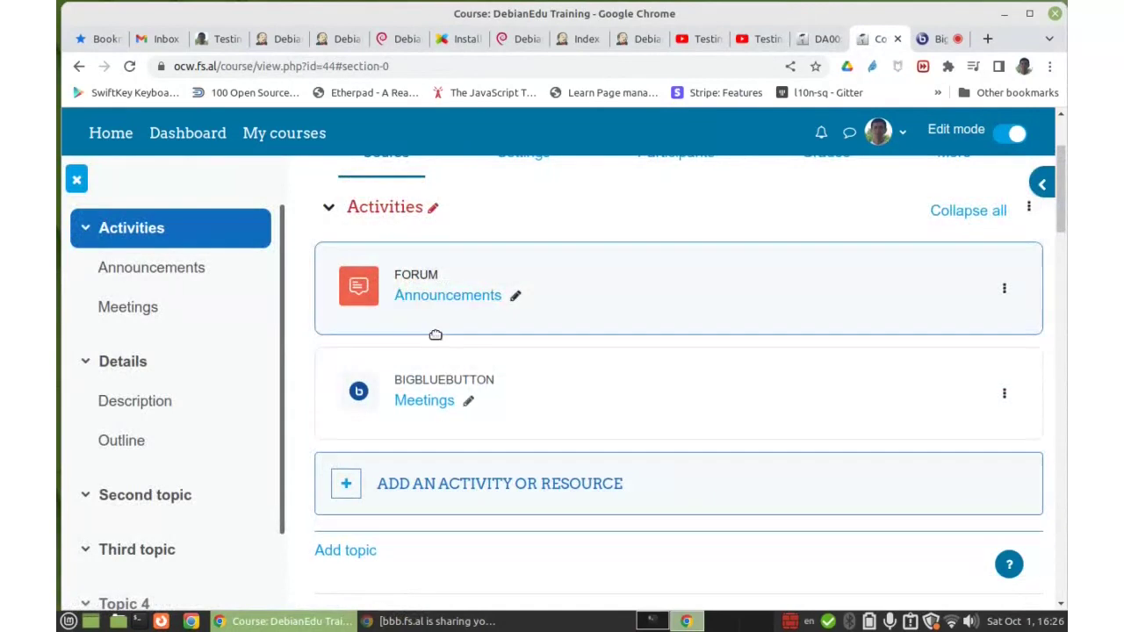
click(449, 299)
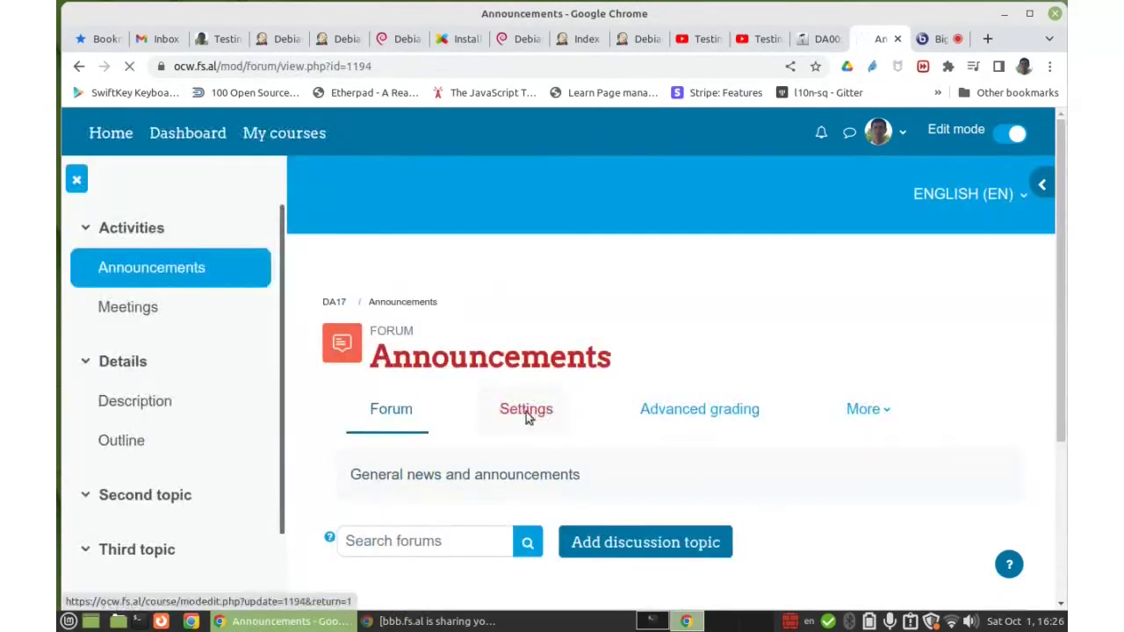
click(527, 416)
- Examine the forum's general settings, then expand and collapse the Availability and the Attachments and word count sections
scroll(724, 338, down, 2)
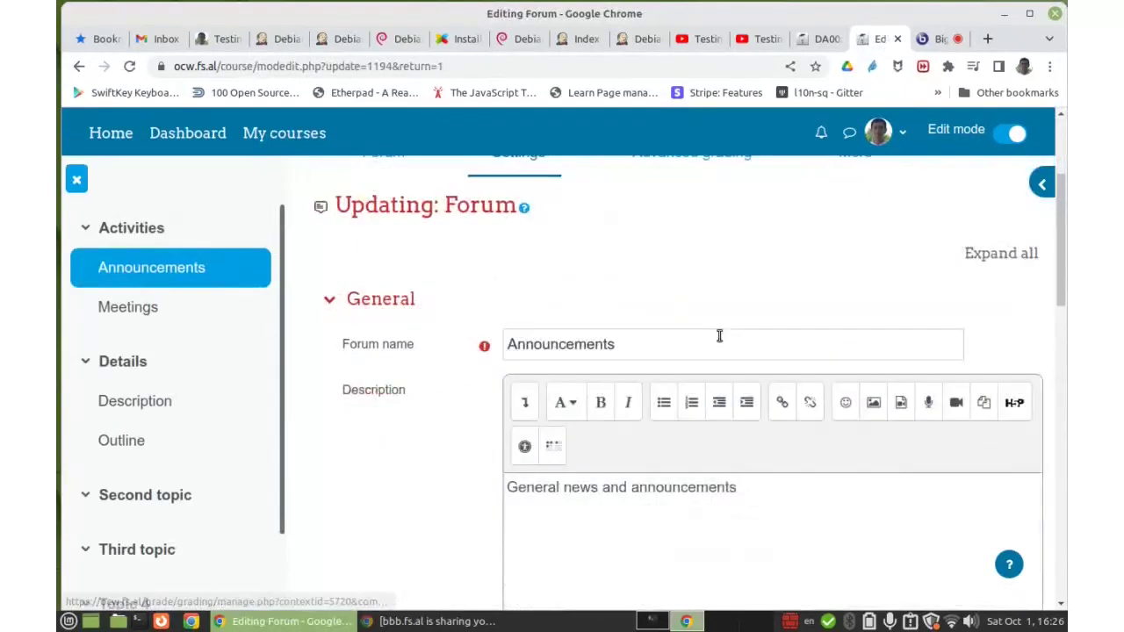
scroll(409, 519, down, 3)
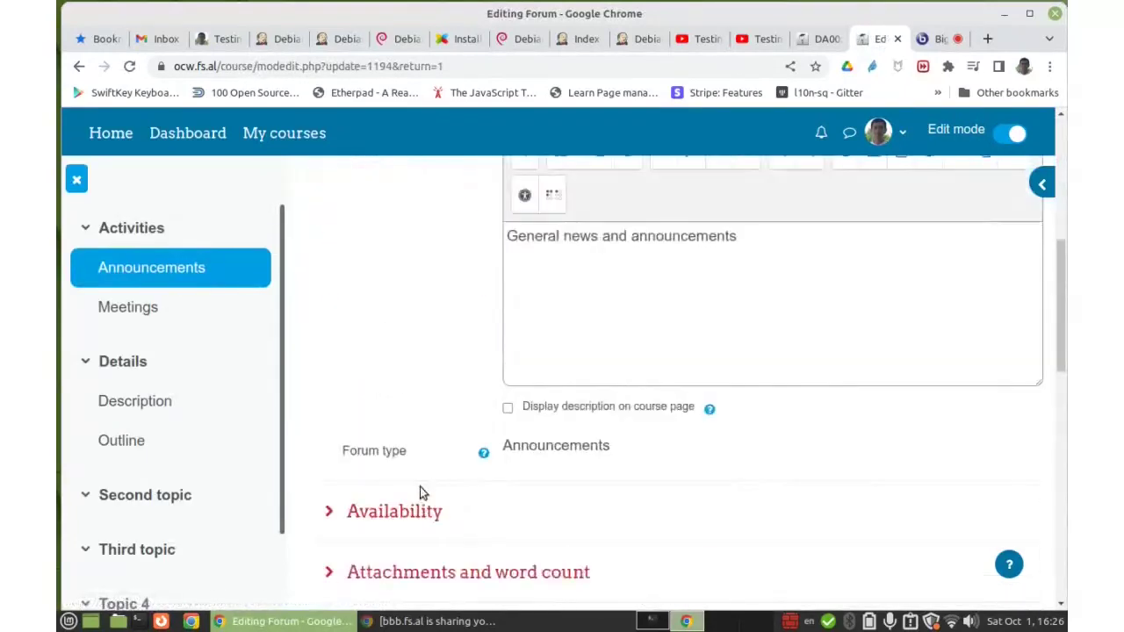
scroll(428, 482, down, 2)
click(387, 391)
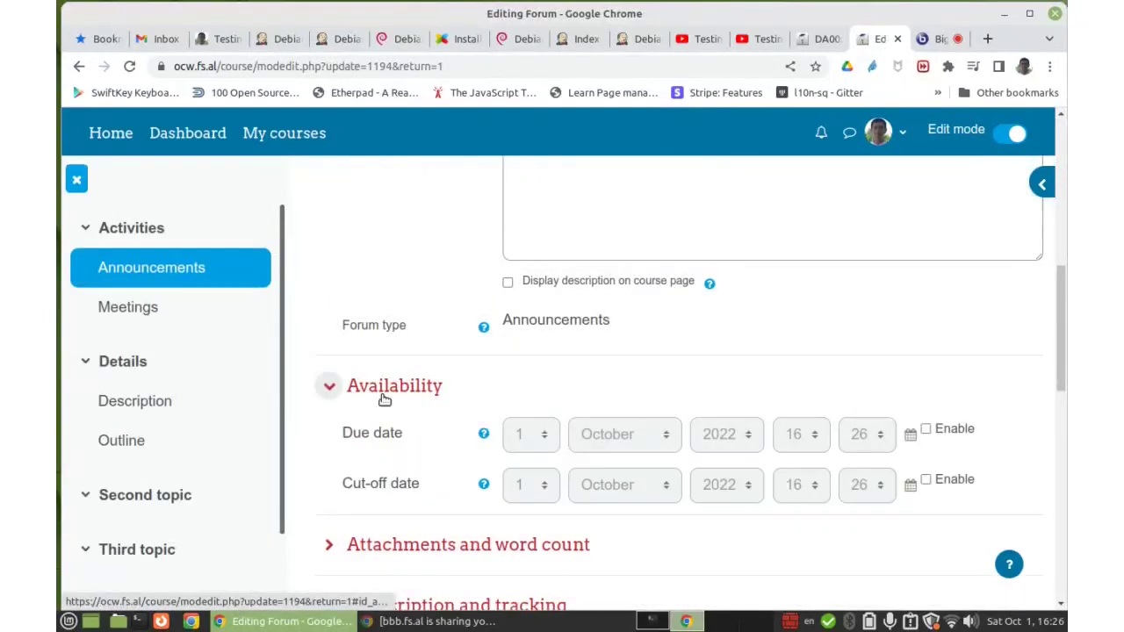
click(395, 386)
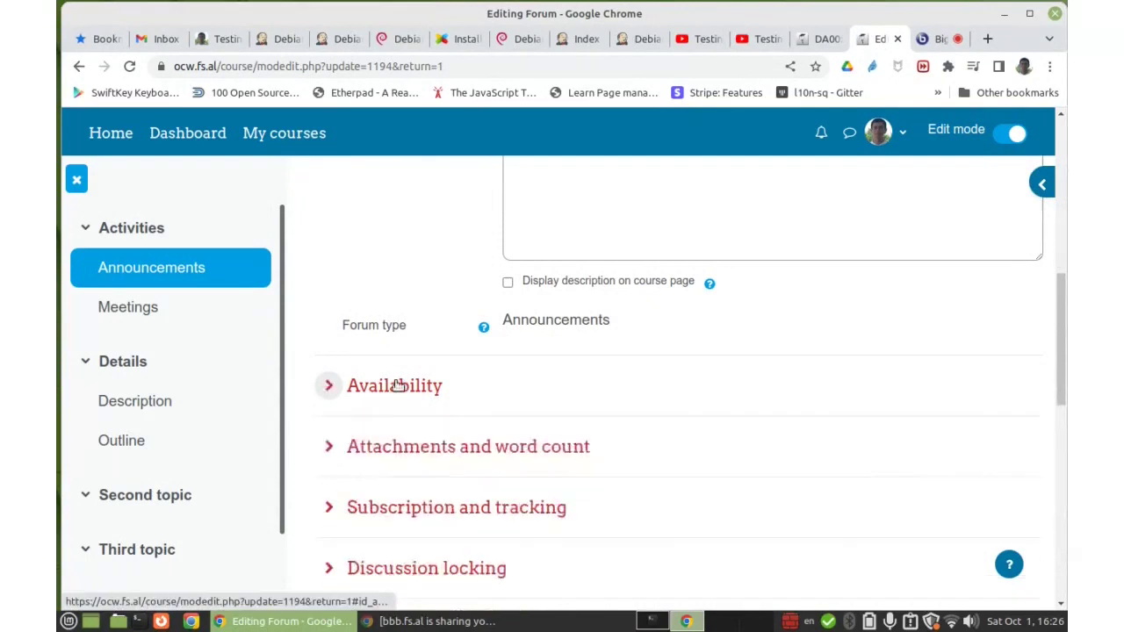
scroll(396, 384, down, 2)
click(416, 282)
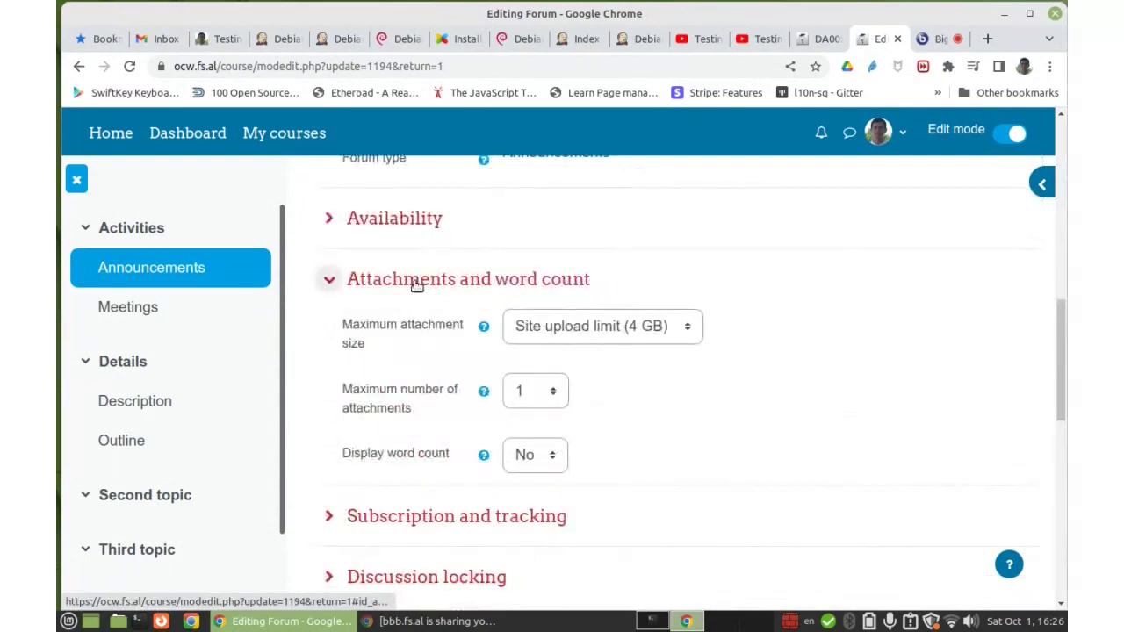
click(416, 282)
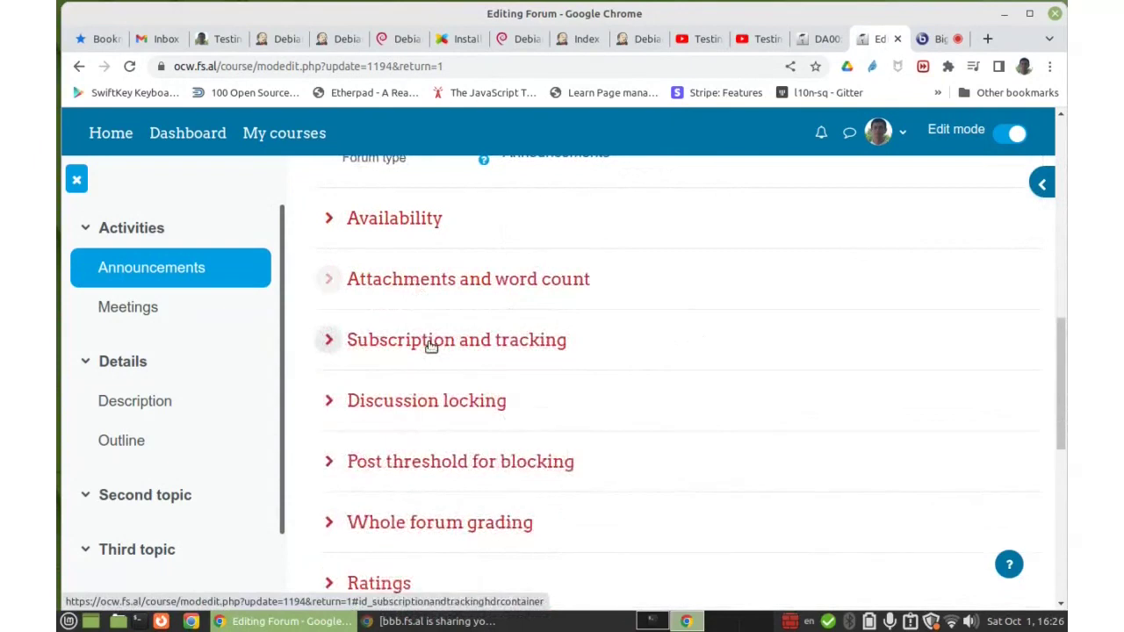
- Expand the Subscription and tracking section and view the Subscription mode options without changing the selection
click(428, 344)
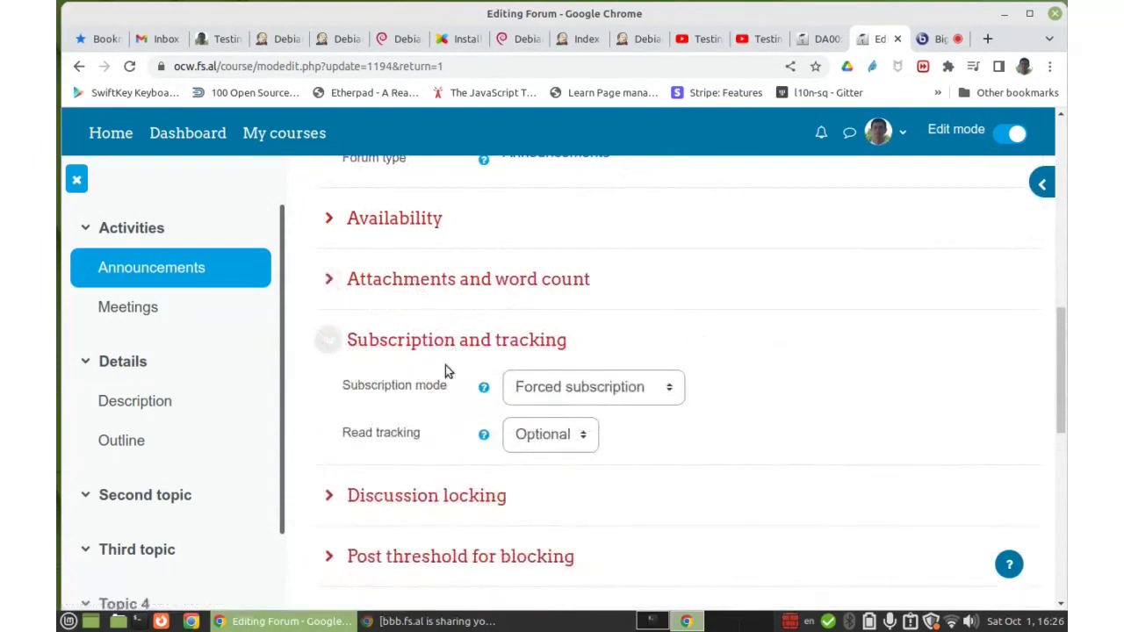
click(586, 397)
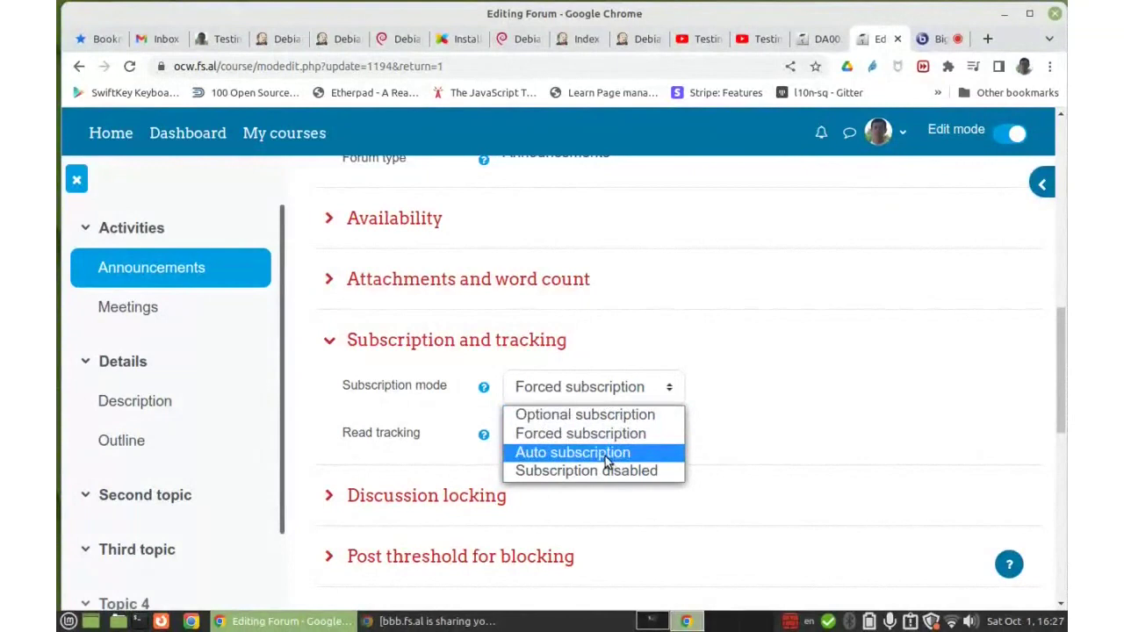
click(709, 331)
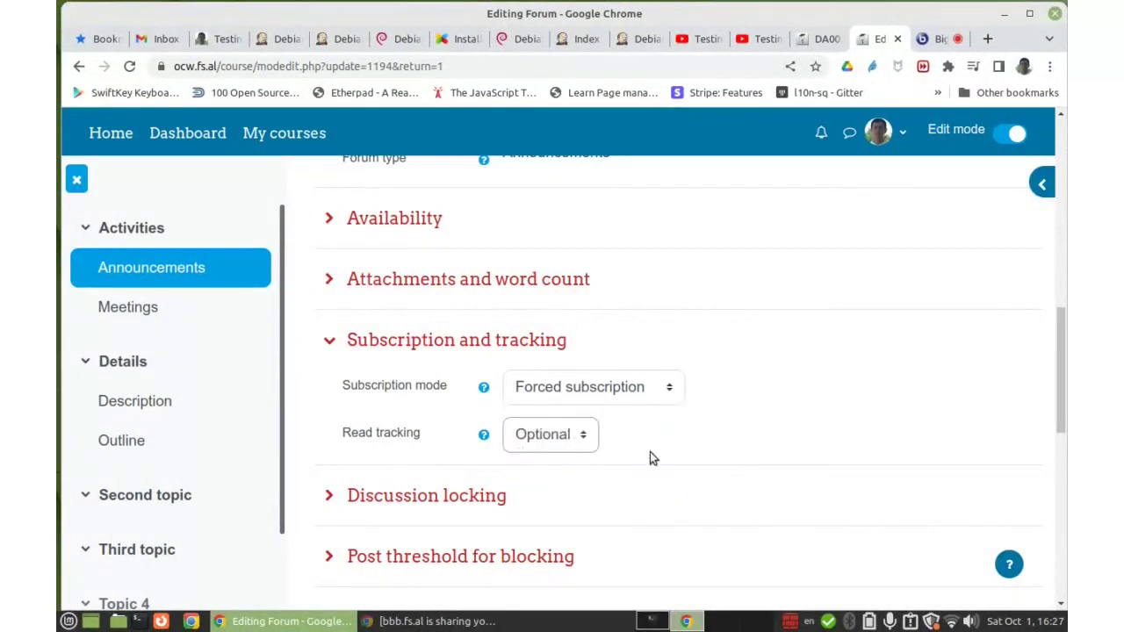
- Examine the Discussion locking, Post threshold for blocking and Whole forum grading sections, leaving them collapsed
scroll(650, 439, down, 4)
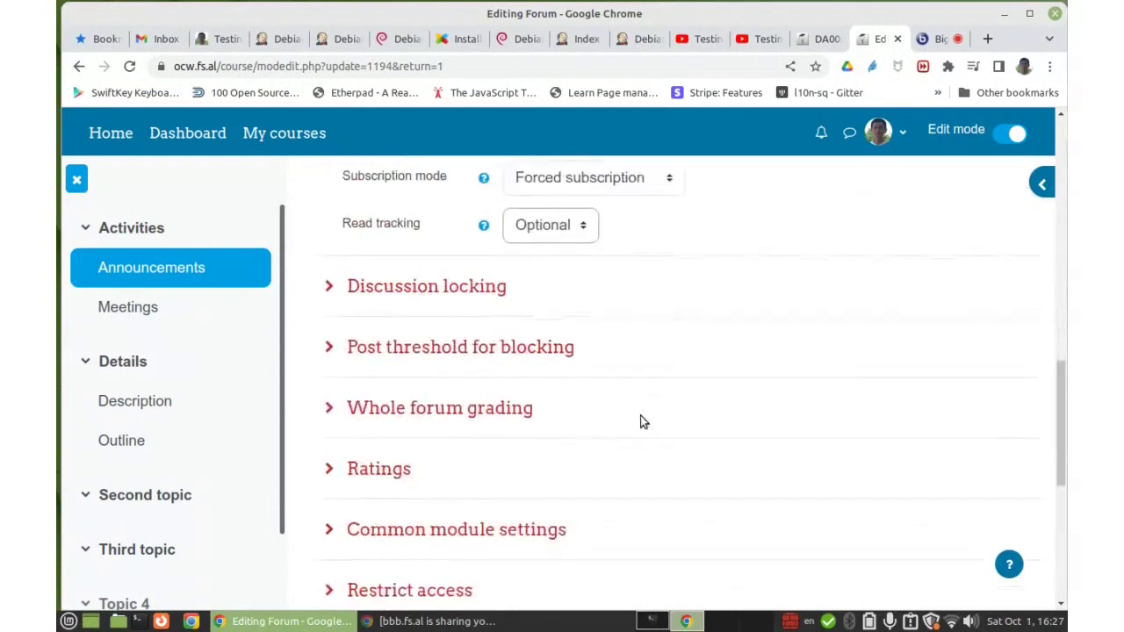
click(471, 287)
click(479, 354)
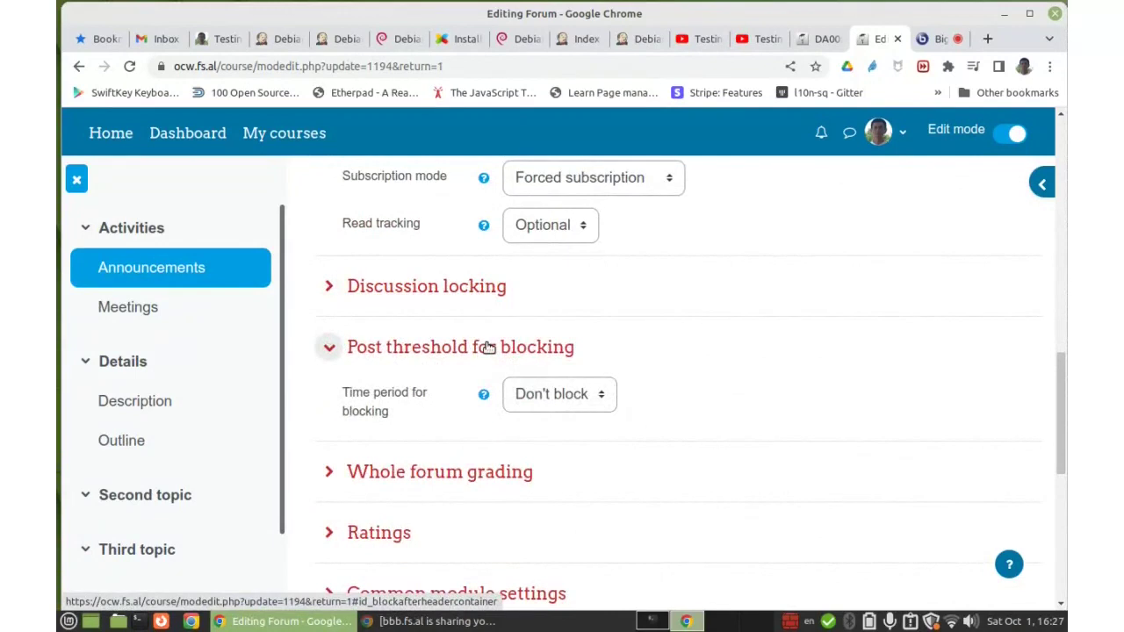
click(486, 348)
scroll(594, 361, down, 3)
click(475, 290)
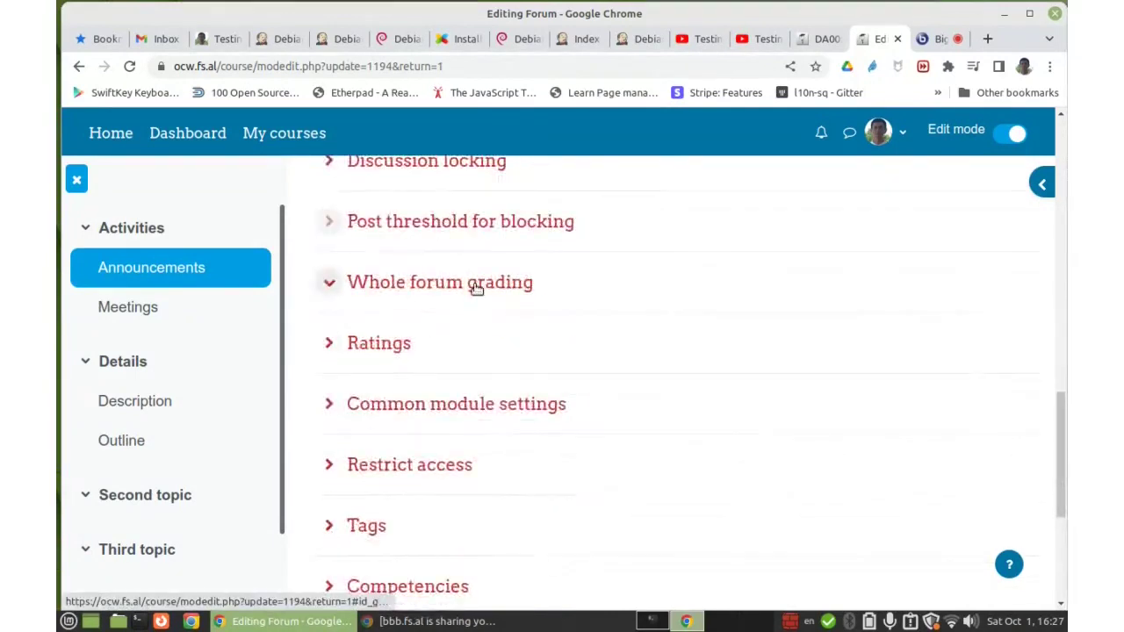
click(475, 288)
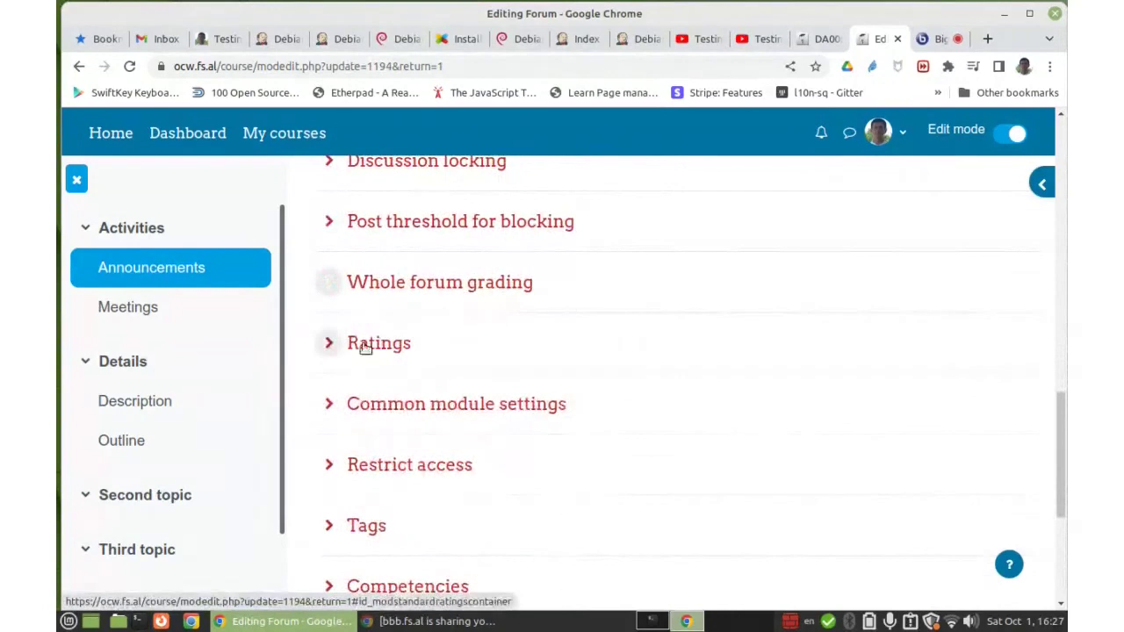
- Expand the Restrict access section to check its access restrictions, and collapse it again
scroll(472, 481, down, 2)
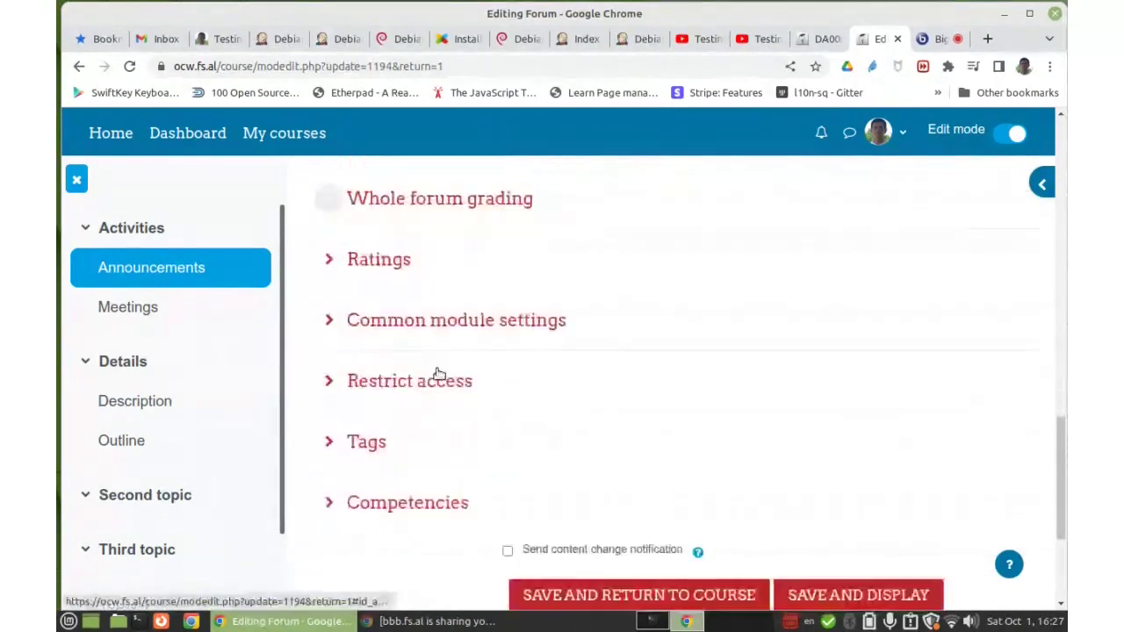
click(432, 383)
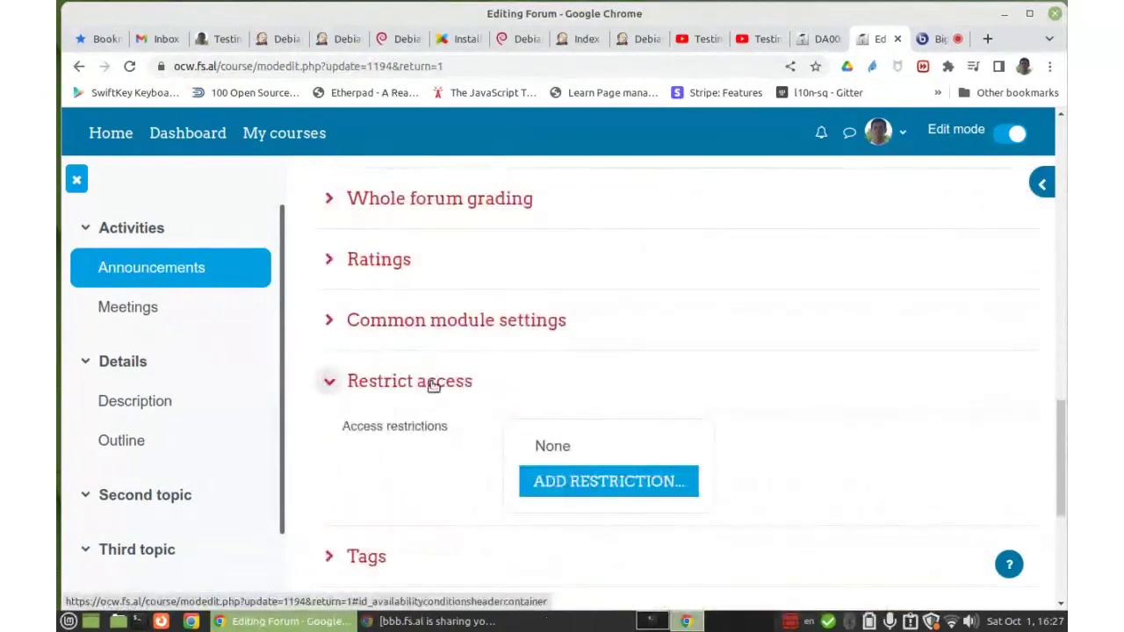
click(434, 383)
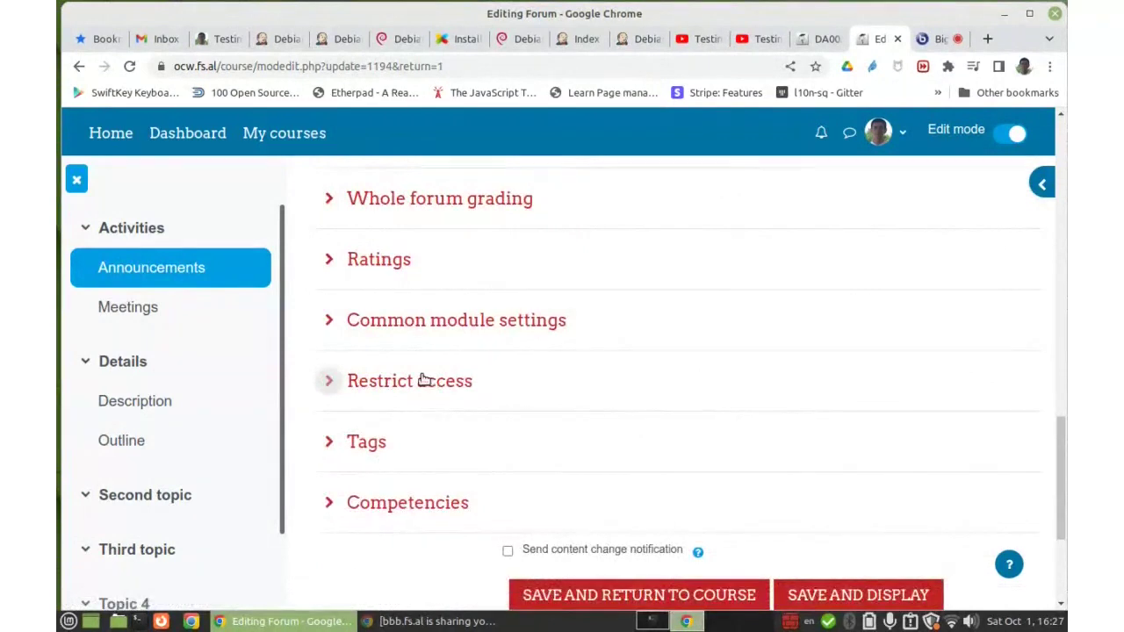
- Go back to the Availability and the Attachments and word count sections, and recheck and collapse each one
scroll(427, 379, up, 2)
scroll(428, 378, up, 3)
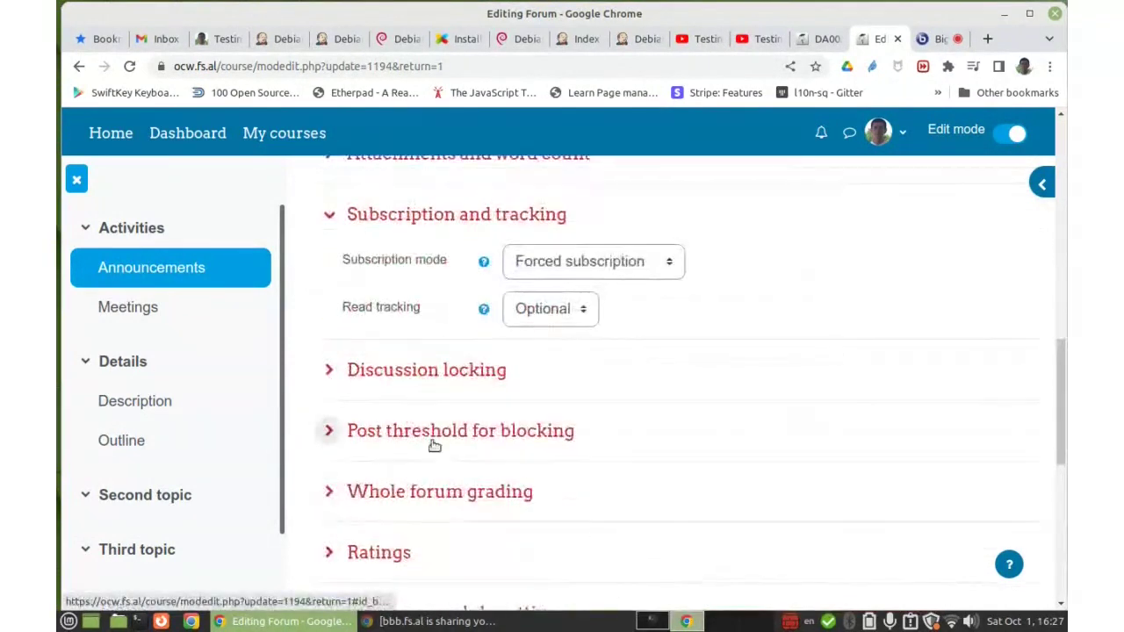
scroll(444, 430, up, 3)
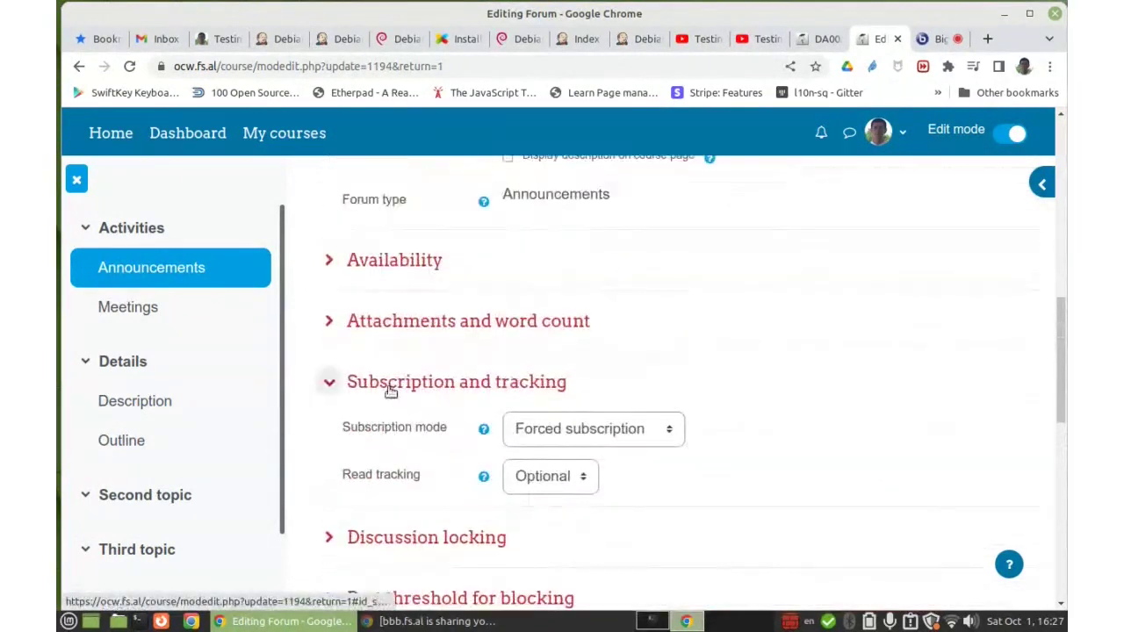
click(400, 267)
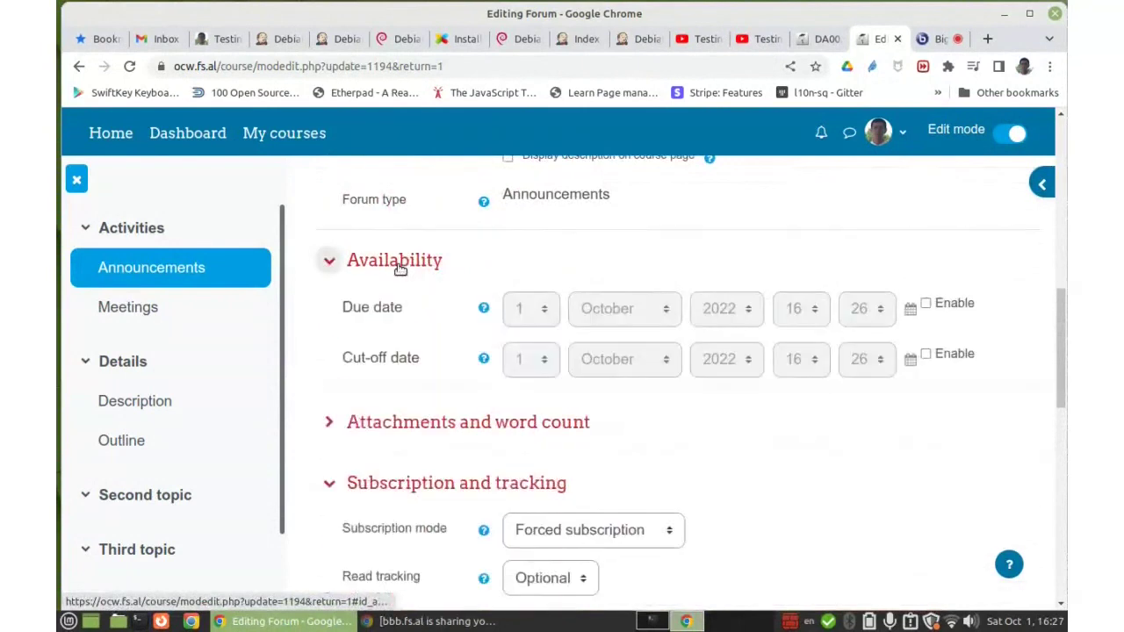
click(396, 269)
click(404, 329)
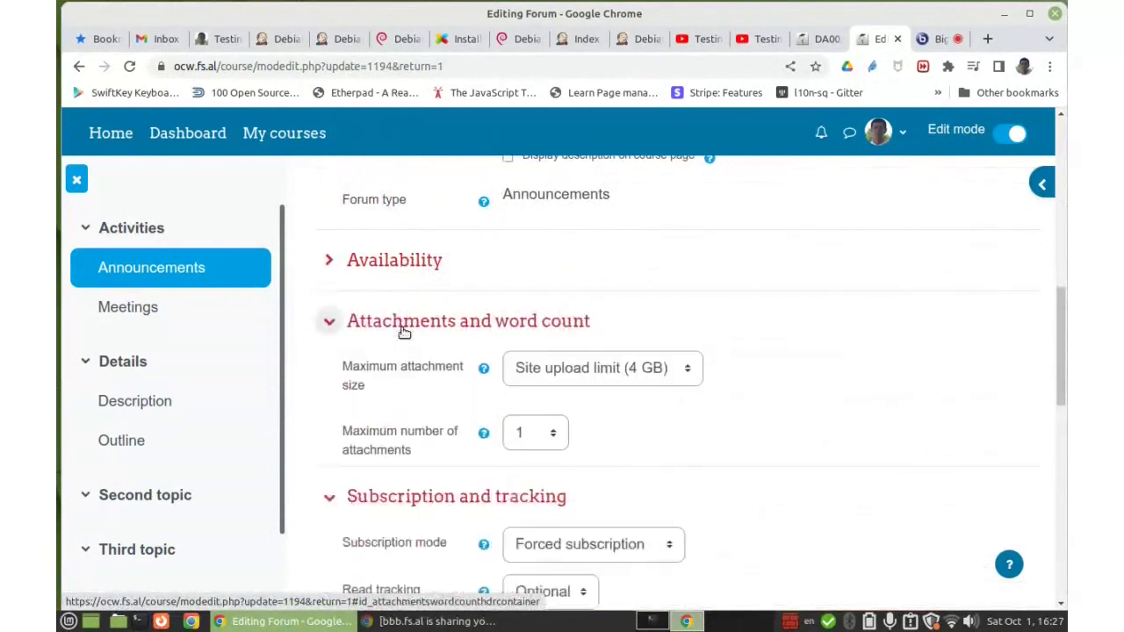
click(406, 325)
- Look over the remaining settings sections and return to the General section to check the forum name
scroll(544, 325, down, 3)
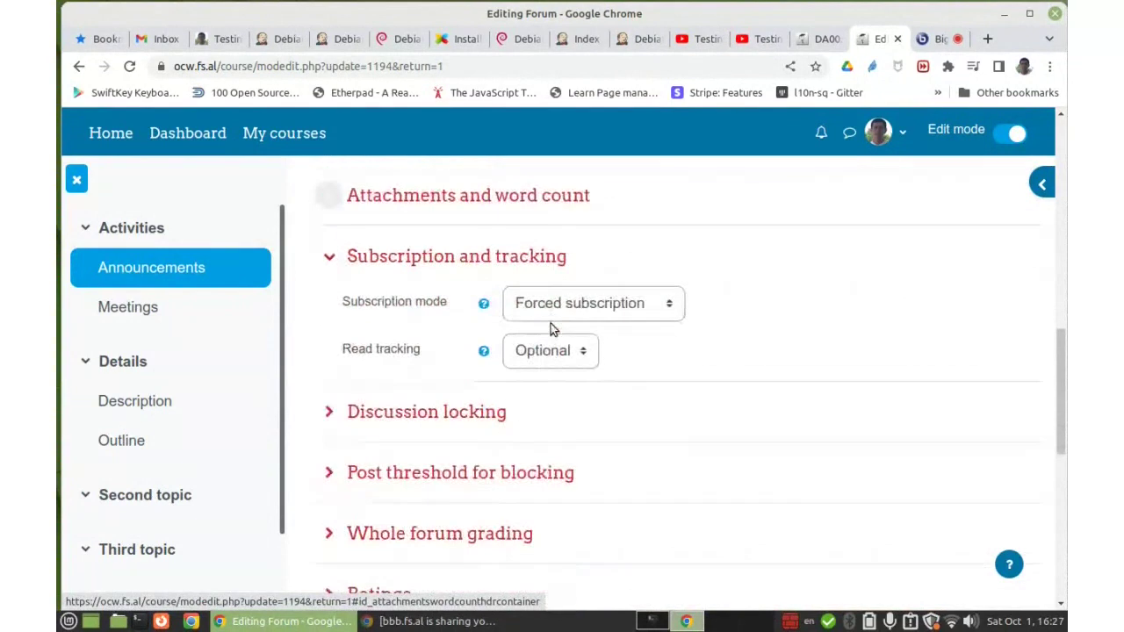
scroll(604, 390, down, 2)
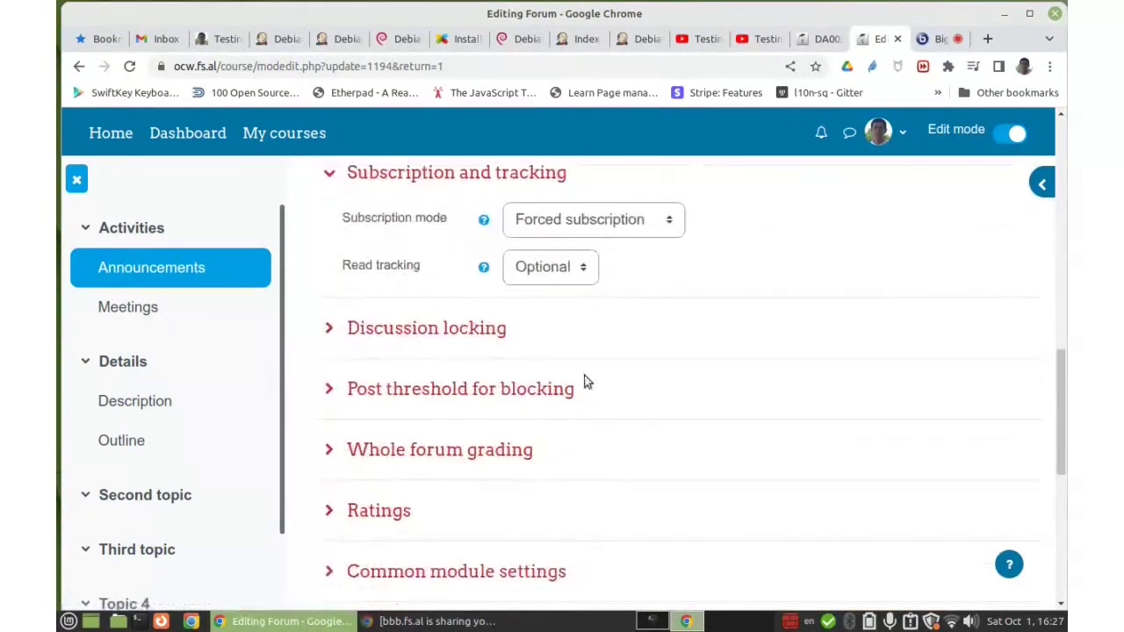
scroll(577, 375, down, 6)
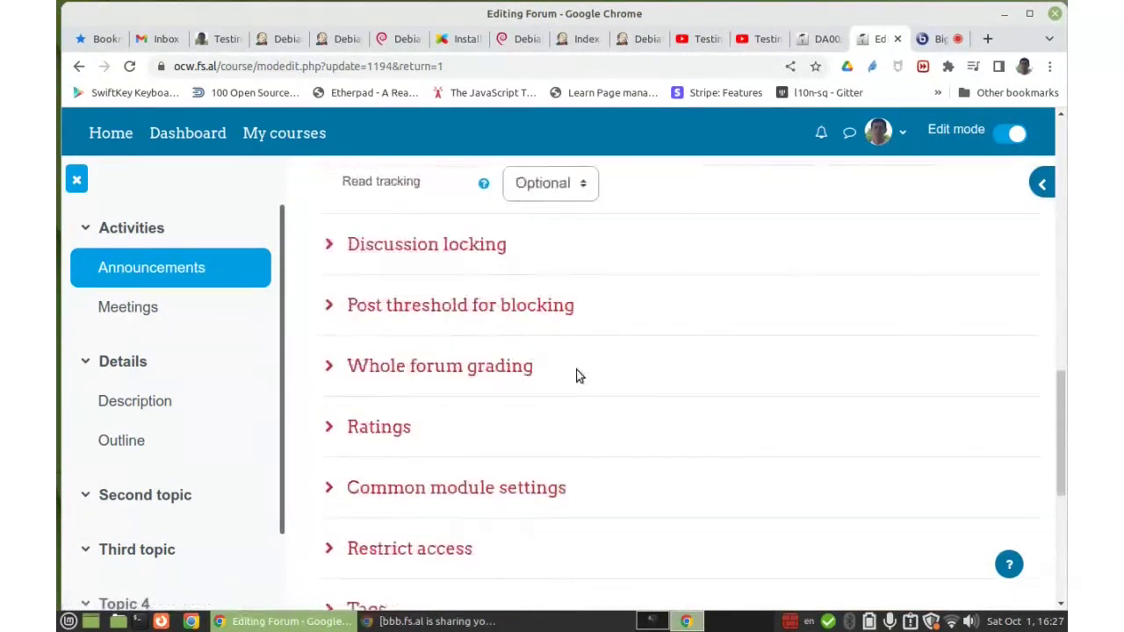
scroll(570, 351, up, 20)
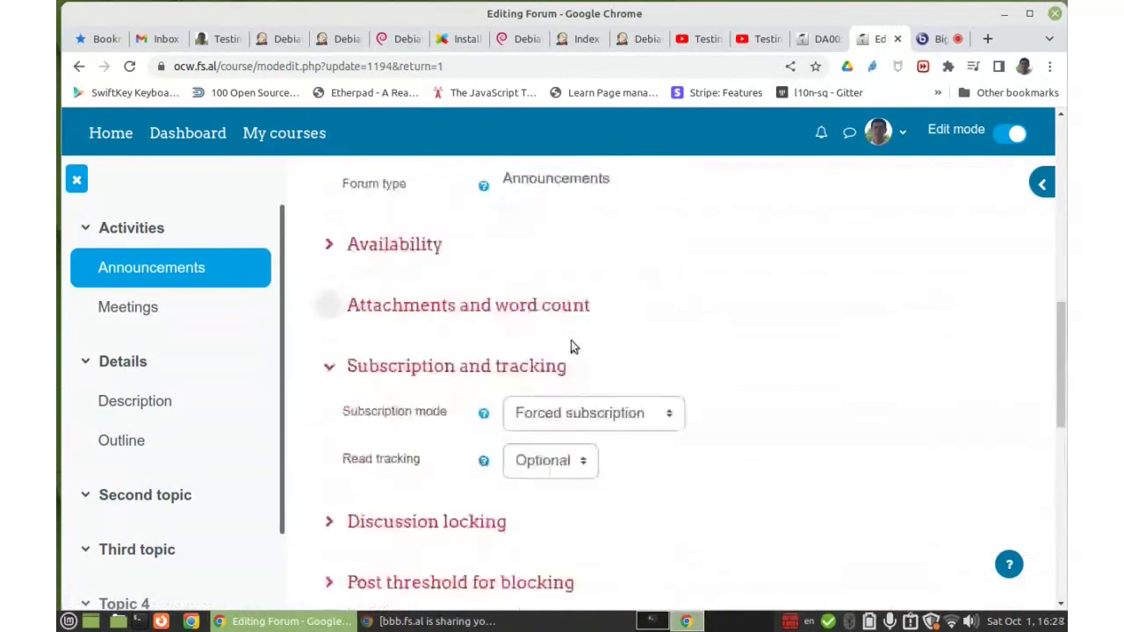
scroll(556, 334, down, 1)
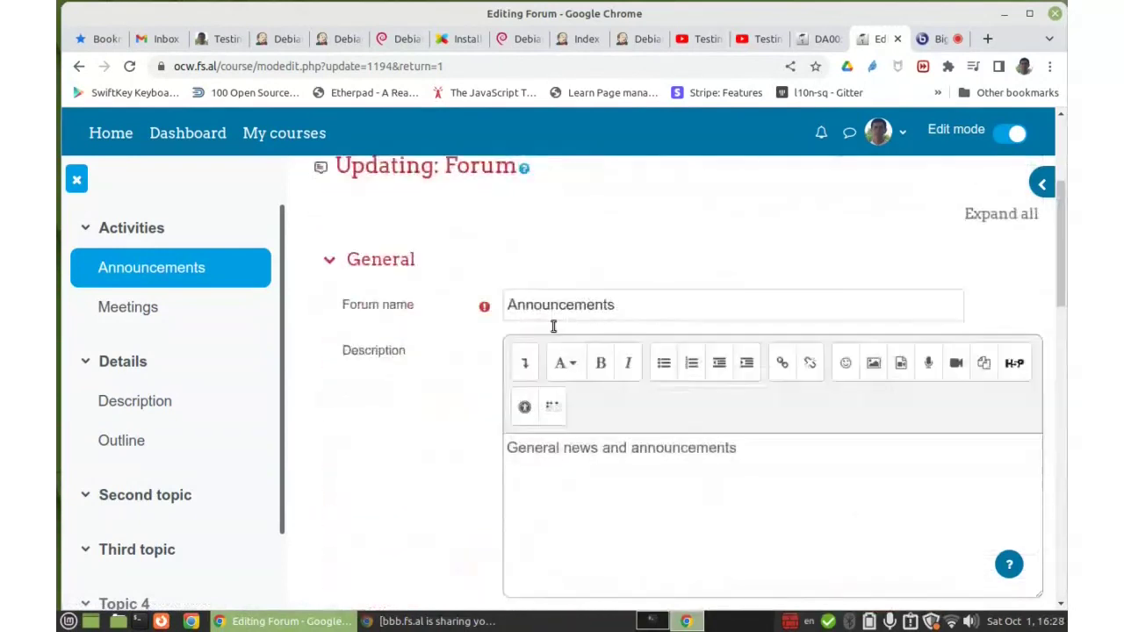
drag(626, 304, 516, 305)
click(476, 349)
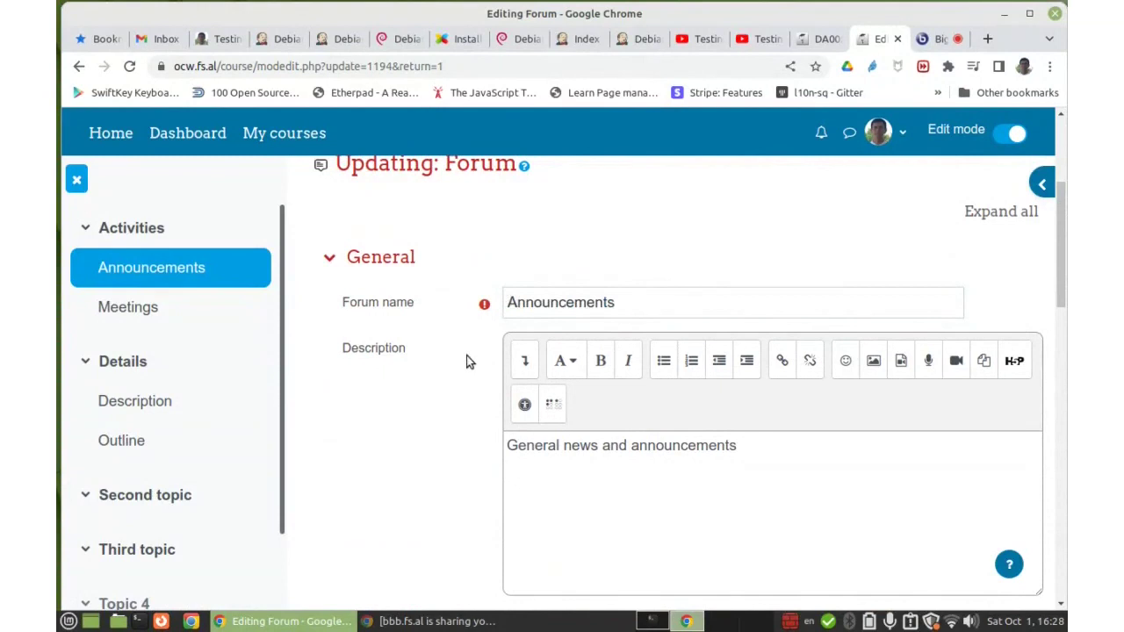
- Review the due and cut-off dates under Availability and the attachment limits once more, collapsing both sections
scroll(444, 347, down, 3)
scroll(437, 343, down, 2)
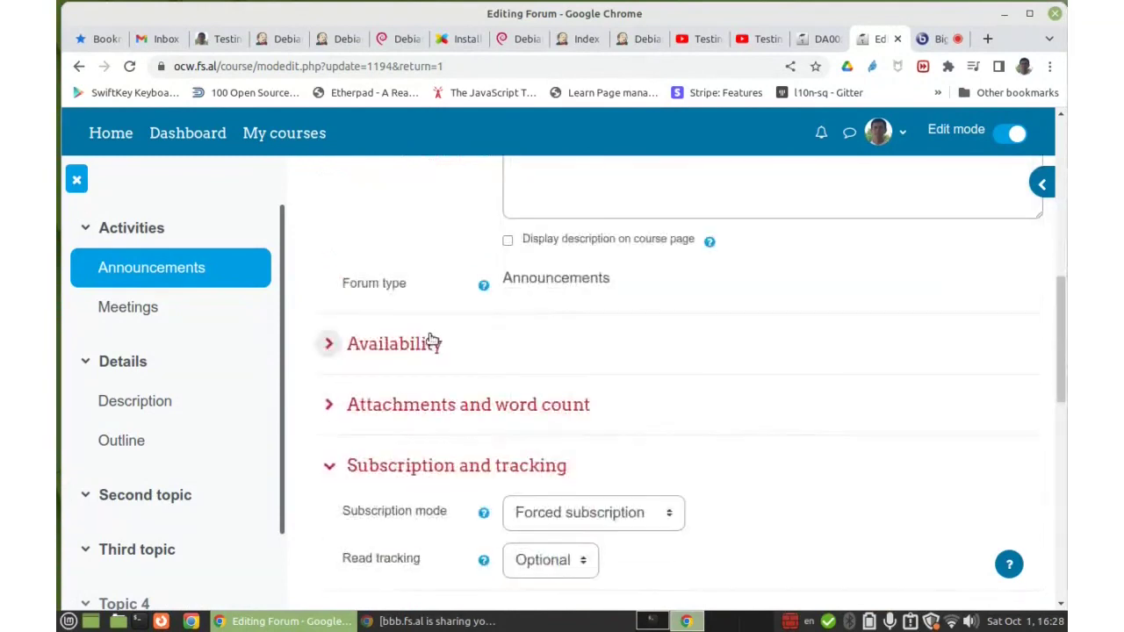
scroll(430, 329, down, 2)
click(408, 261)
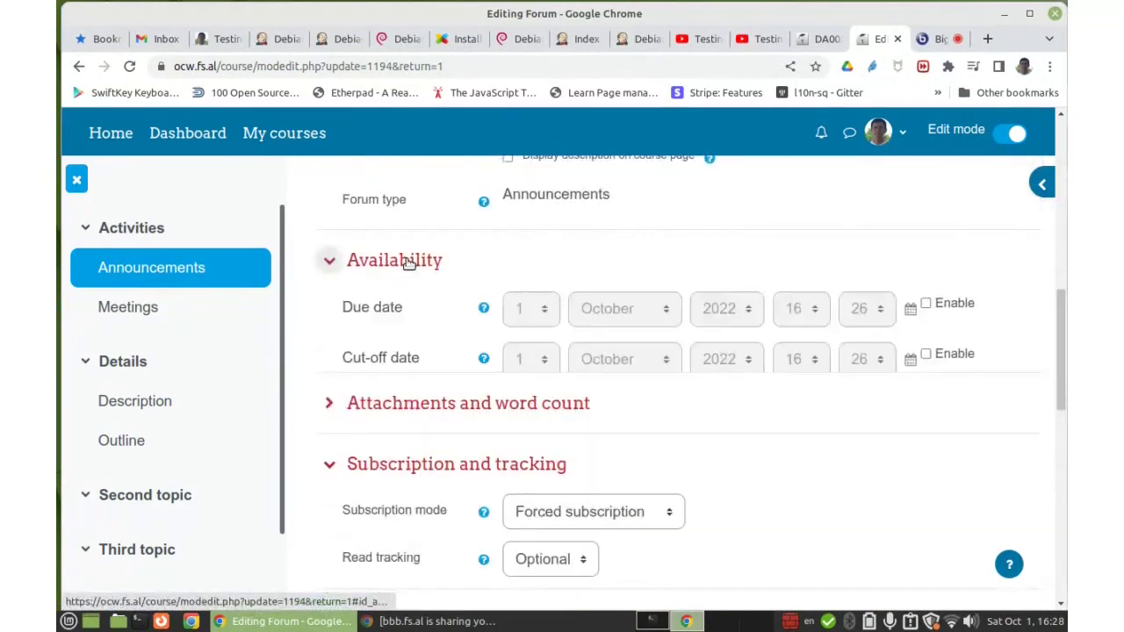
click(409, 263)
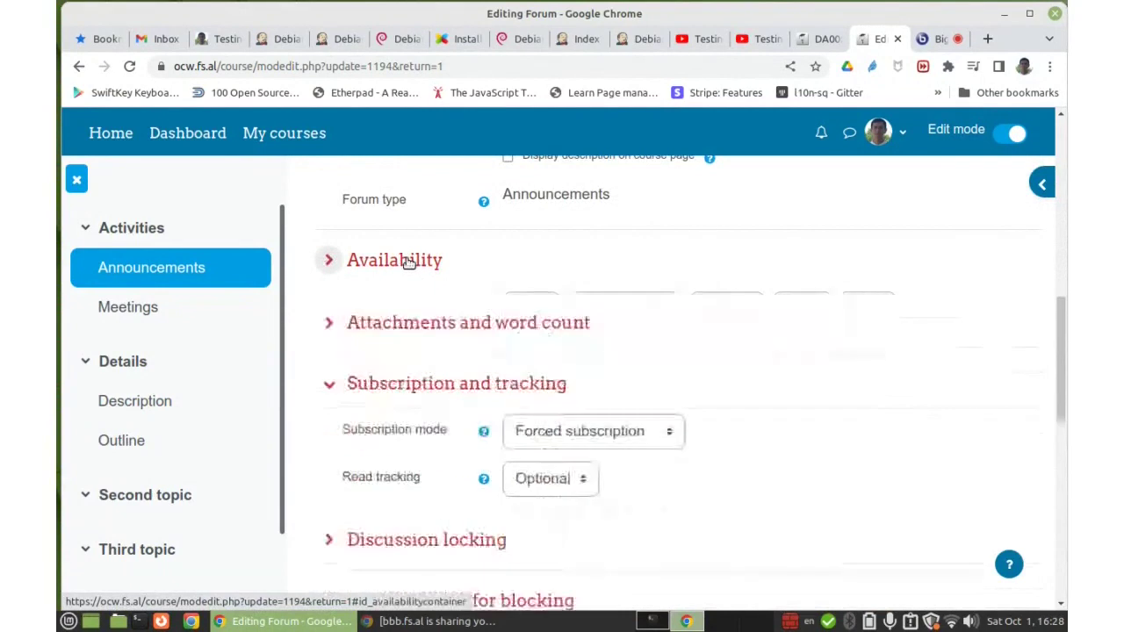
click(422, 325)
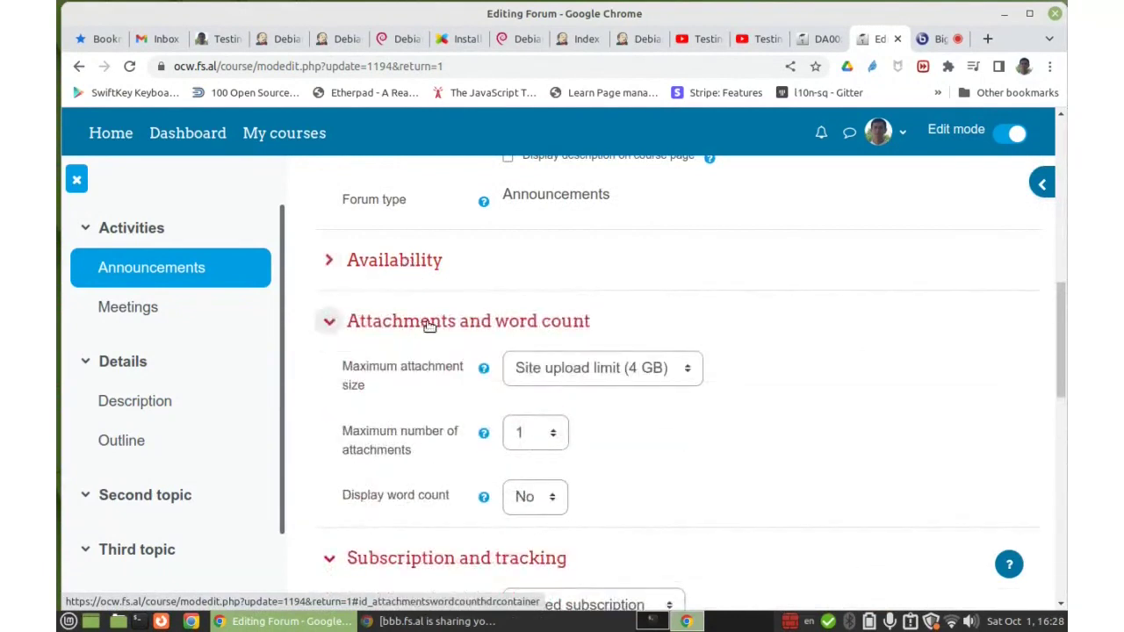
click(447, 325)
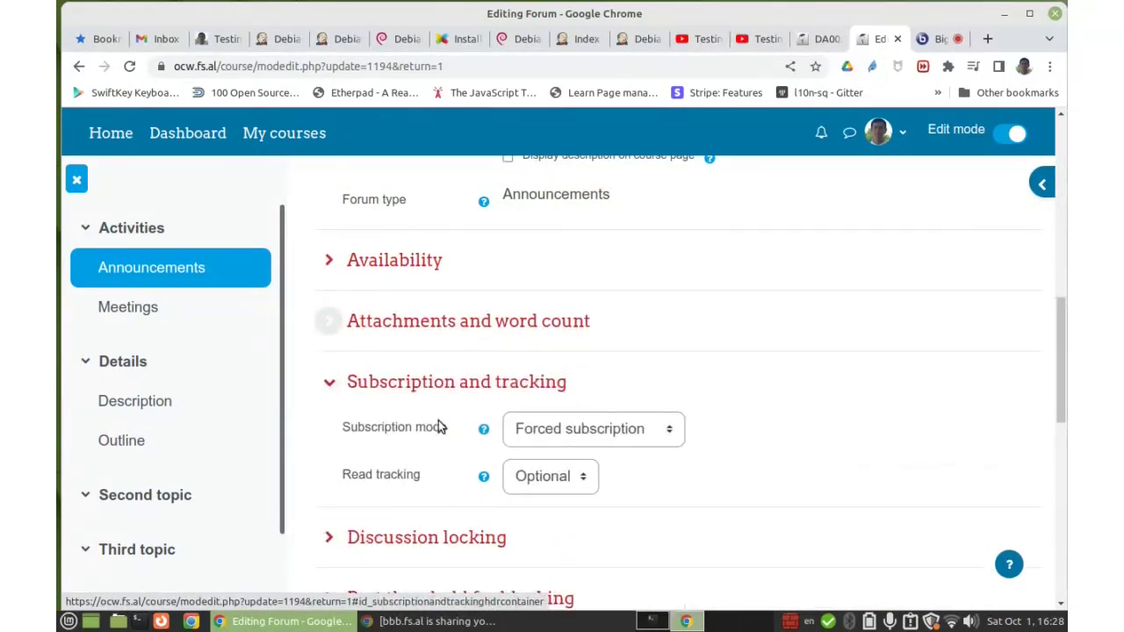
- Expand the Discussion locking section to check the inactivity lock setting, and collapse it again
scroll(438, 421, down, 5)
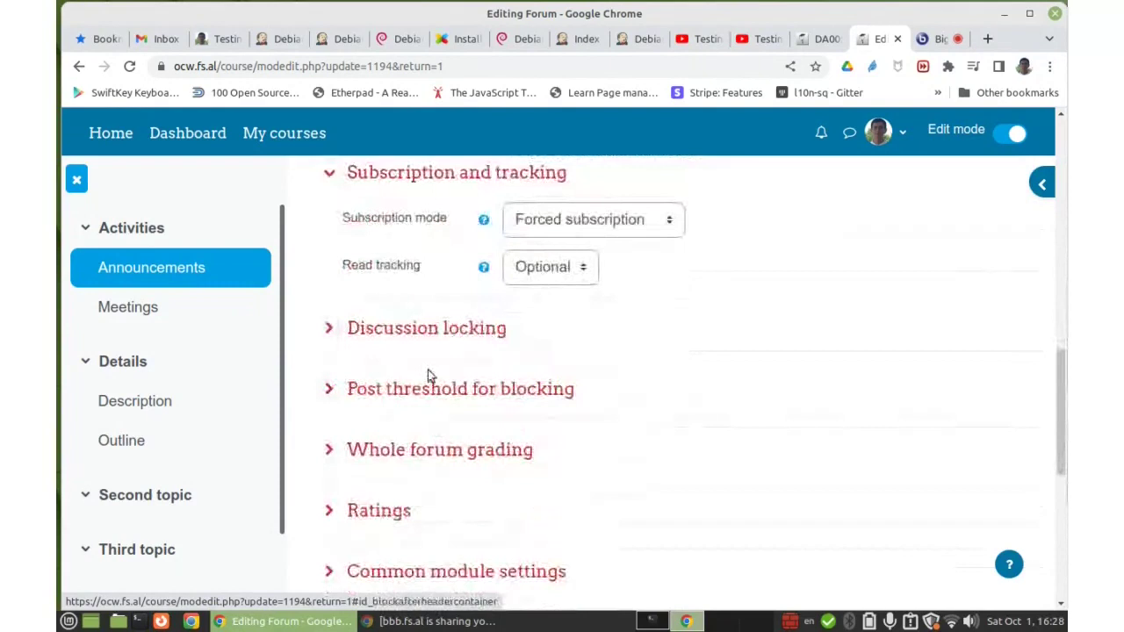
click(448, 328)
click(448, 328)
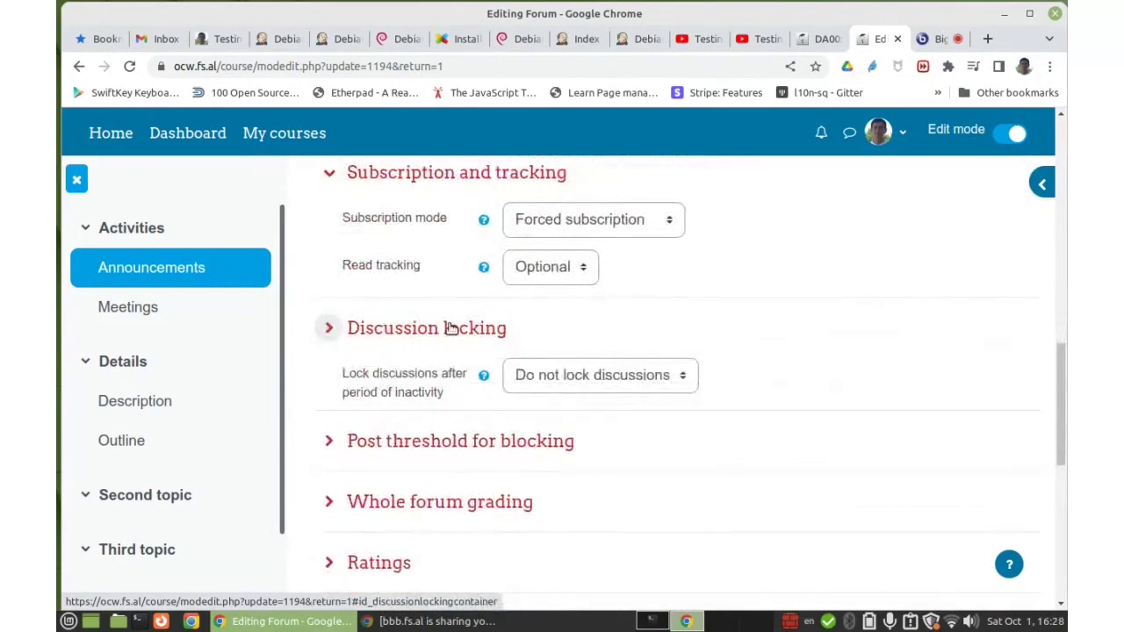
- Check the Post threshold for blocking and Whole forum grading sections, collapse both, and look over the remaining section headings
click(447, 392)
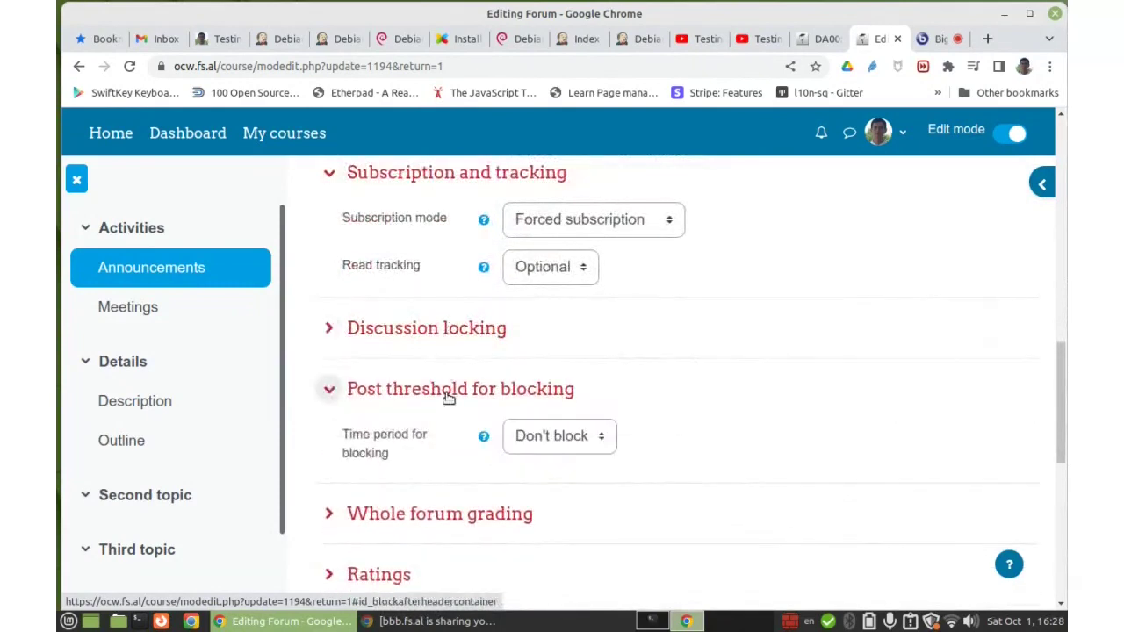
click(447, 395)
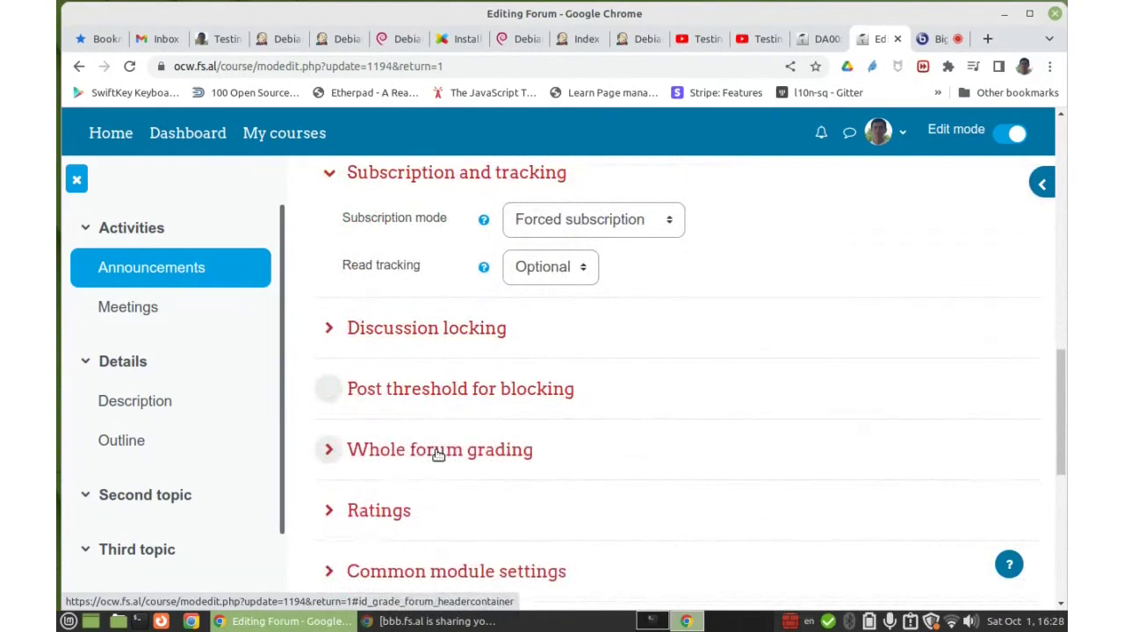
click(438, 450)
click(439, 451)
scroll(504, 383, down, 2)
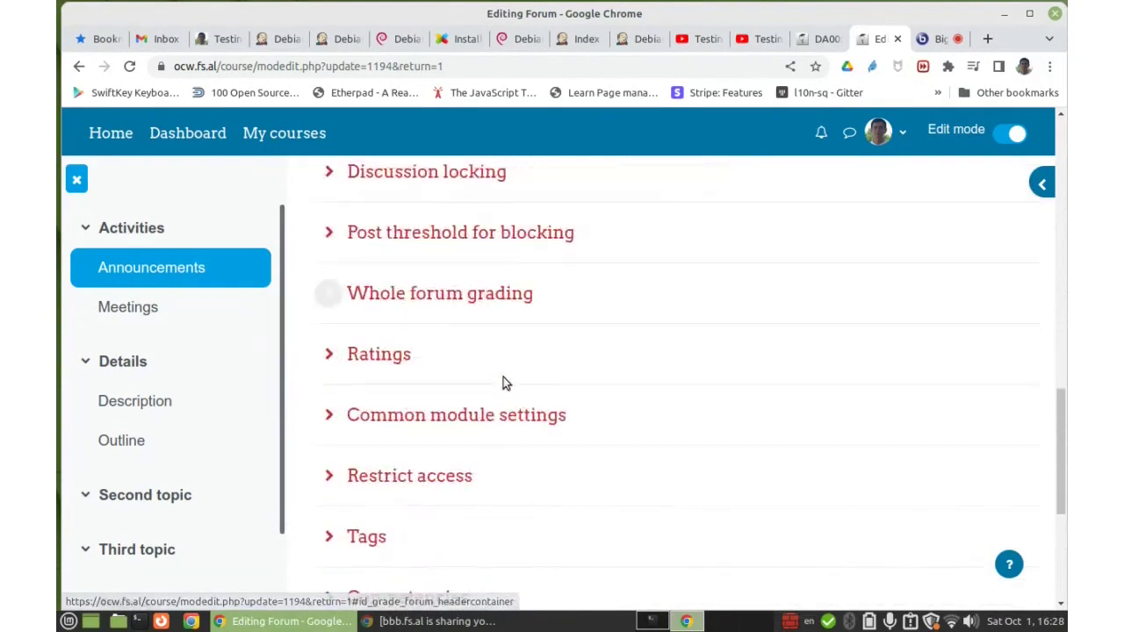
scroll(502, 379, down, 2)
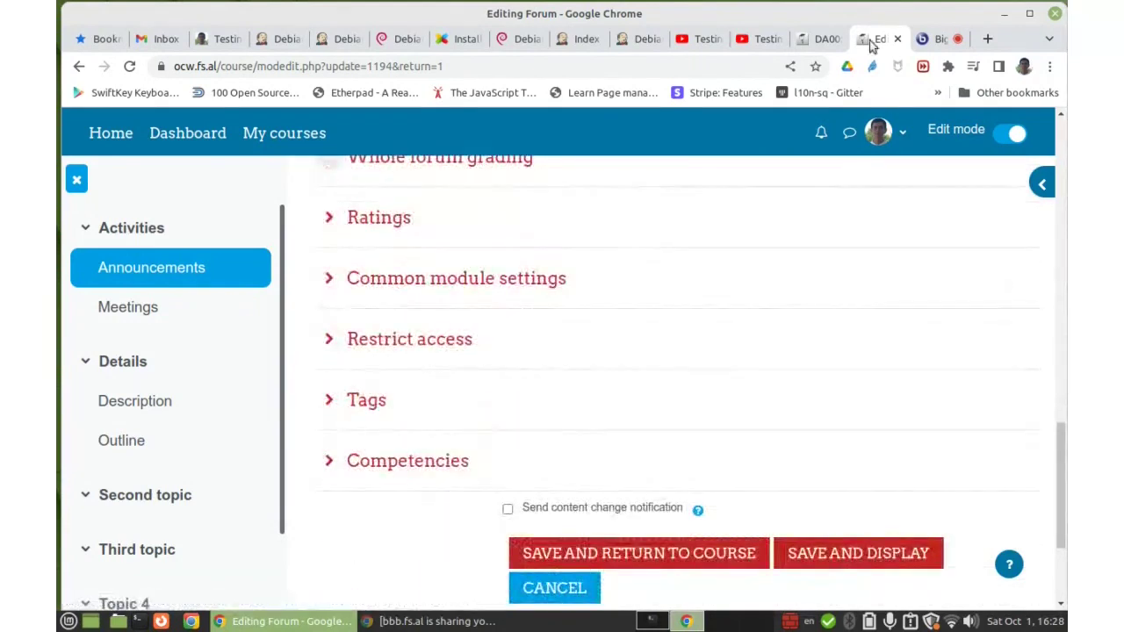
- Leave the forum settings without saving and move the Meetings activity above Announcements in the course's Activities section
click(553, 591)
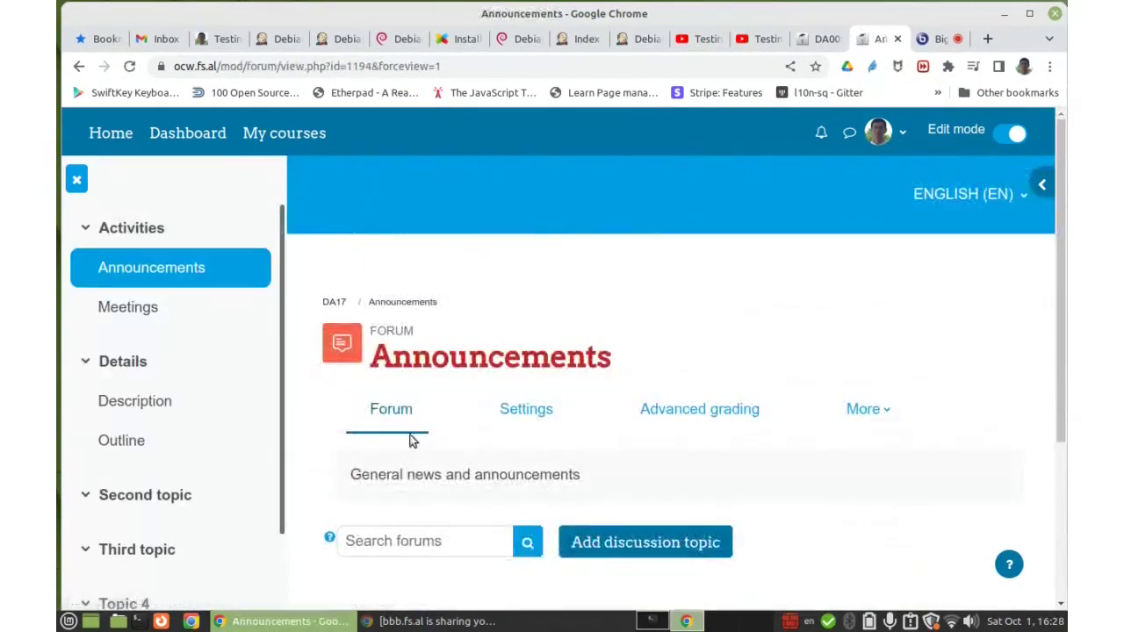
click(130, 229)
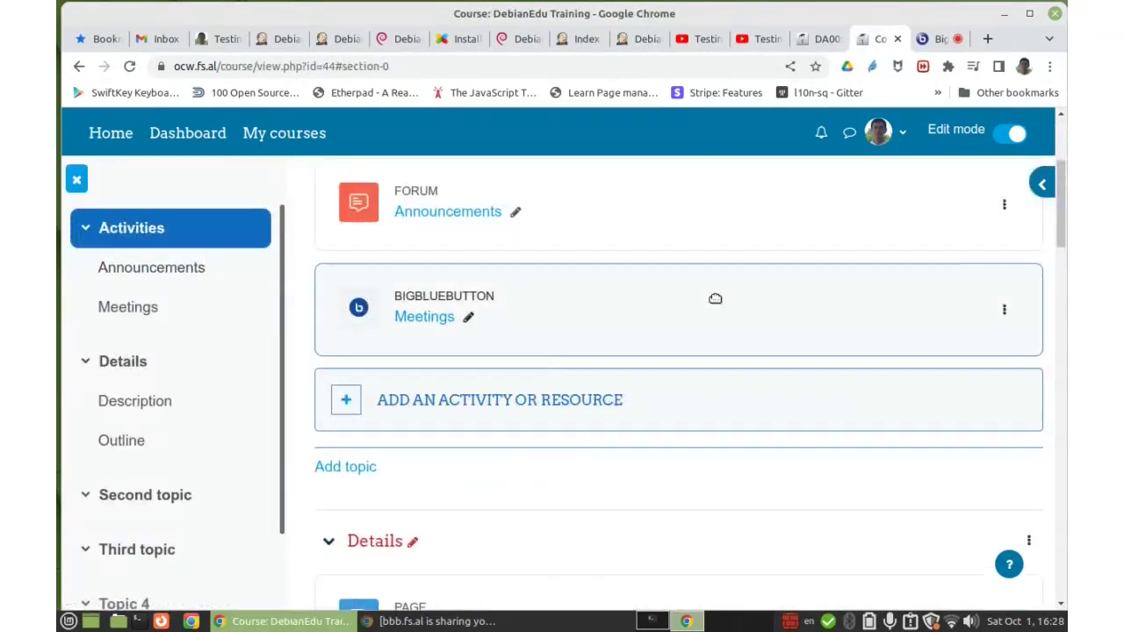
scroll(554, 351, up, 1)
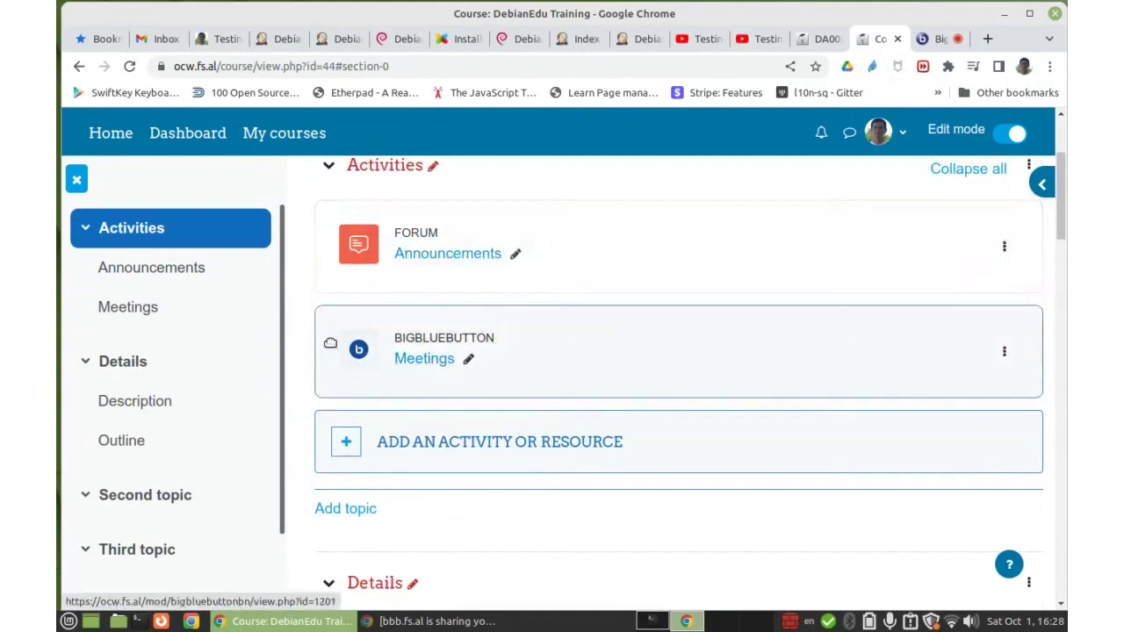
drag(330, 342, 329, 216)
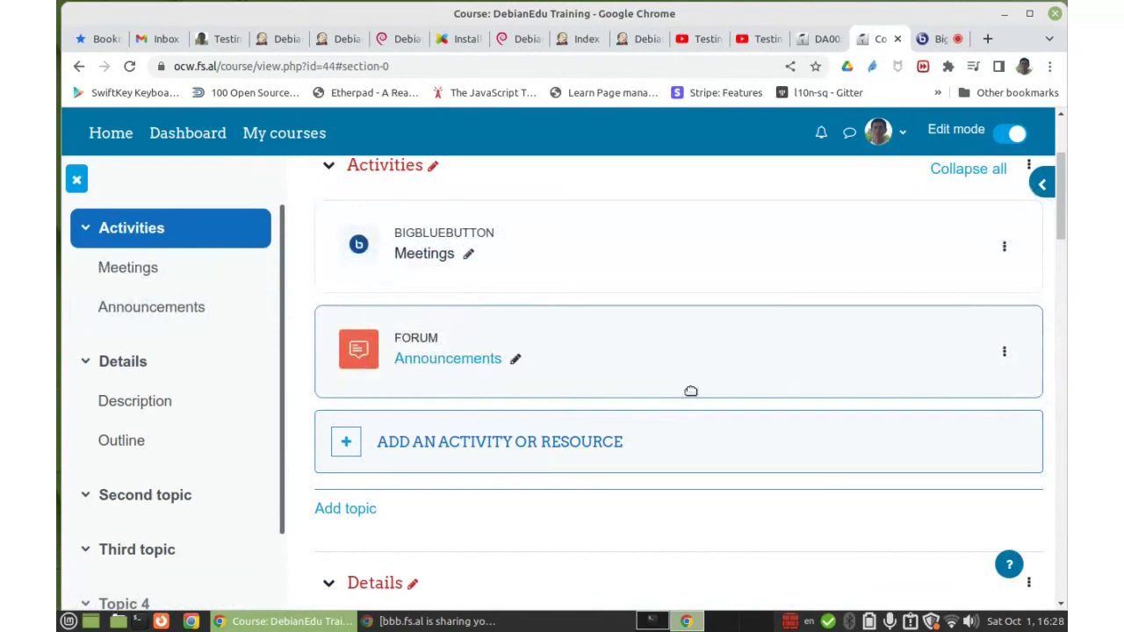
- Switch edit mode off to view the course page as displayed normally, and switch edit mode back on
click(1001, 137)
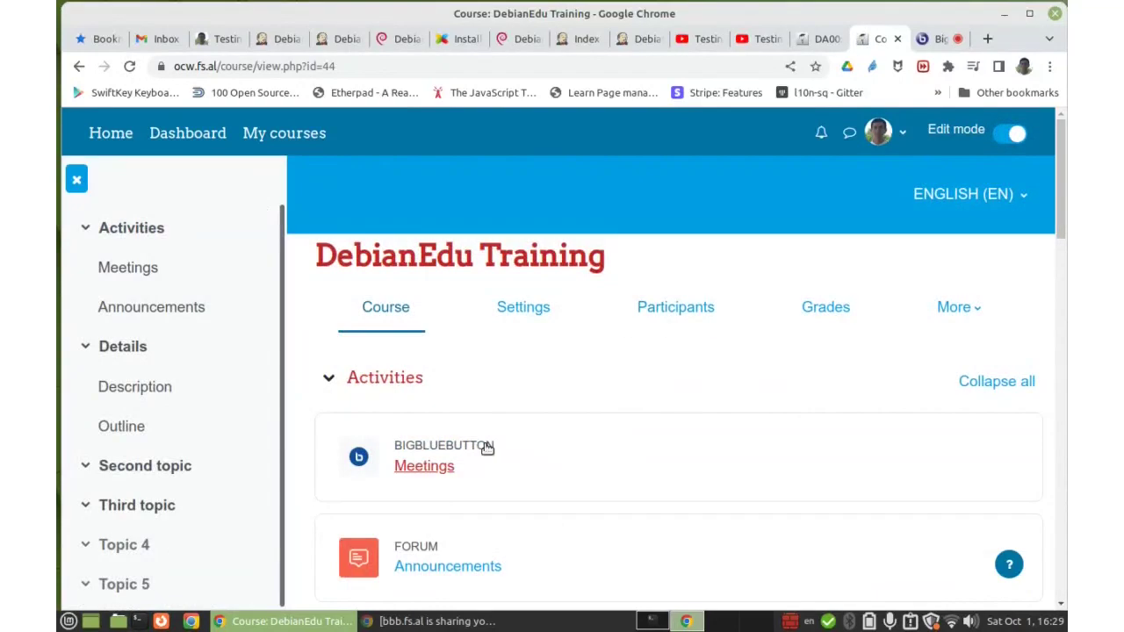
scroll(605, 345, down, 2)
scroll(597, 342, down, 3)
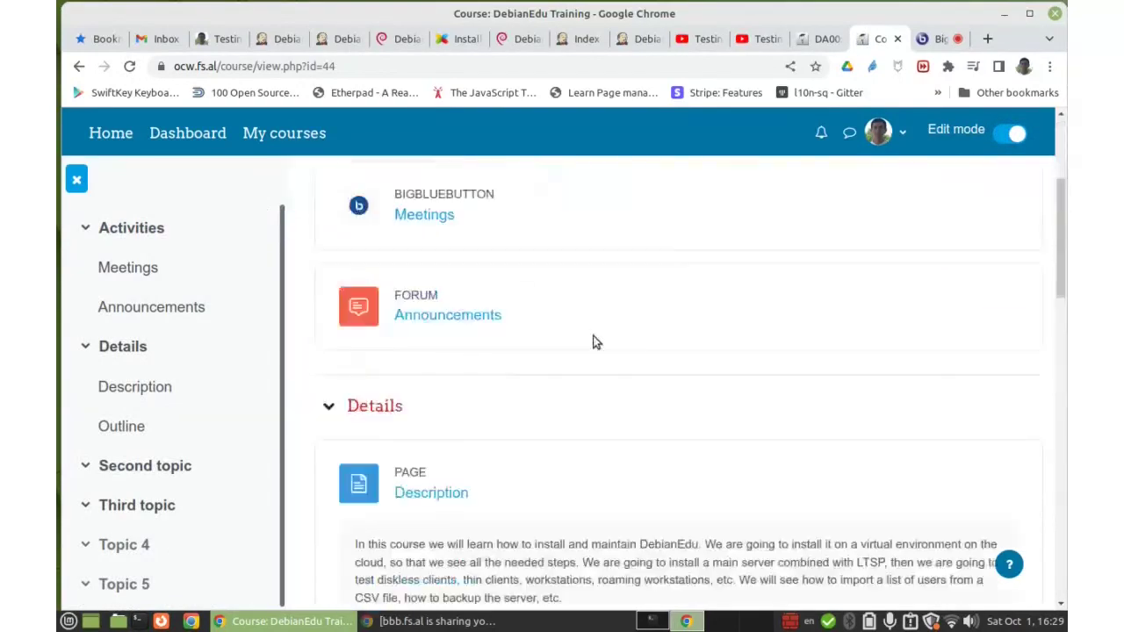
scroll(619, 298, up, 5)
click(1008, 136)
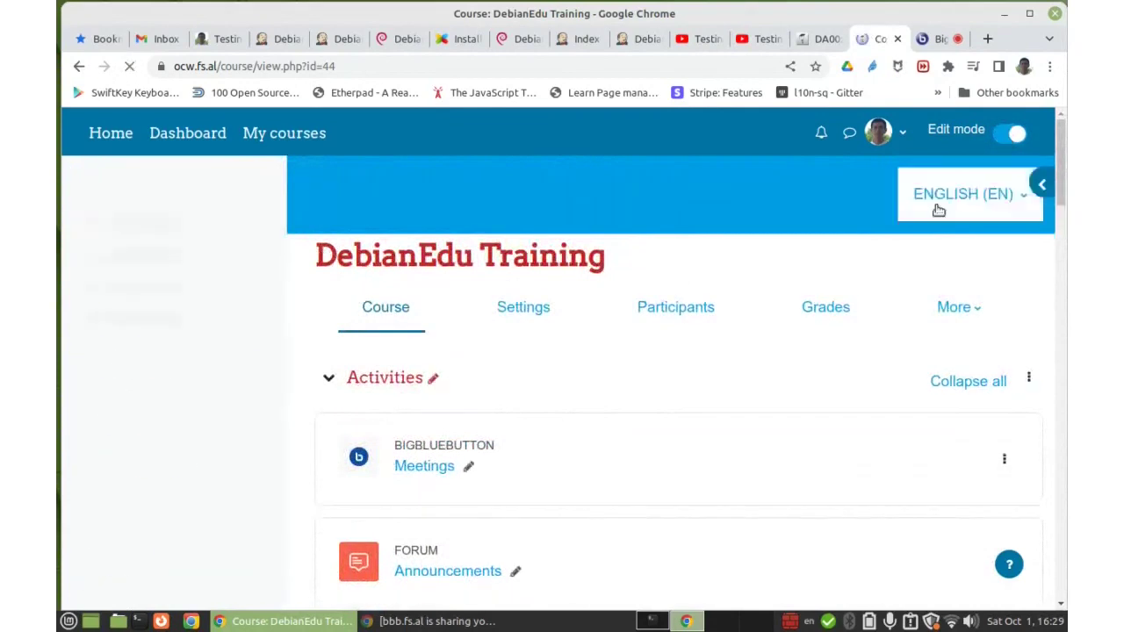
- Add a new Forum activity to the Activities section and name it "Discussions"
scroll(698, 395, down, 4)
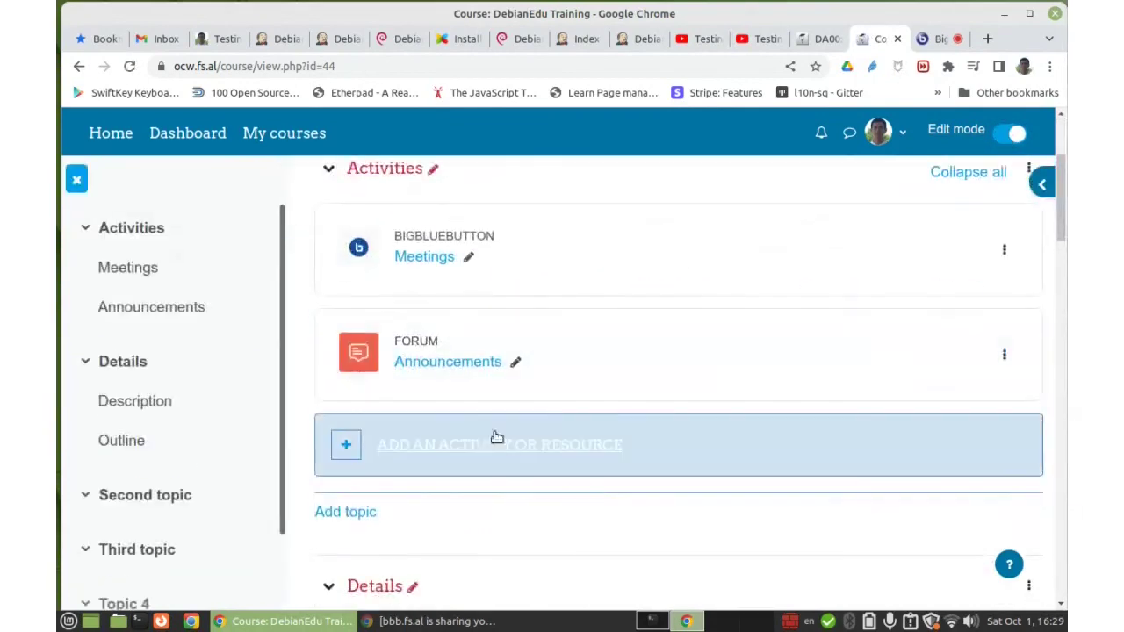
click(482, 452)
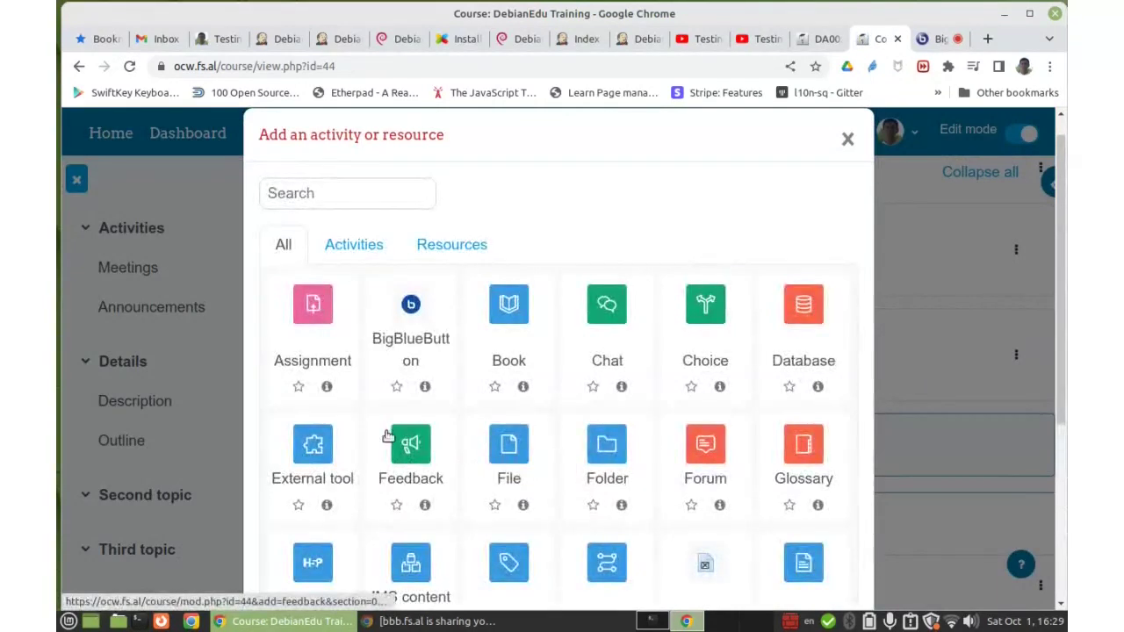
click(353, 249)
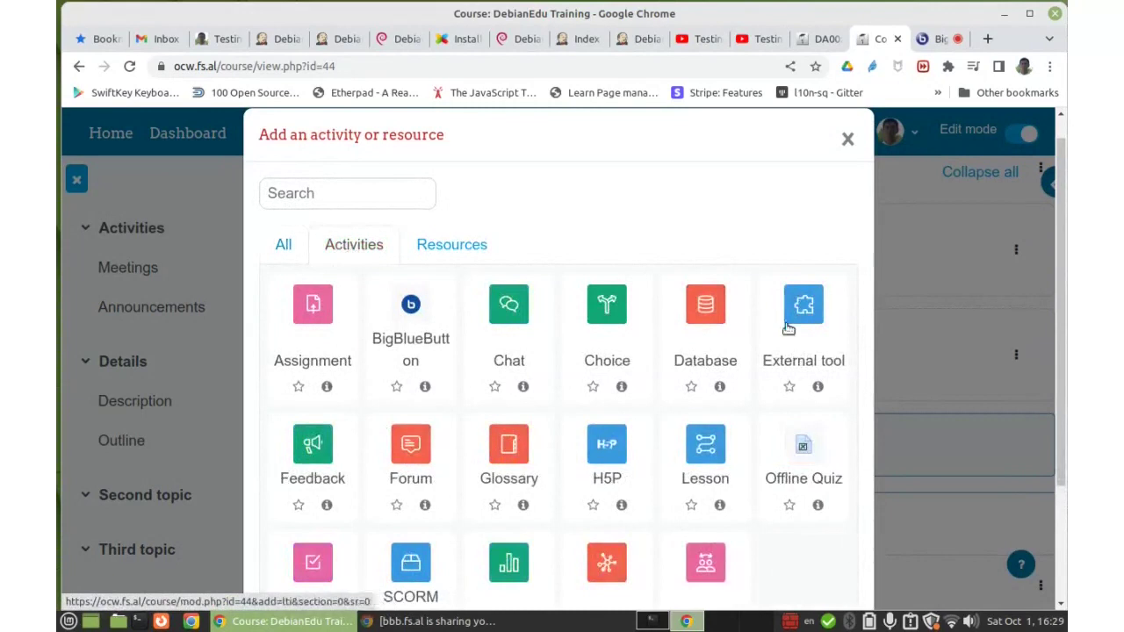
click(409, 458)
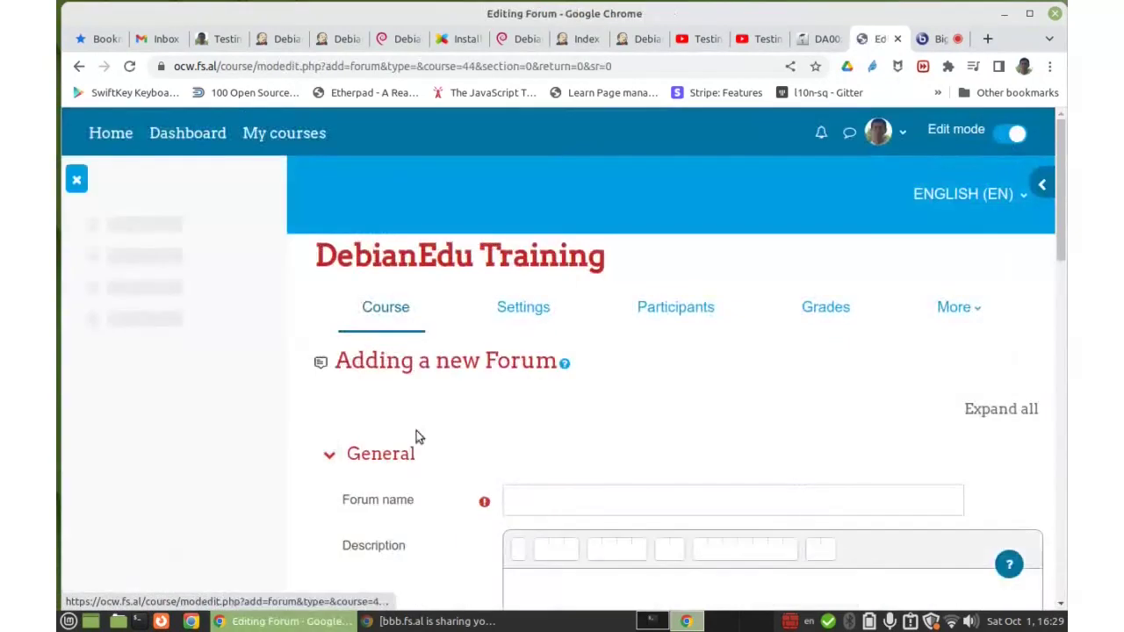
scroll(527, 386, down, 2)
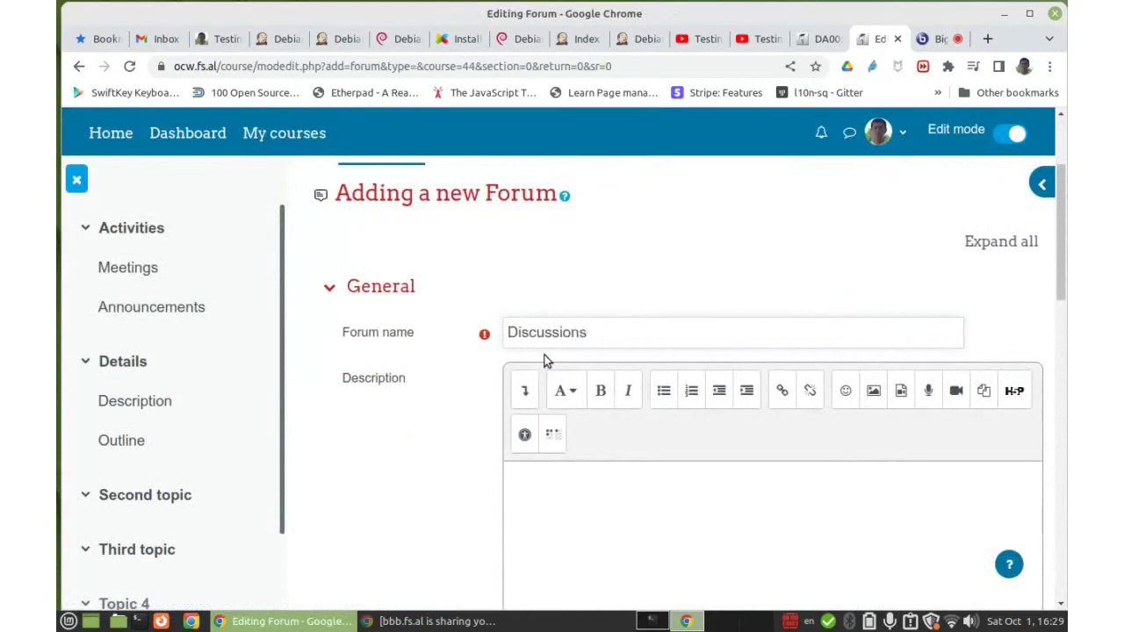
- Expand the new forum's Availability section to check the due and cut-off dates, and collapse it again
scroll(459, 414, down, 4)
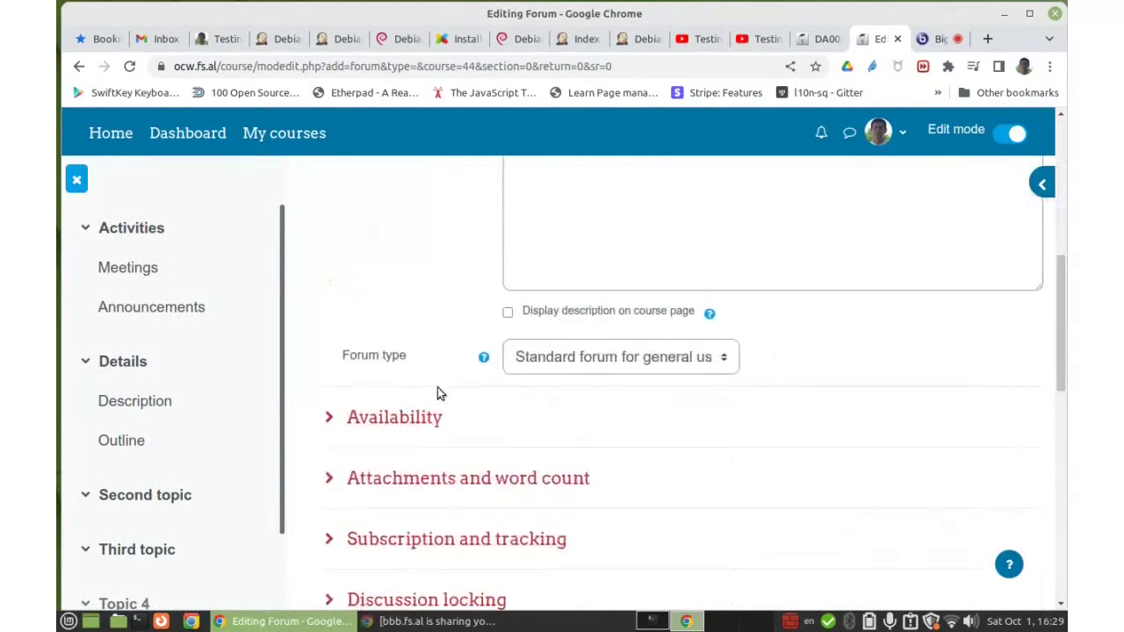
scroll(434, 396, down, 1)
click(390, 342)
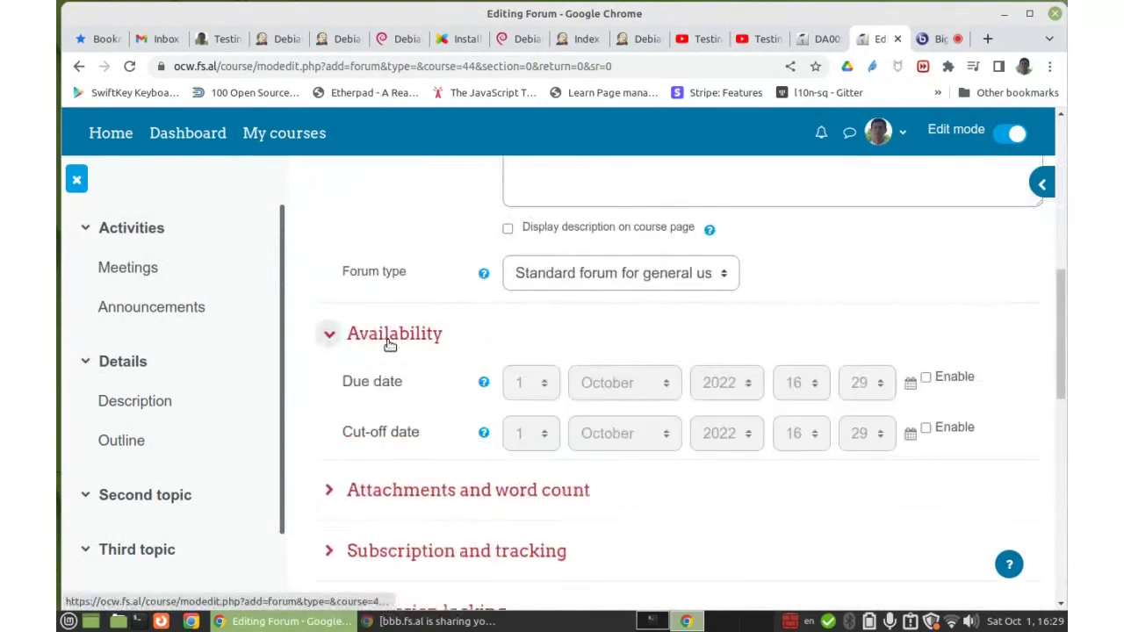
click(390, 343)
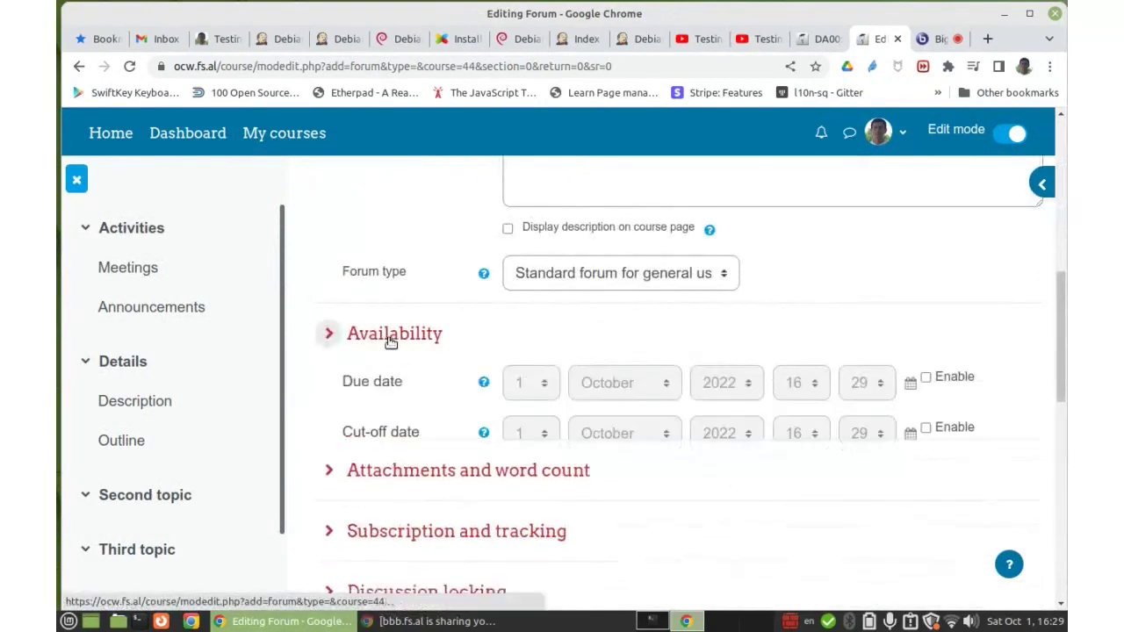
- Review the available forum types for the new forum and look at the Availability section once more, collapsing it
click(584, 278)
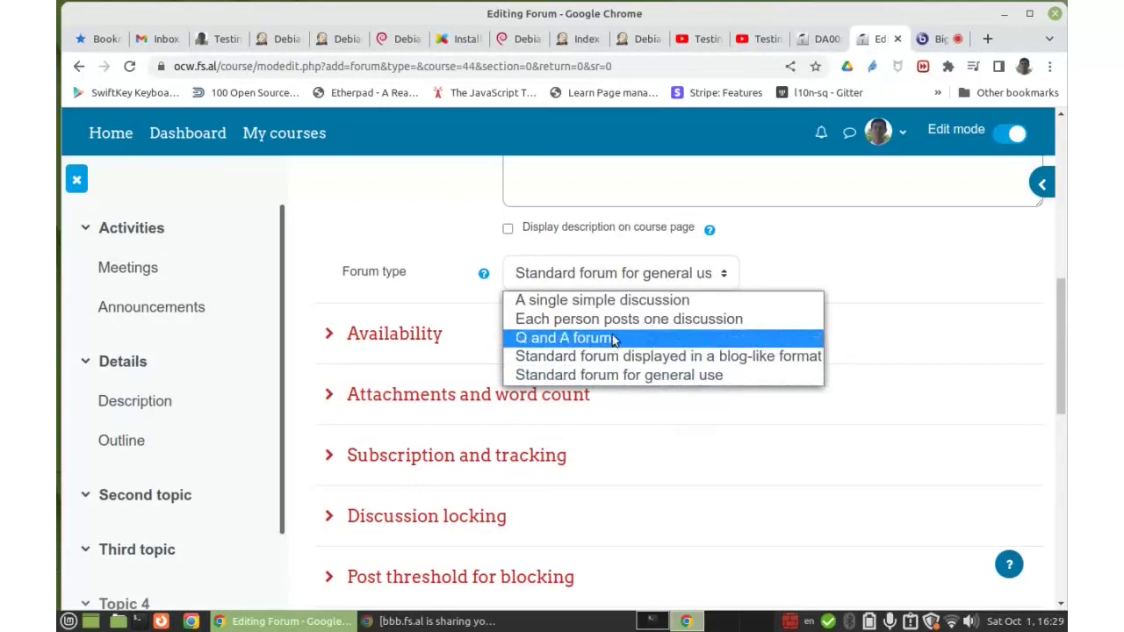
click(853, 259)
click(654, 275)
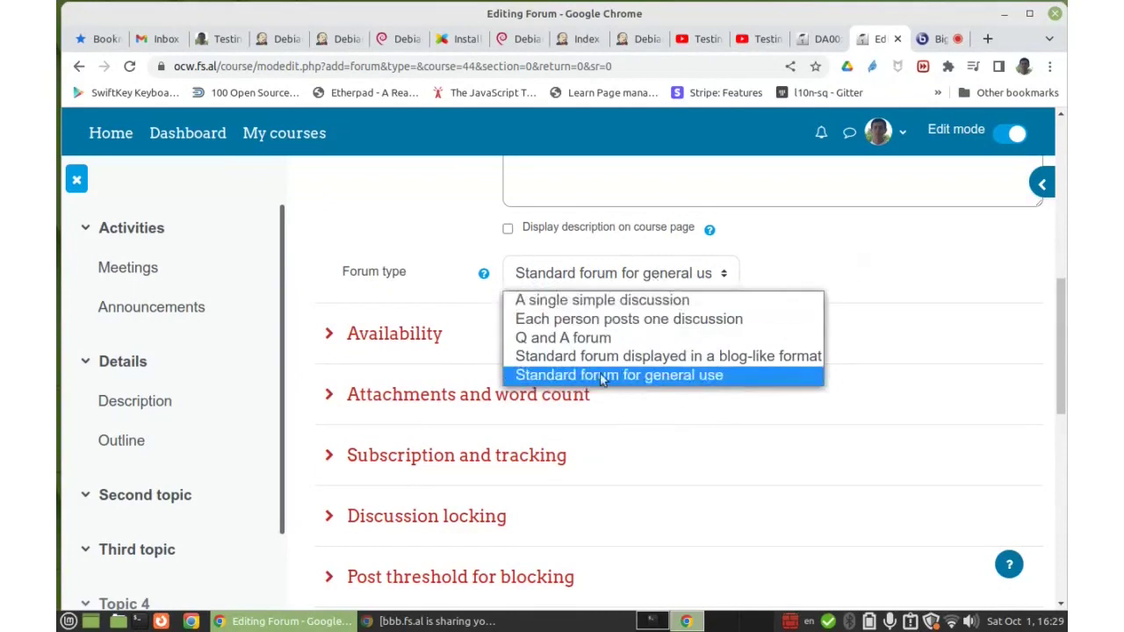
click(830, 261)
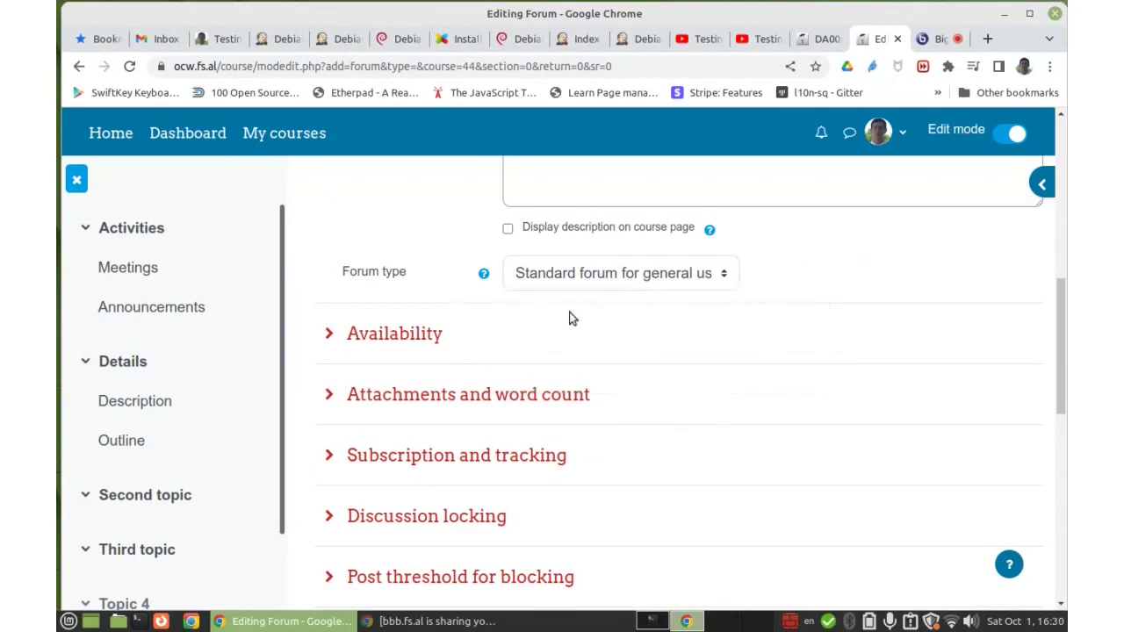
scroll(456, 334, down, 3)
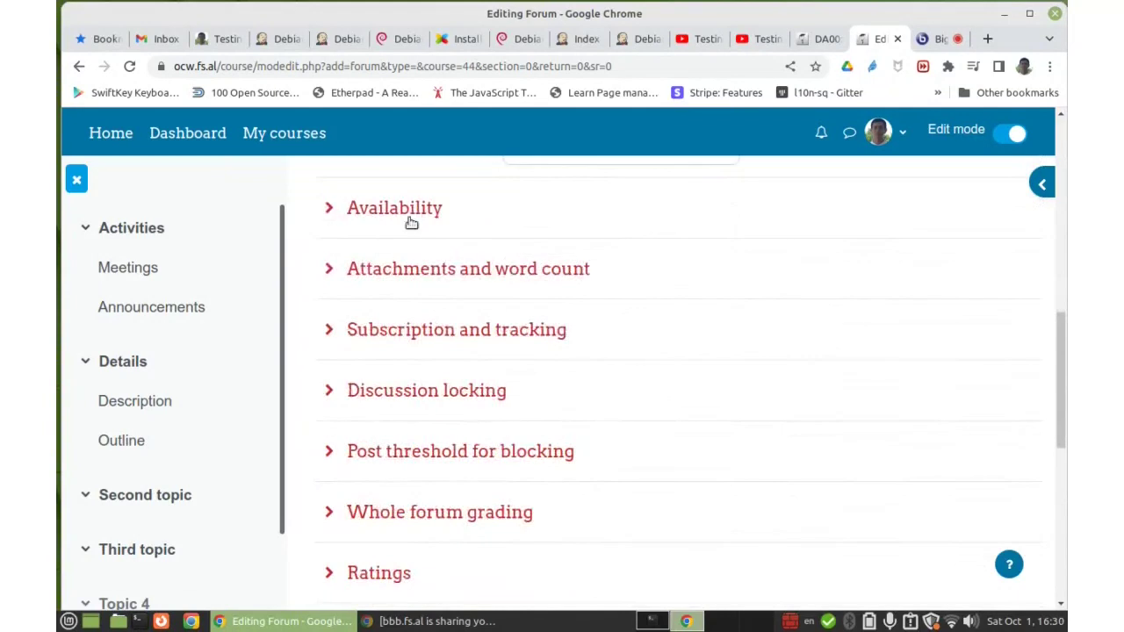
click(414, 211)
click(414, 215)
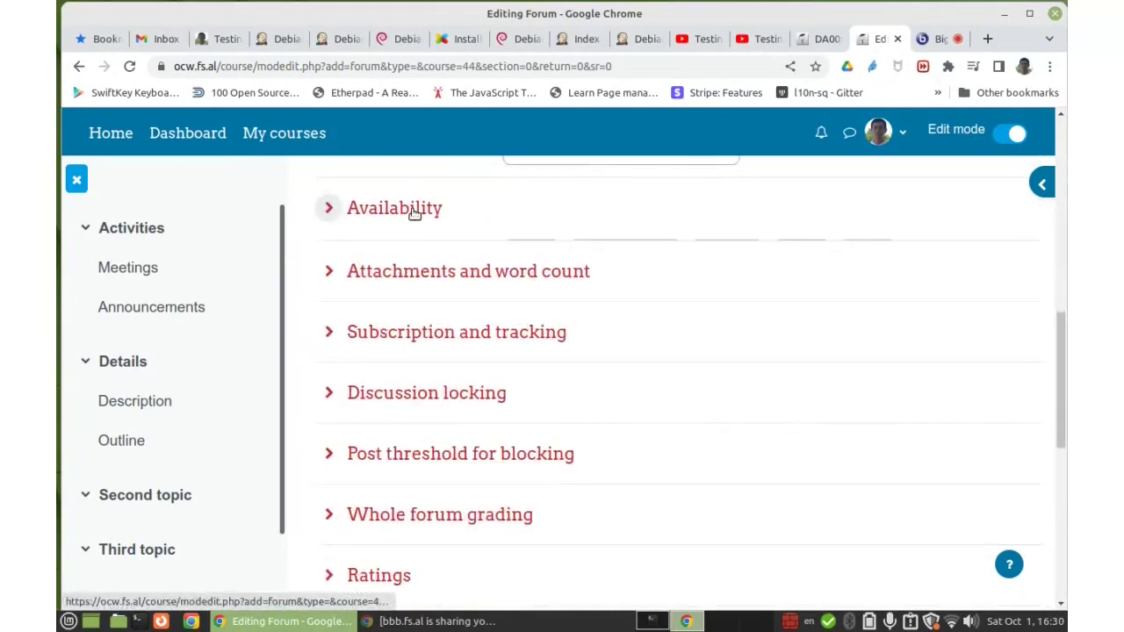
- Set the maximum attachment size of the Discussions forum to 1 MB under Attachments and word count
click(424, 277)
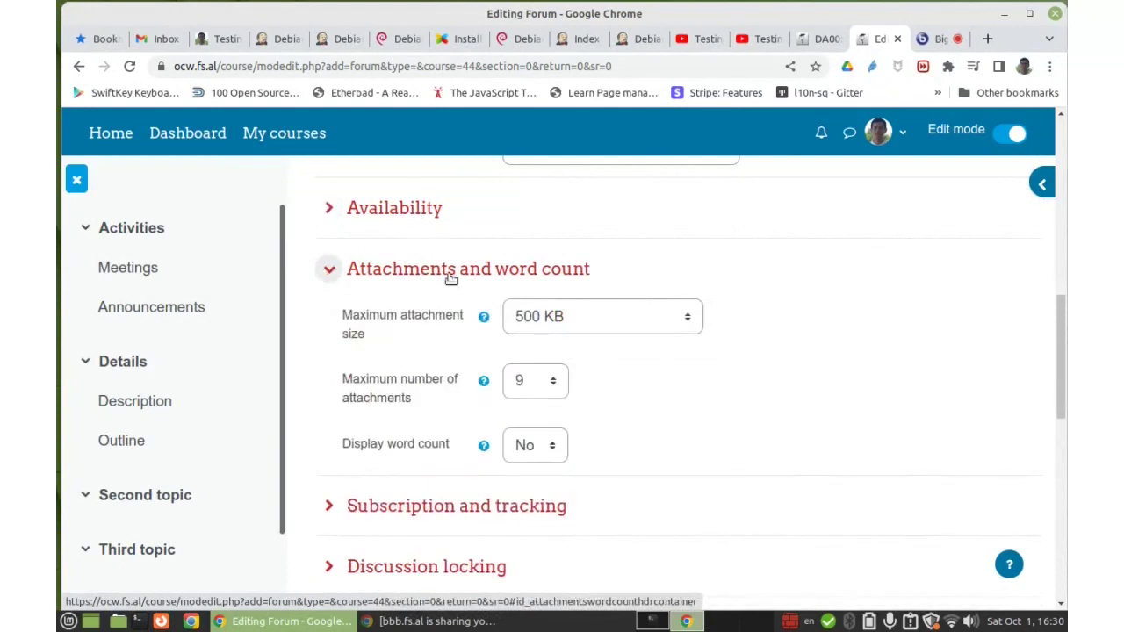
click(570, 317)
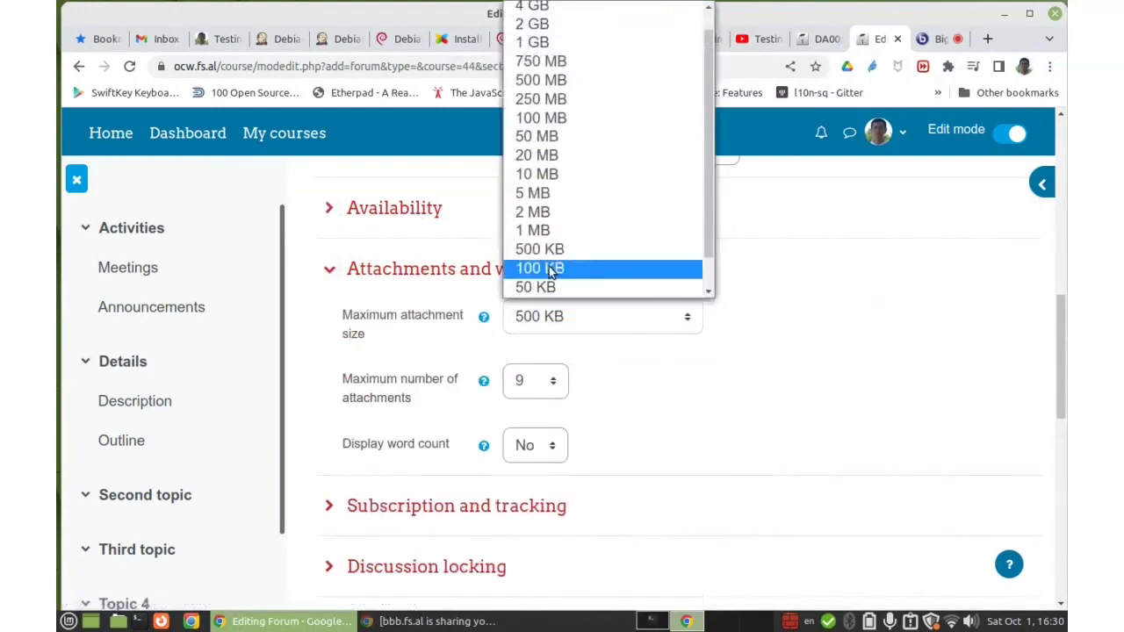
click(558, 232)
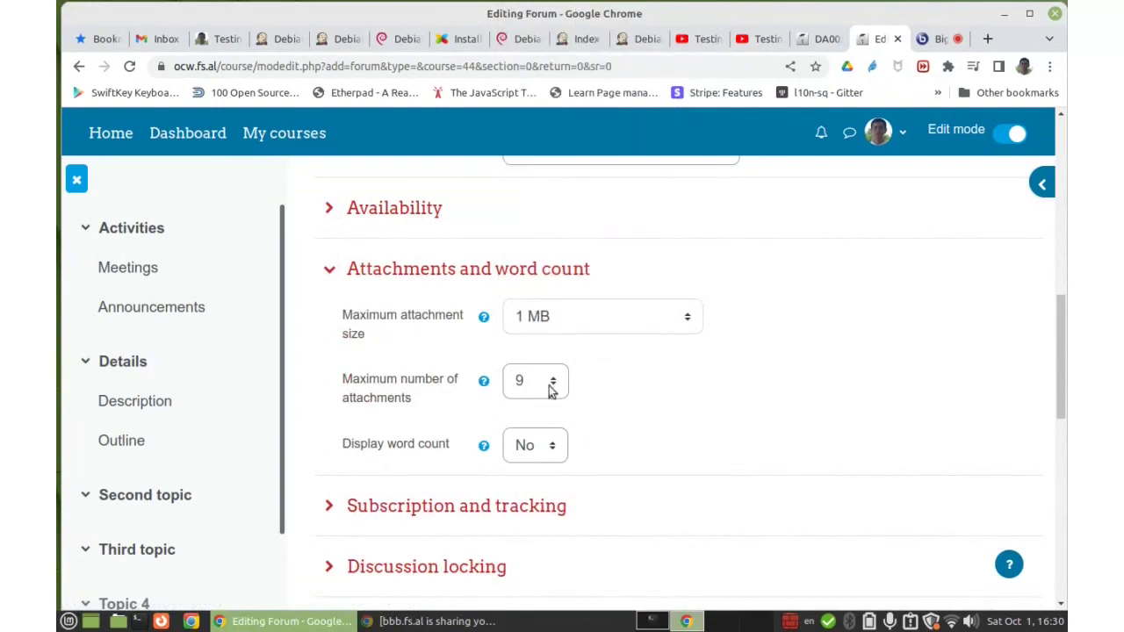
- Set the forum's subscription mode to Auto subscription and look over the list of subscription modes again
scroll(615, 378, down, 3)
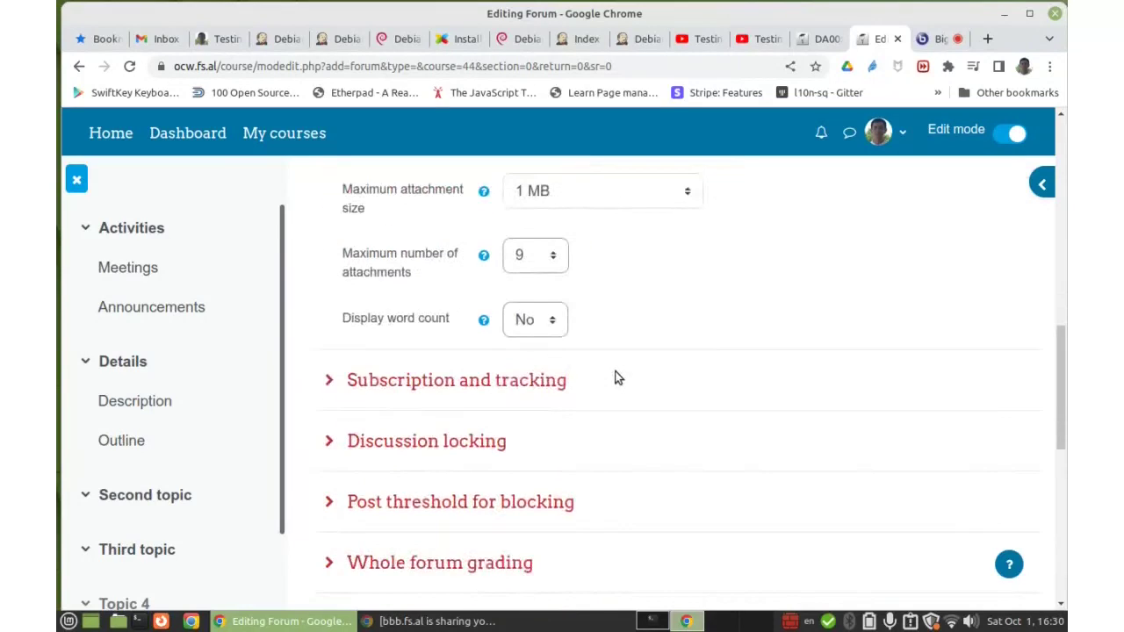
scroll(615, 377, down, 3)
click(479, 255)
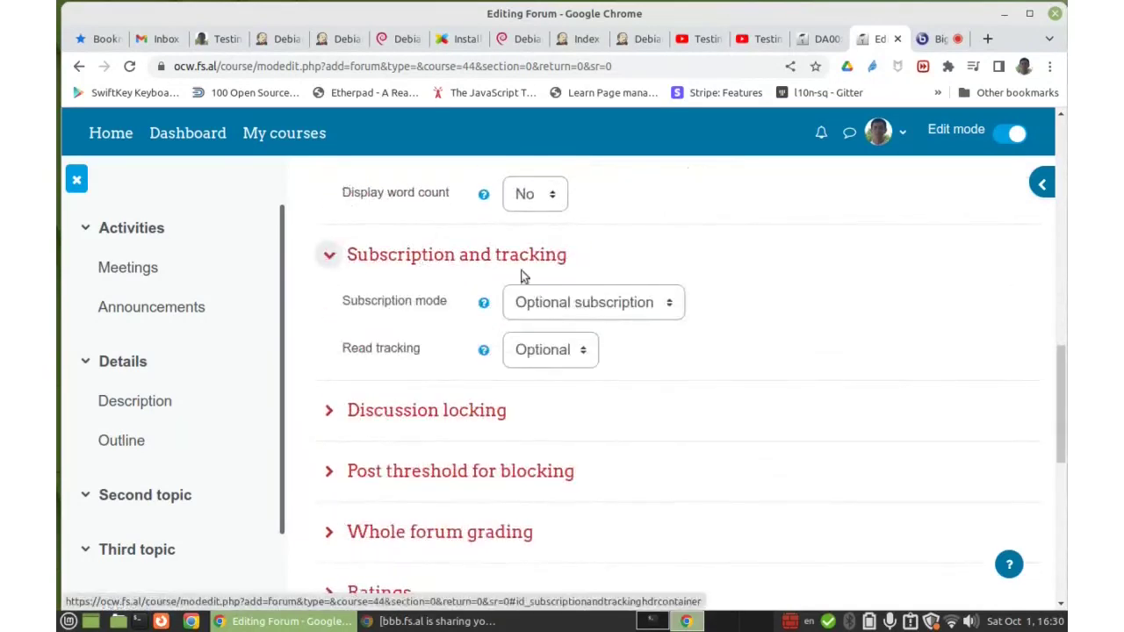
click(551, 304)
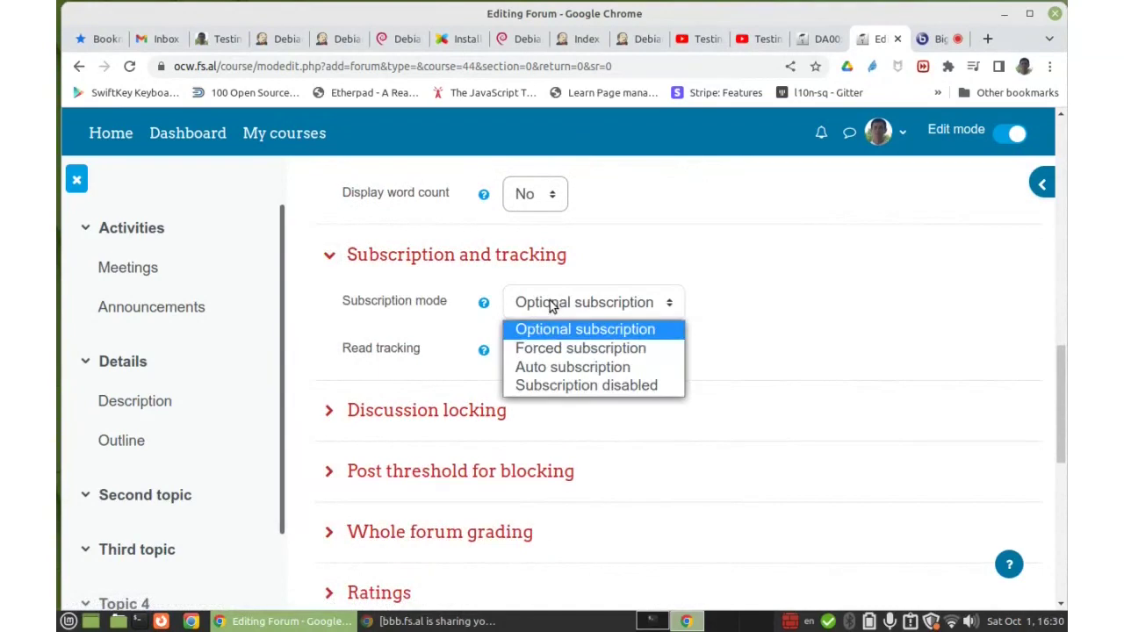
click(573, 369)
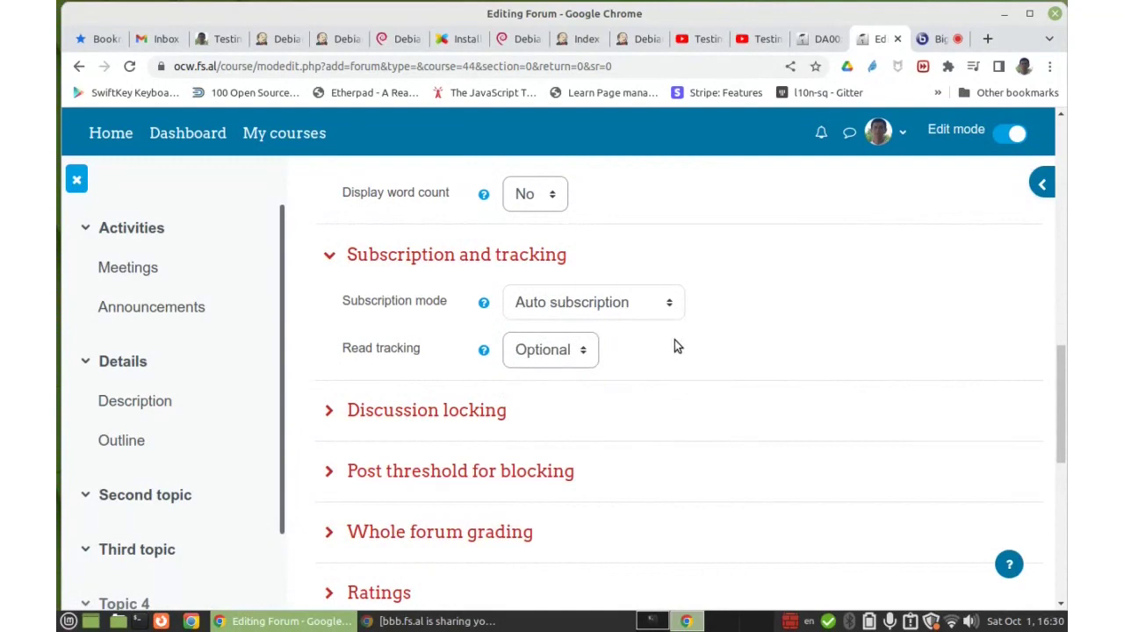
click(619, 310)
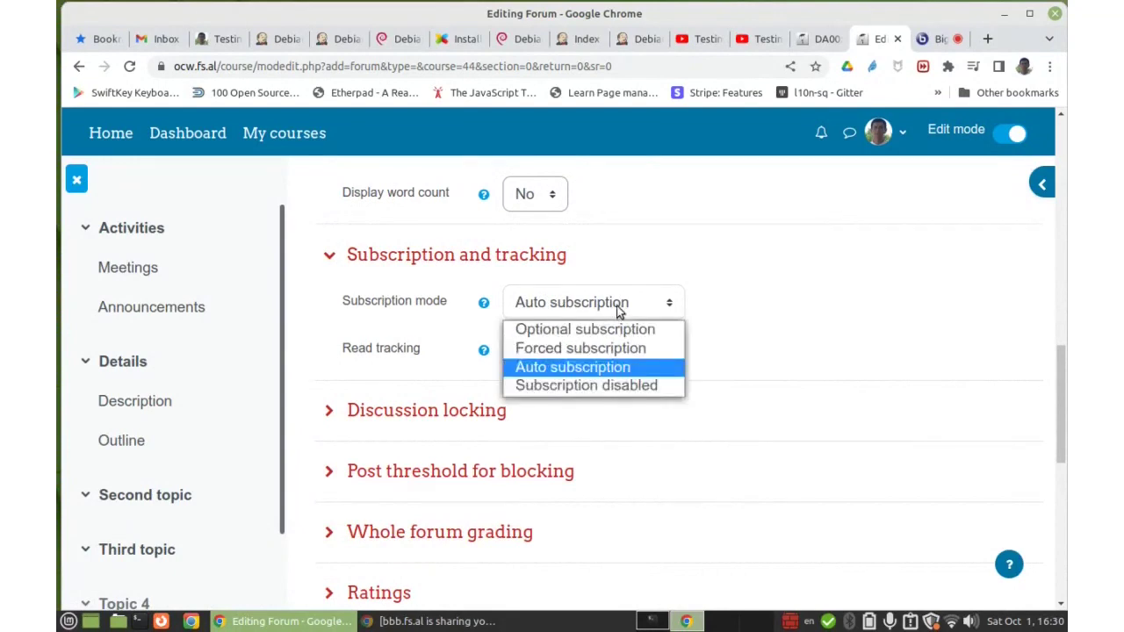
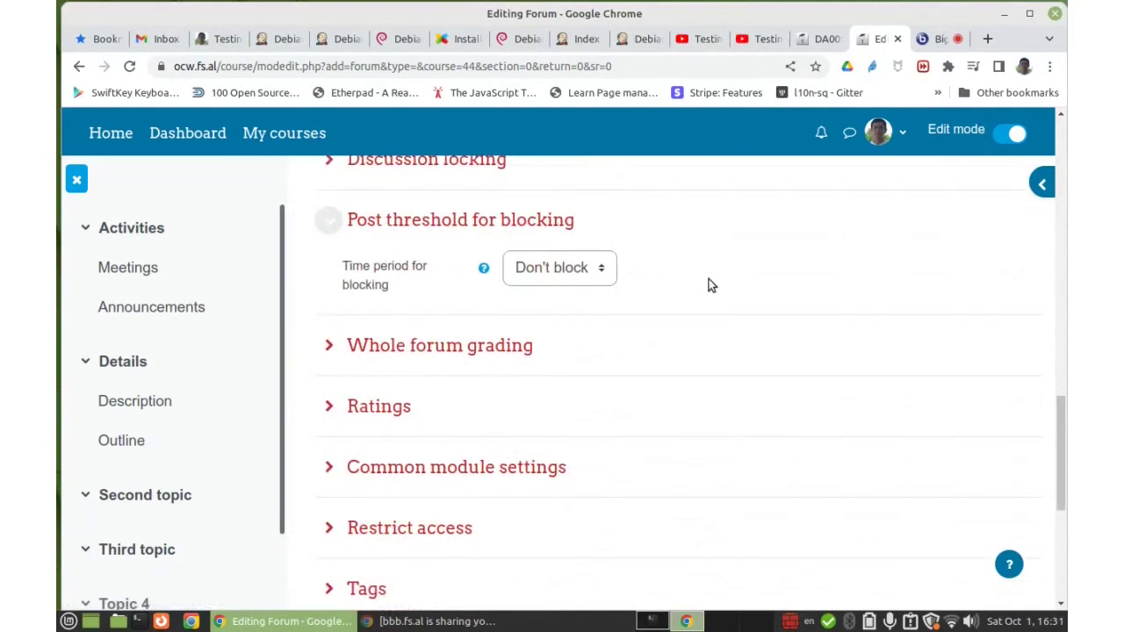
- Review the new forum's Whole forum grading and Ratings sections, leaving these and Post threshold for blocking collapsed
click(534, 230)
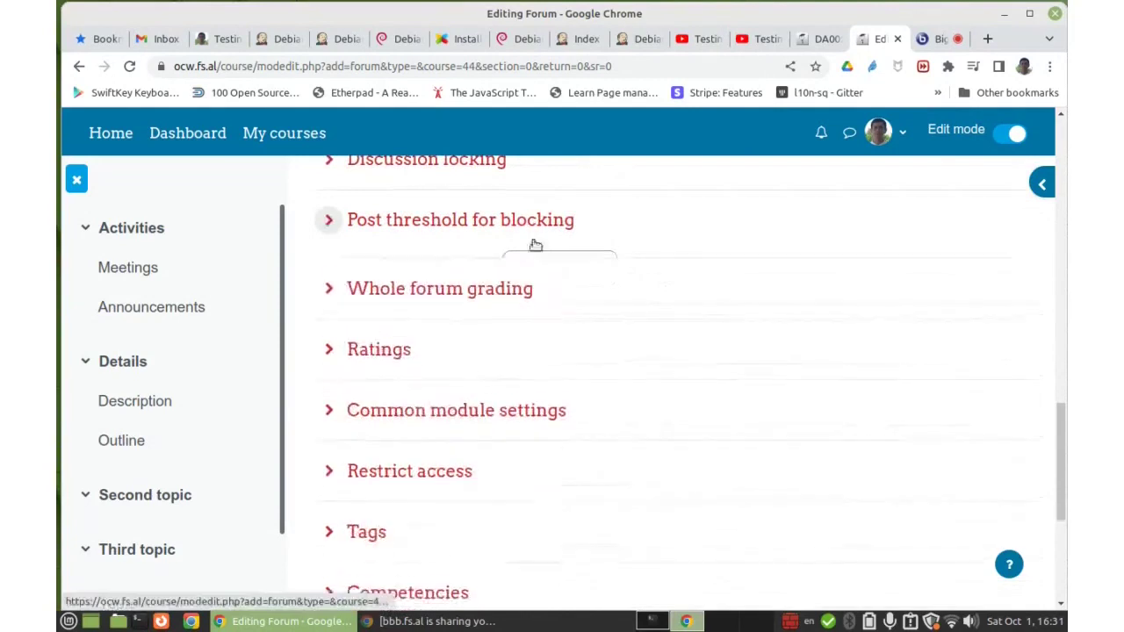
click(490, 284)
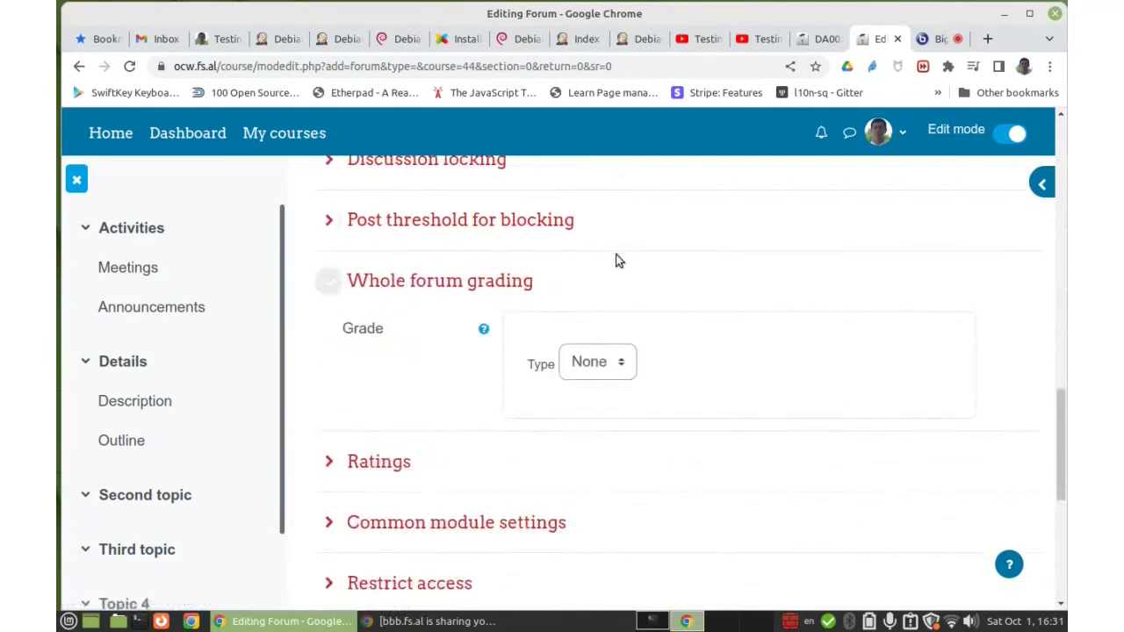
click(494, 287)
scroll(424, 246, down, 3)
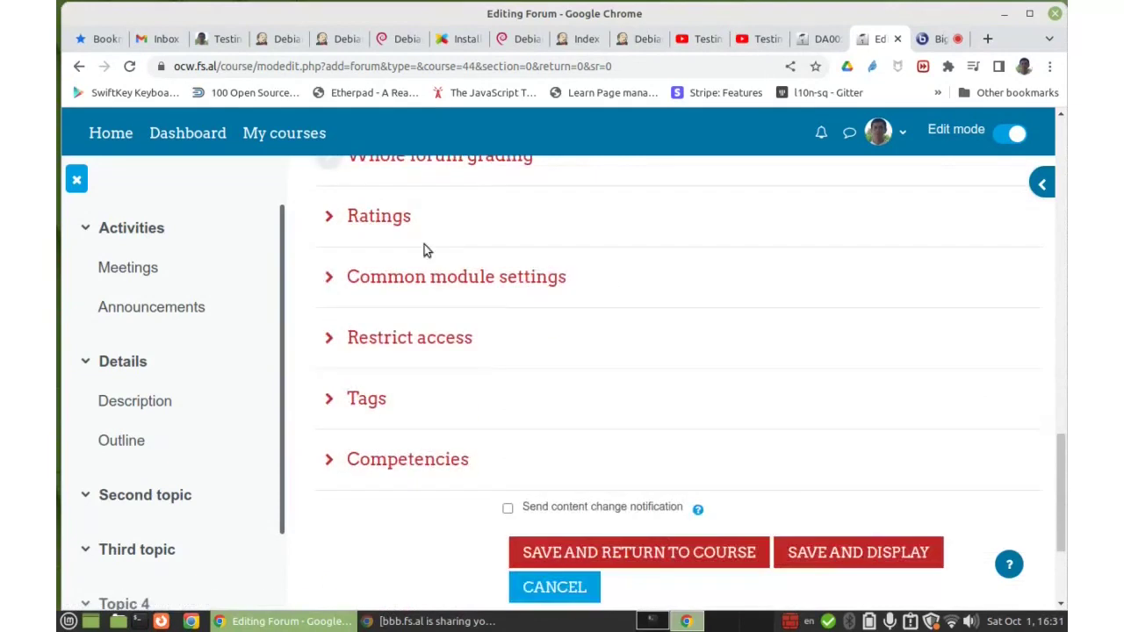
click(399, 225)
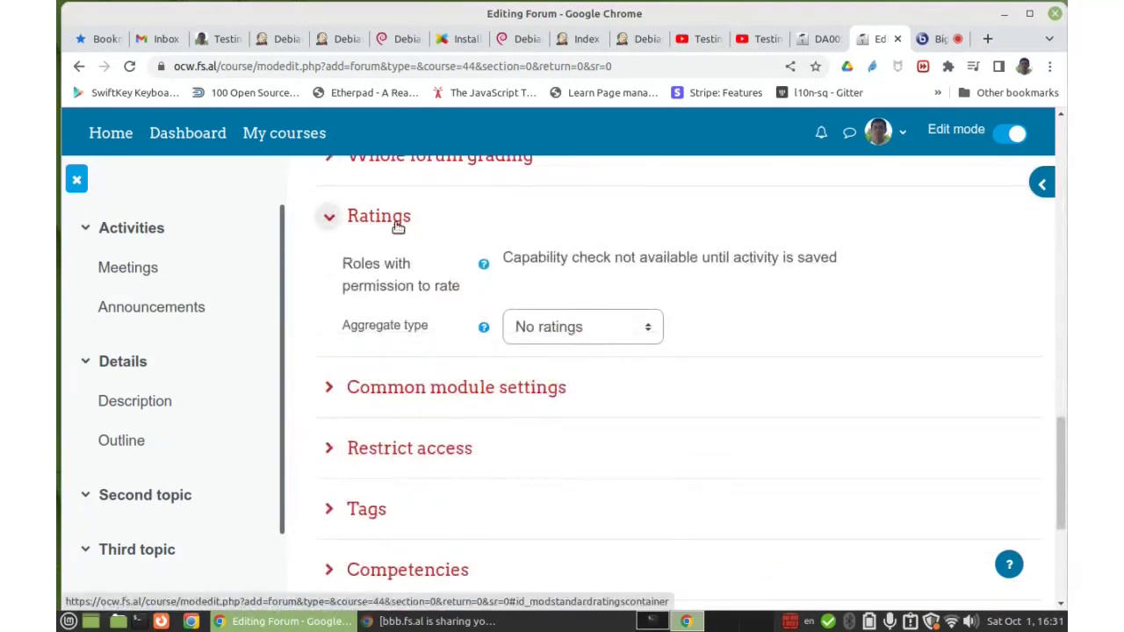
click(397, 226)
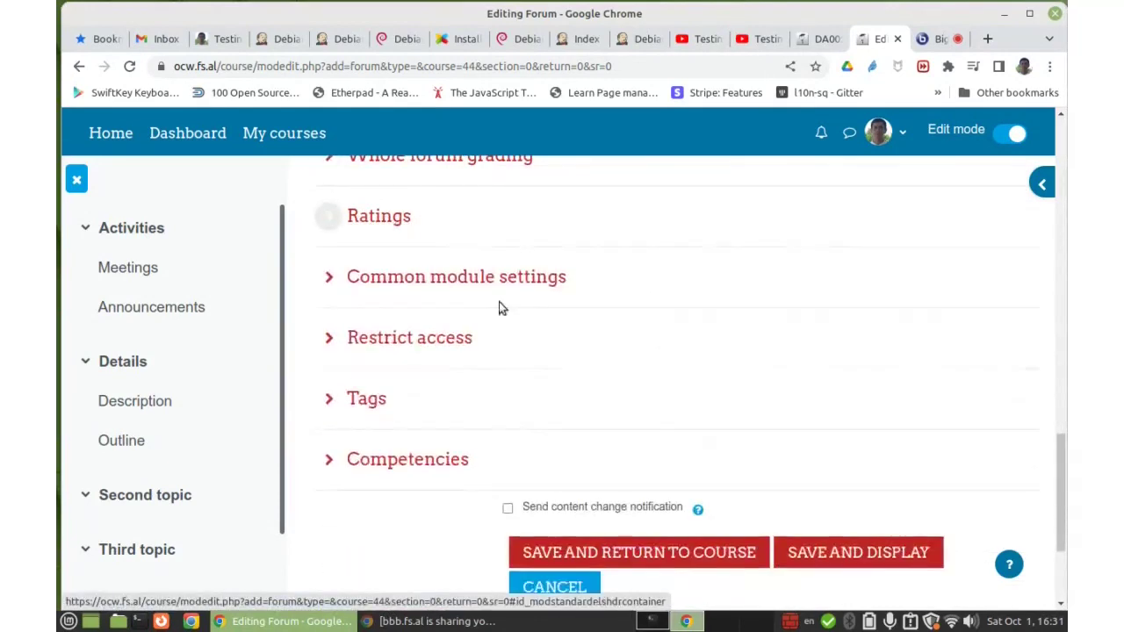
- Review the Common module settings and Restrict access sections of the new forum, collapsing each one again
click(501, 277)
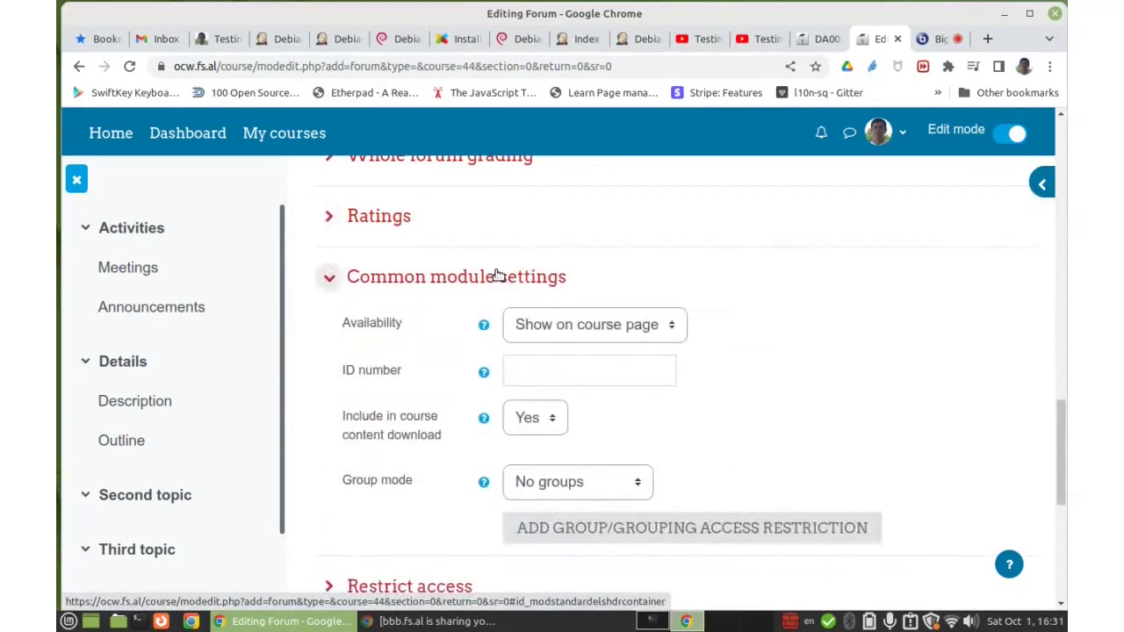
click(494, 272)
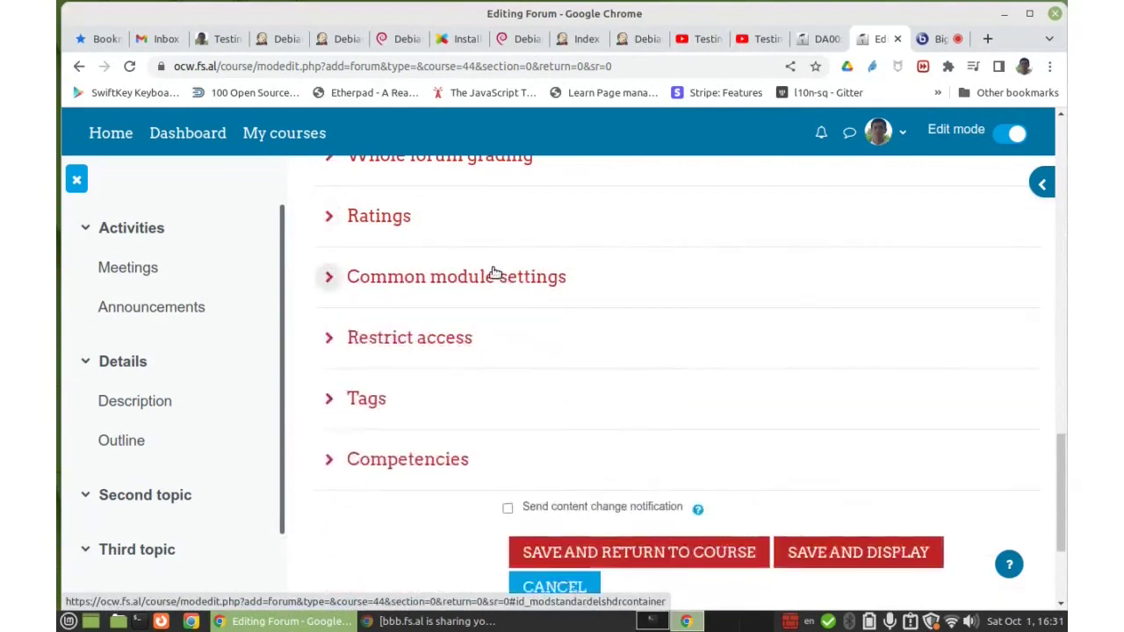
scroll(527, 281, down, 2)
click(456, 261)
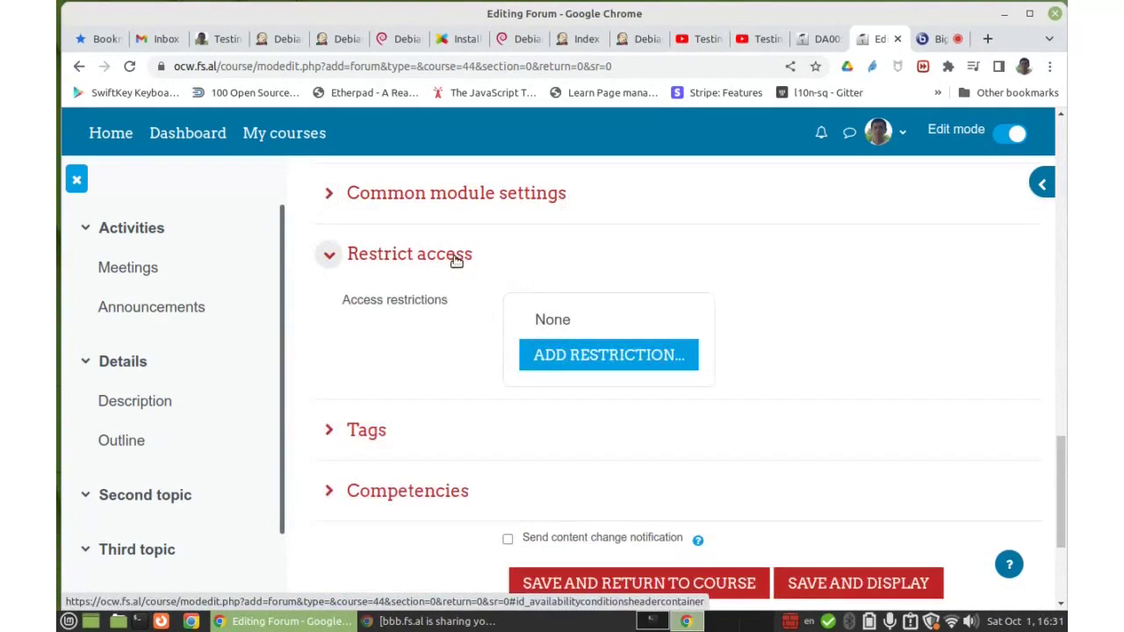
click(456, 261)
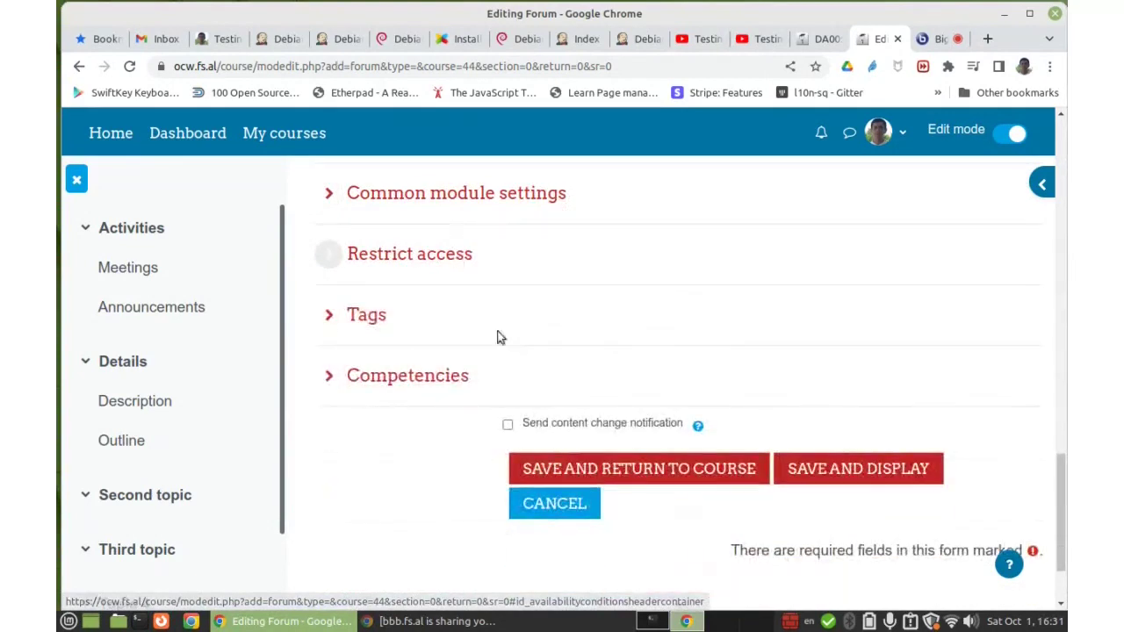
- Save the new forum, returning to the course page, and open the Discussions forum from there
click(634, 472)
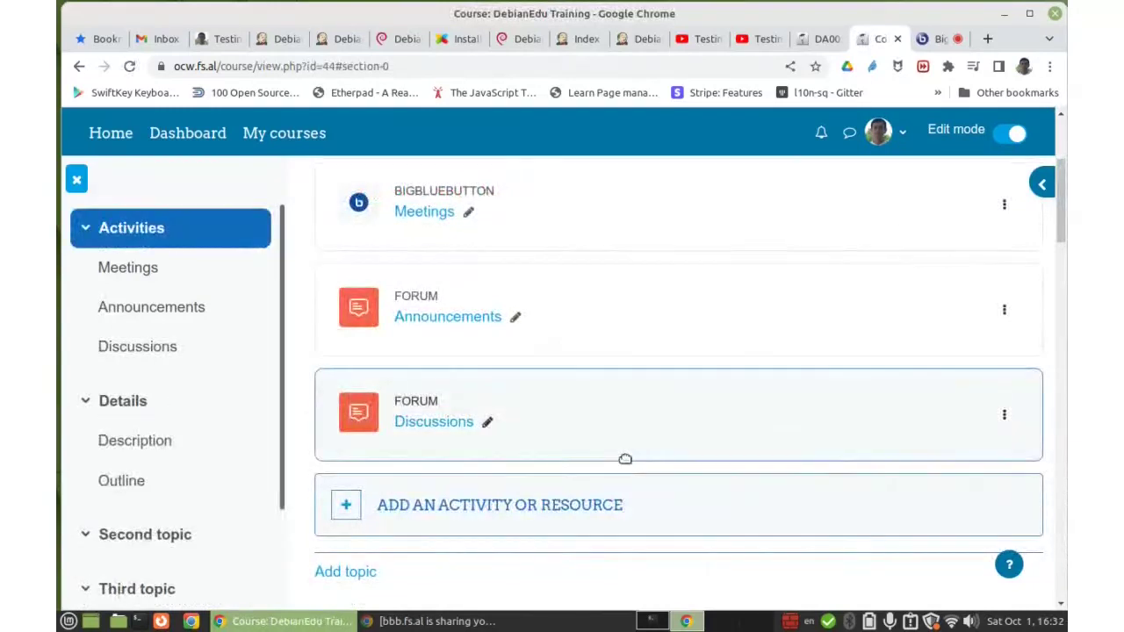
click(430, 423)
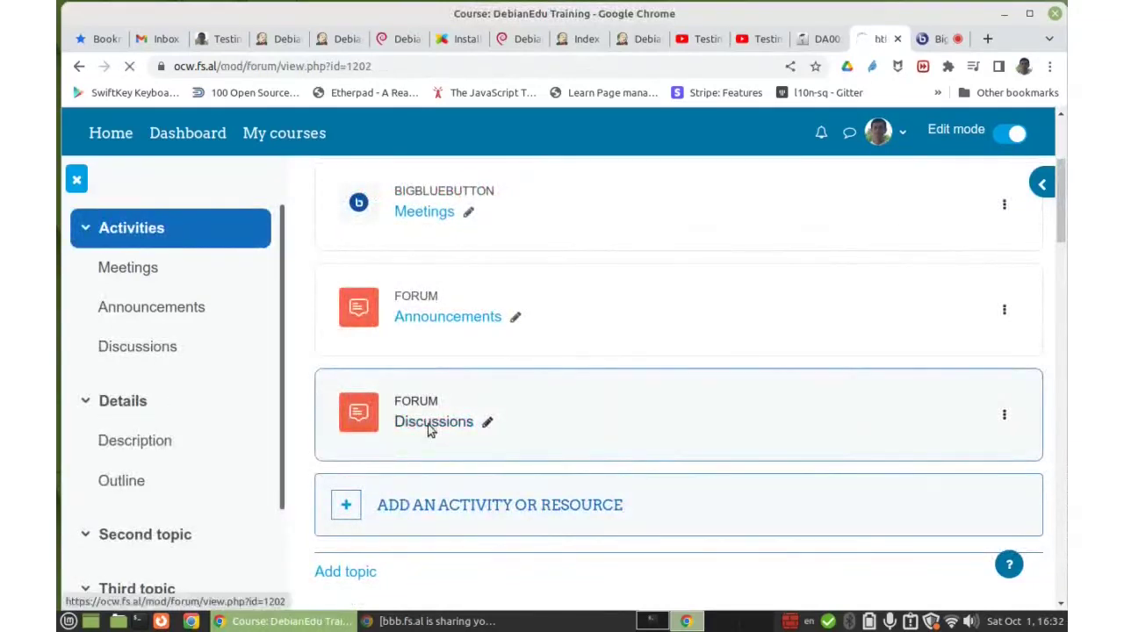
scroll(590, 377, down, 2)
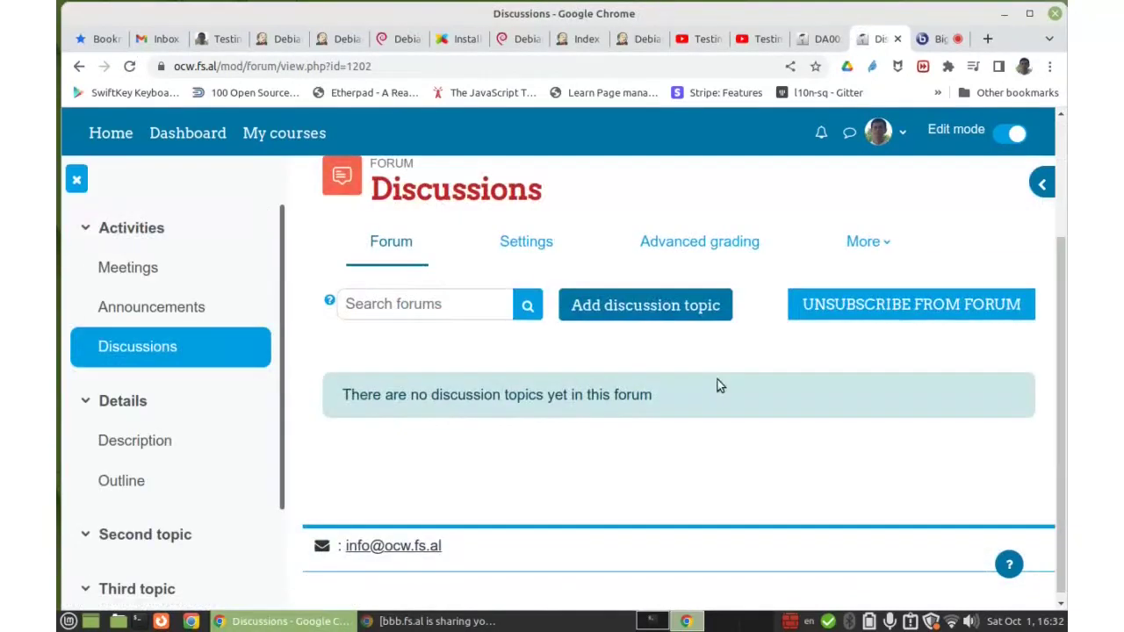
- Post a new discussion topic with the subject "Testing discussions" and the message "This is a test message."
click(627, 315)
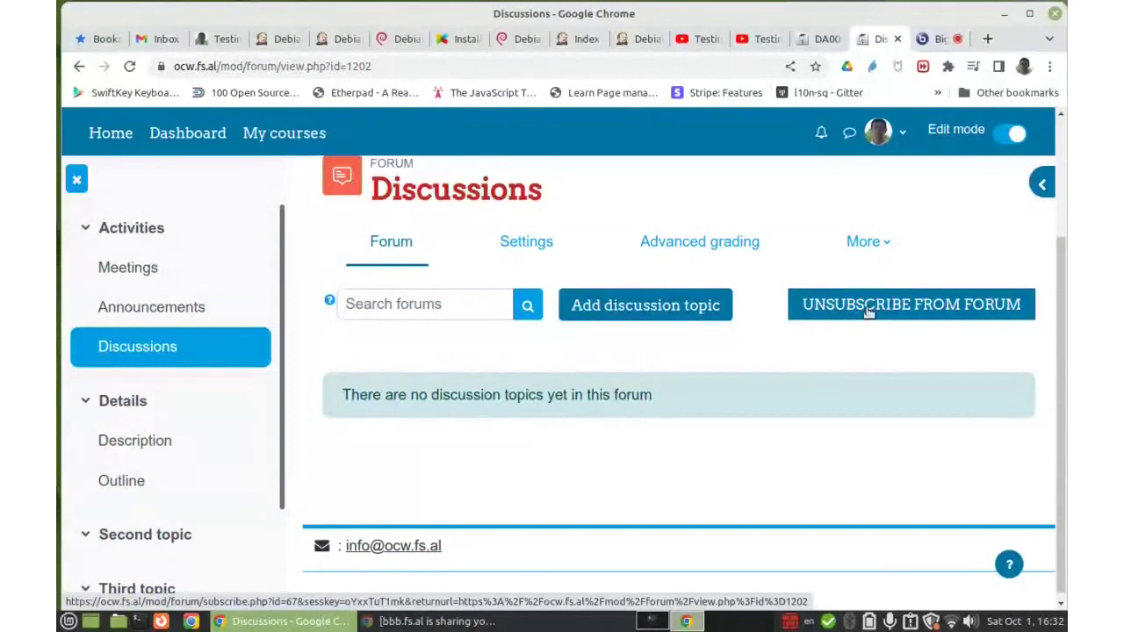
click(610, 309)
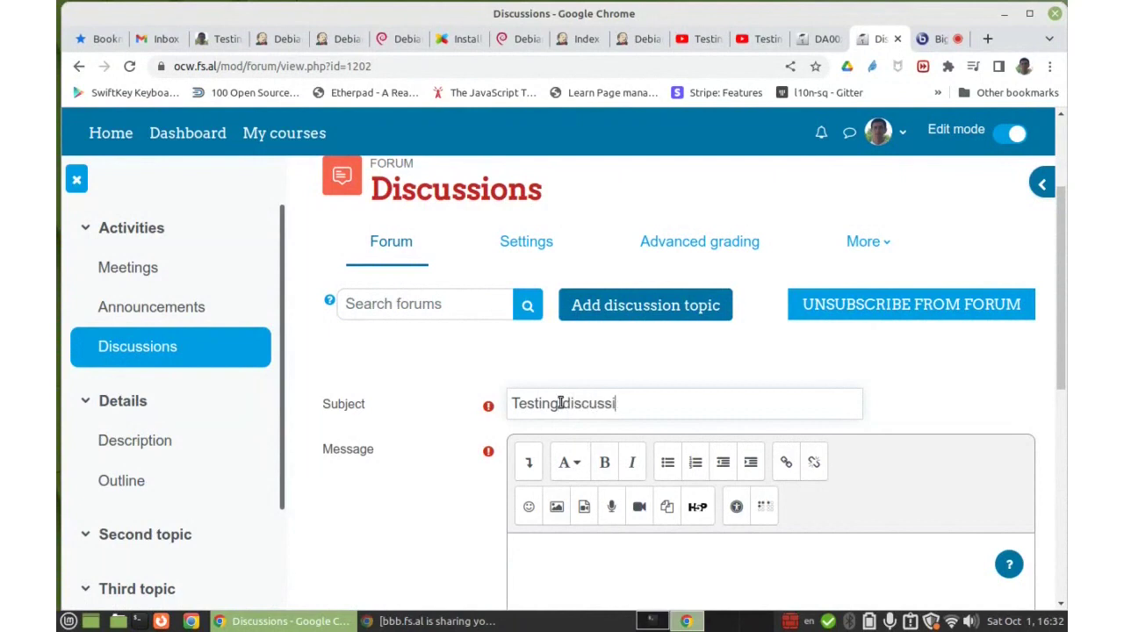
scroll(498, 502, down, 3)
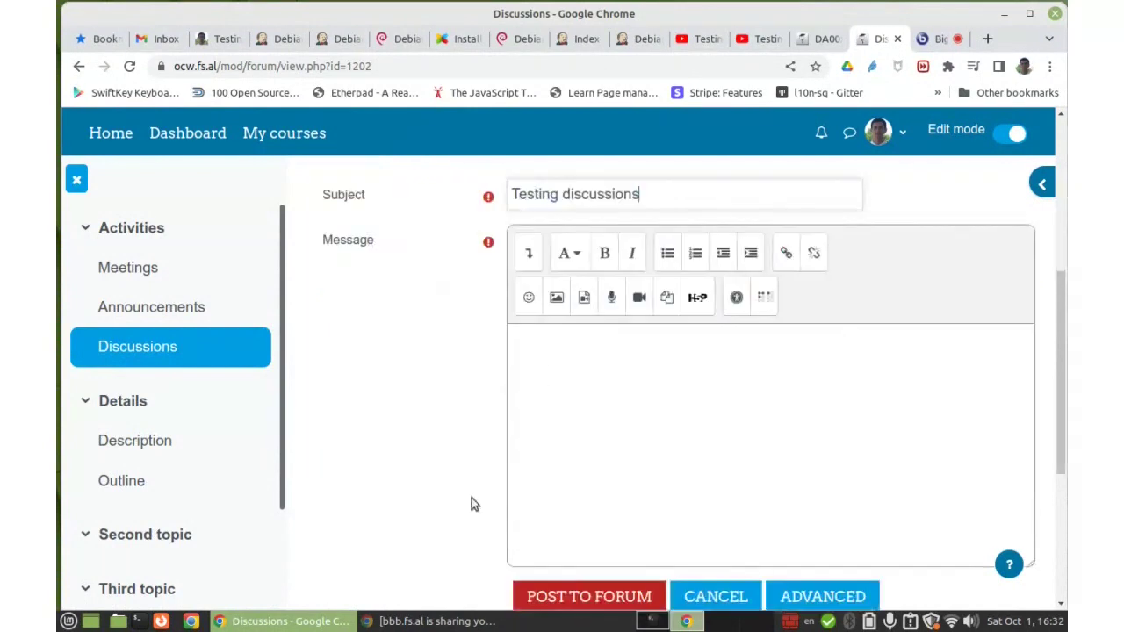
click(542, 357)
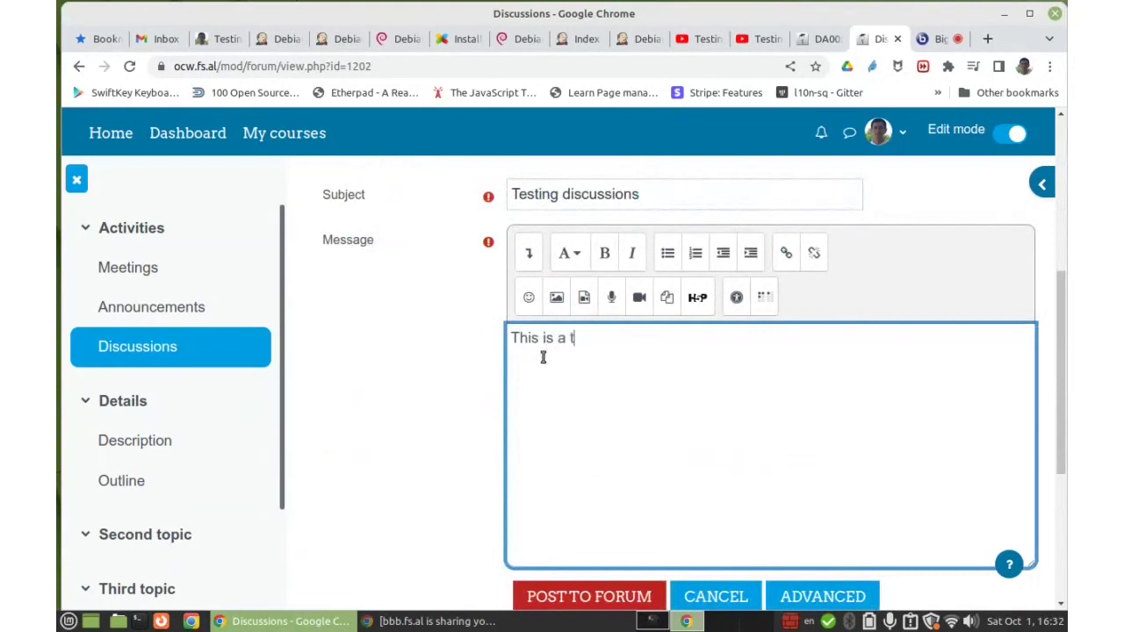
text(This is a test message.)
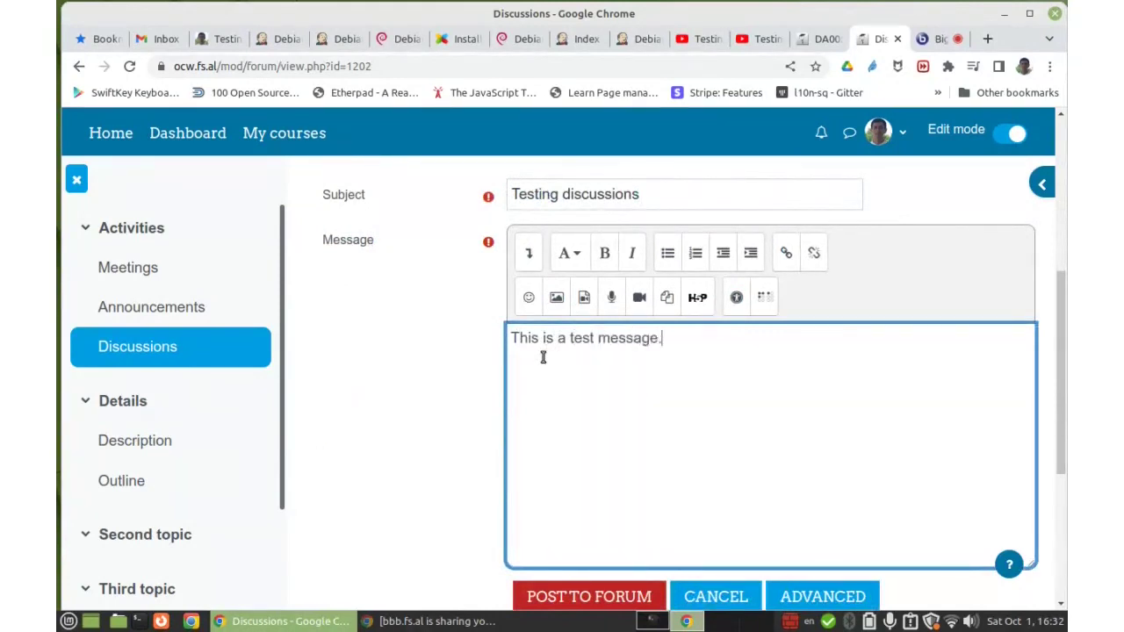
scroll(421, 404, down, 2)
click(579, 429)
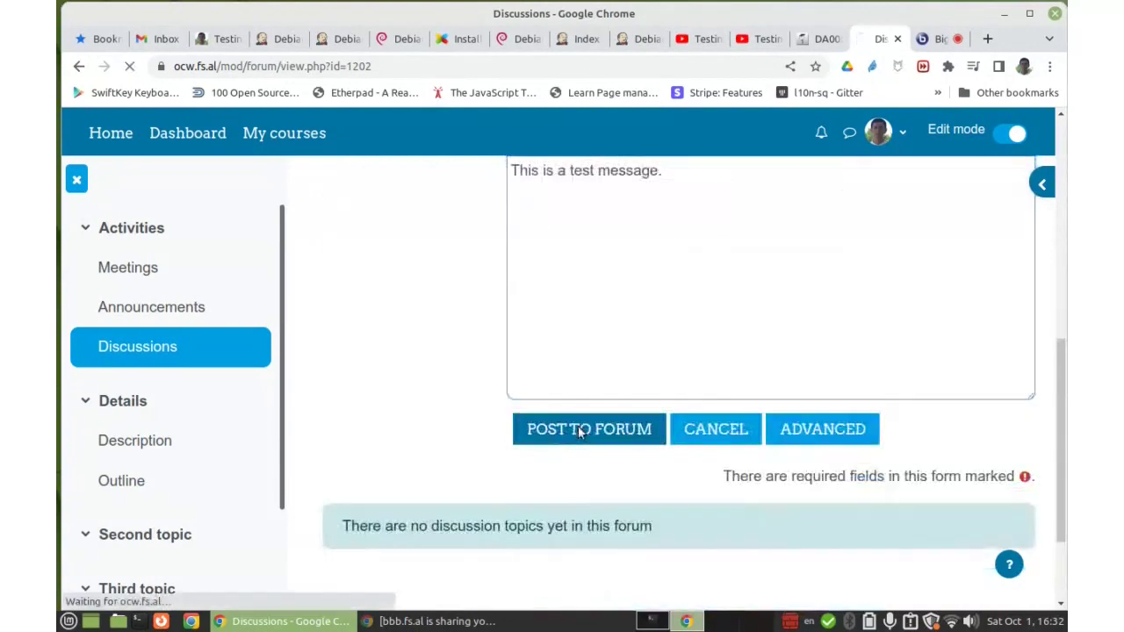
- Look over the forum's discussion list and read the notice about the time allowed for editing the post
scroll(567, 373, down, 4)
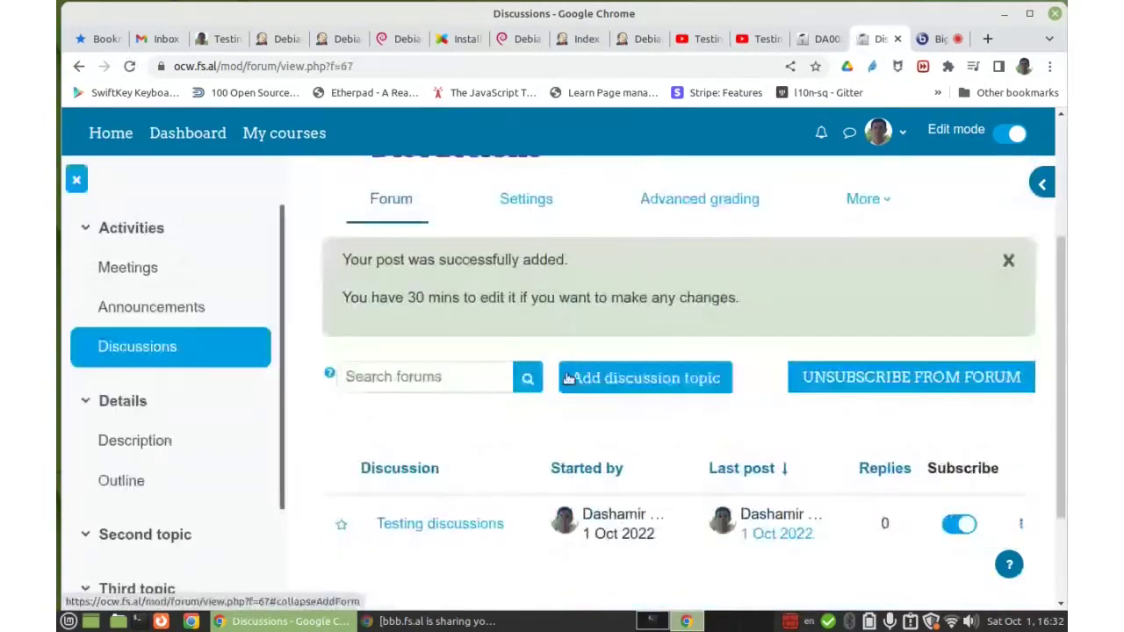
scroll(580, 395, down, 1)
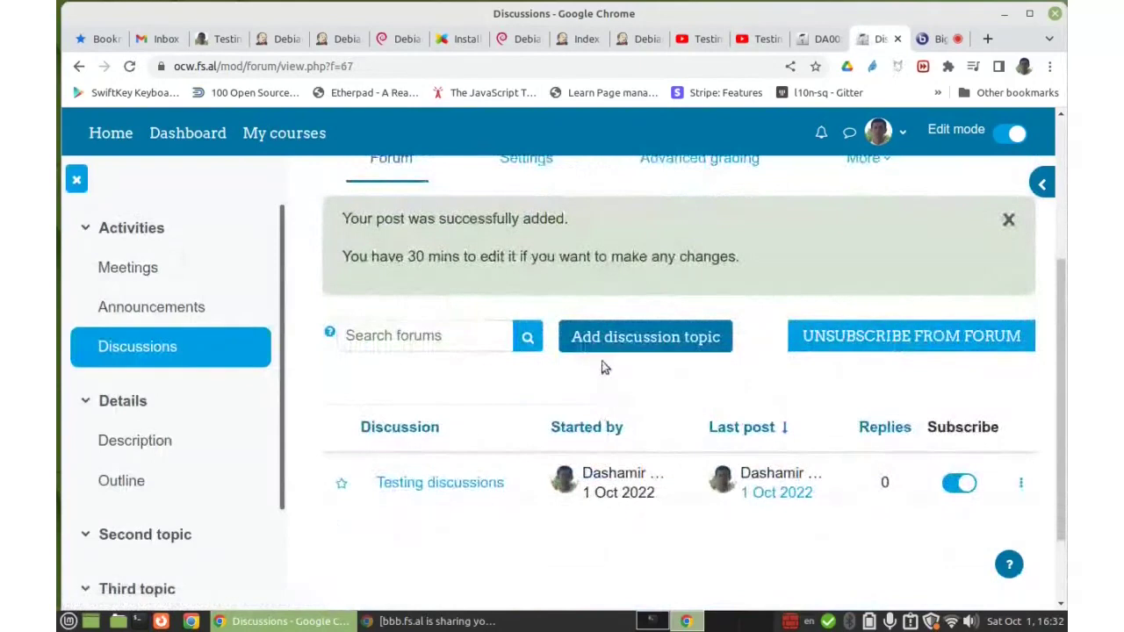
scroll(602, 386, down, 1)
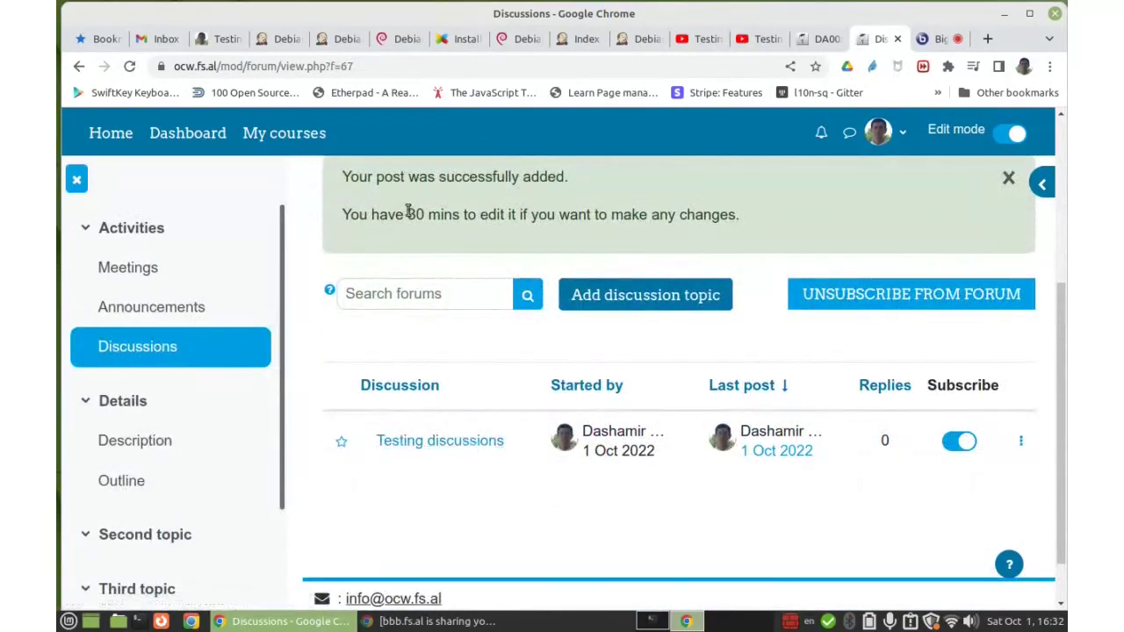
drag(408, 211, 457, 214)
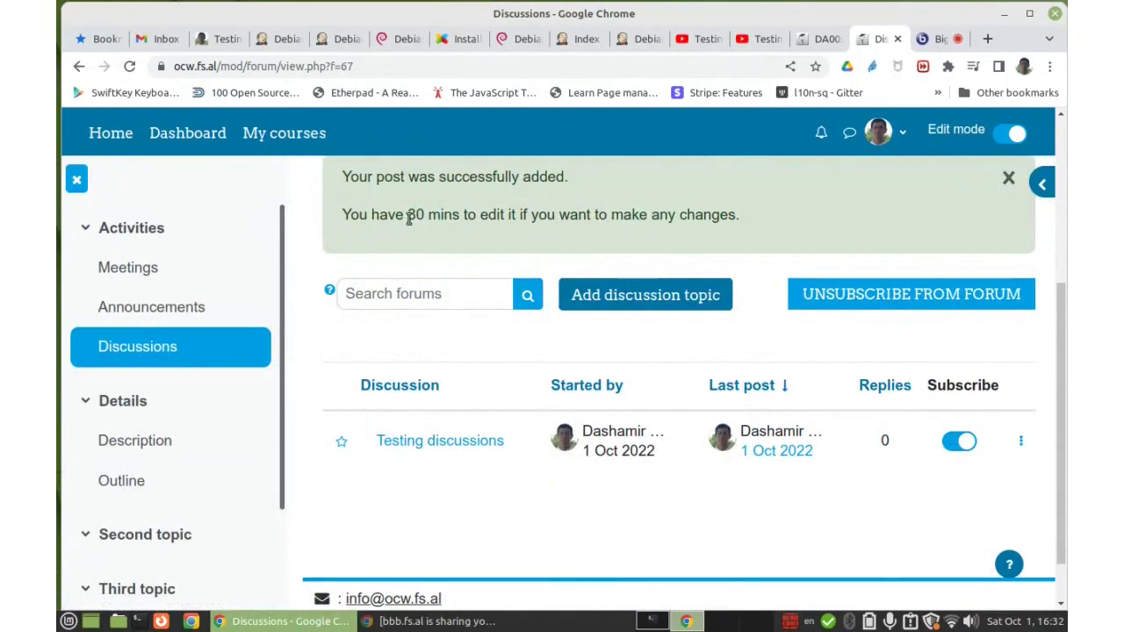
drag(408, 220, 458, 218)
click(457, 255)
- Edit the "Testing discussions" post so its message reads "This is a test message for the first discussion." and save it
click(451, 448)
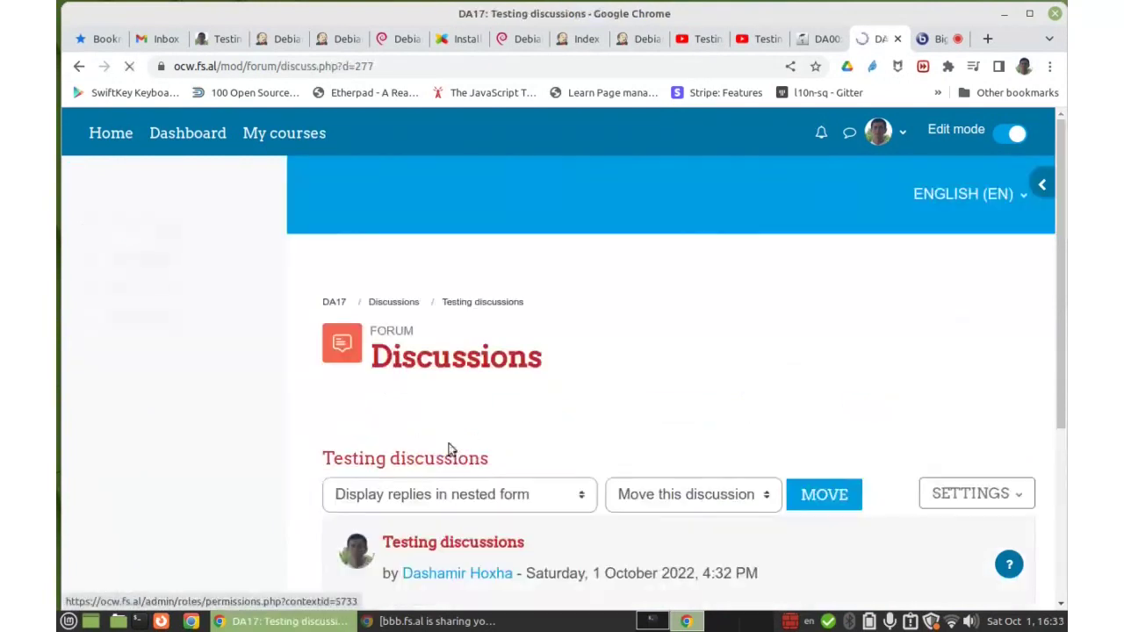
scroll(363, 444, down, 3)
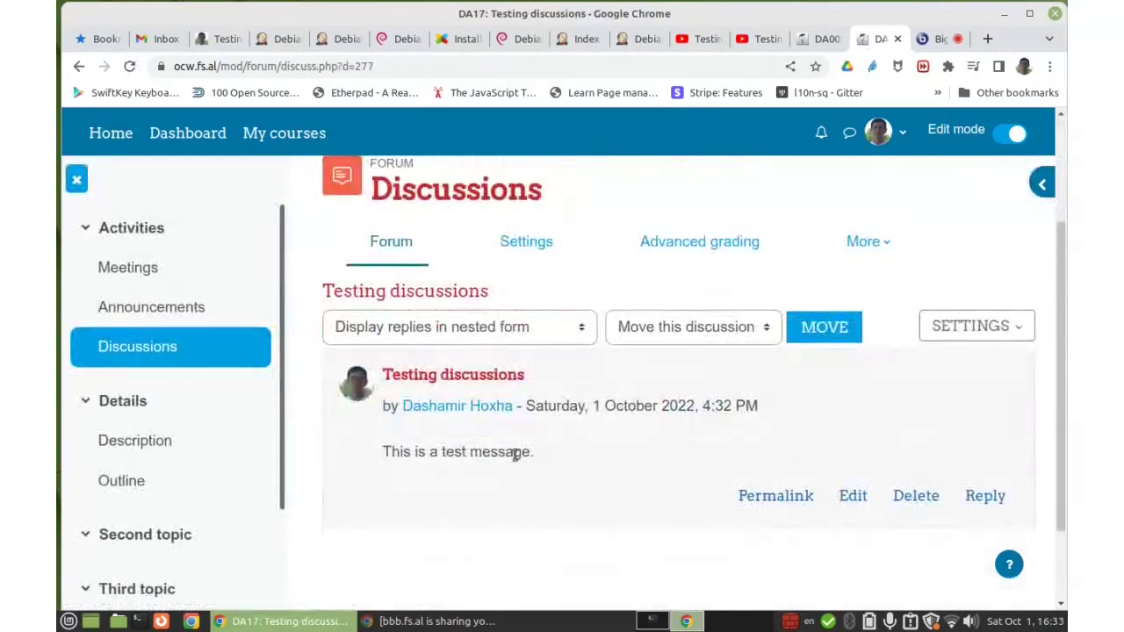
click(849, 498)
scroll(547, 371, down, 5)
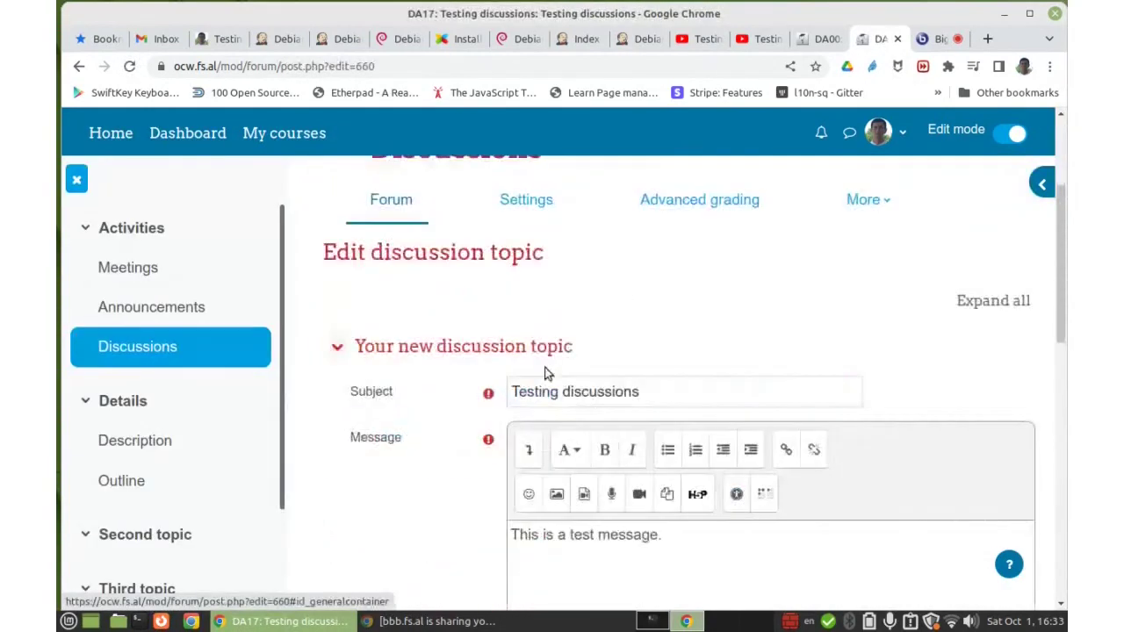
click(698, 326)
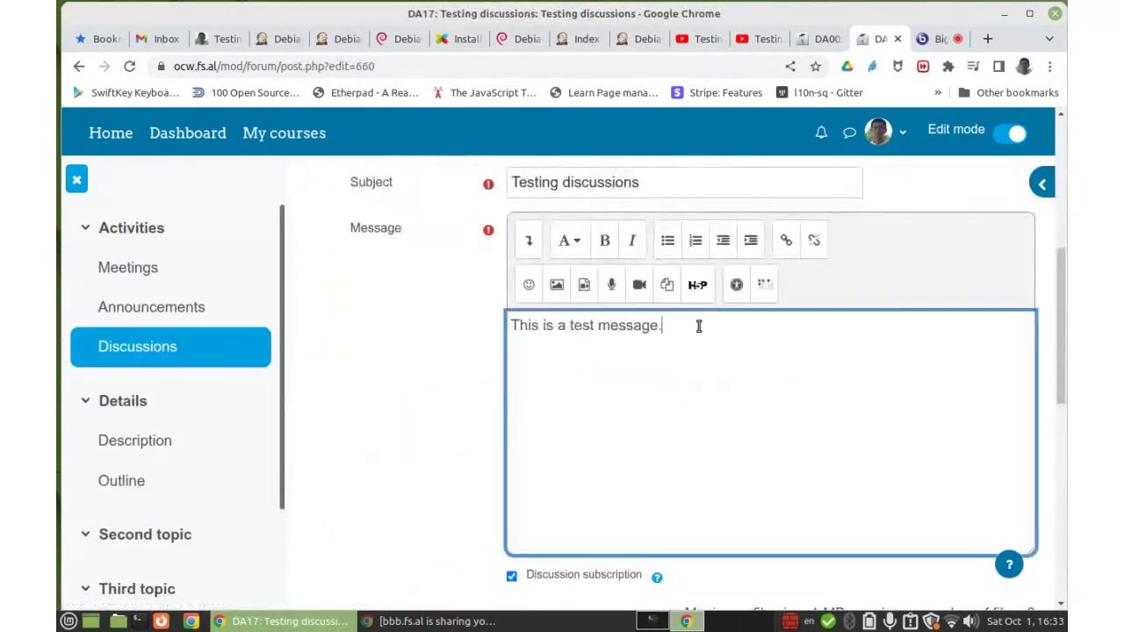
text(for the first discussion)
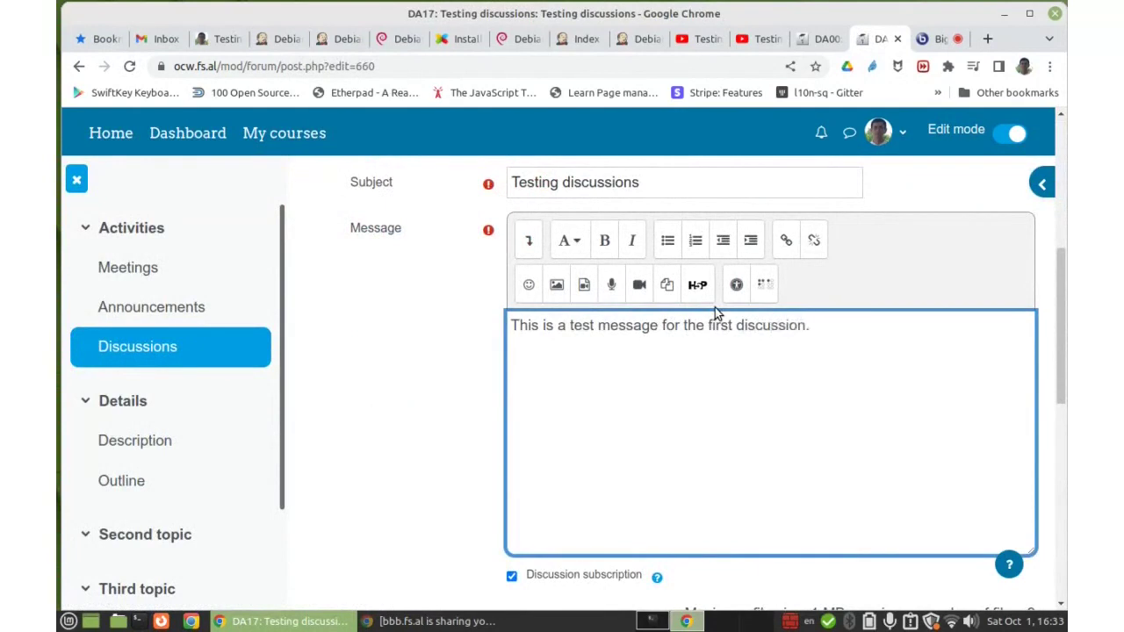
scroll(434, 407, down, 8)
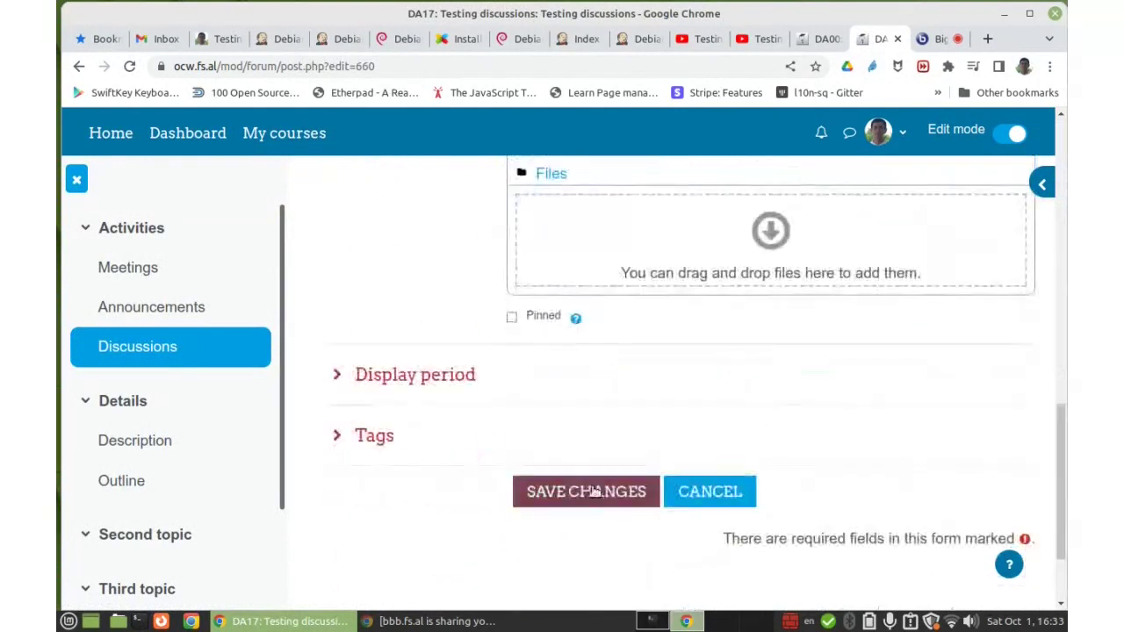
click(593, 498)
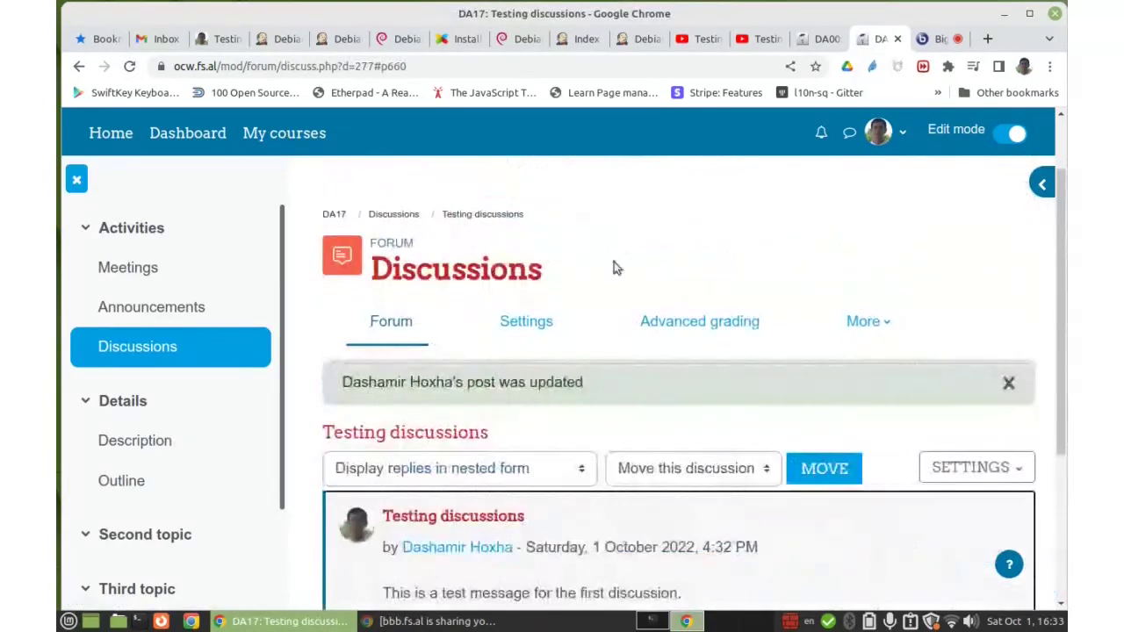
- Check the third meeting's task about the "Upcoming events" block on the Outline page and return to the discussion page
click(821, 38)
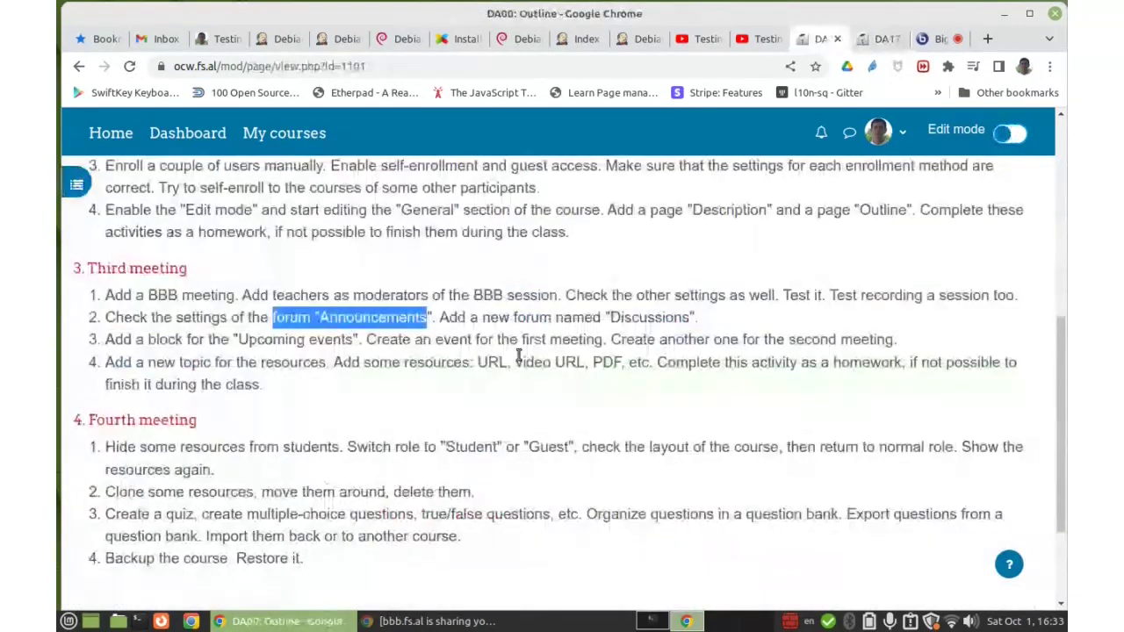
click(508, 360)
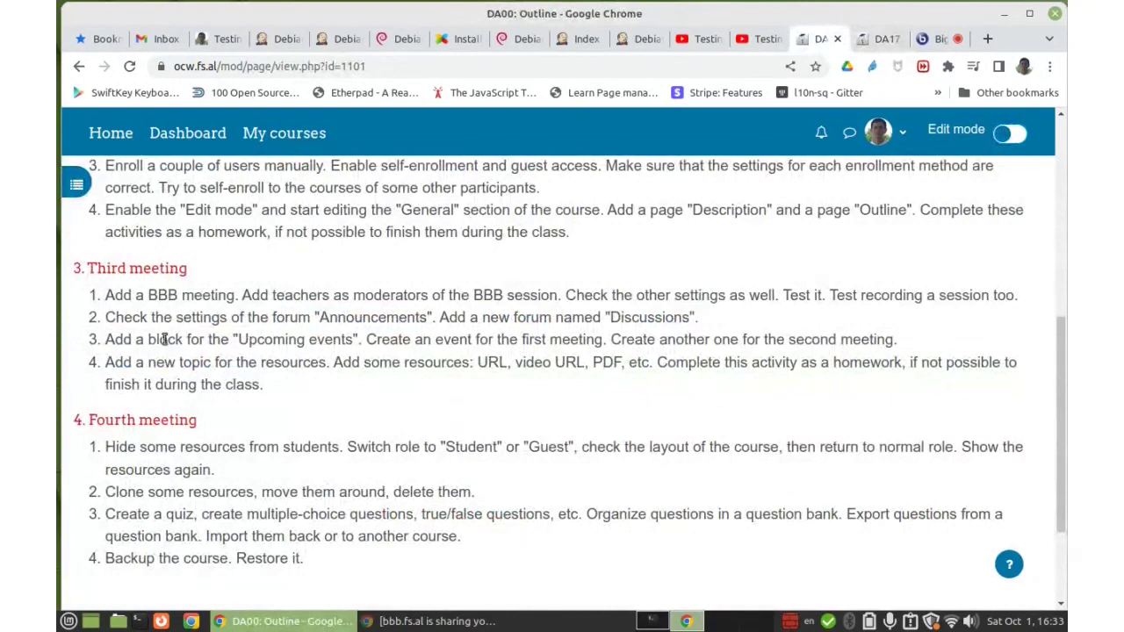
drag(142, 339, 361, 339)
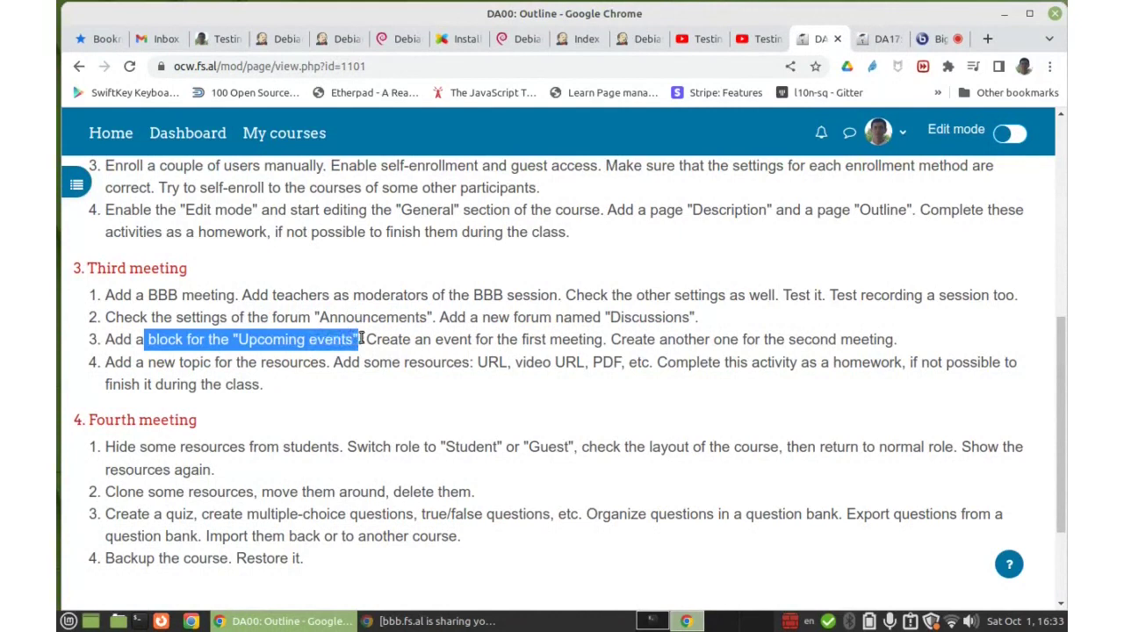
click(270, 345)
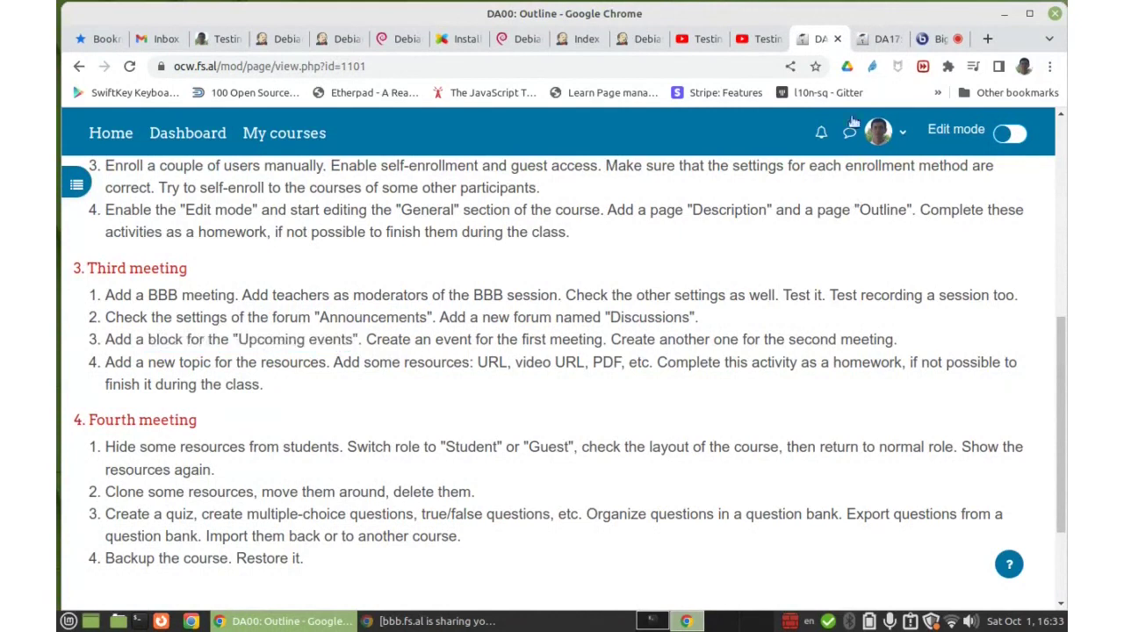
click(873, 46)
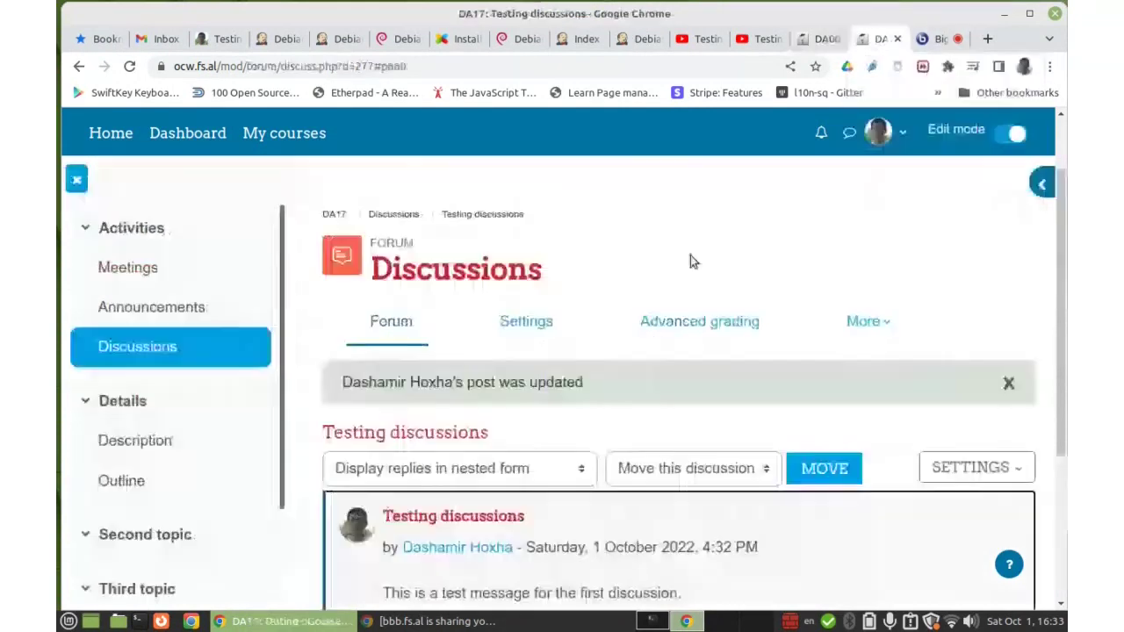
scroll(614, 387, down, 1)
scroll(603, 373, up, 2)
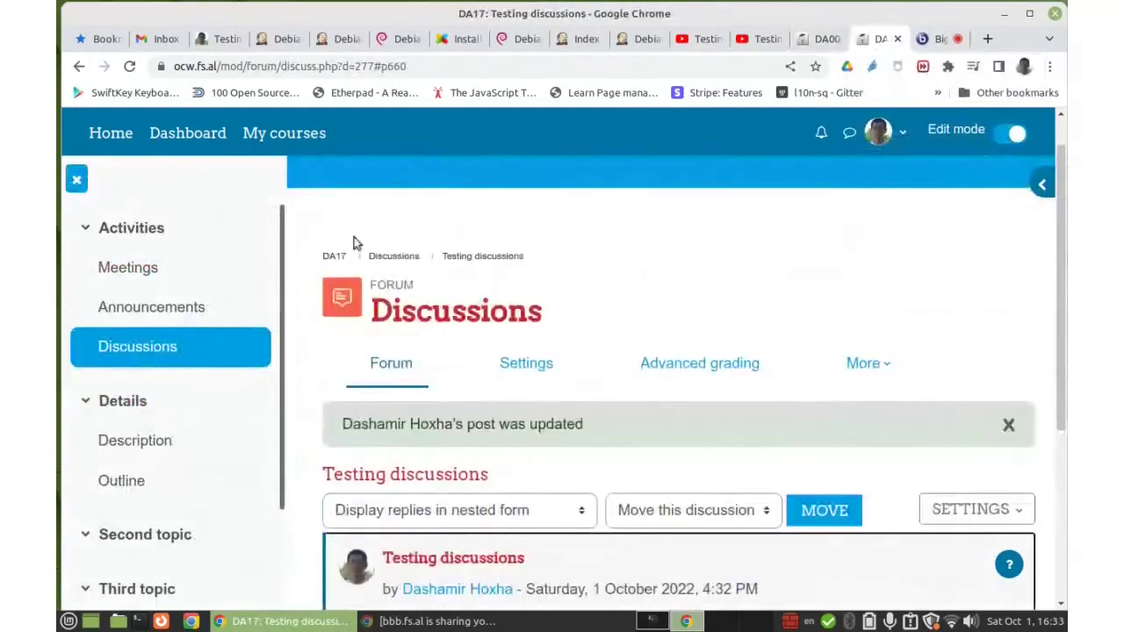
- Add an "Upcoming events" block to the DebianEdu Training course page
click(332, 258)
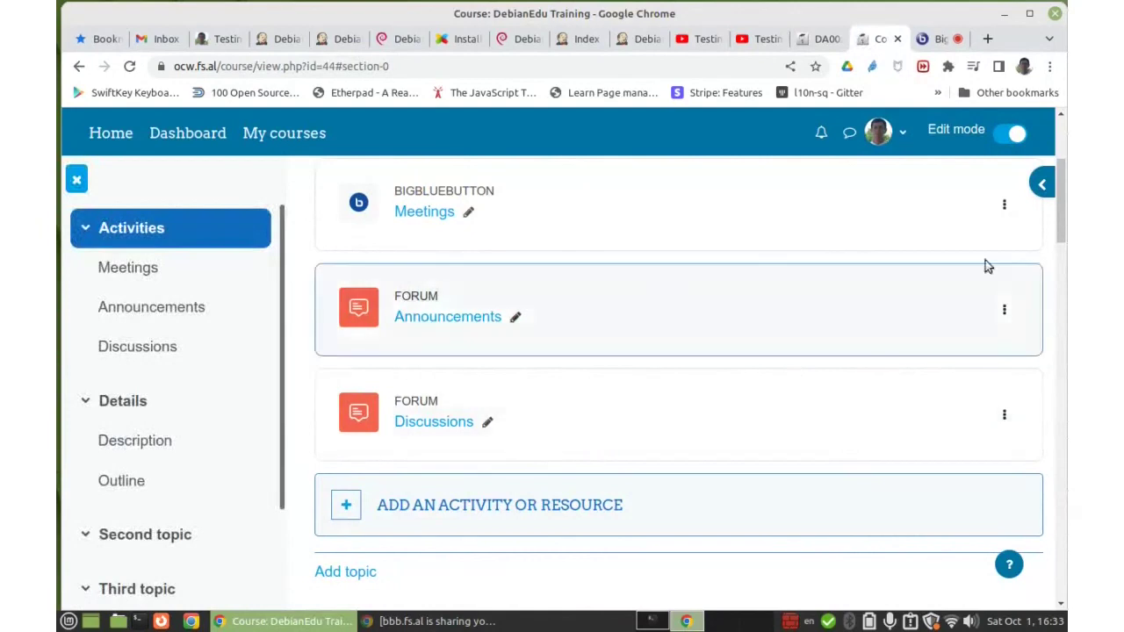
scroll(986, 261, up, 3)
click(1036, 184)
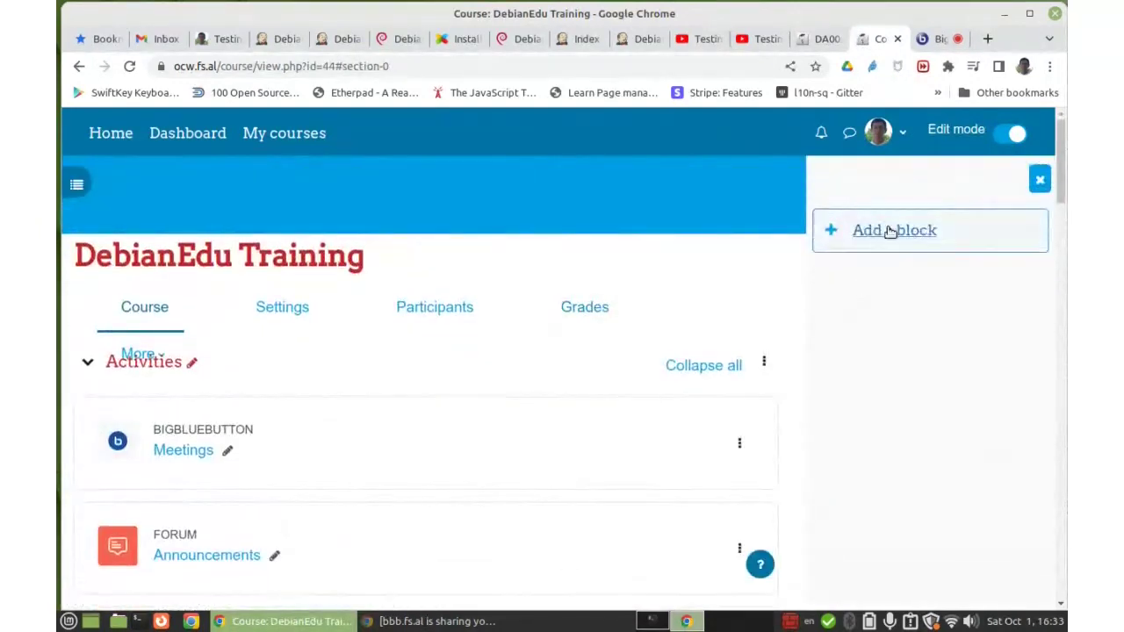
click(1039, 178)
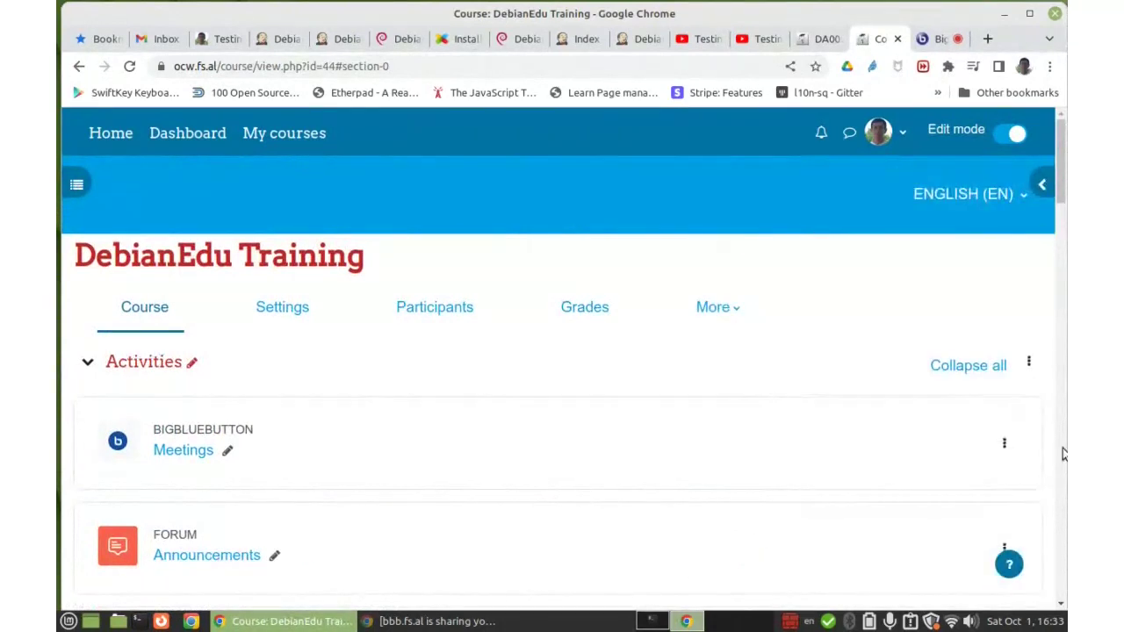
click(1041, 184)
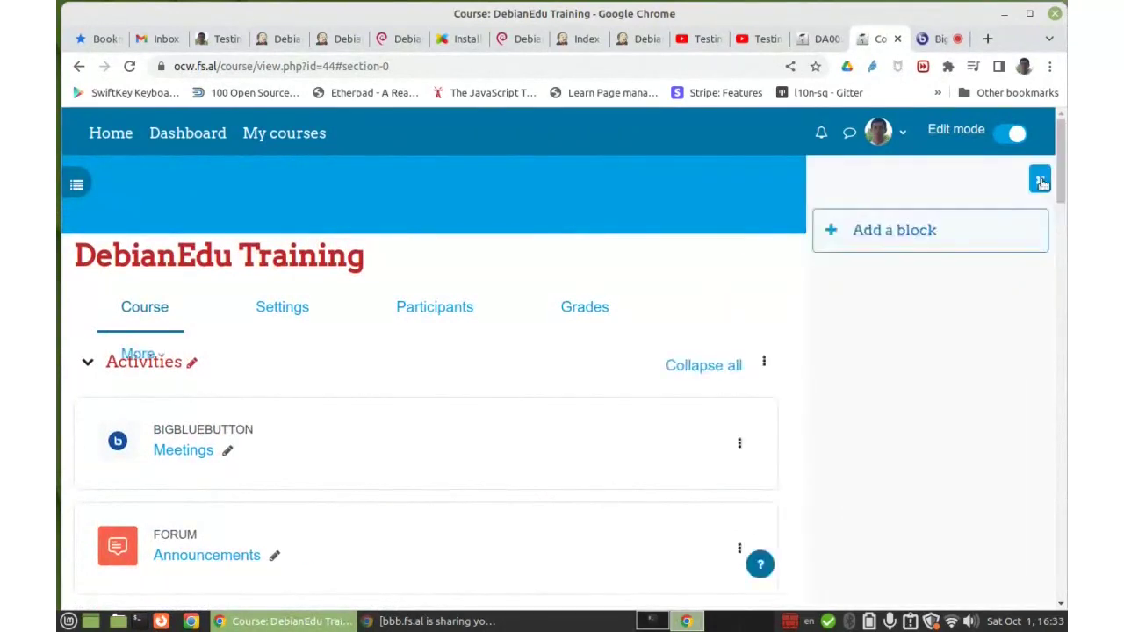
click(884, 233)
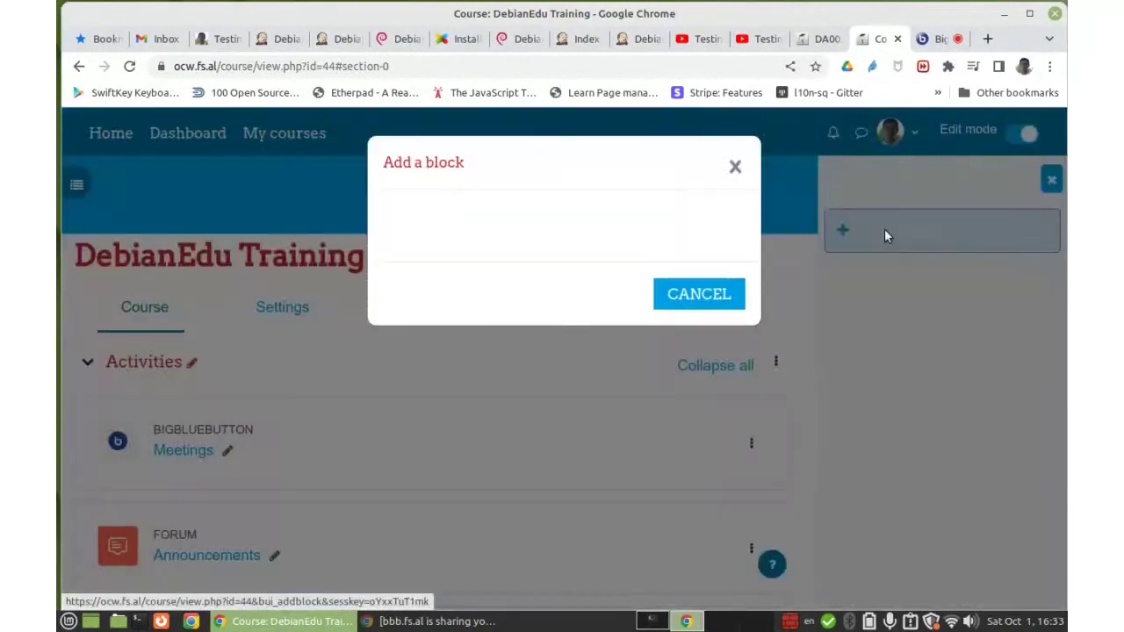
scroll(662, 311, down, 5)
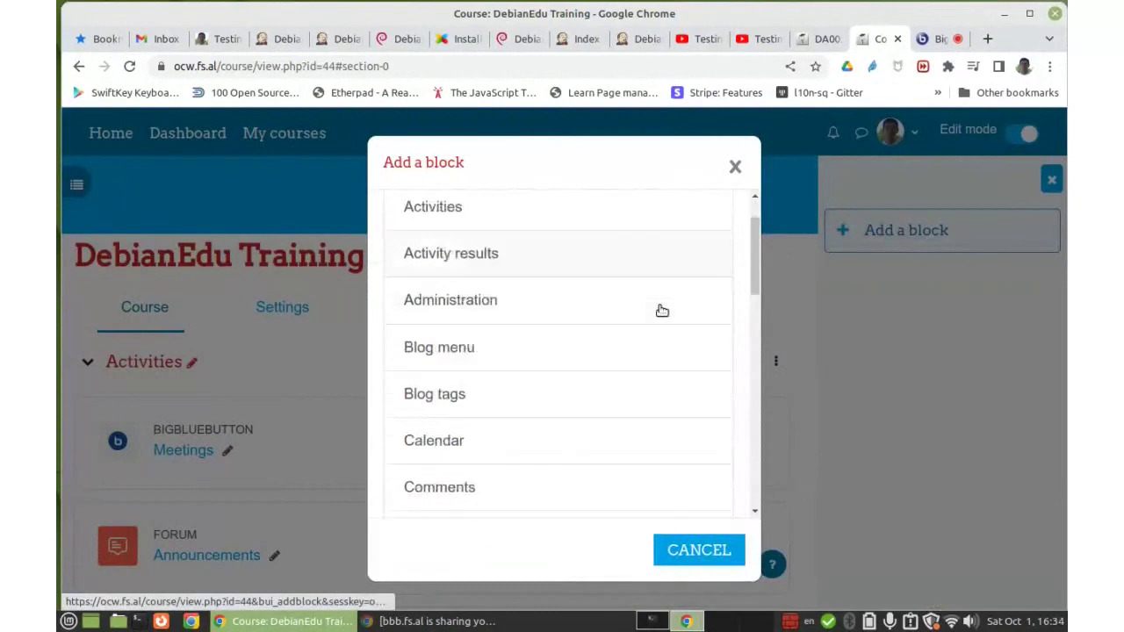
scroll(661, 310, down, 5)
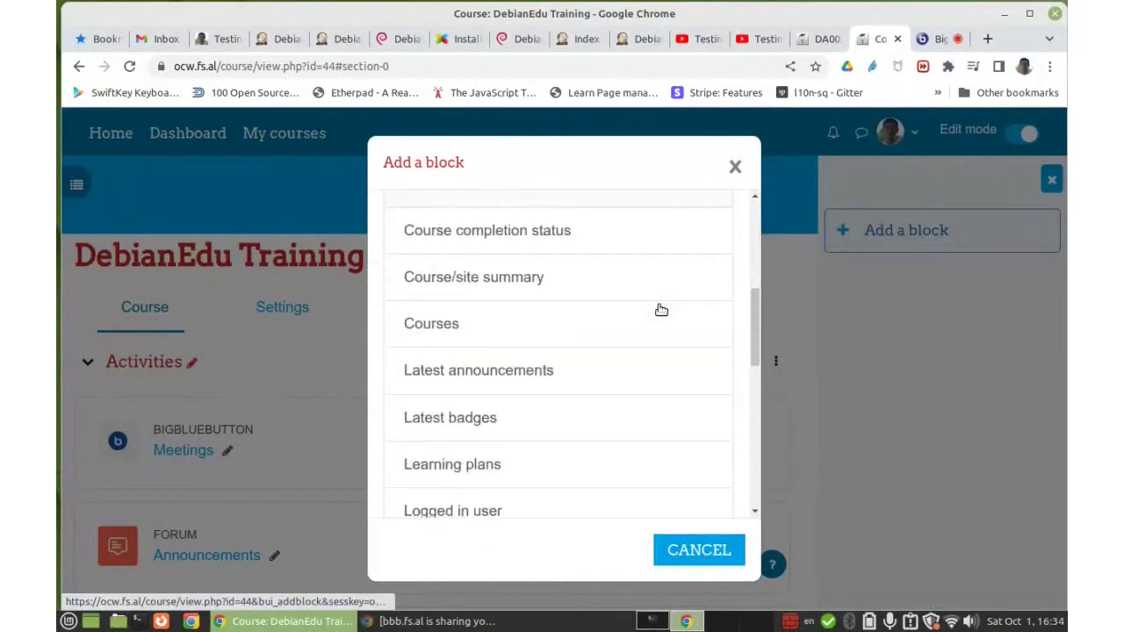
scroll(662, 310, down, 5)
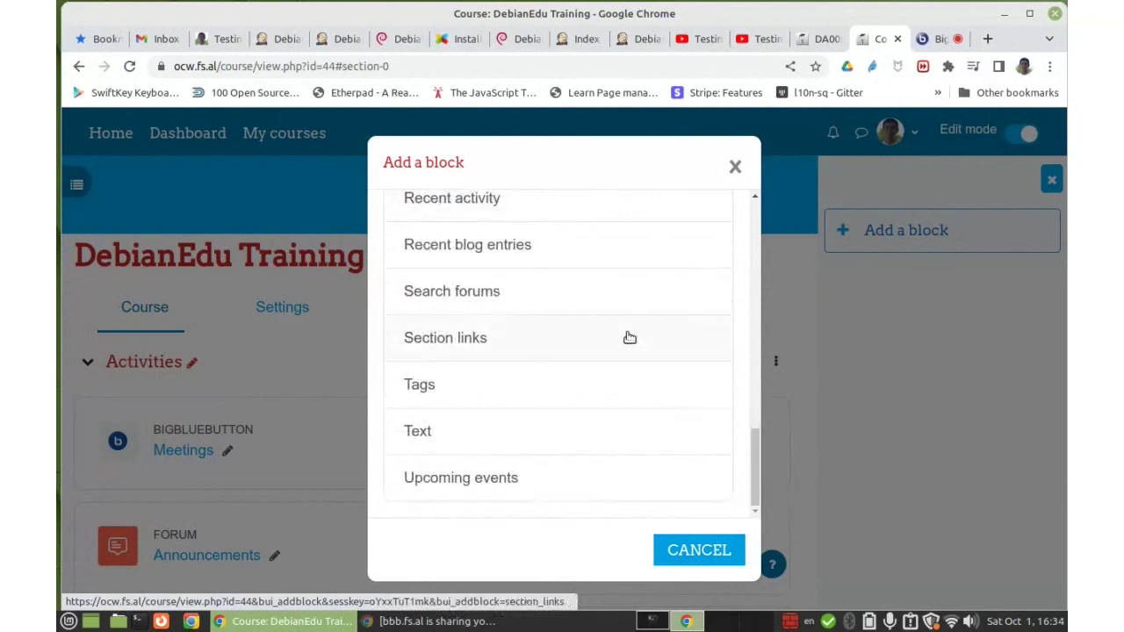
click(499, 478)
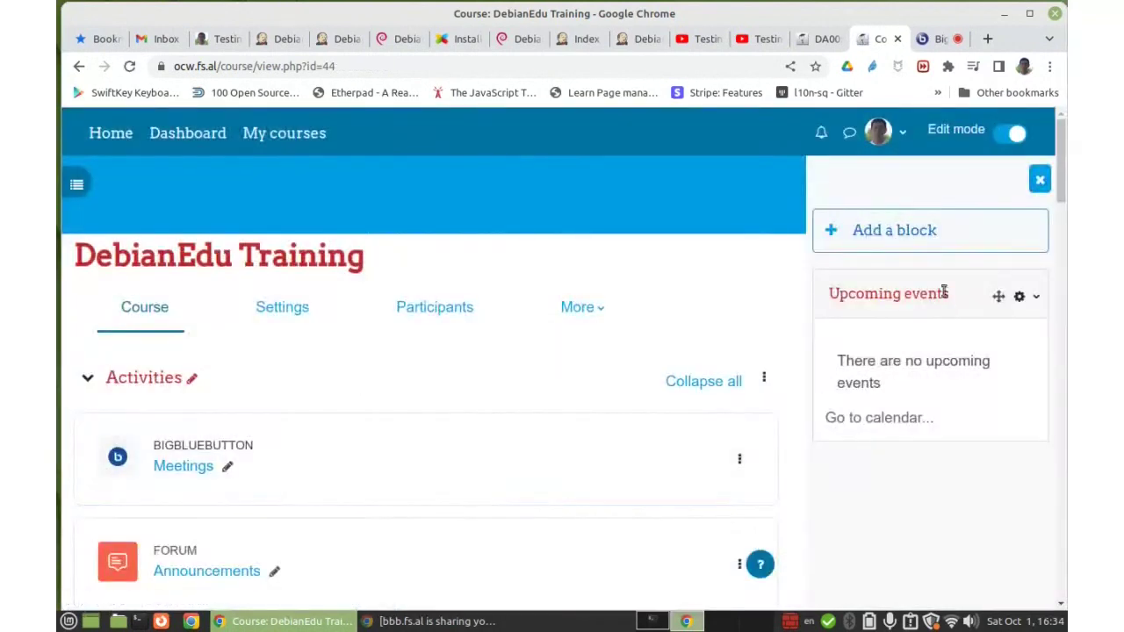
- Start a new event in the course calendar reached from the Upcoming events block, and title it "First meeting"
drag(882, 389, 836, 357)
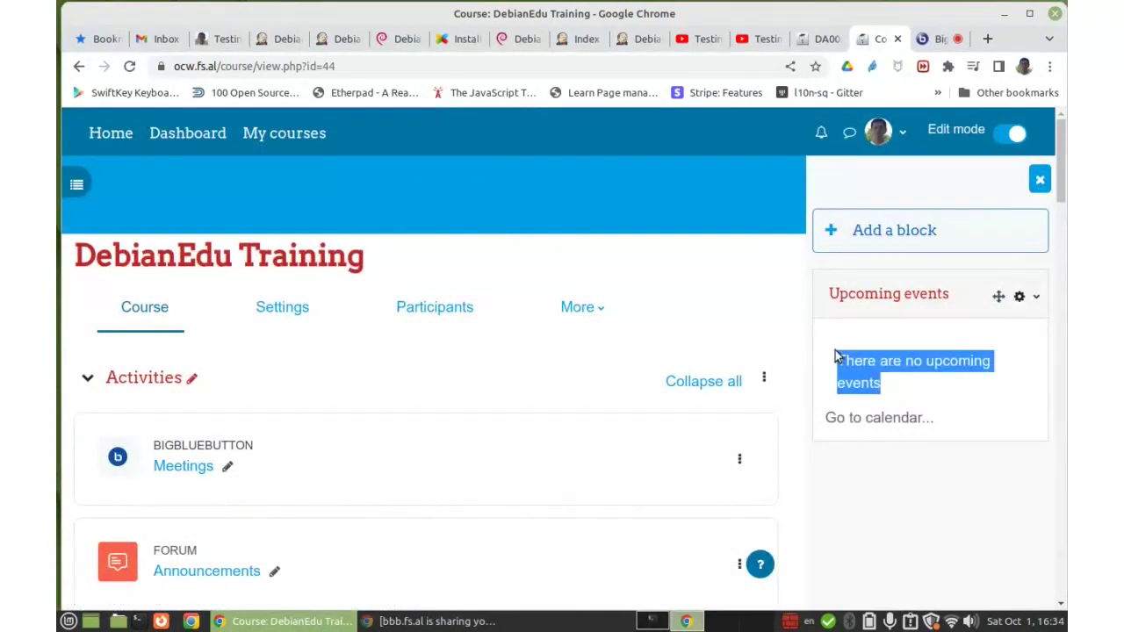
click(864, 360)
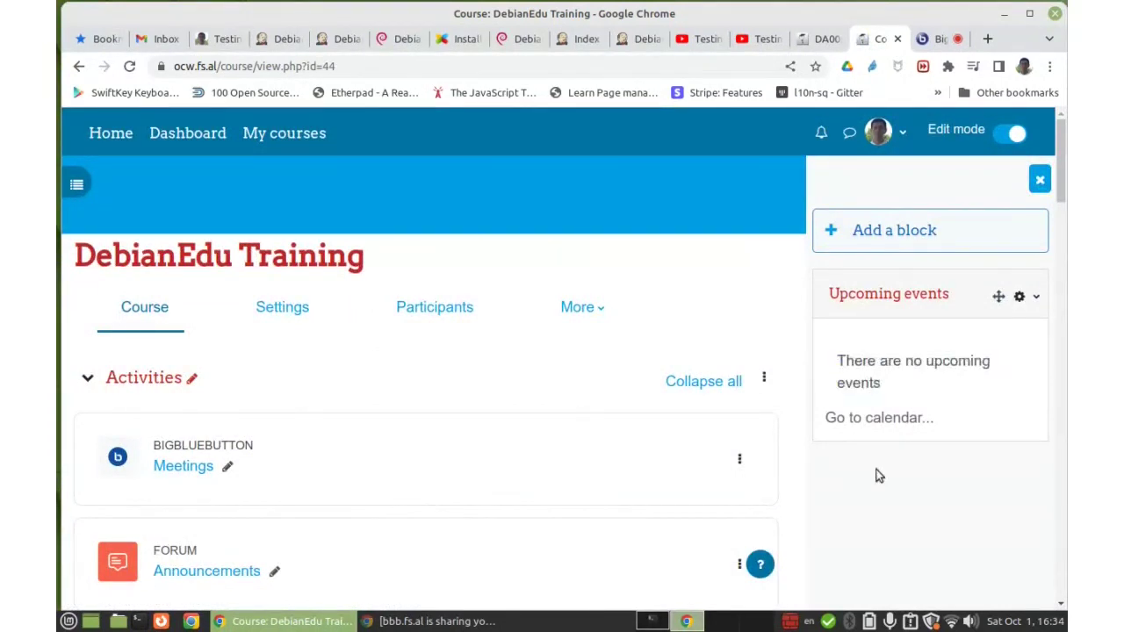
click(885, 419)
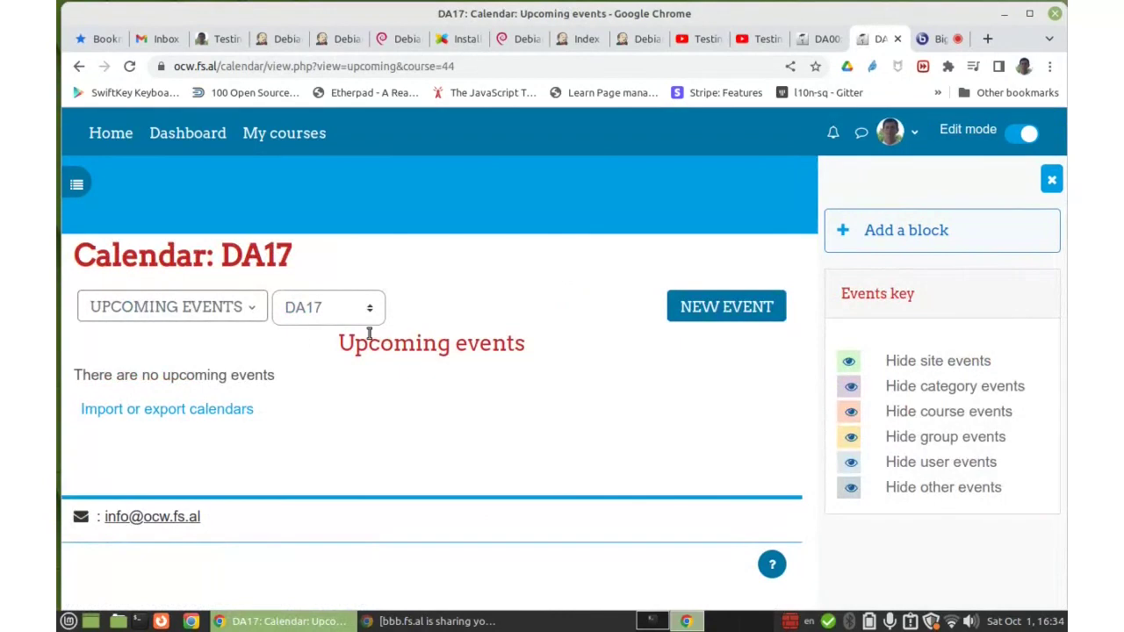
click(732, 310)
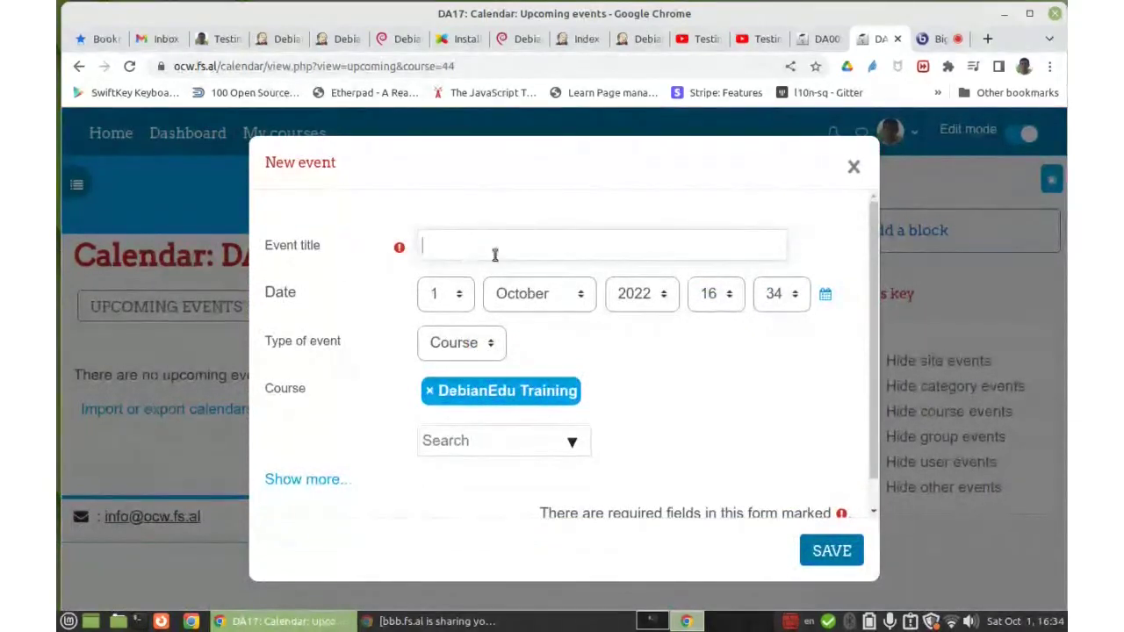
text(F)
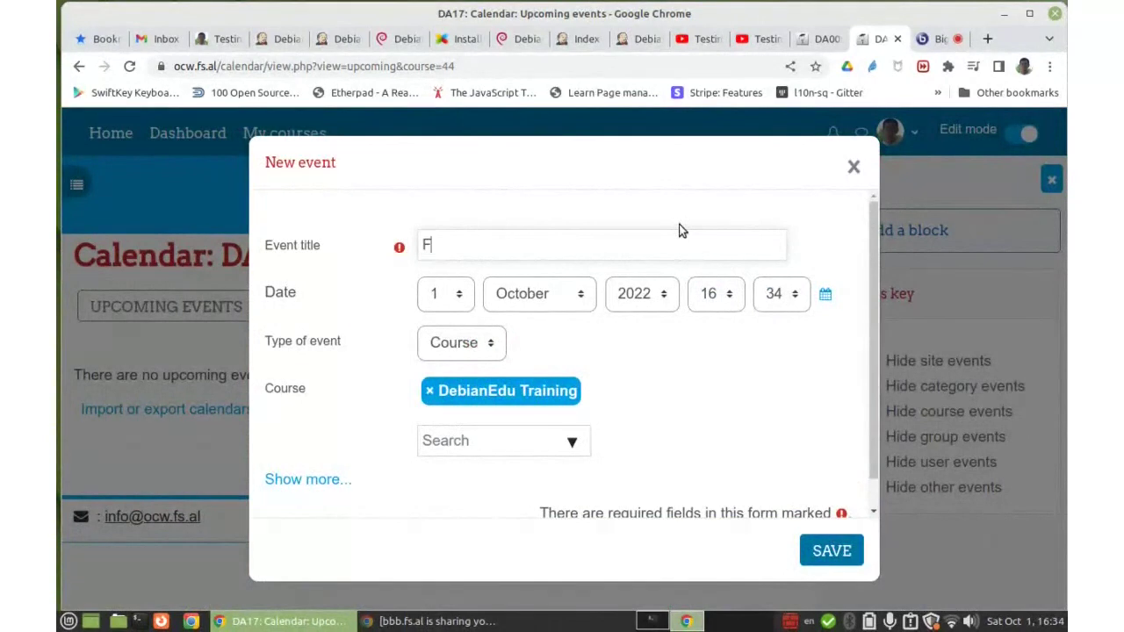
text(irst meeting)
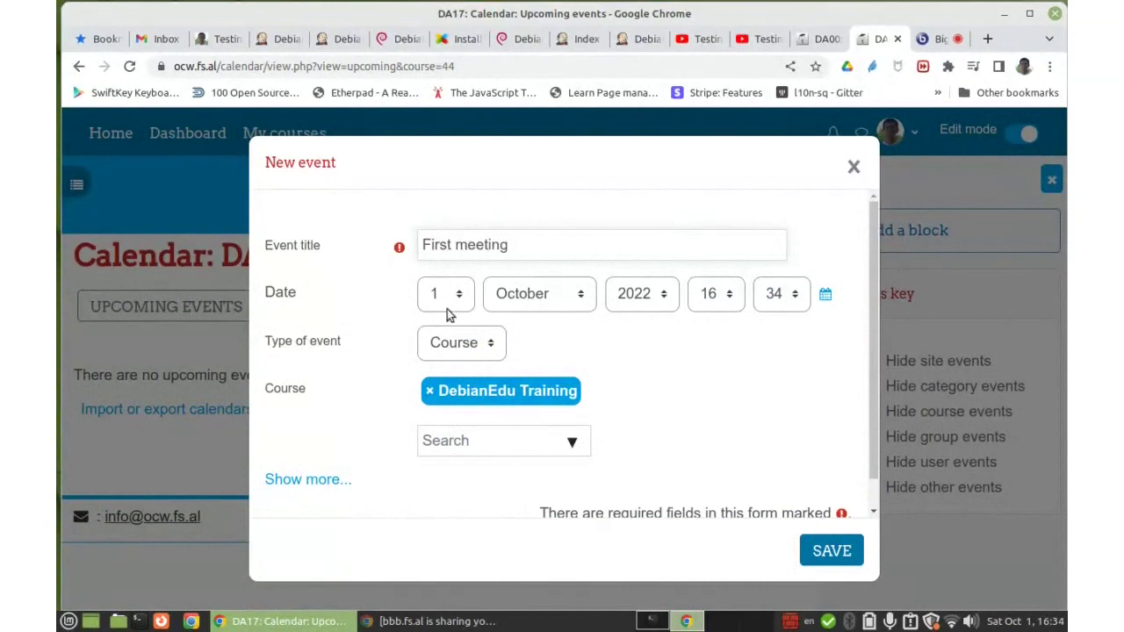
- Check the October calendar and set the event's date to 15 October 2022 at 16:00
click(1044, 622)
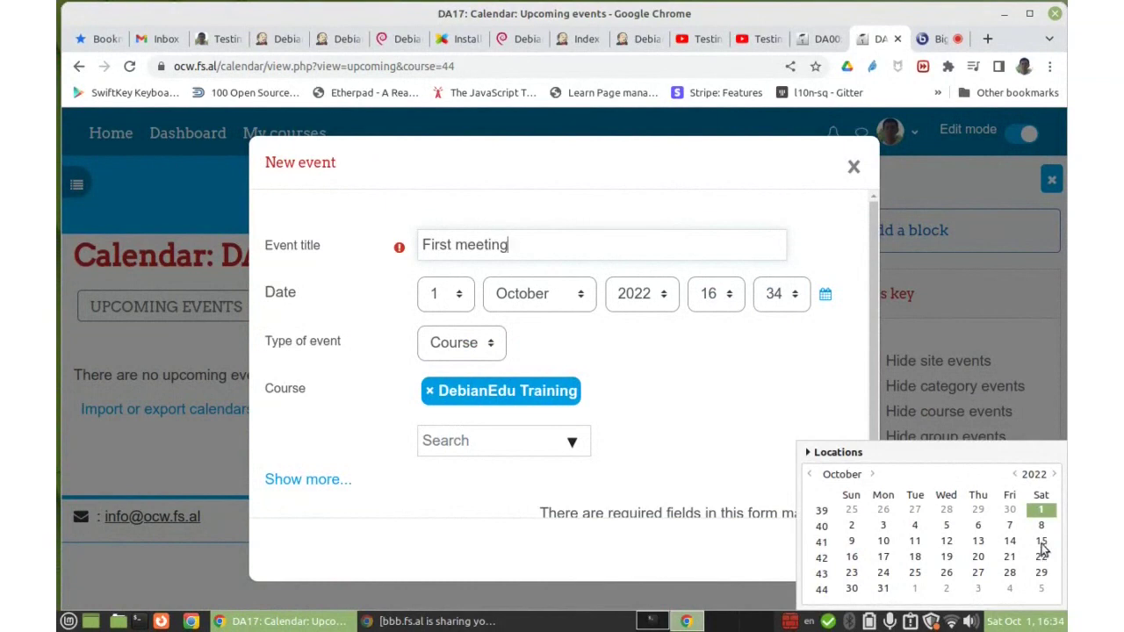
click(1041, 620)
click(441, 301)
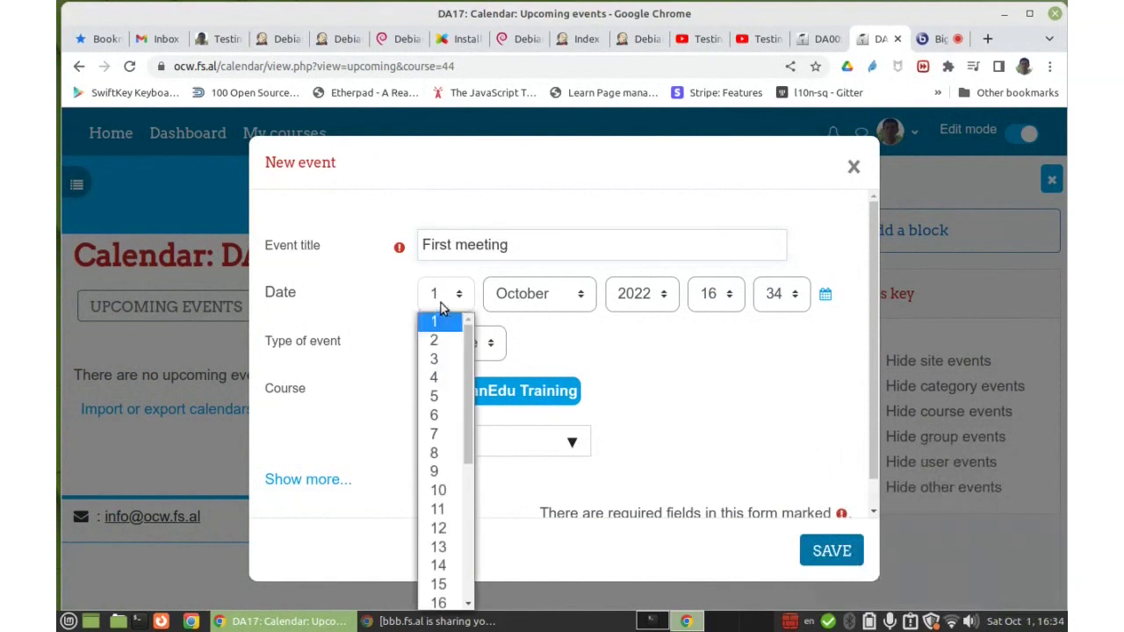
click(455, 584)
click(542, 299)
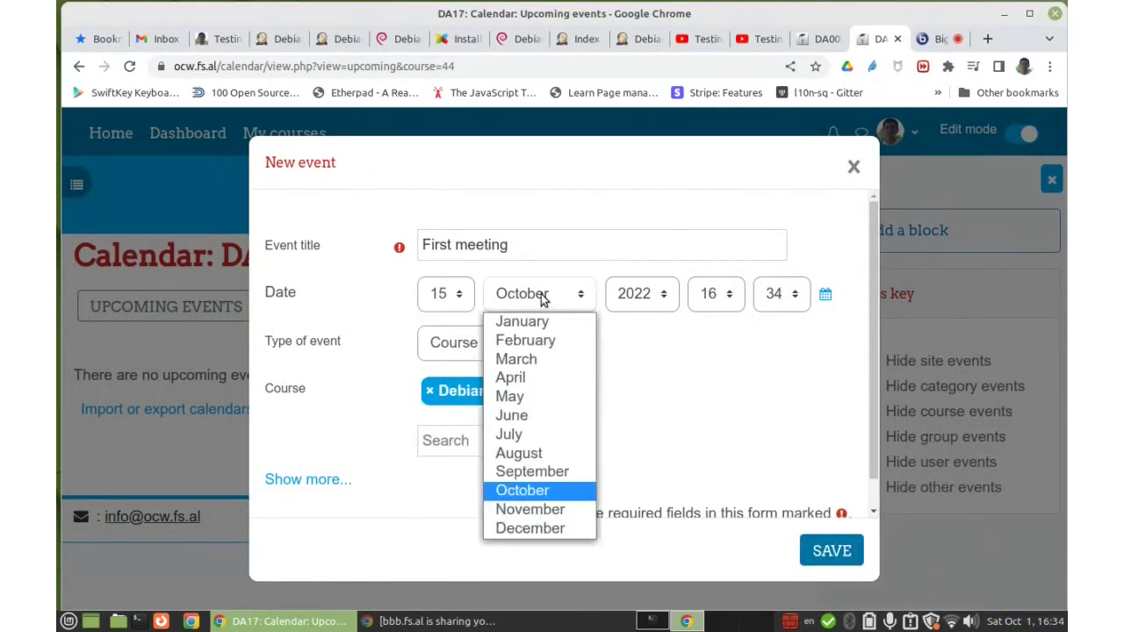
click(542, 299)
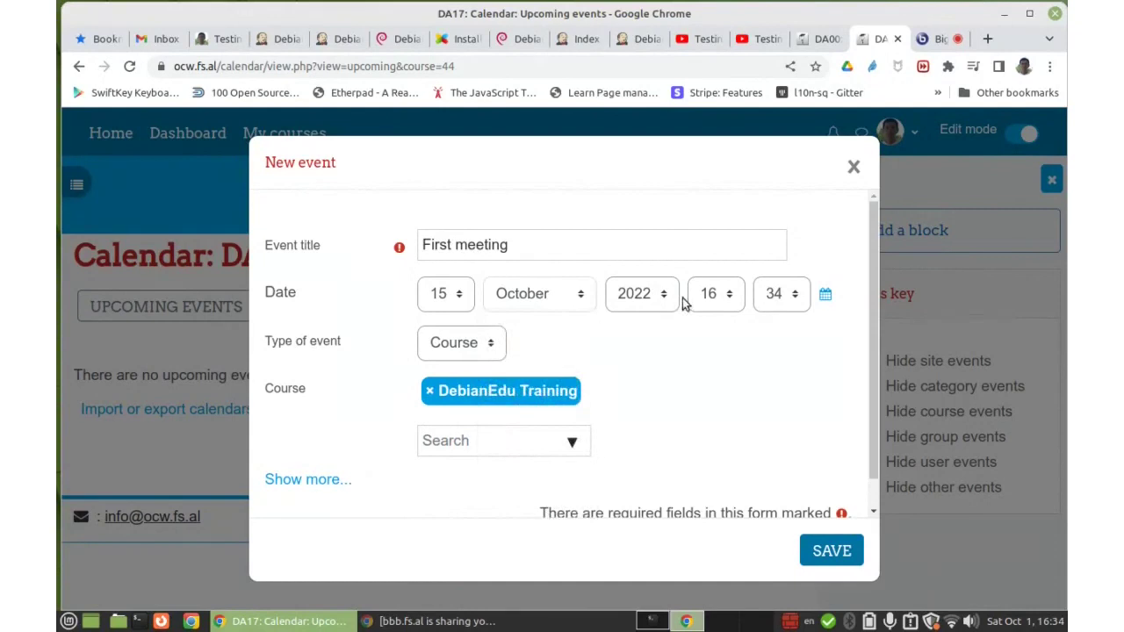
click(777, 294)
scroll(798, 429, up, 6)
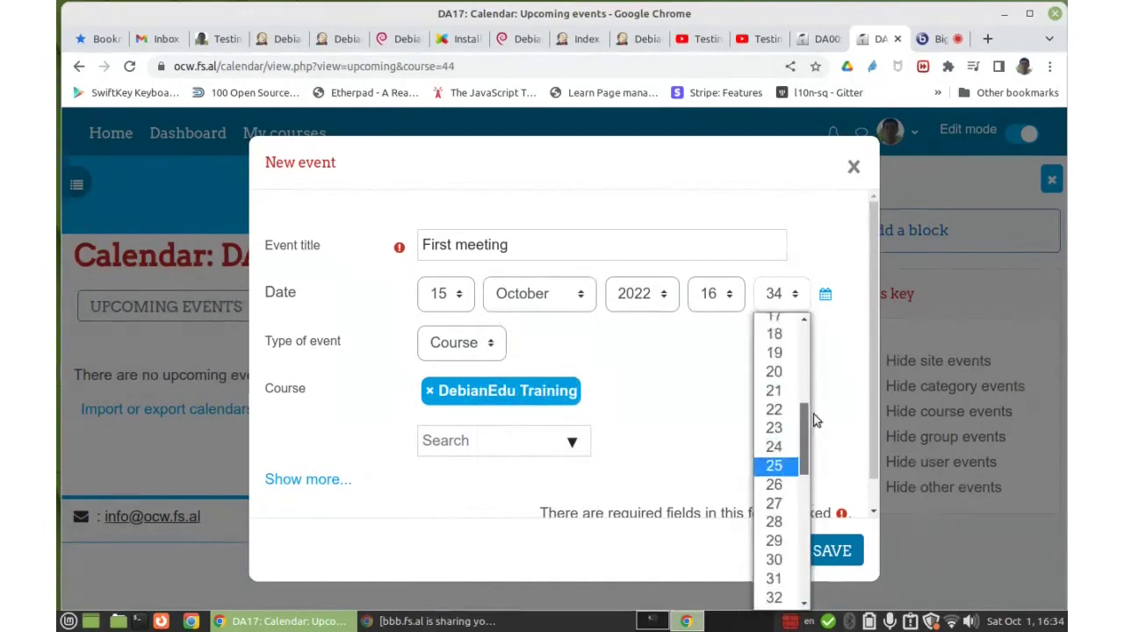
click(777, 325)
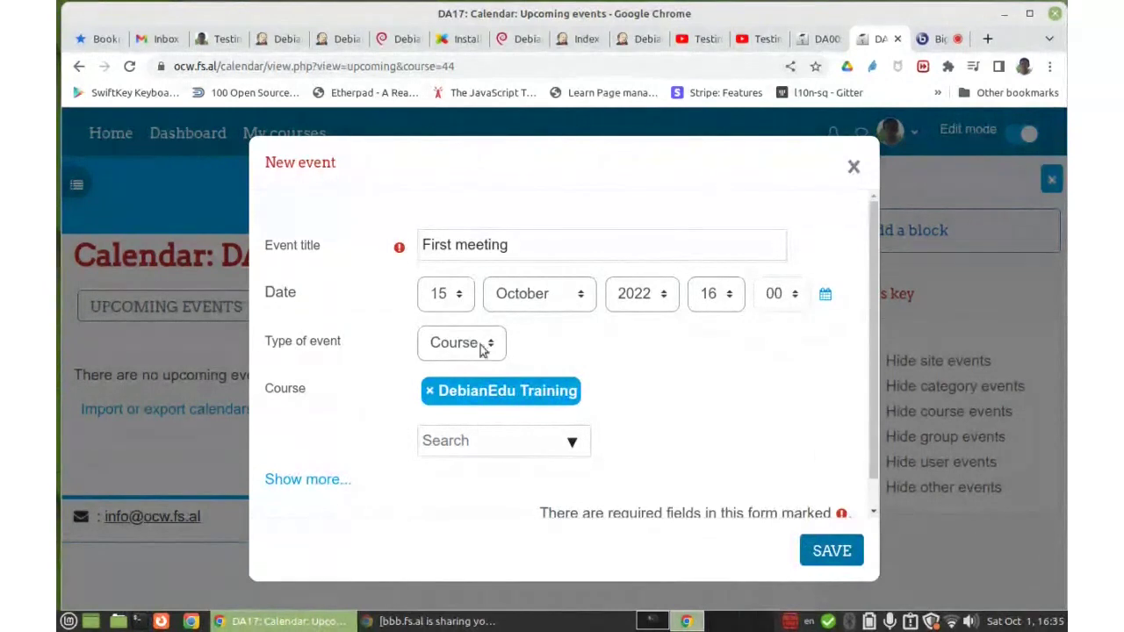
- Show the event form's additional fields and enlarge the Description text area
scroll(536, 325, down, 1)
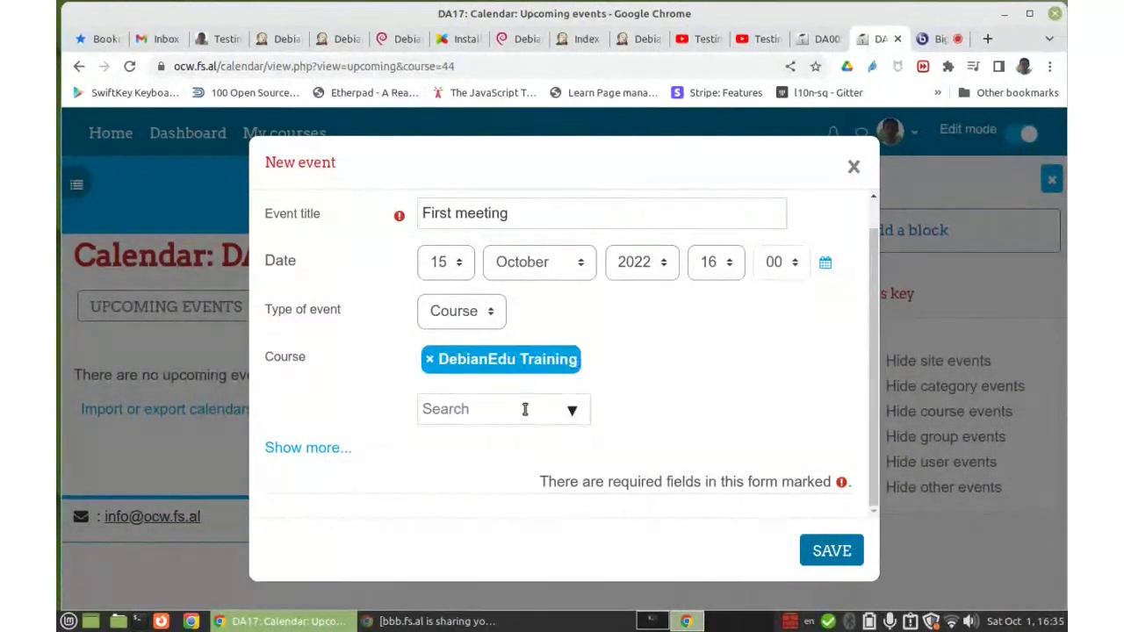
click(303, 450)
scroll(575, 336, down, 4)
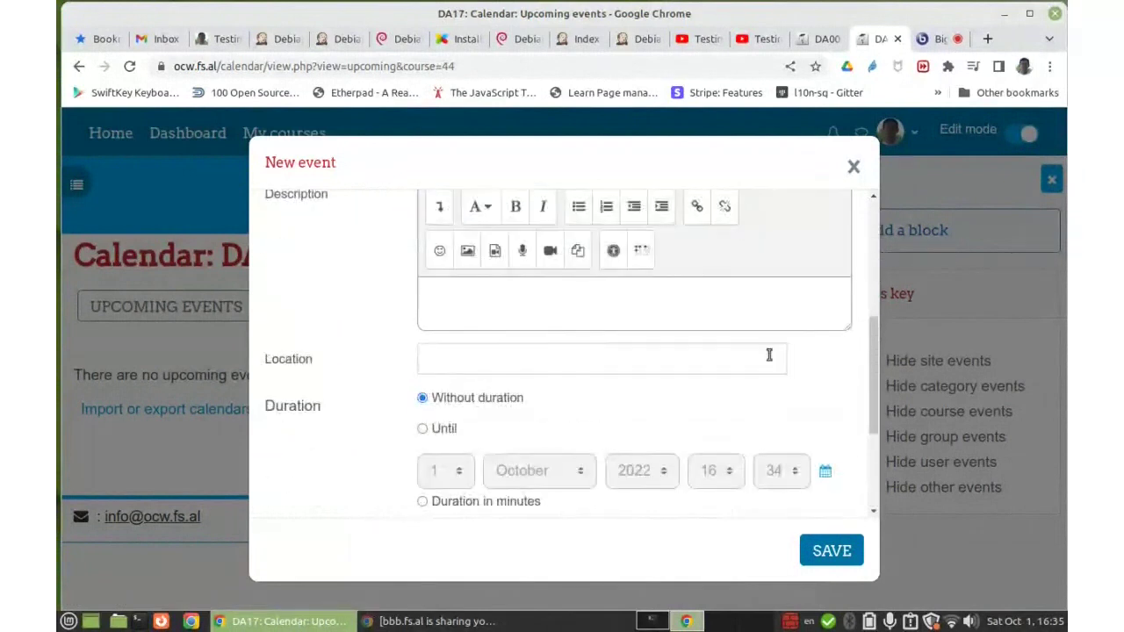
drag(845, 367, 850, 548)
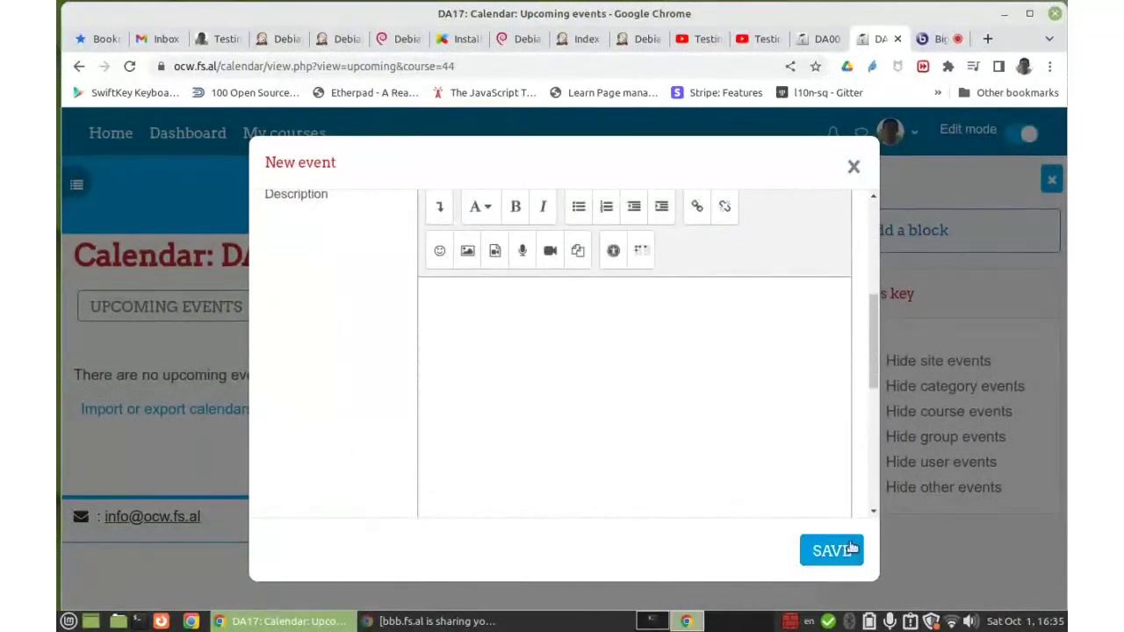
scroll(333, 334, down, 2)
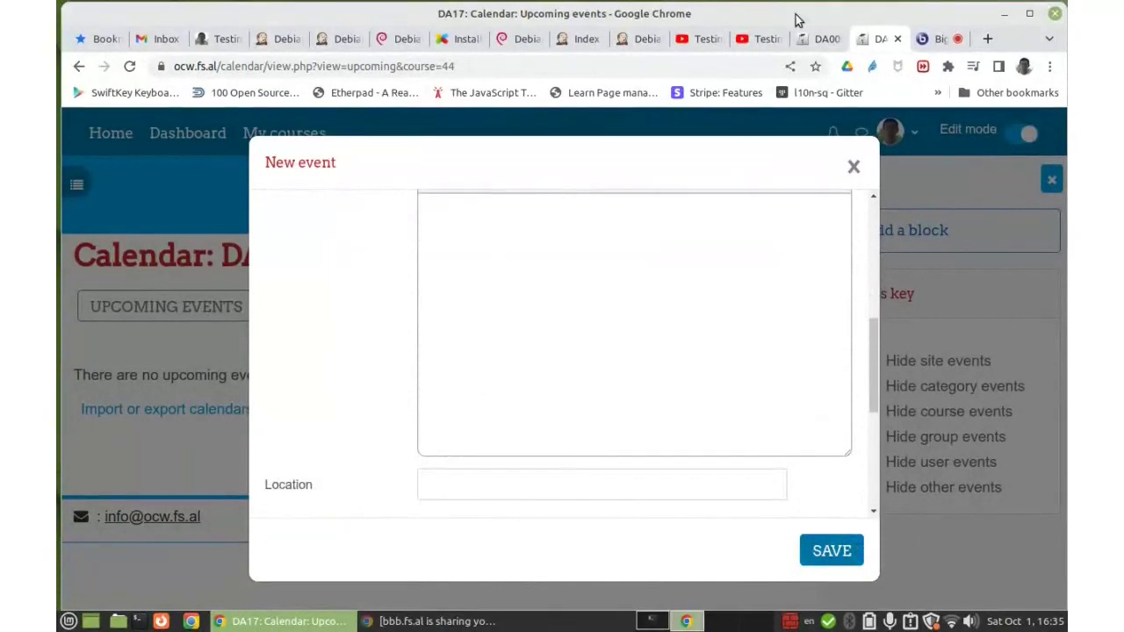
- Open the site home page in a new tab from the Outline page and go to the DebianEdu Training course
click(825, 44)
right_click(104, 134)
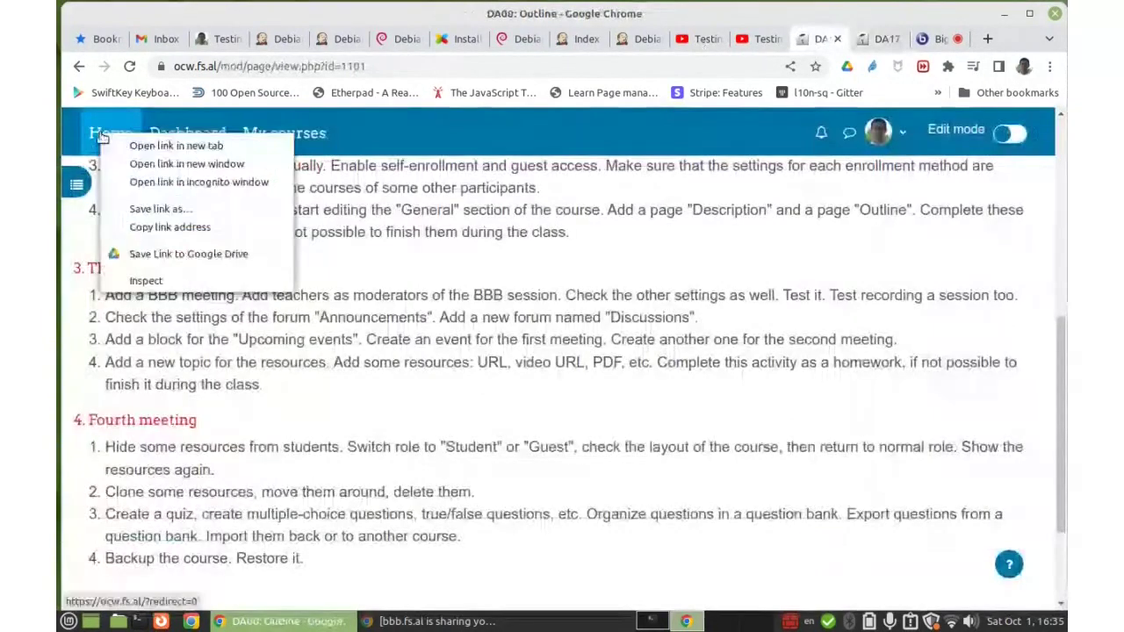
click(166, 147)
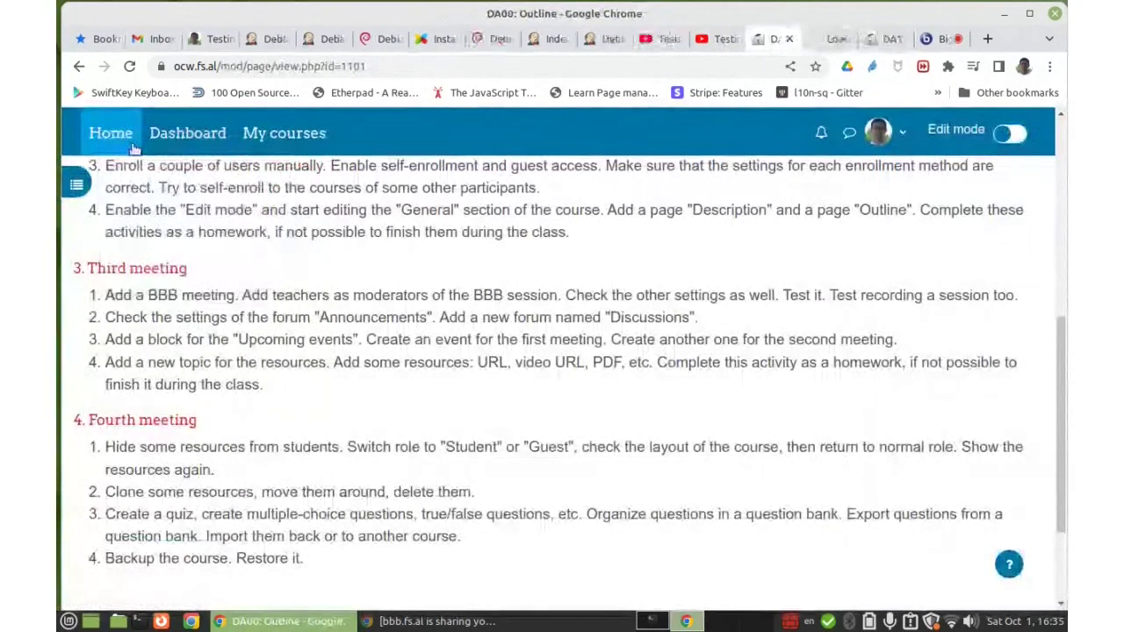
click(828, 35)
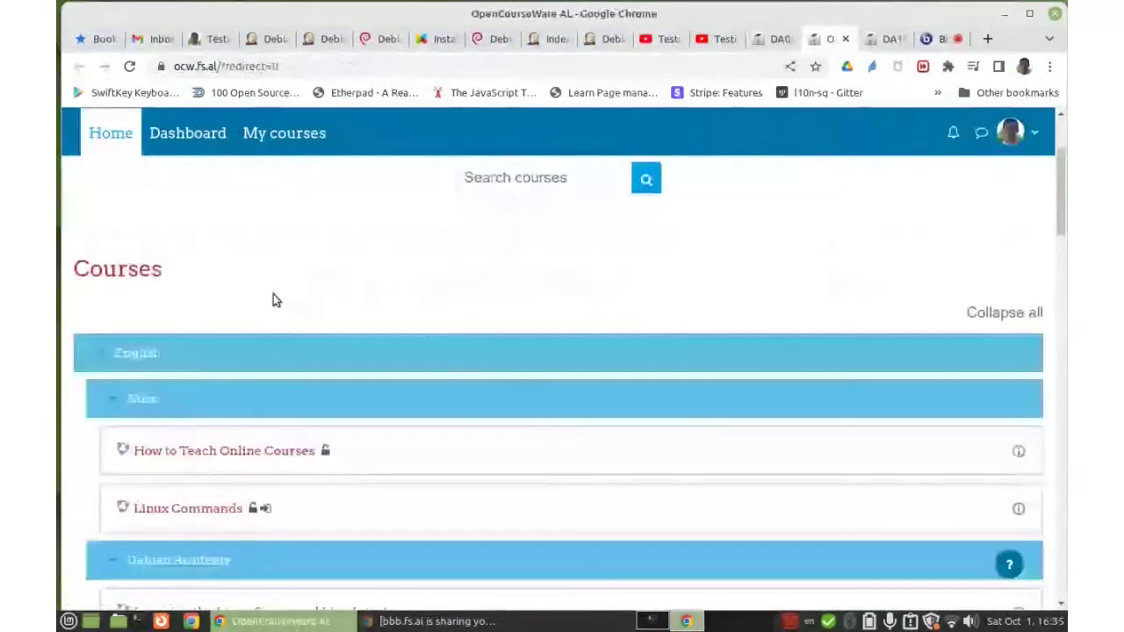
scroll(273, 296, down, 3)
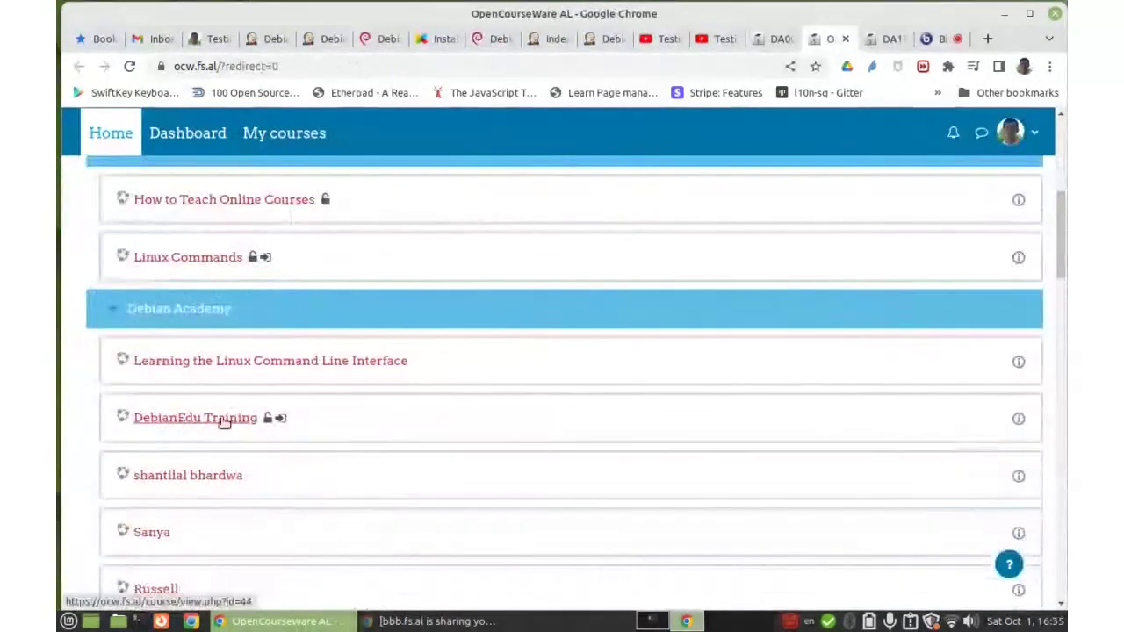
click(223, 419)
- Find the Outline page in the DebianEdu Training course and open its settings for editing
scroll(233, 373, down, 7)
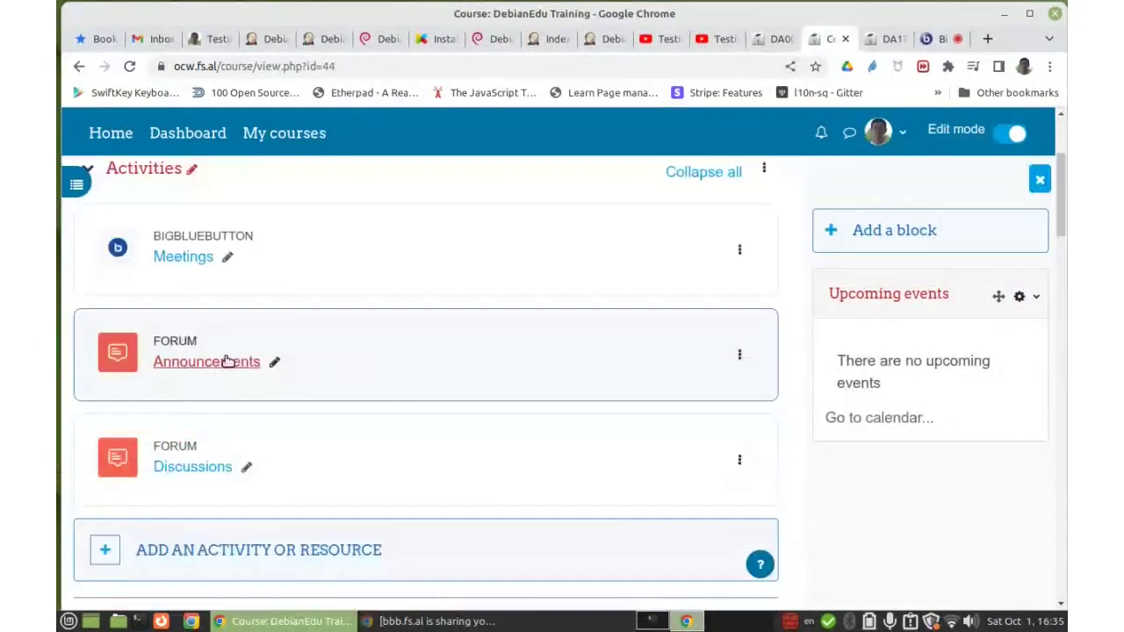
scroll(224, 354, down, 8)
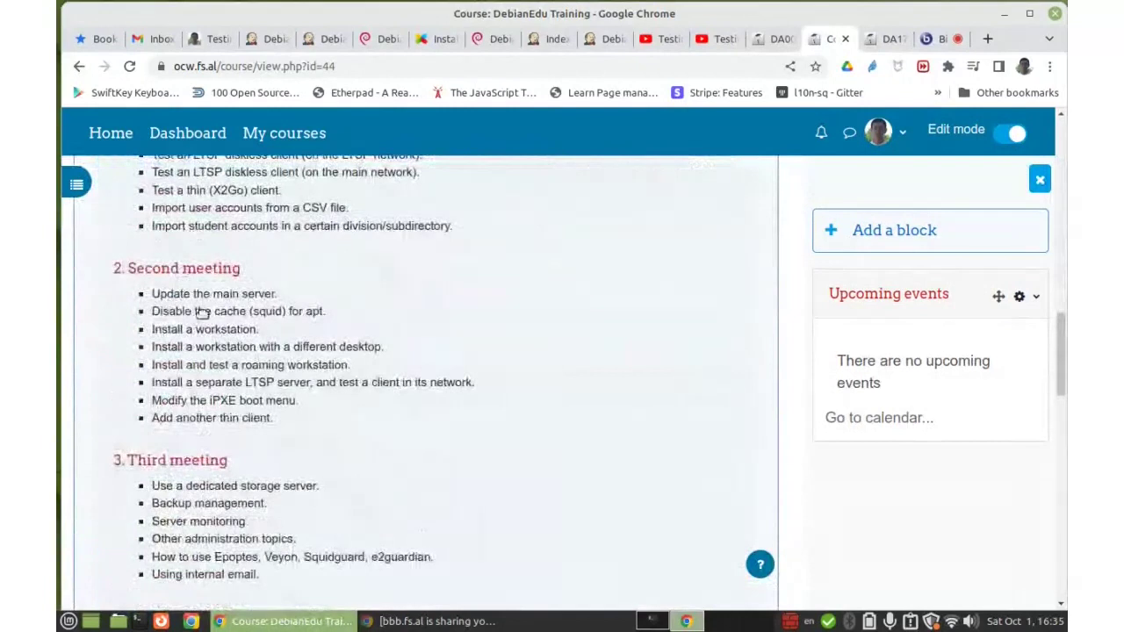
scroll(167, 277, up, 3)
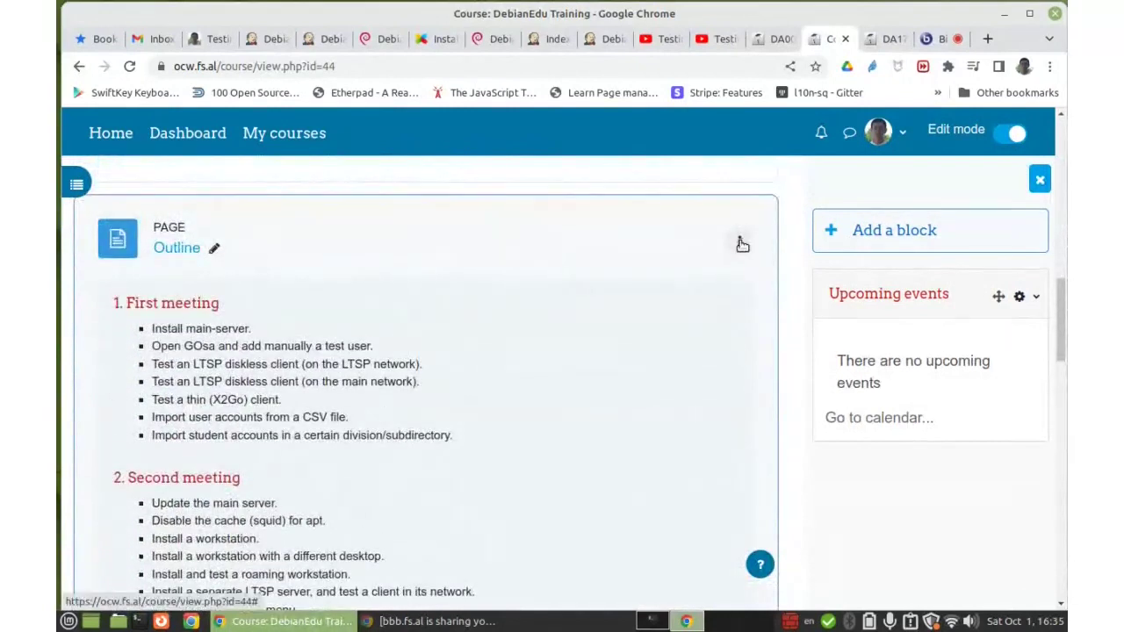
click(742, 244)
click(693, 268)
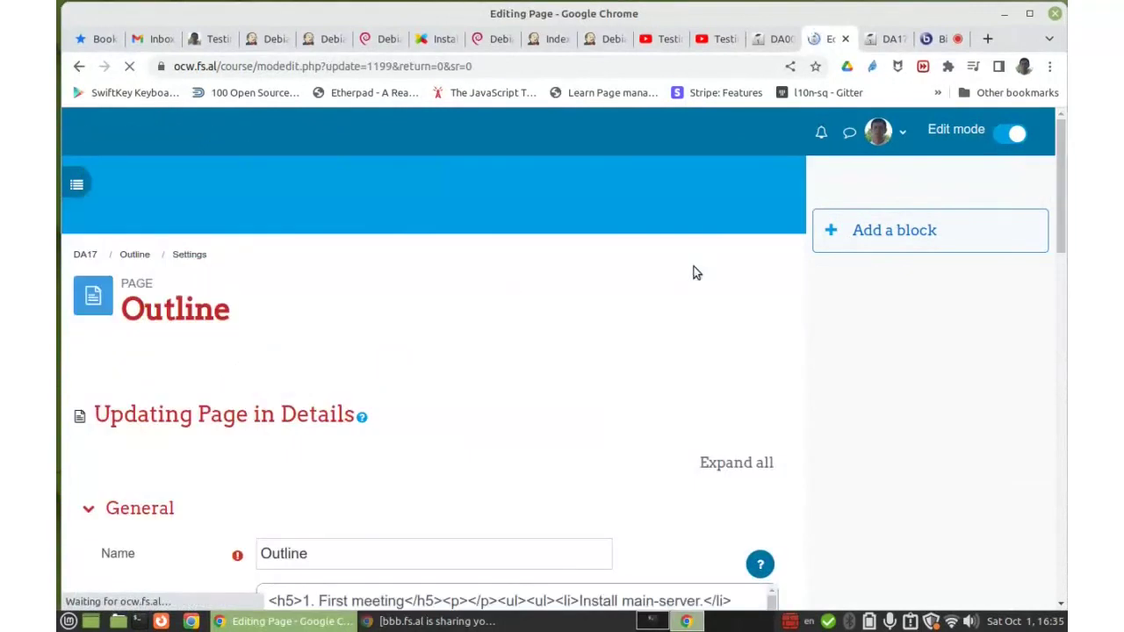
- Copy the First meeting heading and its list of topics from the Outline page's description
scroll(290, 346, down, 2)
scroll(521, 452, down, 2)
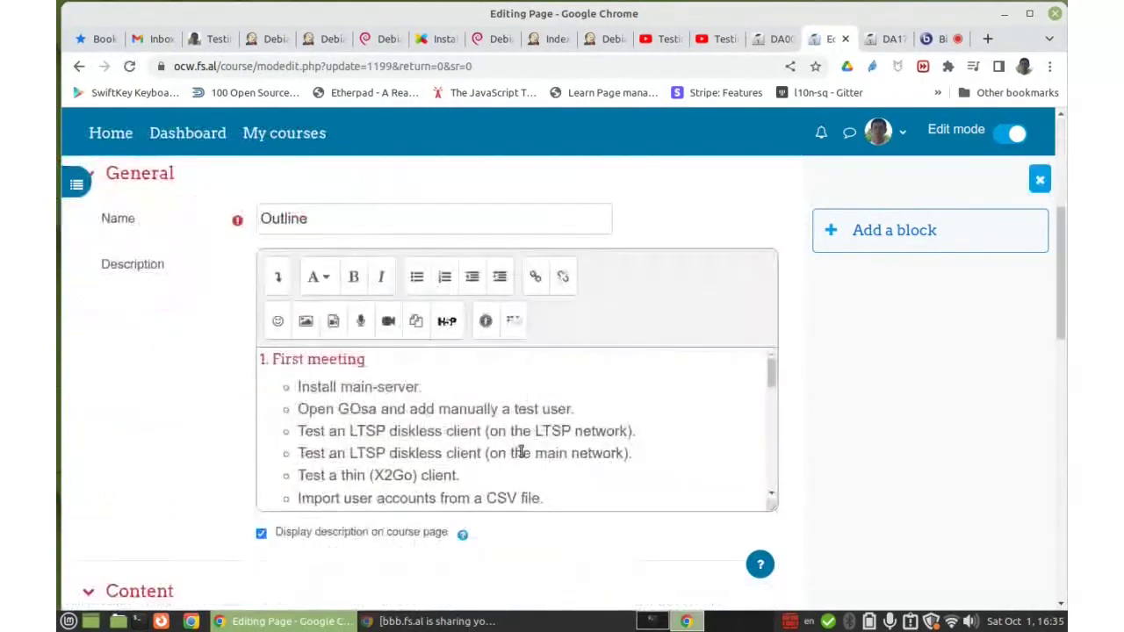
scroll(521, 452, down, 2)
scroll(500, 437, up, 1)
click(685, 475)
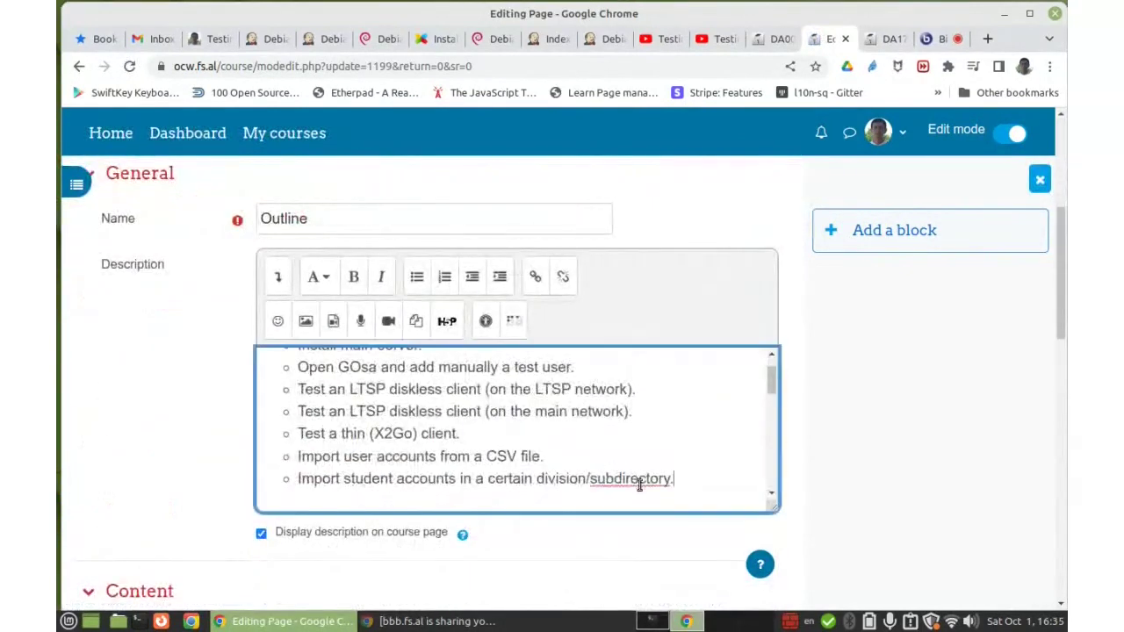
drag(639, 486, 248, 366)
key(ctrl+c)
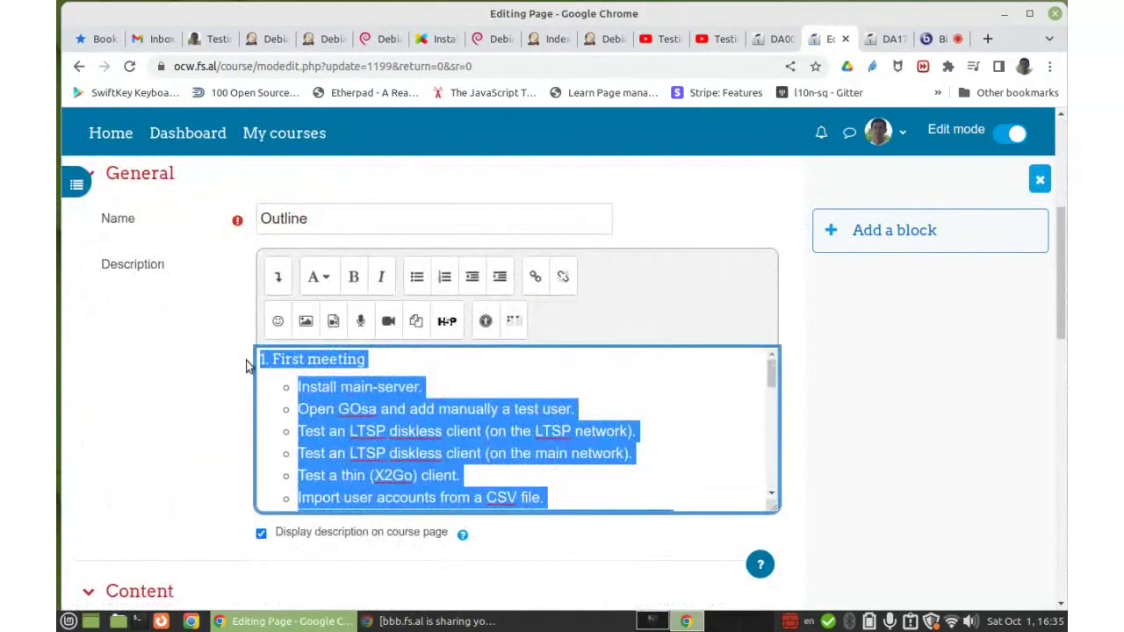
- Return to the new calendar event, paste the First meeting outline into its description and remove the trailing empty line
click(935, 44)
click(878, 39)
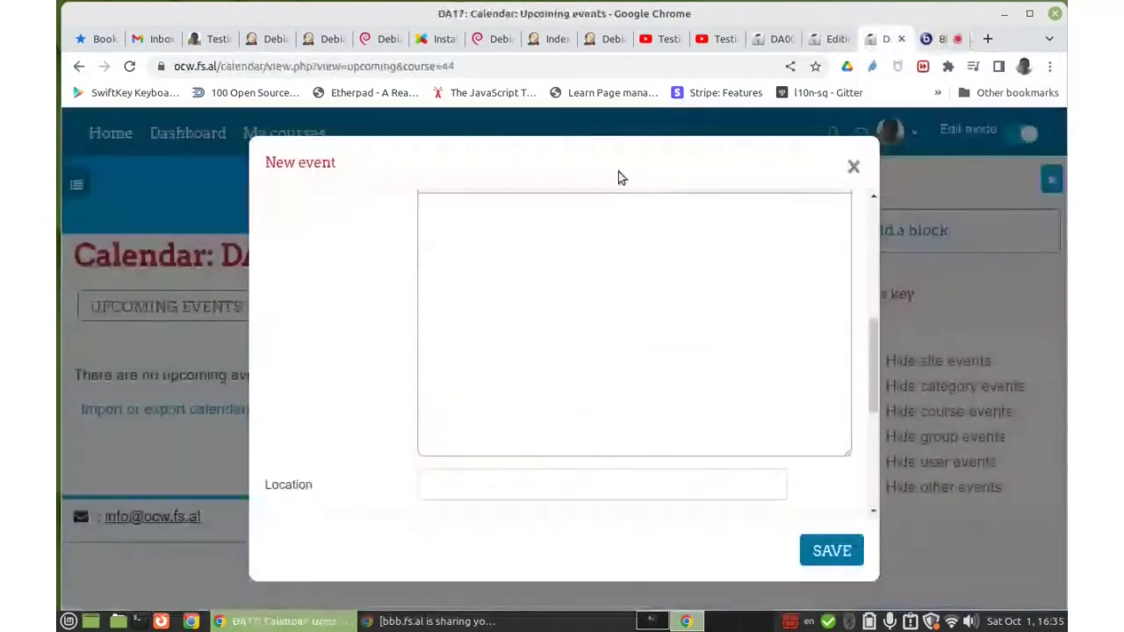
click(453, 251)
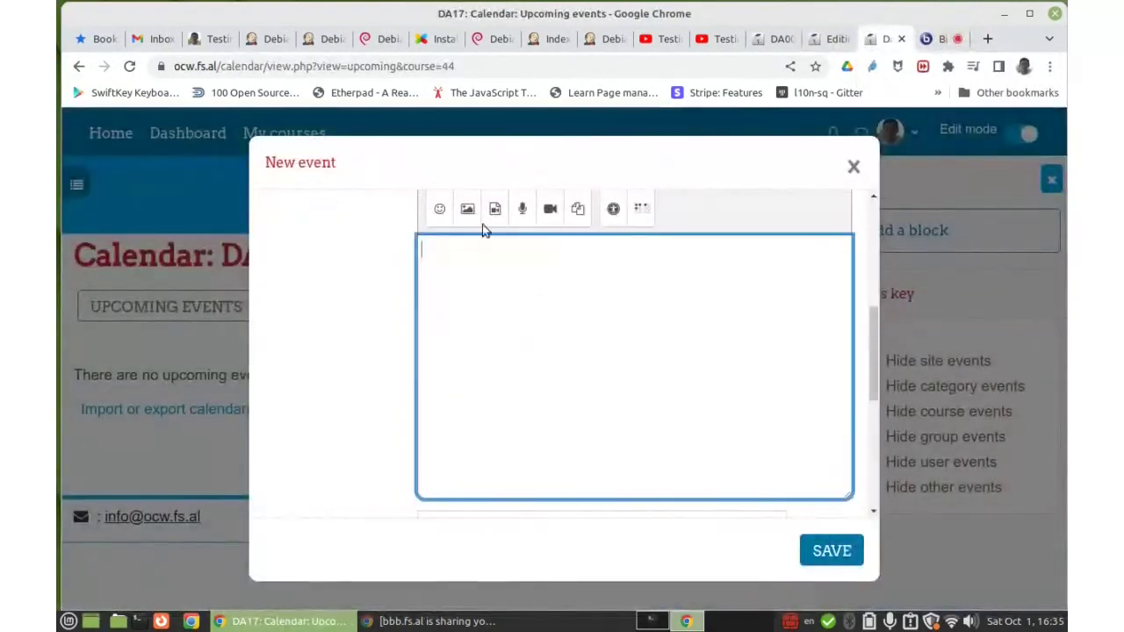
key(ctrl+v)
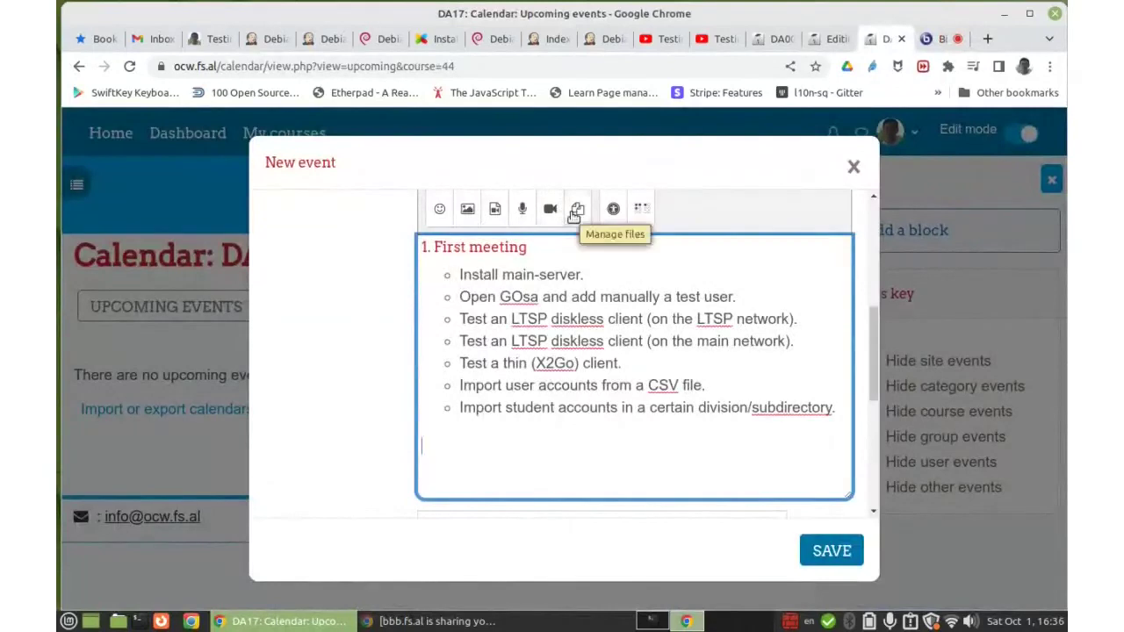
key(BackSpace)
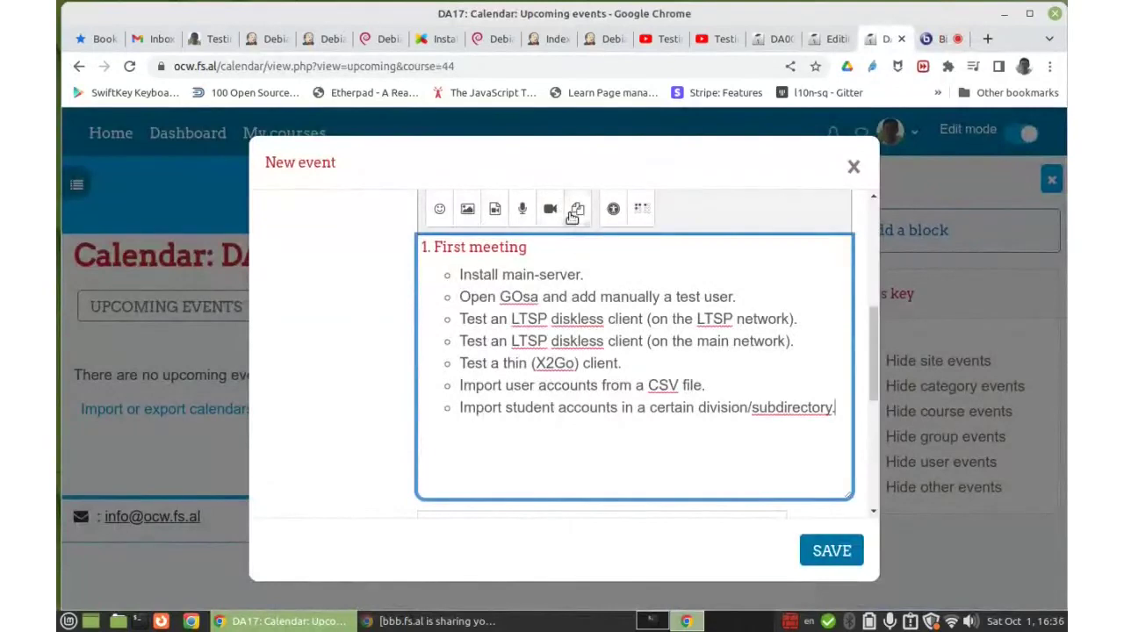
- Set the First meeting event's duration to 60 minutes
scroll(337, 338, up, 2)
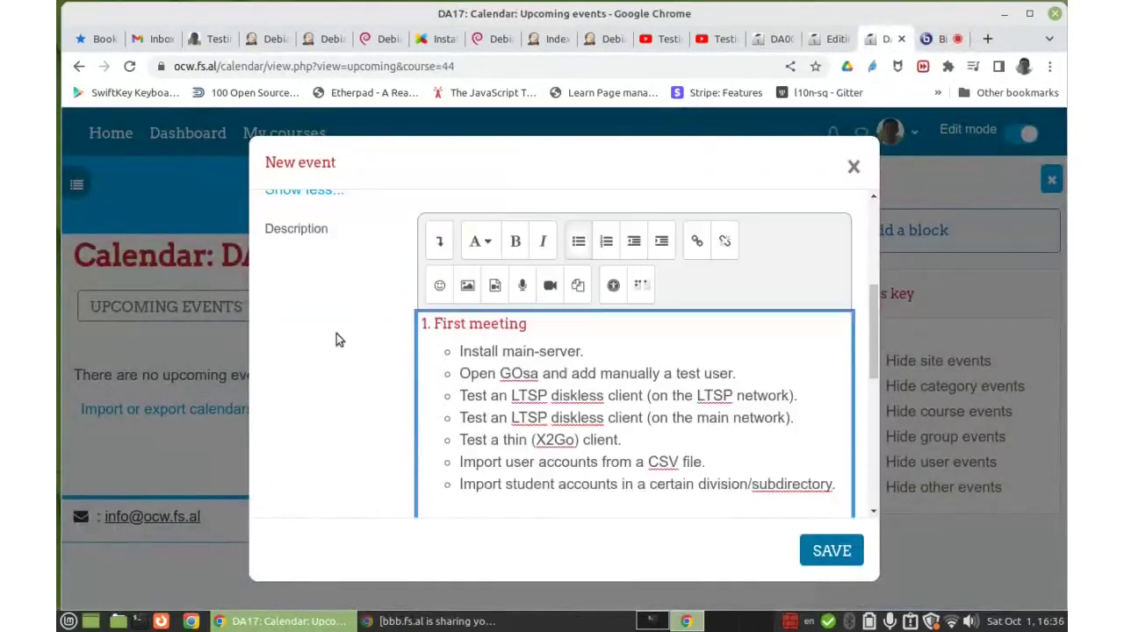
scroll(325, 343, down, 3)
scroll(325, 340, down, 2)
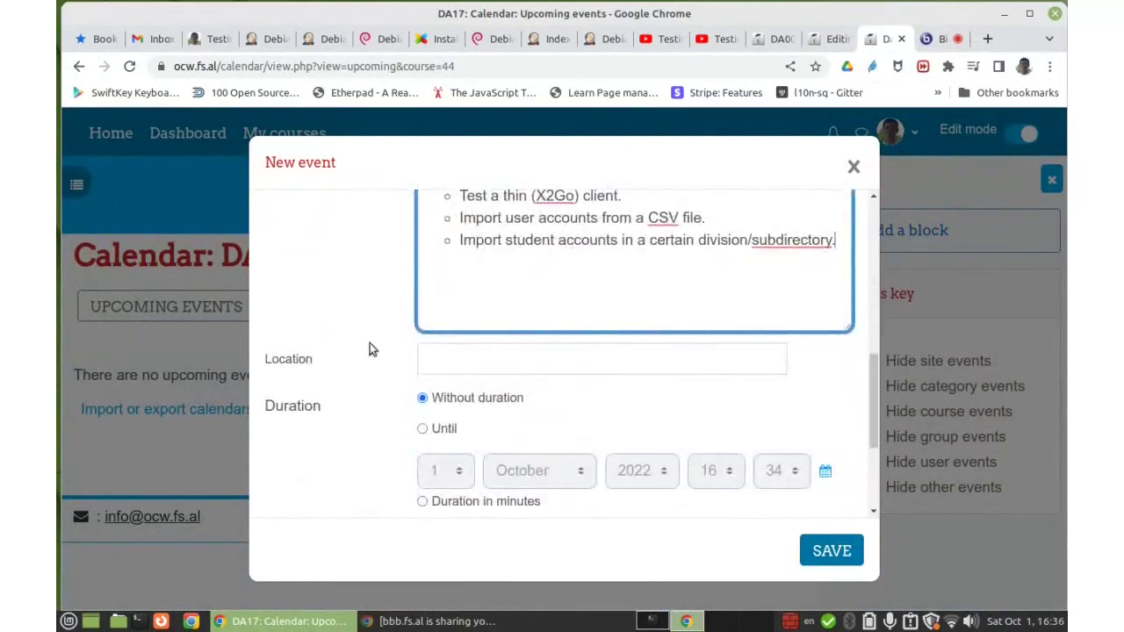
scroll(382, 416, down, 3)
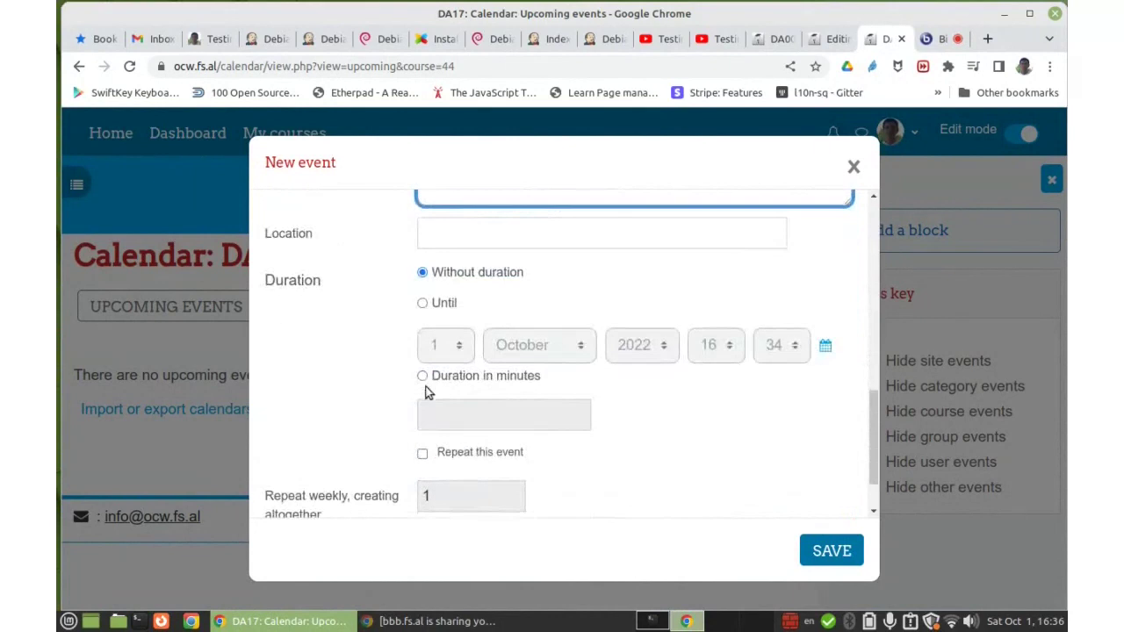
click(423, 376)
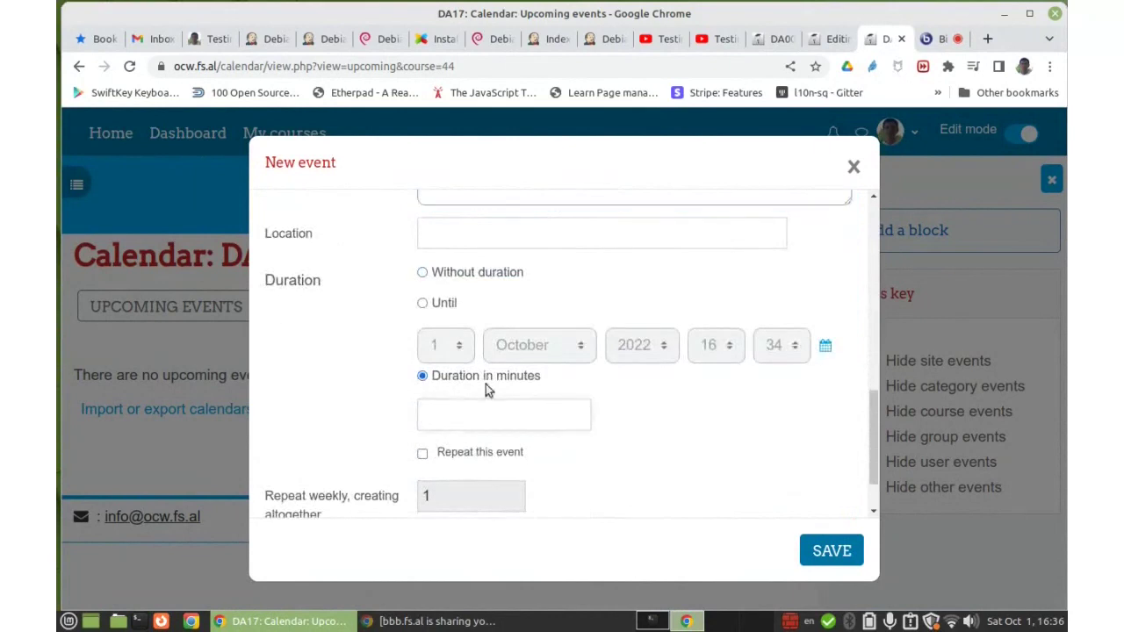
text(60)
- Review the event's date, course and description, save it, and check its entry in the upcoming events list
scroll(378, 417, down, 2)
scroll(366, 329, up, 3)
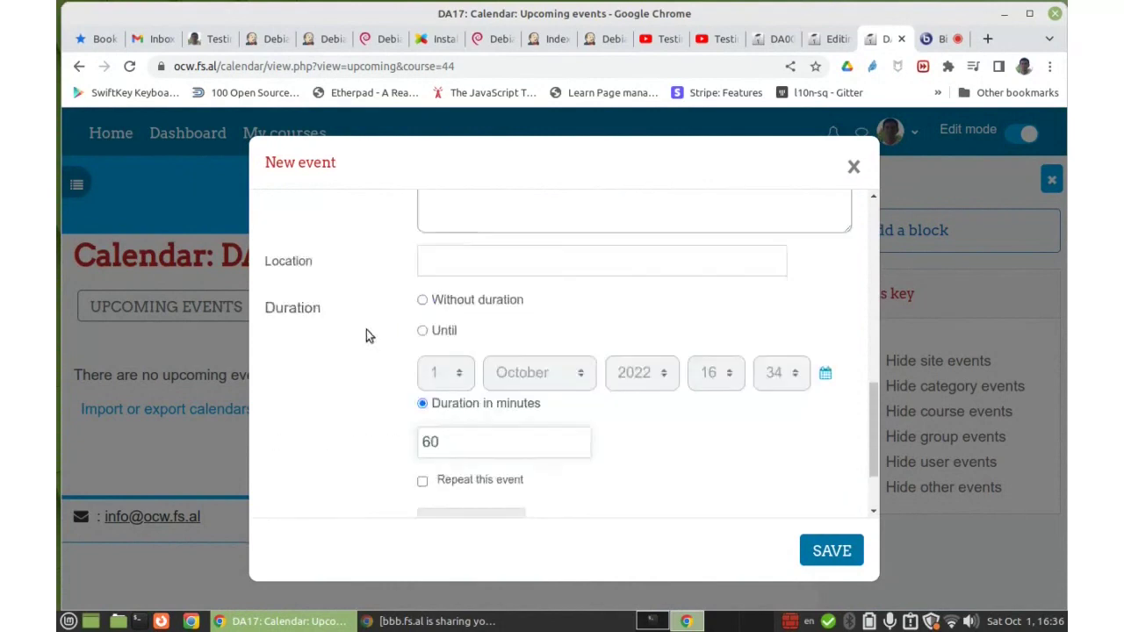
scroll(362, 337, up, 10)
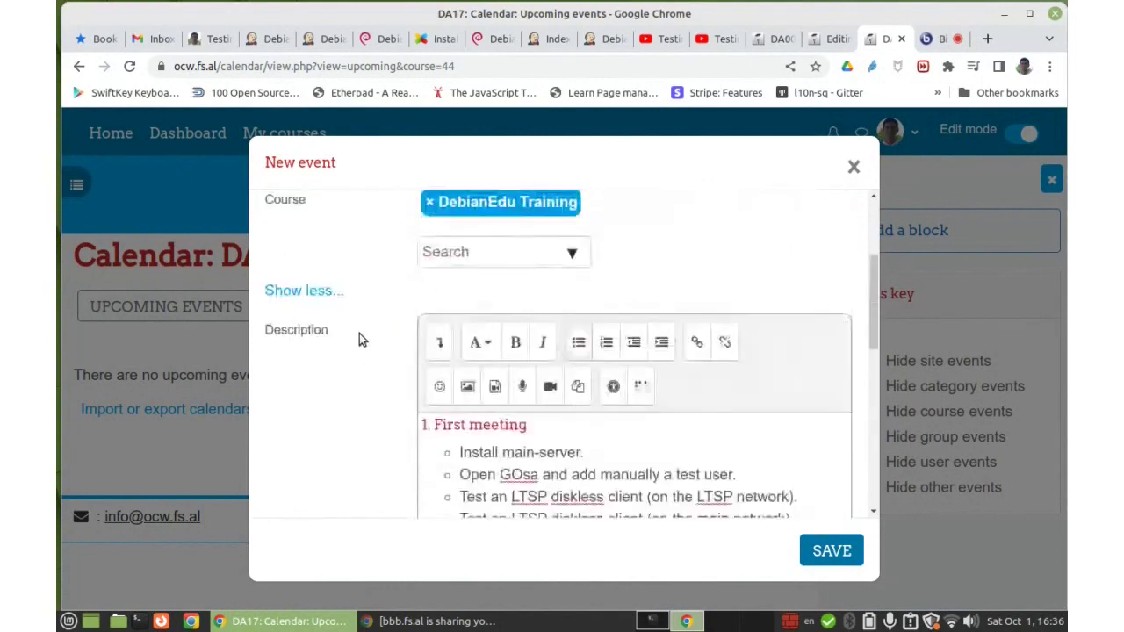
scroll(359, 338, up, 3)
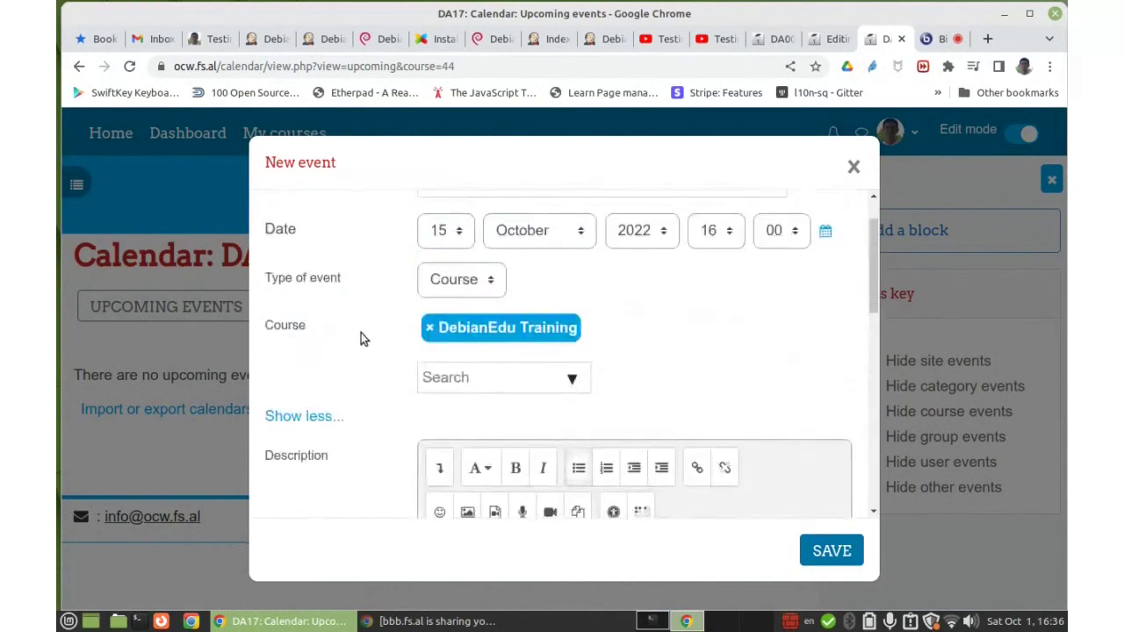
scroll(365, 336, up, 1)
scroll(372, 334, down, 5)
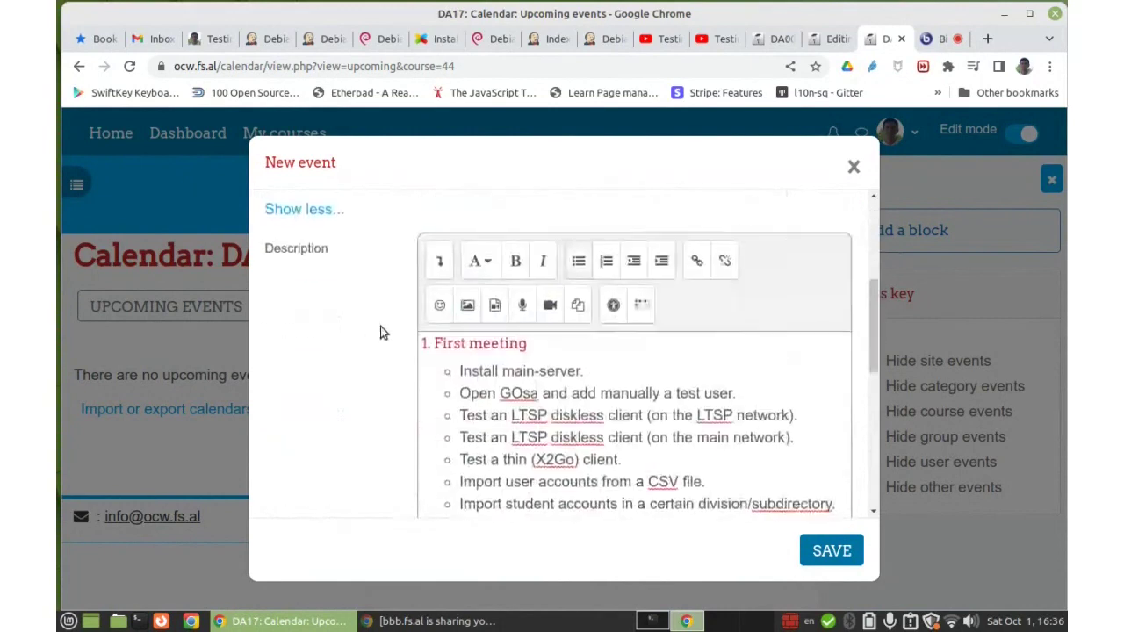
click(833, 552)
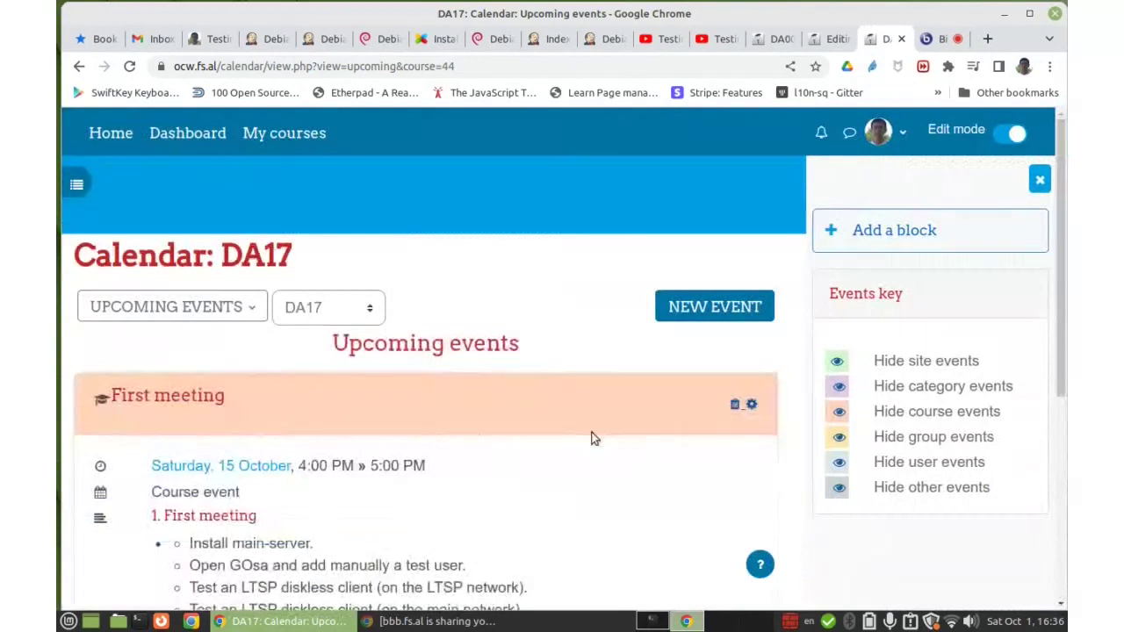
scroll(566, 423, down, 1)
scroll(566, 423, down, 1)
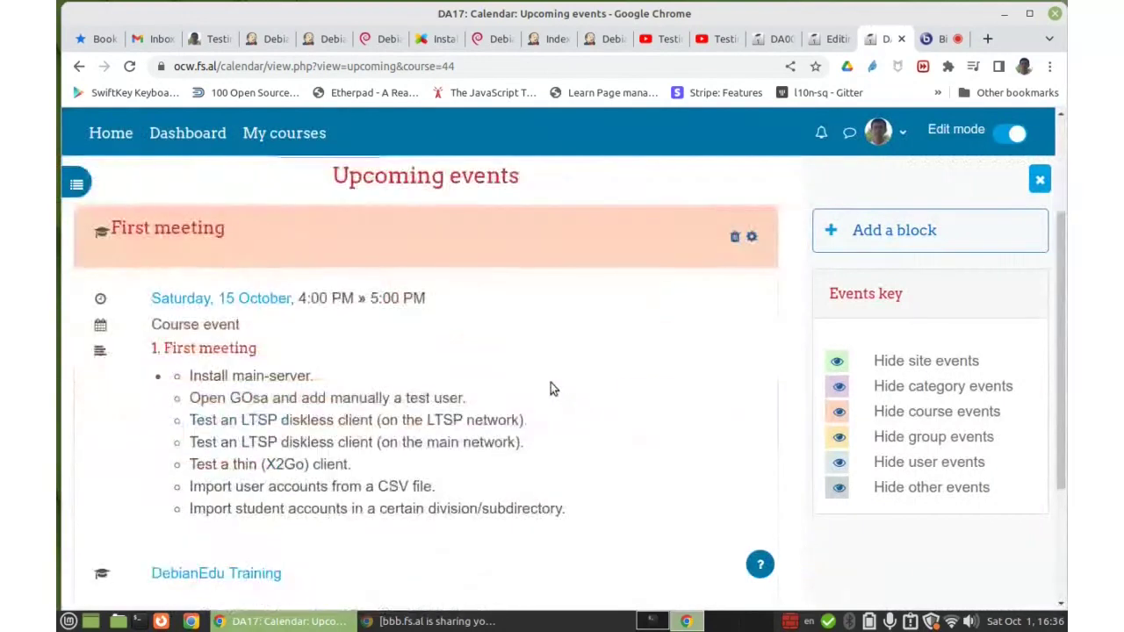
scroll(549, 382, up, 2)
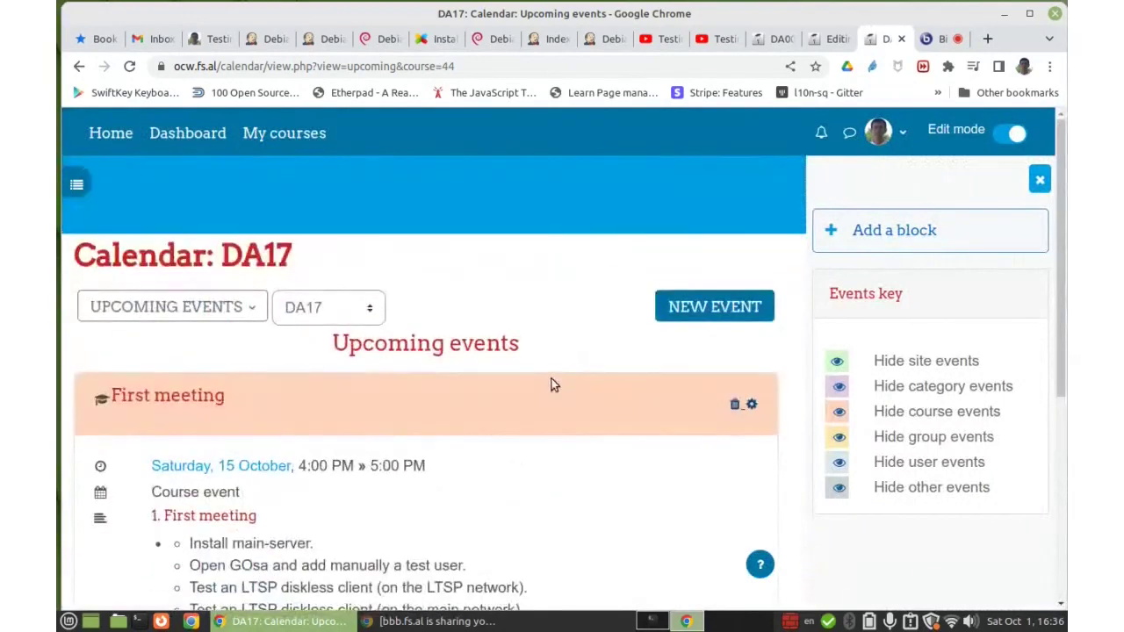
- Go back to the DebianEdu Training course page through the list of own courses
click(832, 40)
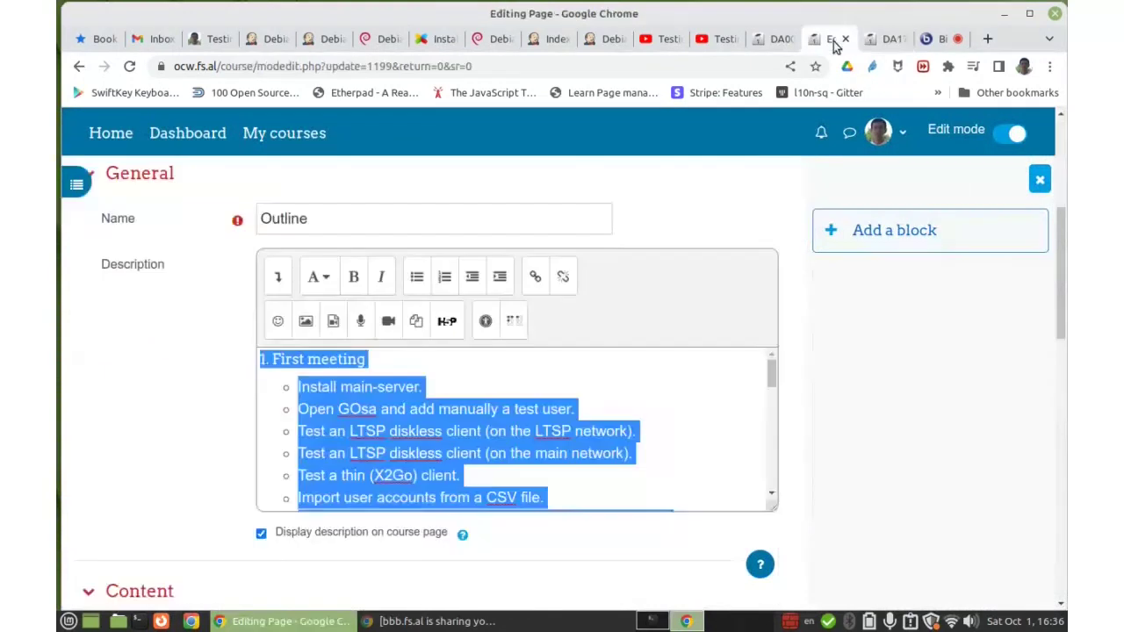
click(878, 40)
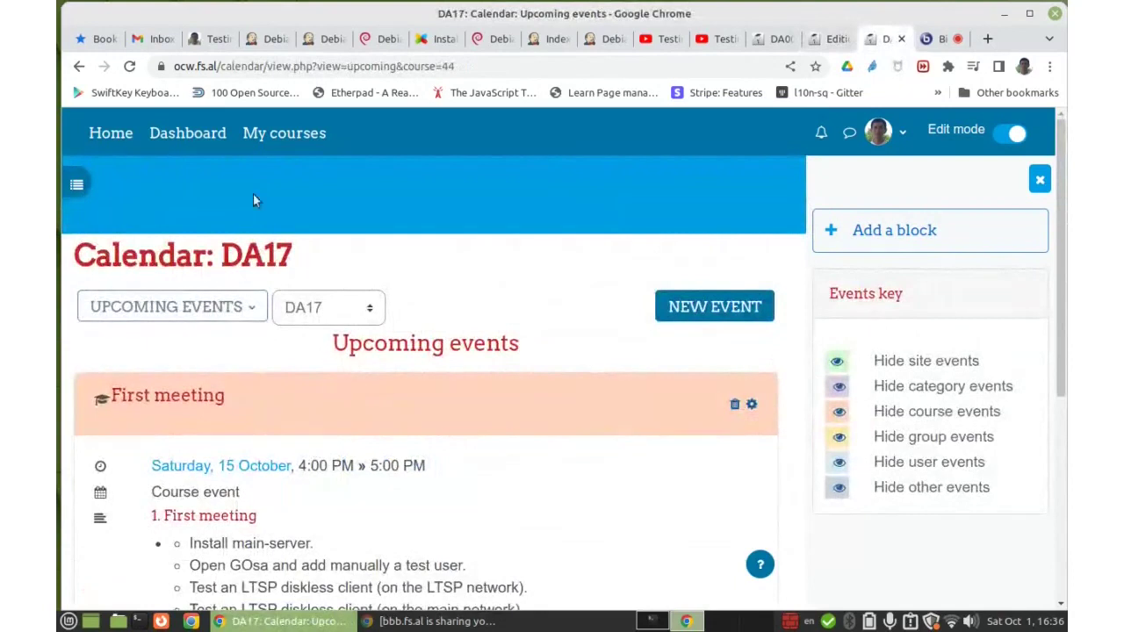
click(283, 134)
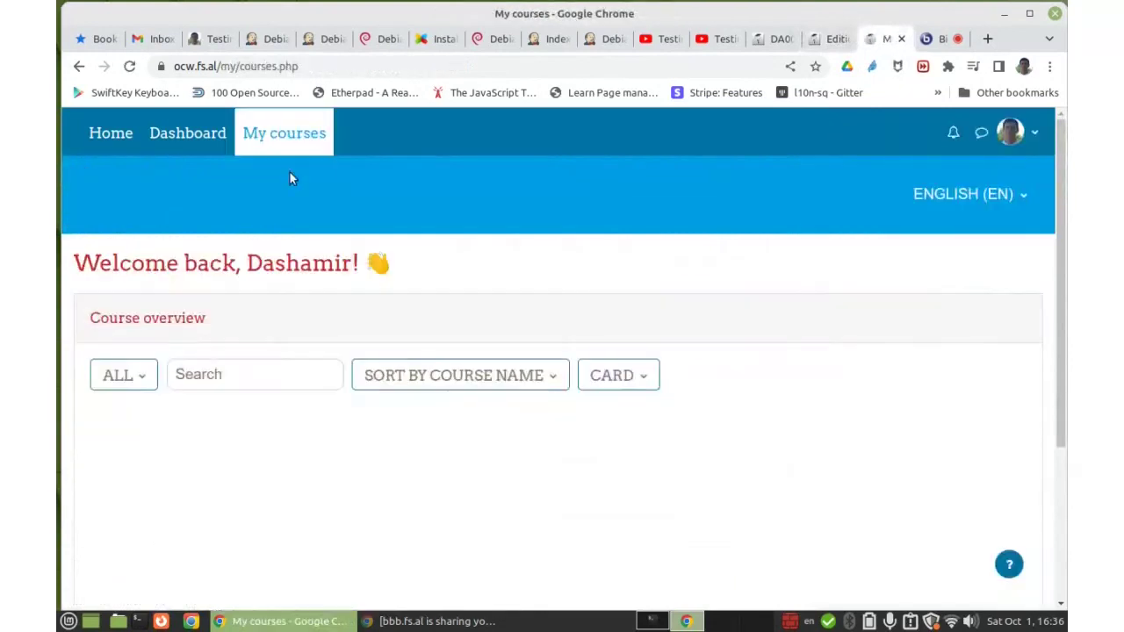
scroll(311, 314, down, 3)
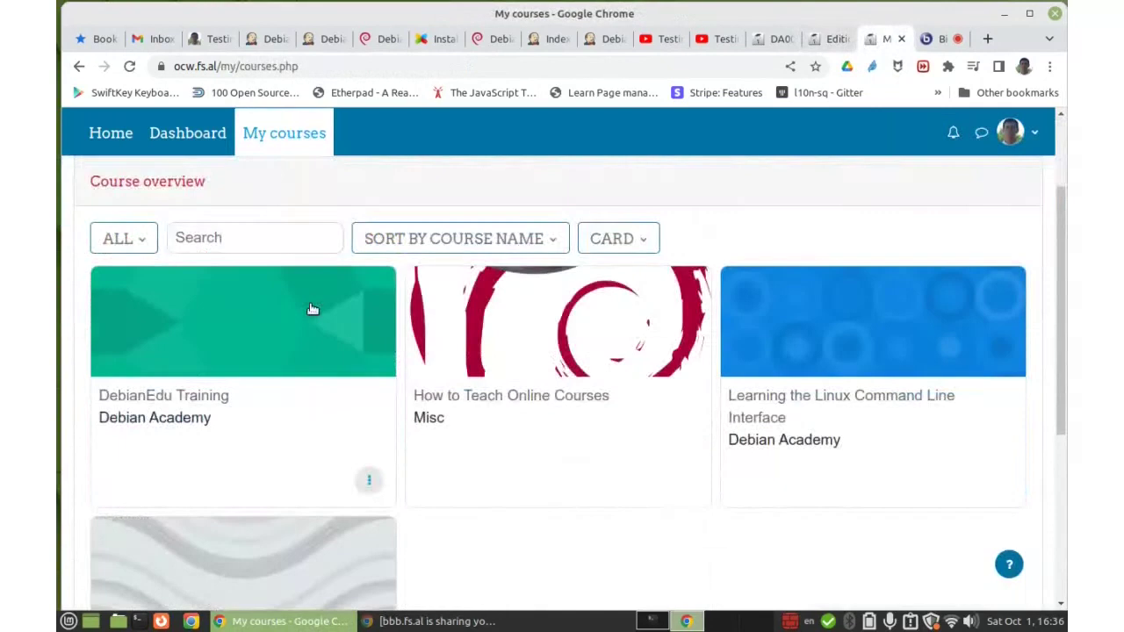
scroll(289, 395, down, 2)
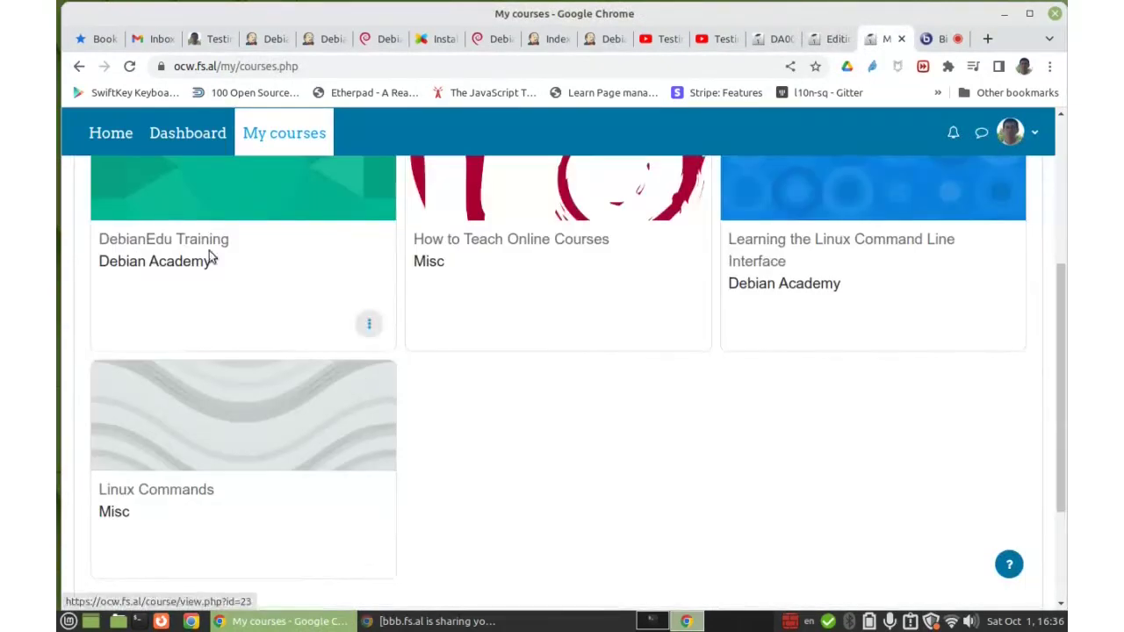
click(223, 204)
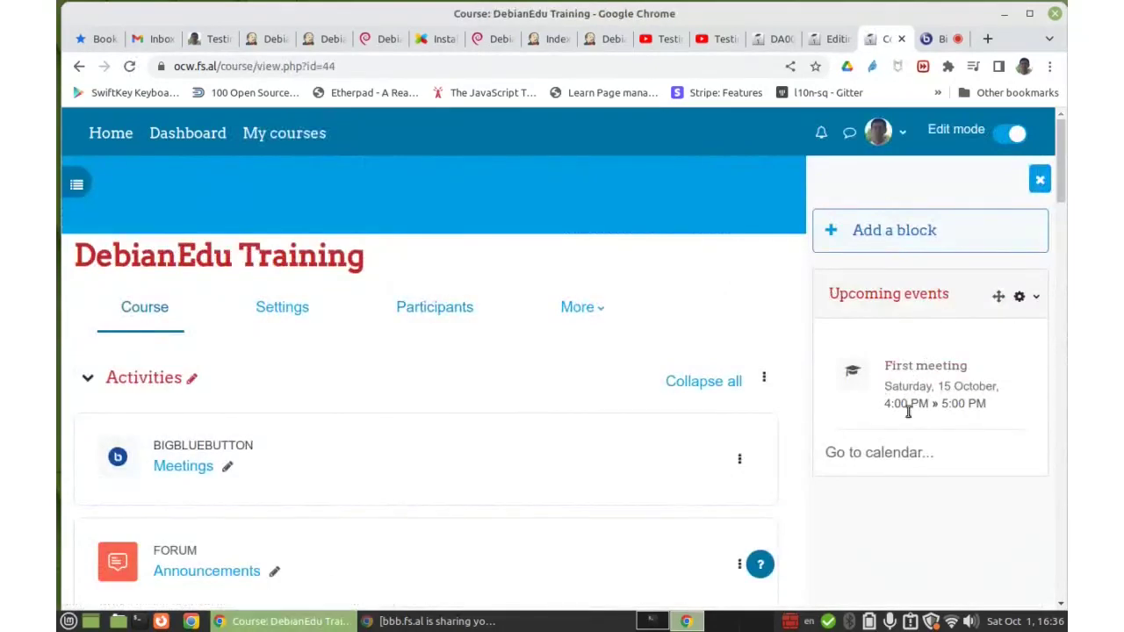
- View the First meeting event's details from the Upcoming events block and close them
click(926, 369)
scroll(687, 350, down, 2)
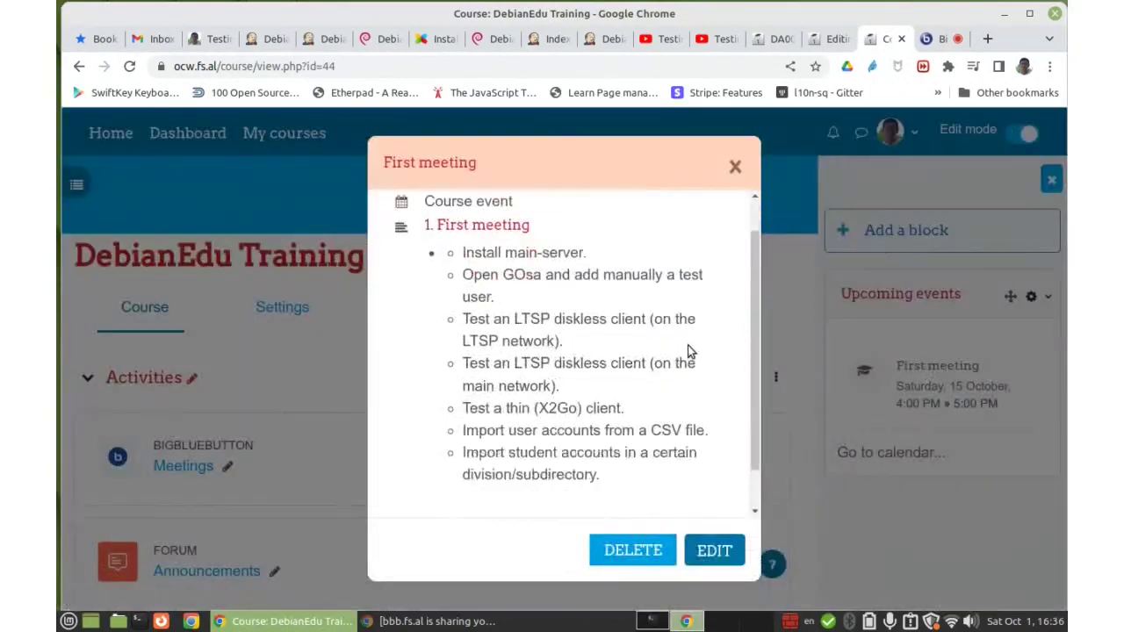
scroll(689, 351, down, 1)
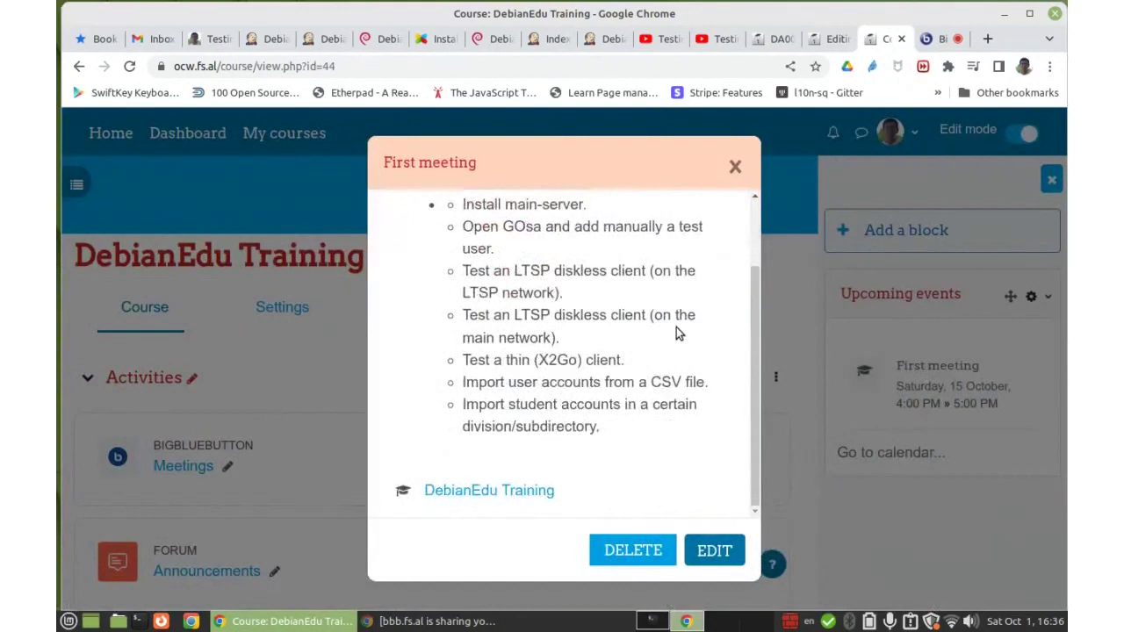
scroll(676, 328, up, 2)
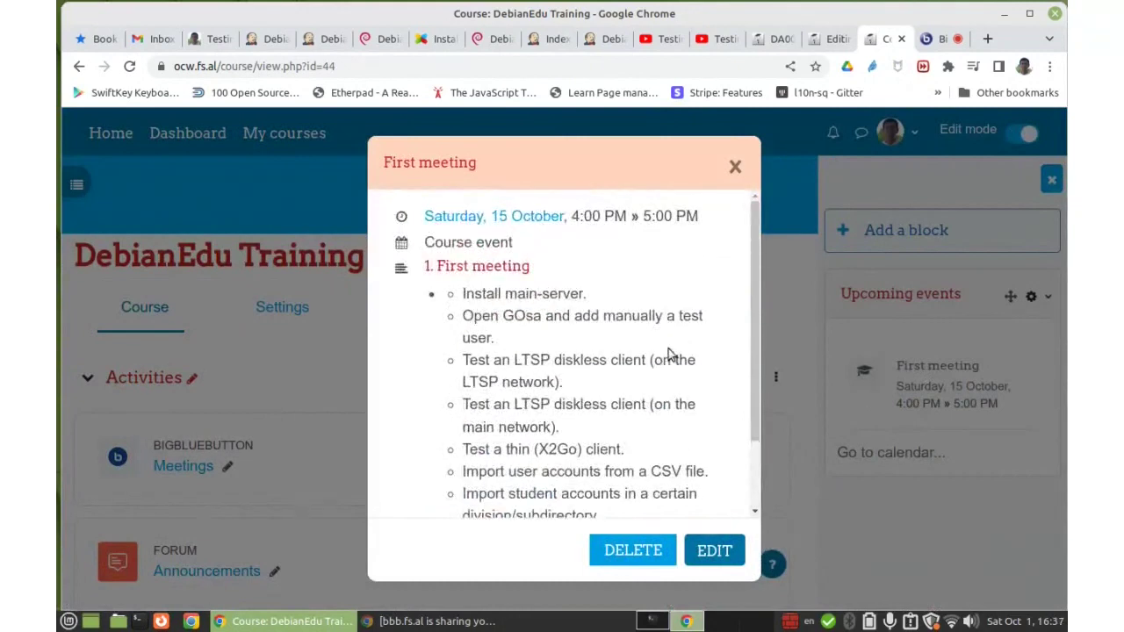
scroll(672, 355, down, 2)
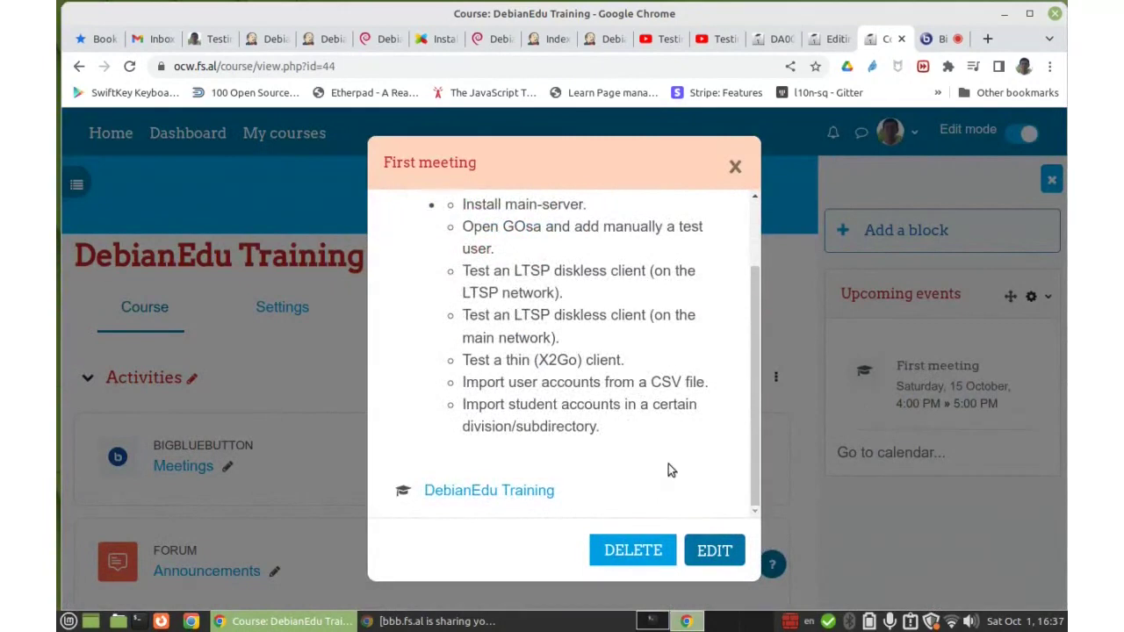
click(736, 167)
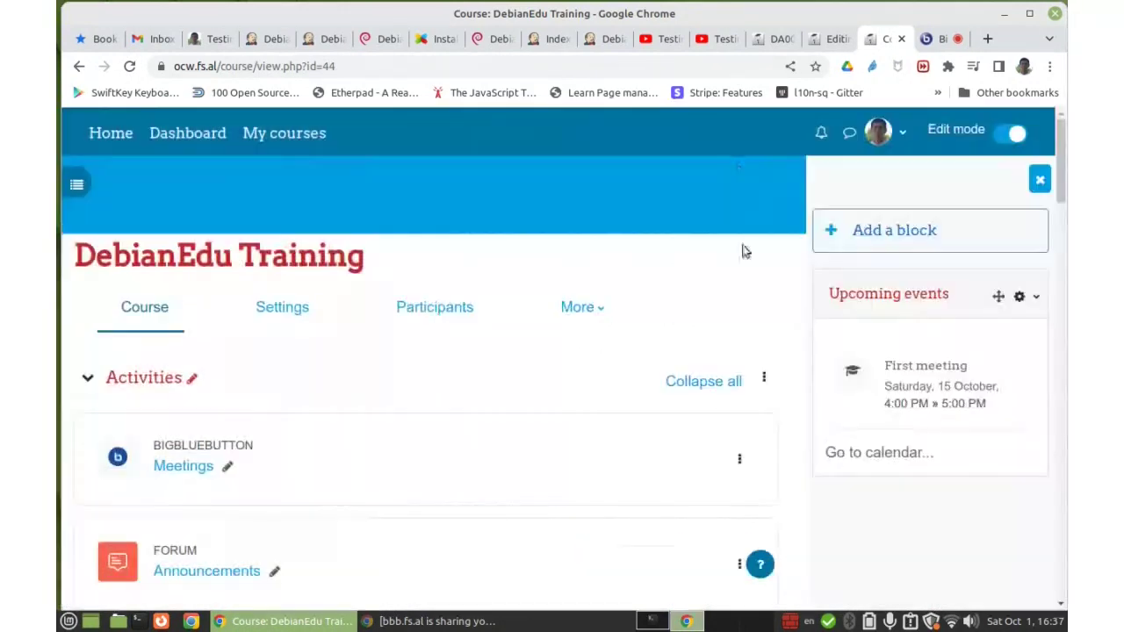
- Start a new event in the course calendar and title it "Second meeting"
click(881, 453)
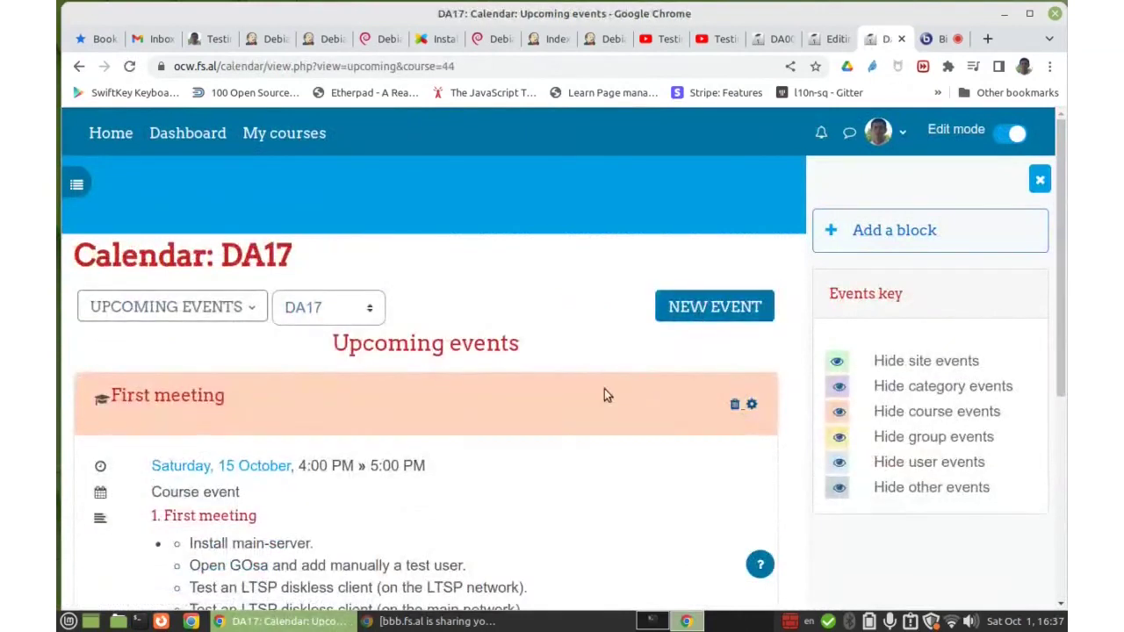
click(691, 308)
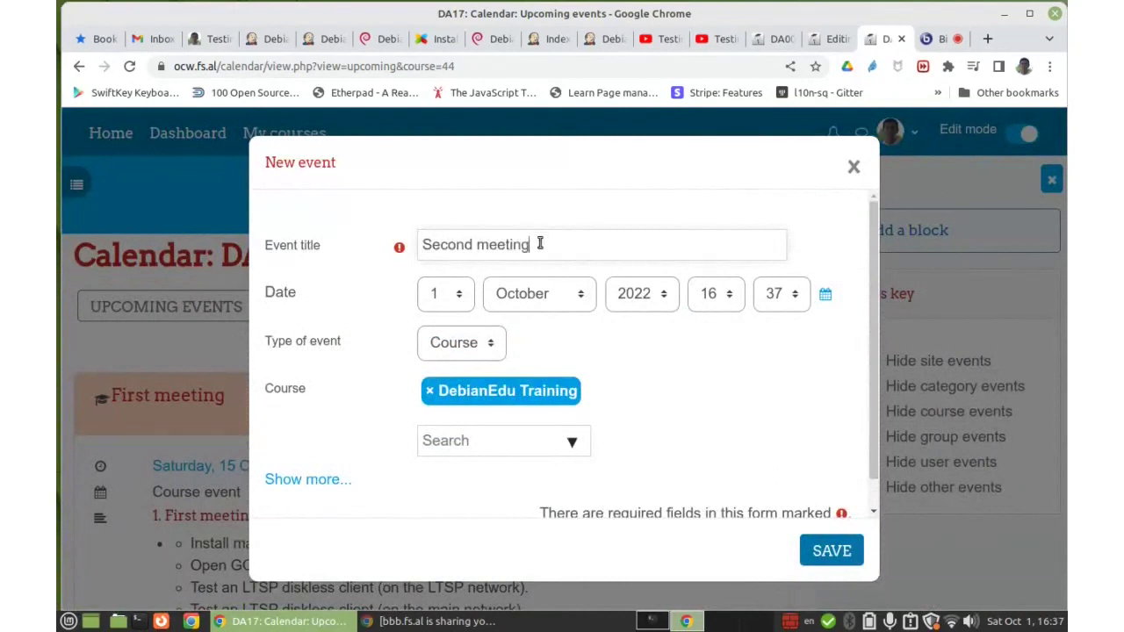
- Check the October calendar and choose the day for the Second meeting event's date
click(1038, 622)
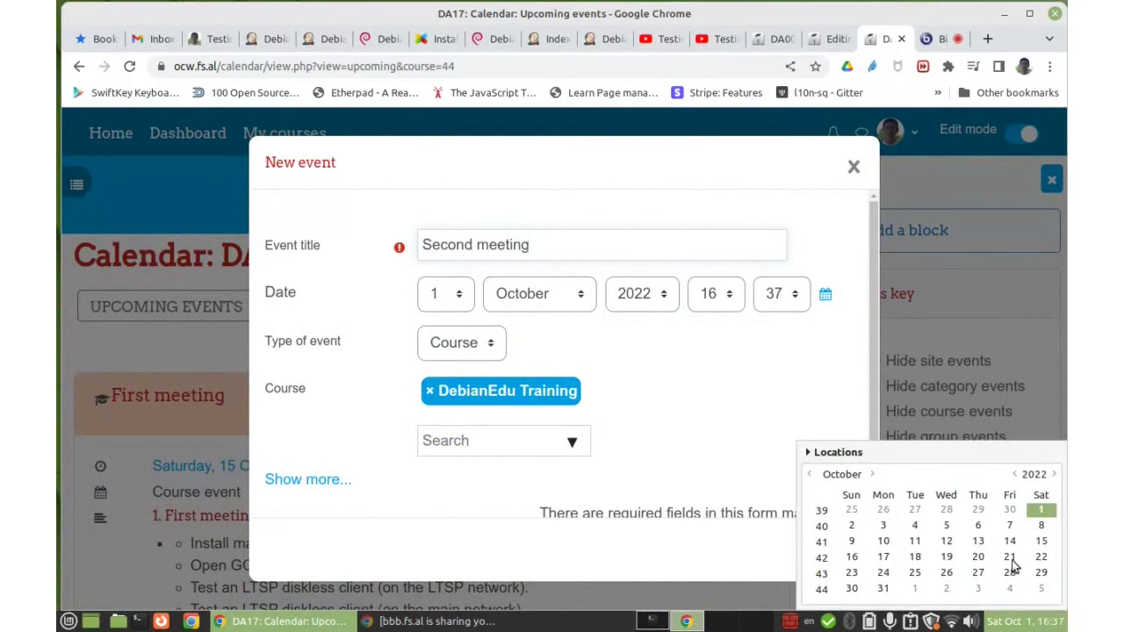
click(1037, 623)
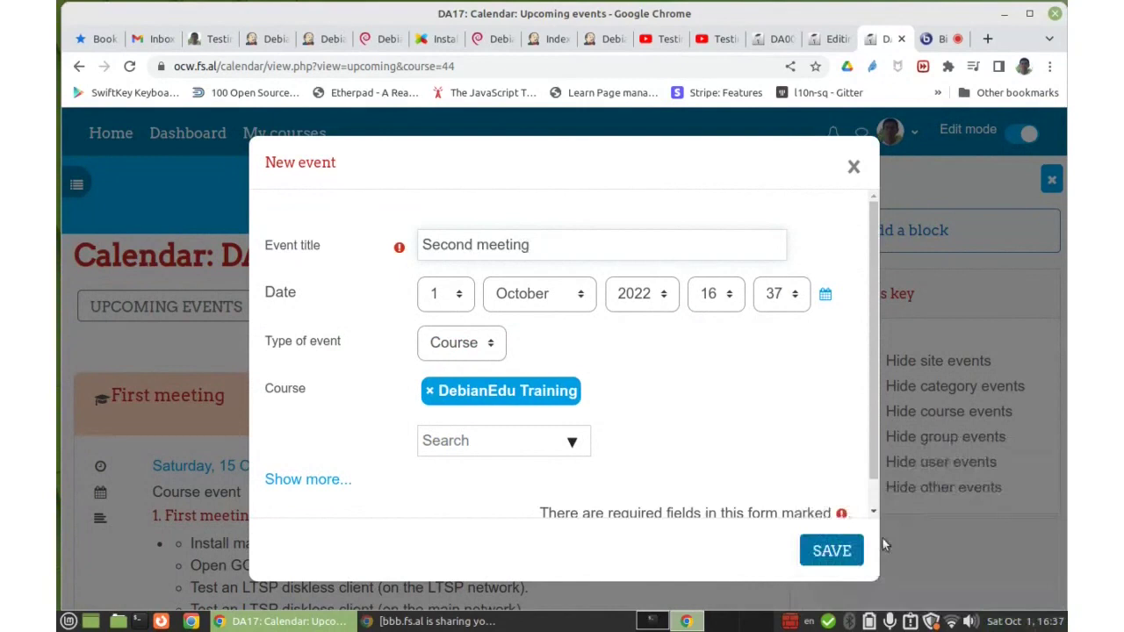
click(447, 299)
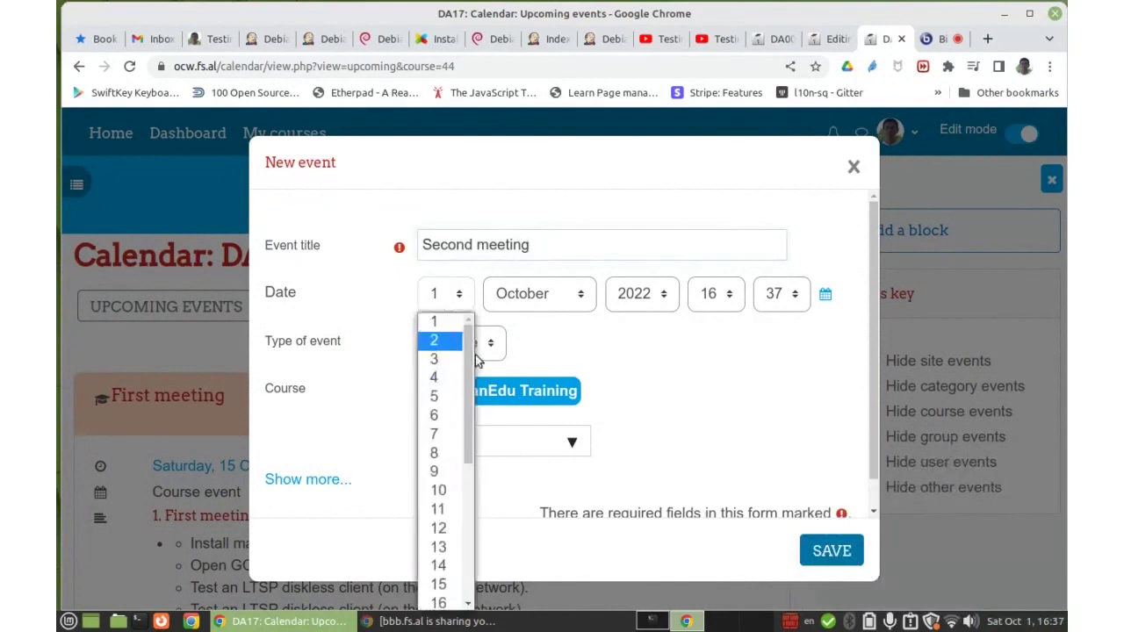
drag(477, 366, 467, 469)
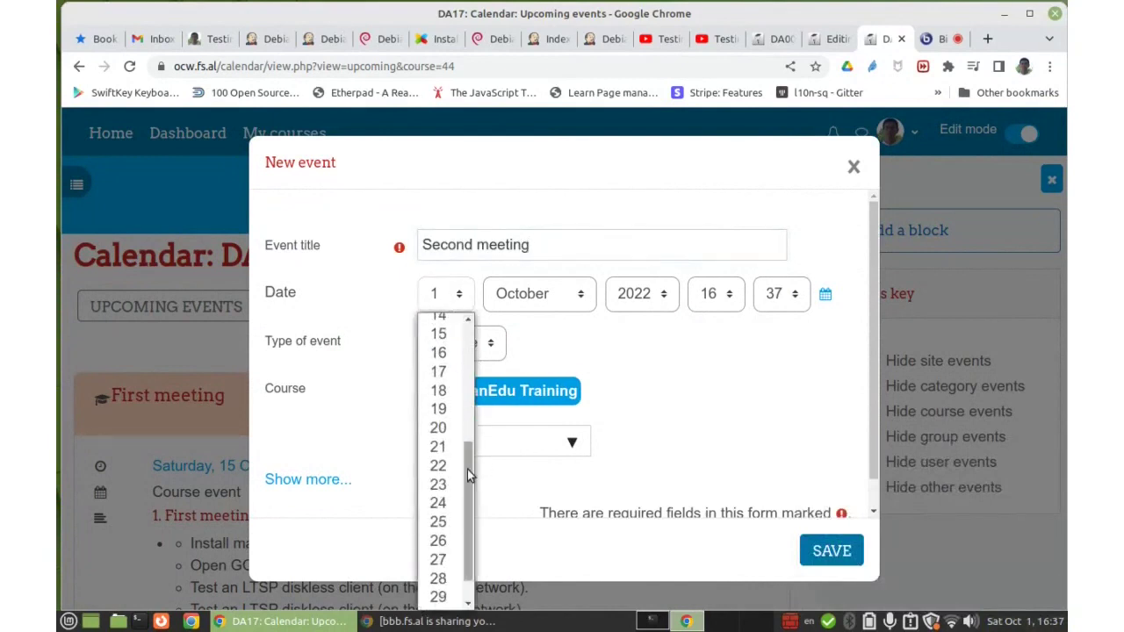
- Set the new event's day to 21 and its start minutes to 00
click(448, 446)
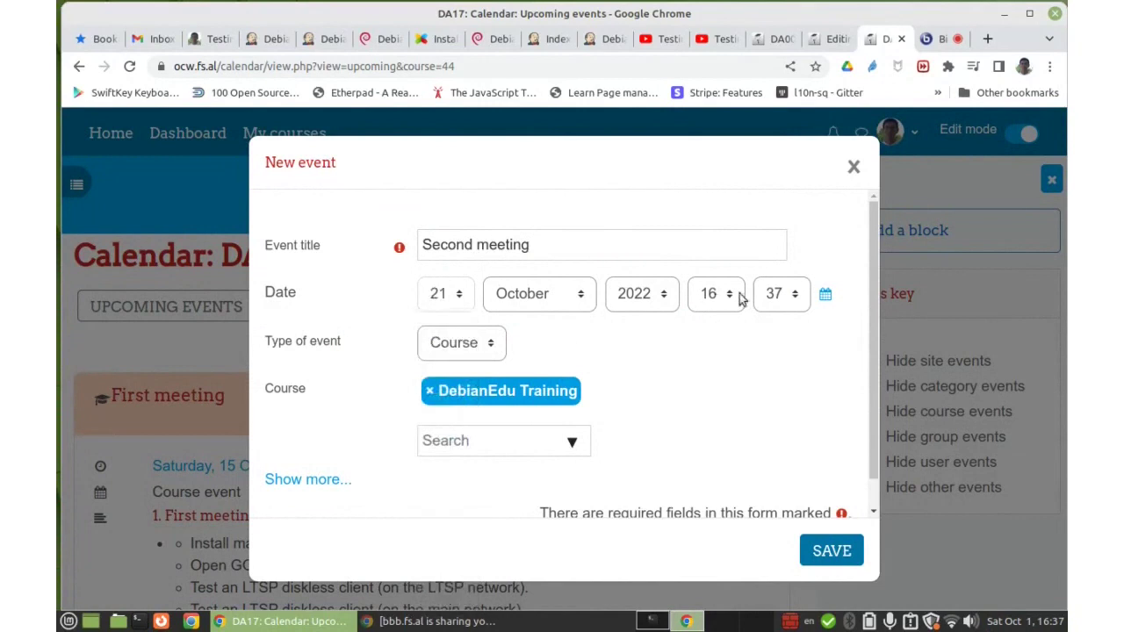
click(768, 299)
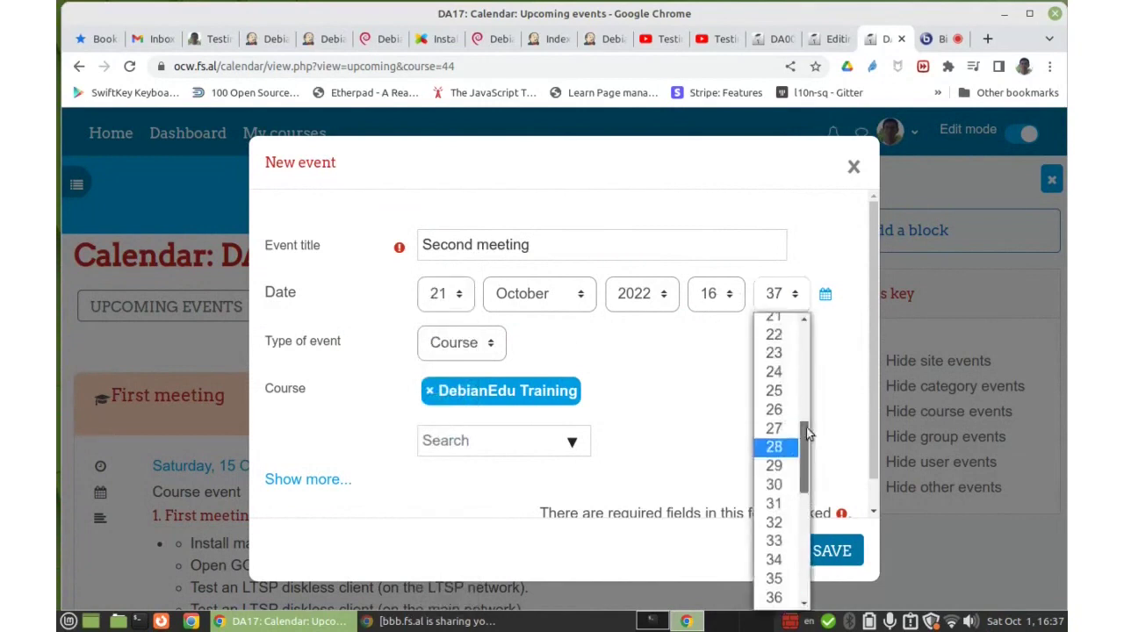
drag(804, 422, 812, 321)
click(775, 323)
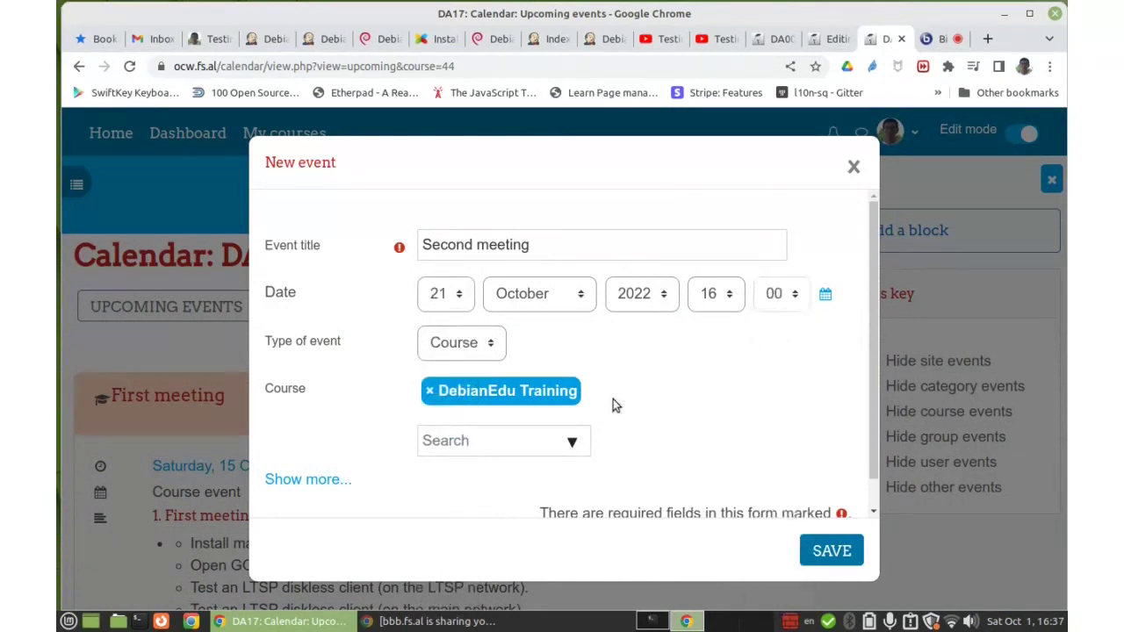
- Reveal the new event's additional settings and enlarge the description box to make room for a full list
scroll(685, 355, down, 1)
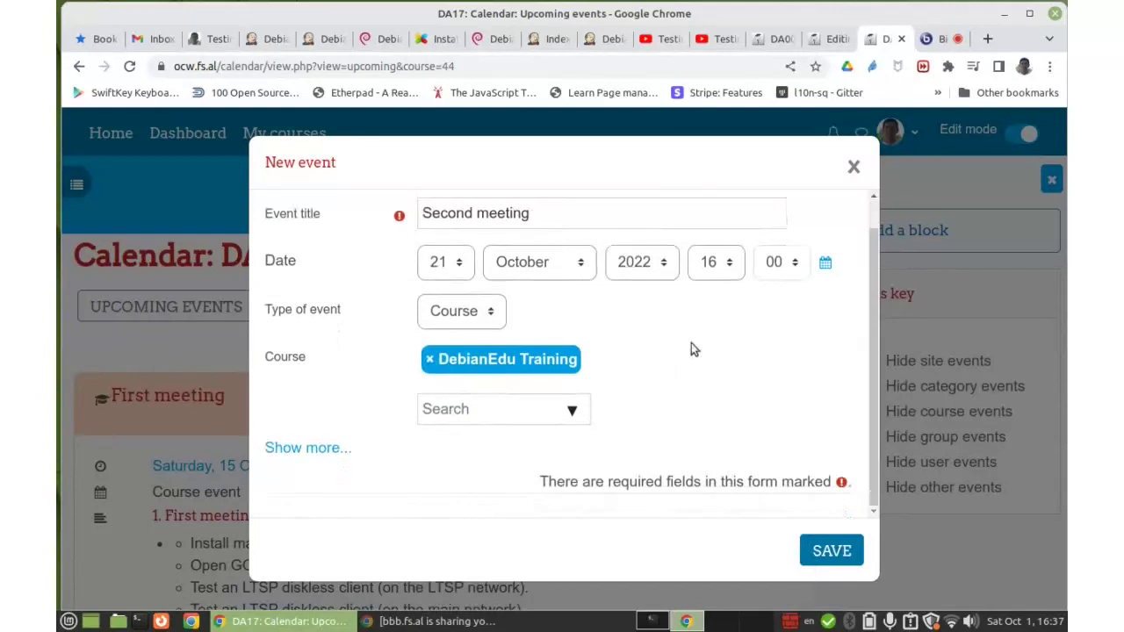
click(283, 449)
scroll(655, 364, down, 5)
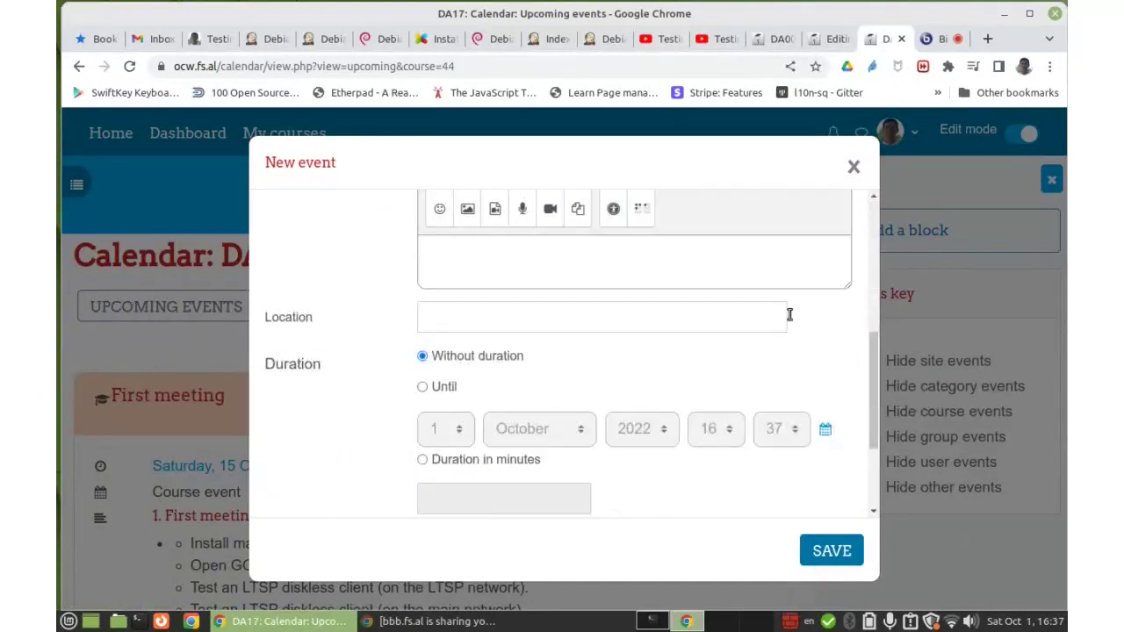
drag(846, 284, 835, 503)
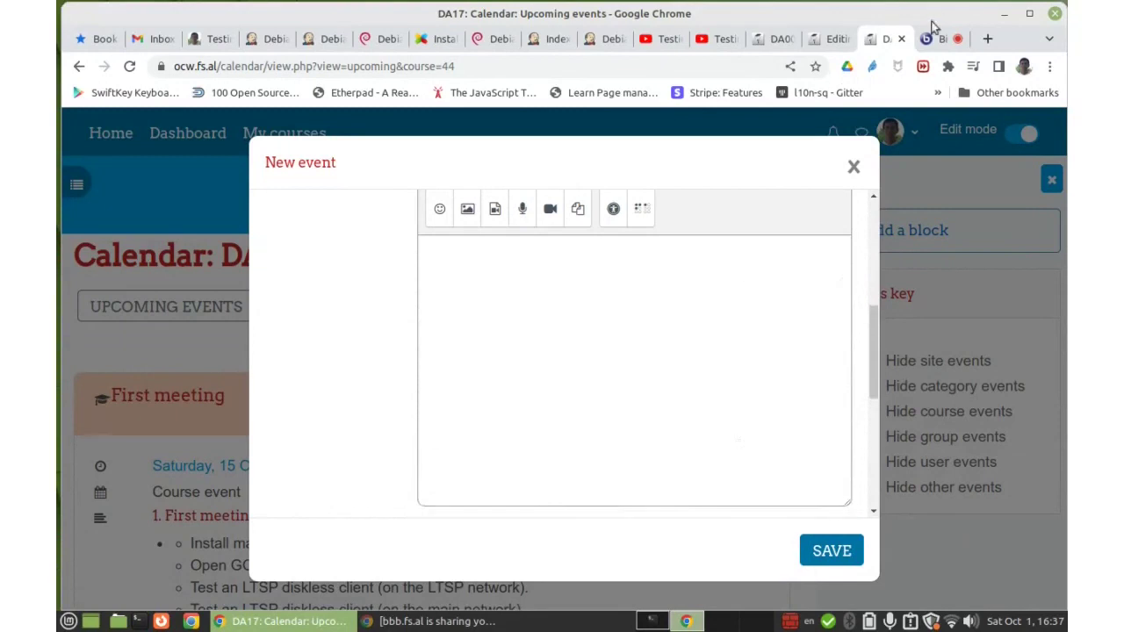
- Copy the "2. Second meeting" heading and its task list from the Outline page's description into the new event's description
click(836, 38)
scroll(343, 413, down, 3)
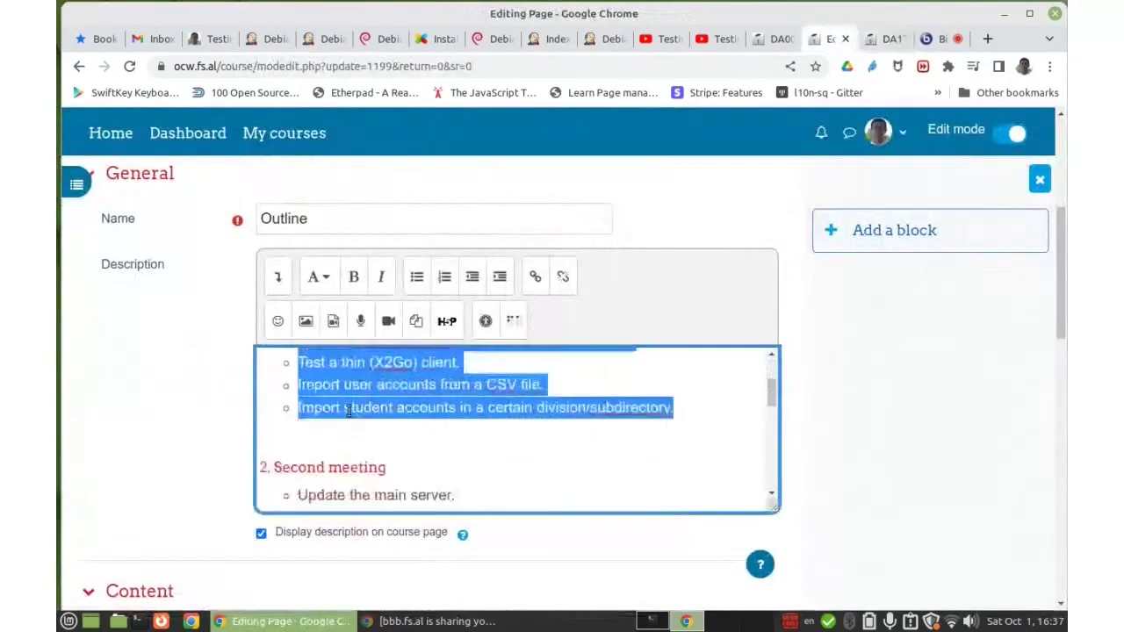
scroll(462, 443, down, 2)
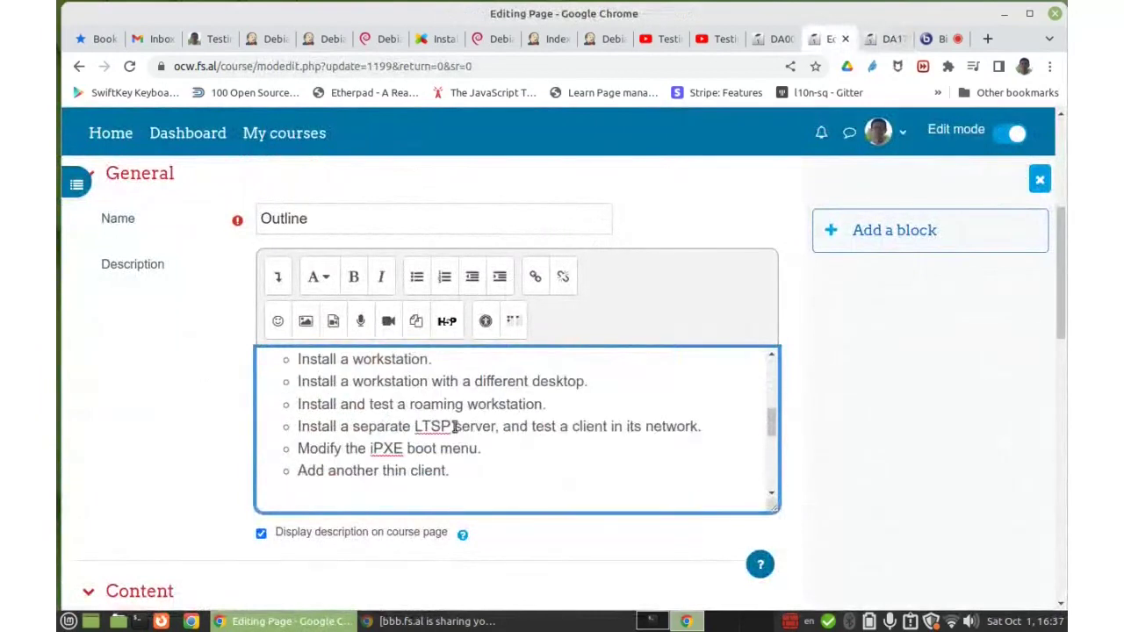
drag(449, 478, 266, 393)
key(ctrl+c)
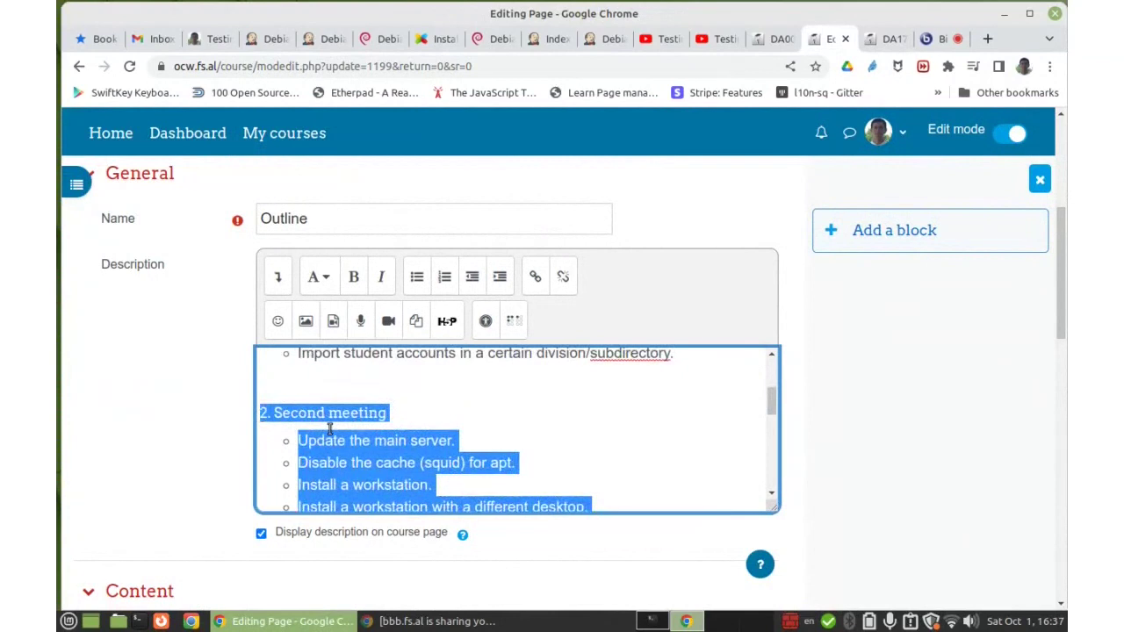
click(872, 45)
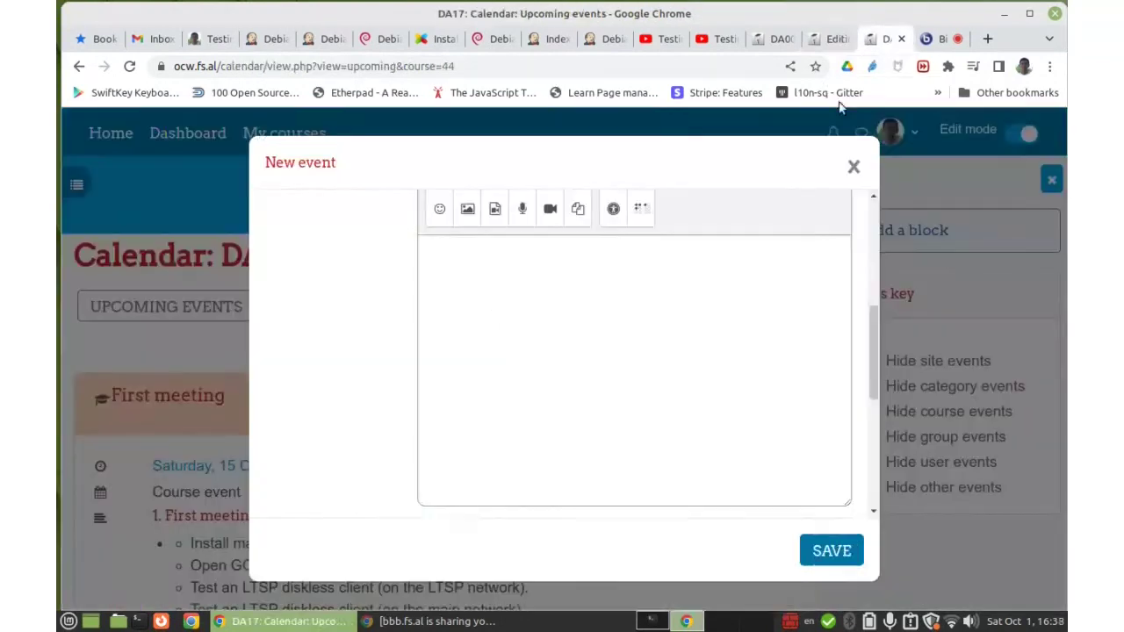
click(502, 267)
key(ctrl+v)
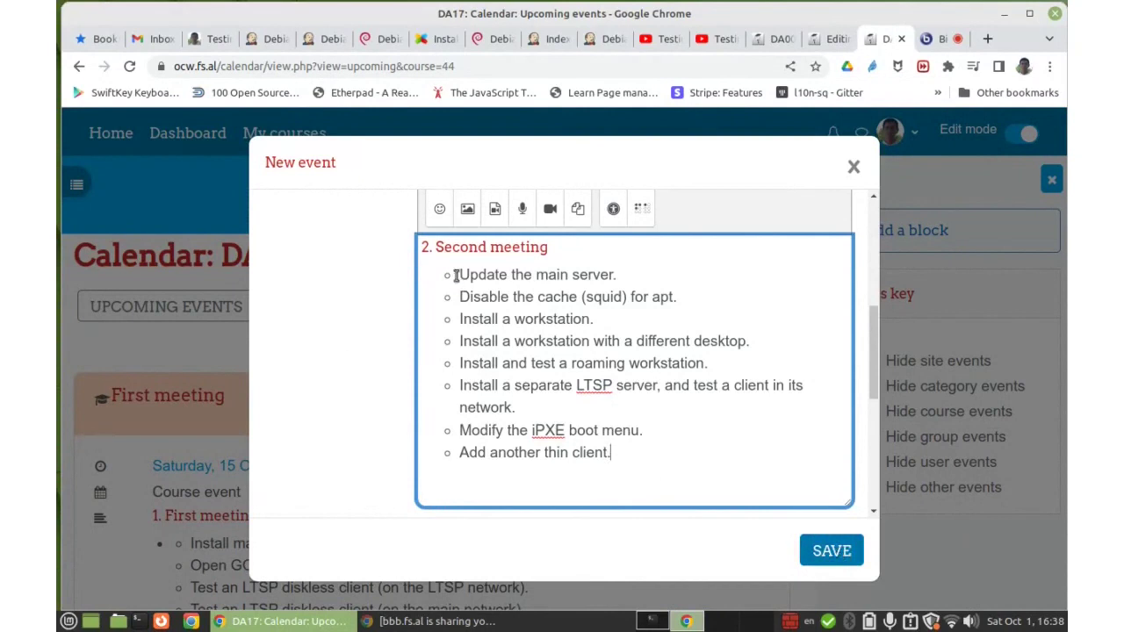
- Outdent the whole task list under the "2. Second meeting" heading by one level
scroll(329, 319, up, 2)
scroll(337, 326, down, 1)
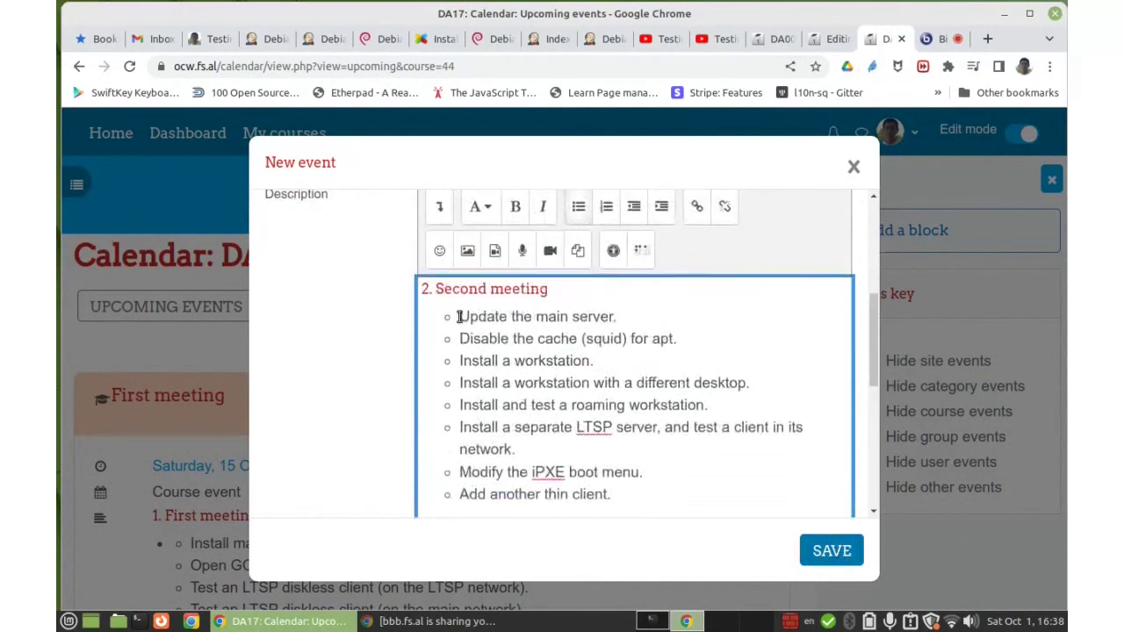
drag(459, 317, 673, 532)
scroll(694, 301, down, 3)
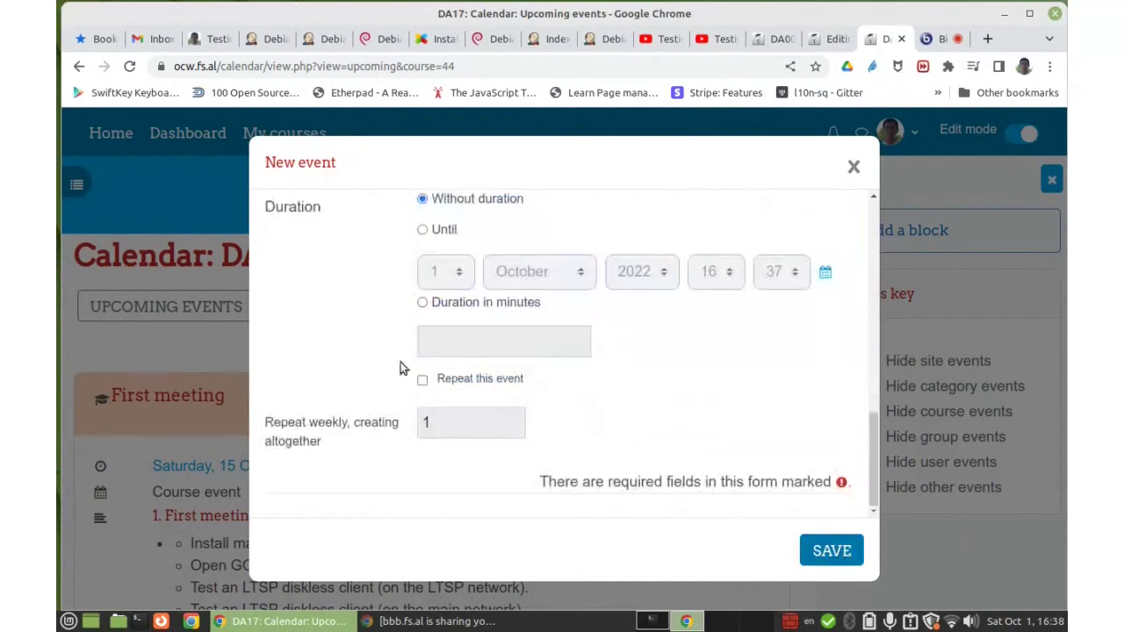
scroll(356, 330, up, 5)
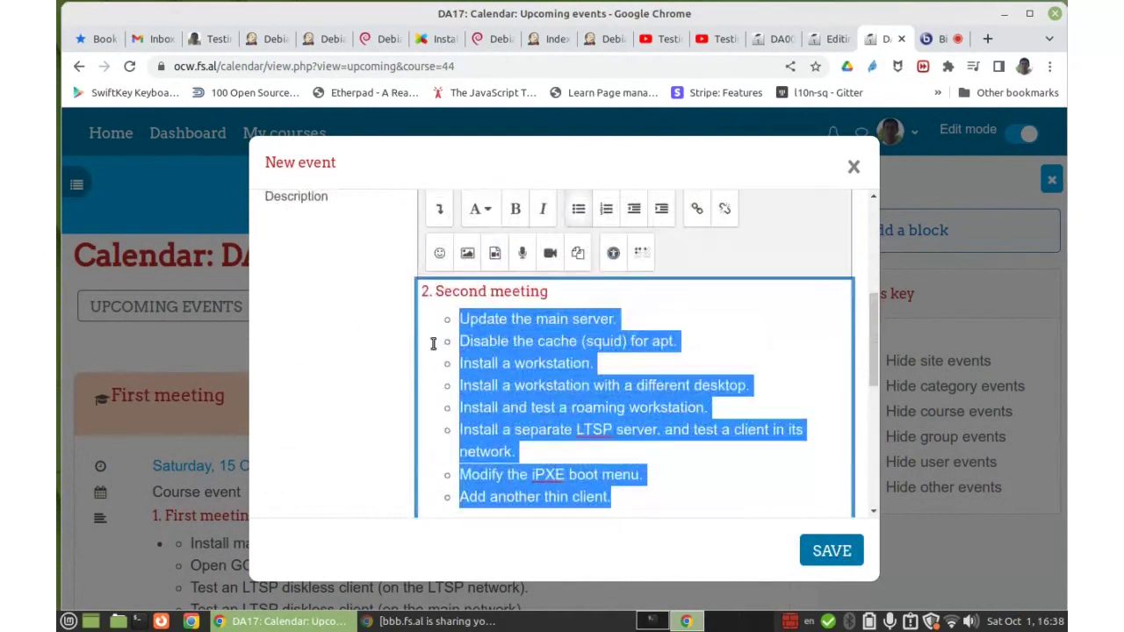
click(634, 210)
click(384, 425)
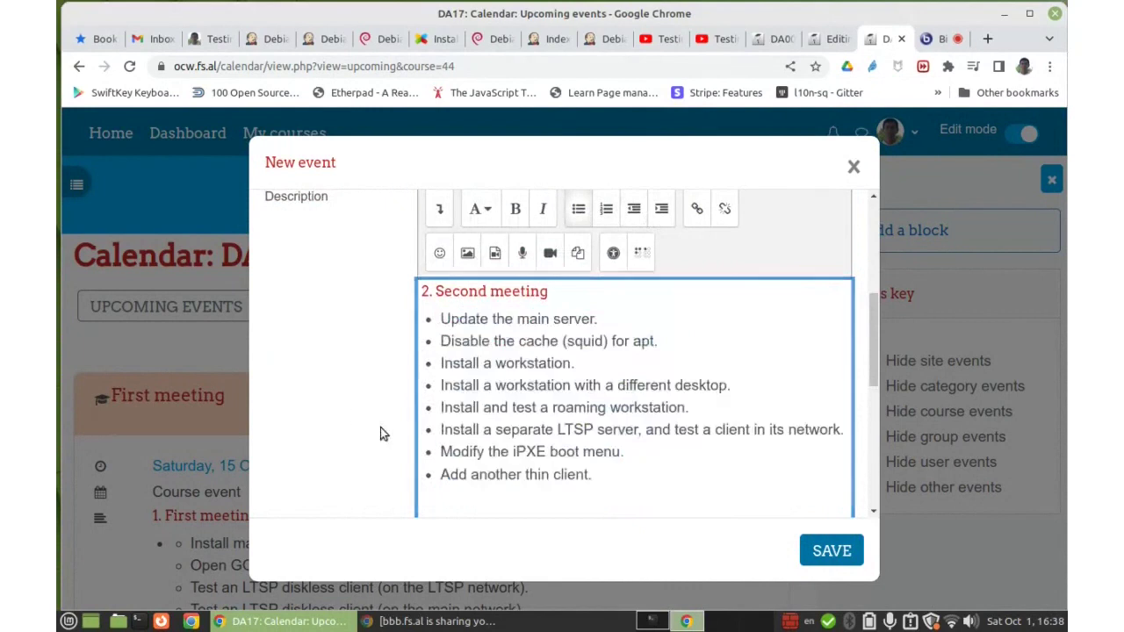
- Set the Second meeting event's duration to 60 minutes and save the event
scroll(406, 382, down, 2)
scroll(397, 386, down, 2)
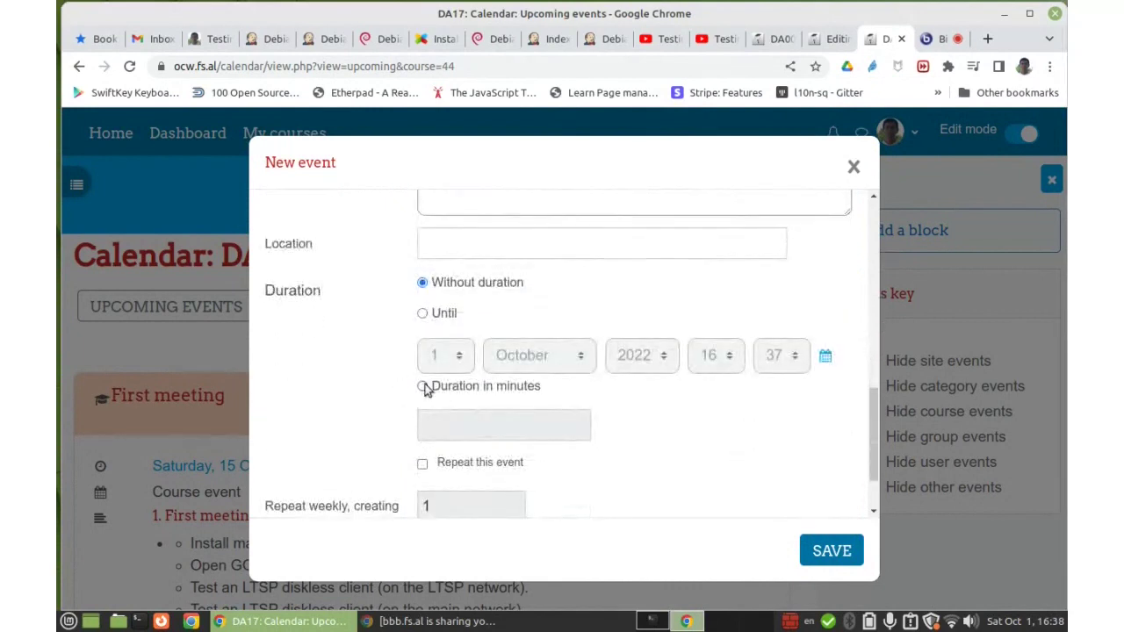
click(424, 387)
text(60)
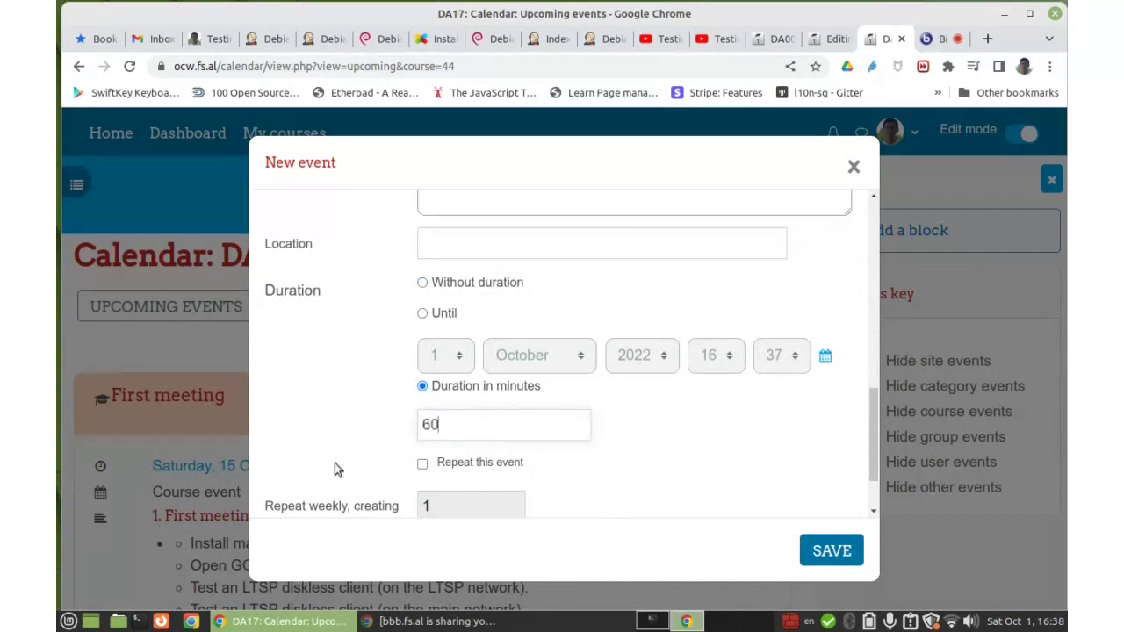
scroll(335, 463, down, 1)
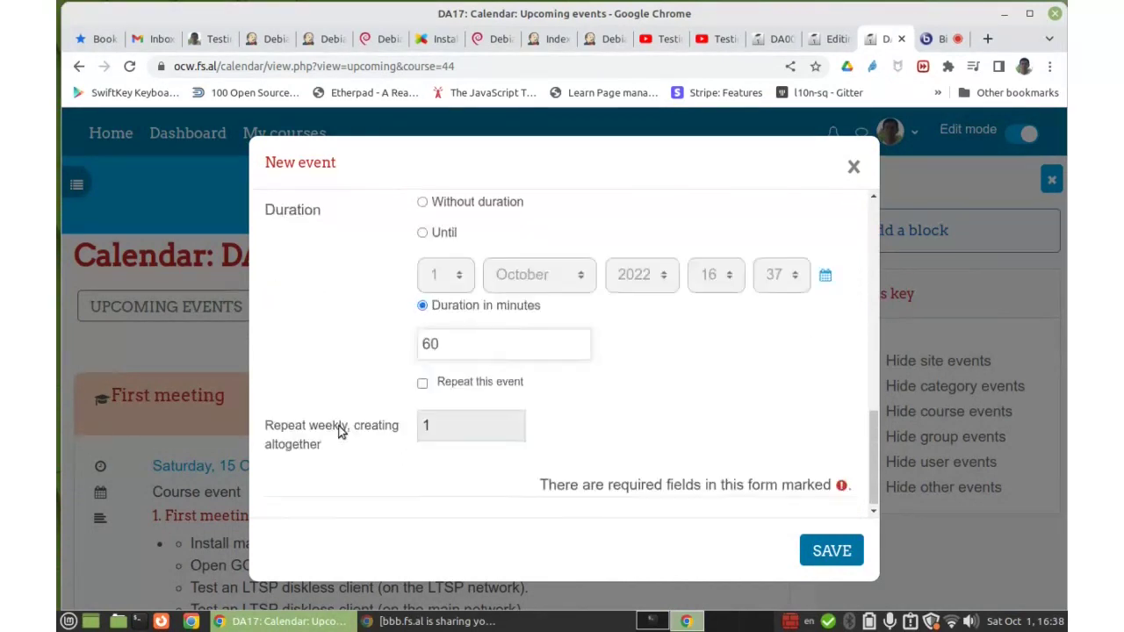
click(820, 548)
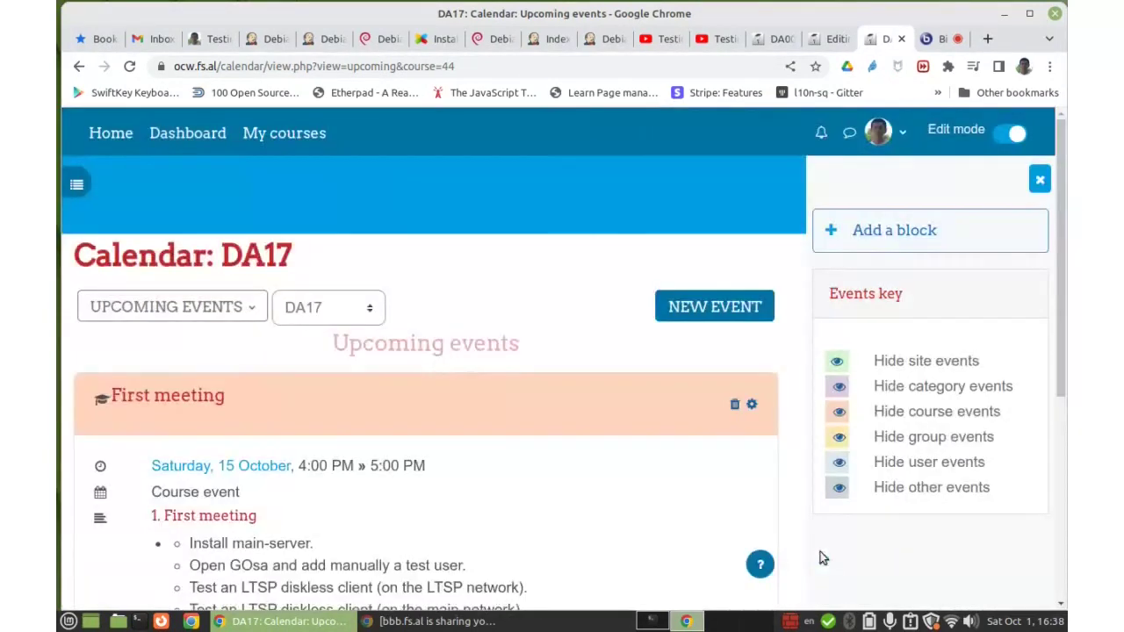
- Compare how the task lists of the First meeting and Second meeting are indented in the upcoming events
scroll(456, 373, down, 9)
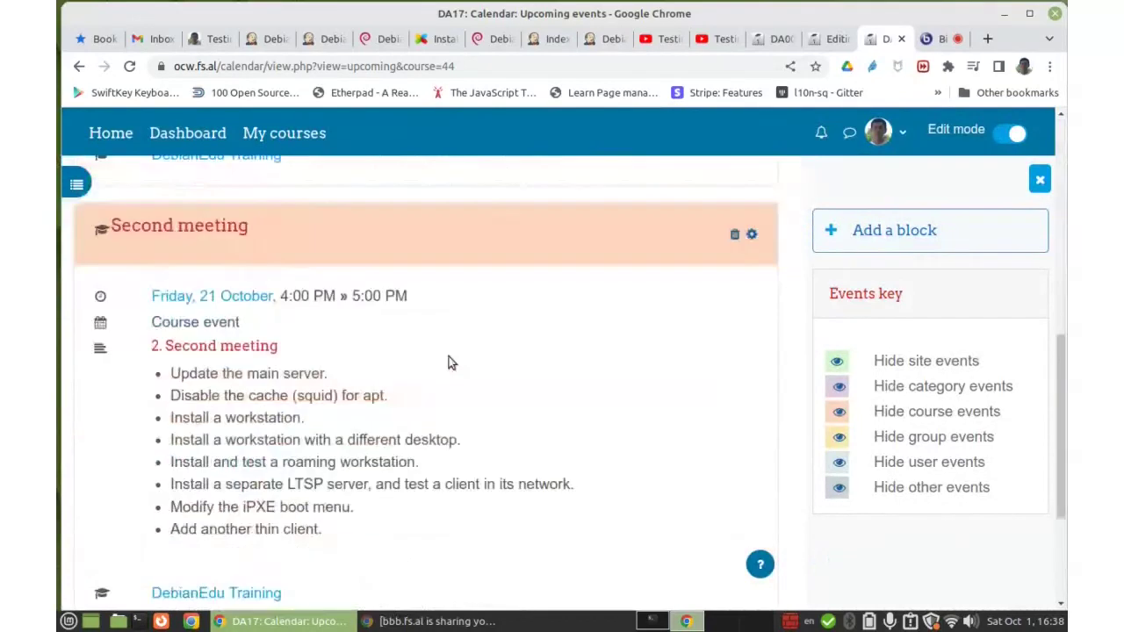
scroll(451, 359, up, 6)
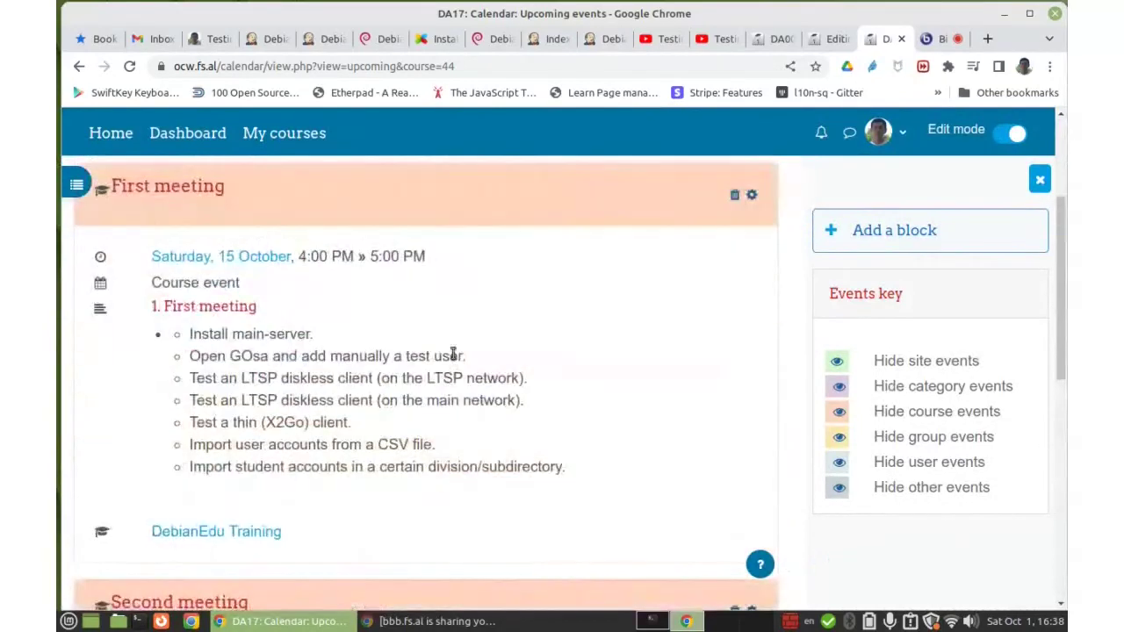
scroll(441, 351, down, 1)
scroll(232, 235, up, 2)
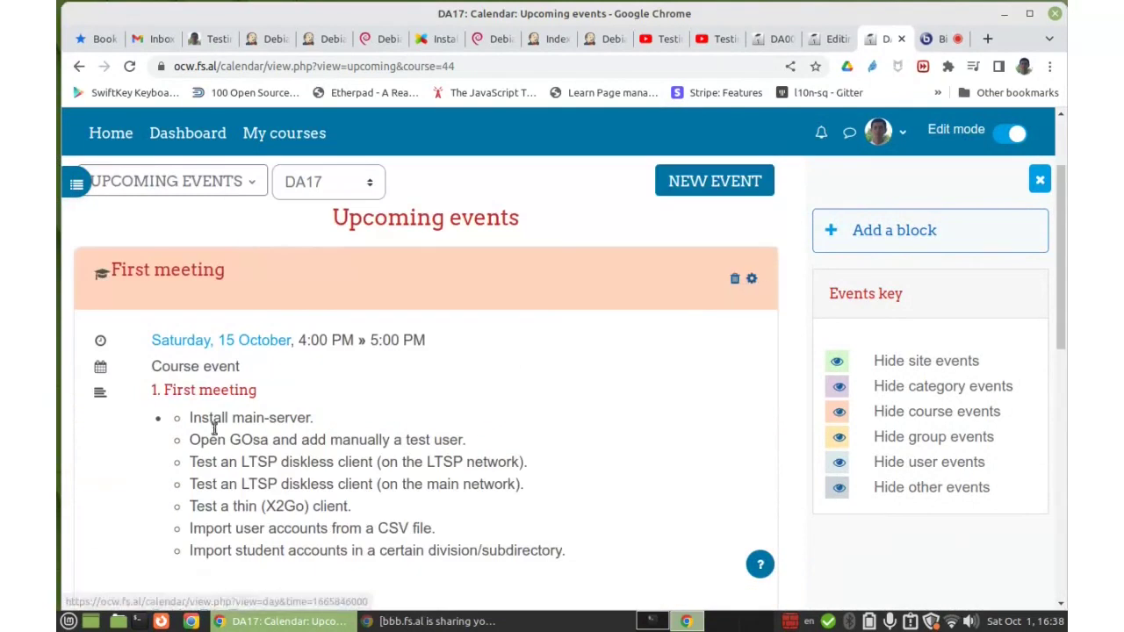
drag(185, 417, 577, 554)
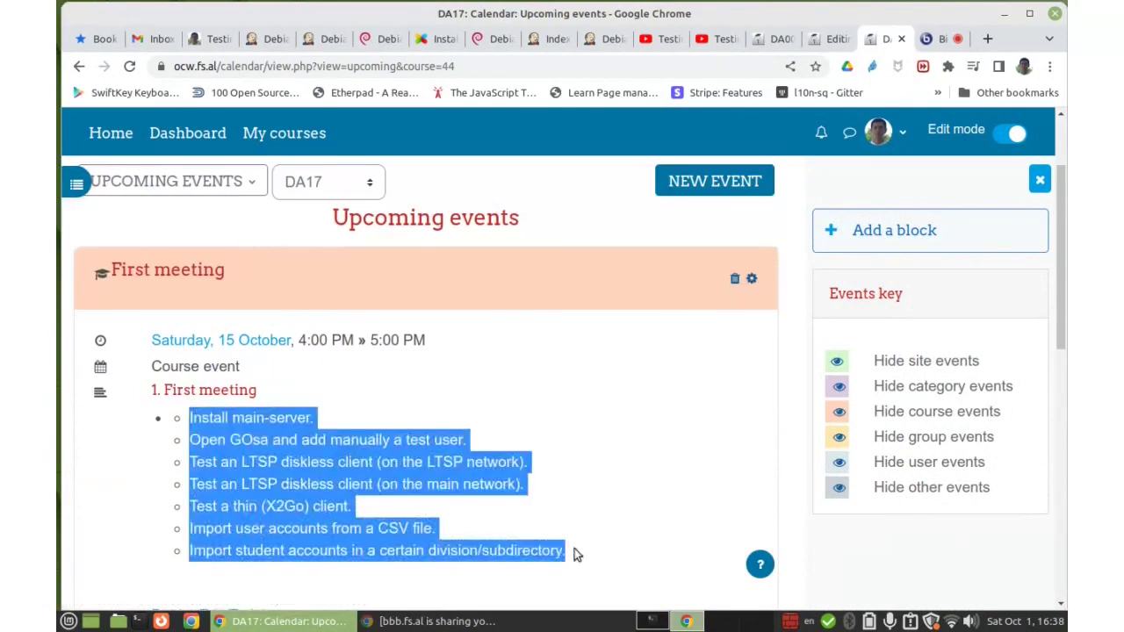
click(584, 444)
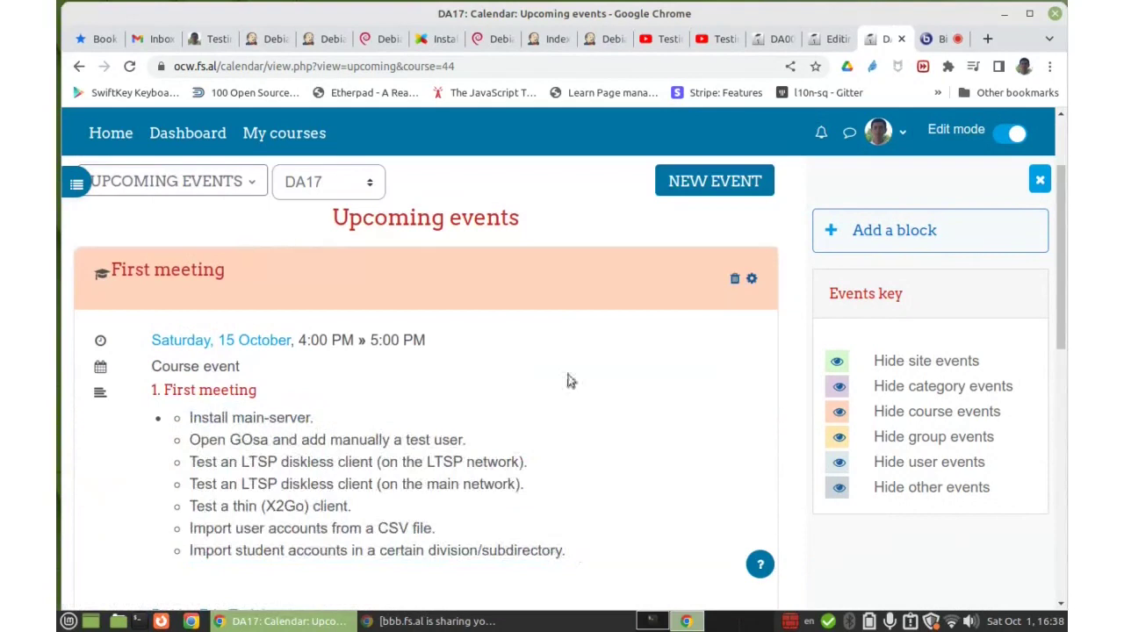
- Open the First meeting event for editing, reveal its additional settings and enlarge the description box to show the whole list
click(751, 281)
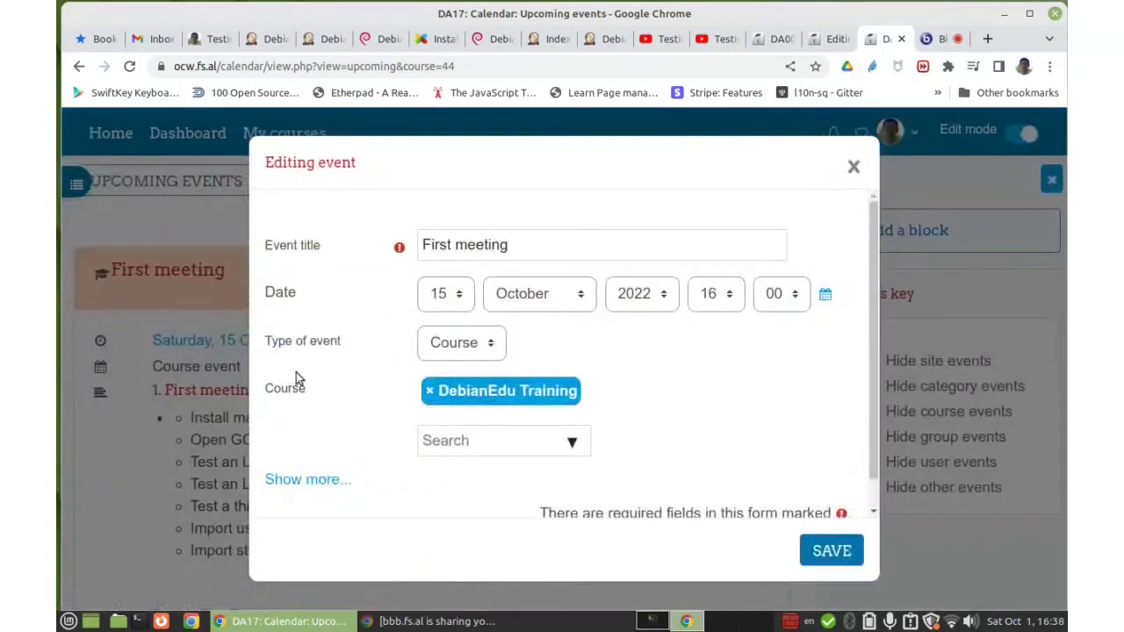
scroll(290, 360, down, 1)
click(309, 448)
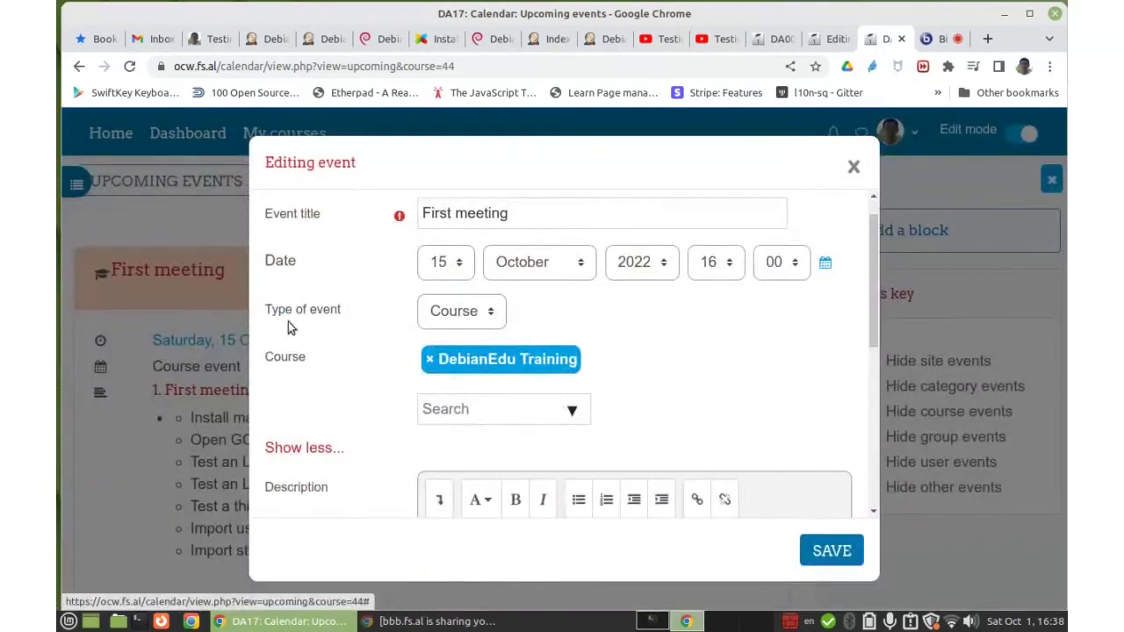
scroll(287, 325, down, 3)
scroll(287, 320, down, 2)
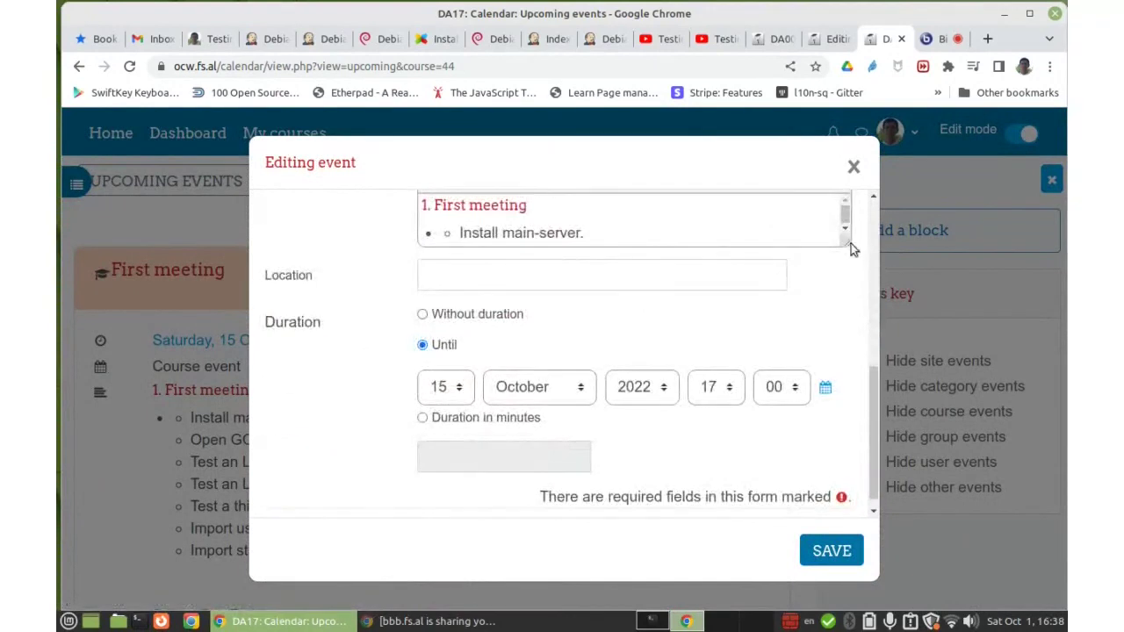
drag(844, 243, 835, 457)
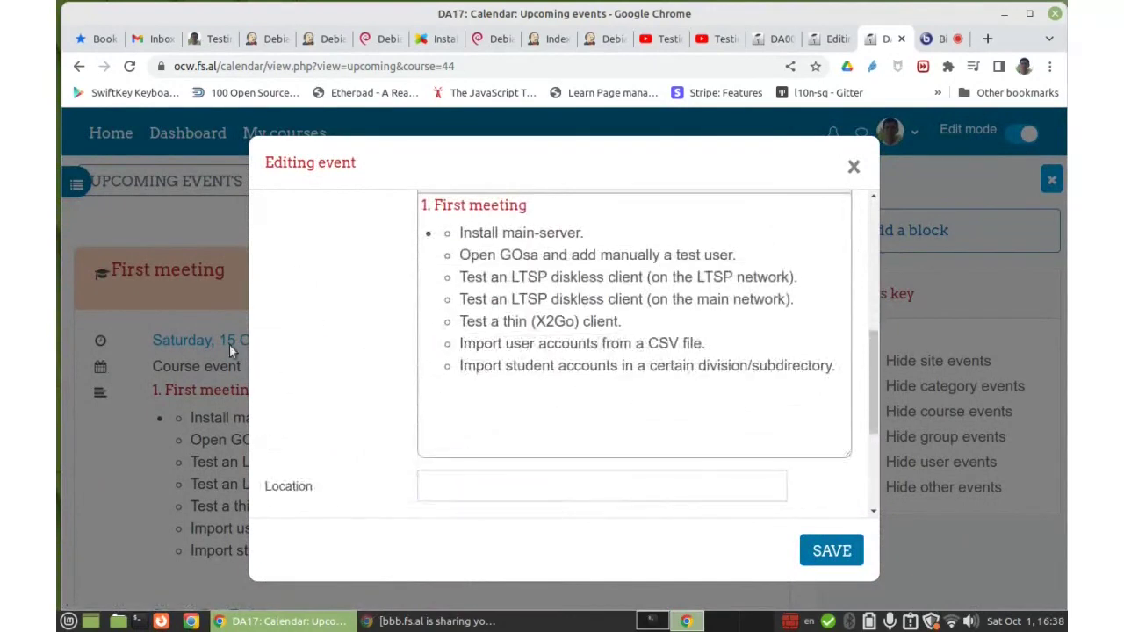
- Outdent the First meeting's nested task list by one level and save the event
scroll(396, 309, up, 3)
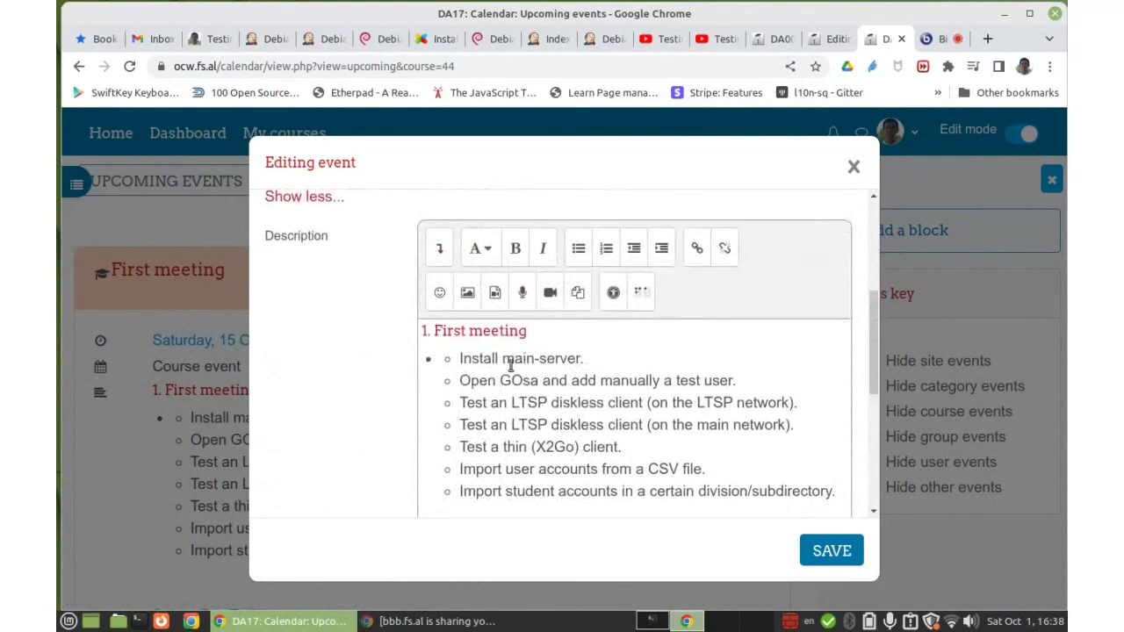
drag(455, 355, 841, 492)
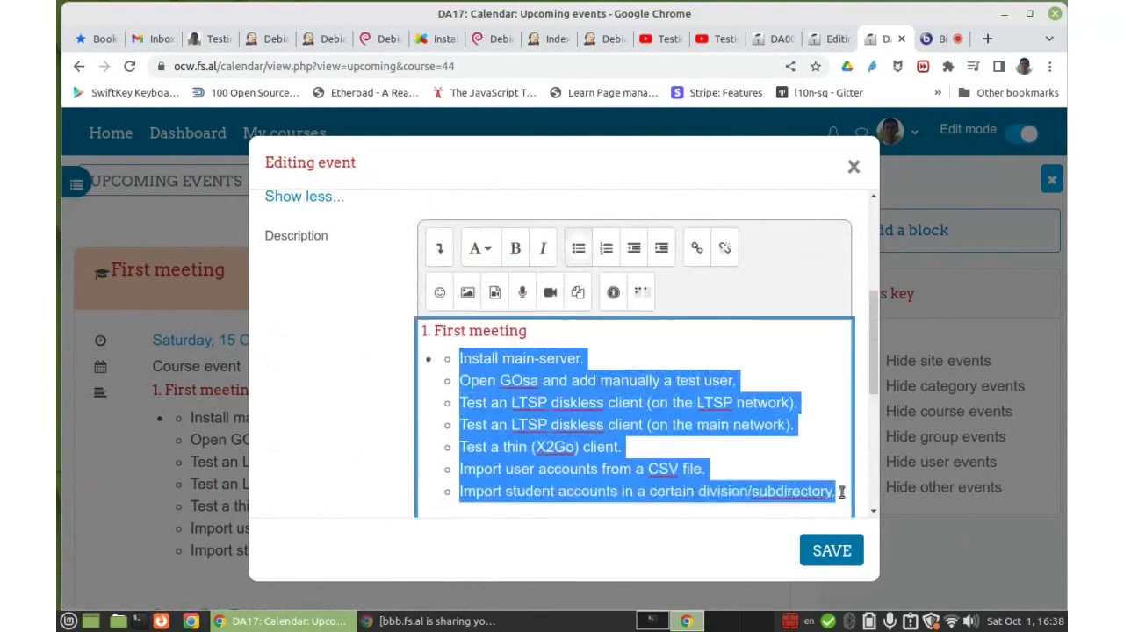
click(633, 250)
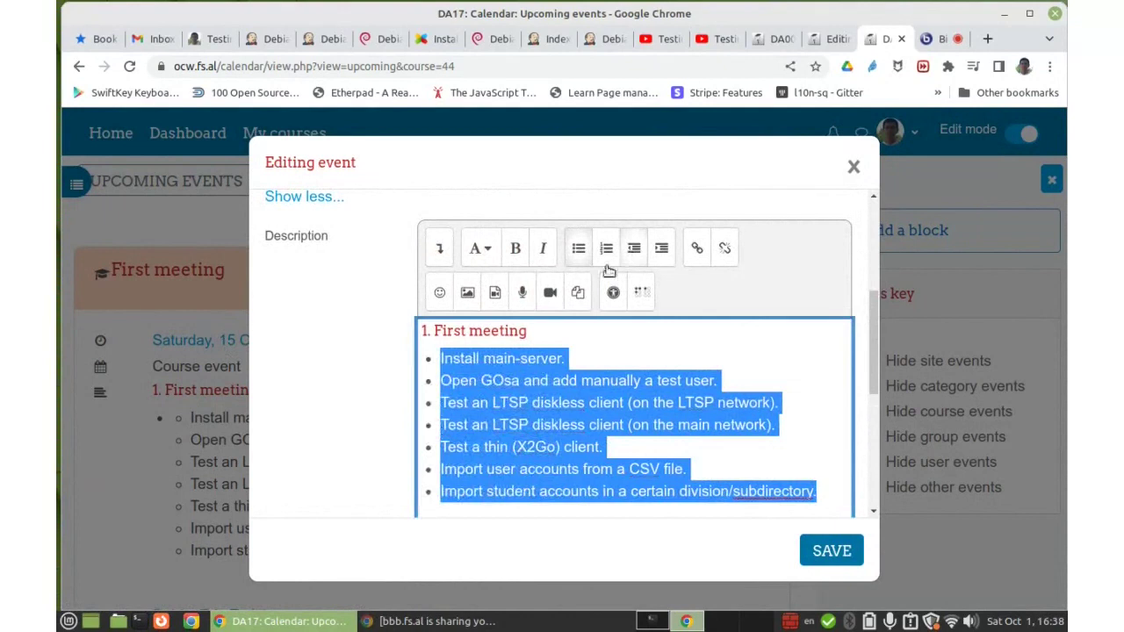
click(825, 550)
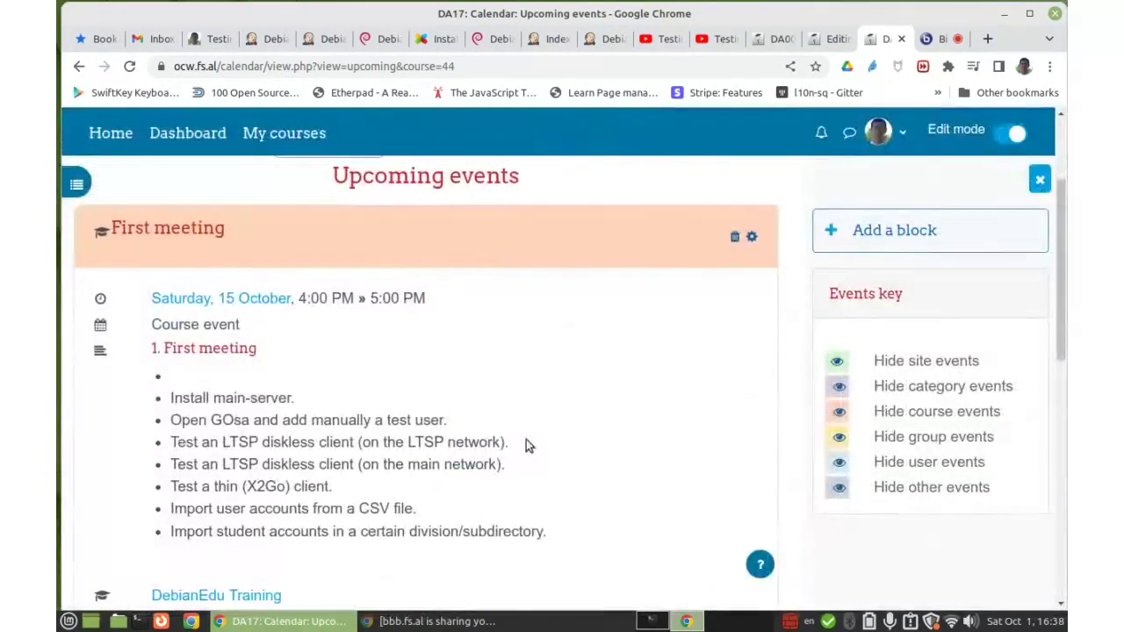
- Remove the empty bullet under the heading in the First meeting event's description and save the event
click(752, 238)
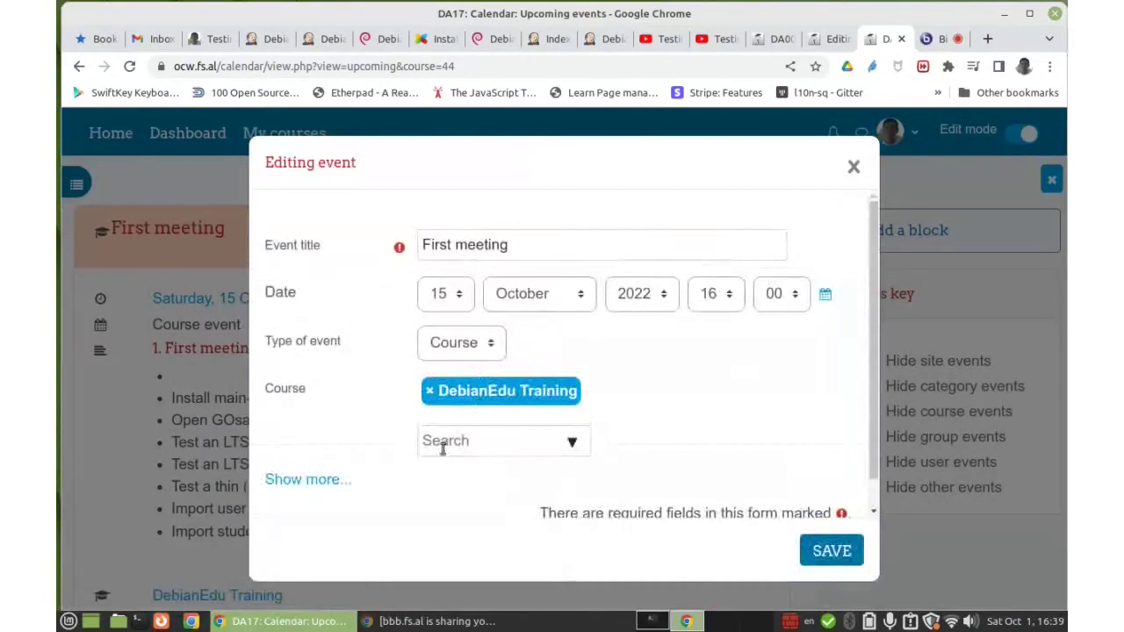
click(289, 479)
scroll(381, 368, down, 3)
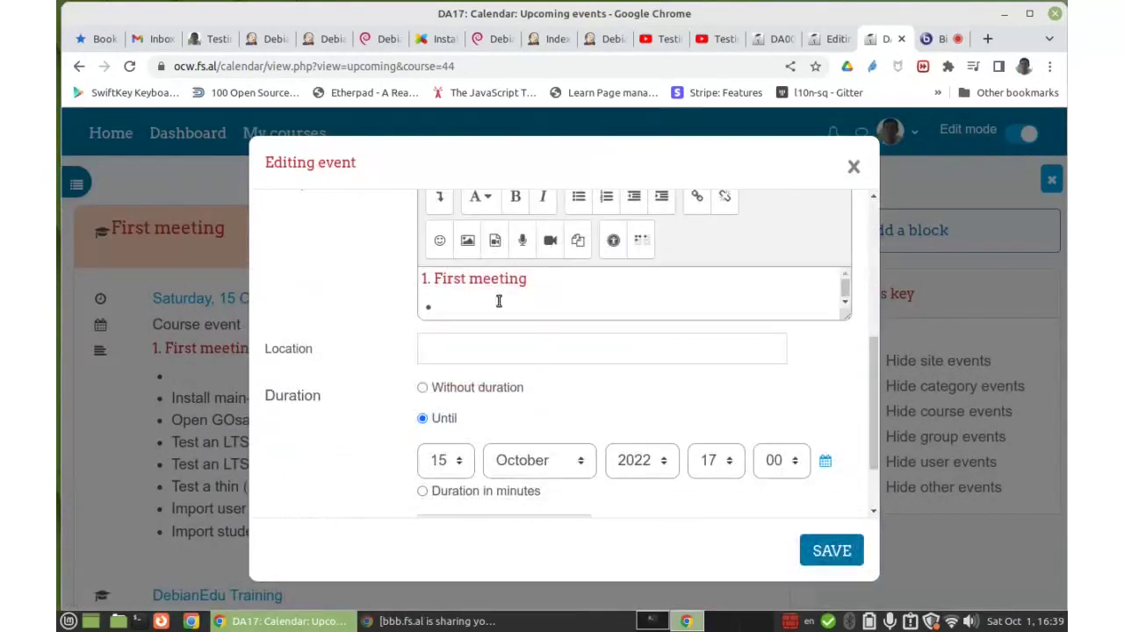
click(482, 302)
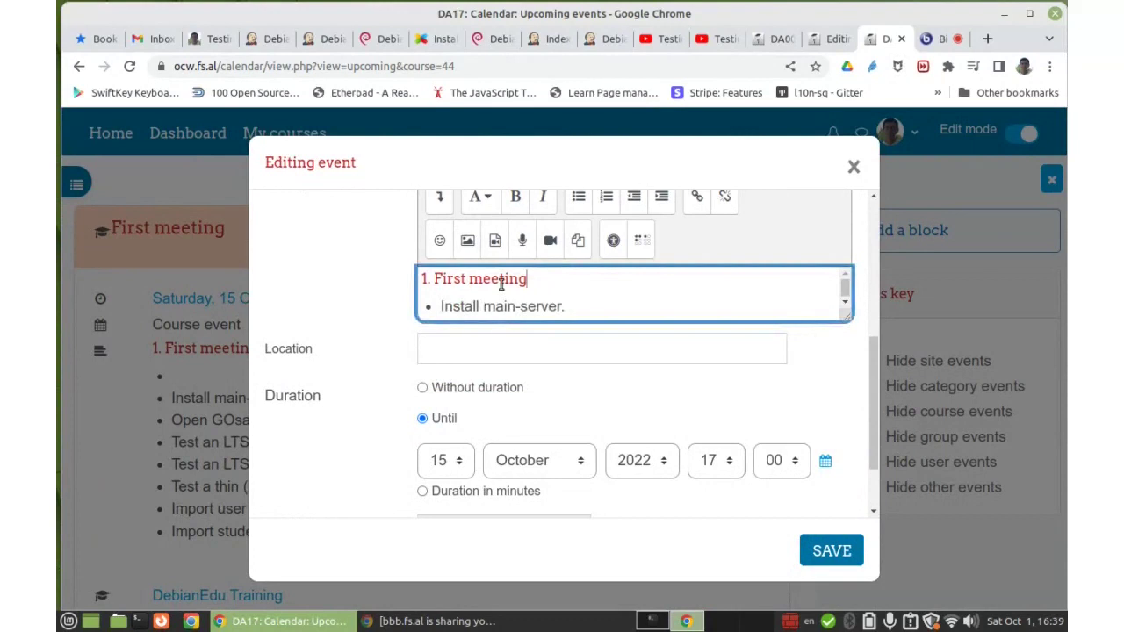
click(831, 550)
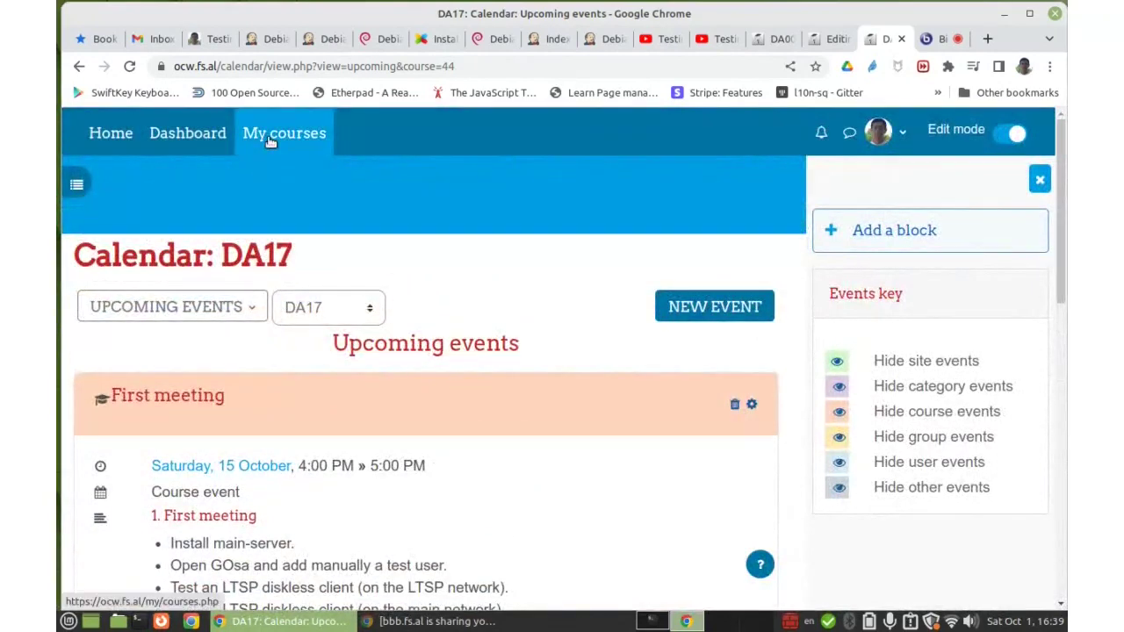
- Return to the DebianEdu Training course page and collapse the blocks drawer with the upcoming events
click(272, 141)
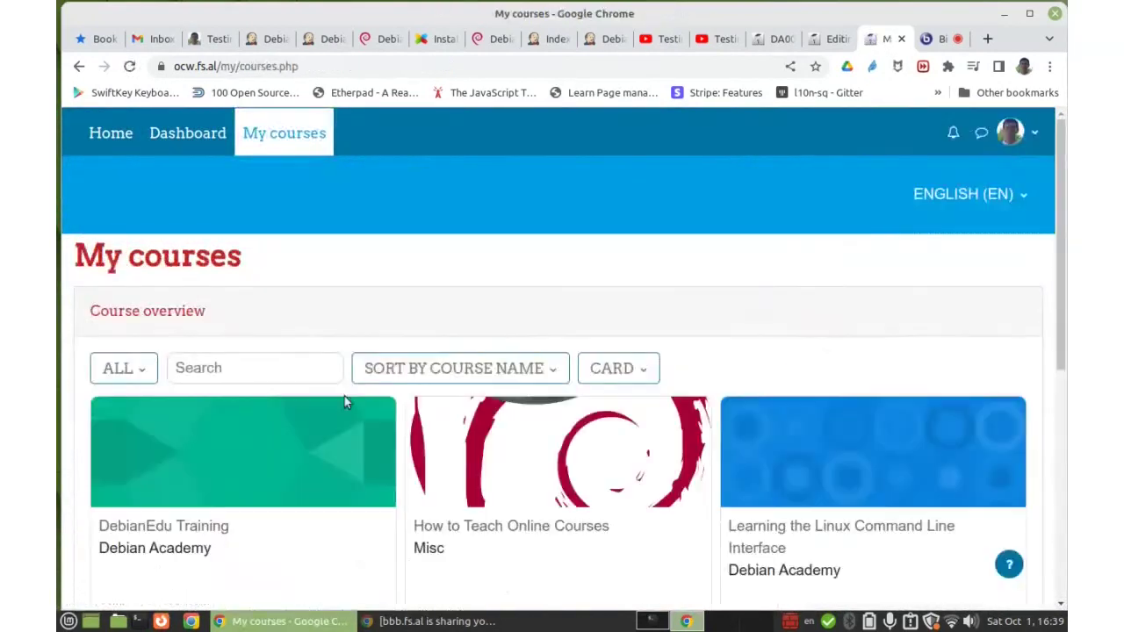
click(156, 528)
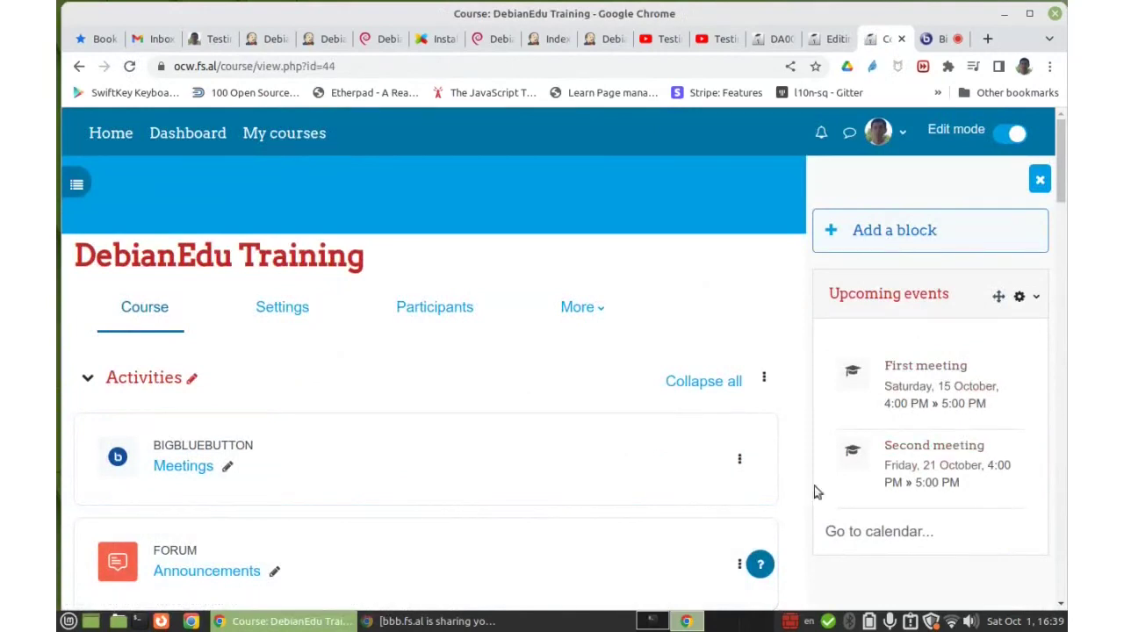
click(1040, 176)
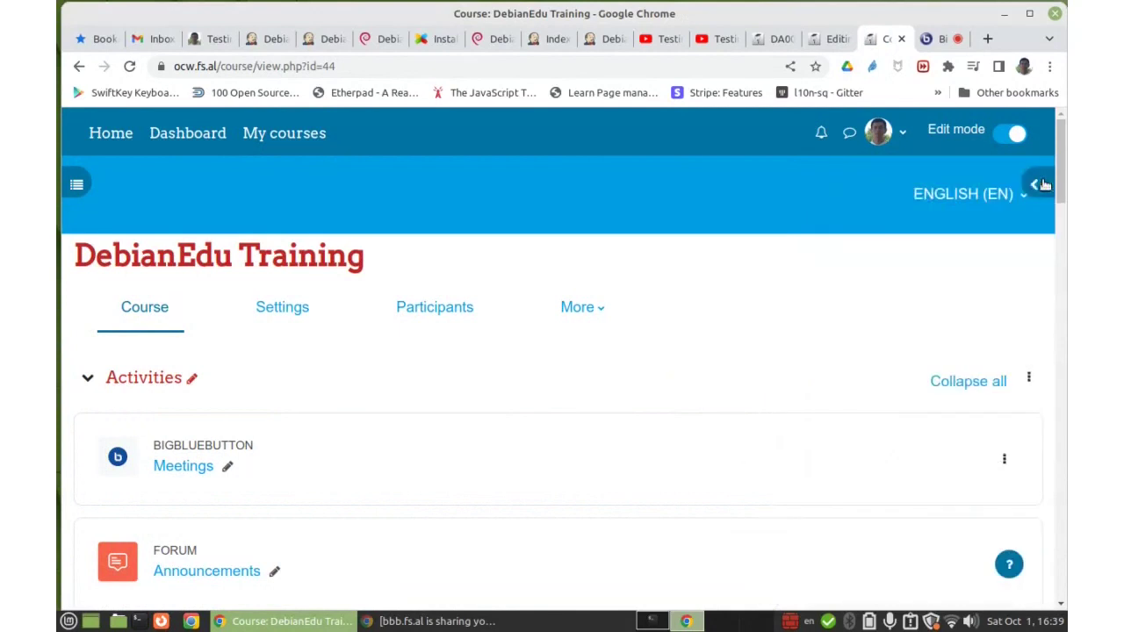
- Check the Third meeting task about adding a new topic for the resources in the outline, then return to the course page
click(776, 38)
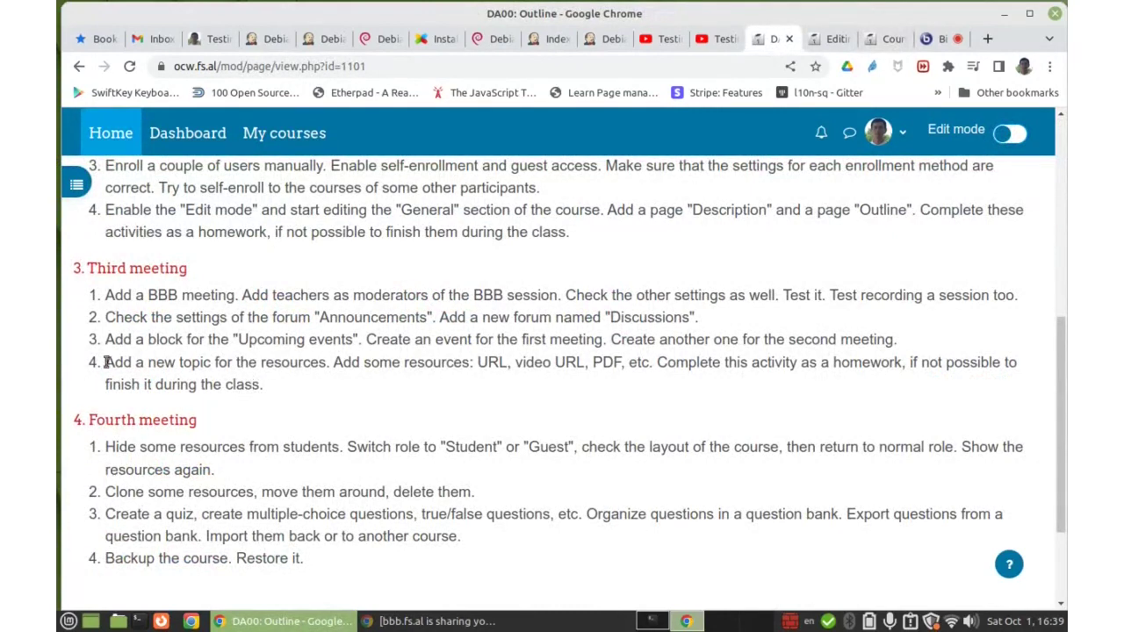
drag(105, 360, 337, 364)
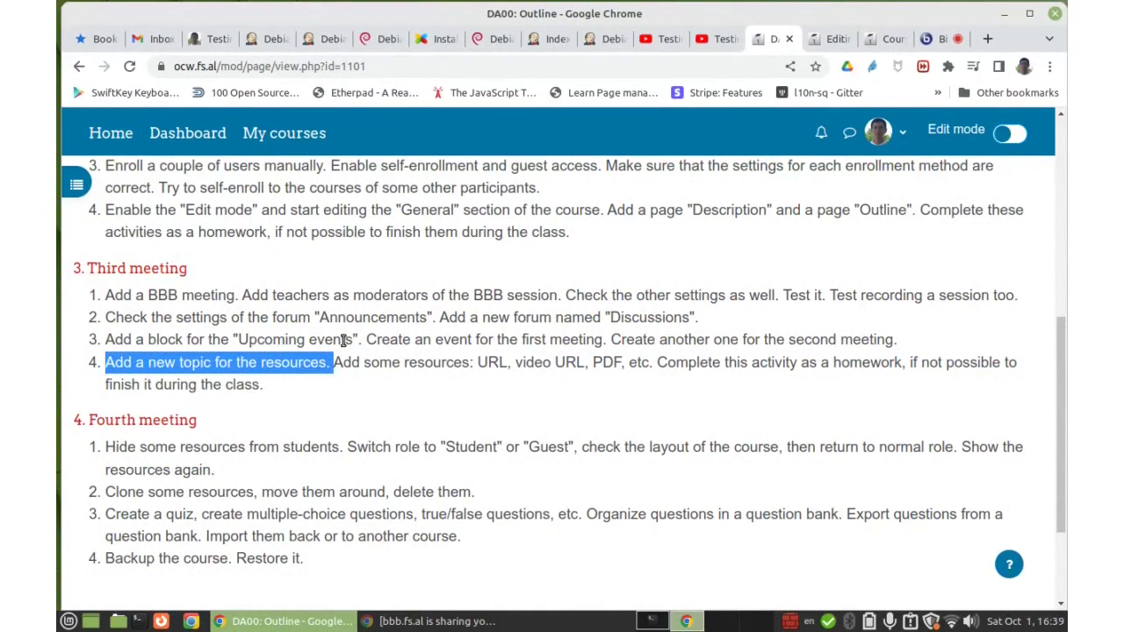
click(889, 39)
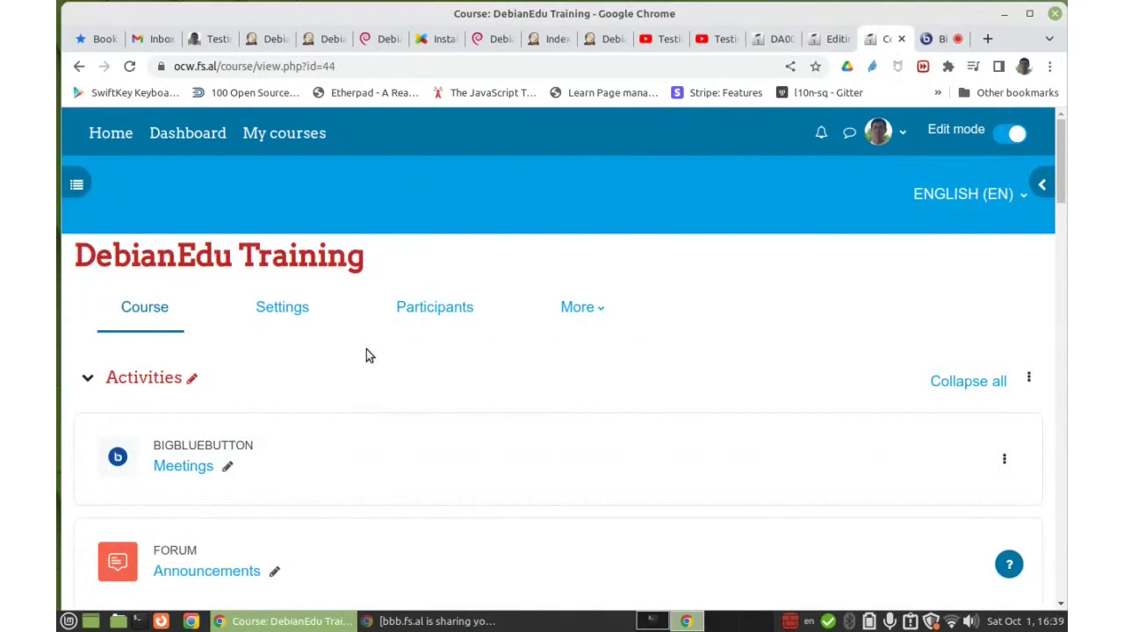
- Show the course index and rename the Second topic section as Resources
click(76, 184)
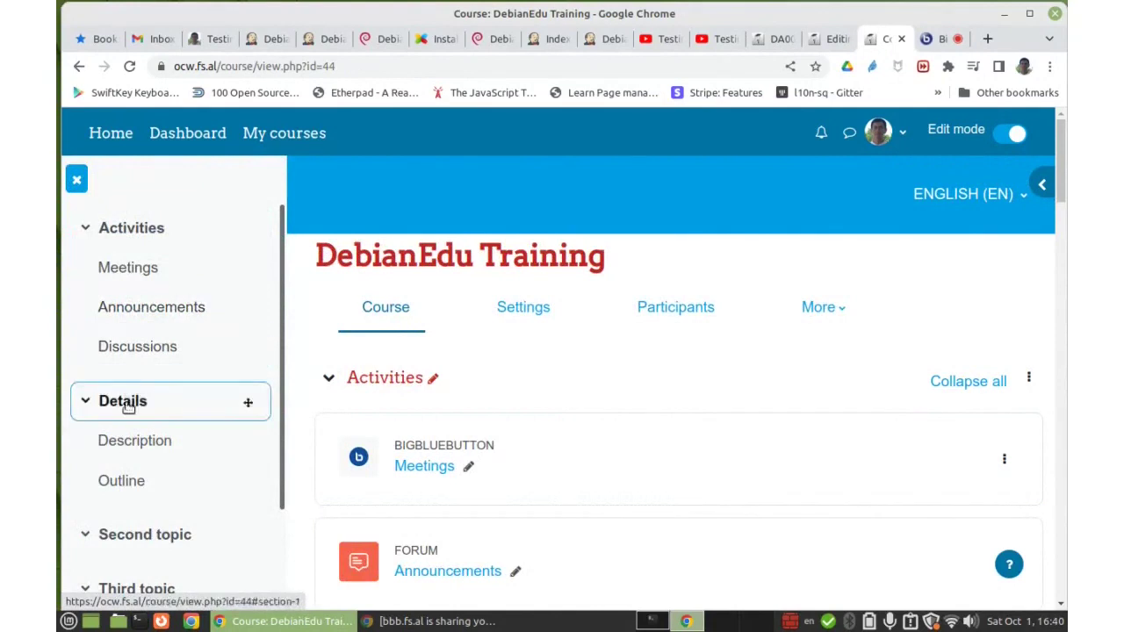
scroll(127, 488, down, 3)
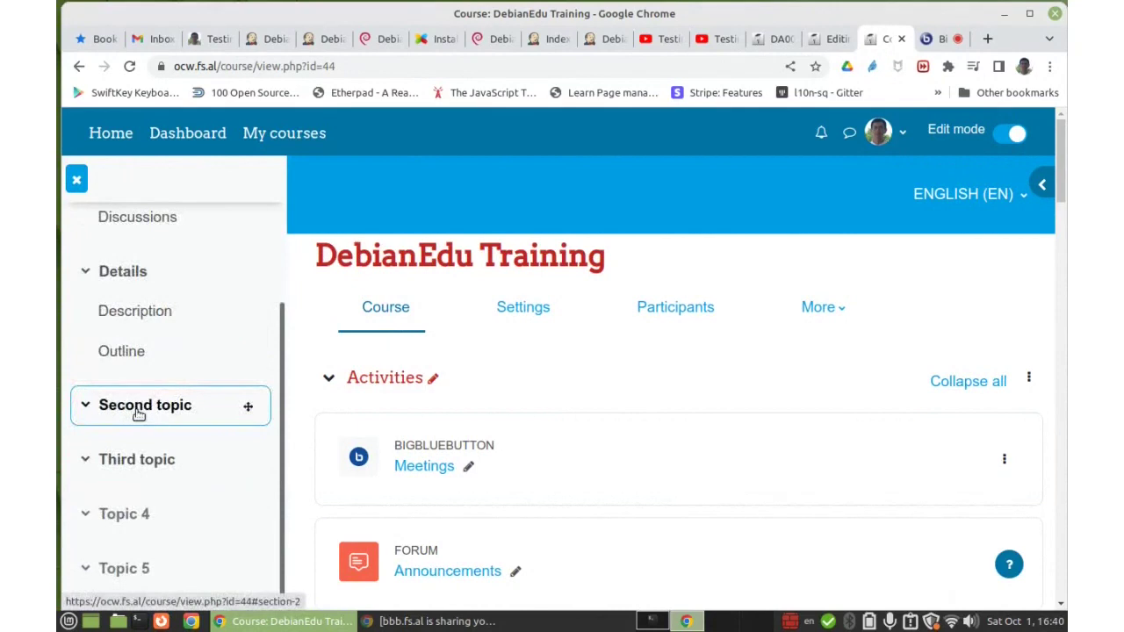
click(137, 410)
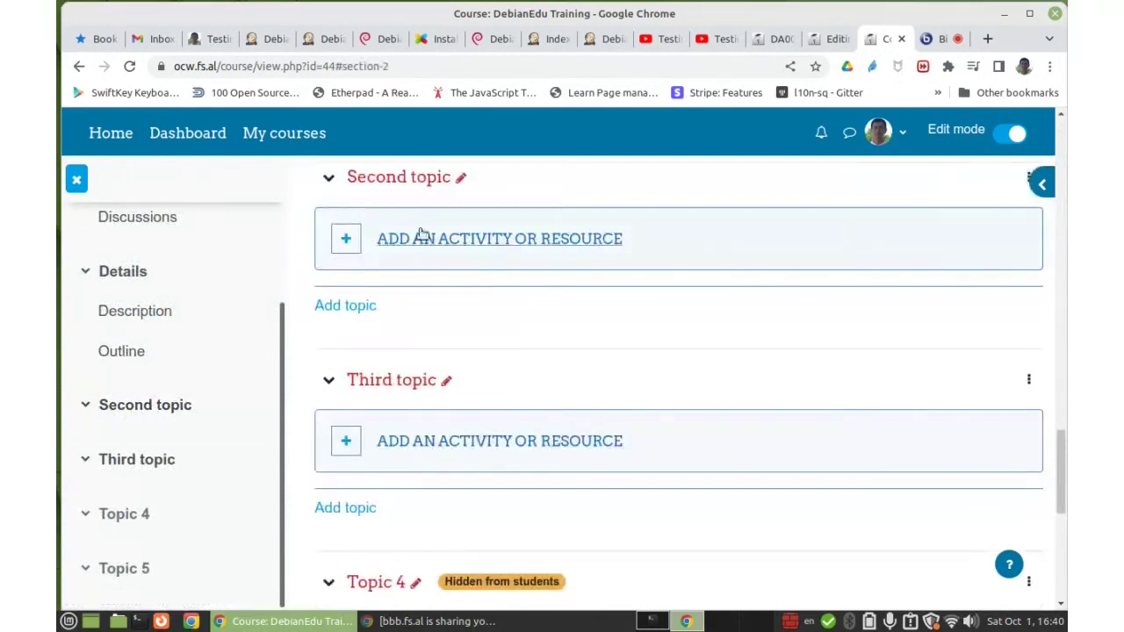
click(458, 178)
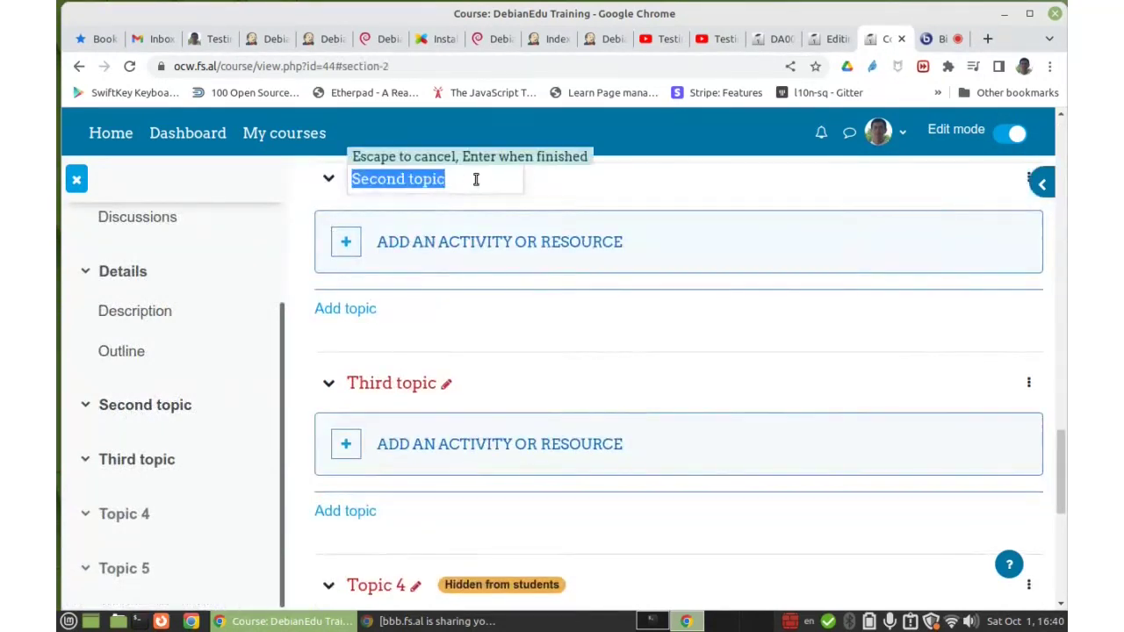
text(Resources)
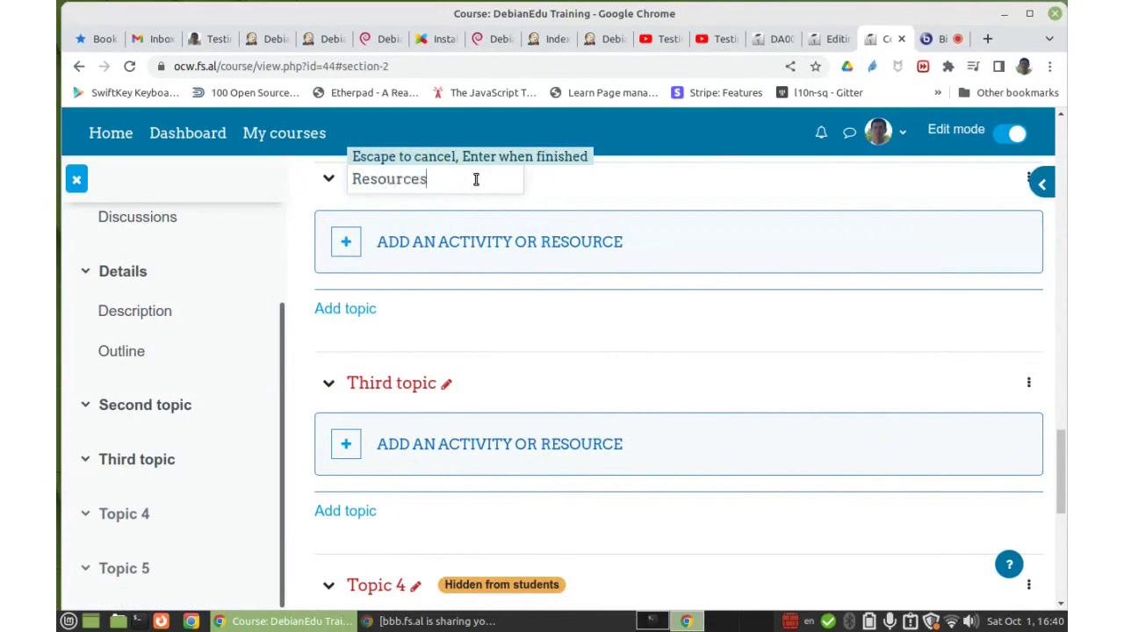
key(Return)
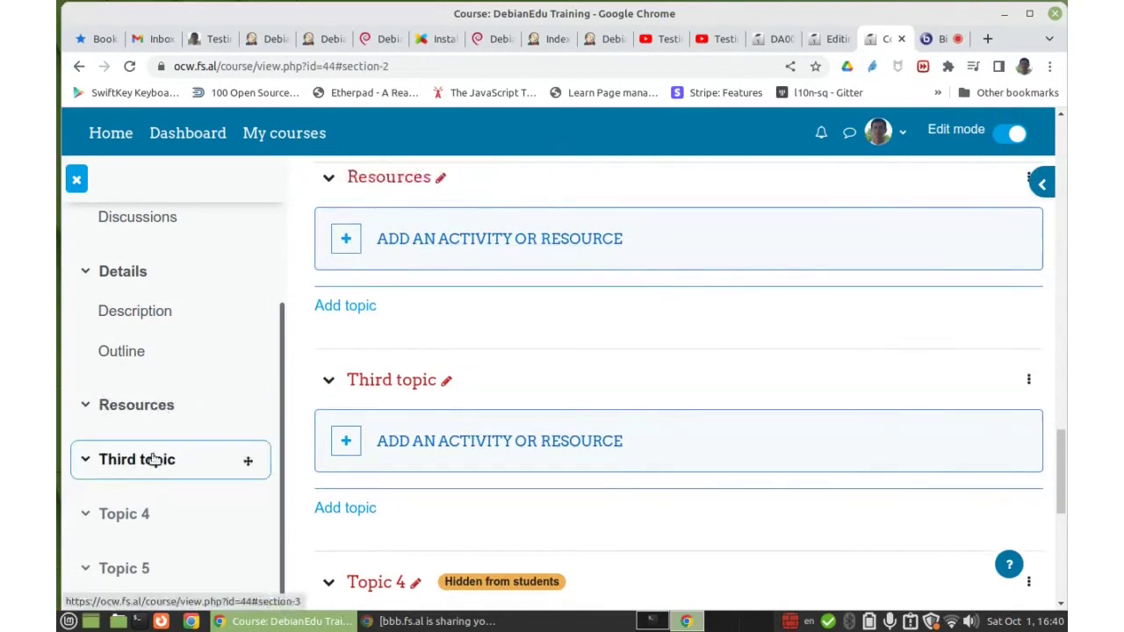
- Delete the Third topic section and the two hidden empty topics that follow Resources
click(1031, 380)
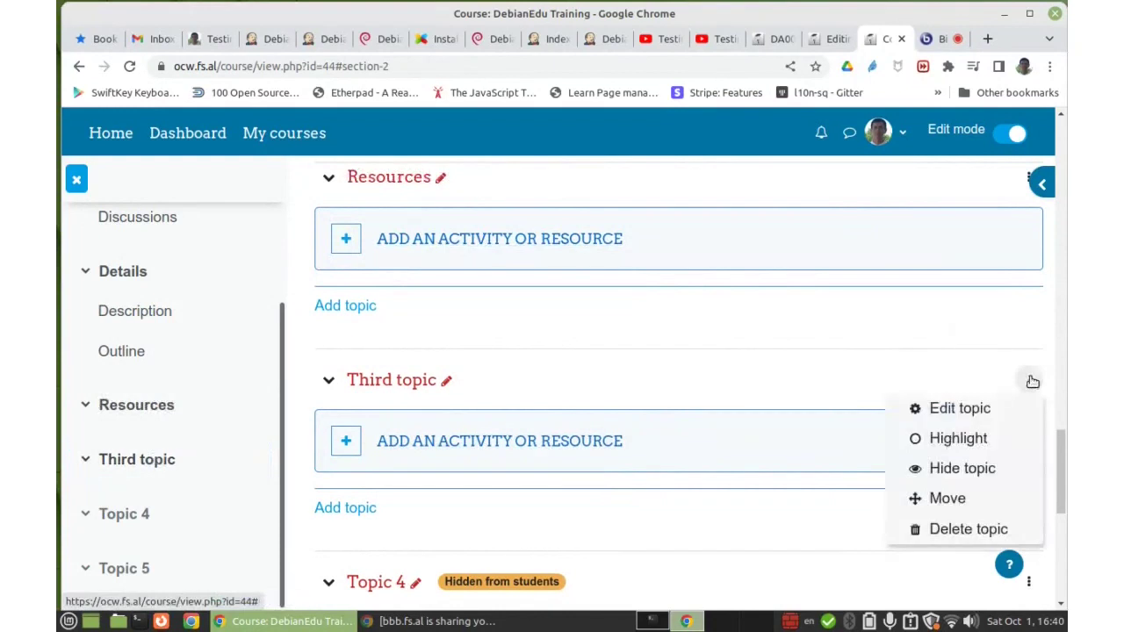
click(969, 531)
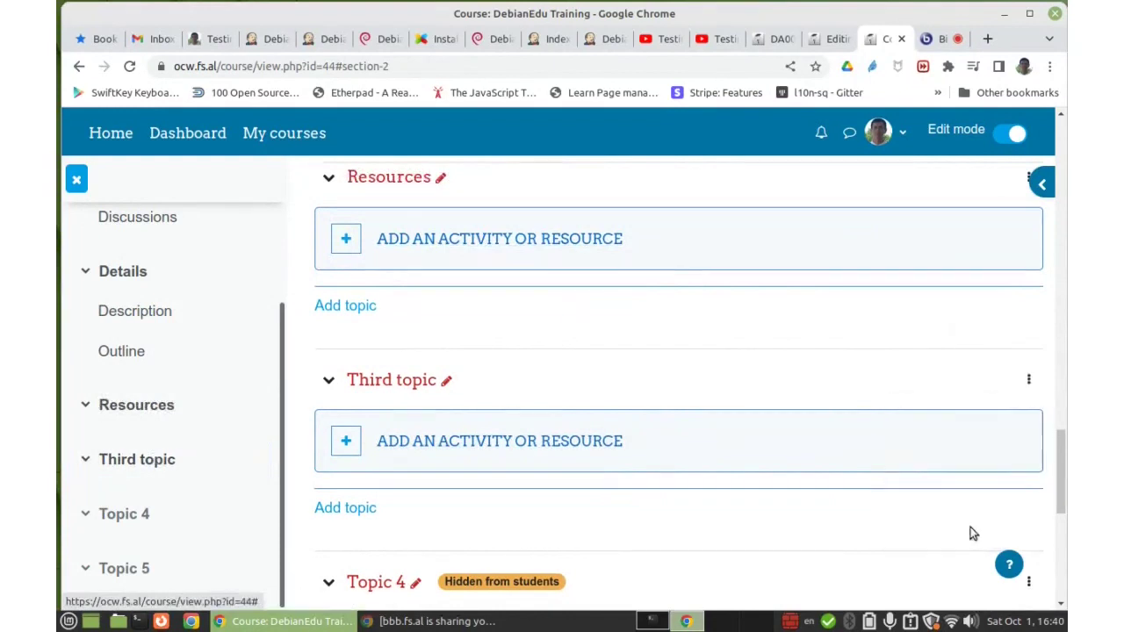
click(718, 301)
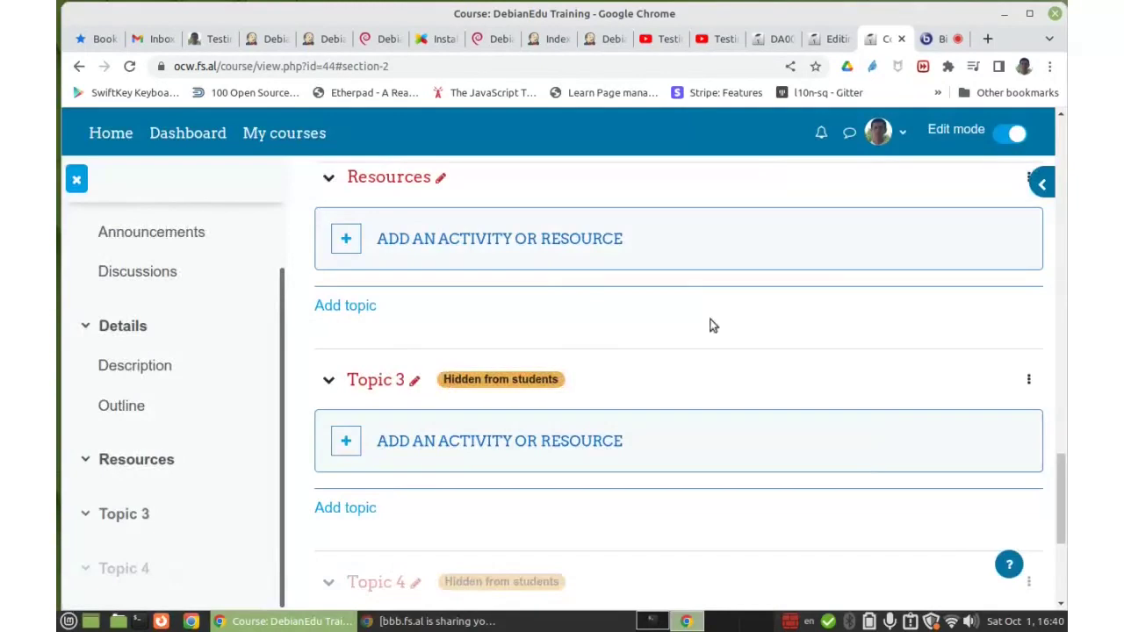
click(1027, 384)
click(967, 531)
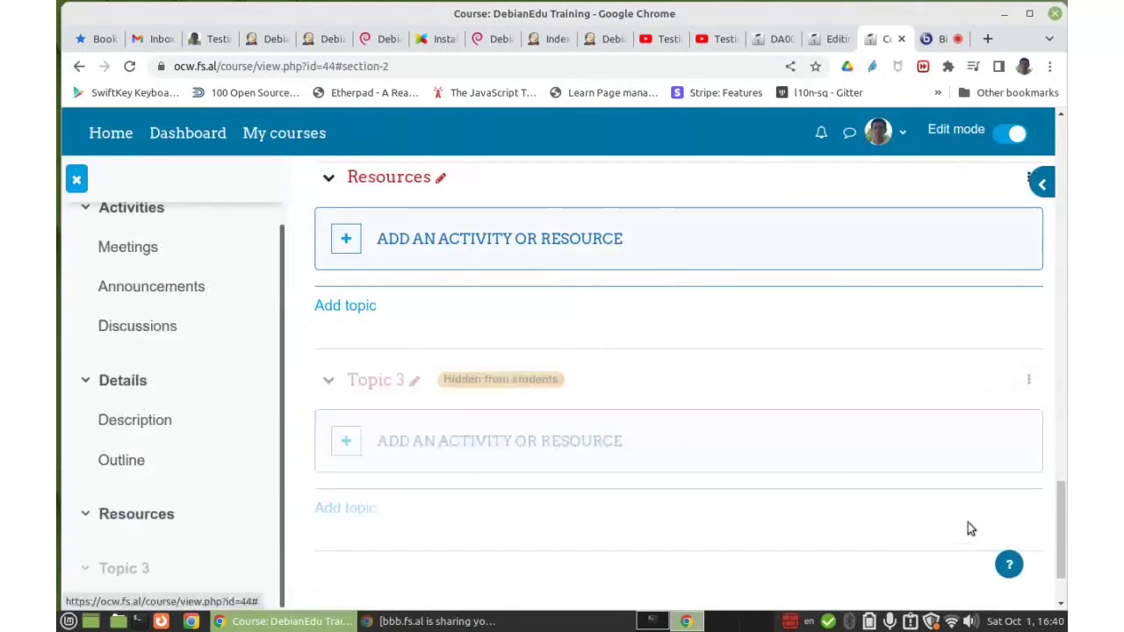
click(1033, 384)
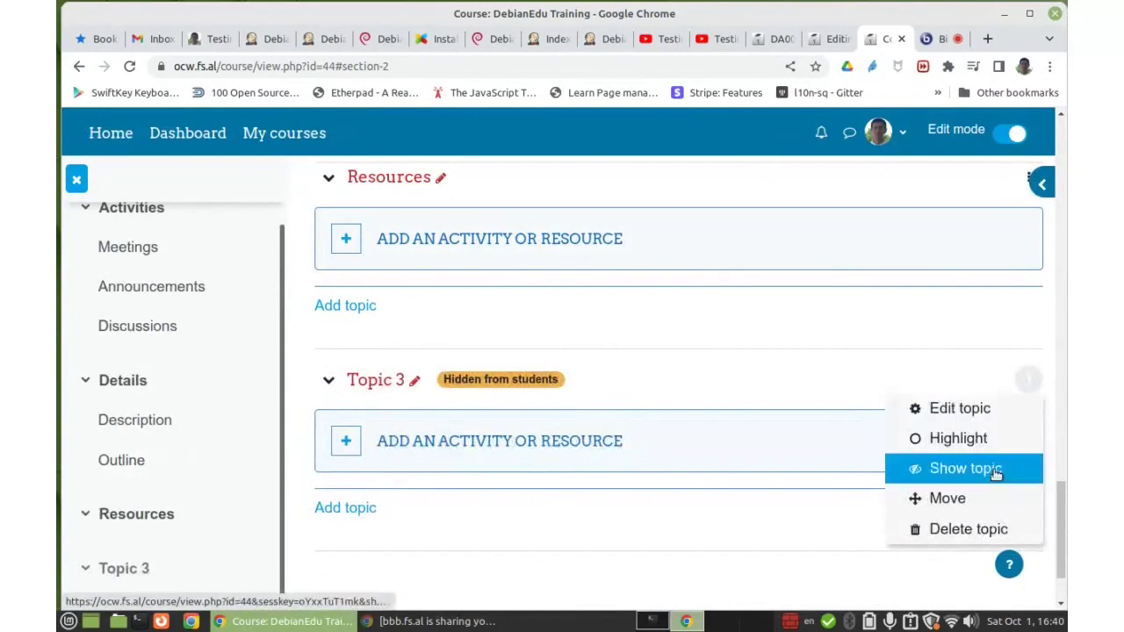
click(982, 530)
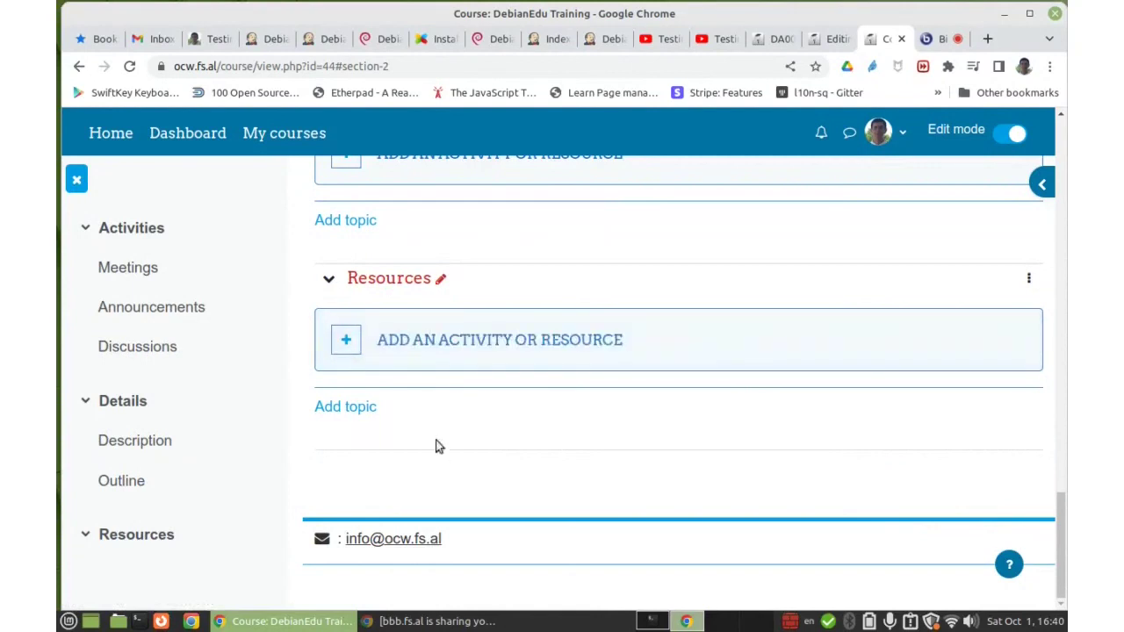
- Start adding a URL resource to the Resources topic
click(465, 347)
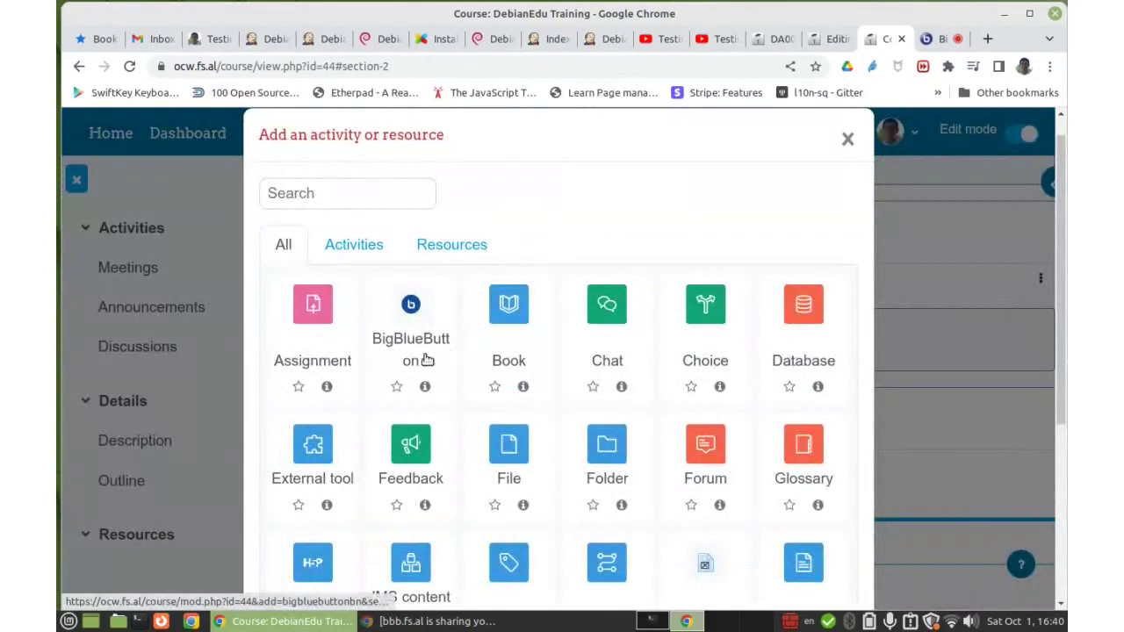
click(439, 247)
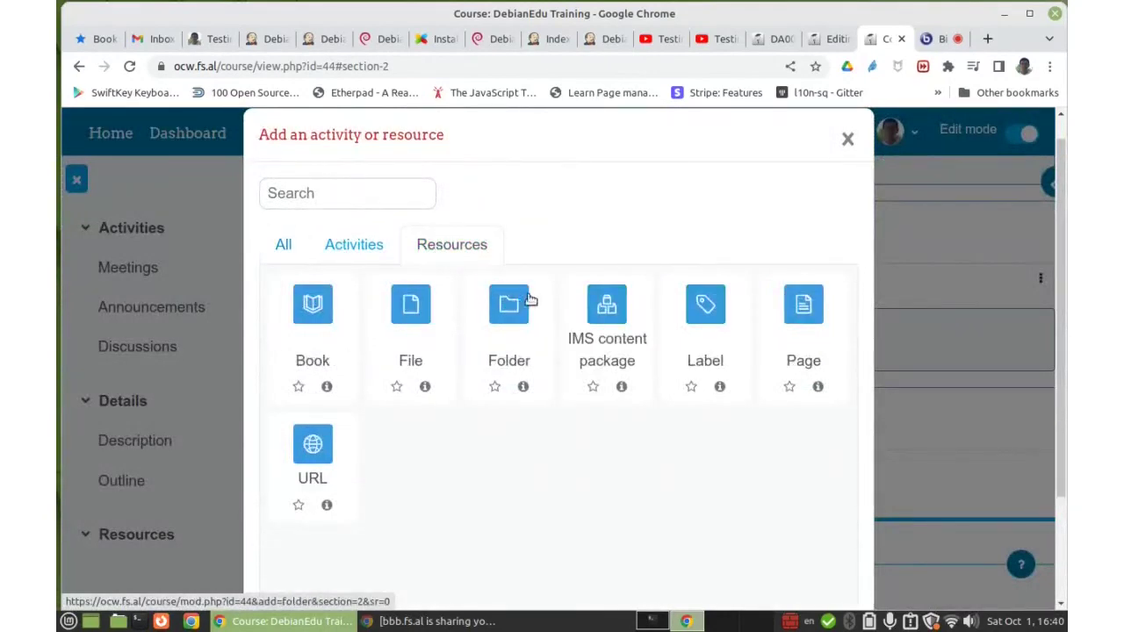
click(313, 446)
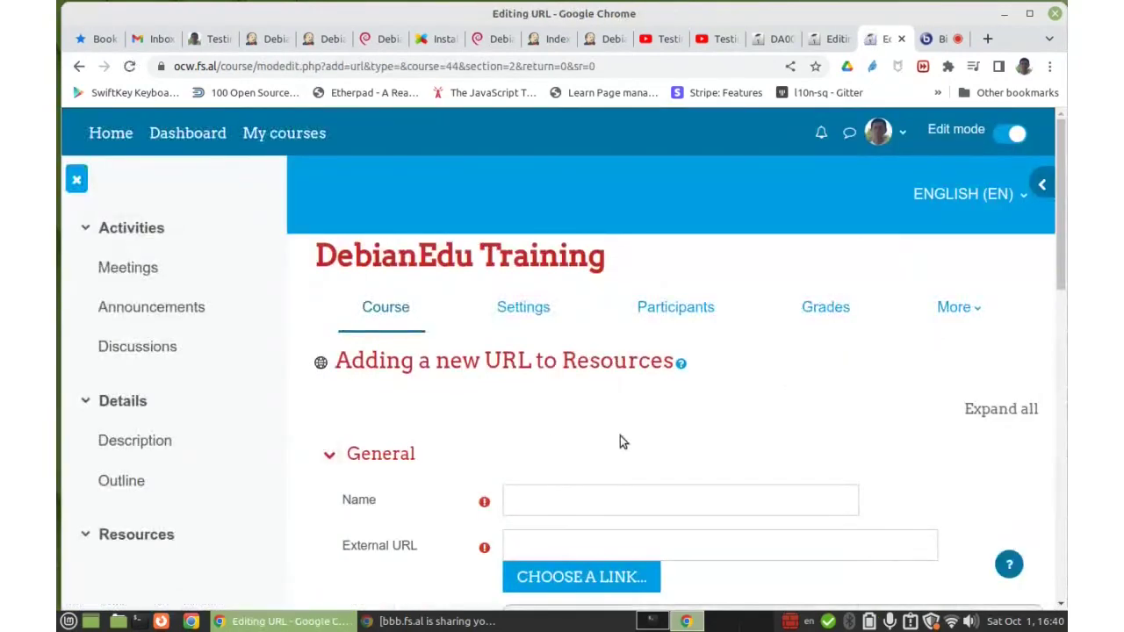
- Name the resource DebianEdu manual (HTML) and set its external URL to the address of the open Debian Edu / Skolelinux Bullseye 11 Manual
click(270, 41)
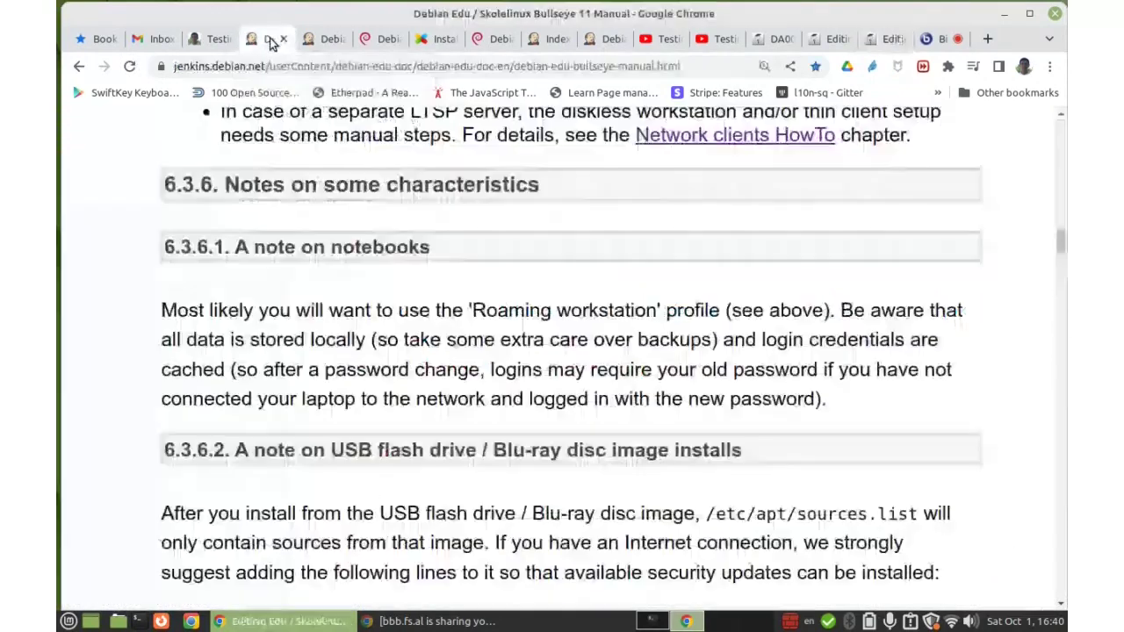
click(502, 63)
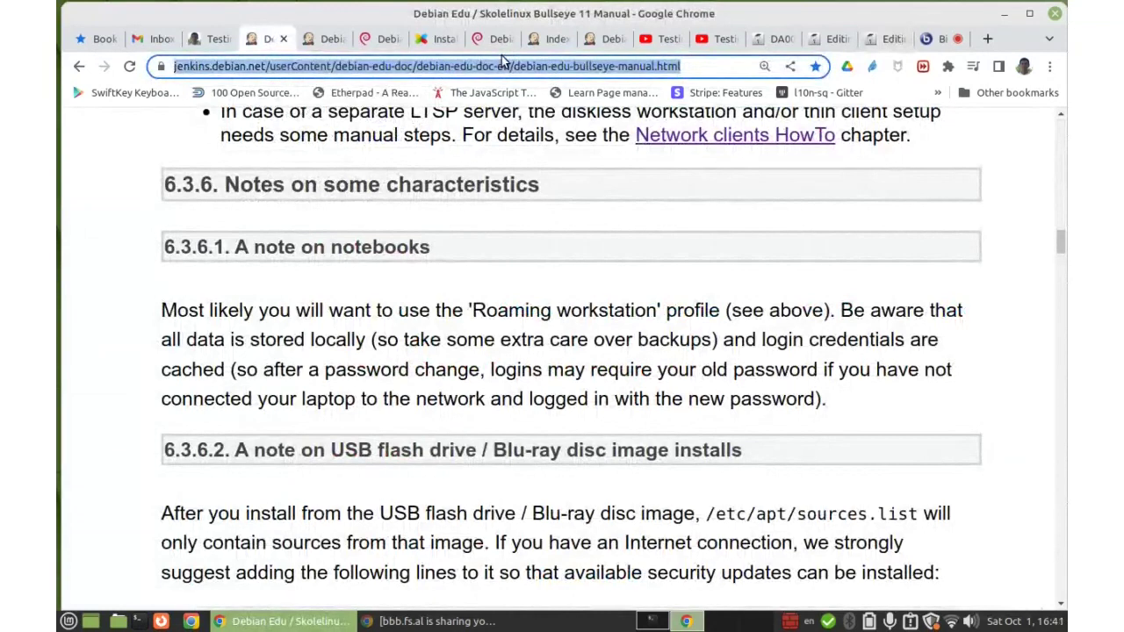
click(874, 38)
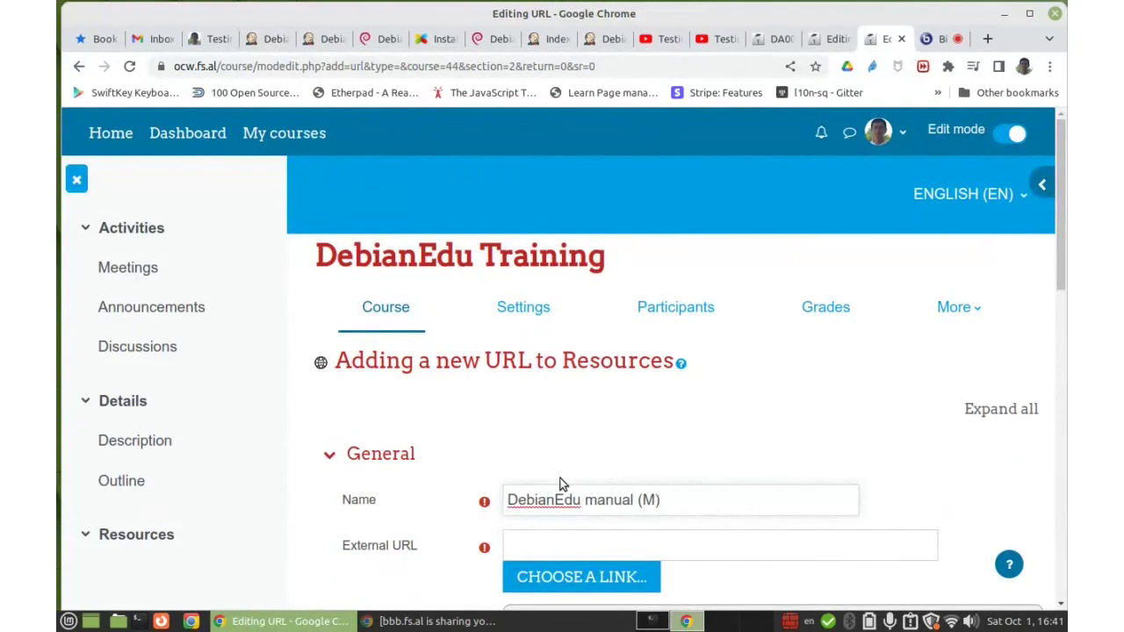
text(HTML)
click(554, 545)
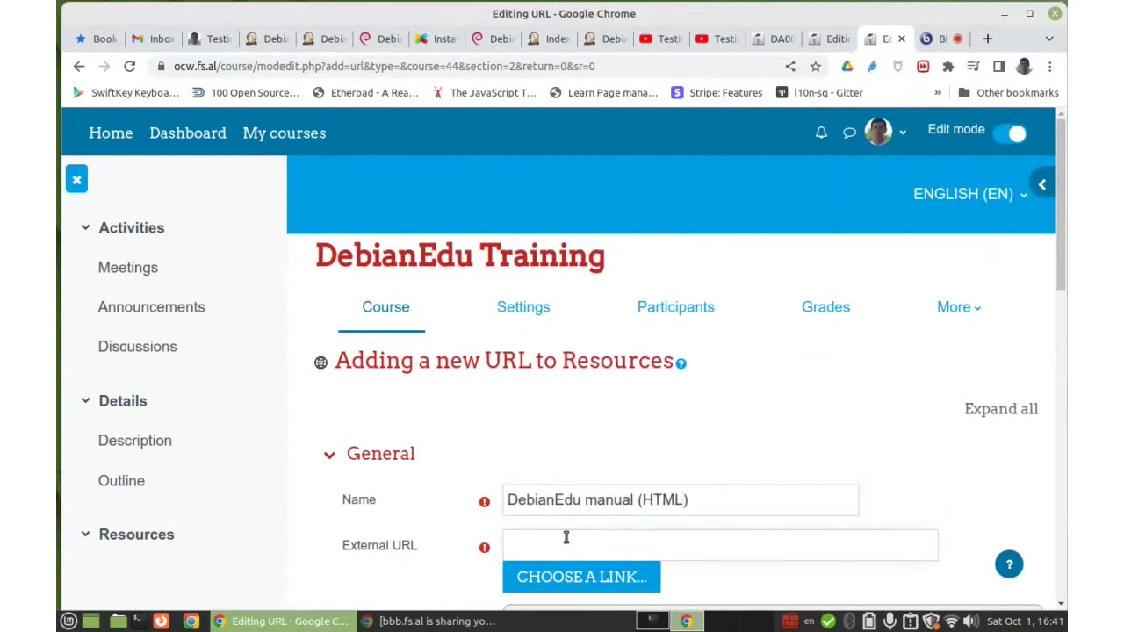
key(ctrl+v)
- Set the URL resource's display appearance to New window
scroll(439, 504, down, 5)
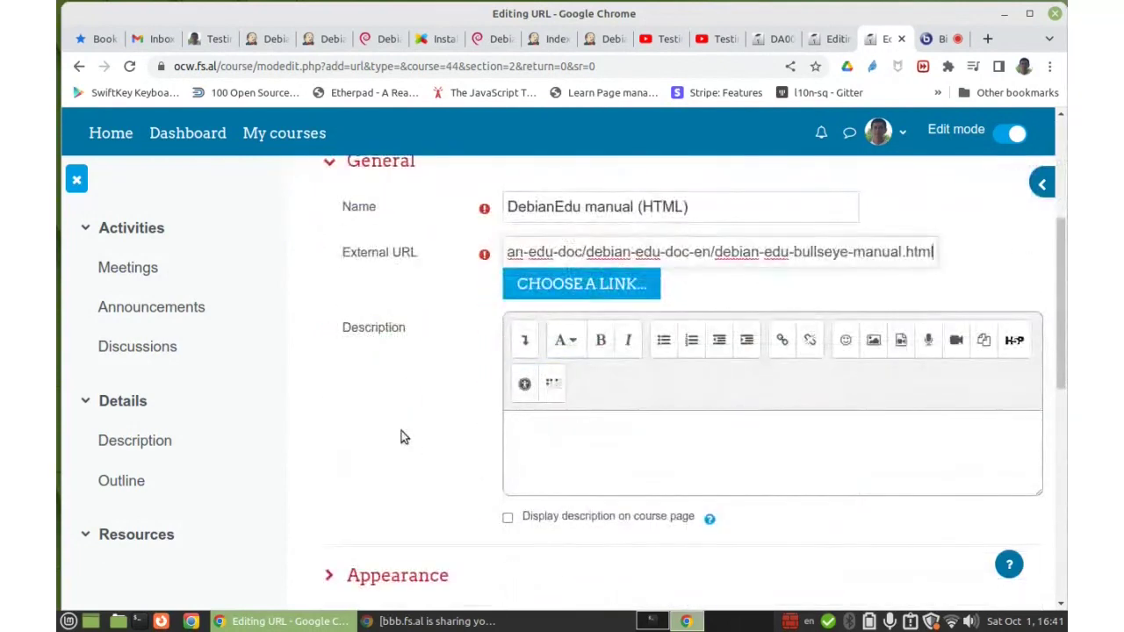
scroll(383, 414, down, 2)
scroll(383, 413, up, 3)
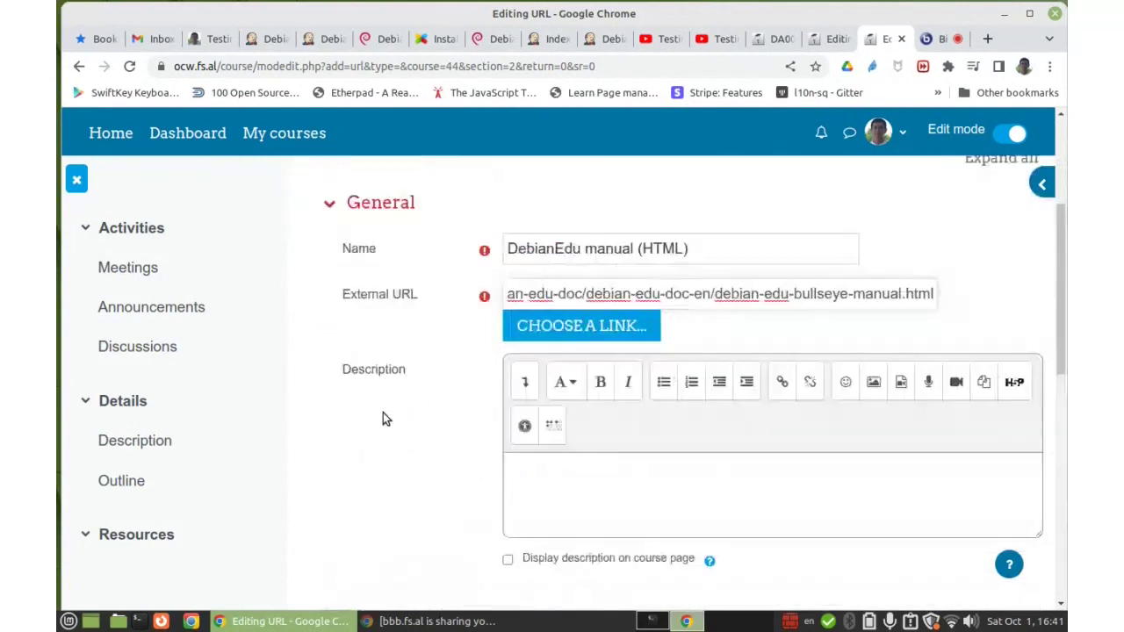
scroll(383, 413, down, 1)
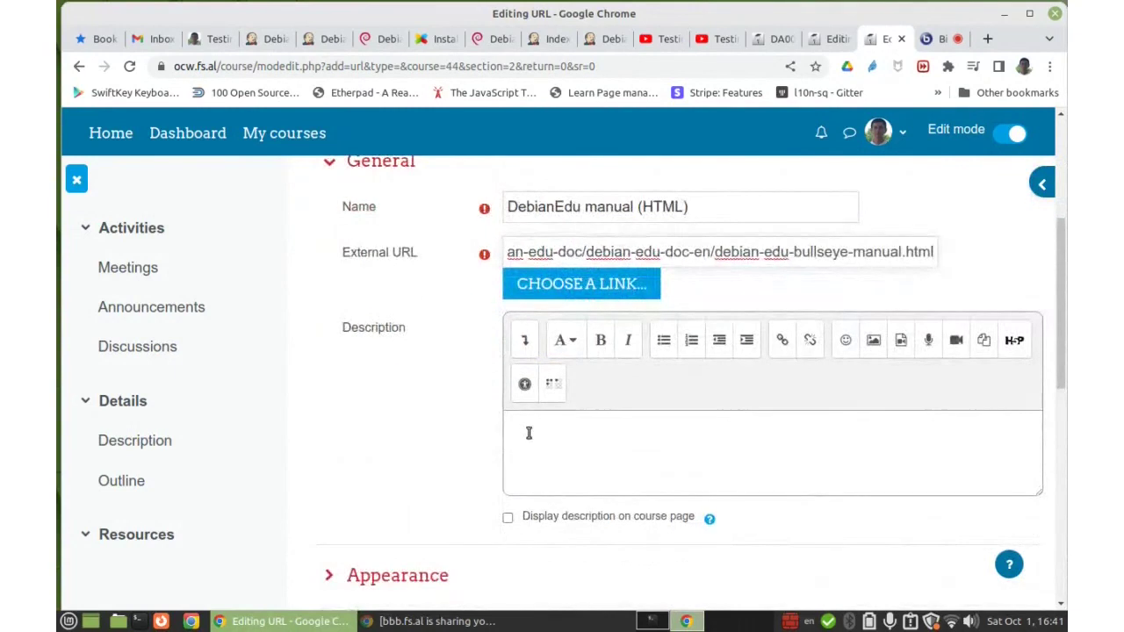
scroll(468, 384, down, 3)
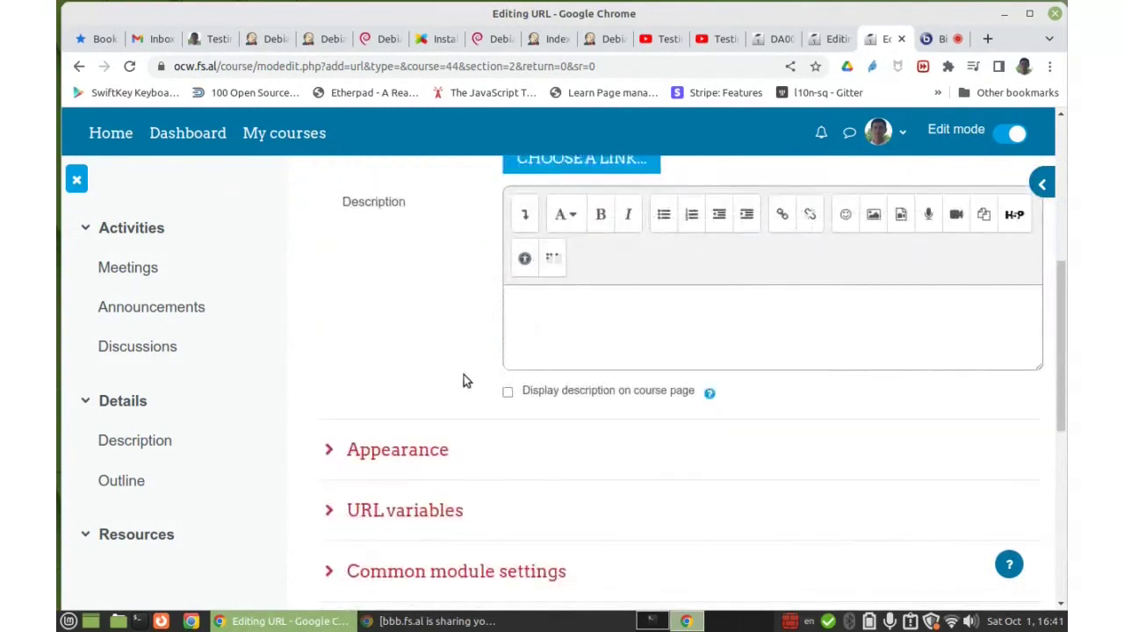
click(408, 450)
scroll(424, 479, down, 3)
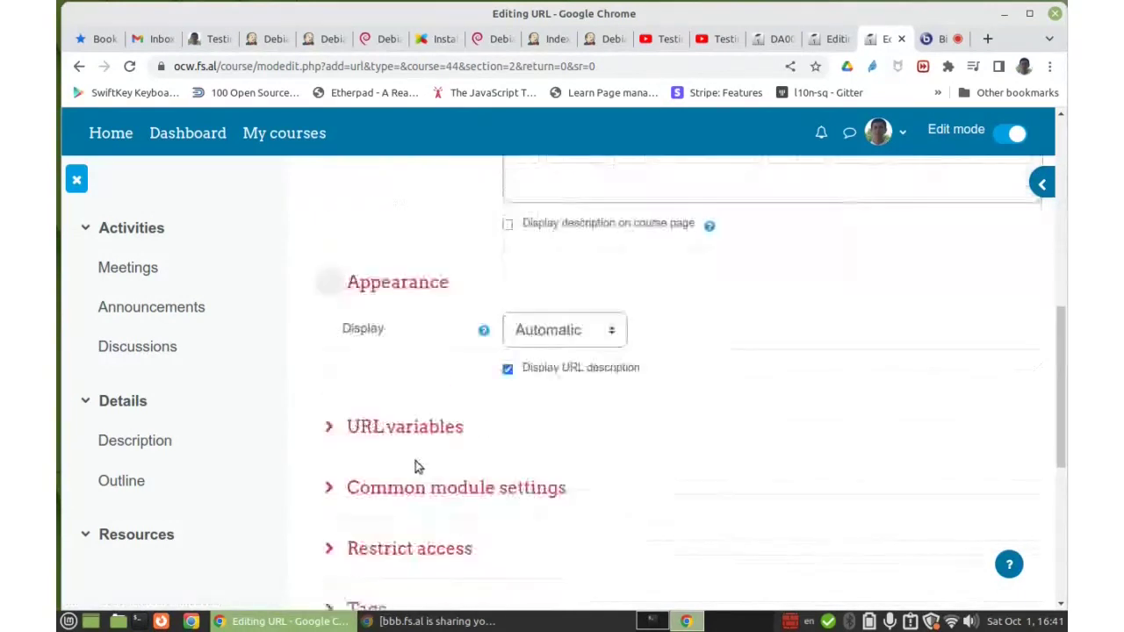
click(542, 330)
click(562, 395)
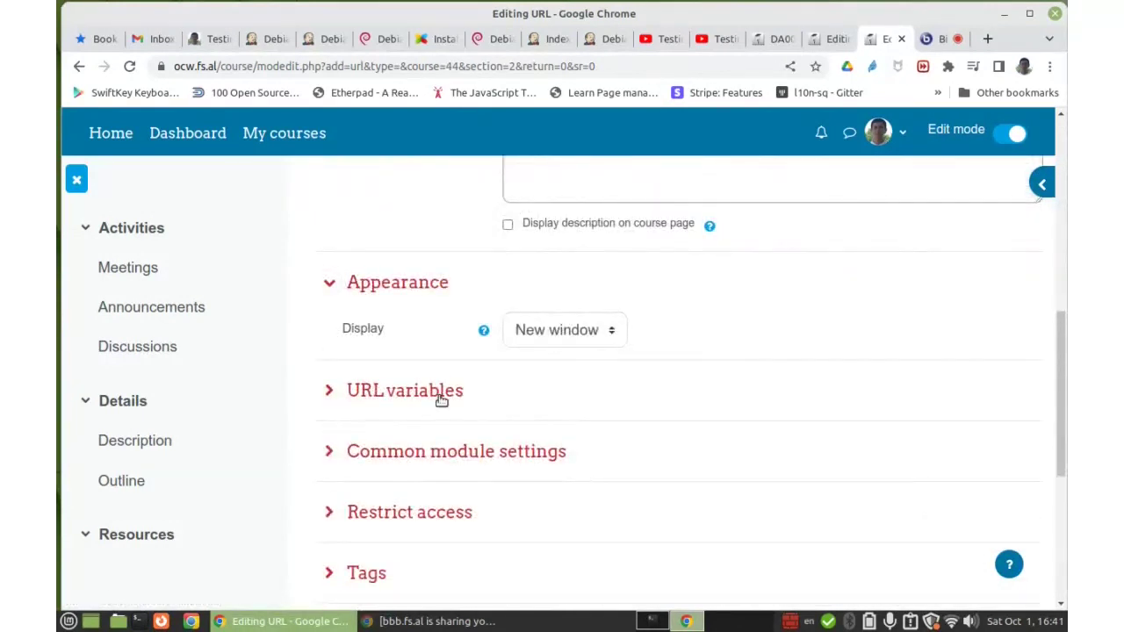
- Examine the URL resource's display options, URL variables and common module settings
click(520, 343)
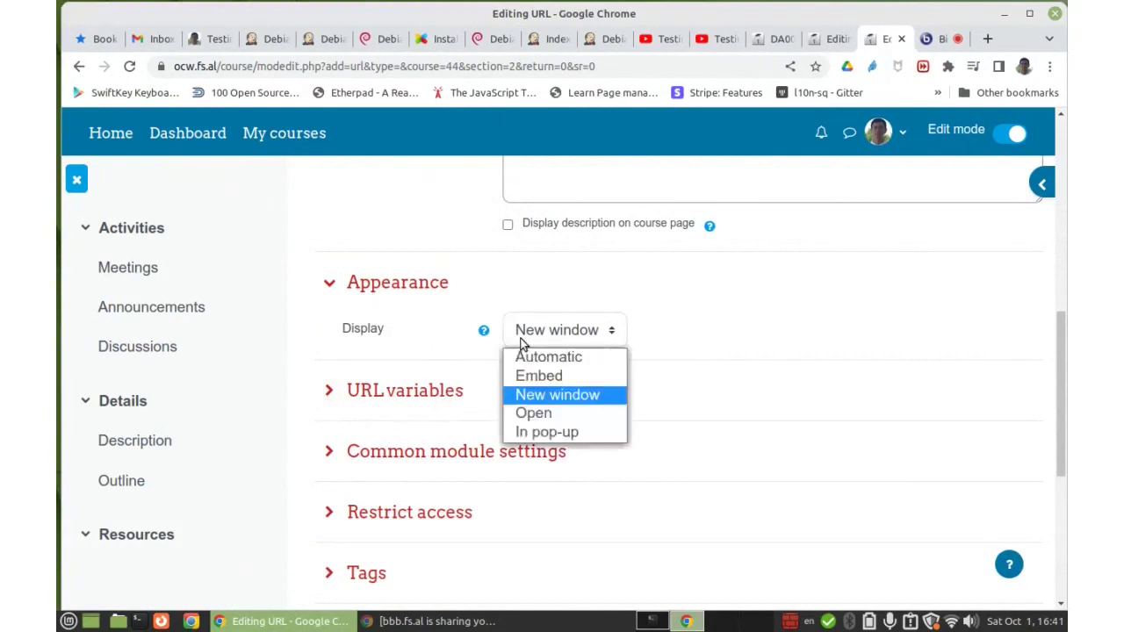
click(520, 343)
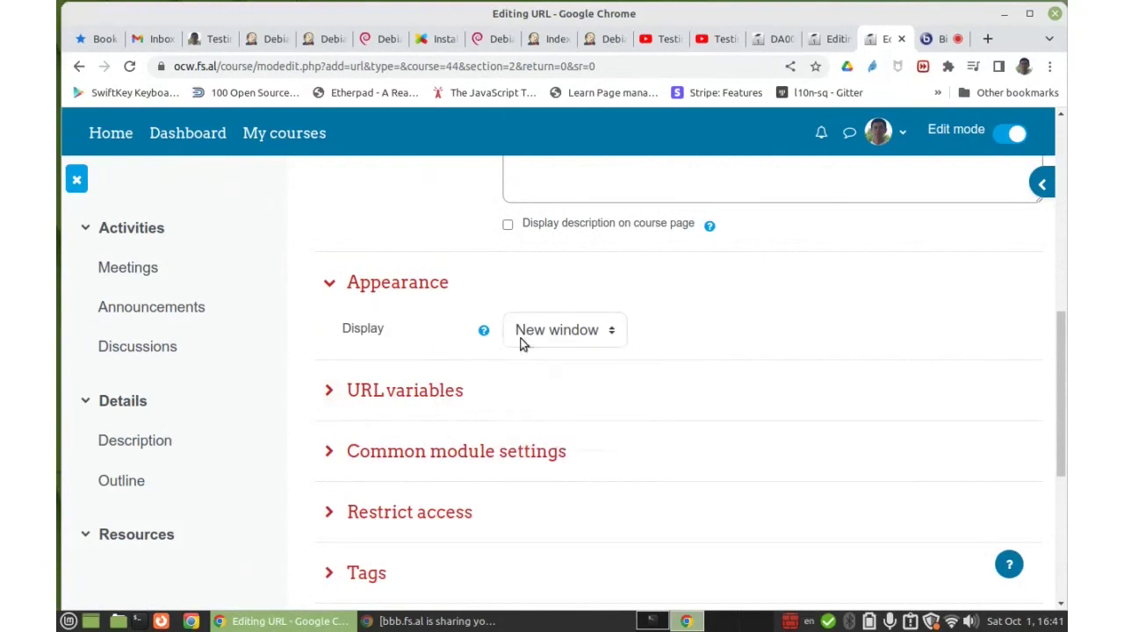
scroll(451, 334, down, 2)
click(442, 314)
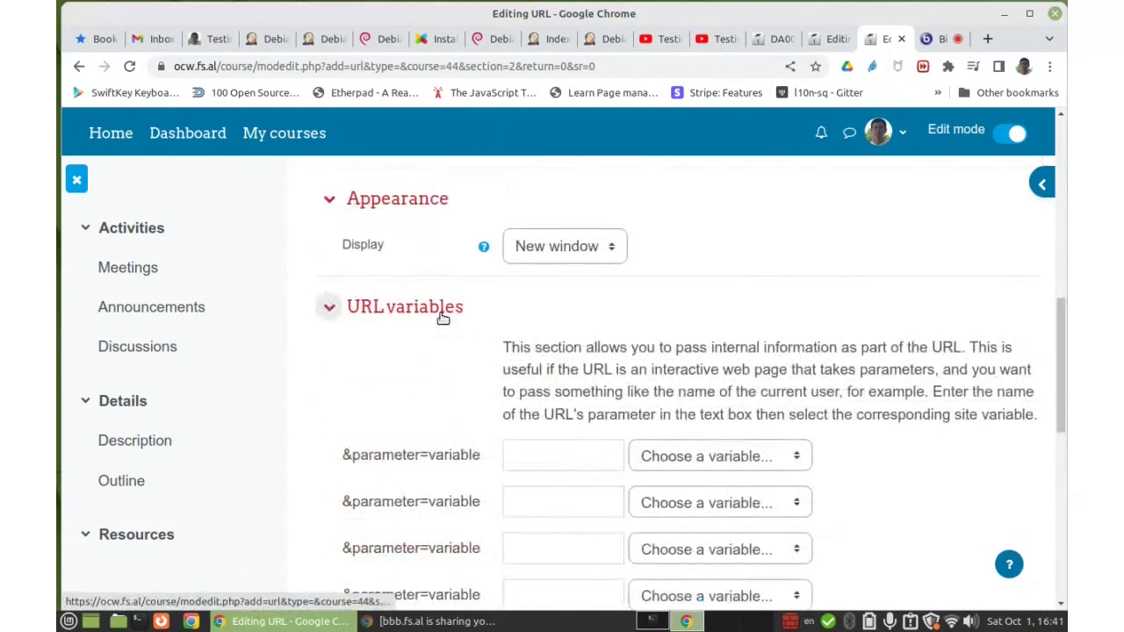
click(443, 316)
click(441, 365)
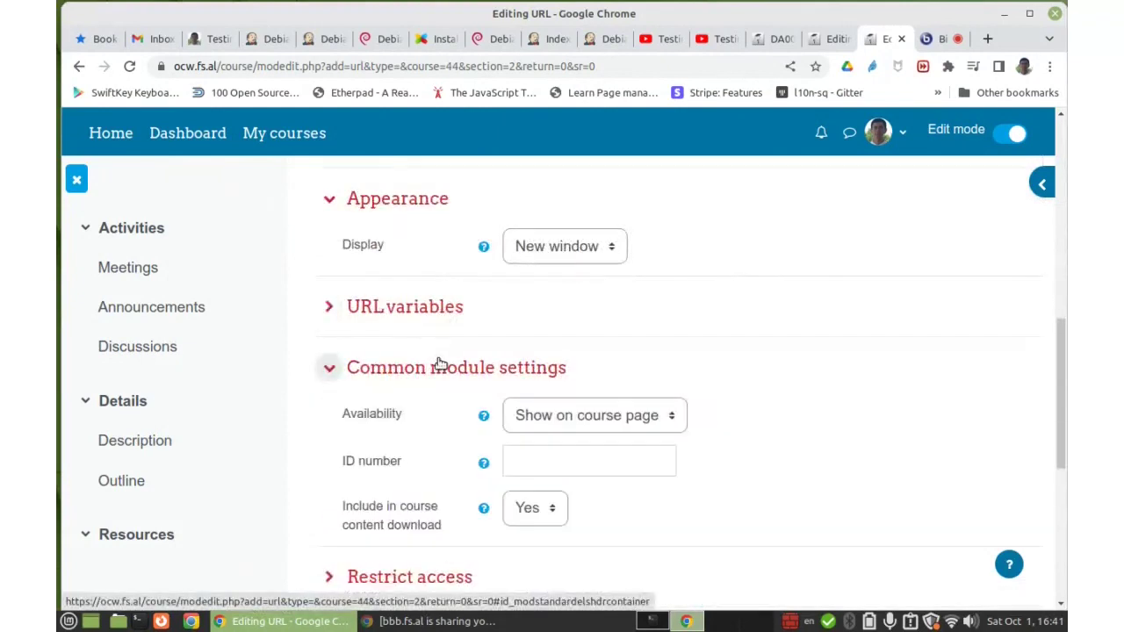
click(441, 366)
scroll(445, 355, down, 2)
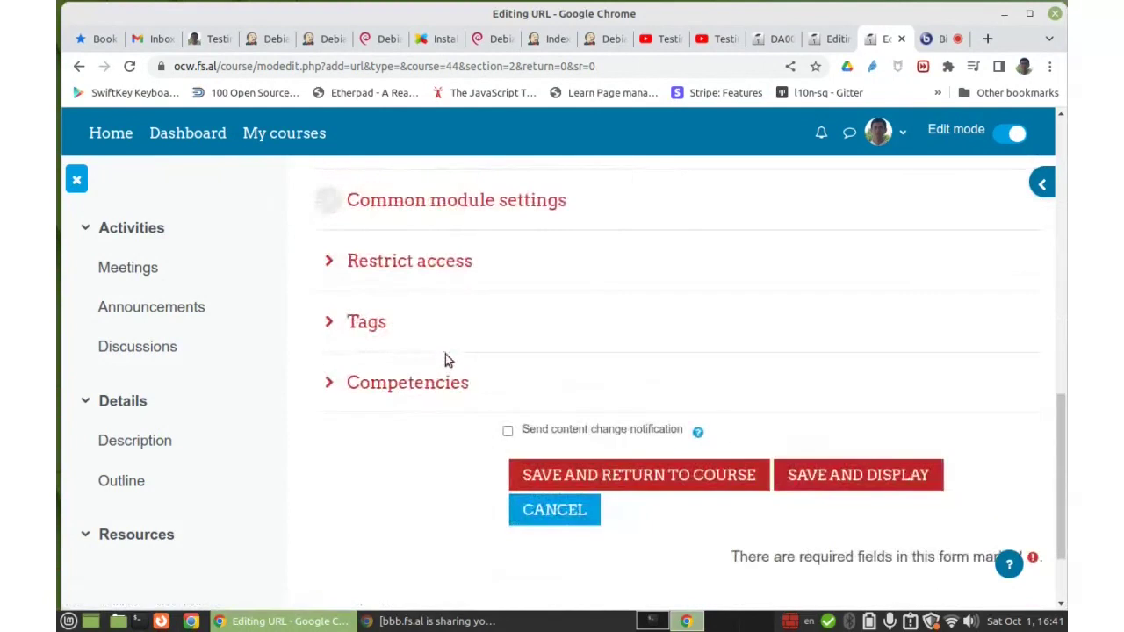
- Save and display the URL resource and return to the Resources topic on the course page
click(832, 475)
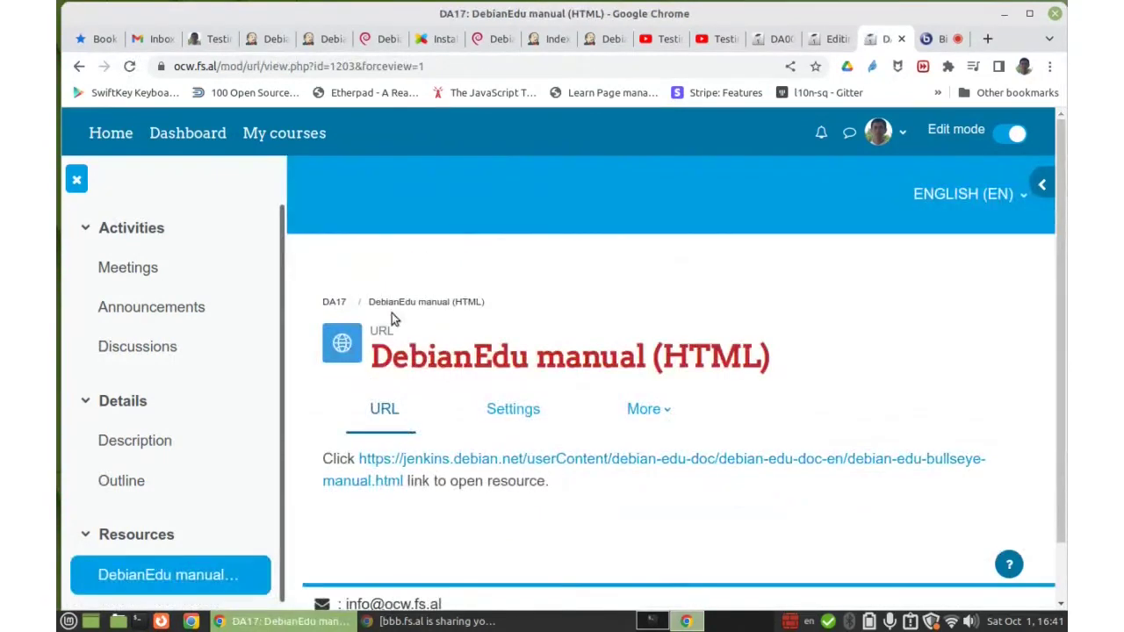
click(333, 303)
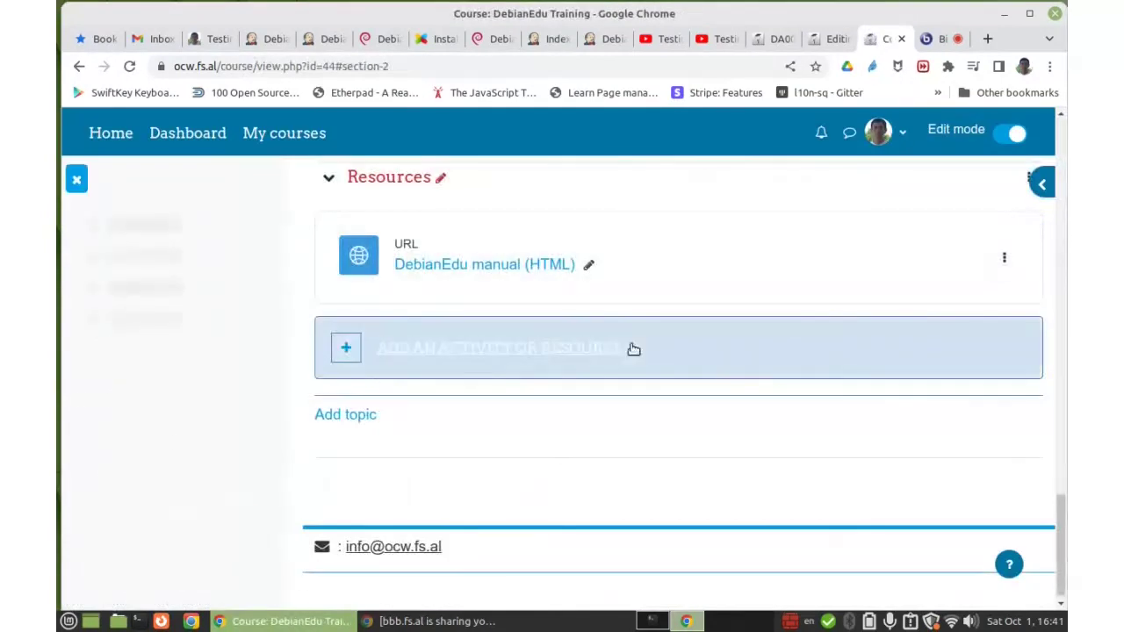
scroll(478, 502, up, 3)
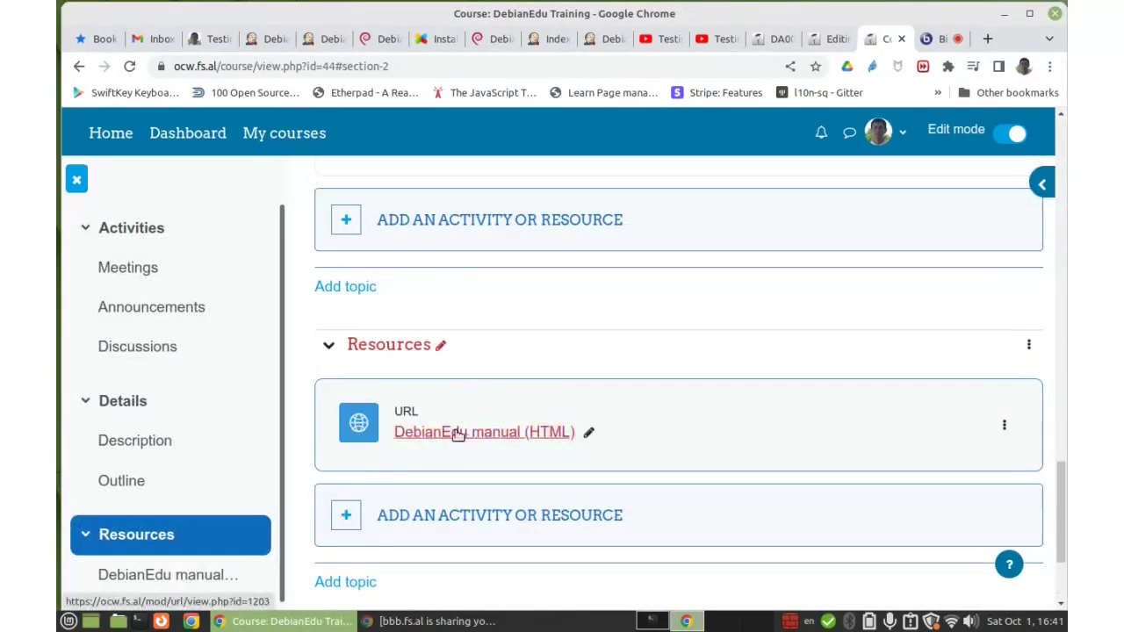
- Turn off edit mode and test the DebianEdu manual (HTML) link in Resources, closing the manual it opens
click(1007, 136)
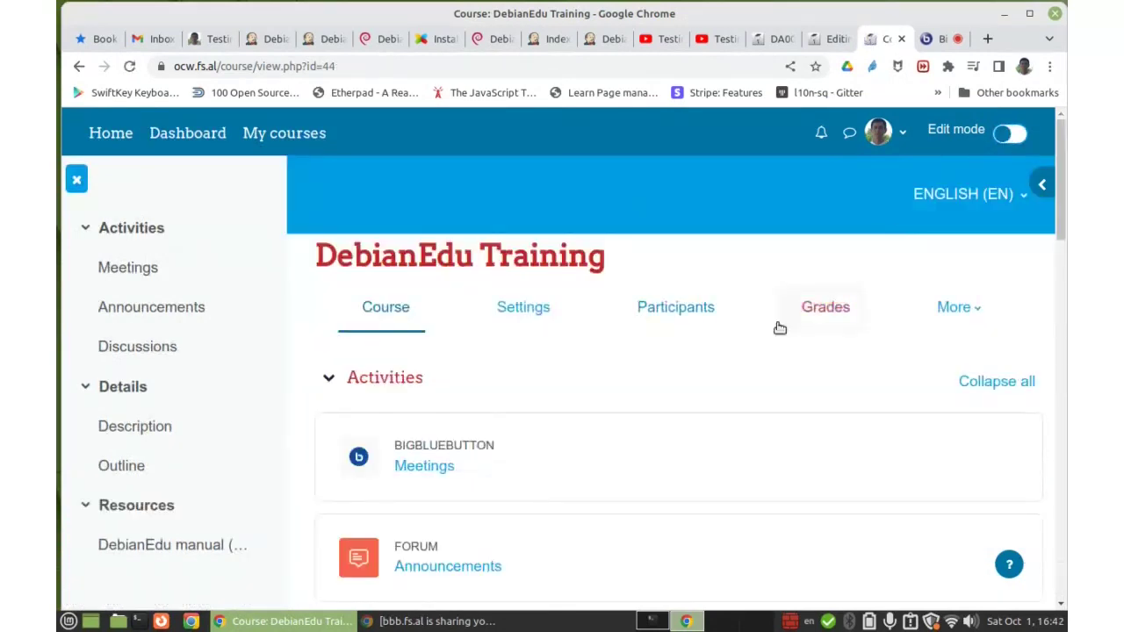
scroll(761, 341, down, 5)
scroll(764, 320, down, 10)
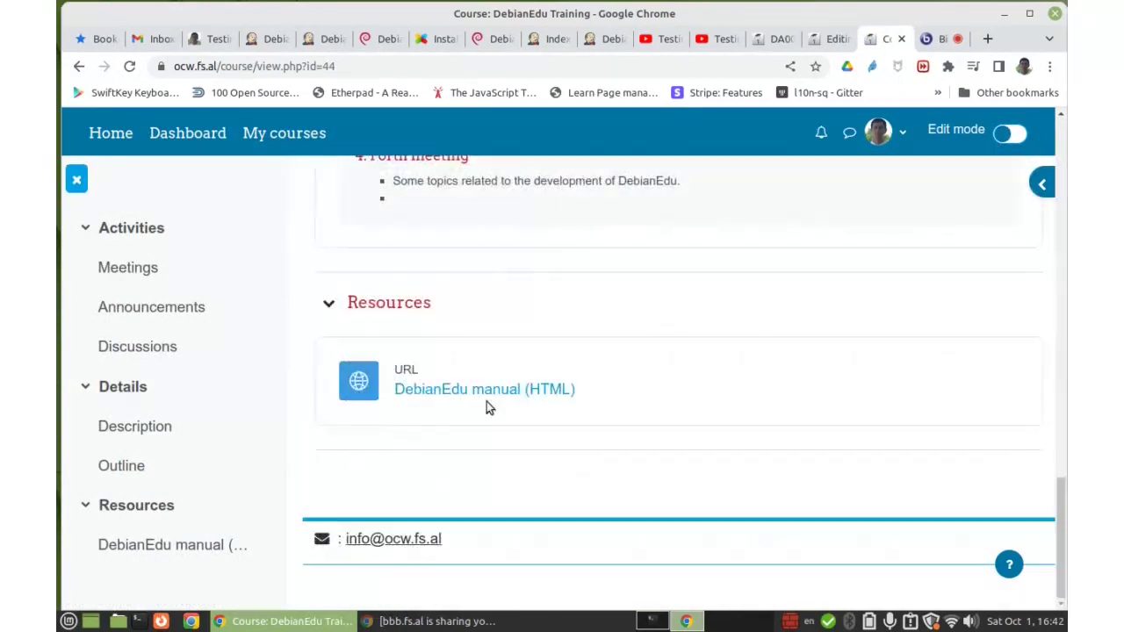
click(488, 390)
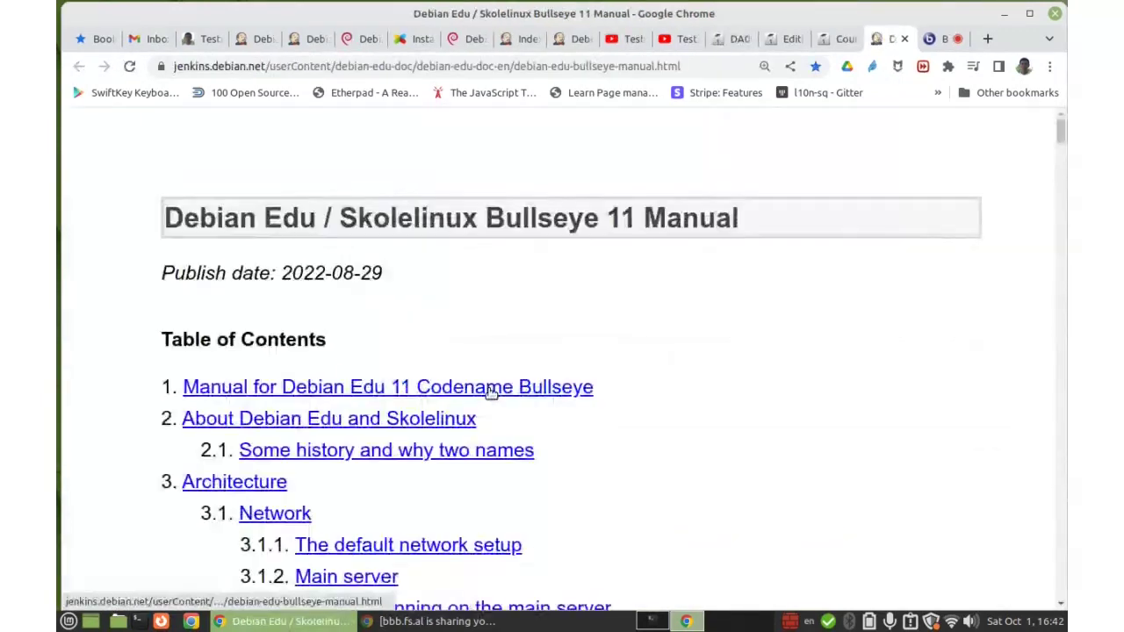
click(904, 39)
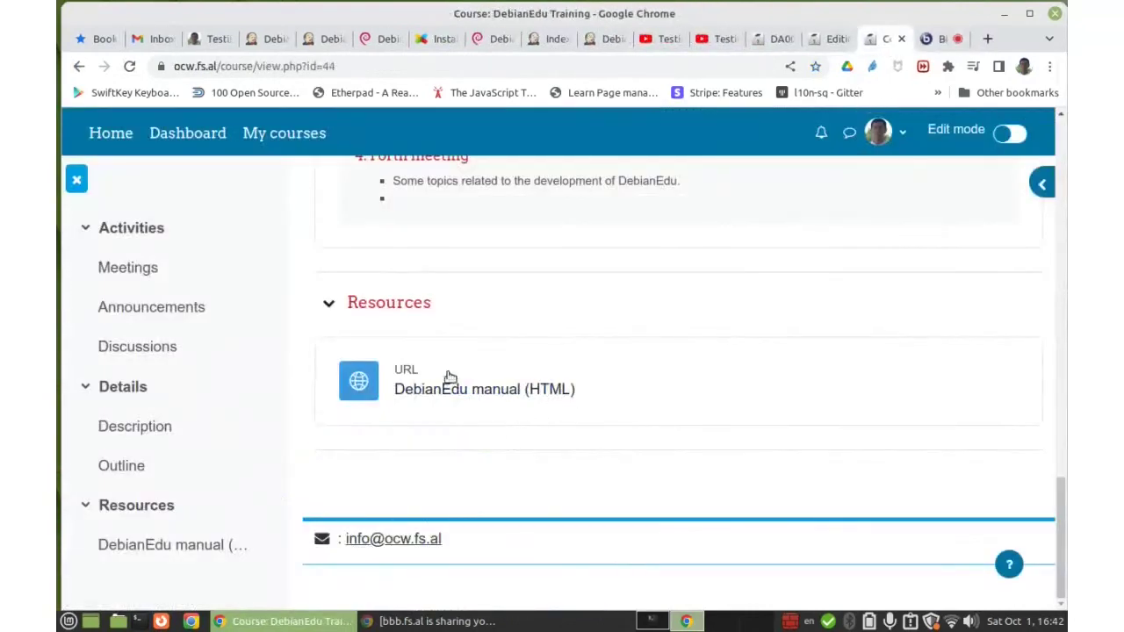
- Turn edit mode back on and go to the Resources topic of the course
click(1009, 141)
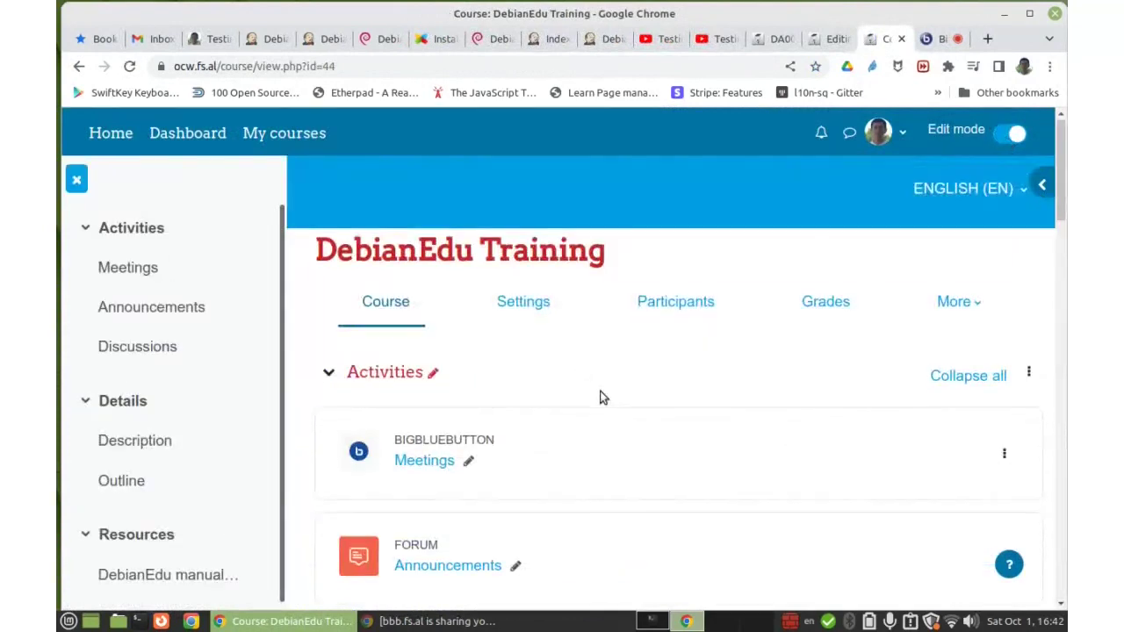
scroll(602, 397, down, 5)
click(156, 537)
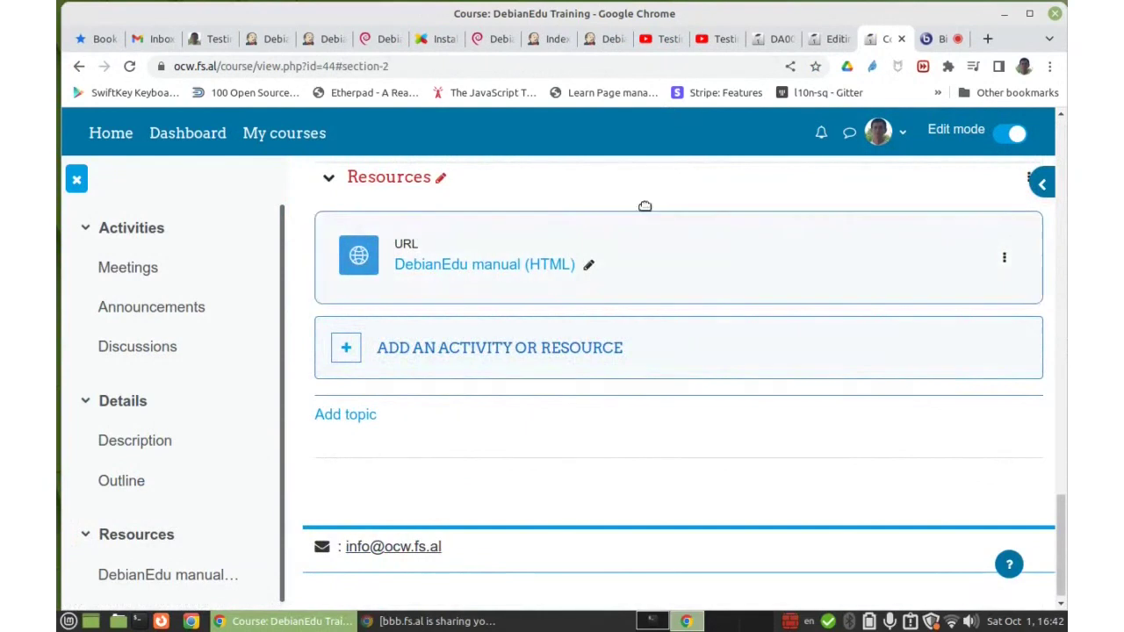
- Look through the open Debian Edu manual and wiki pages for the PDF manual and return to the course
click(322, 39)
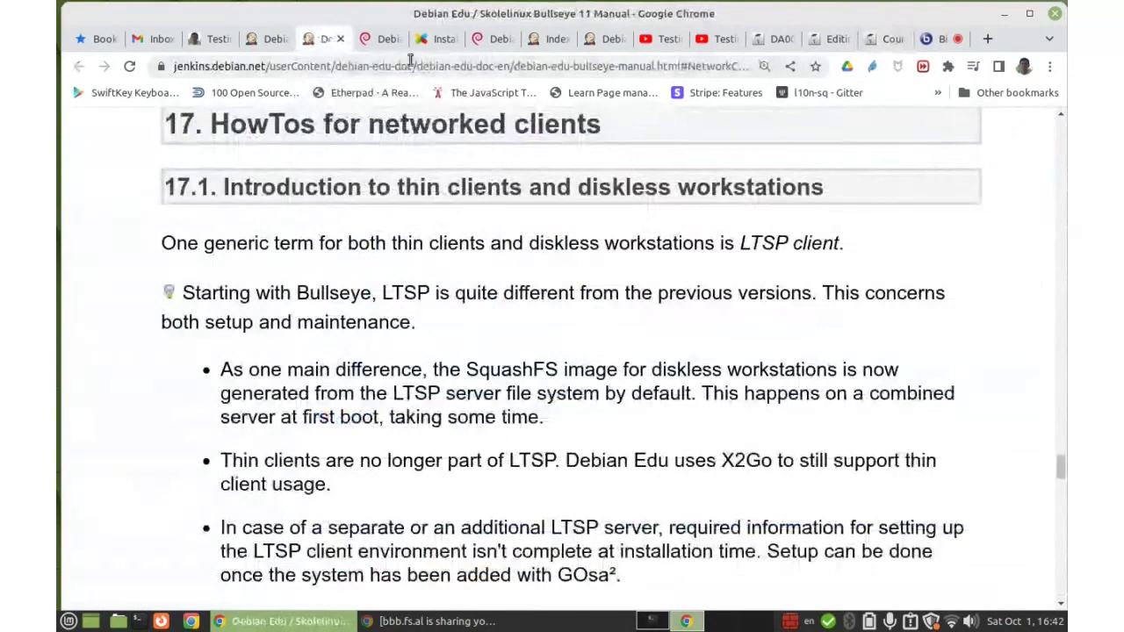
click(384, 40)
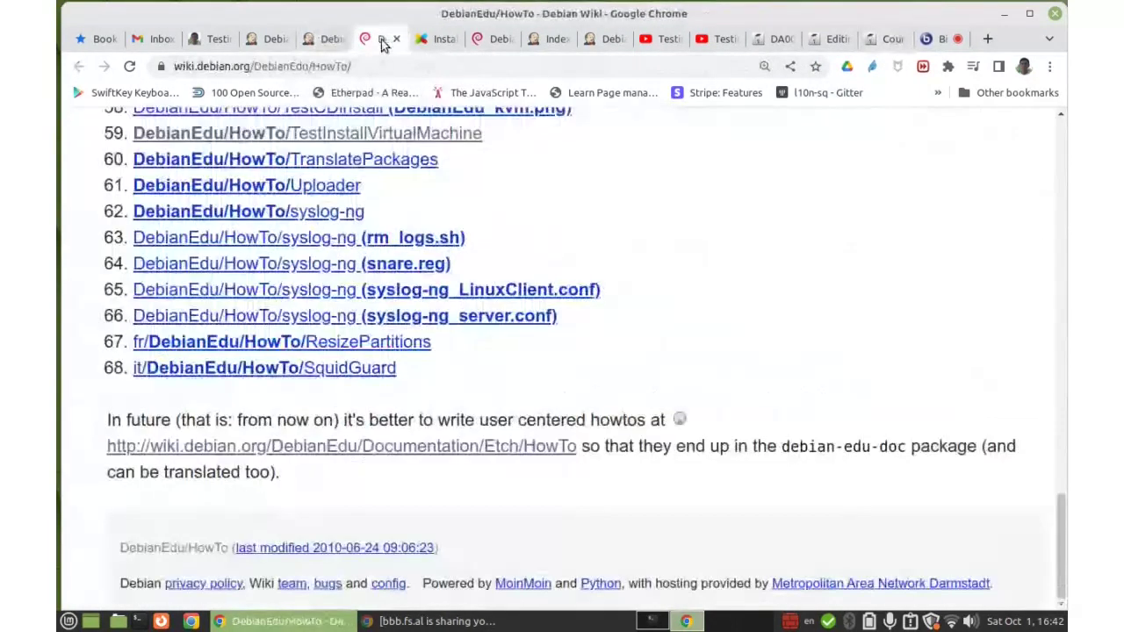
click(557, 39)
click(606, 39)
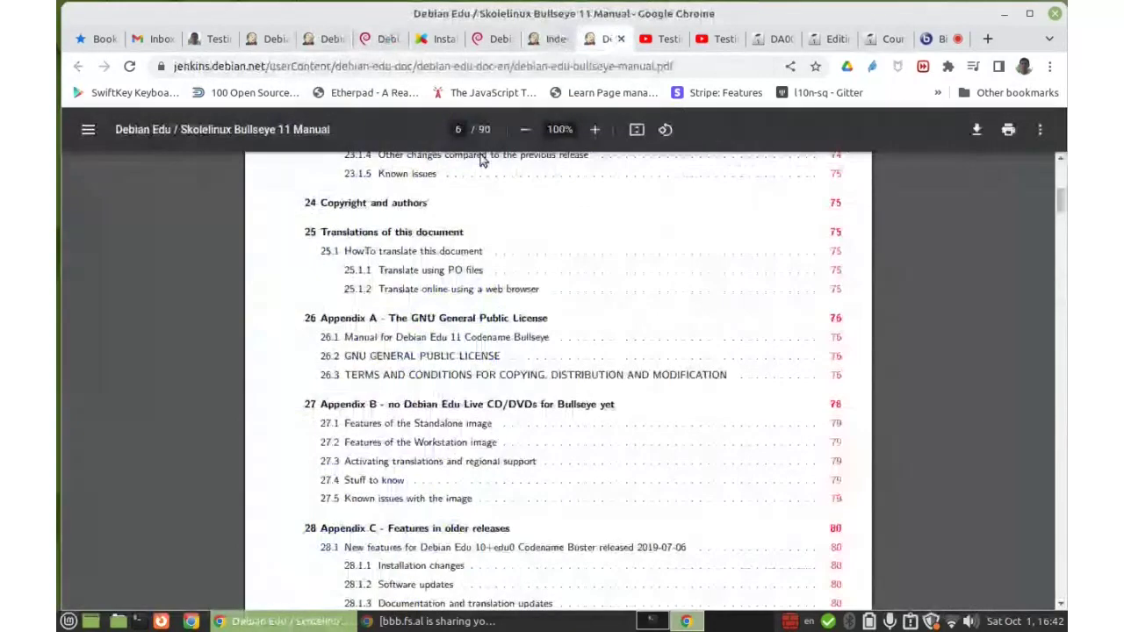
click(889, 40)
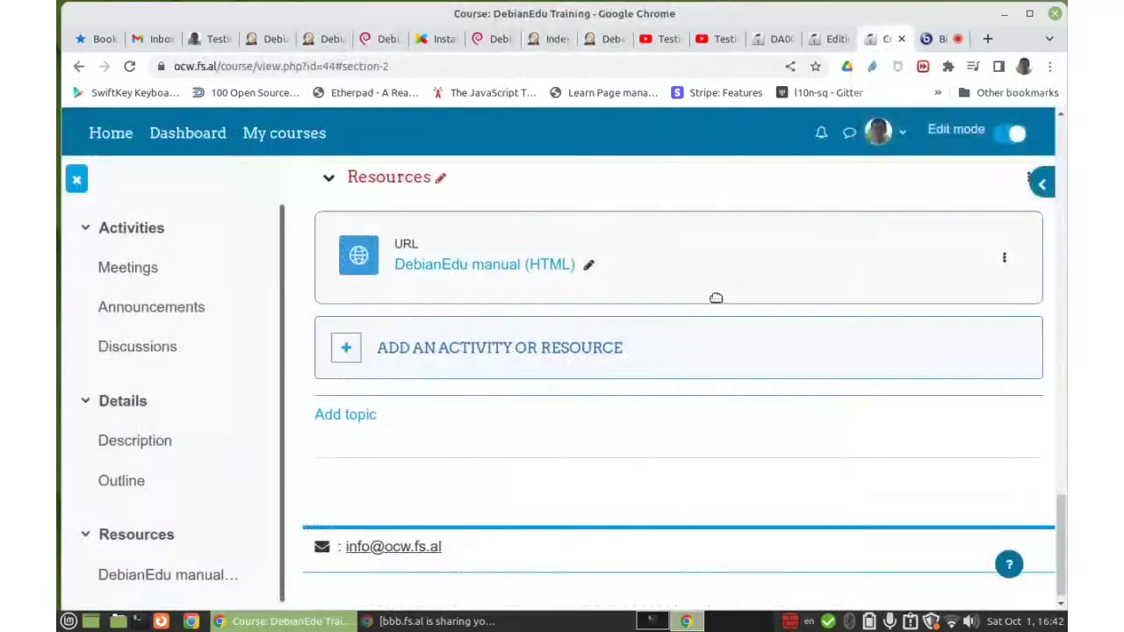
- Start adding a File resource to the Resources topic and name it DebianEdu Manual (PDF)
click(524, 354)
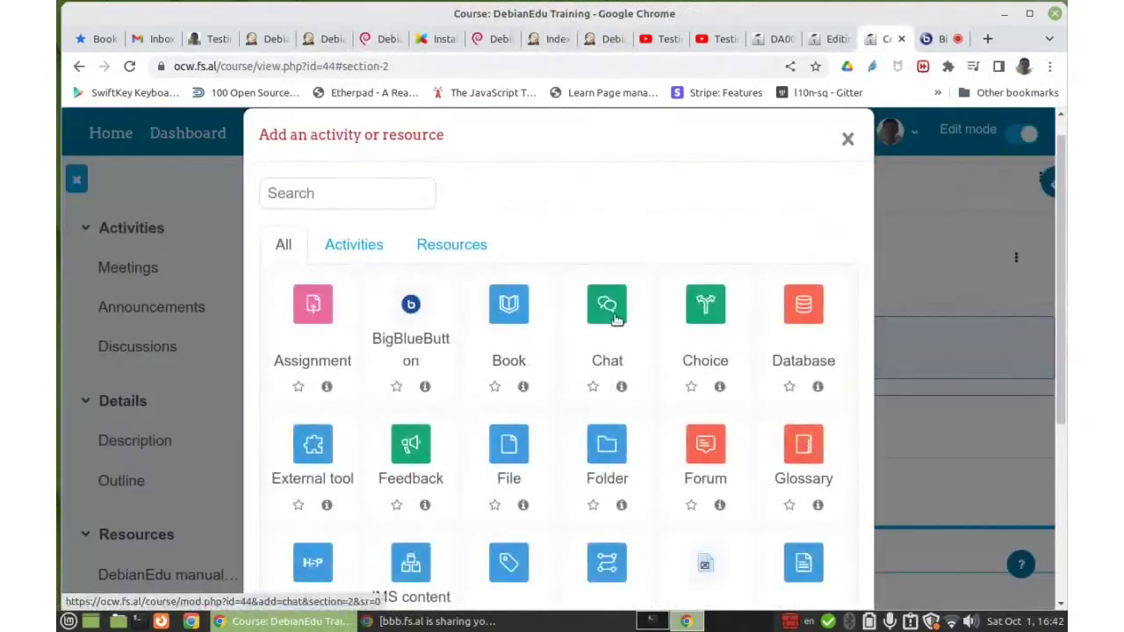
click(464, 245)
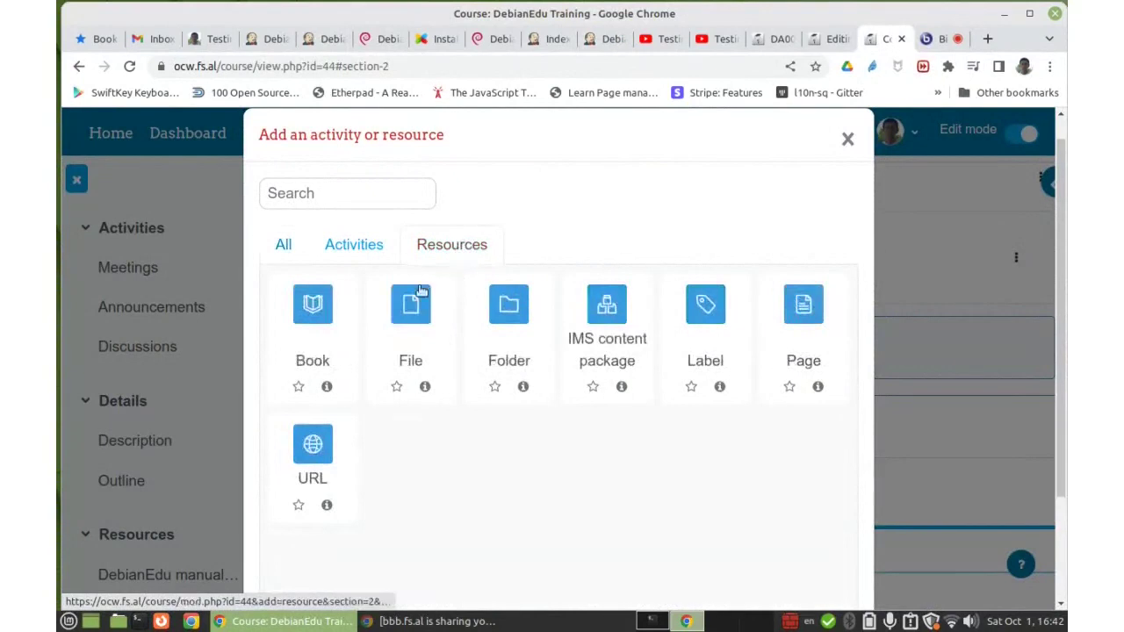
click(416, 314)
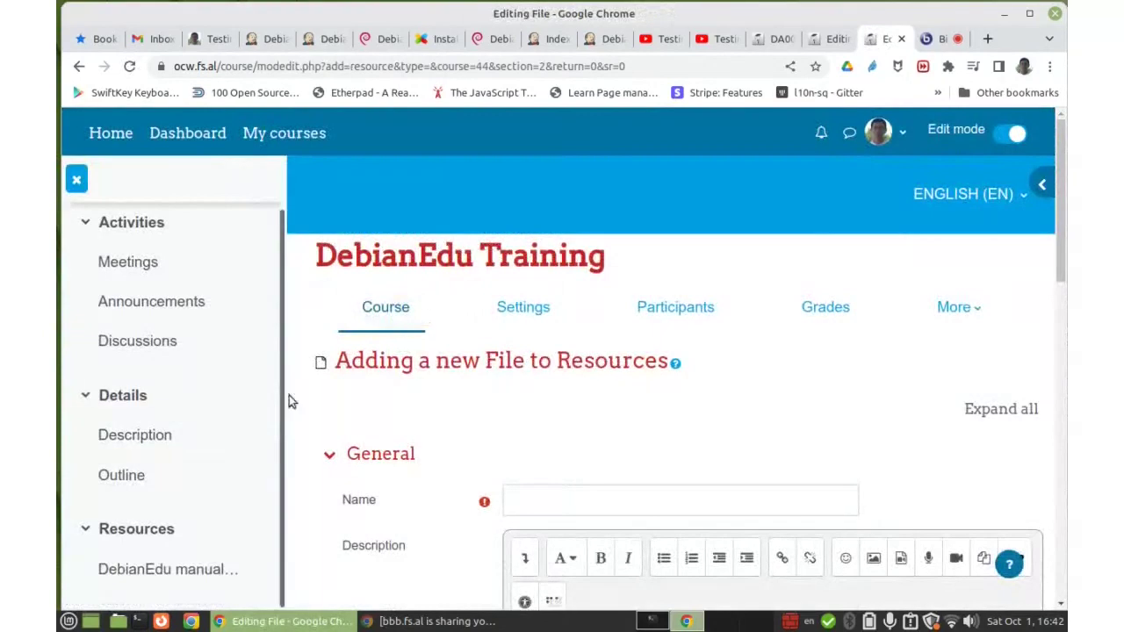
scroll(413, 409, down, 5)
click(523, 205)
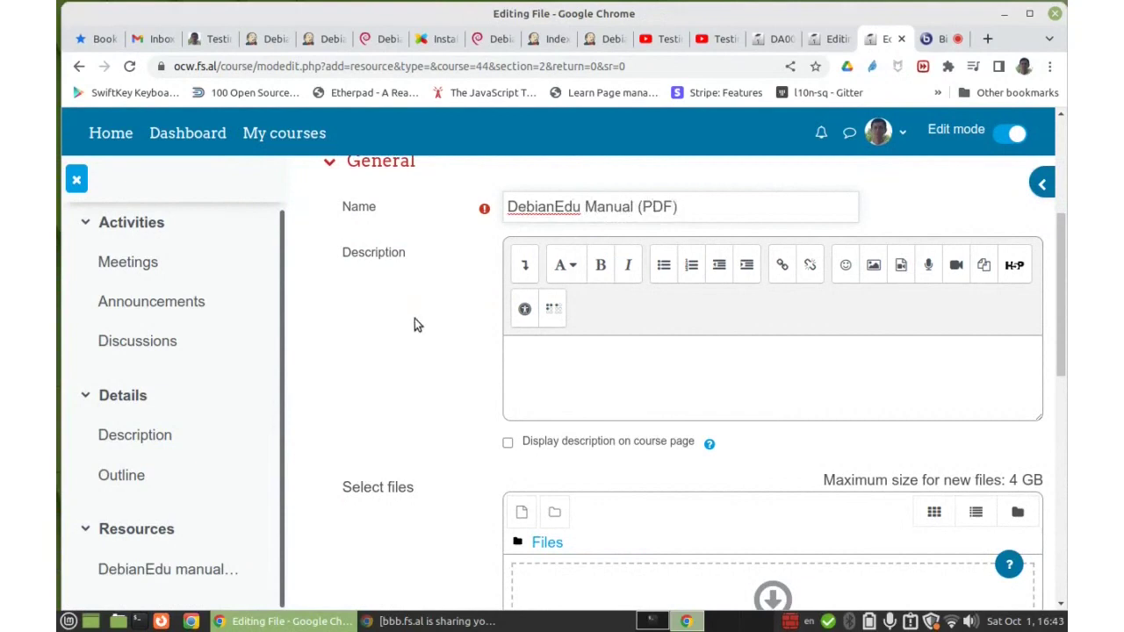
- Download the open PDF manual as debian-edu-bullseye-manual.pdf into the Downloads/debian-edu folder
scroll(416, 312, down, 2)
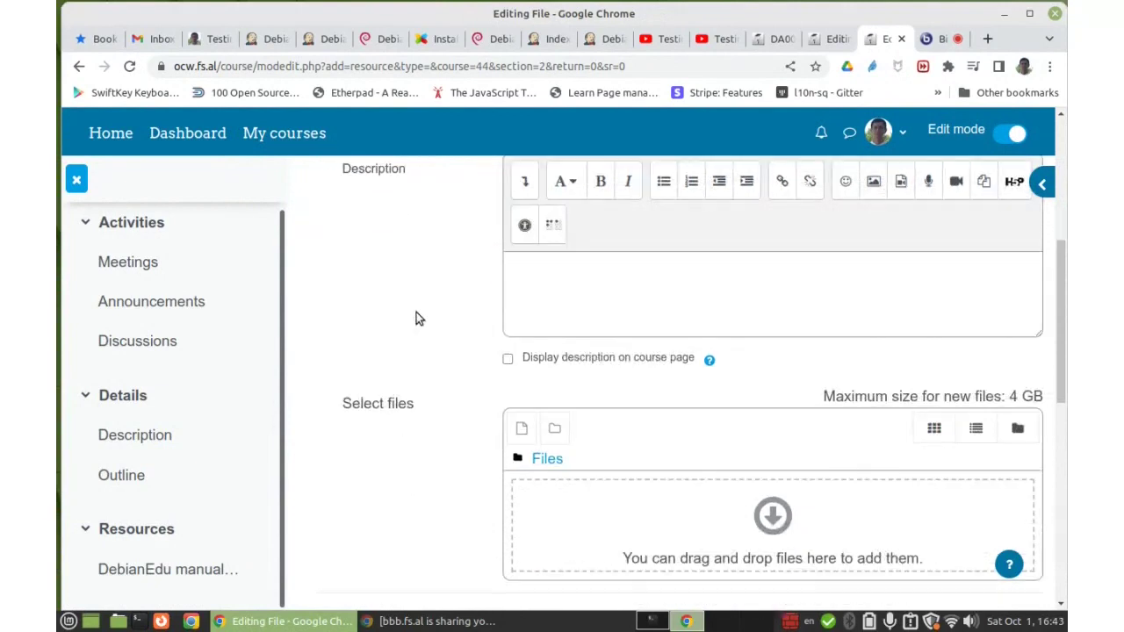
scroll(420, 313, down, 4)
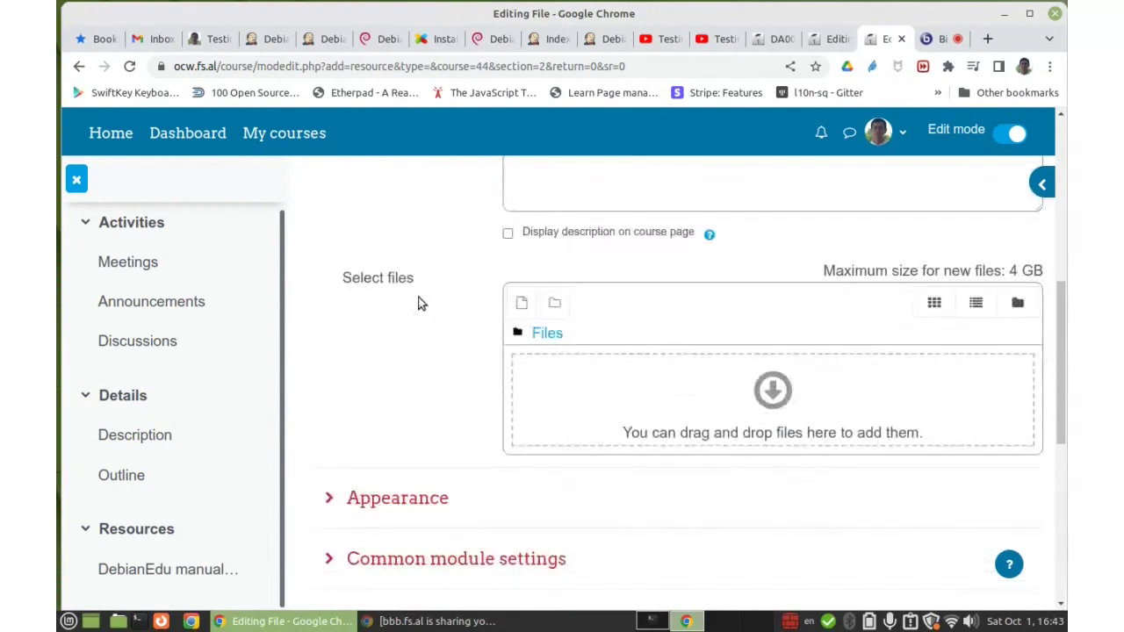
scroll(423, 298, up, 1)
click(612, 40)
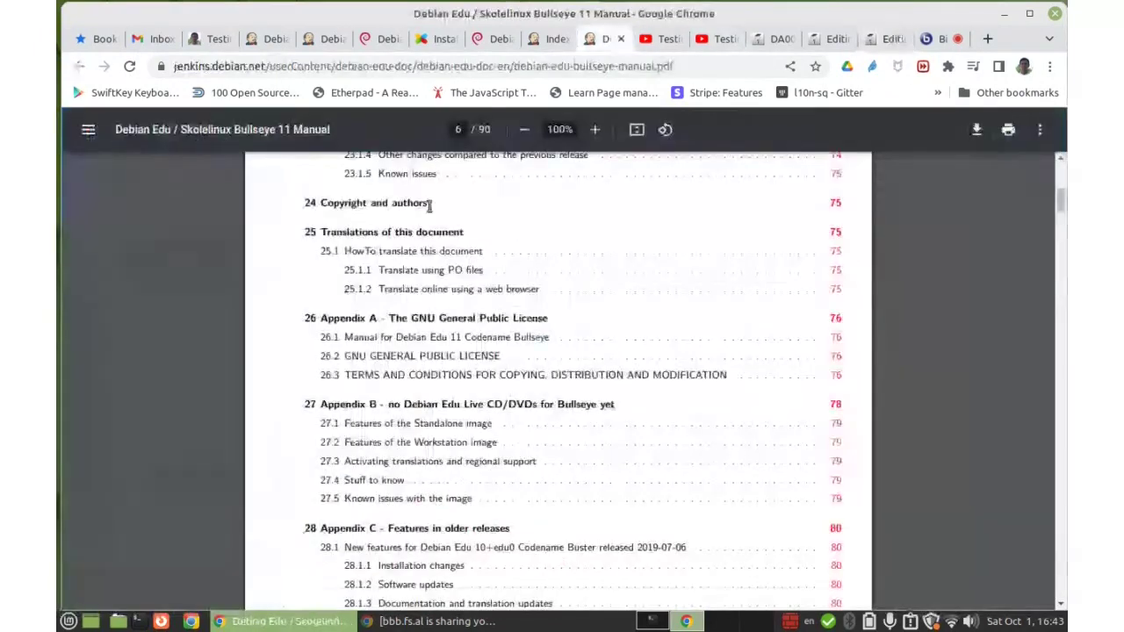
click(976, 134)
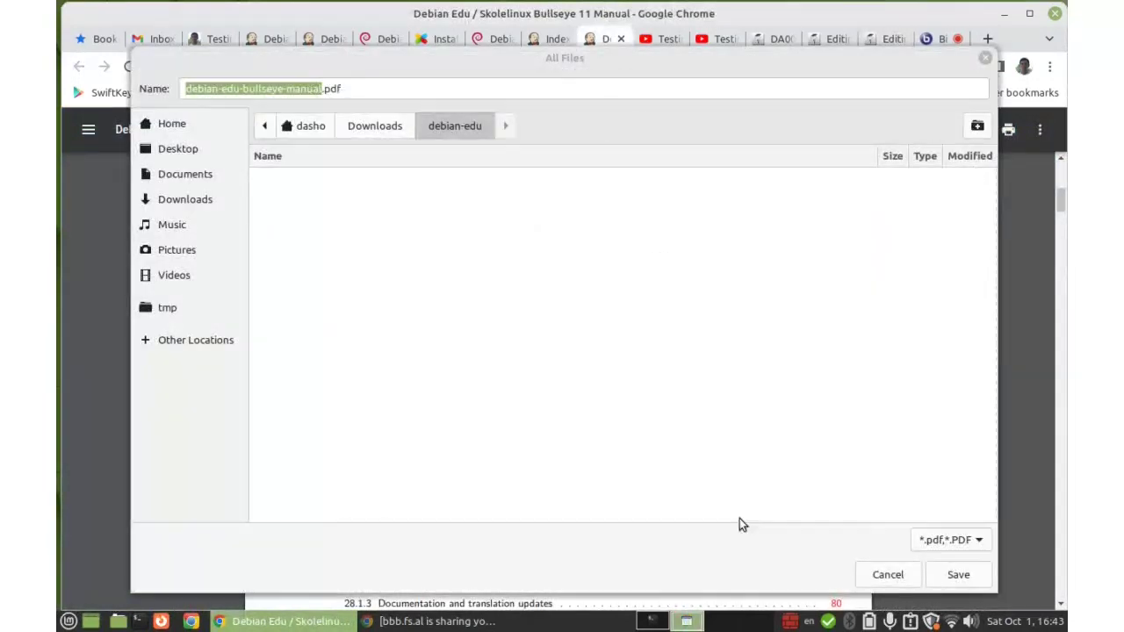
click(957, 575)
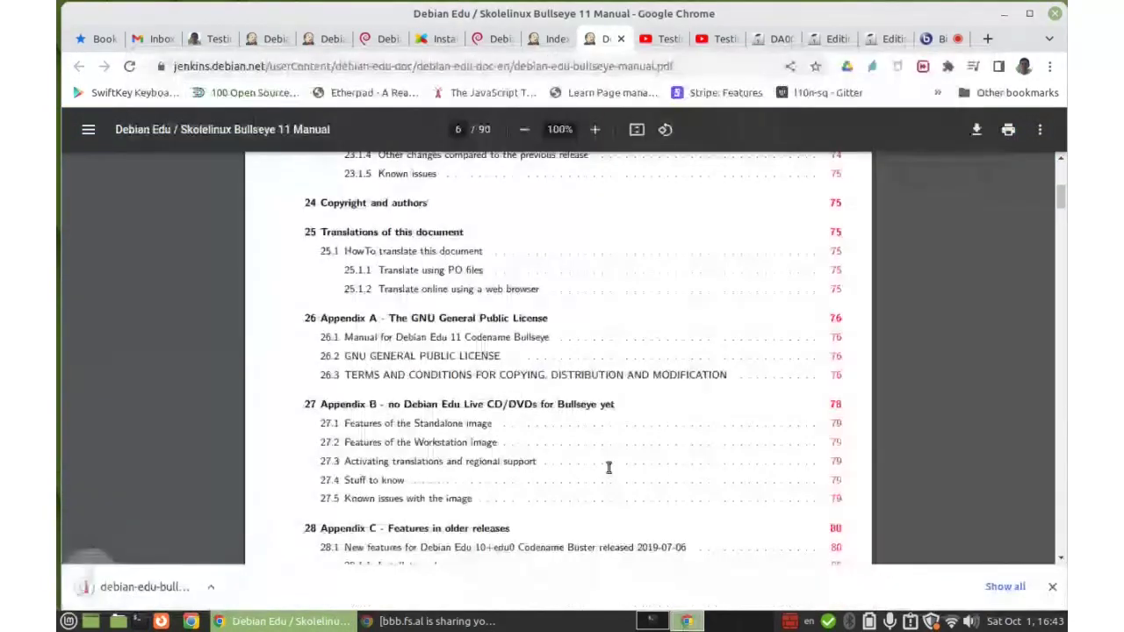
- Return to the File resource form and show the downloaded PDF in its debian-edu folder
click(882, 42)
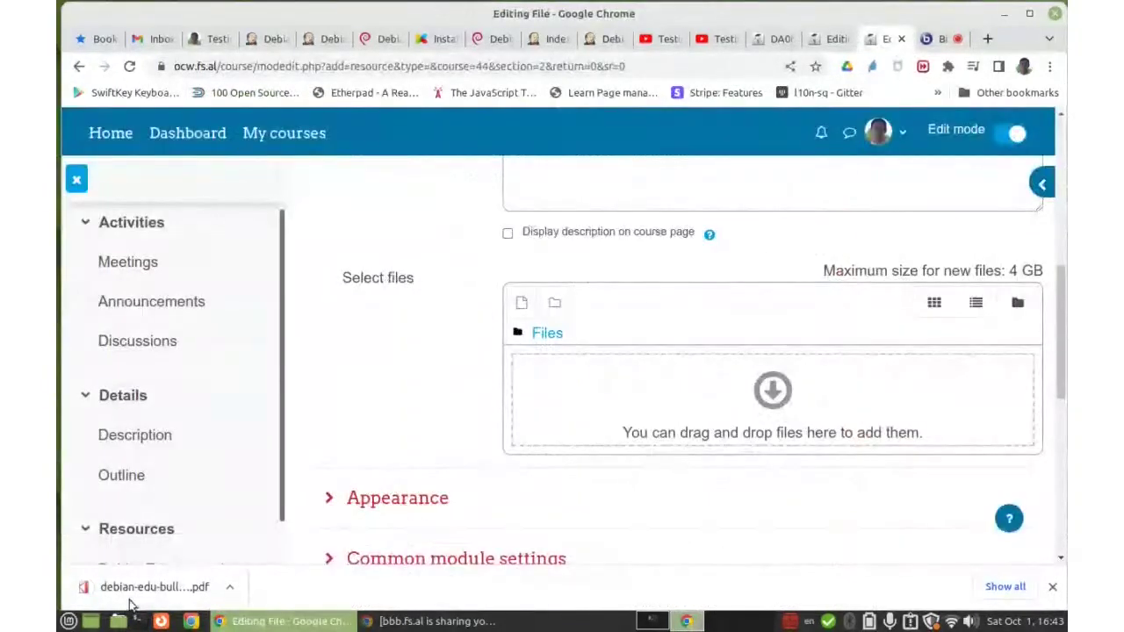
click(229, 588)
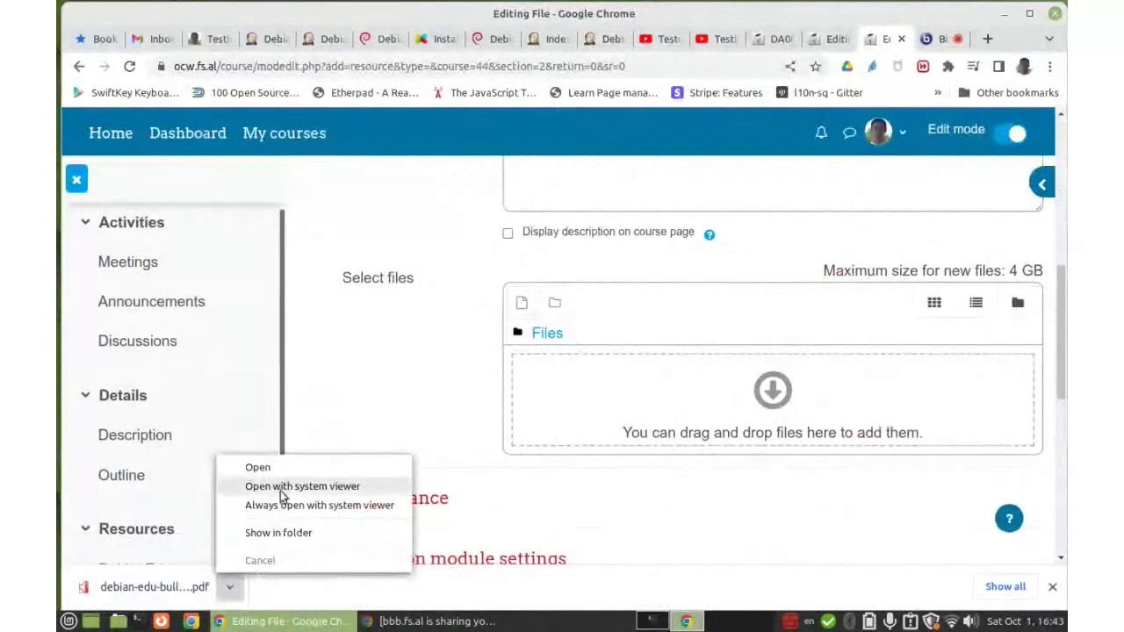
click(280, 535)
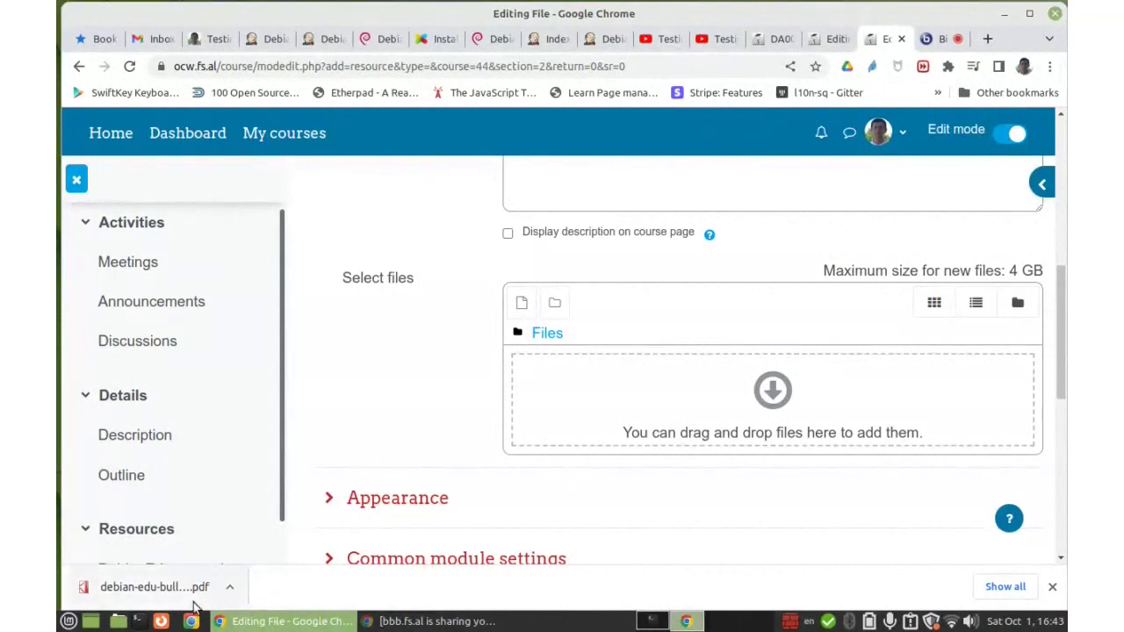
click(230, 588)
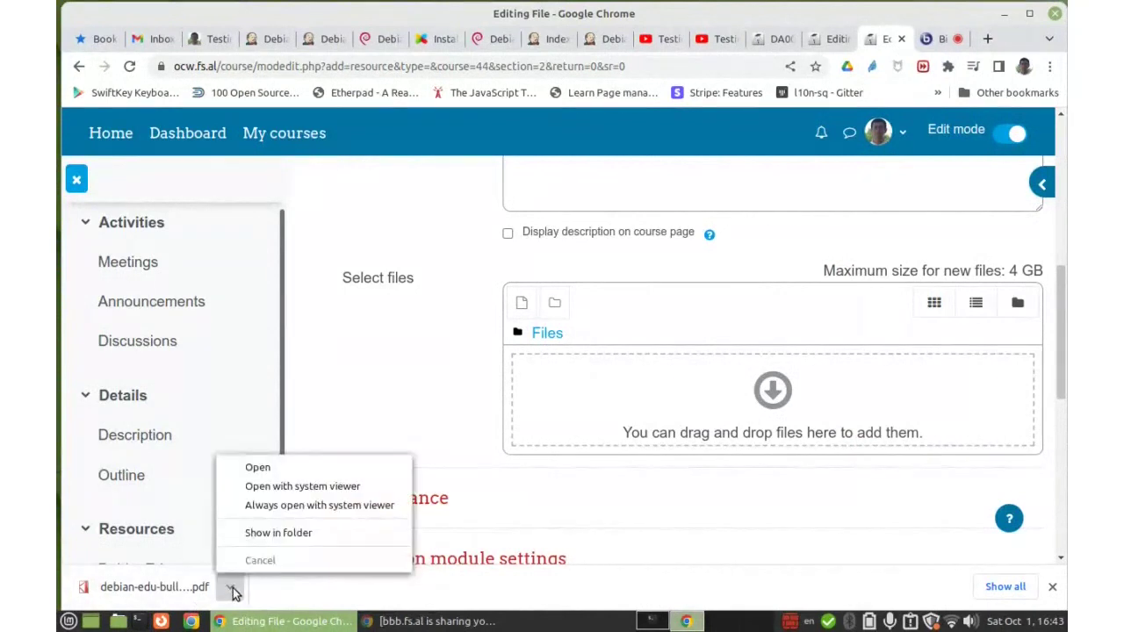
click(292, 532)
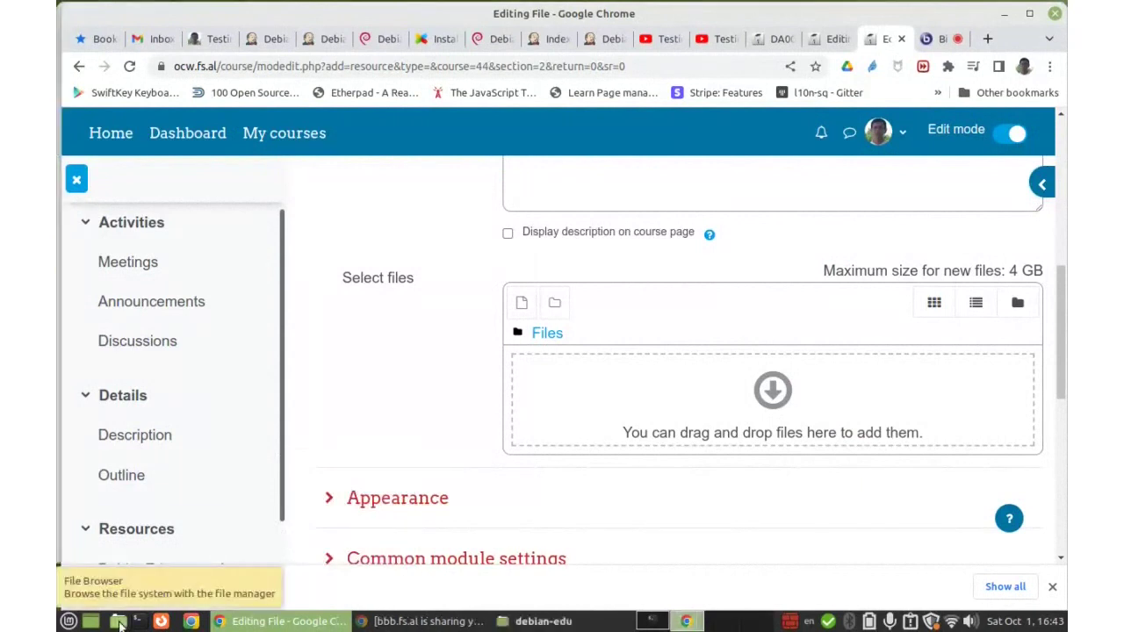
click(544, 621)
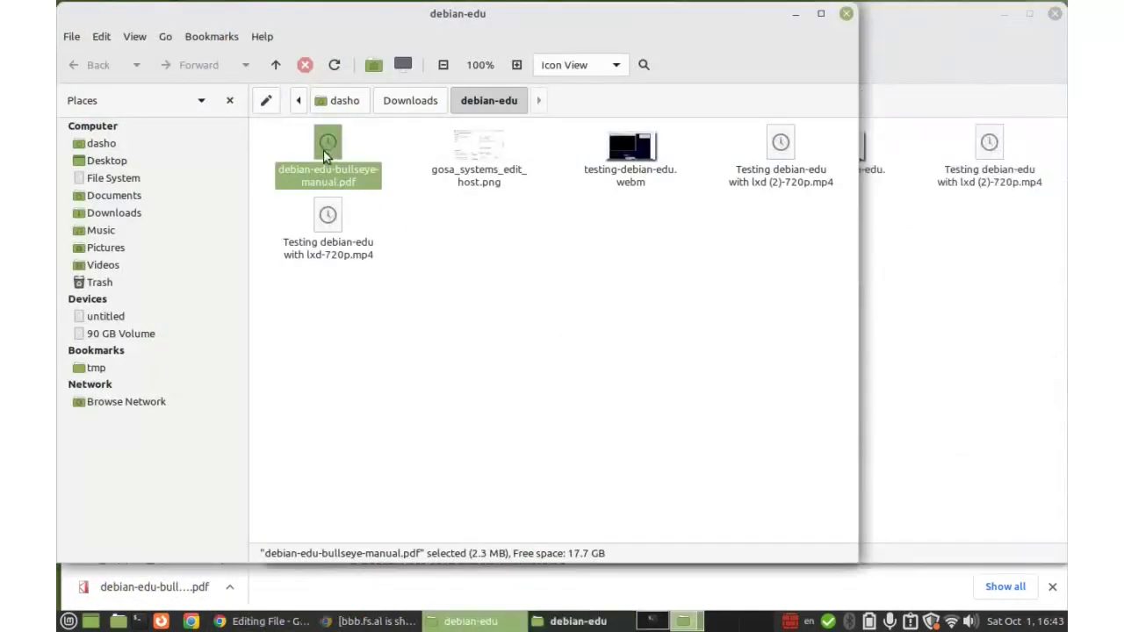
- Add debian-edu-bullseye-manual.pdf from the debian-edu folder to the selected files of the File resource
drag(323, 150, 361, 176)
drag(580, 264, 313, 348)
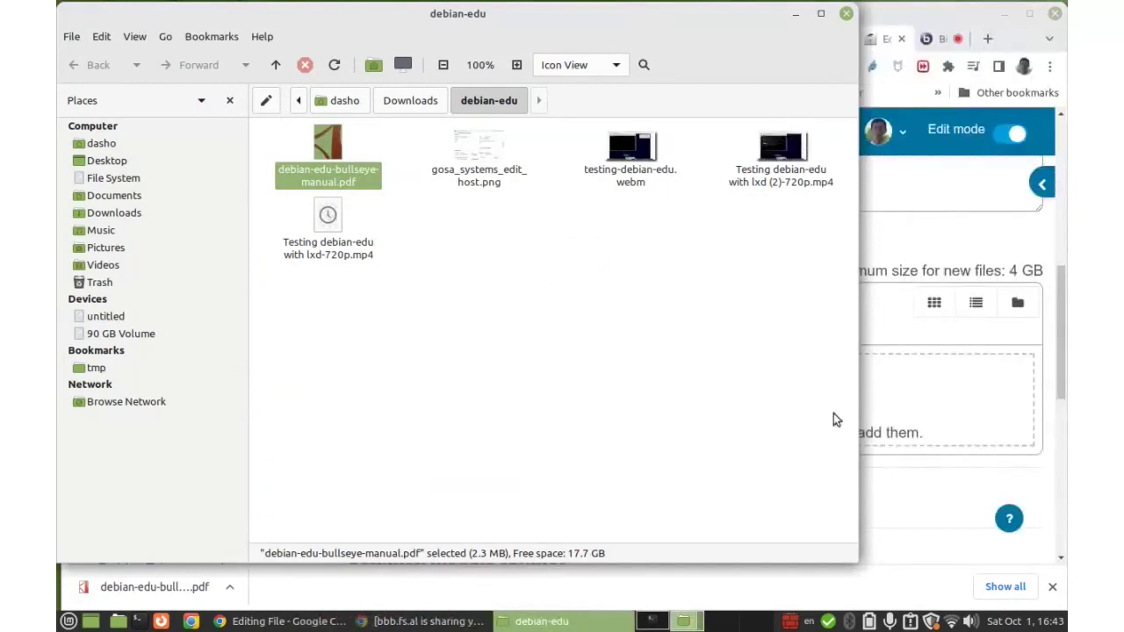
click(977, 14)
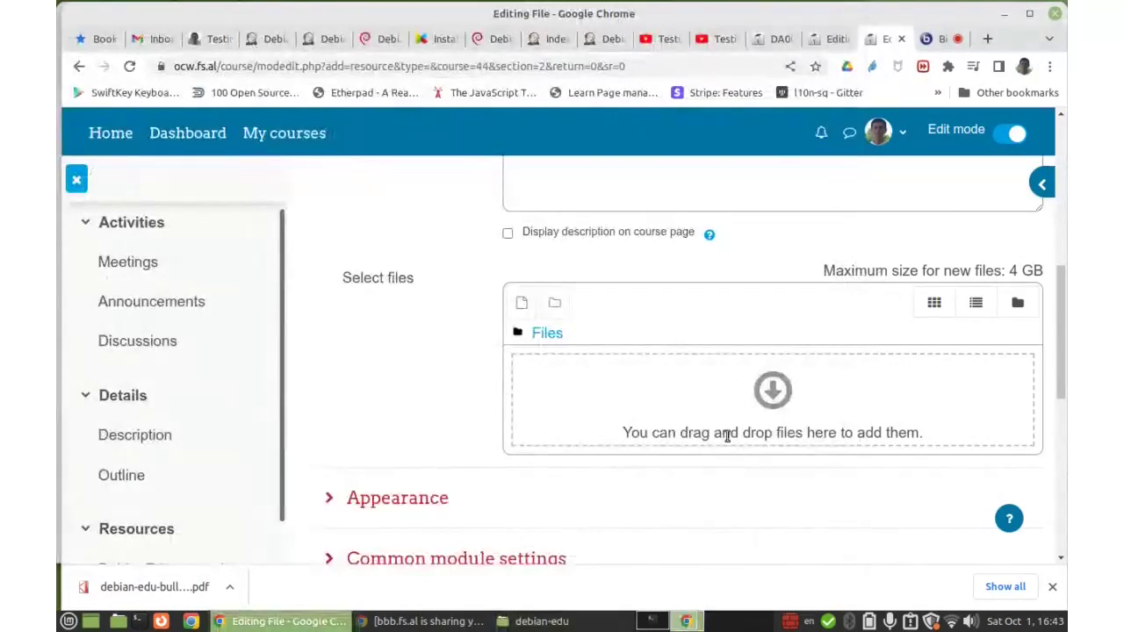
click(537, 621)
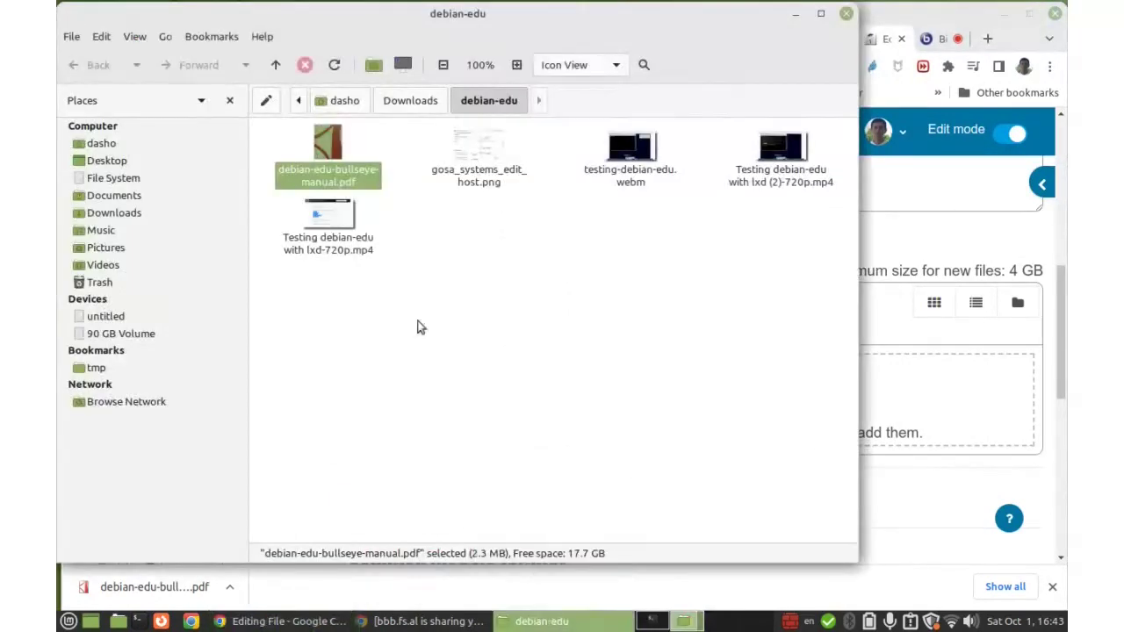
drag(325, 154, 900, 406)
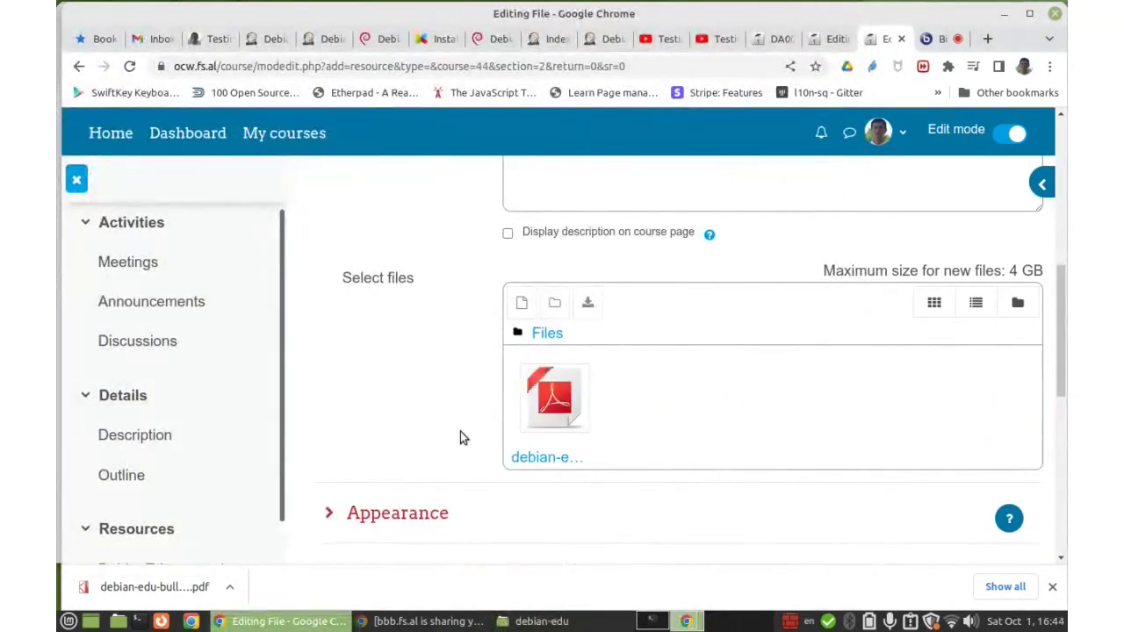
- Enable Show size and Show type in the File resource's appearance settings
scroll(455, 431, down, 2)
click(430, 388)
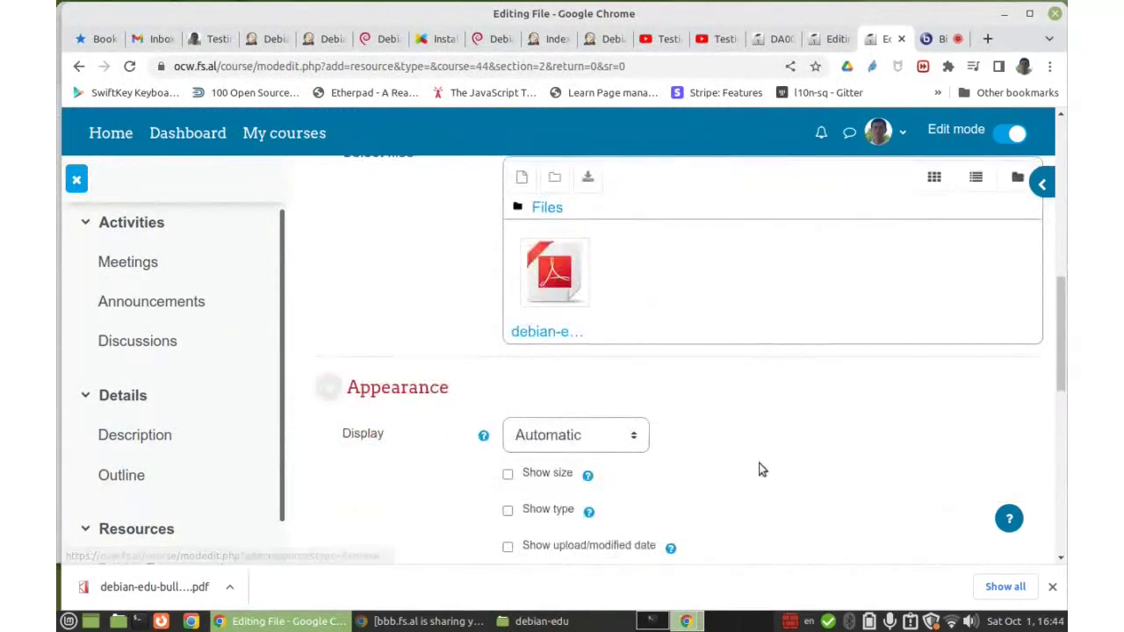
scroll(761, 466, down, 3)
click(508, 307)
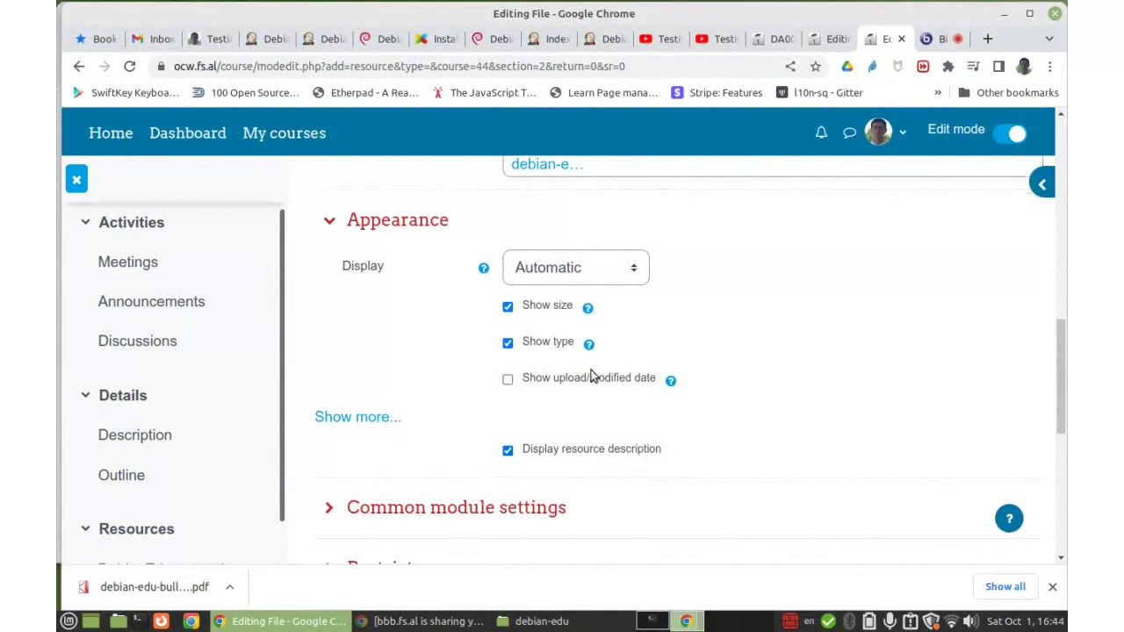
- Review the remaining settings of the File resource, including its common module settings, and save it, returning to the course
scroll(591, 376, up, 2)
scroll(590, 372, up, 3)
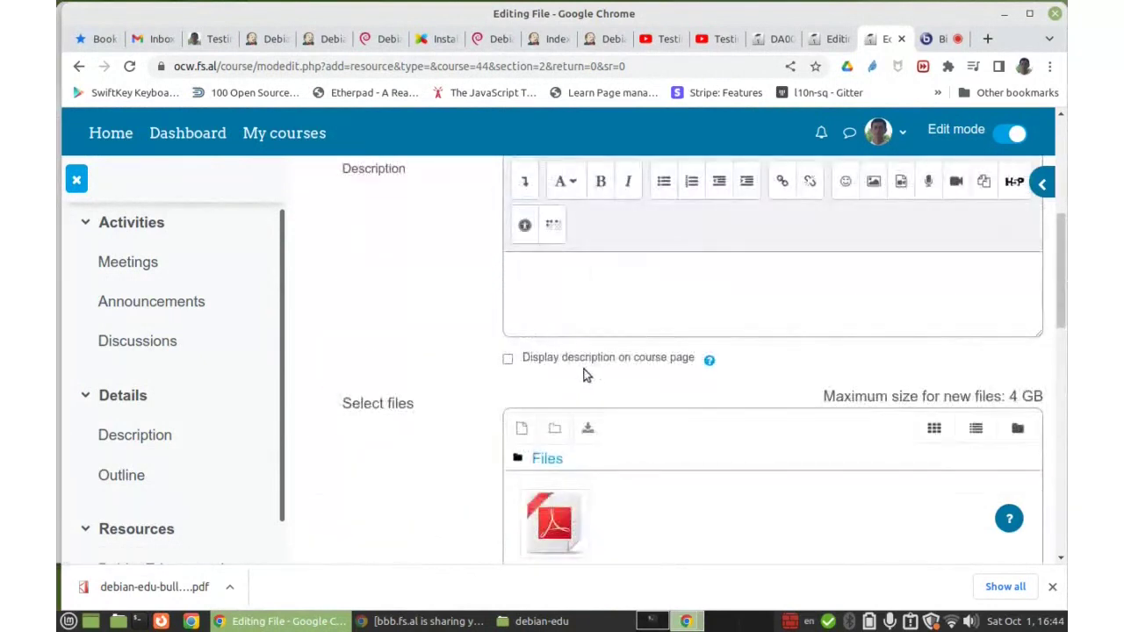
scroll(583, 372, down, 1)
scroll(580, 373, down, 5)
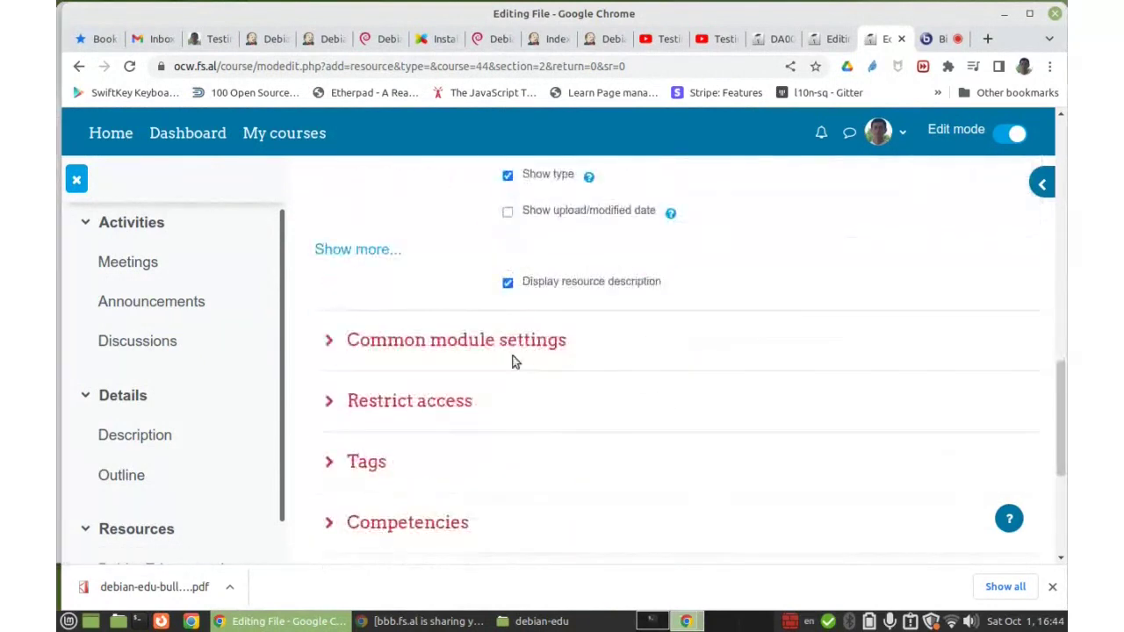
click(515, 345)
click(515, 345)
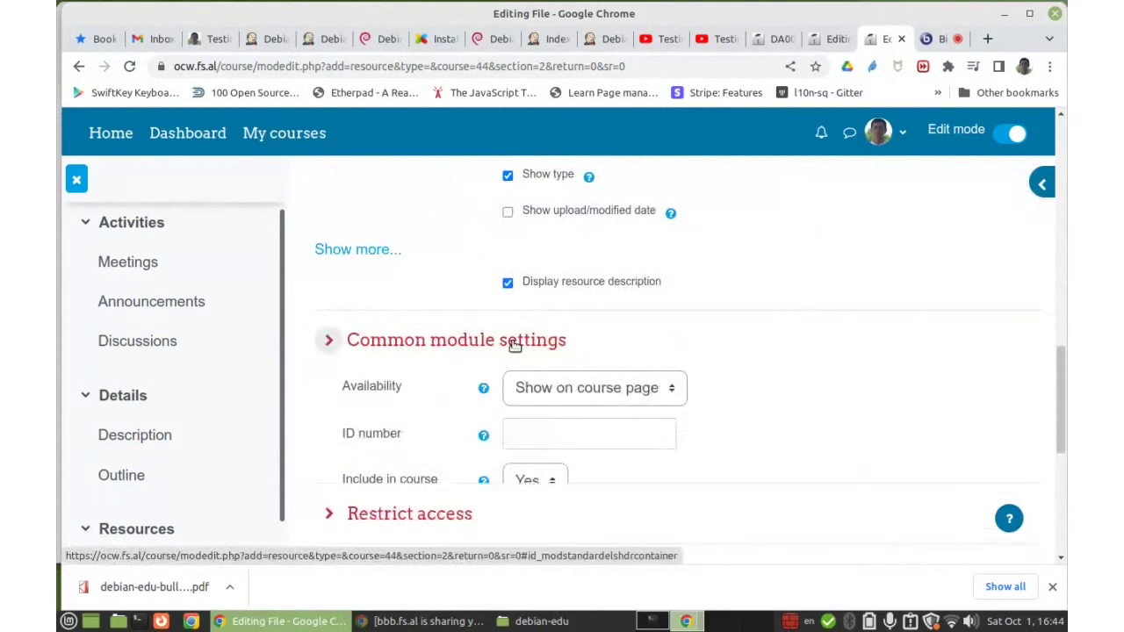
scroll(527, 351, down, 3)
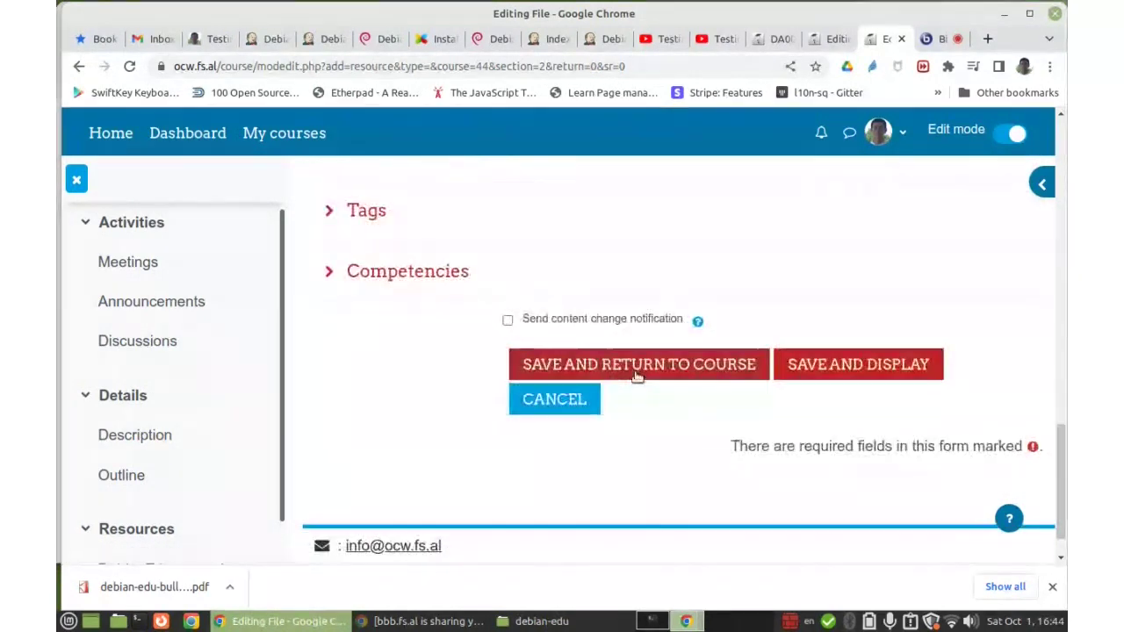
click(621, 363)
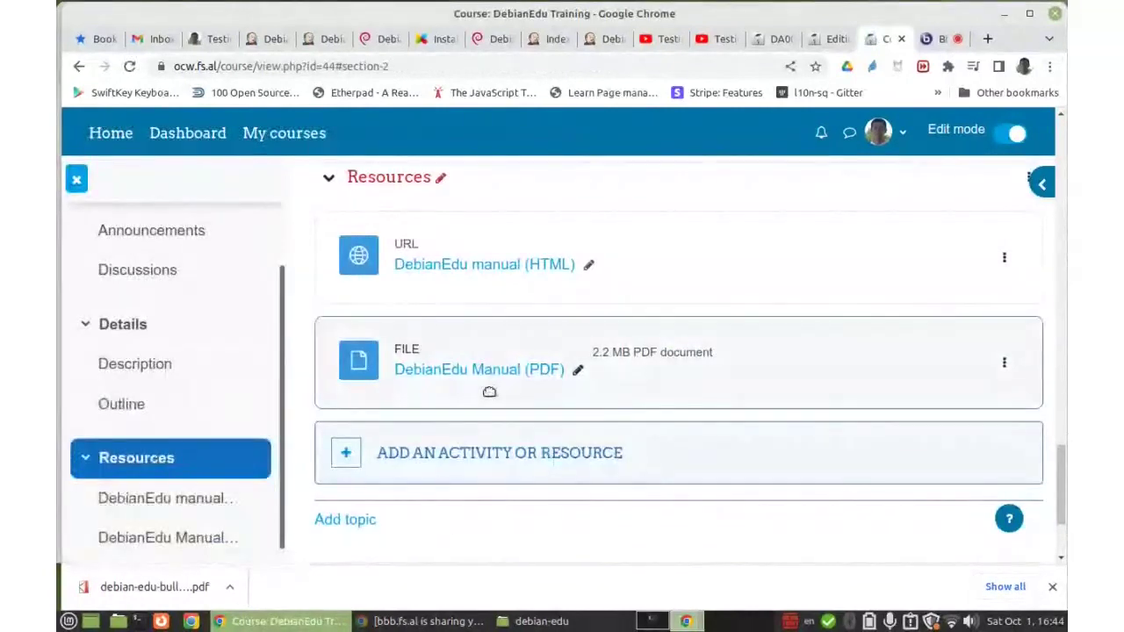
- Turn off edit mode and view the DebianEdu Manual (PDF) resource from the Resources topic
click(1011, 134)
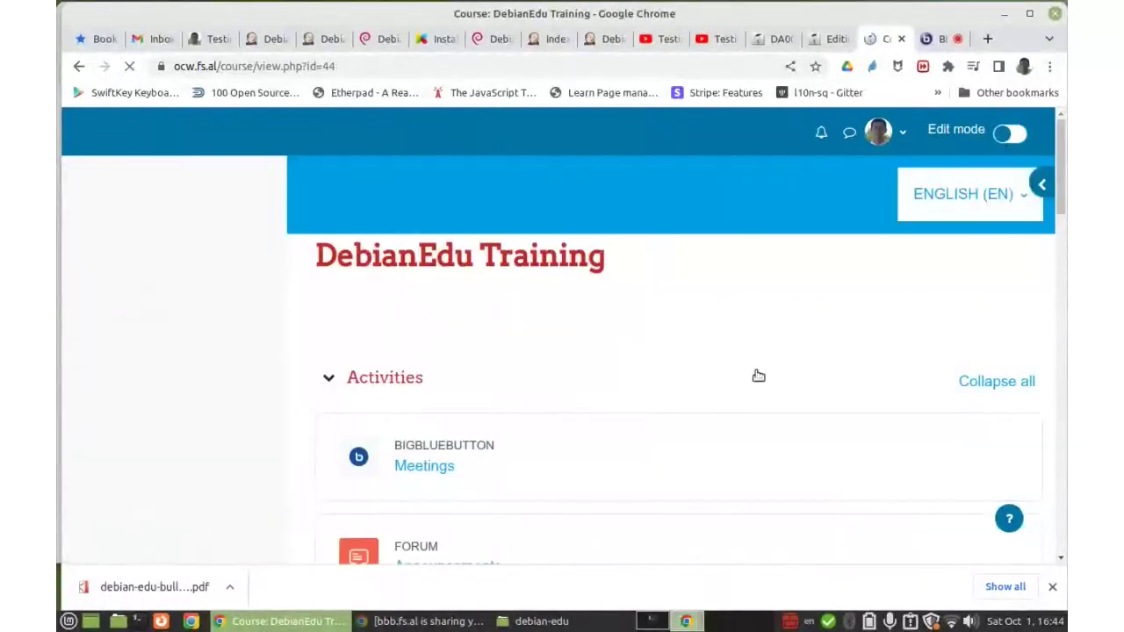
scroll(134, 522, down, 1)
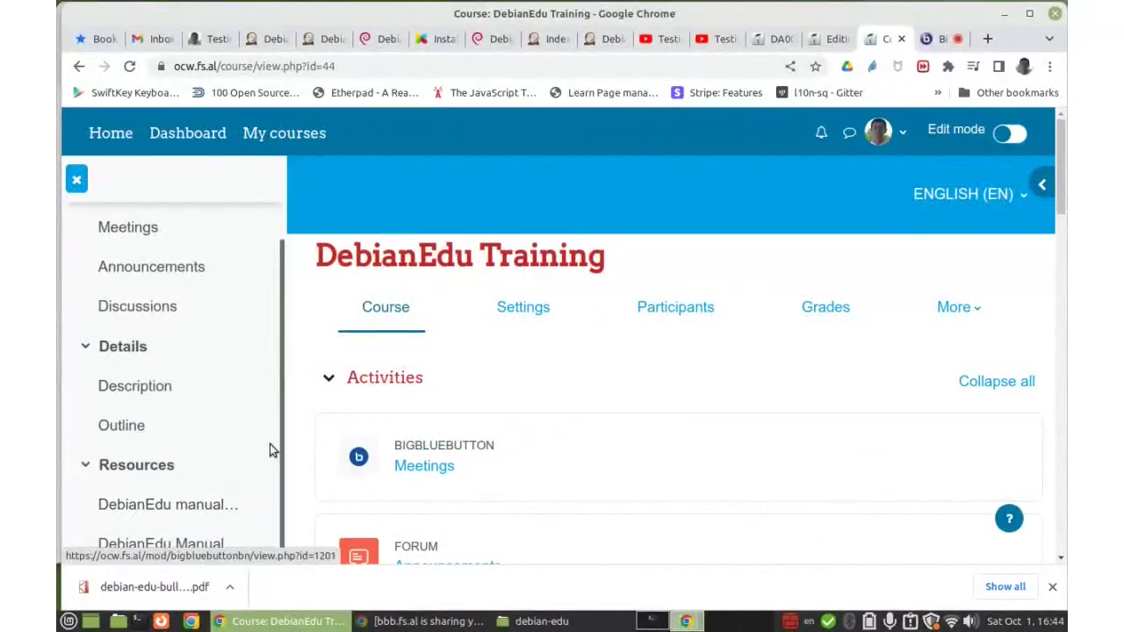
click(156, 464)
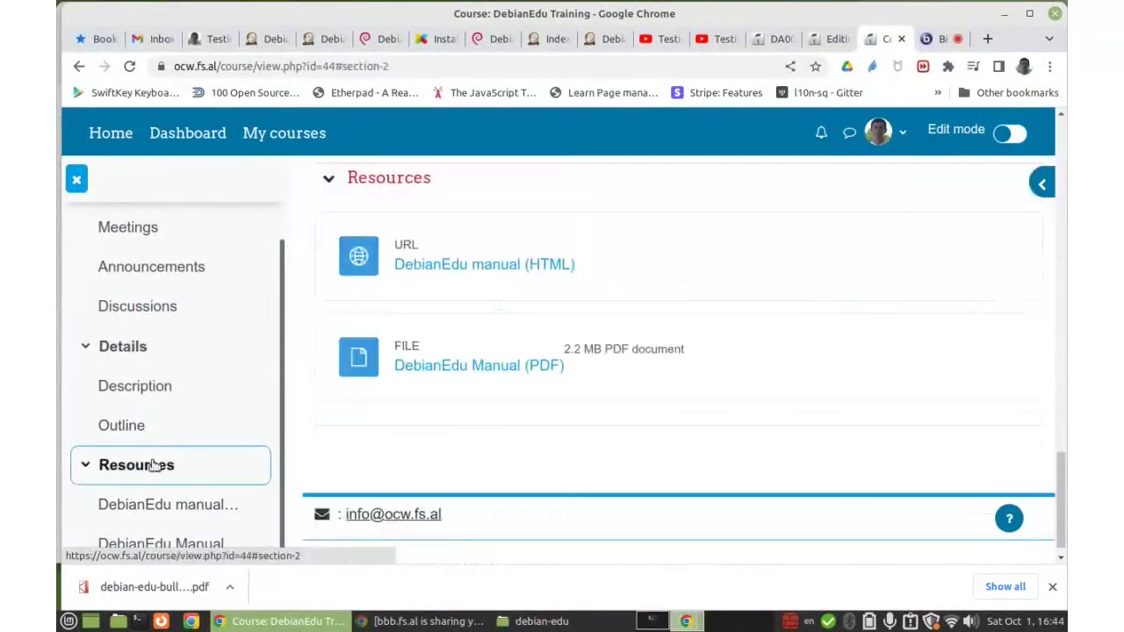
click(499, 367)
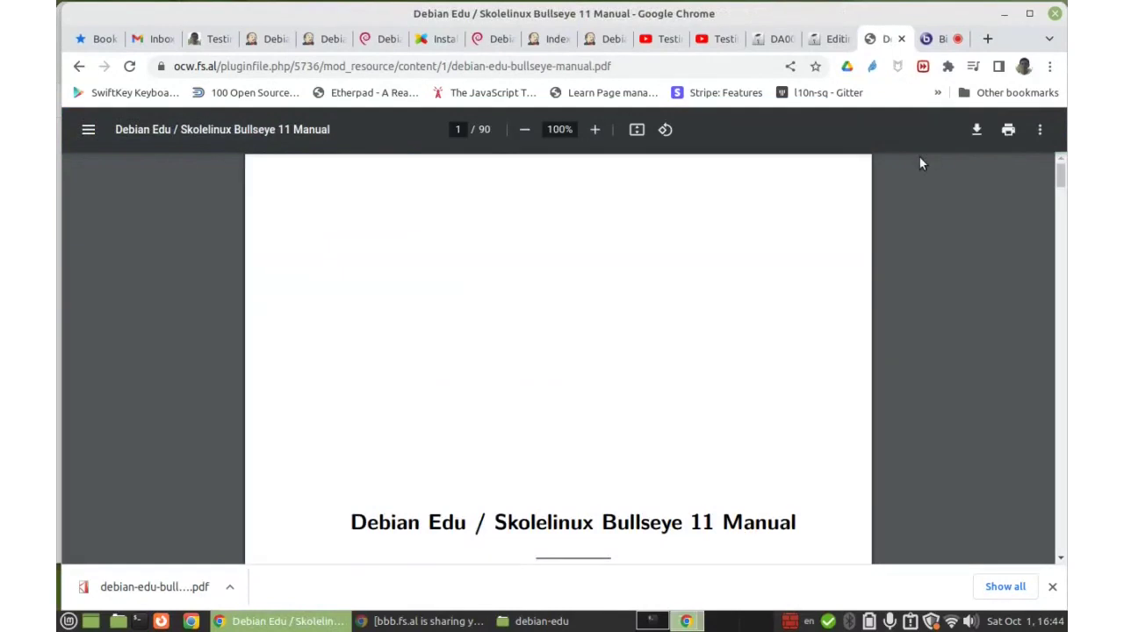
- Check the download option of the opened PDF manual, cancel the save and close the manual
click(977, 130)
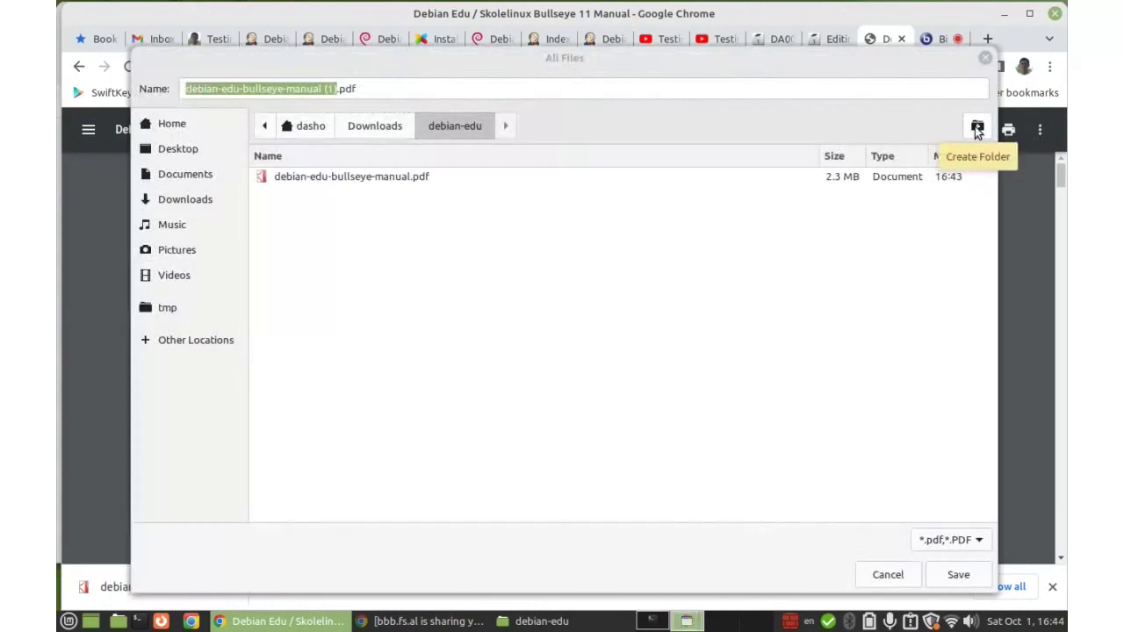
click(887, 574)
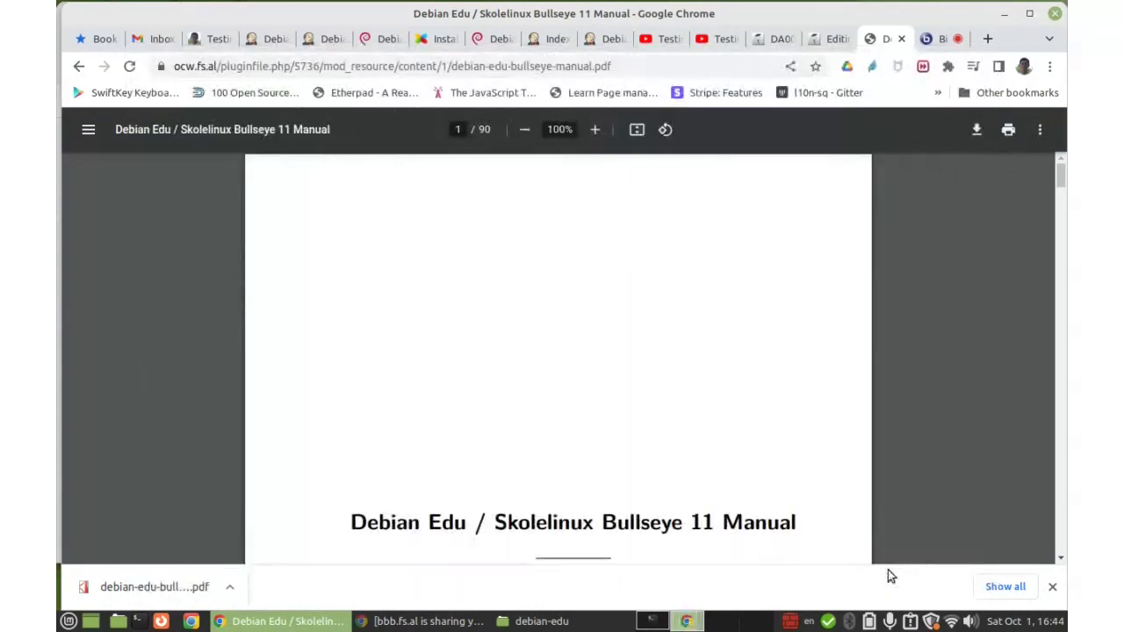
click(901, 40)
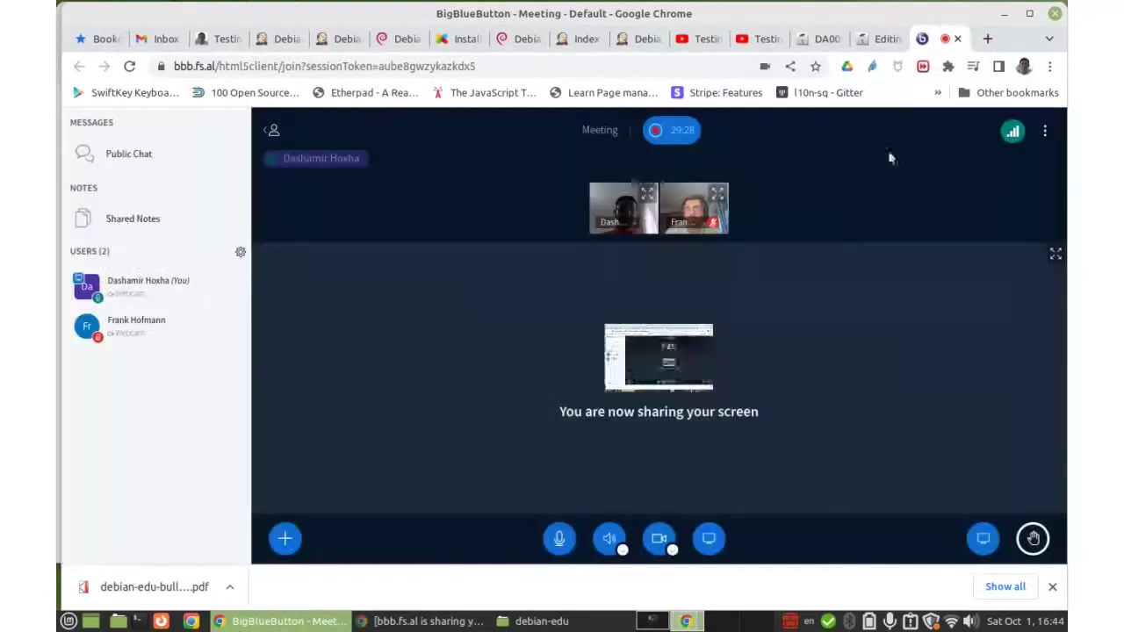
- Leave the open Outline editing page and return to the Resources topic of the DebianEdu Training course
click(874, 40)
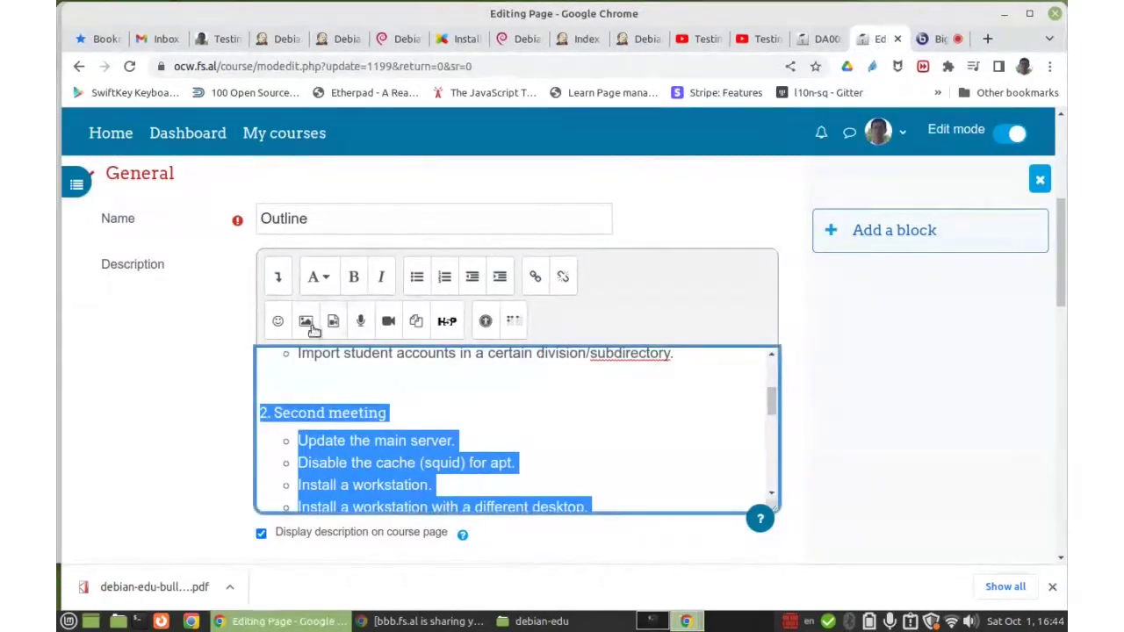
click(282, 362)
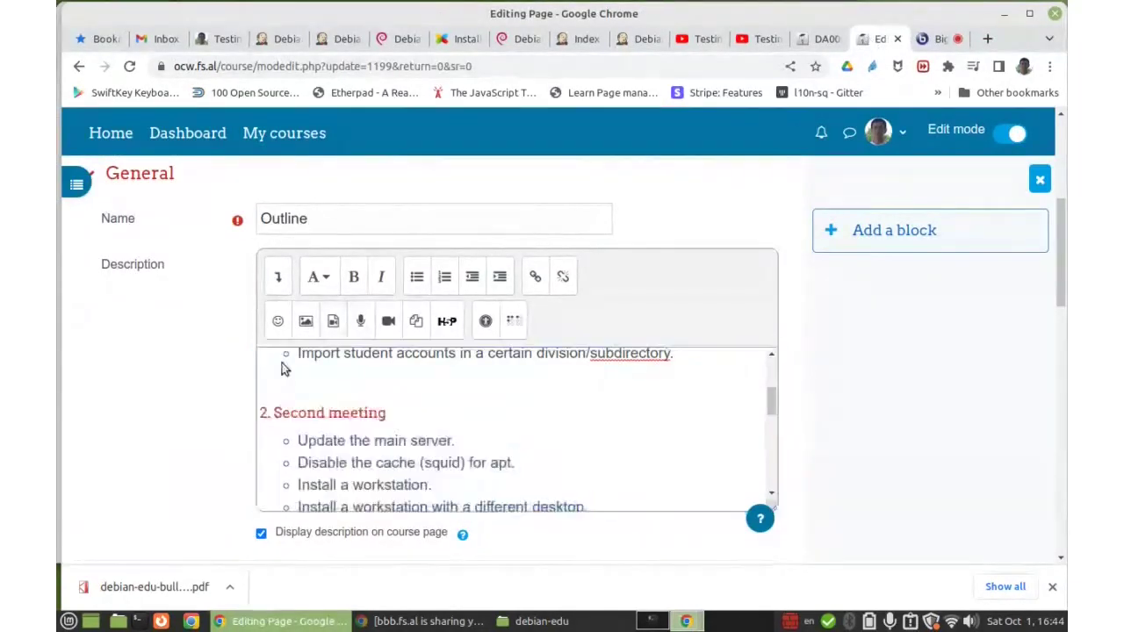
click(106, 148)
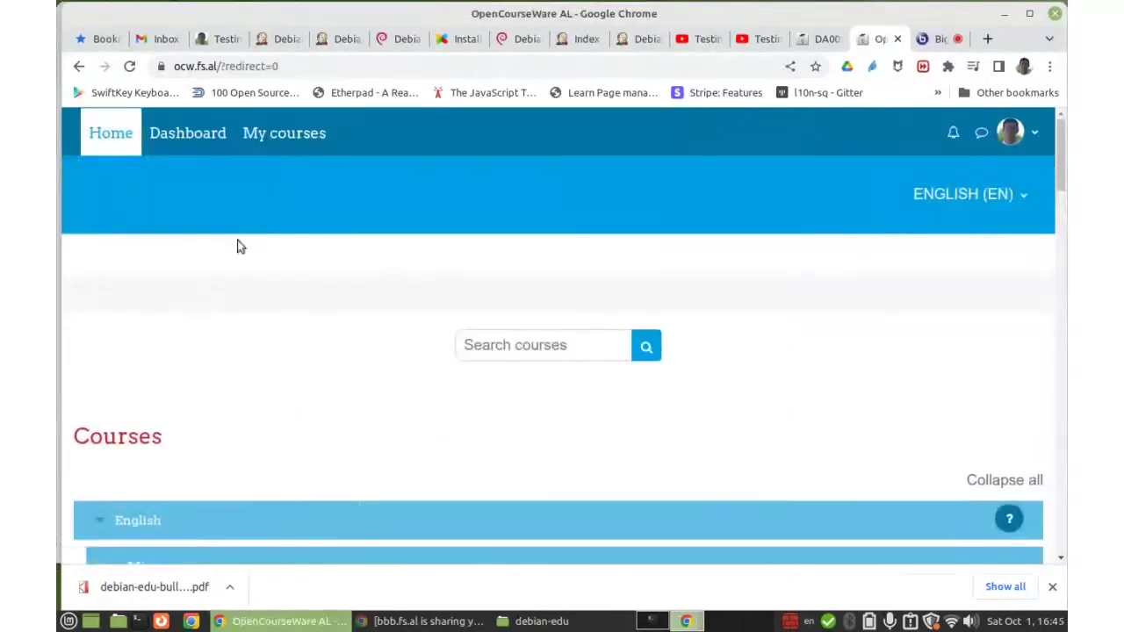
click(274, 136)
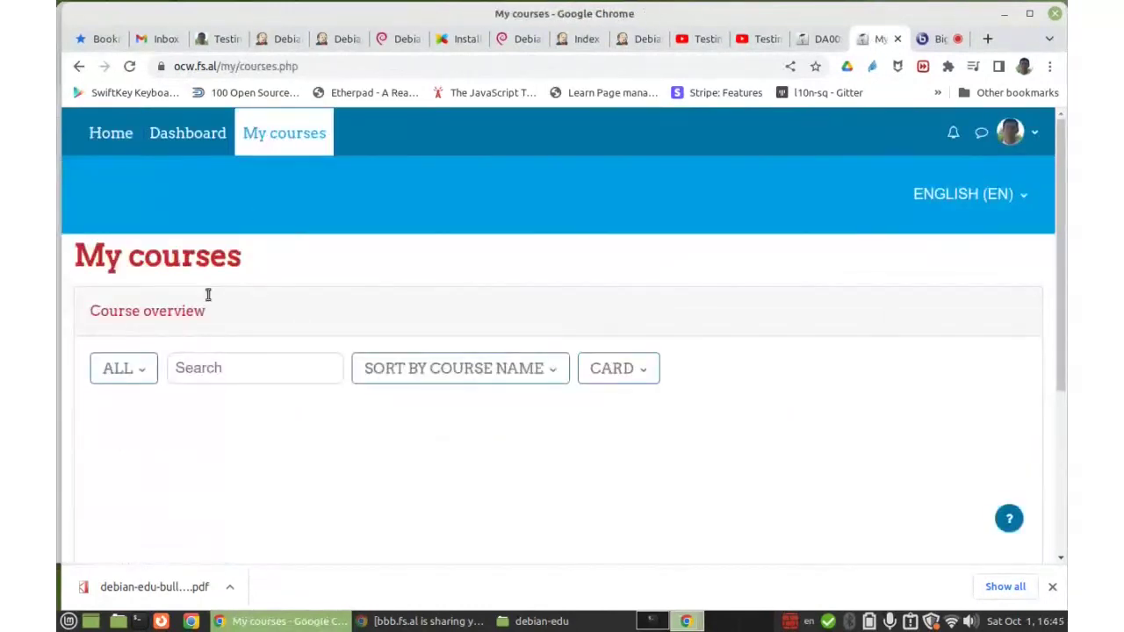
click(181, 438)
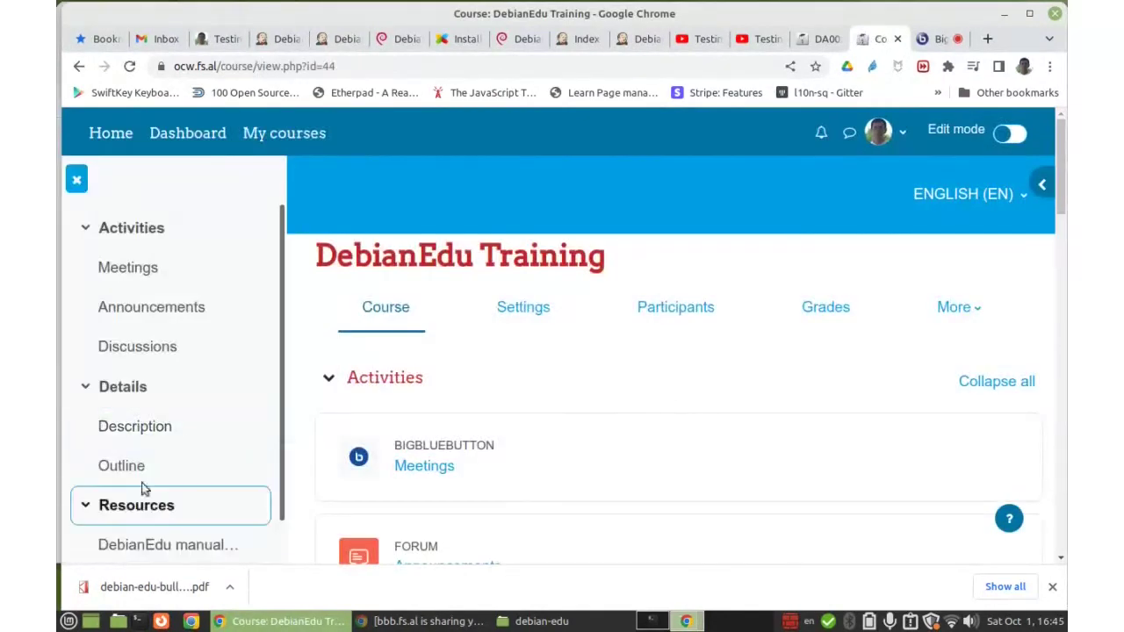
click(103, 505)
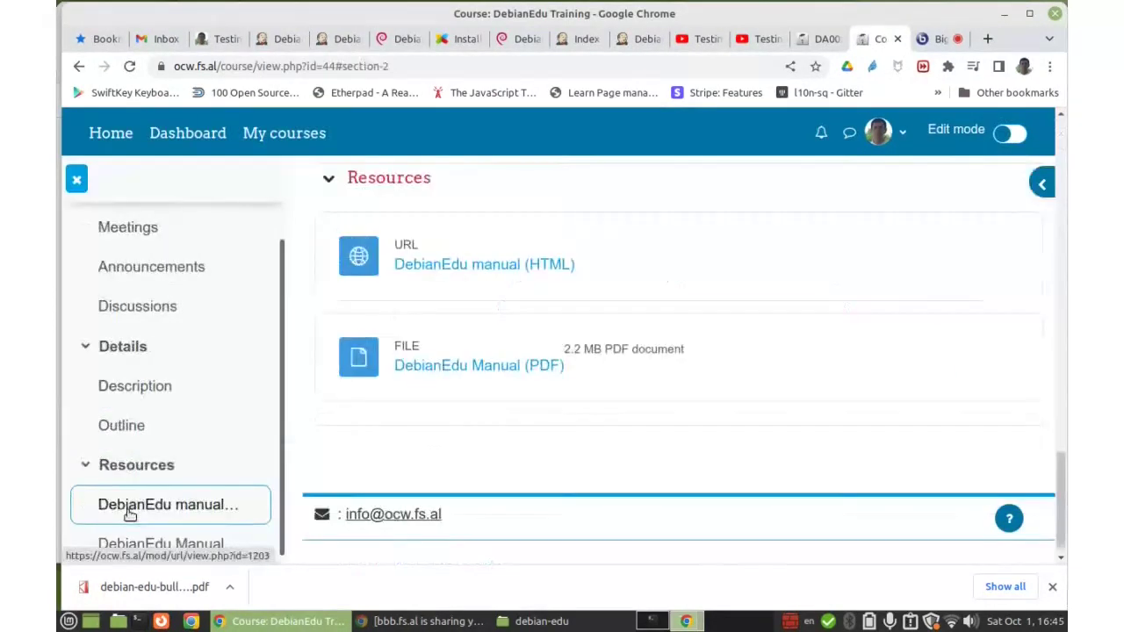
- Read the third meeting's resource task in the DA00 outline and look at the Testing debian edu with lxd video
click(817, 40)
click(467, 366)
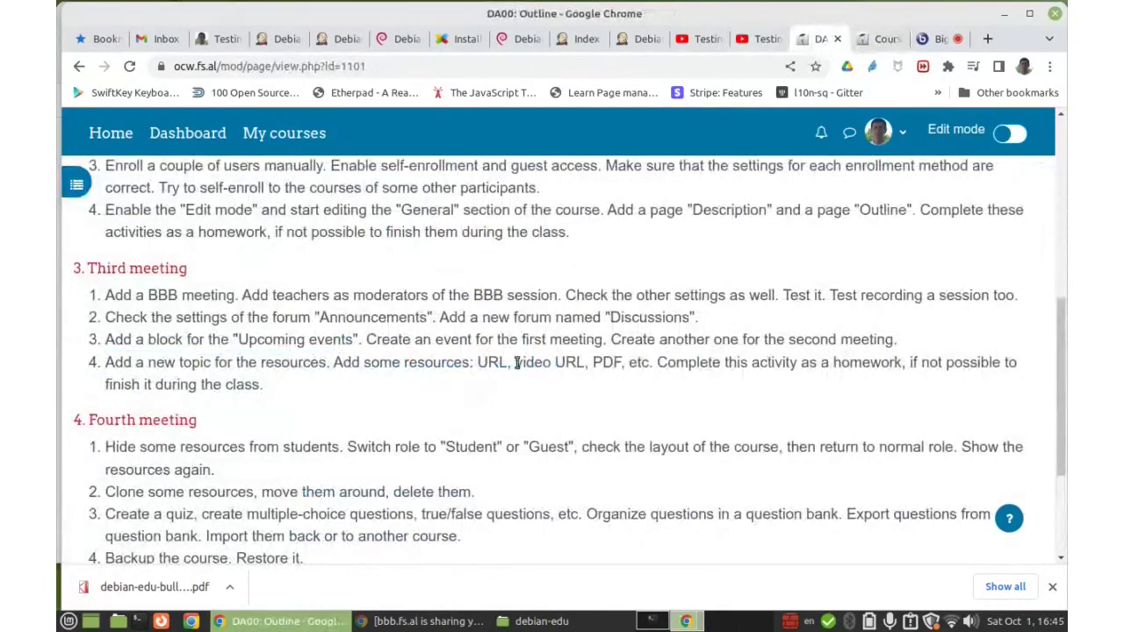
drag(517, 363, 578, 360)
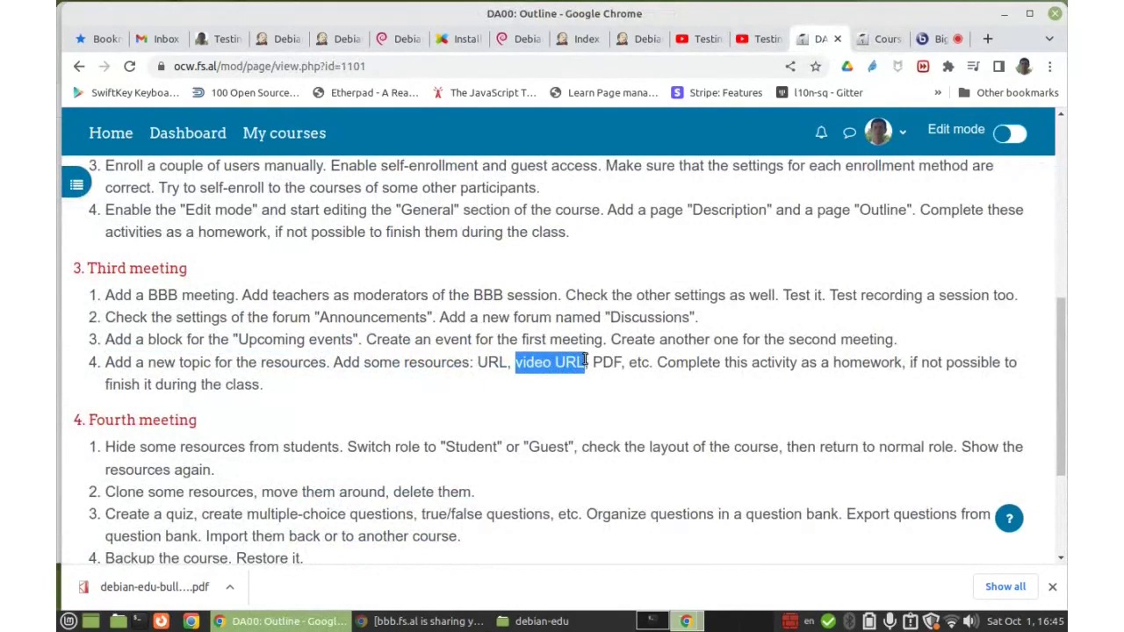
click(540, 395)
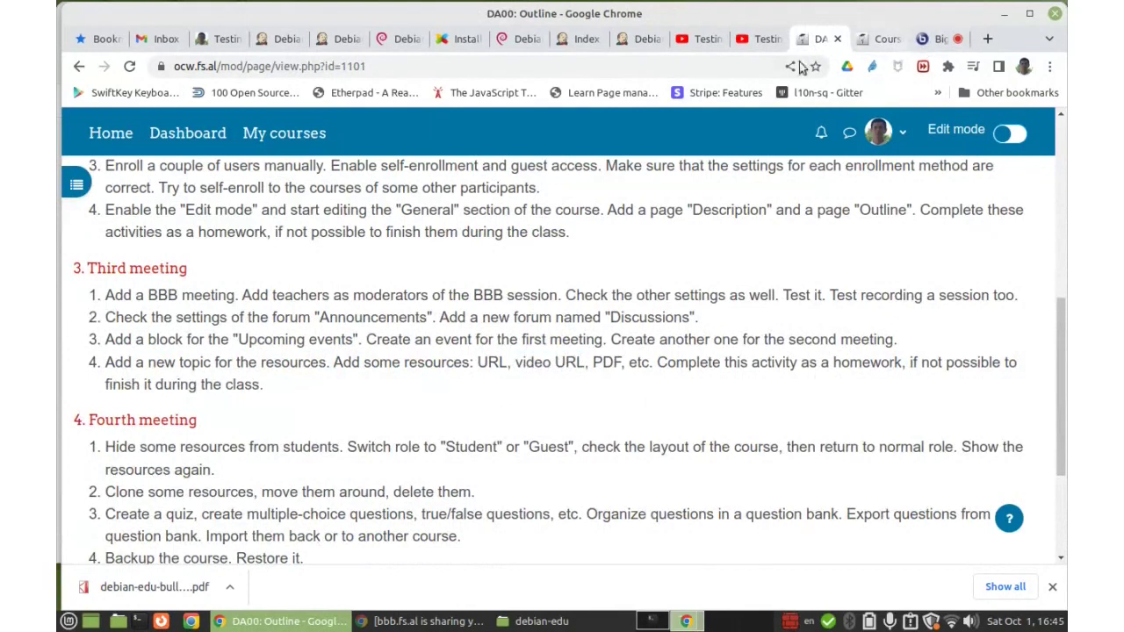
click(693, 42)
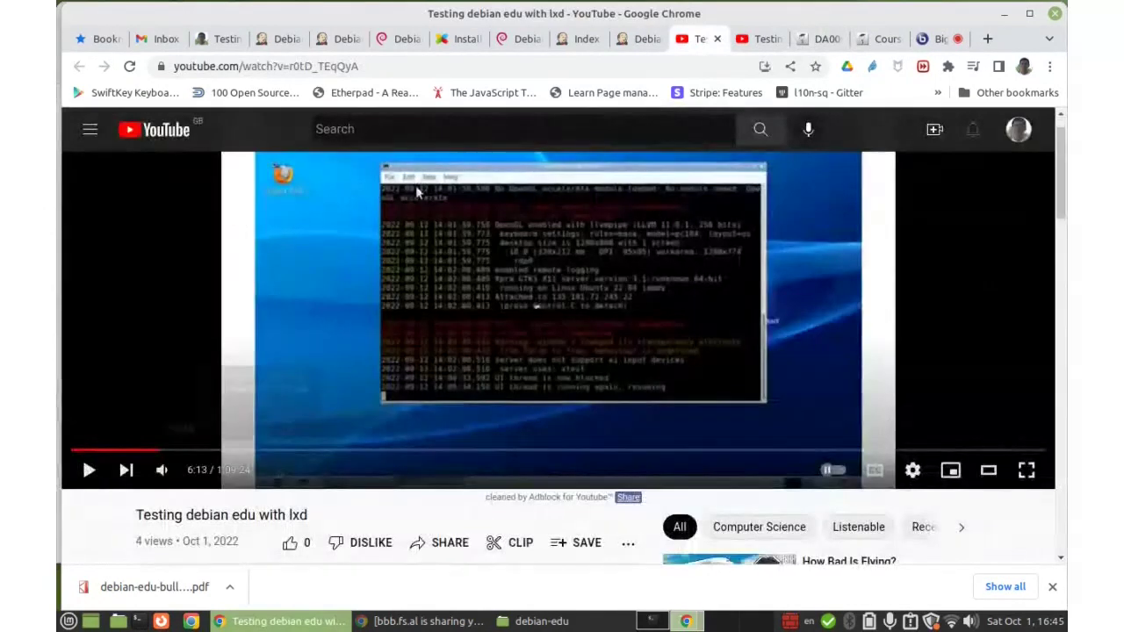
- Turn on edit mode in the DebianEdu Training course and start a new URL resource in the Resources topic
click(878, 40)
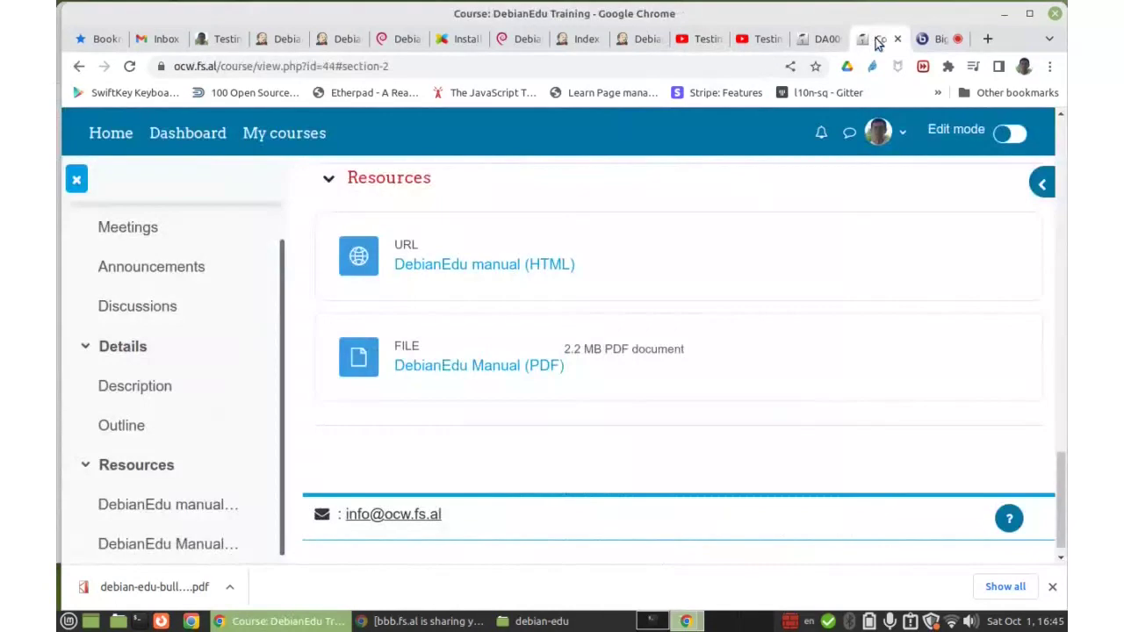
click(1005, 133)
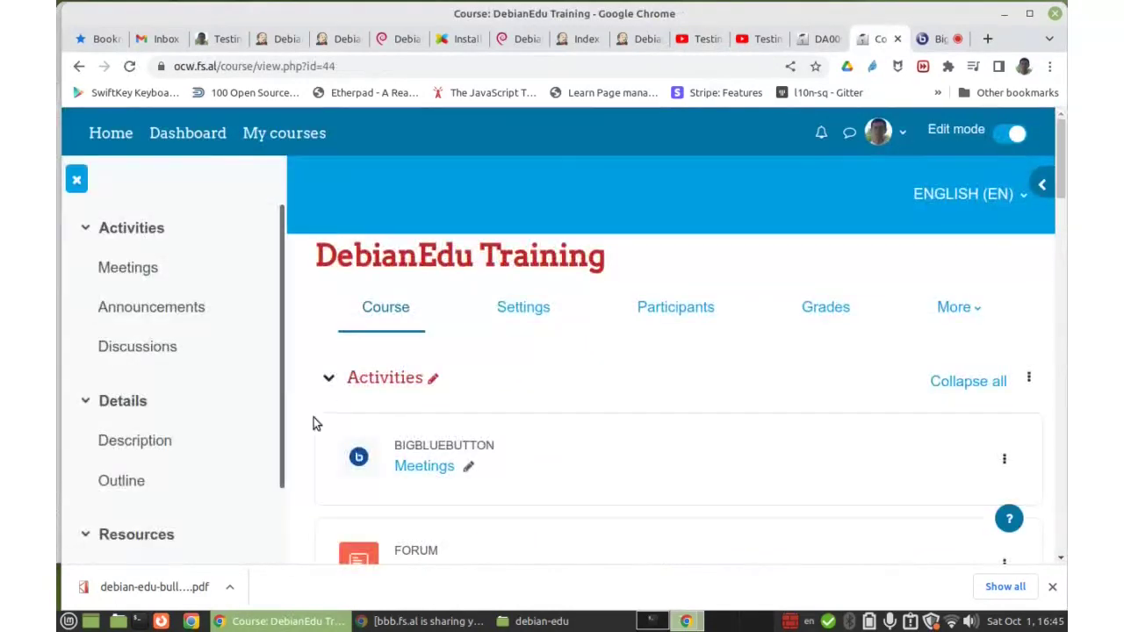
click(149, 535)
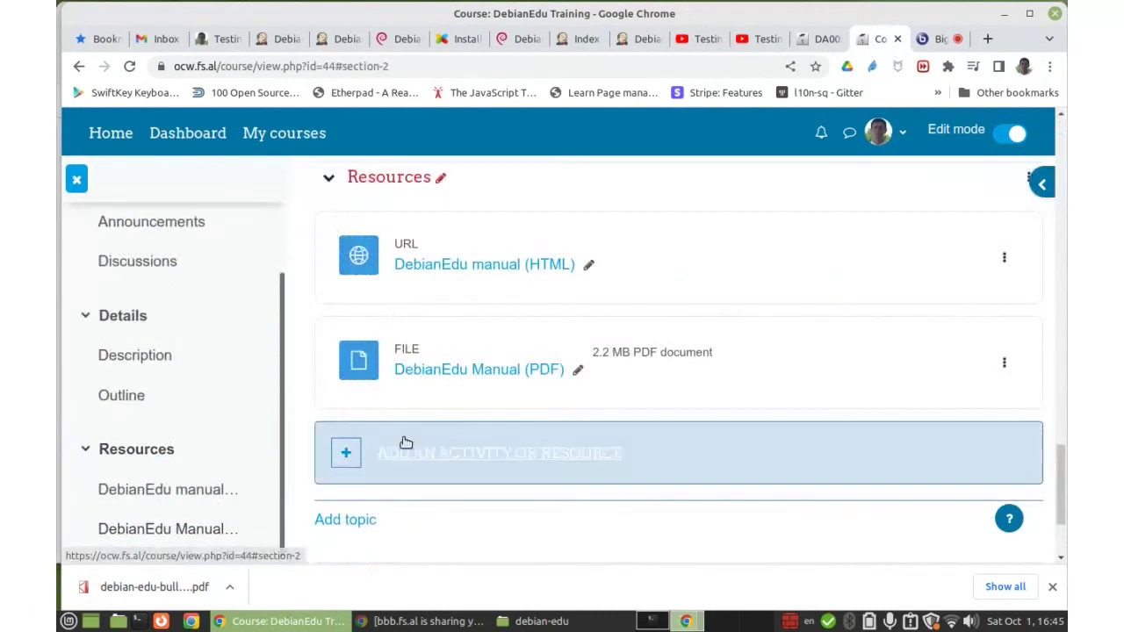
click(491, 457)
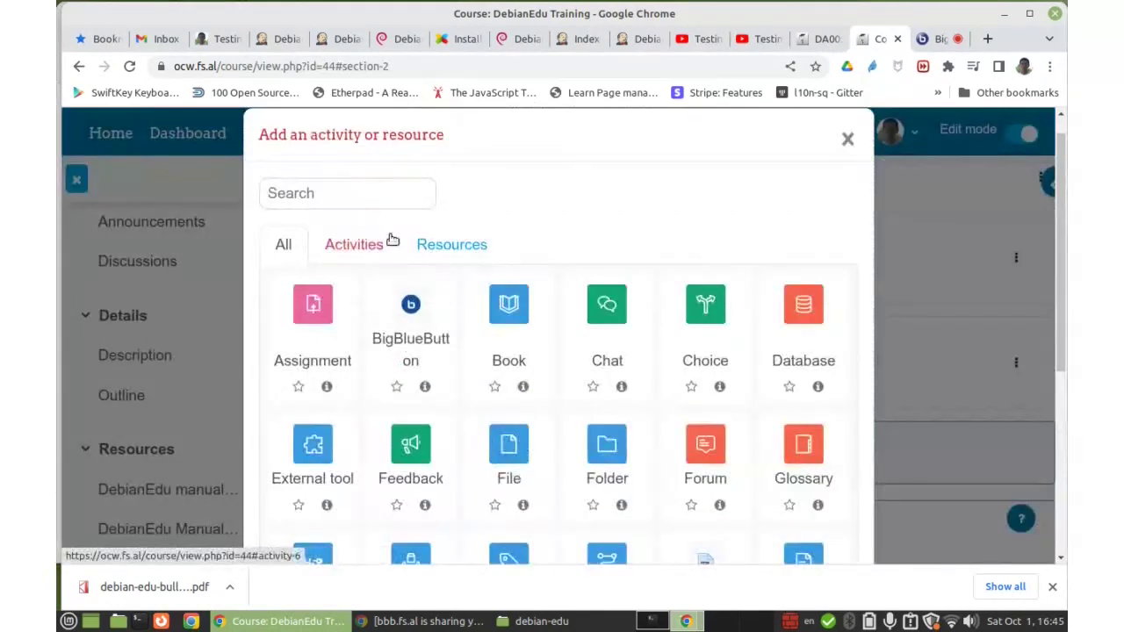
click(445, 251)
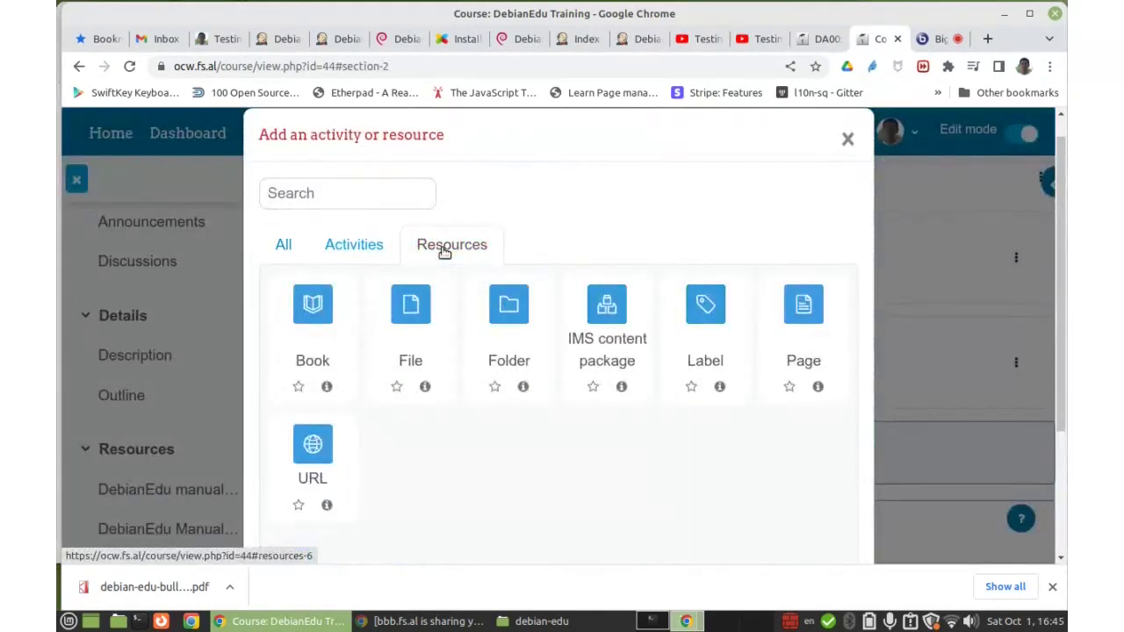
click(313, 452)
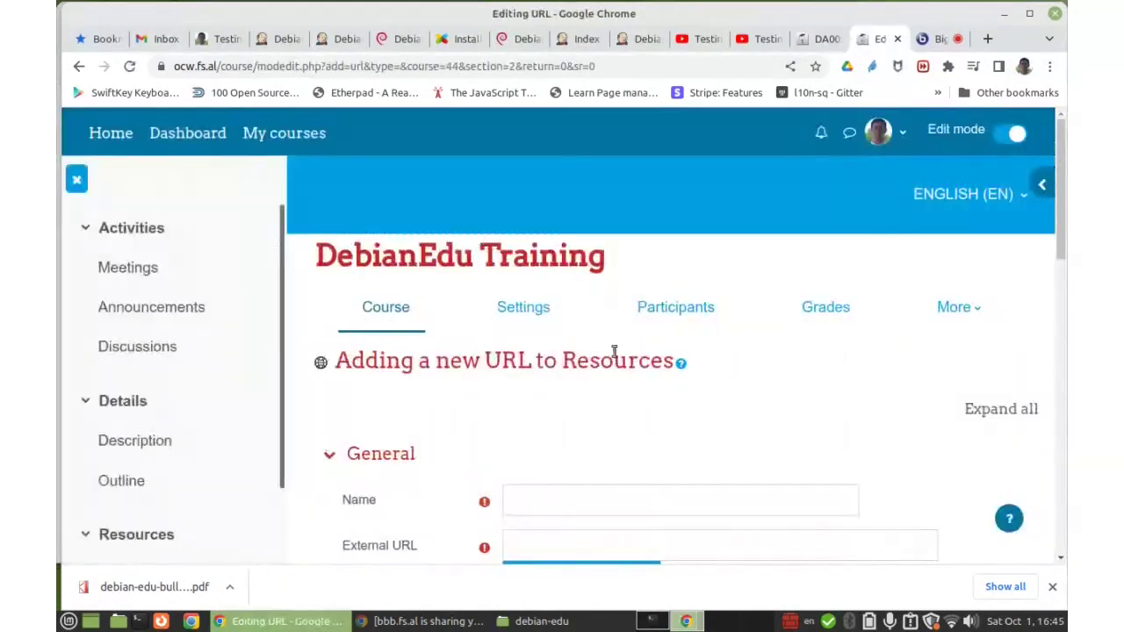
- Name the new URL resource "Installing main-server of DebianEdu"
scroll(612, 355, down, 1)
scroll(613, 360, down, 2)
scroll(609, 333, down, 1)
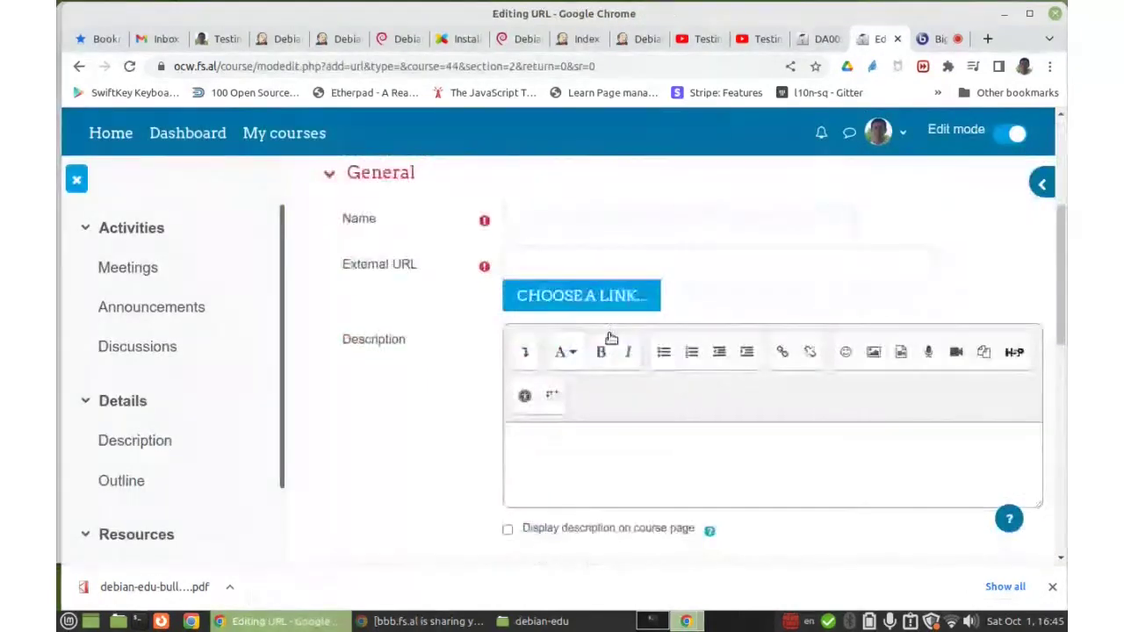
scroll(542, 313, up, 1)
click(541, 286)
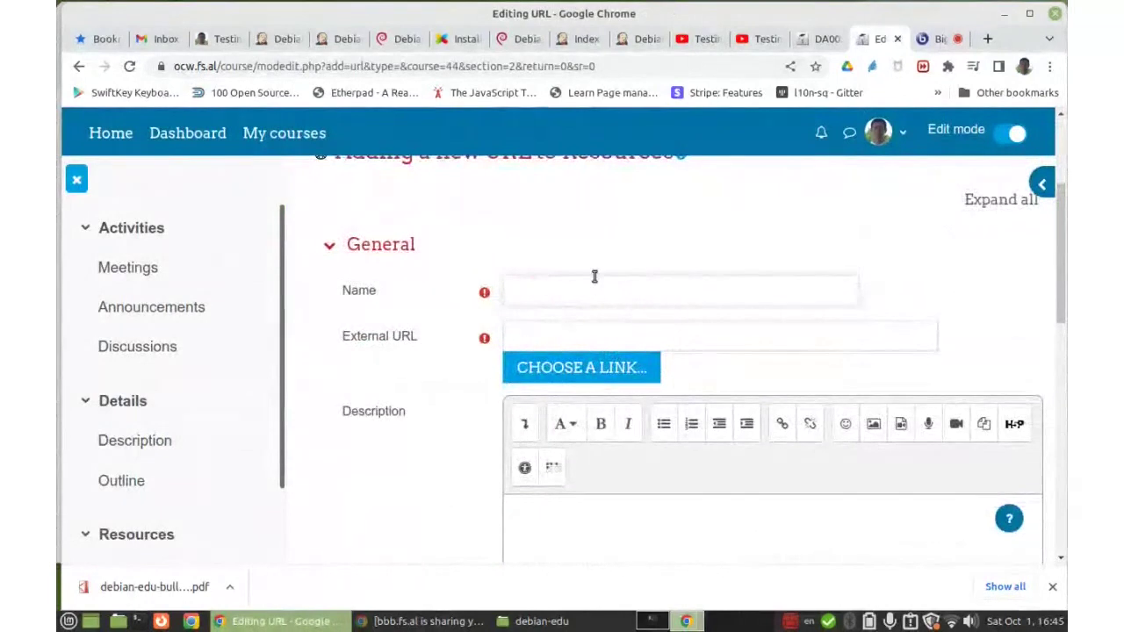
text(Installing main-server of DebianEdu)
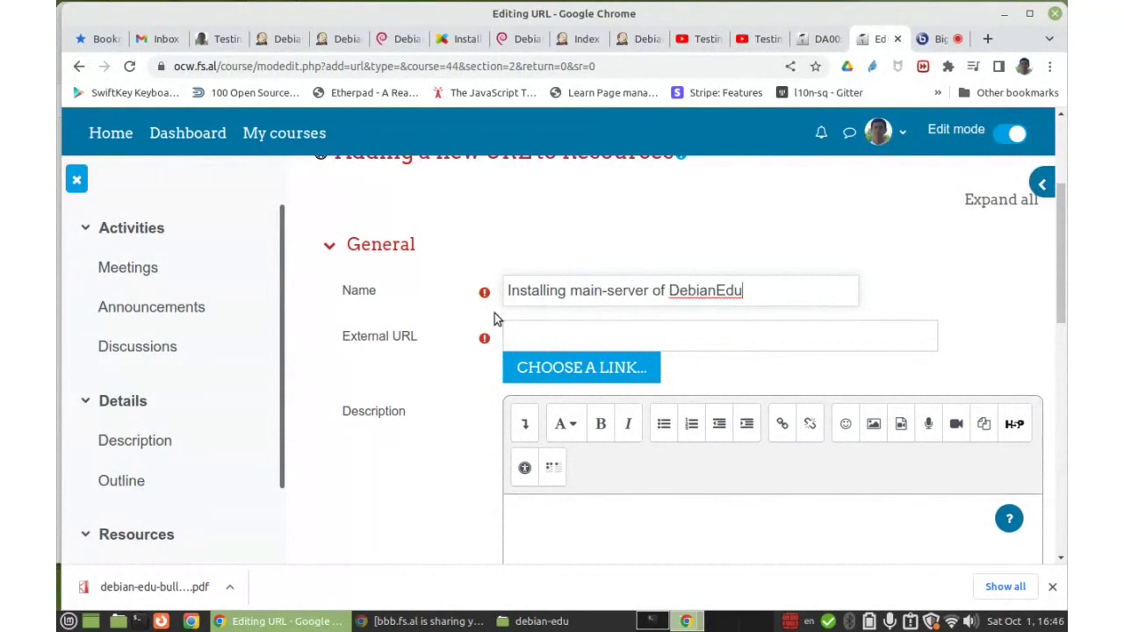
- Copy the address of the Testing debian edu with lxd video and enter it as the resource's external URL
click(702, 39)
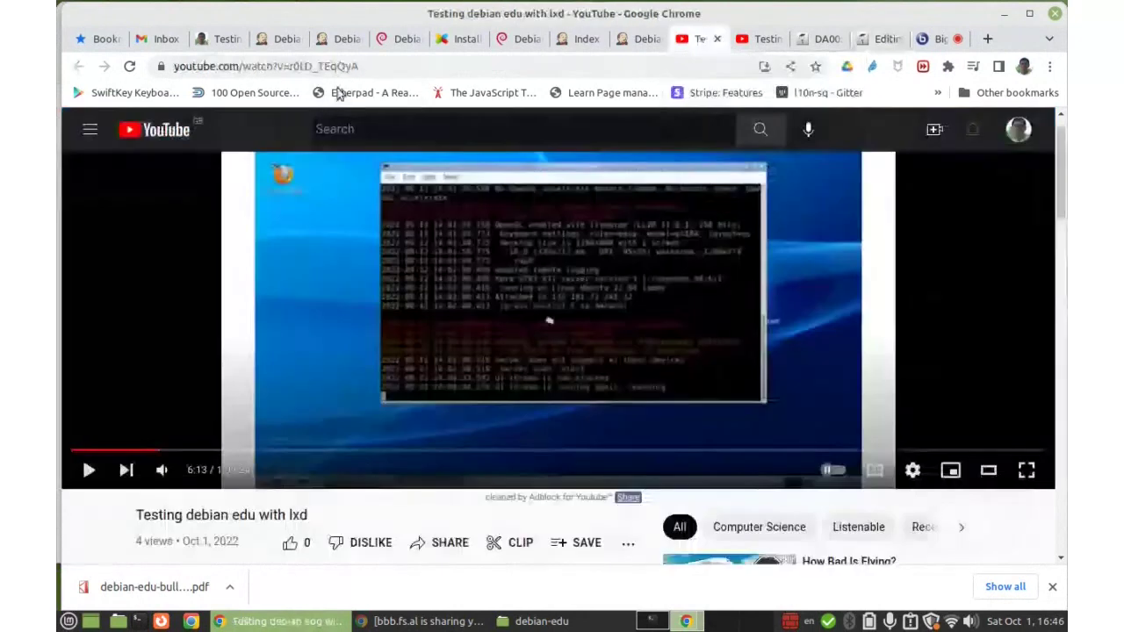
click(367, 58)
key(ctrl+c)
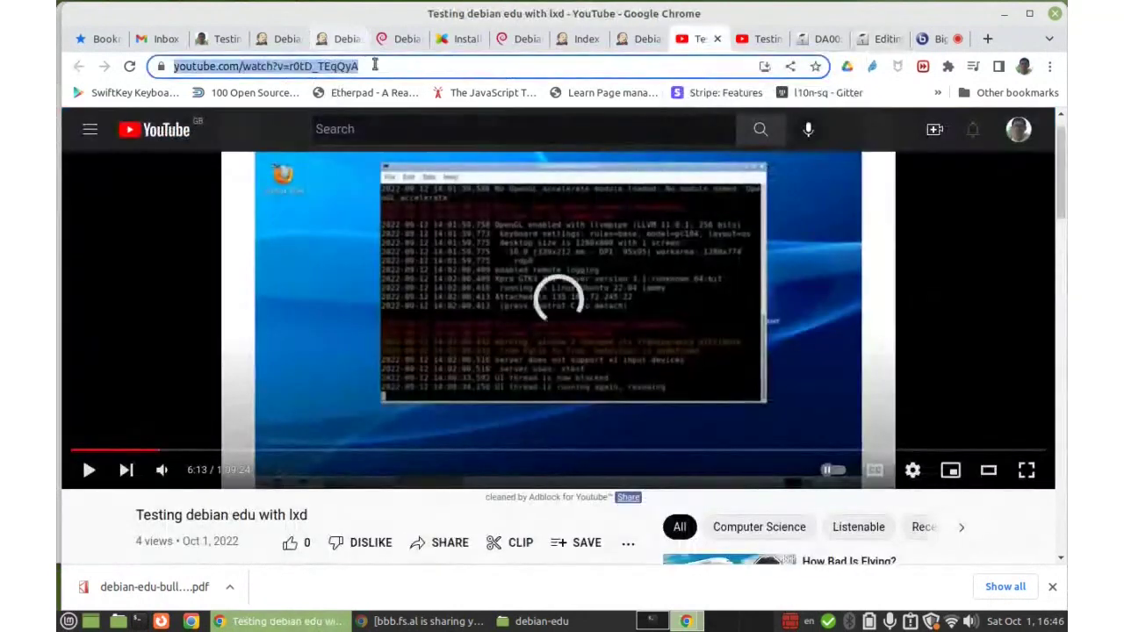
click(878, 38)
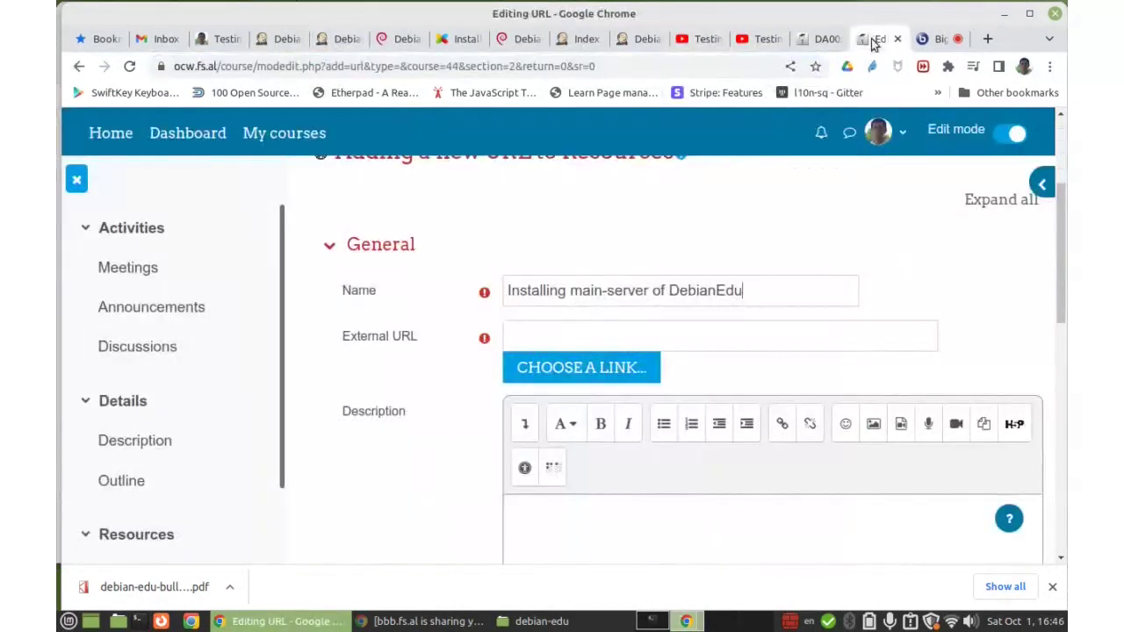
click(541, 334)
key(ctrl+v)
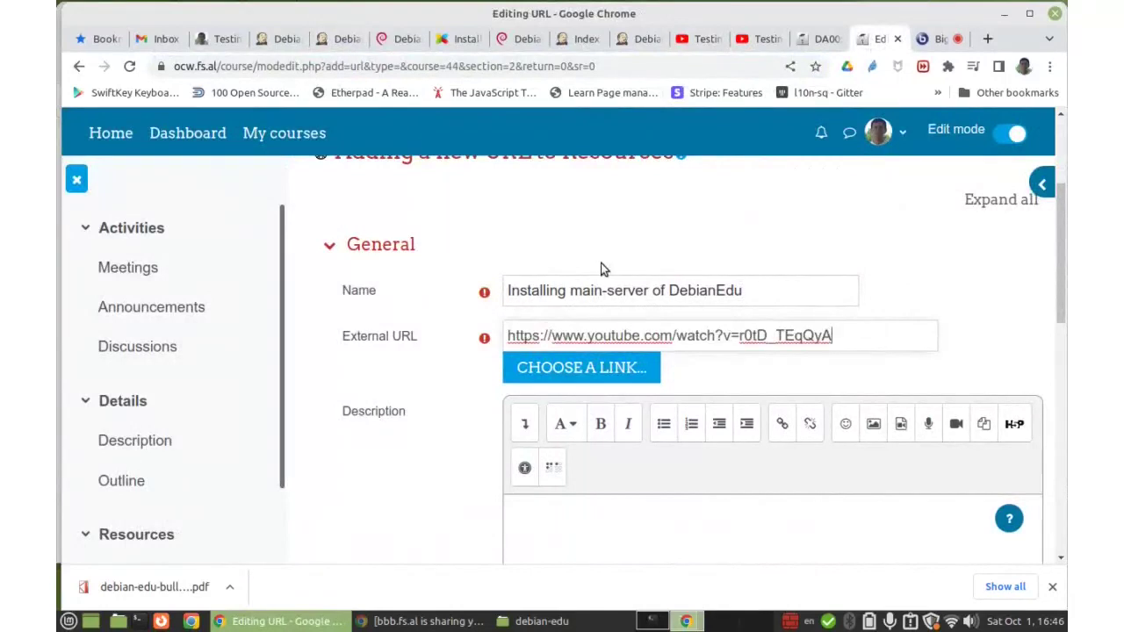
- Enable displaying the resource's description on the course page
scroll(411, 444, down, 3)
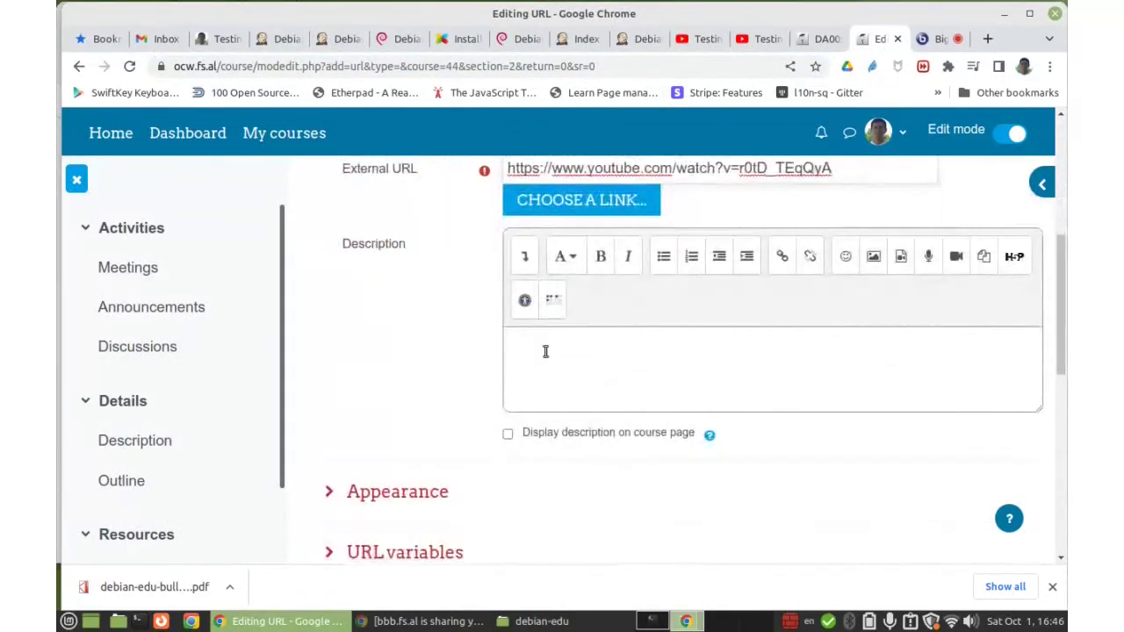
click(531, 349)
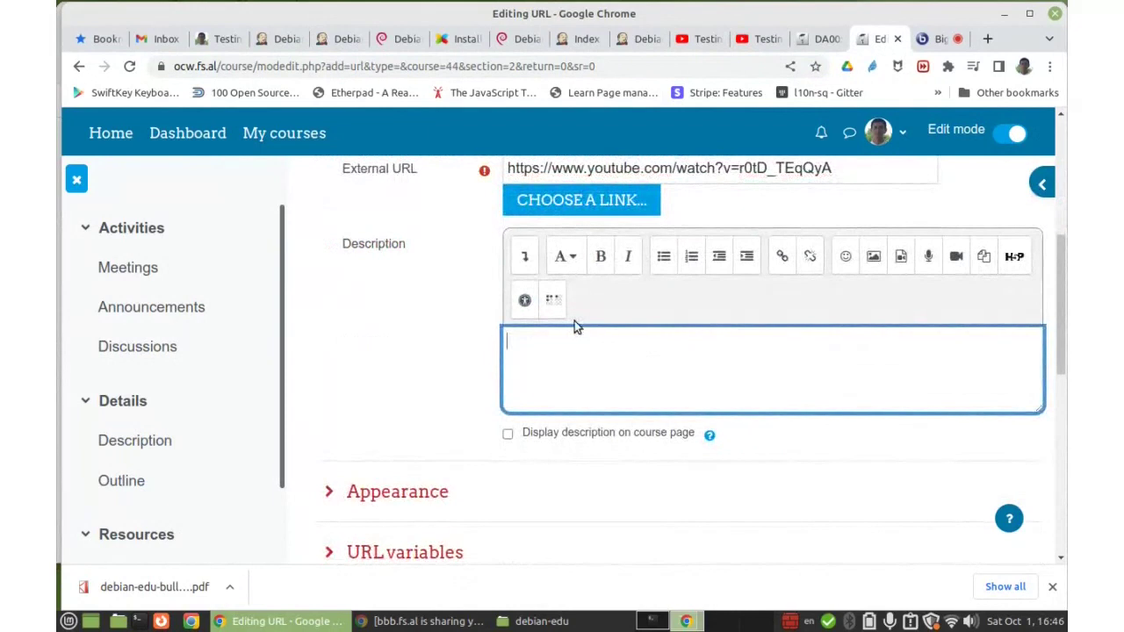
click(508, 435)
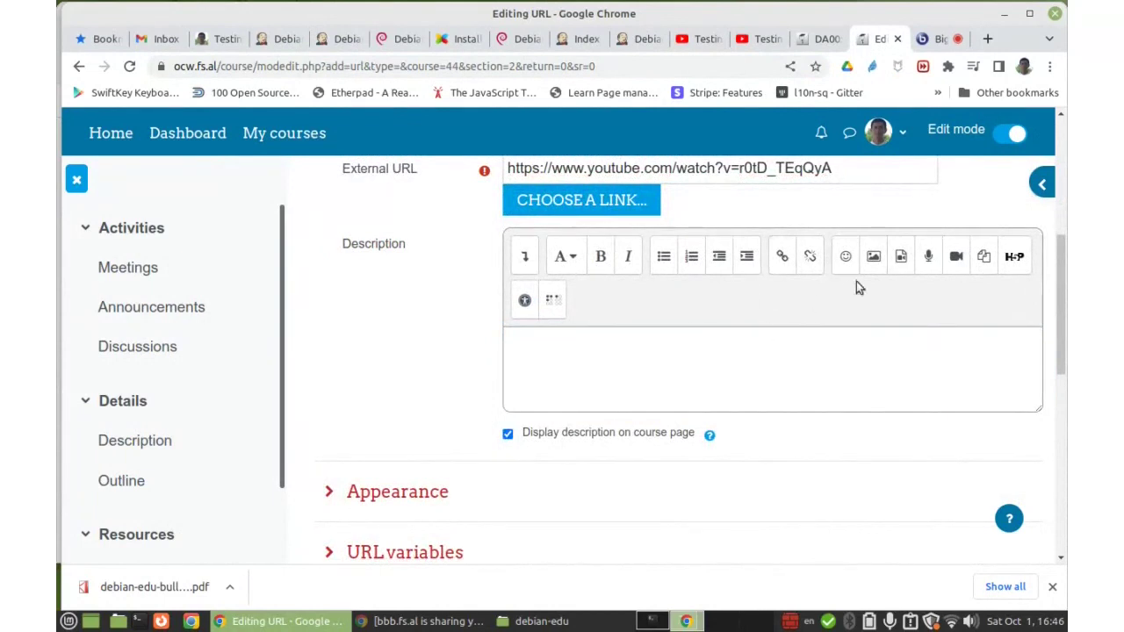
- Insert the video address into the description as a media link named "Install the main-server of DebianEdu"
click(900, 256)
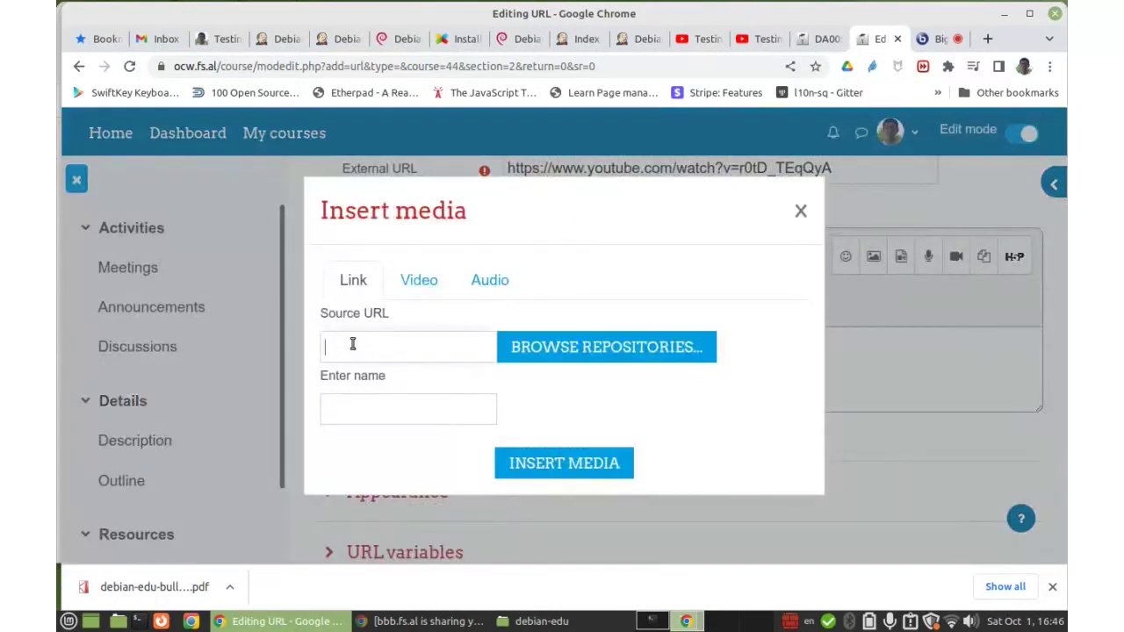
key(ctrl+v)
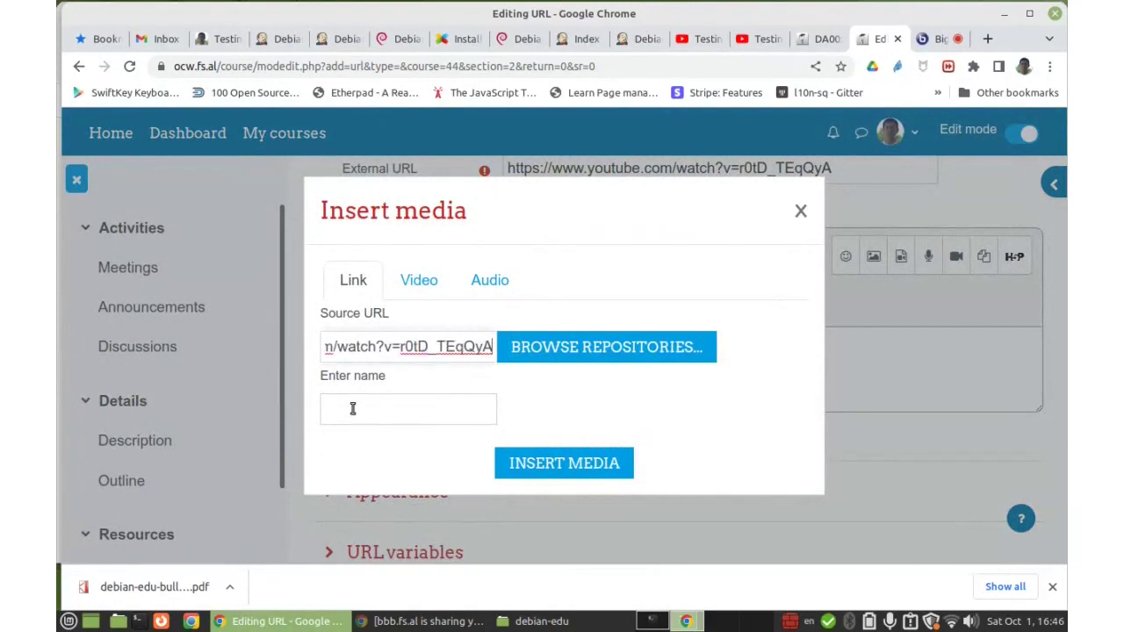
click(352, 408)
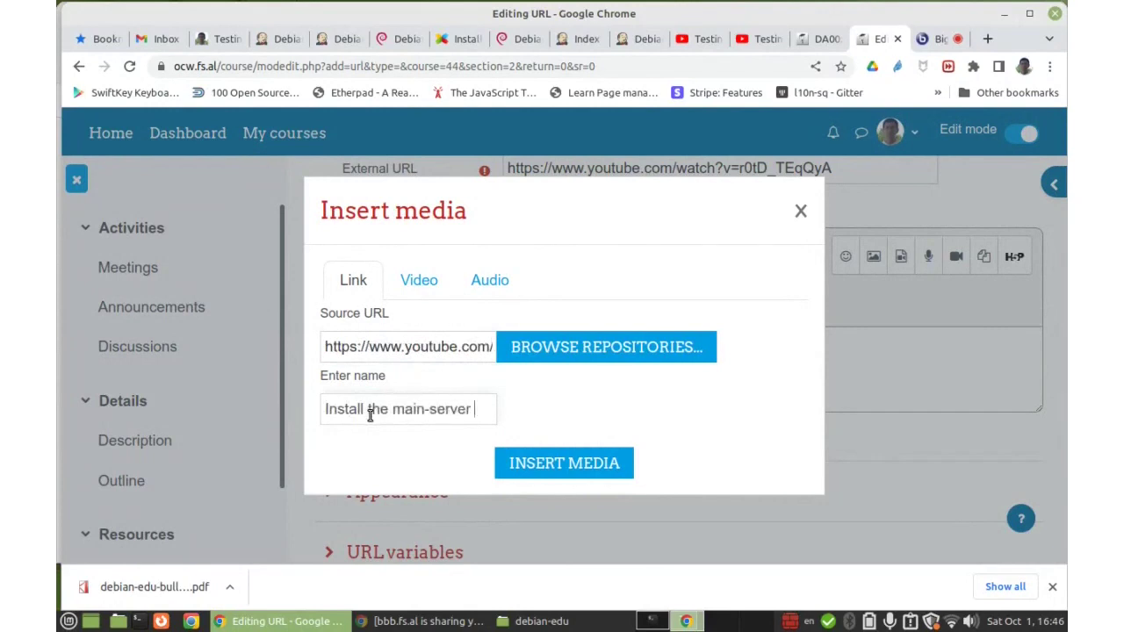
text(d)
key(BackSpace)
text(DebianEdu)
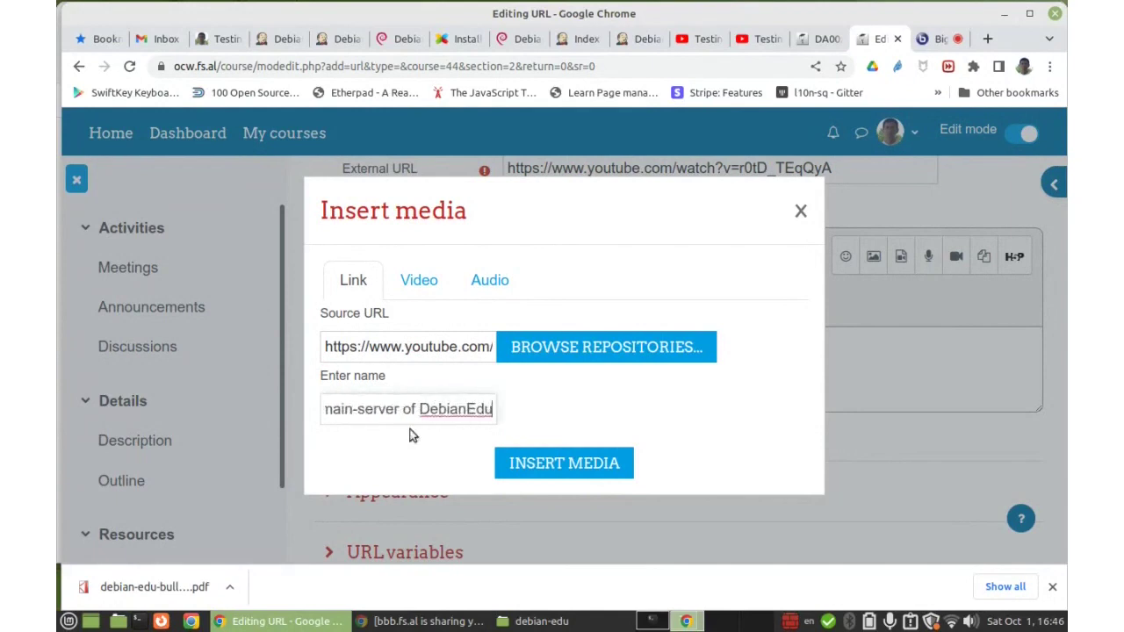
click(549, 463)
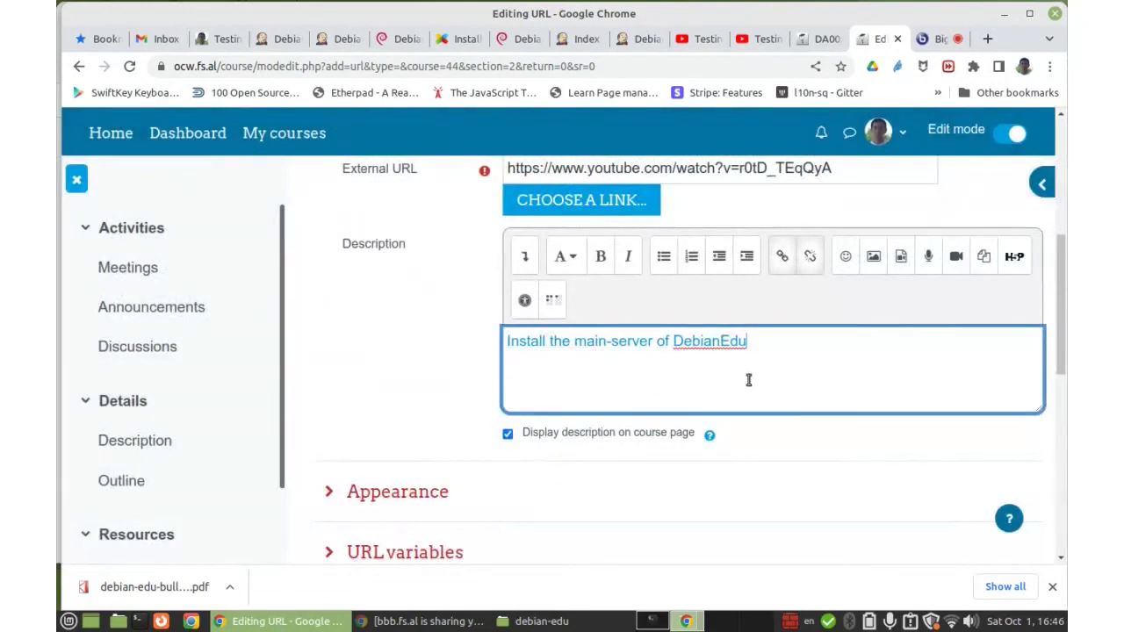
- Copy the description paragraph from the video's YouTube page and add it below the media link in the resource description
key(Return)
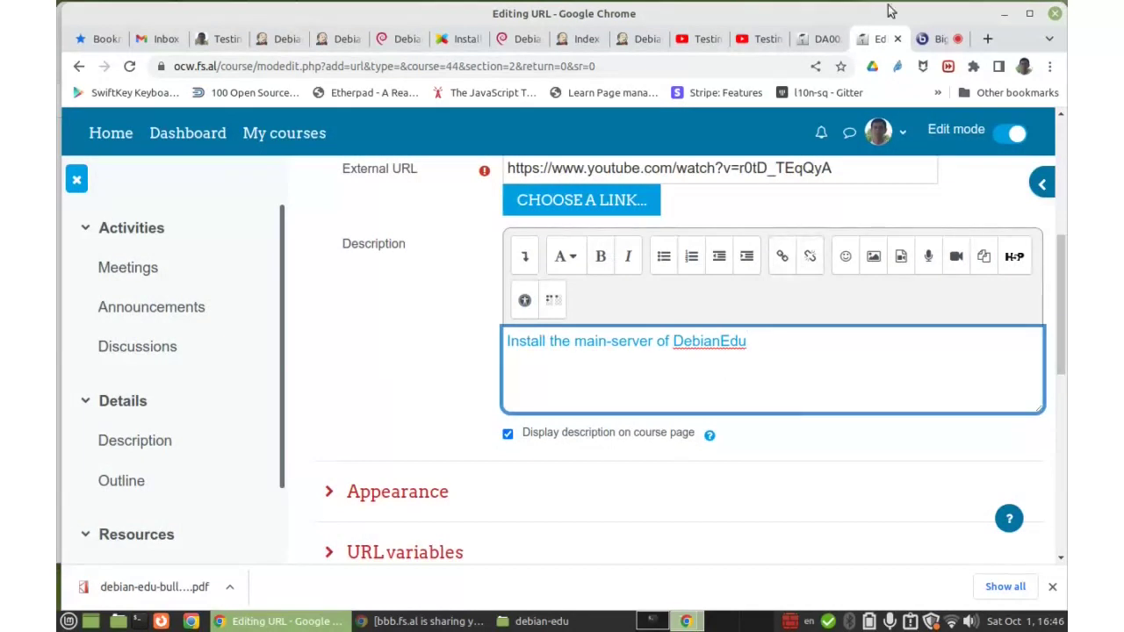
click(696, 38)
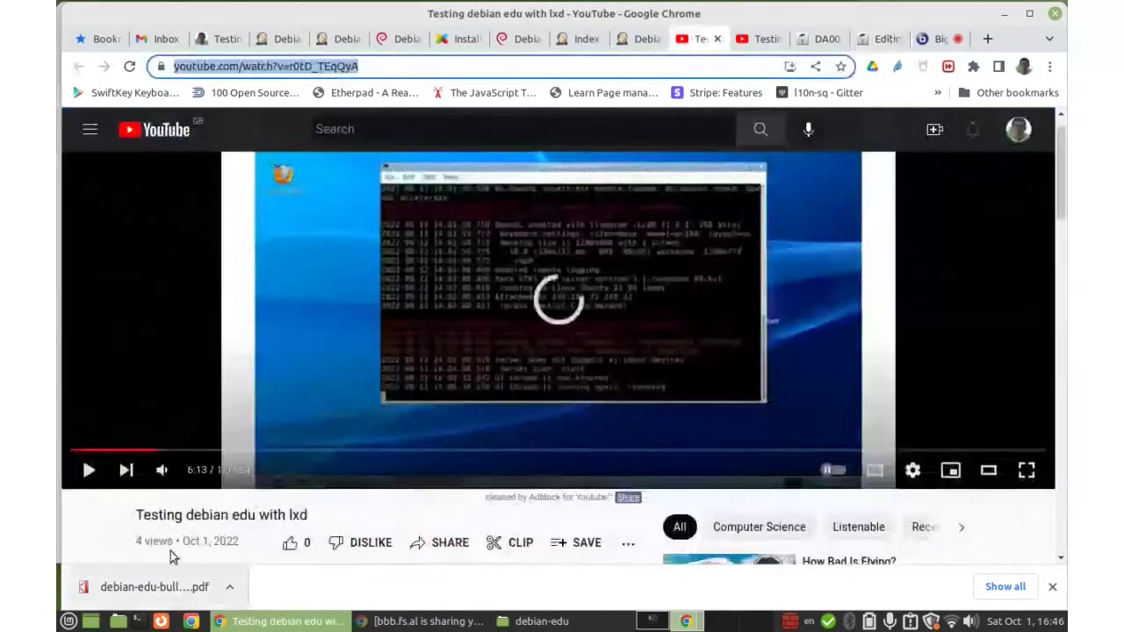
scroll(170, 545, down, 2)
scroll(171, 539, down, 1)
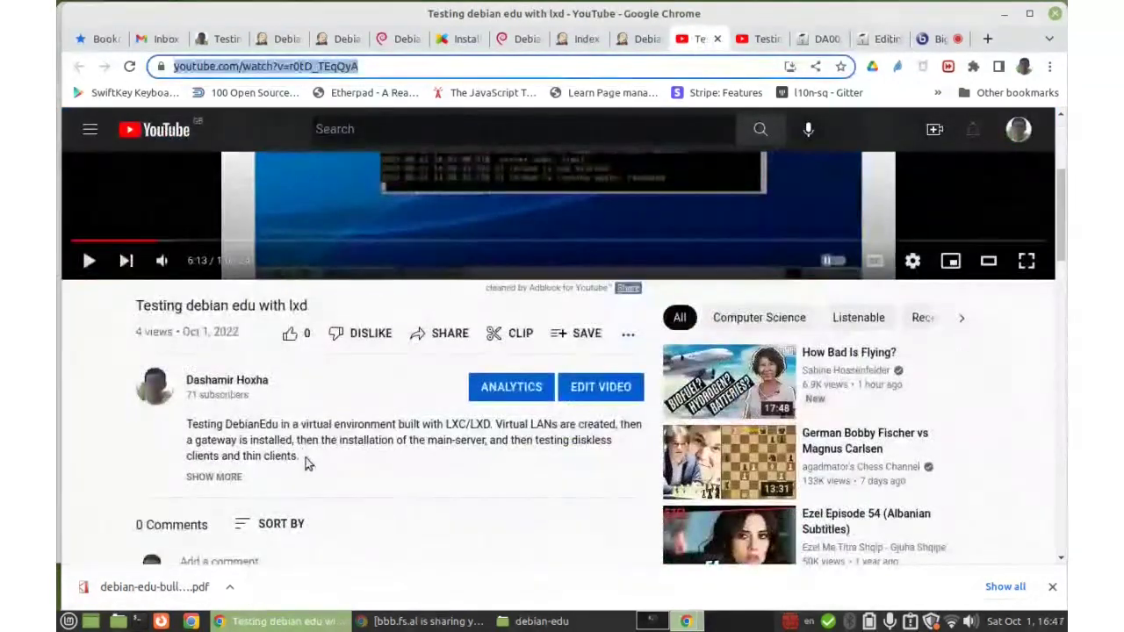
drag(306, 457, 184, 426)
key(ctrl+c)
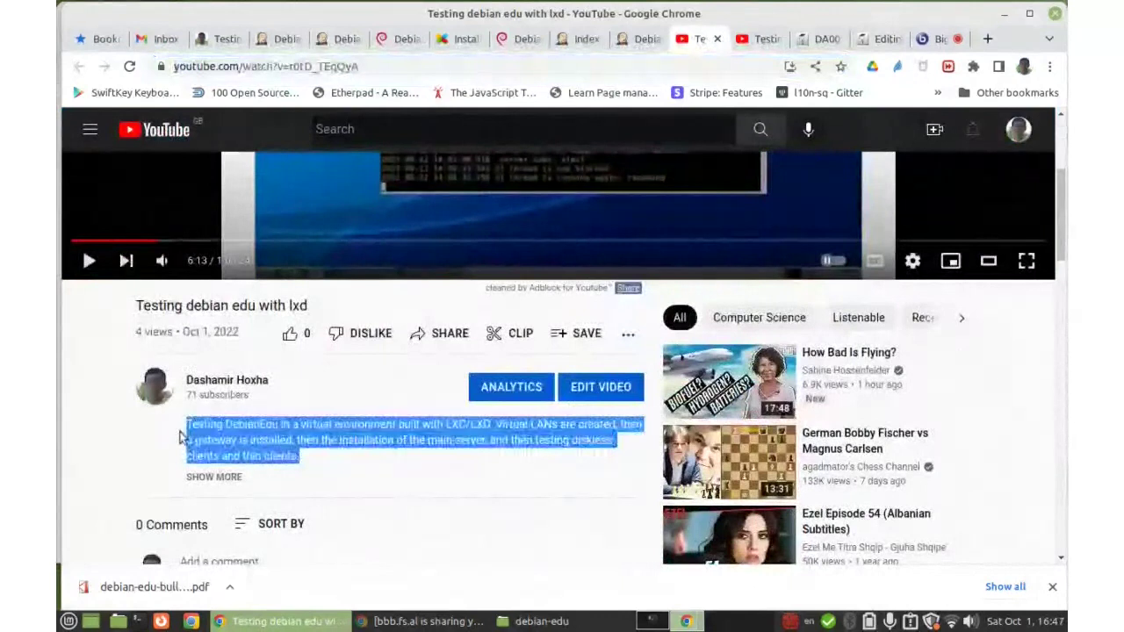
click(932, 38)
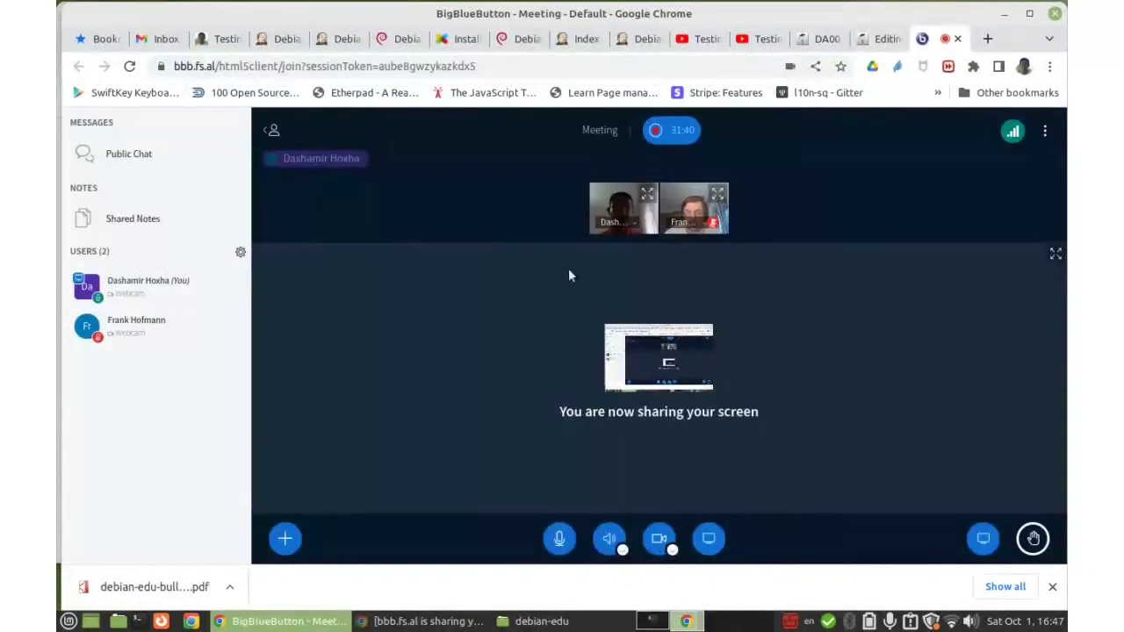
click(865, 39)
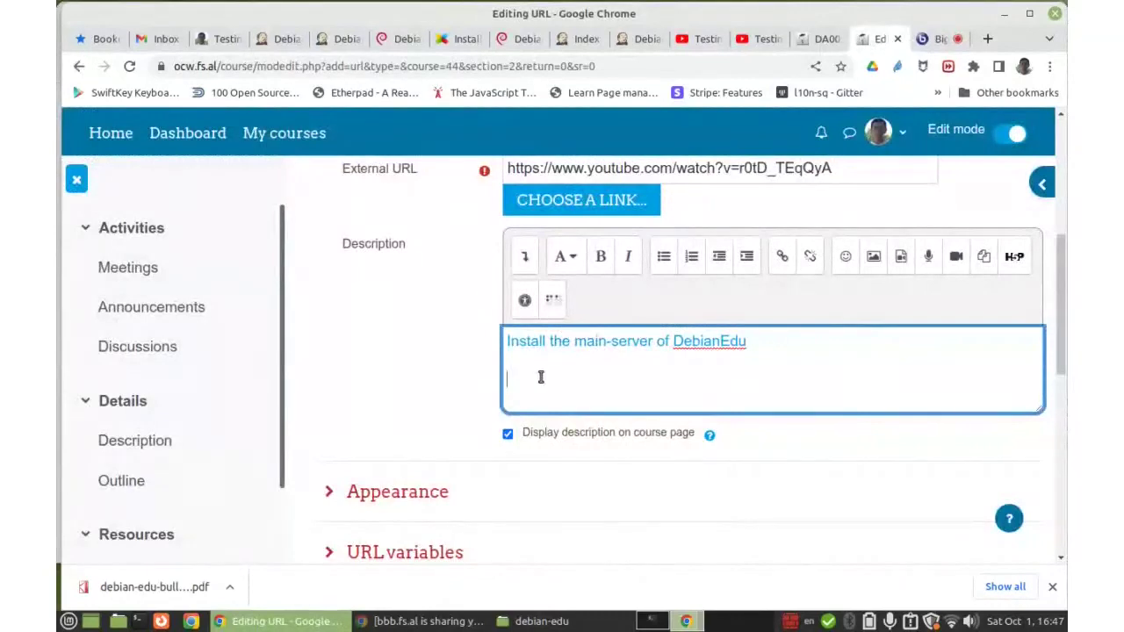
key(ctrl+v)
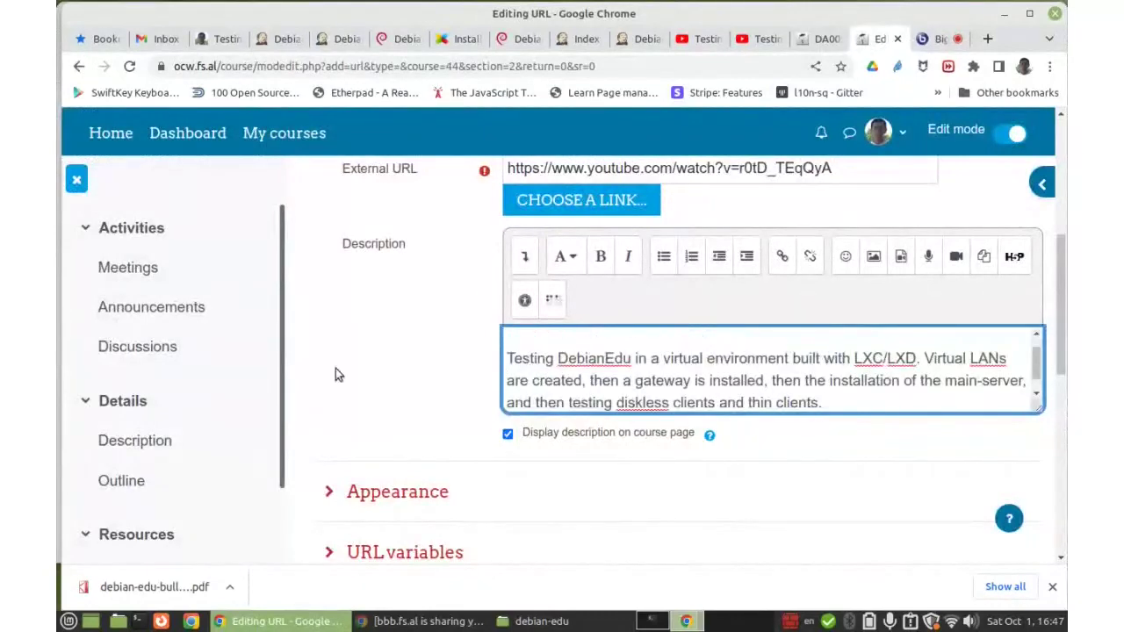
- Set the URL resource's display to New window, then save it and return to the course
scroll(342, 369, down, 4)
click(377, 326)
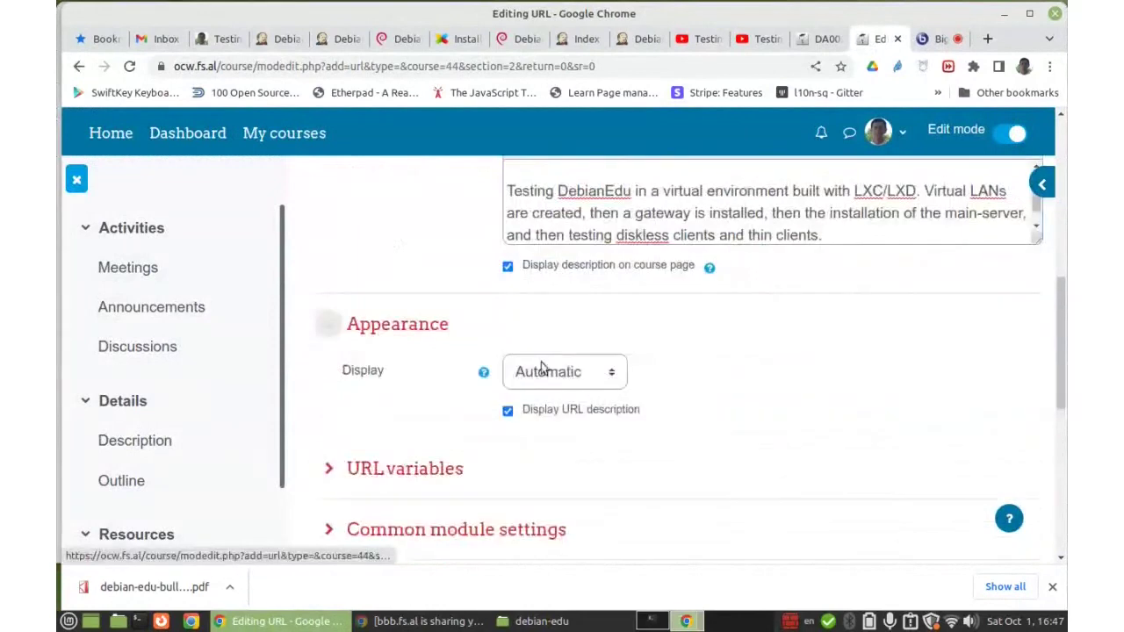
click(556, 370)
key(Escape)
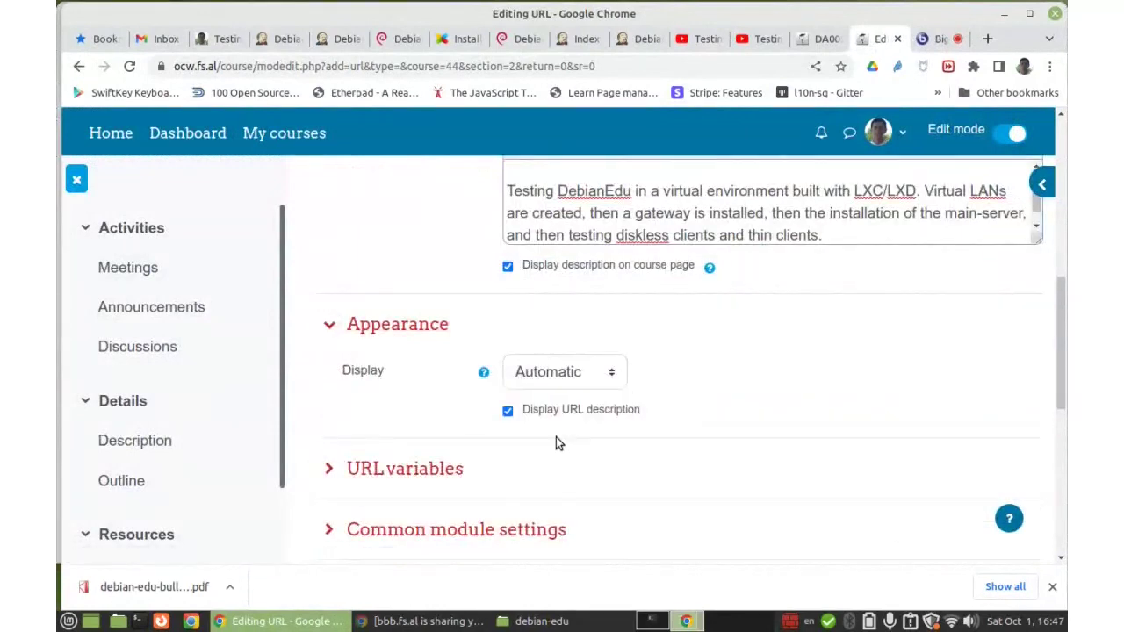
click(556, 438)
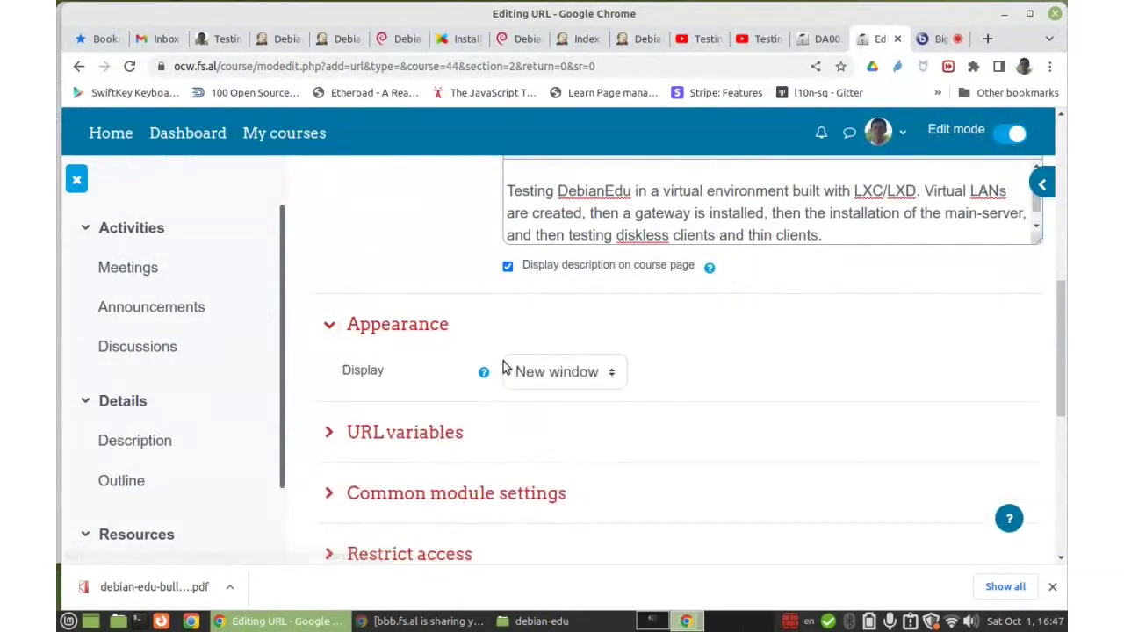
scroll(503, 367, down, 4)
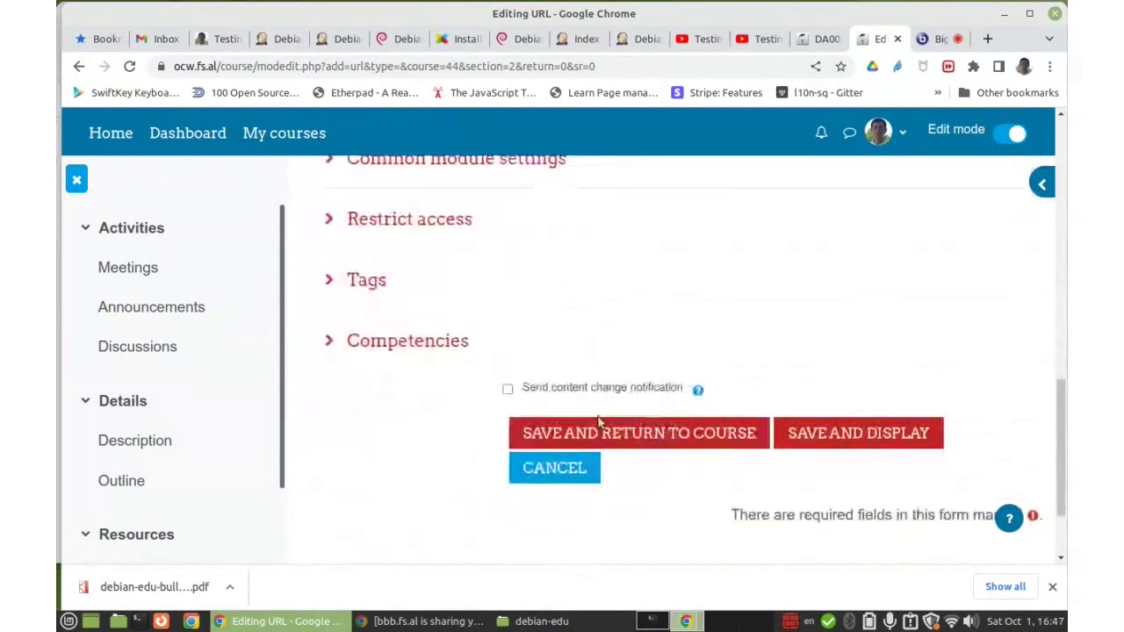
click(626, 432)
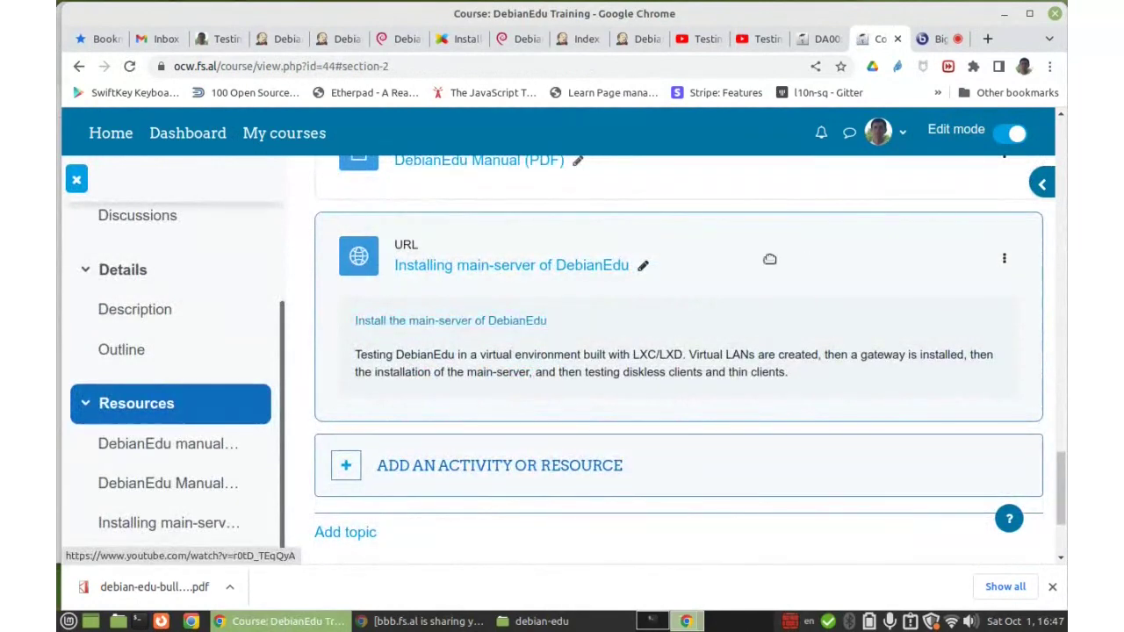
- Open the filter settings of the "Installing main-server of DebianEdu" URL resource
click(1007, 261)
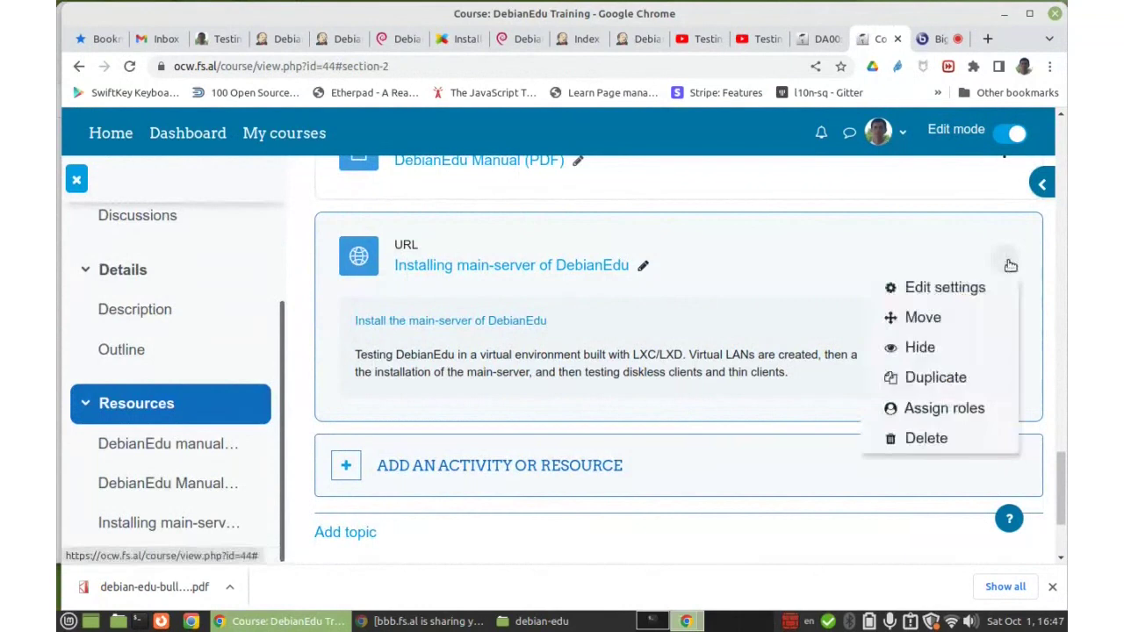
click(938, 291)
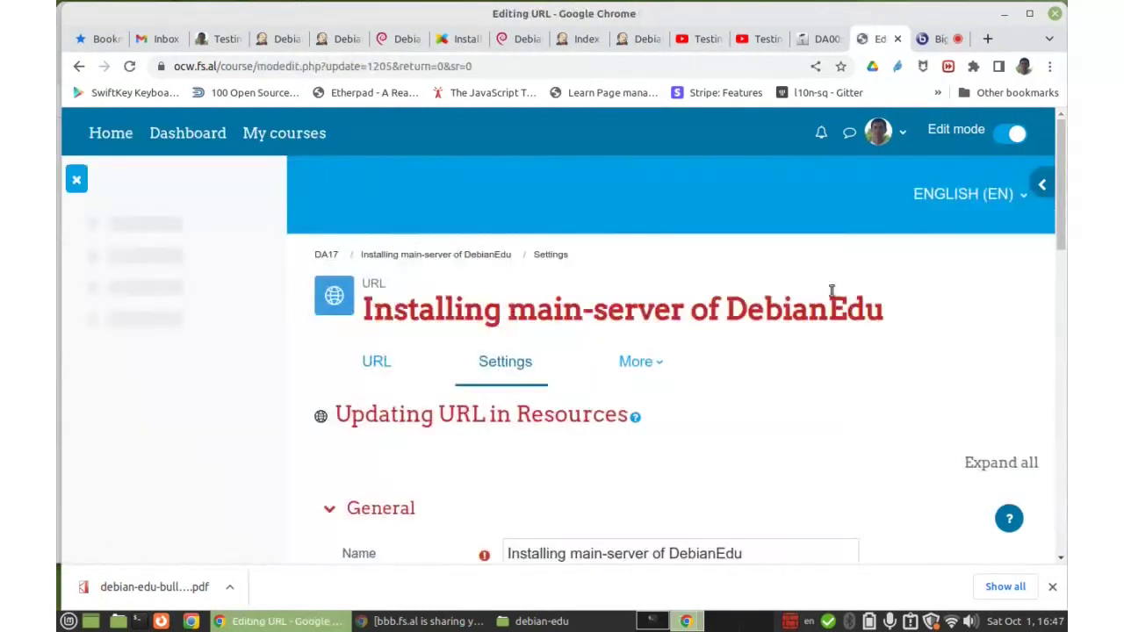
click(658, 363)
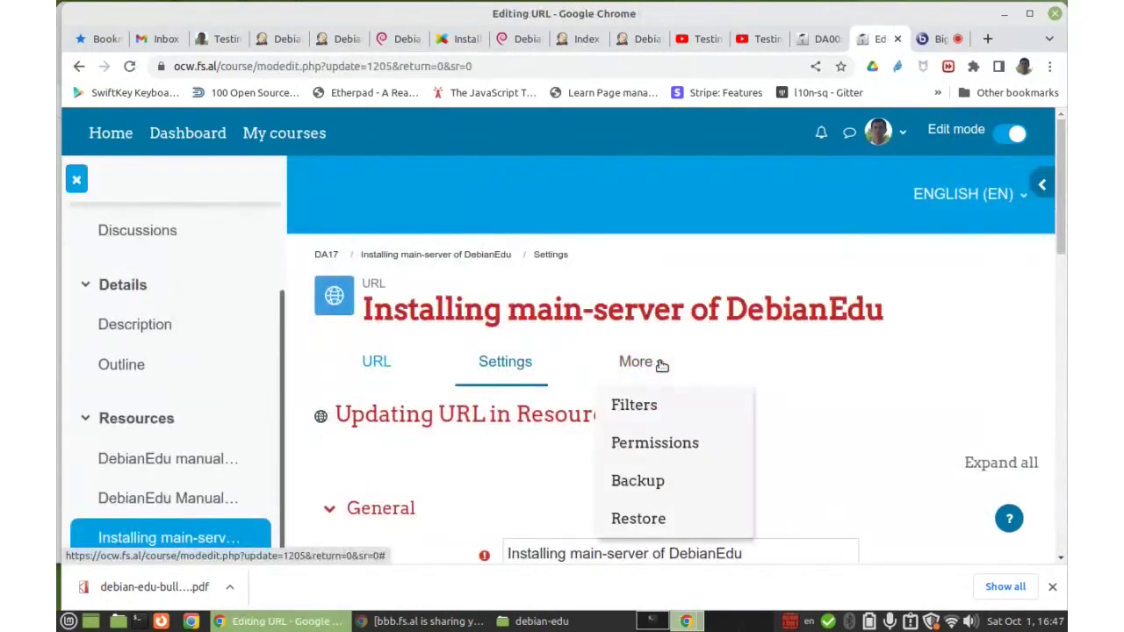
click(662, 365)
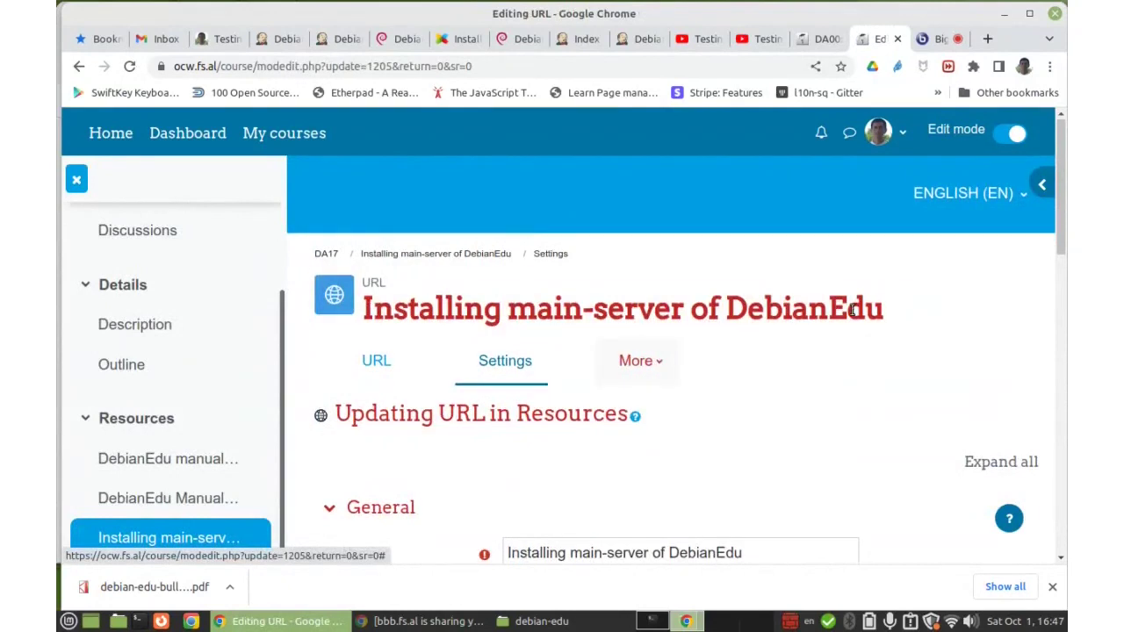
scroll(817, 303, down, 2)
scroll(683, 301, up, 1)
click(650, 279)
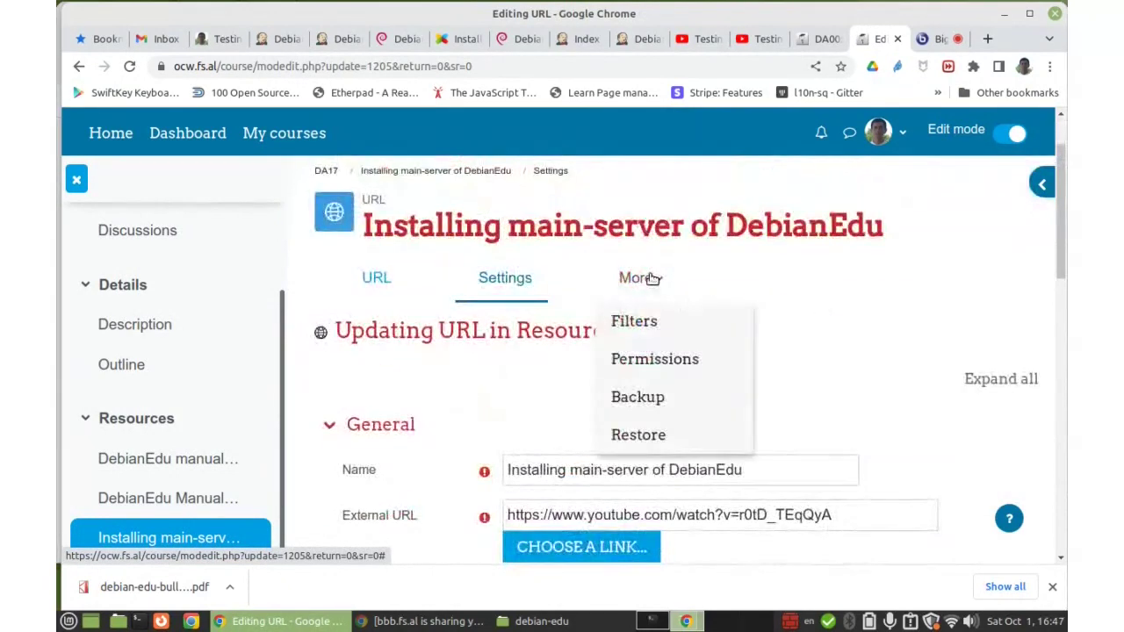
click(637, 324)
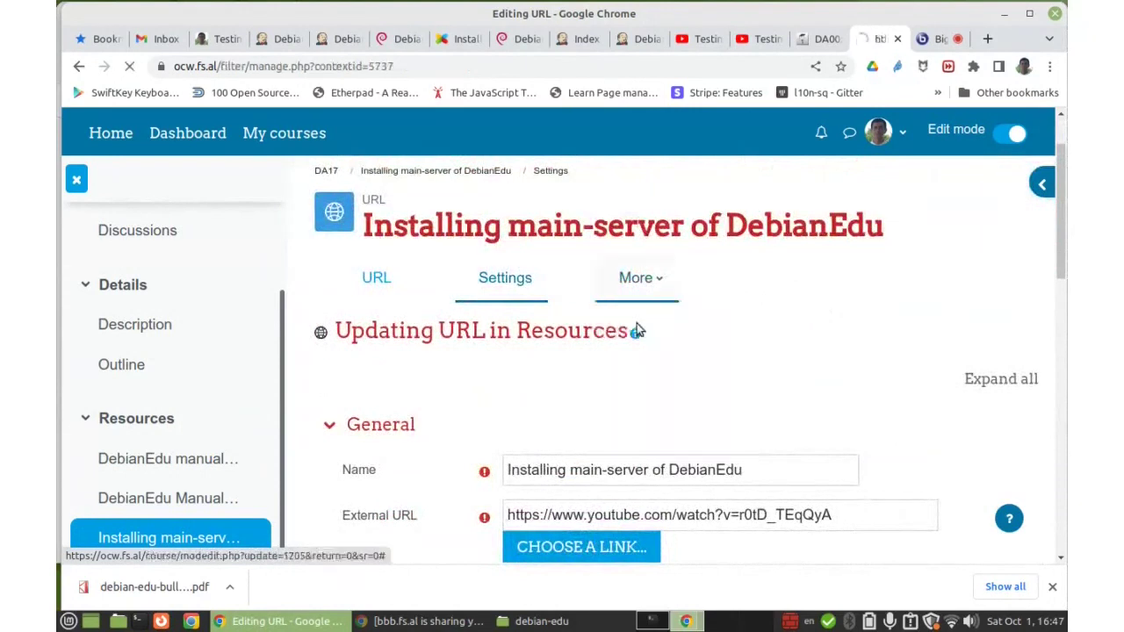
- Set the Multimedia plugins filter to On for this resource and save the changes
scroll(642, 329, down, 3)
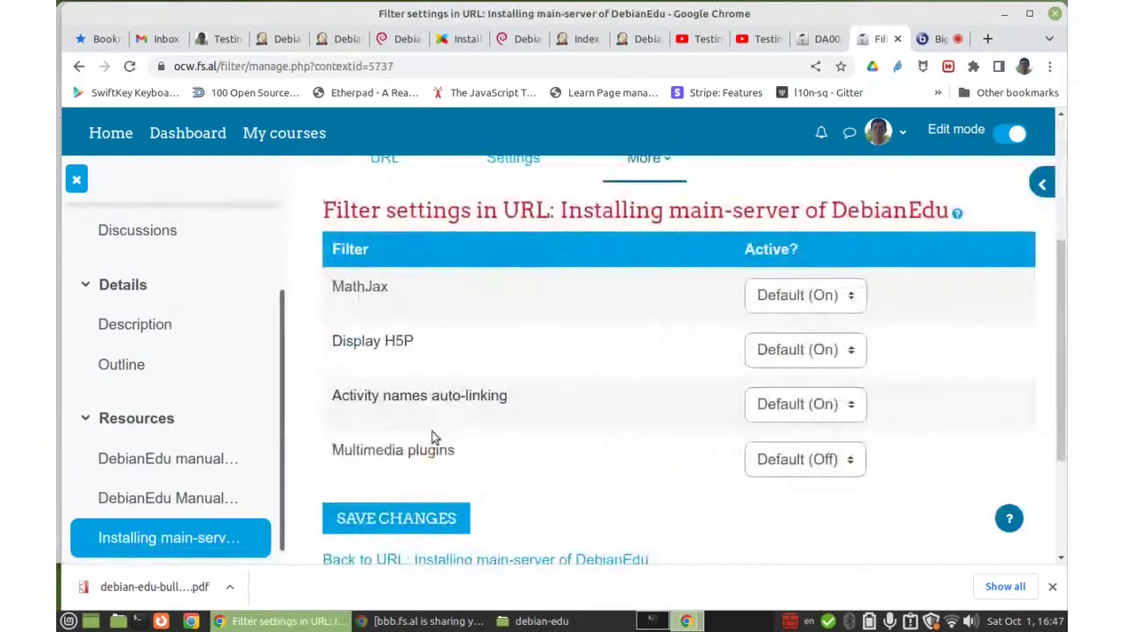
click(809, 459)
click(779, 521)
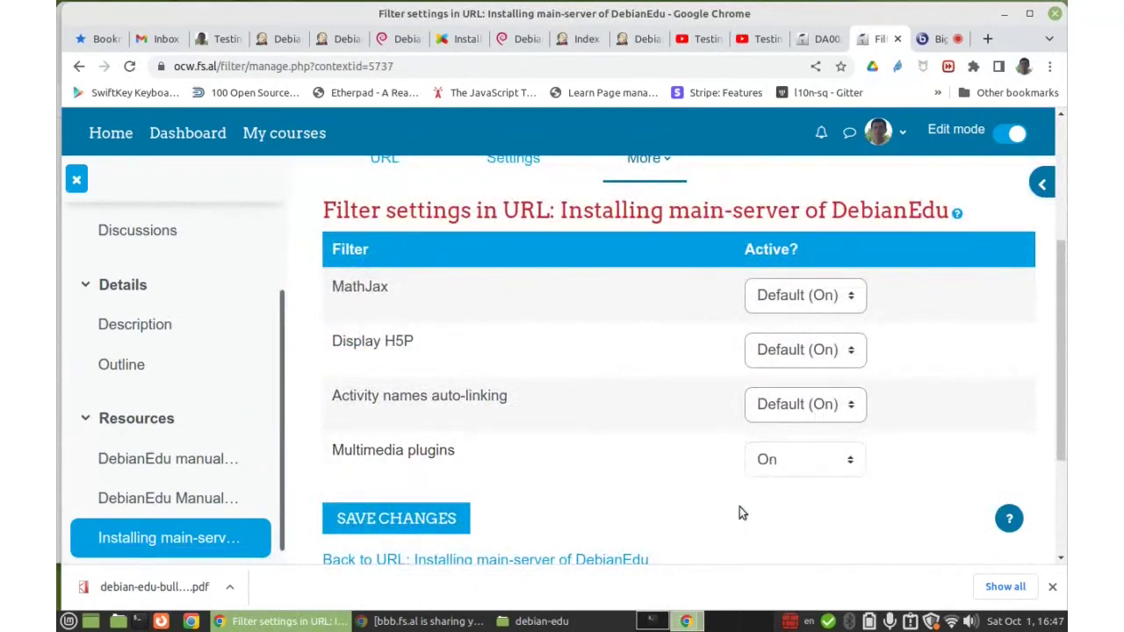
scroll(688, 439, down, 2)
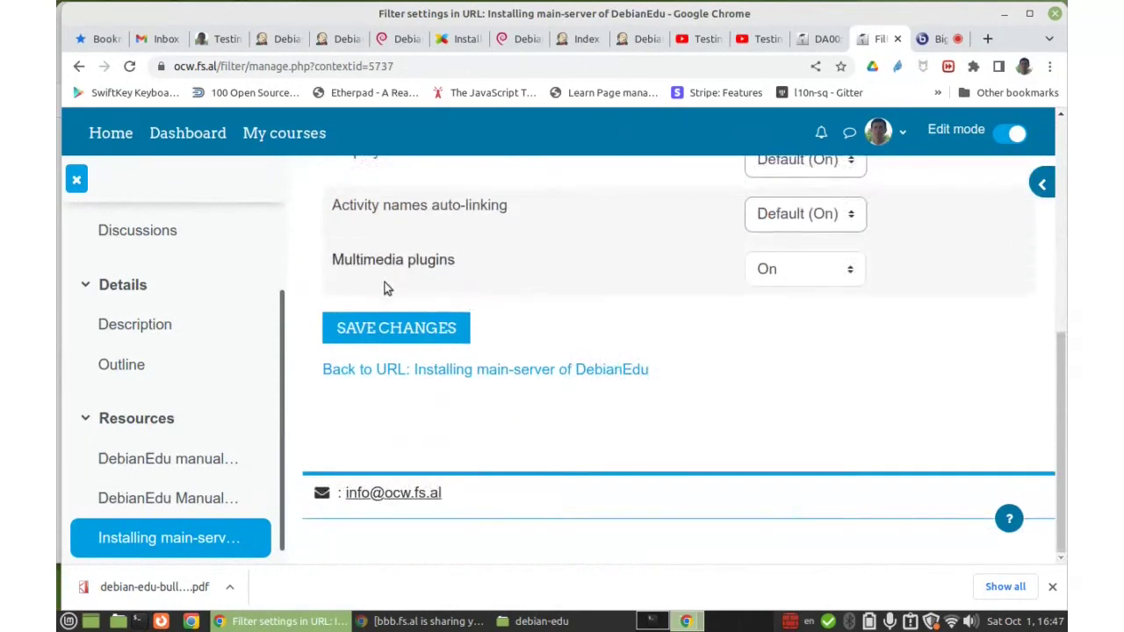
click(407, 331)
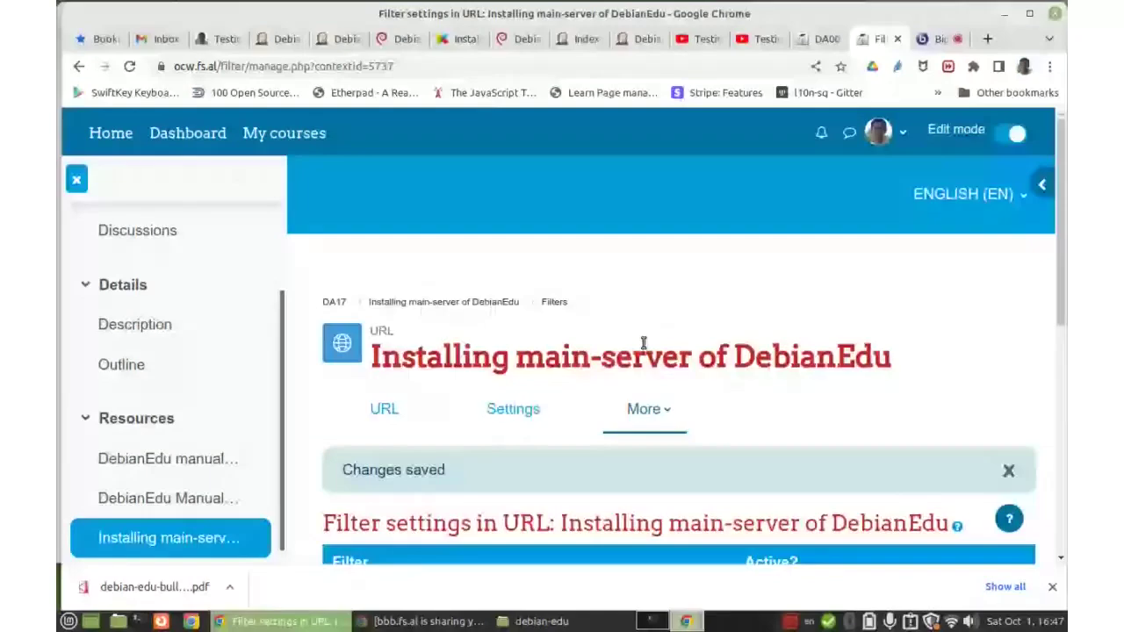
scroll(644, 346, down, 3)
scroll(638, 339, up, 3)
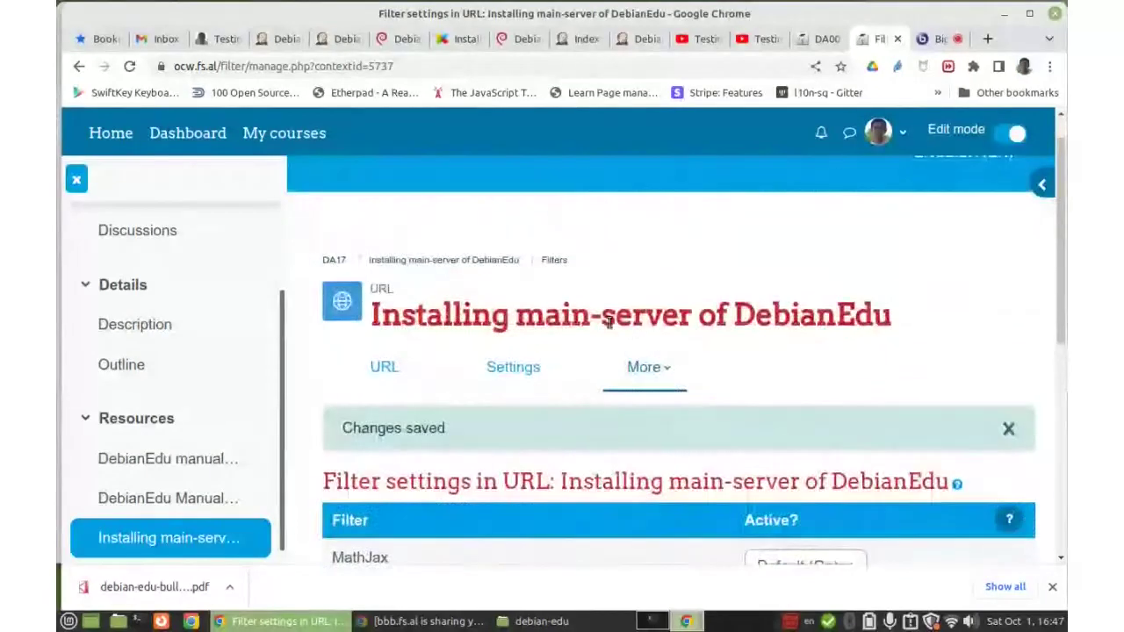
- Return to the course page and check the embedded main-server video, including full-screen playback, then pause it
click(339, 263)
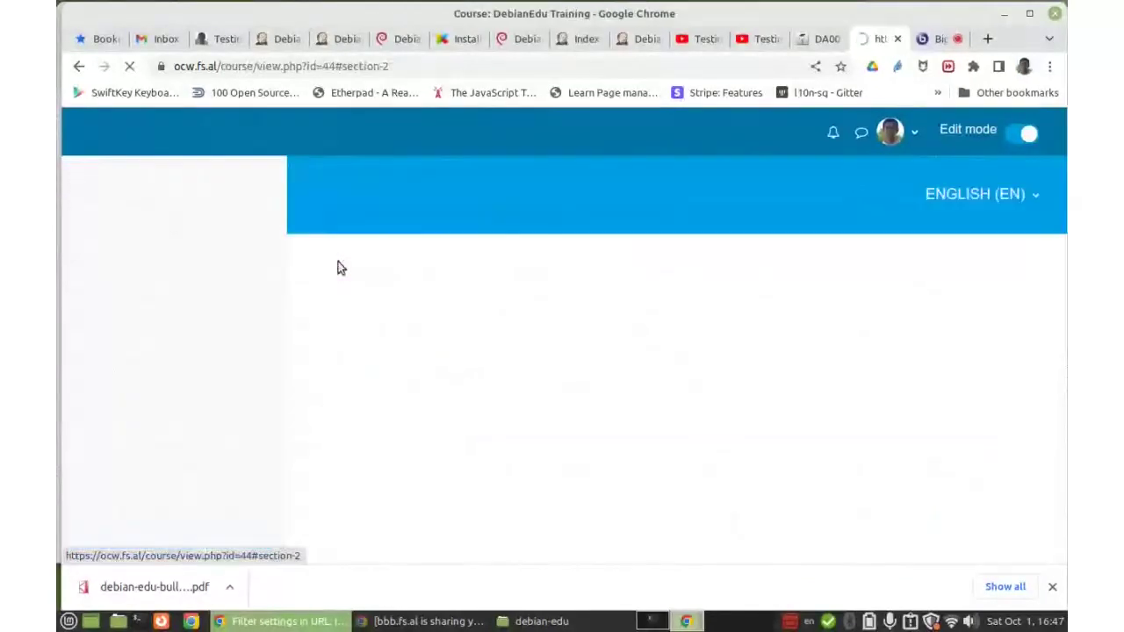
scroll(381, 459, down, 2)
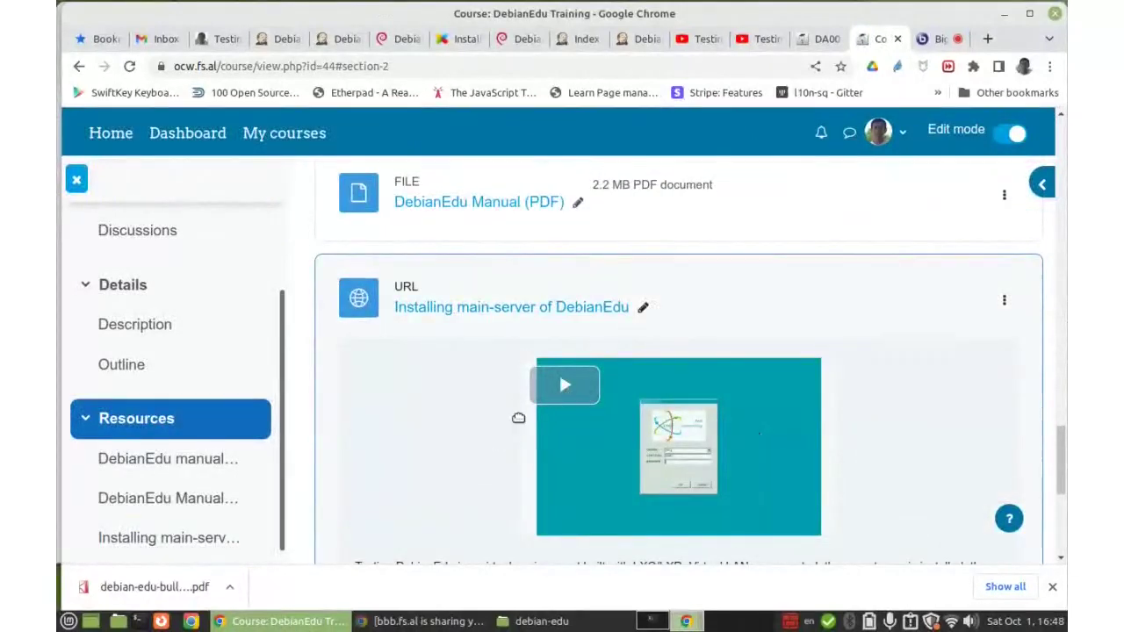
scroll(502, 437, down, 2)
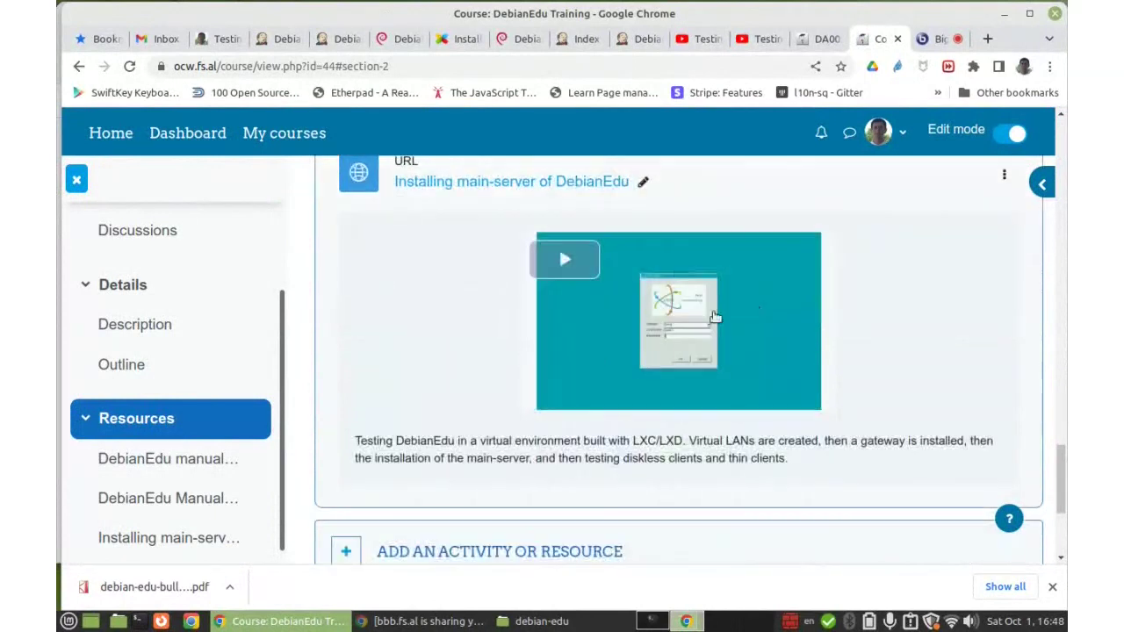
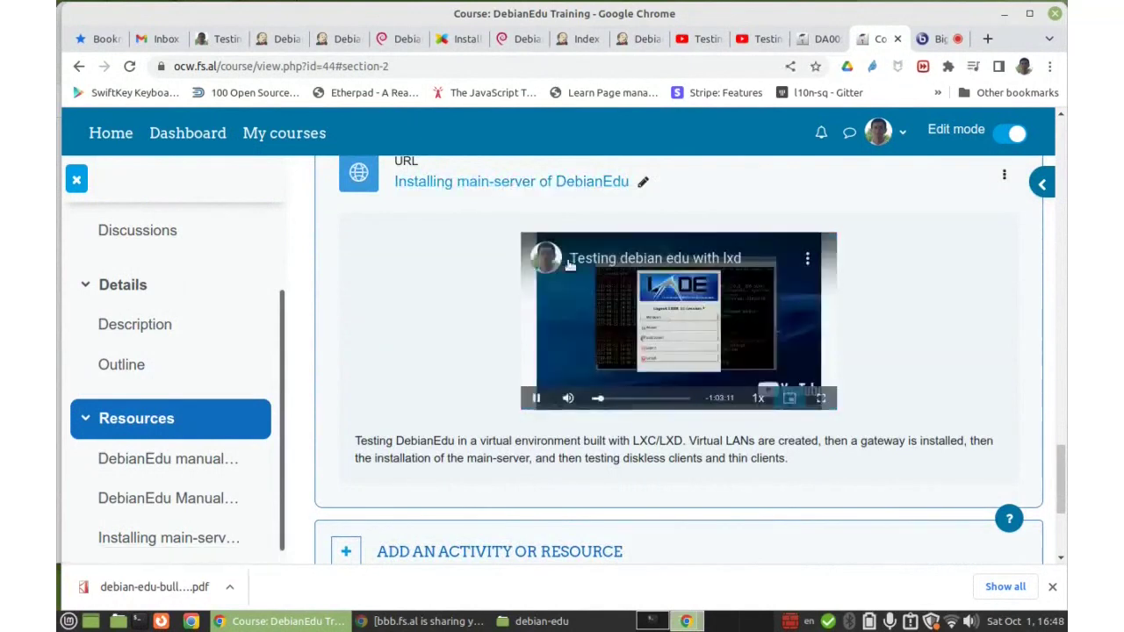
click(825, 400)
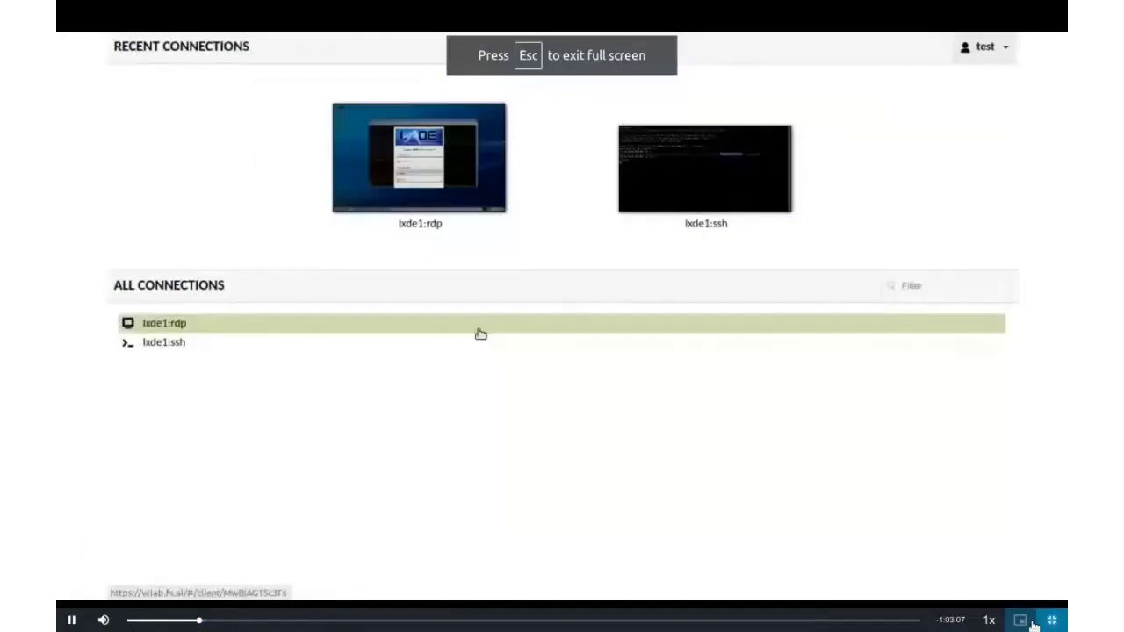
key(Escape)
click(535, 397)
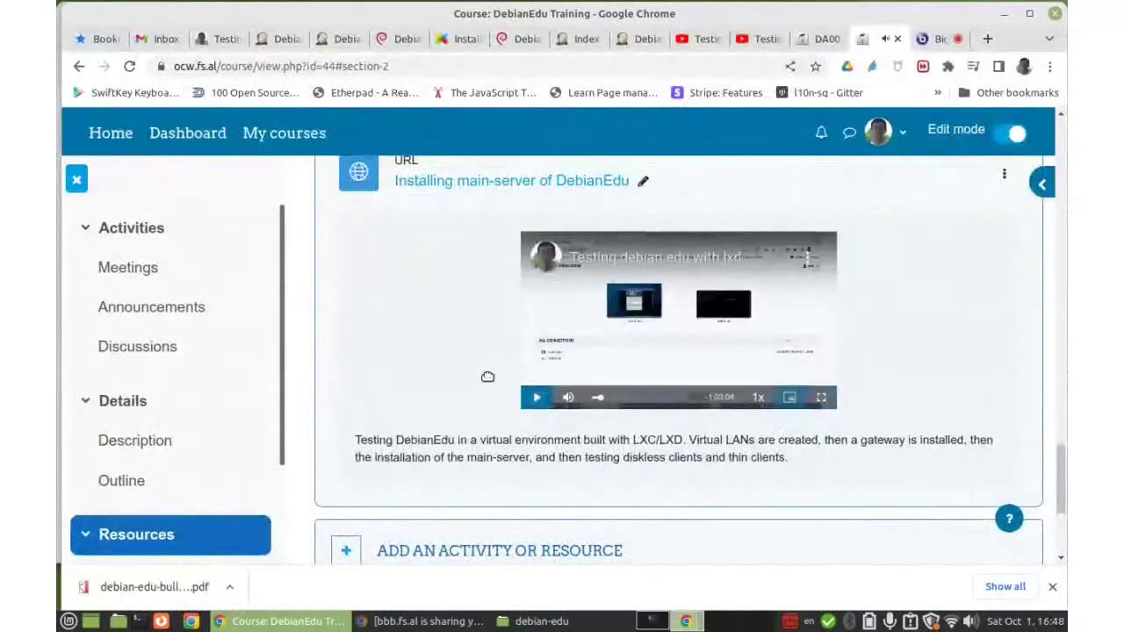
scroll(480, 390, down, 2)
scroll(479, 377, up, 2)
scroll(478, 368, up, 1)
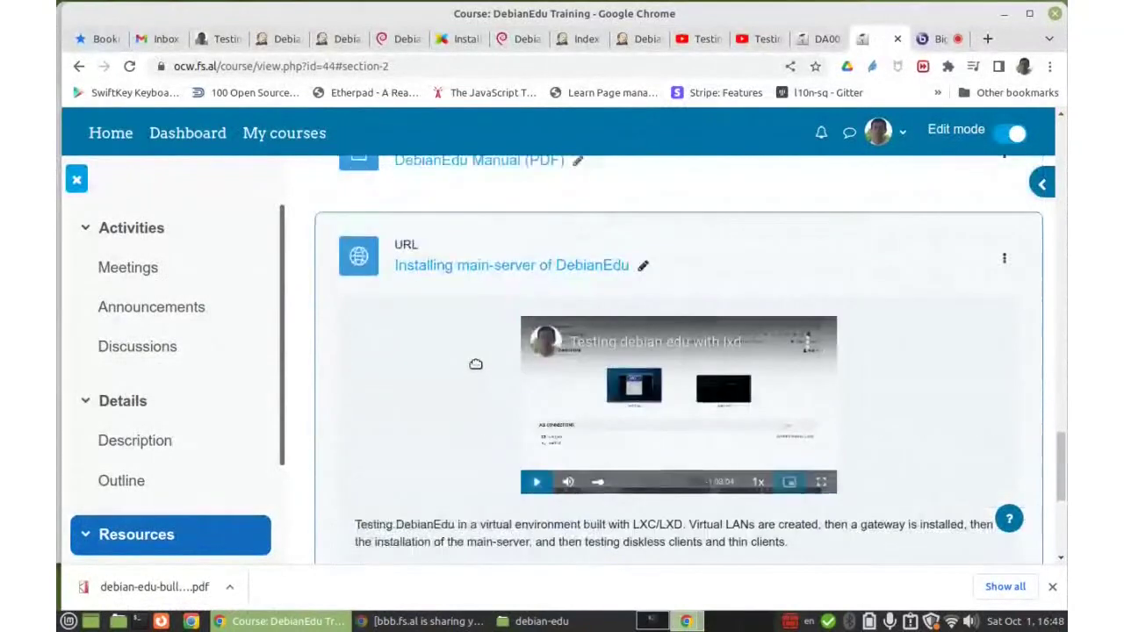
scroll(477, 363, down, 1)
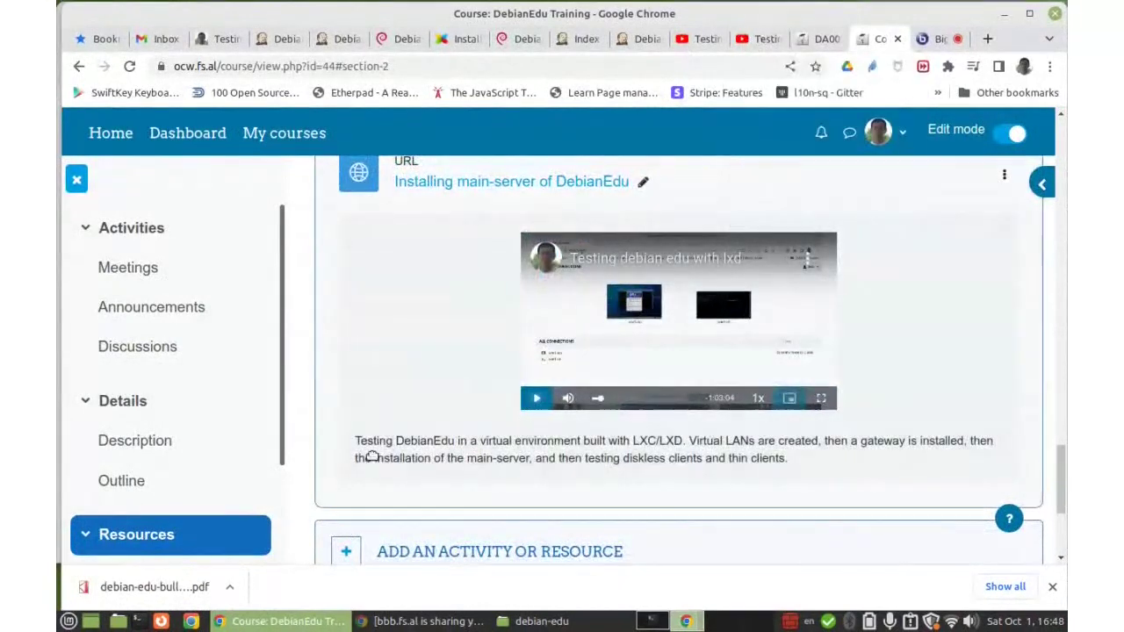
- Add a new URL resource to the Resources topic and name it "Testing workstations"
scroll(422, 466, down, 1)
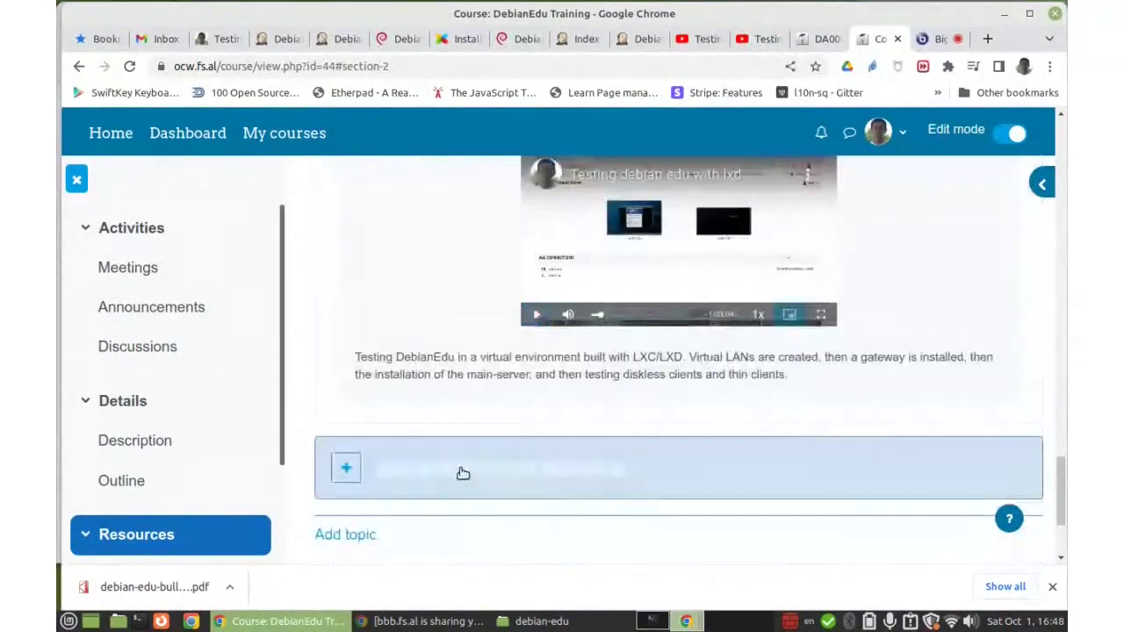
click(464, 474)
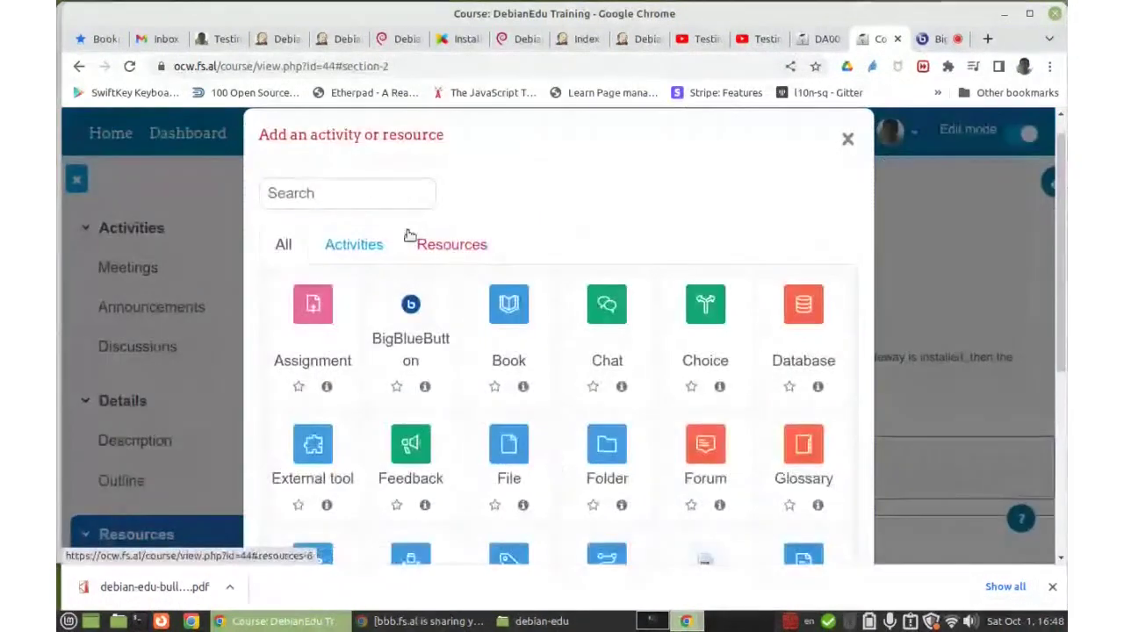
click(451, 246)
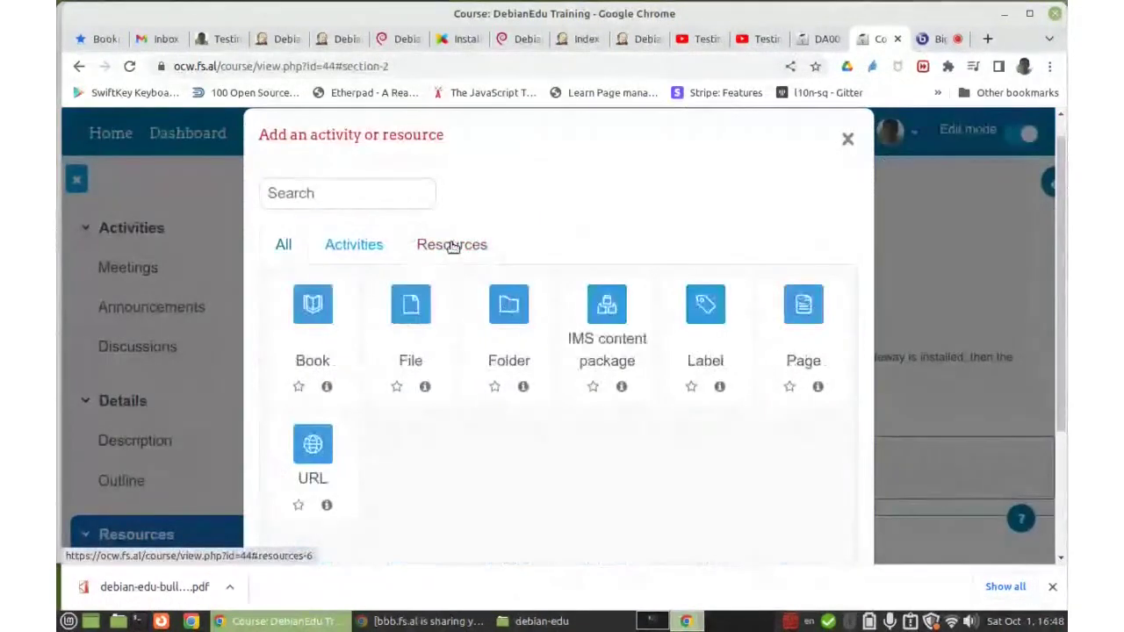
click(316, 448)
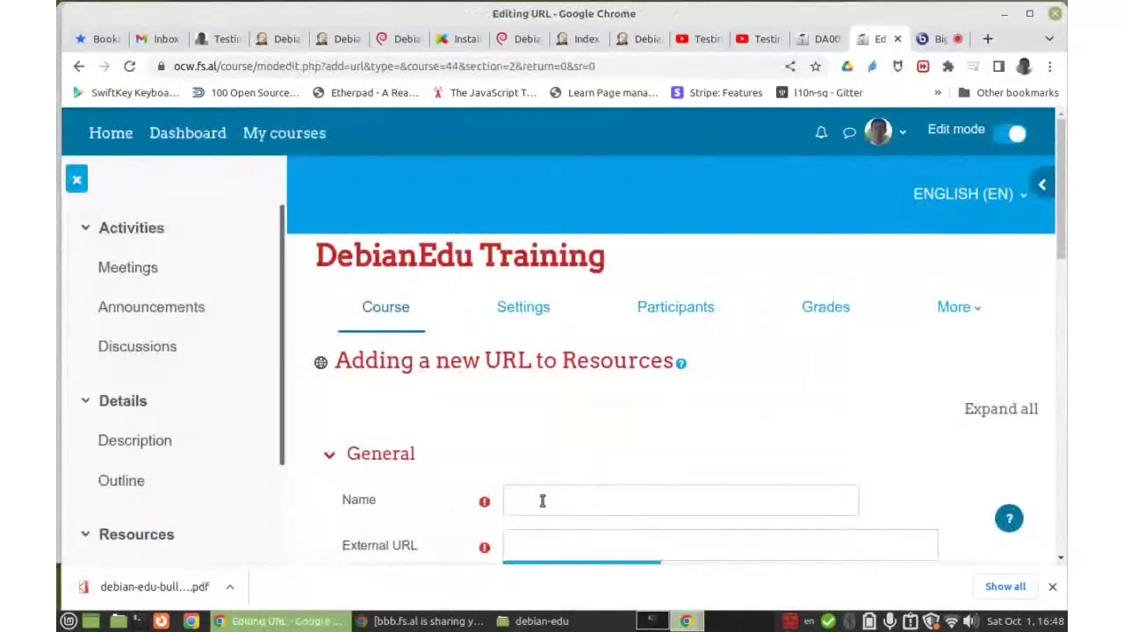
click(541, 500)
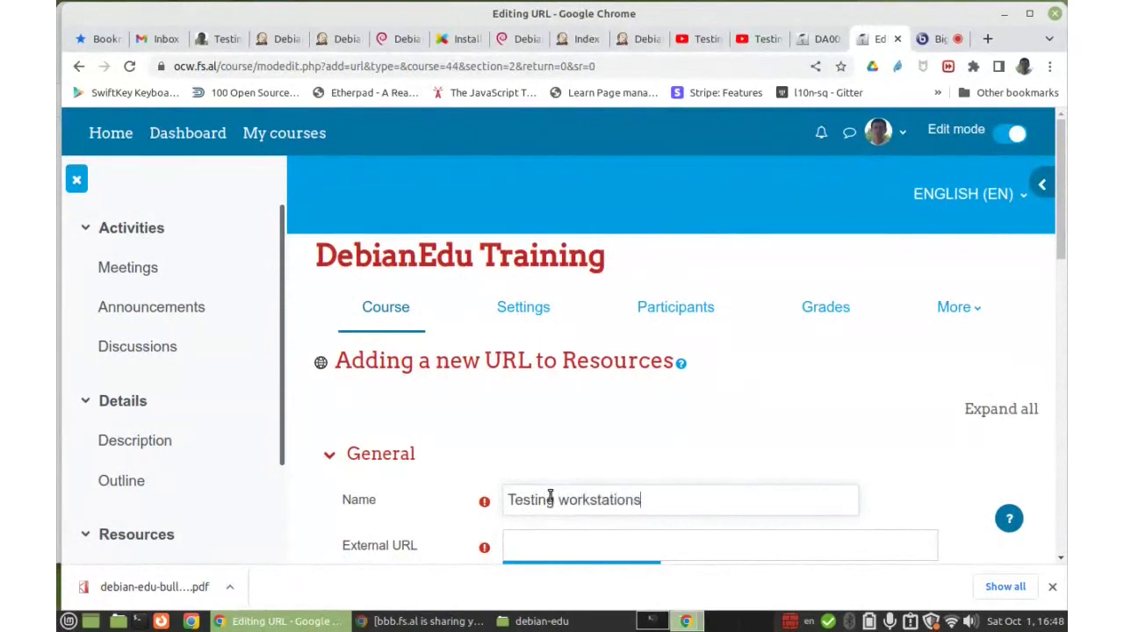
- Copy the address of the YouTube video "Testing debian edu with lxd (2)" and enter it as the resource's External URL
click(757, 39)
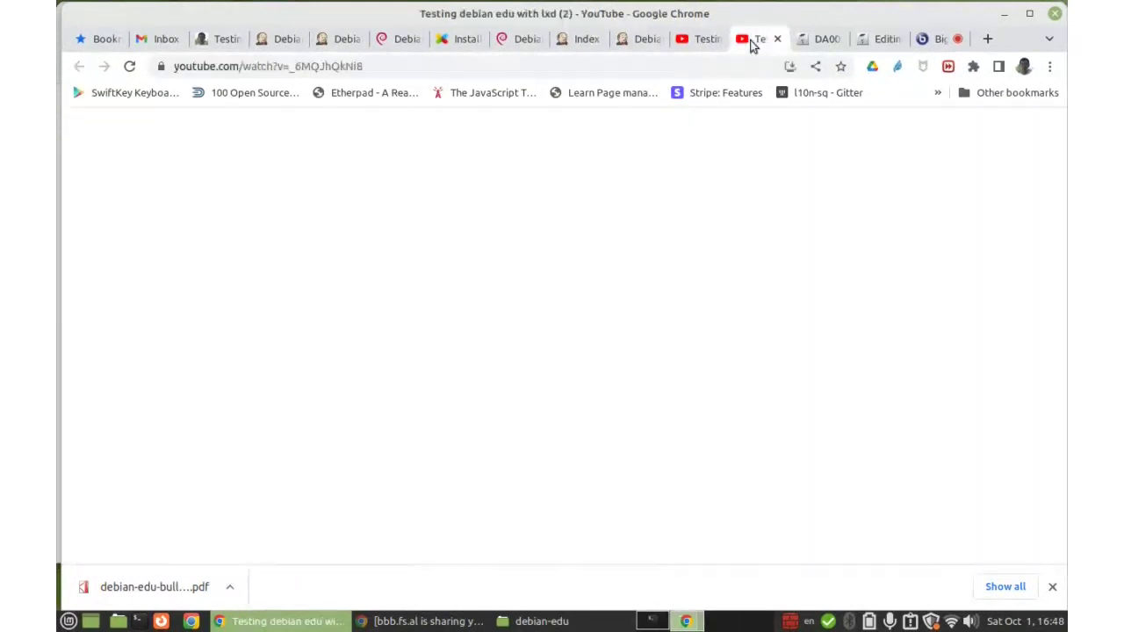
click(336, 66)
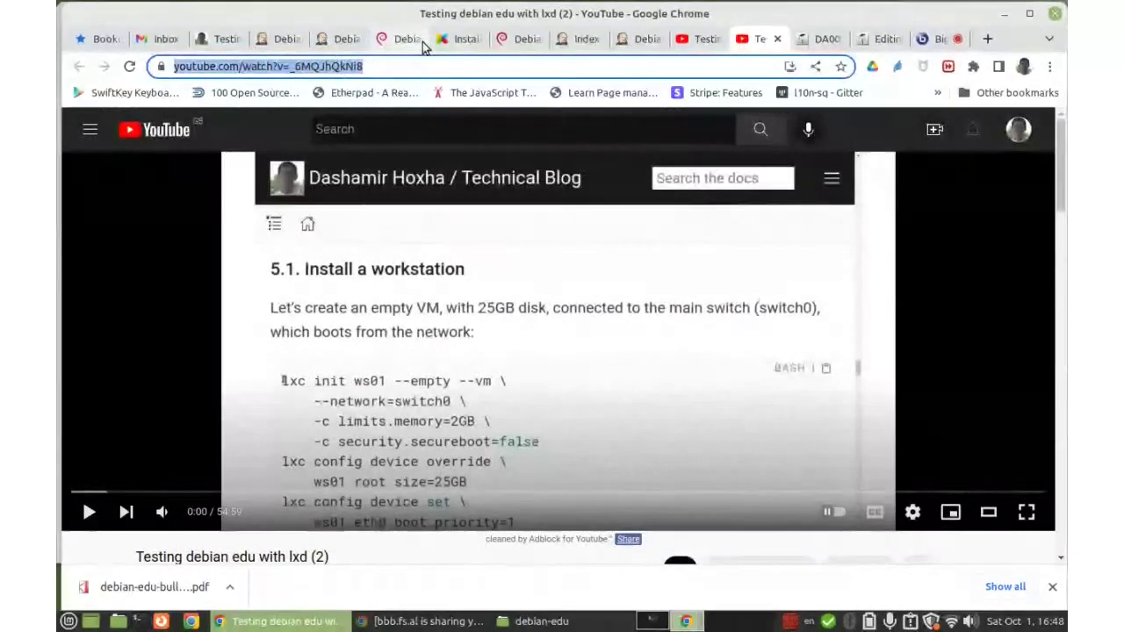
click(878, 39)
scroll(492, 404, down, 4)
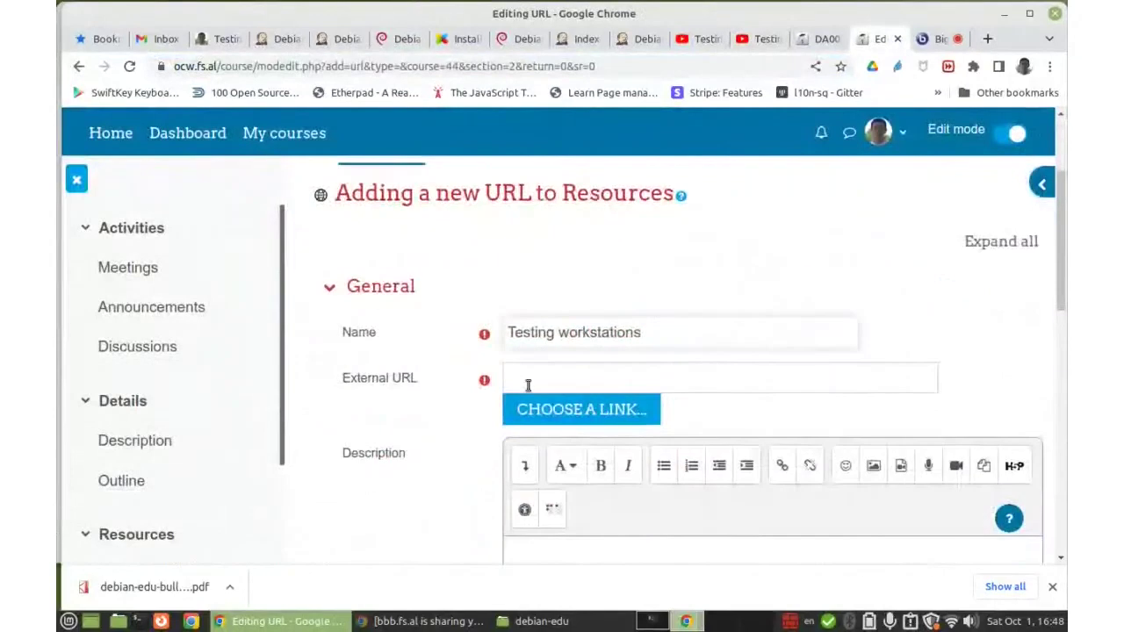
click(542, 376)
text(https://www.youtube.com/watch?v=_6MQJhQkNi8)
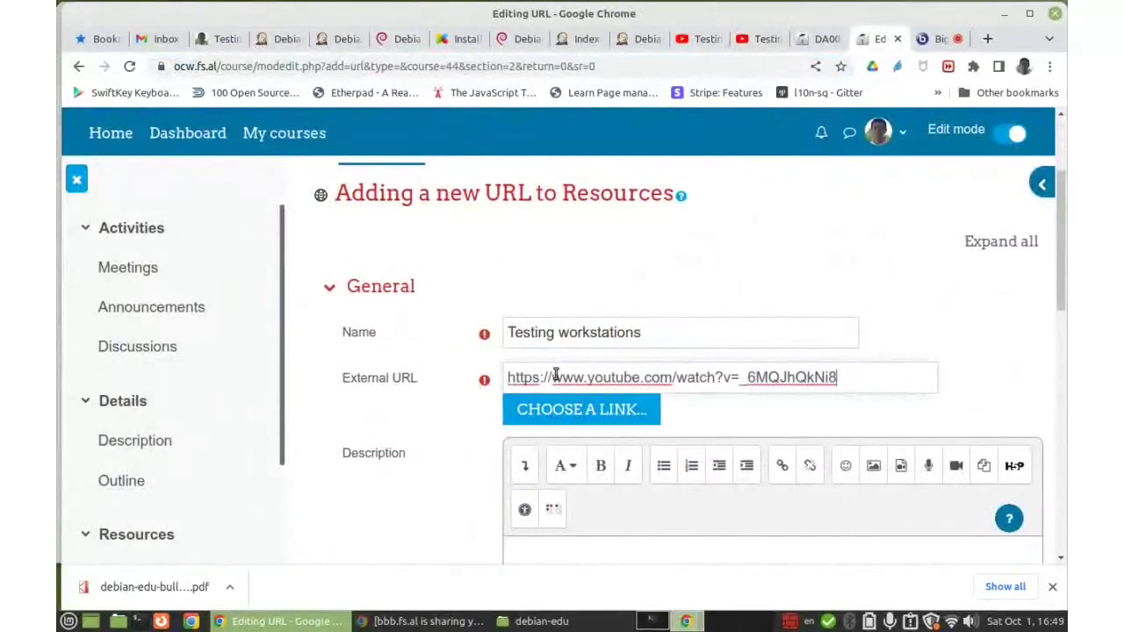
- Insert the same video address into the resource description as a media link named "Testing workstations"
scroll(487, 408, down, 5)
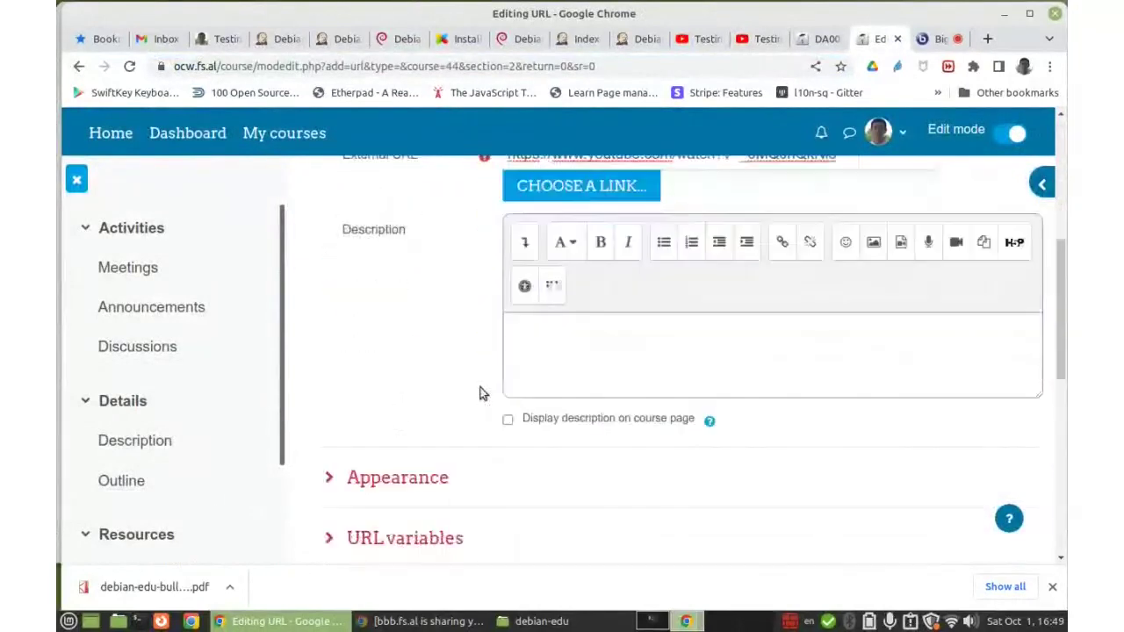
click(539, 310)
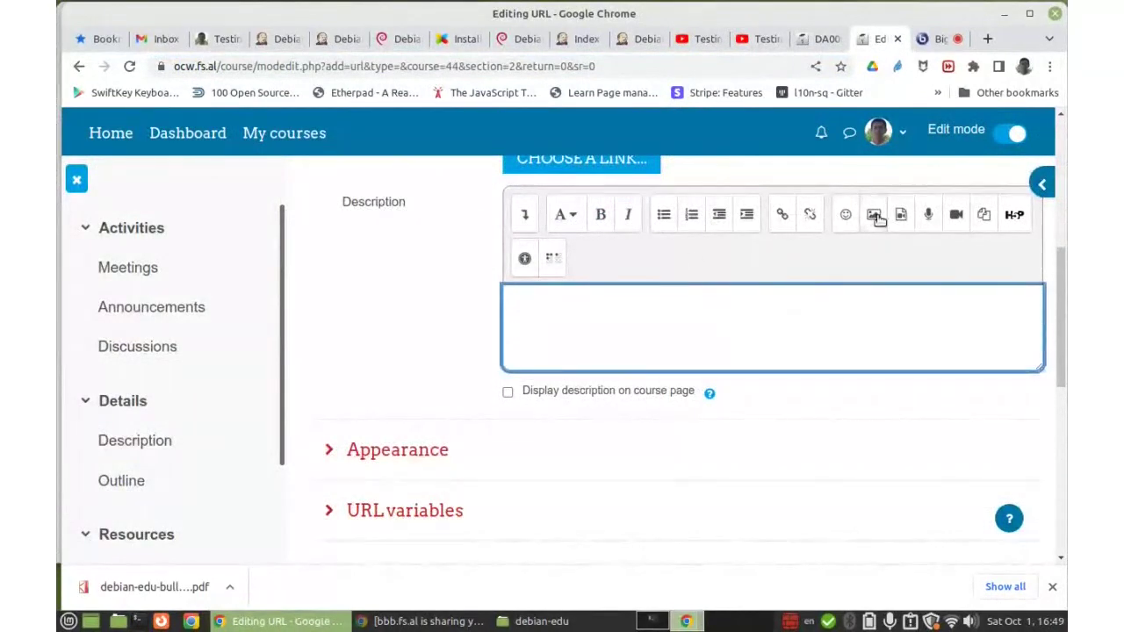
click(902, 217)
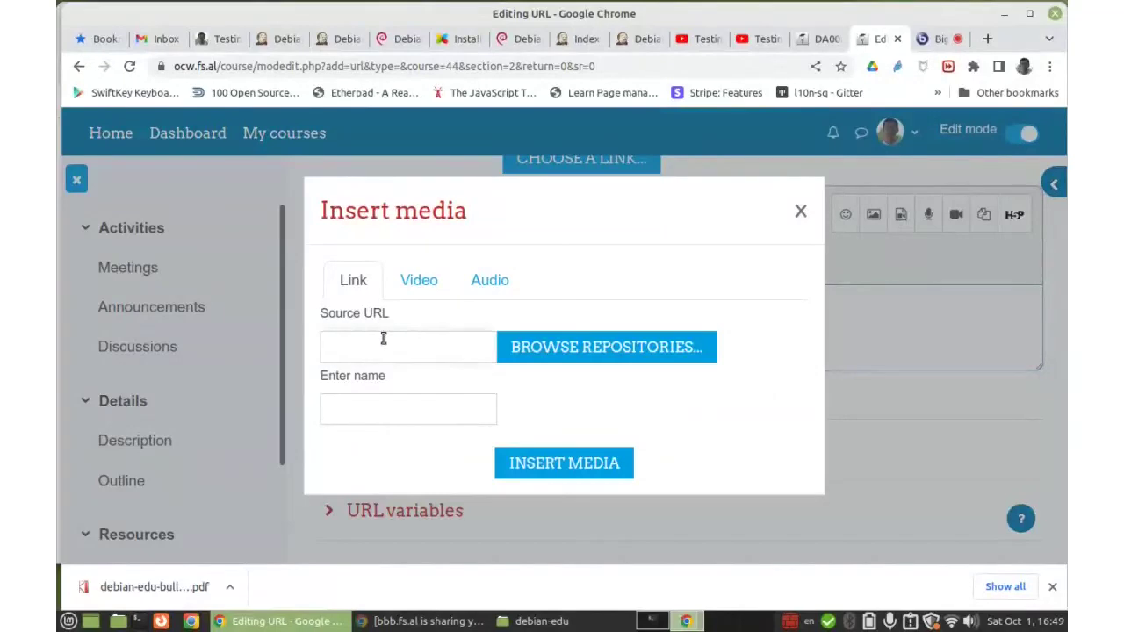
key(ctrl+v)
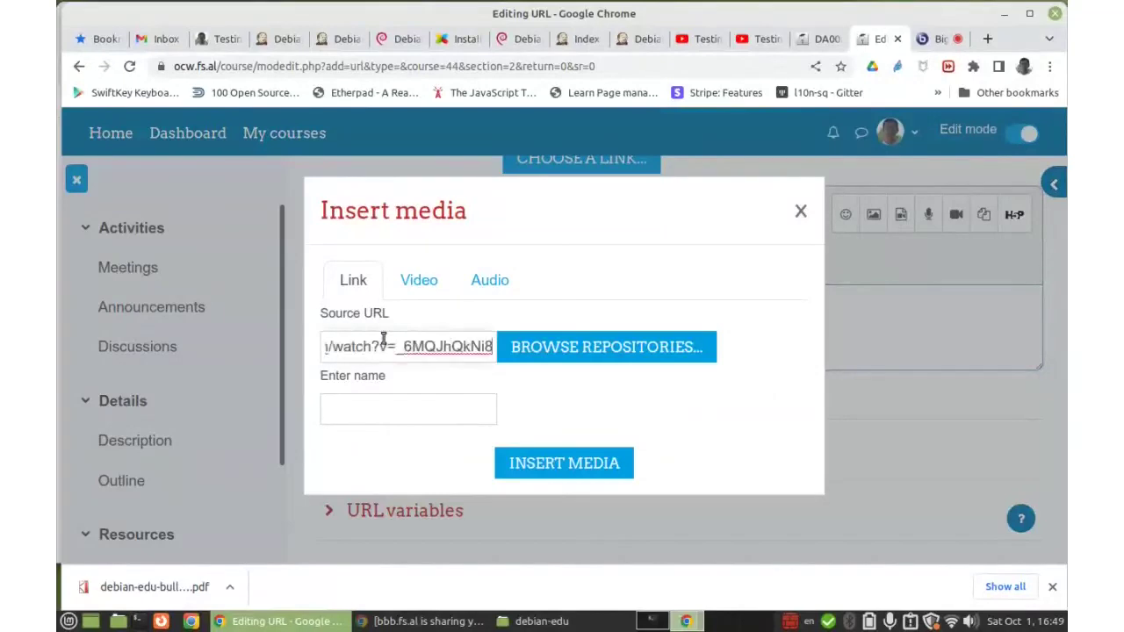
click(360, 411)
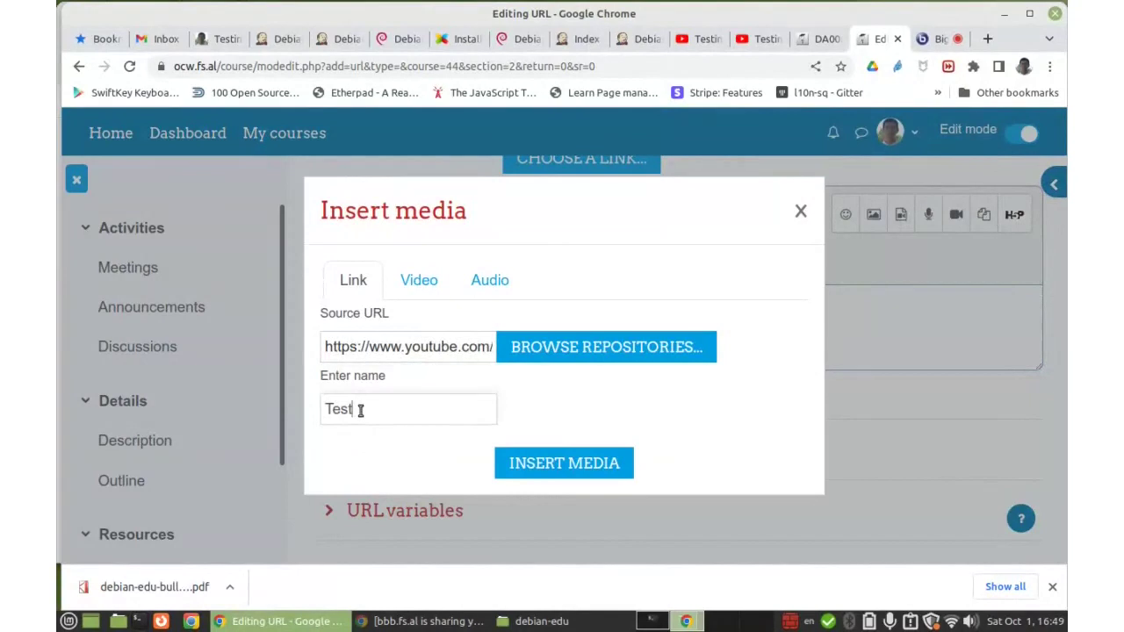
text(Testing wor)
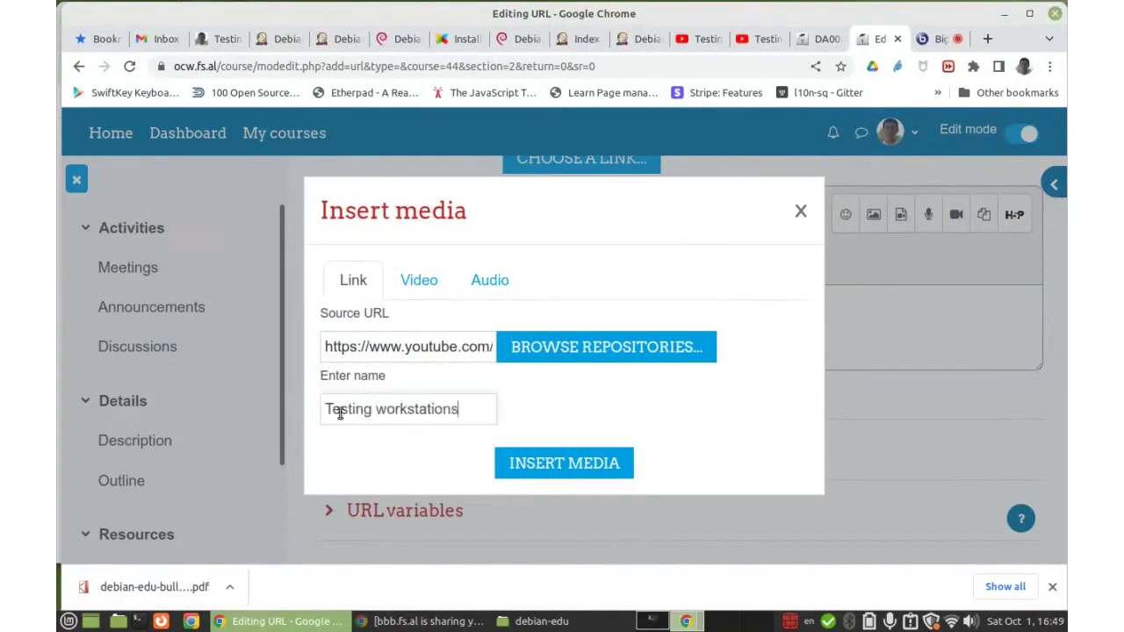
text(kstations)
click(532, 455)
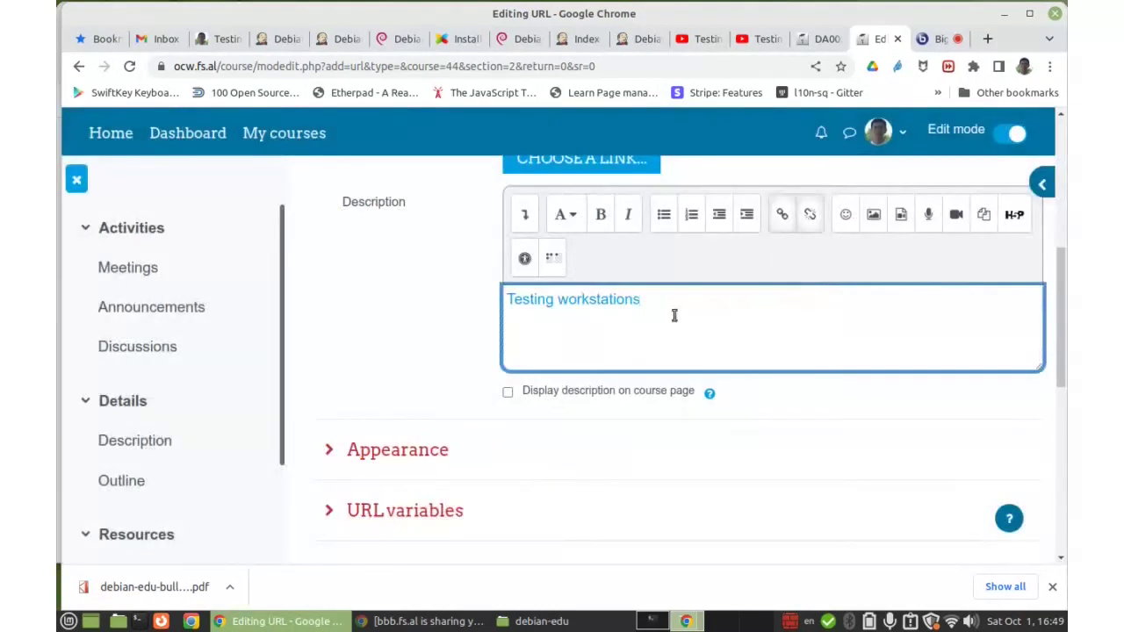
- Copy the full description of the YouTube video "Testing debian edu with lxd (2)" and paste it below the media link, enlarging the description box
key(Return)
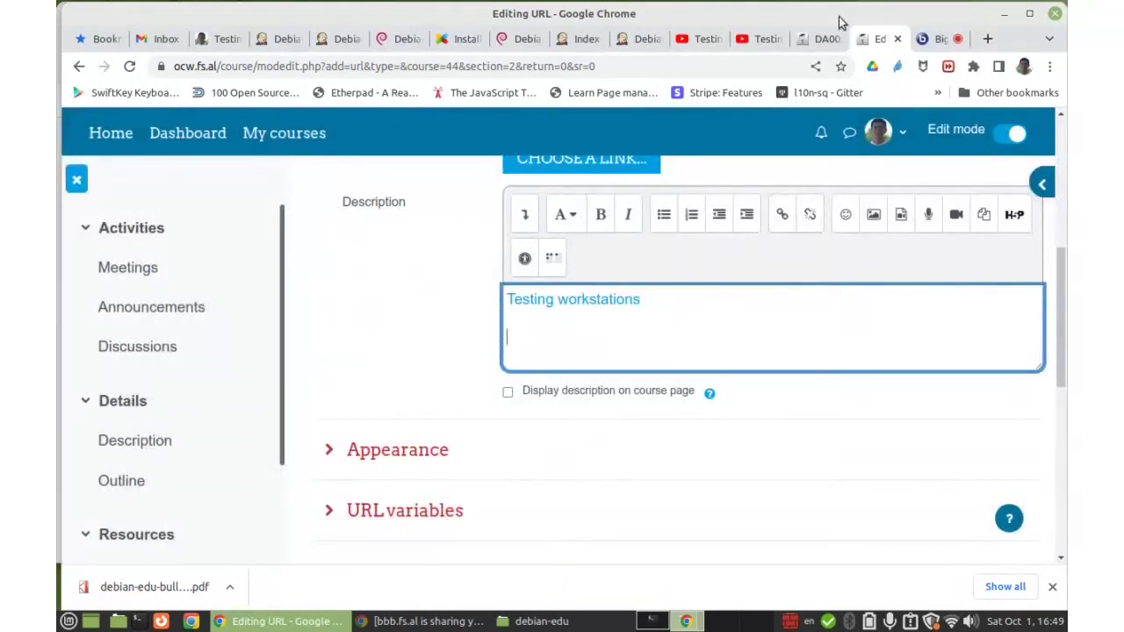
click(757, 39)
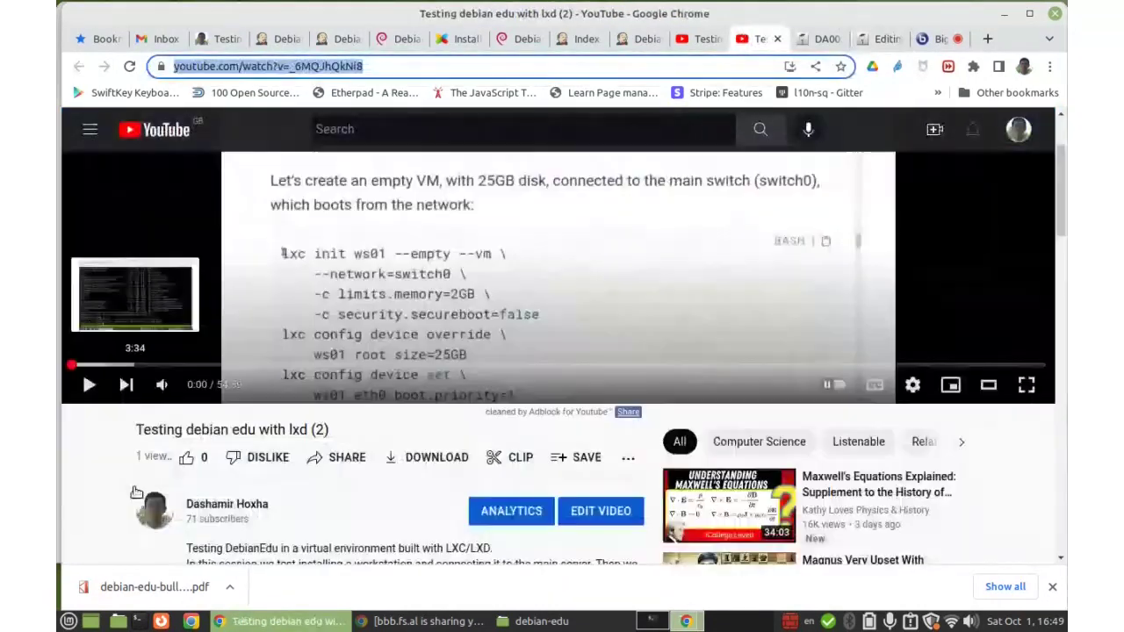
scroll(136, 493, down, 2)
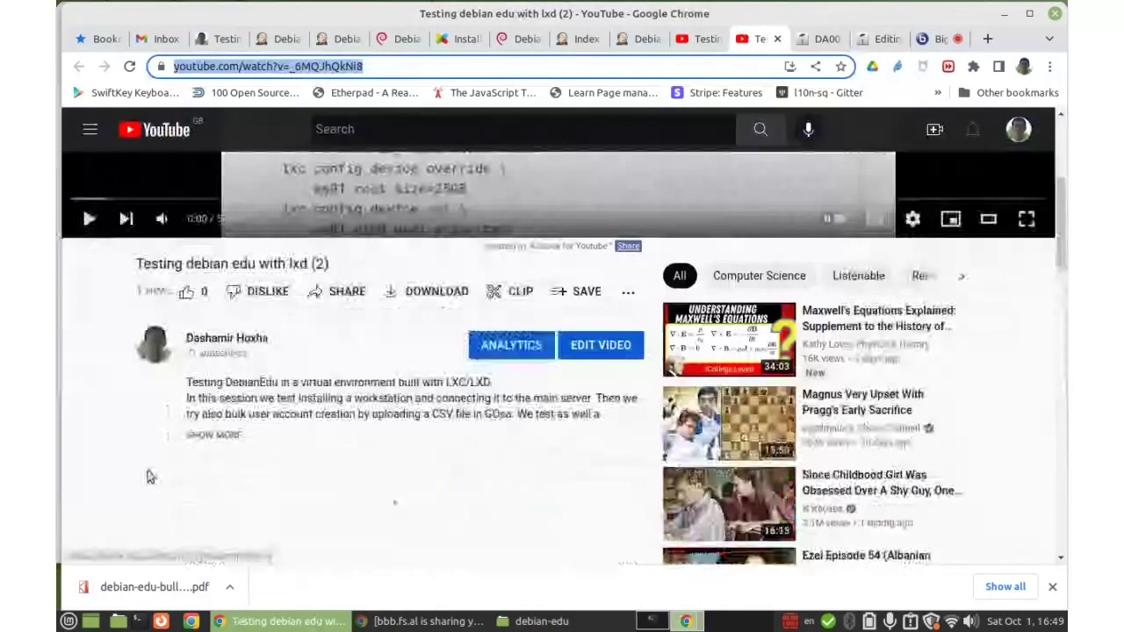
click(220, 436)
drag(342, 451, 185, 383)
key(ctrl+c)
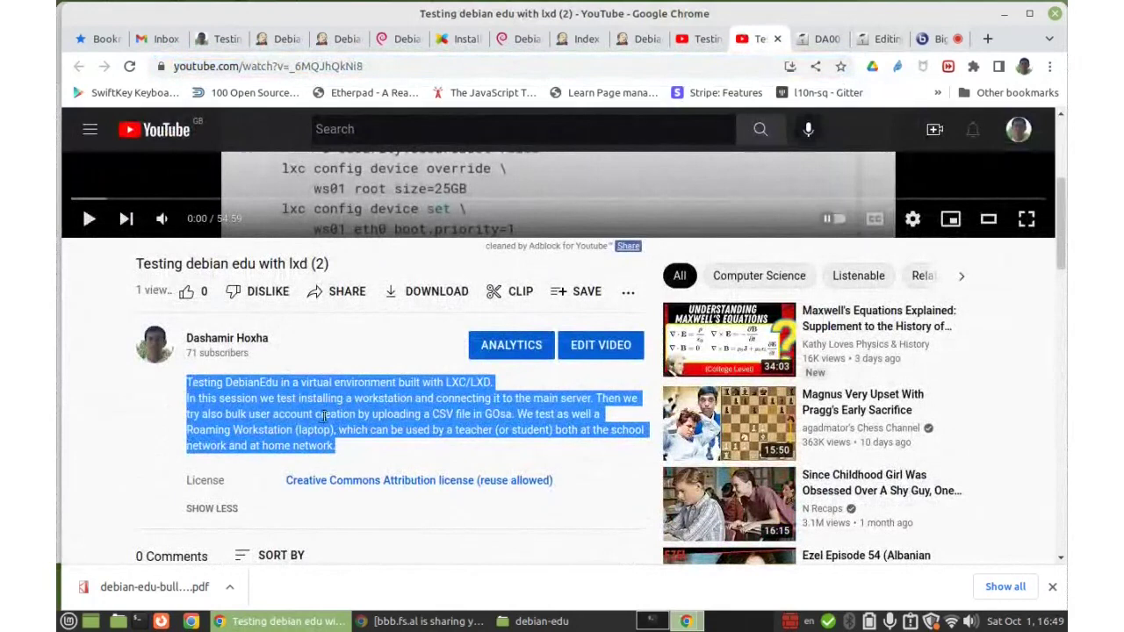
click(883, 40)
click(520, 338)
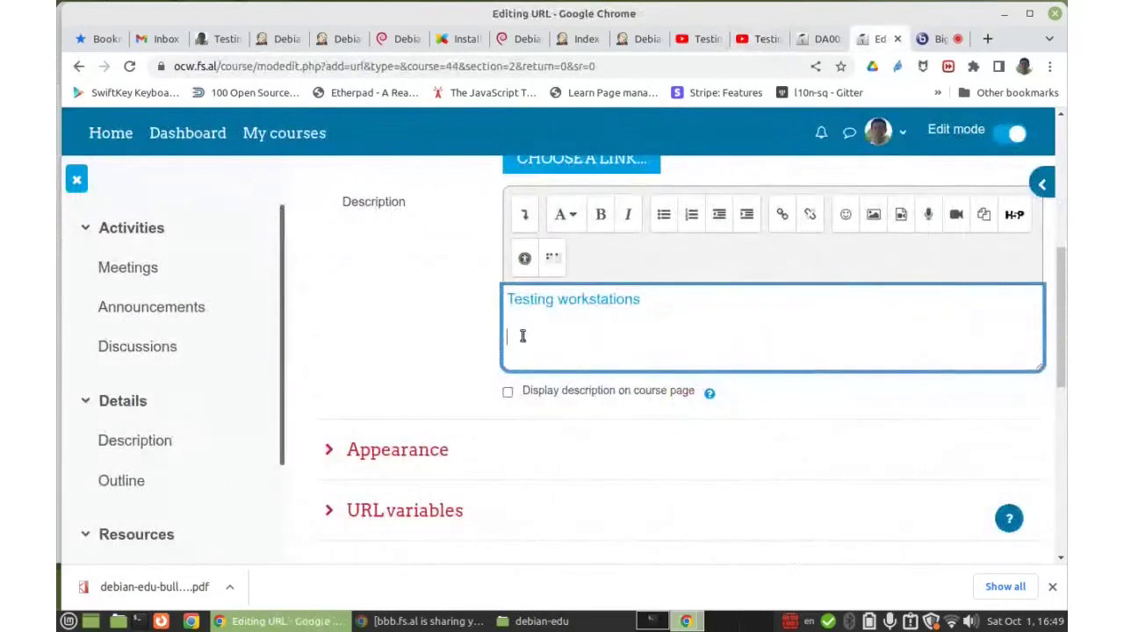
key(ctrl+v)
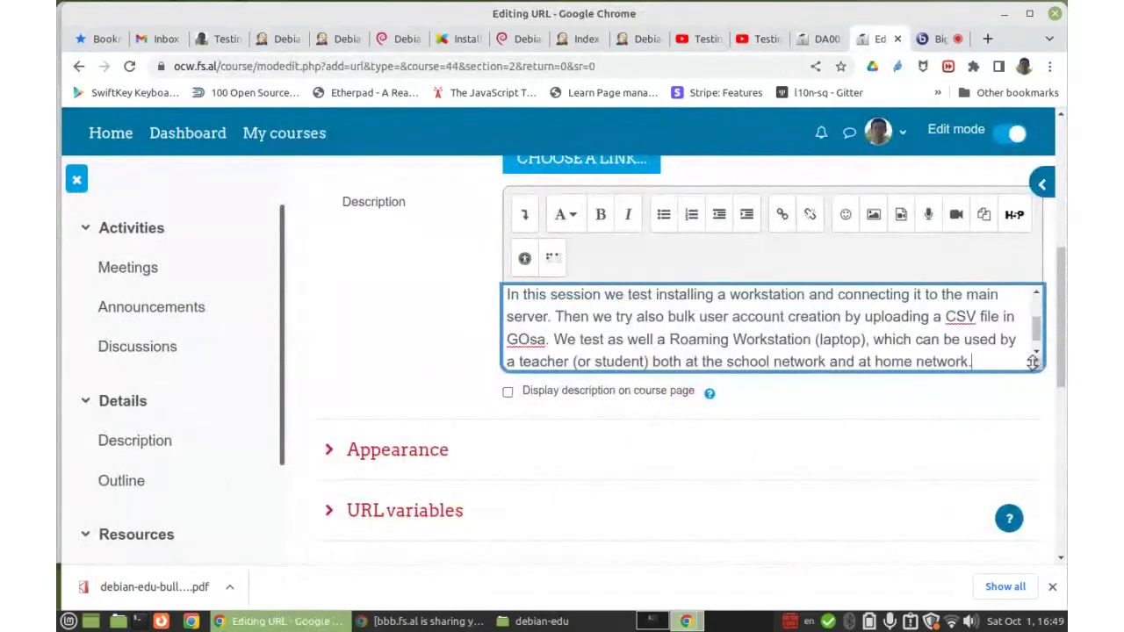
drag(1033, 362, 1035, 497)
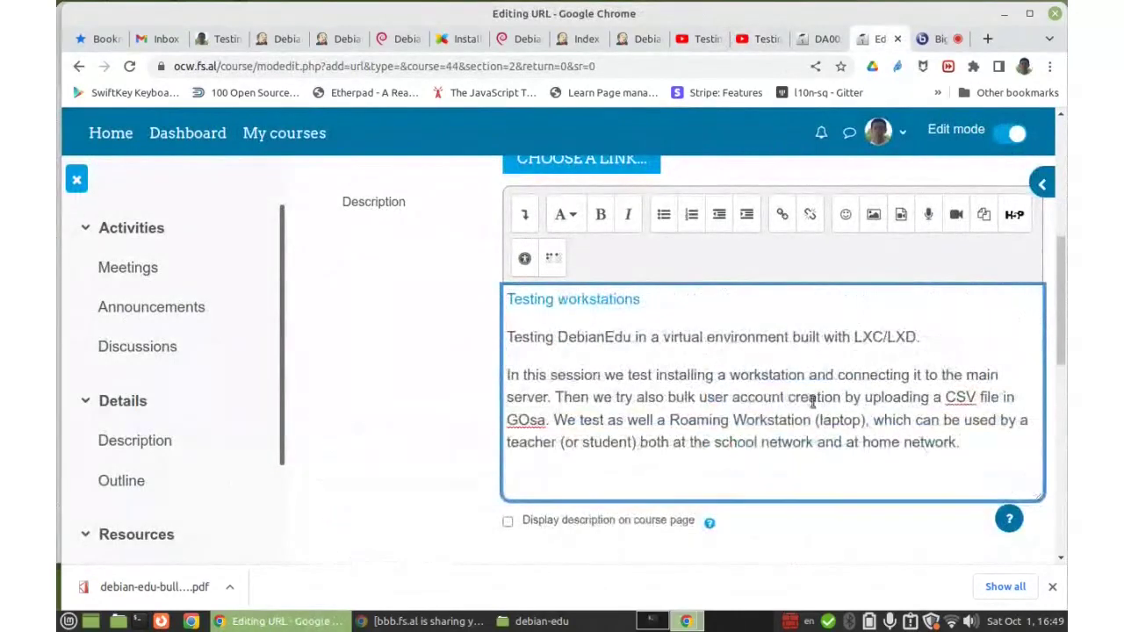
- Enable displaying the description on the course page, set the resource's display to New window, and save it, returning to the course
scroll(527, 362, down, 2)
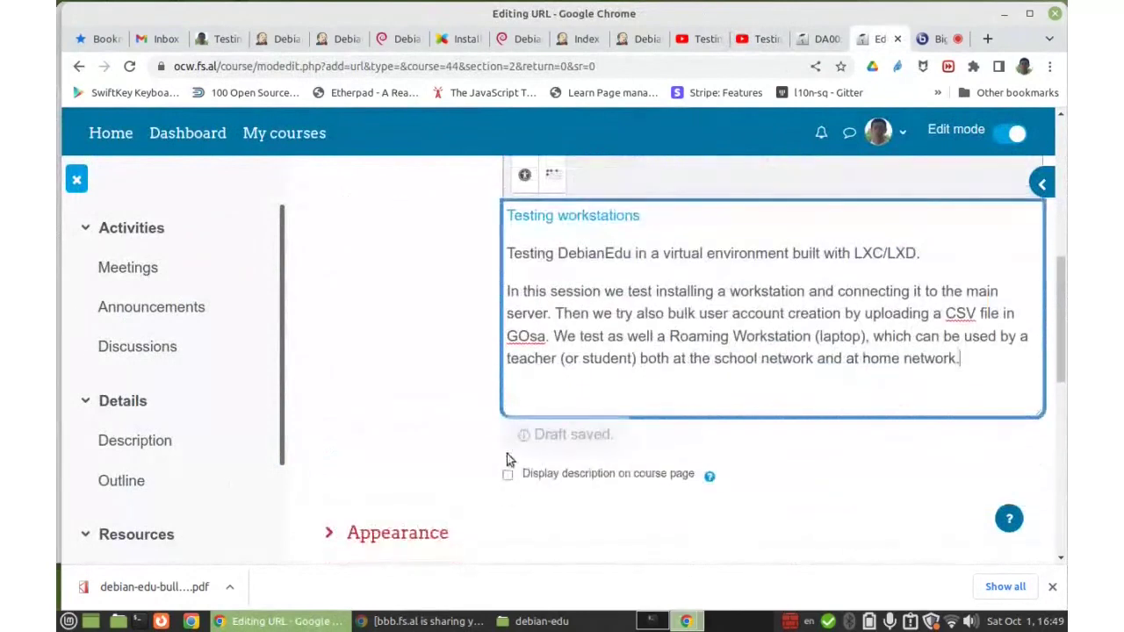
click(509, 476)
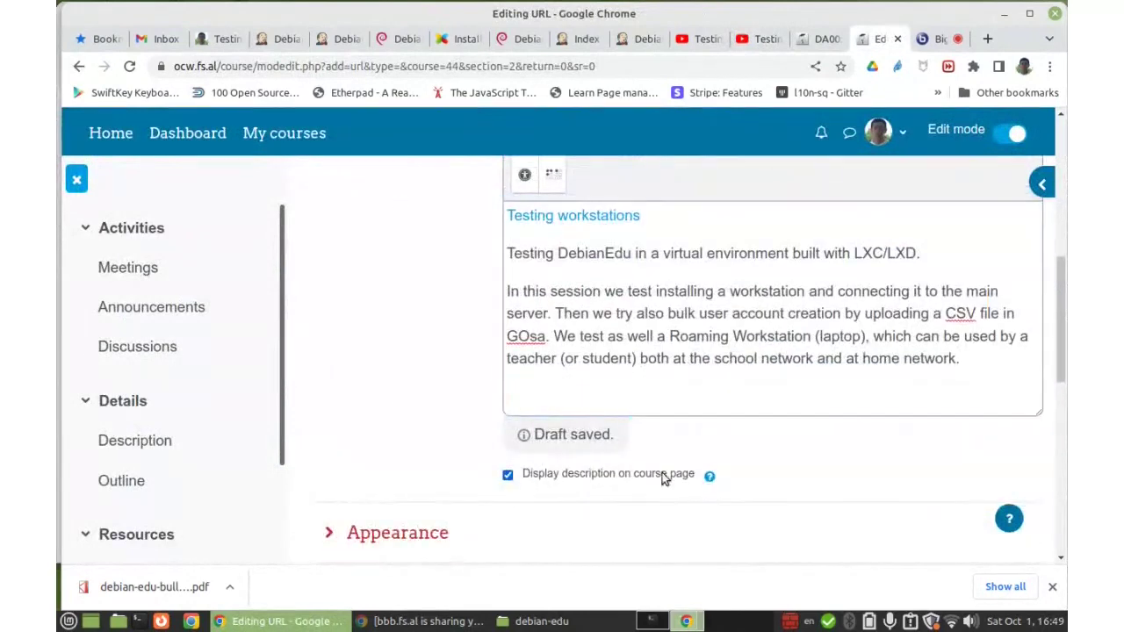
scroll(474, 428, down, 3)
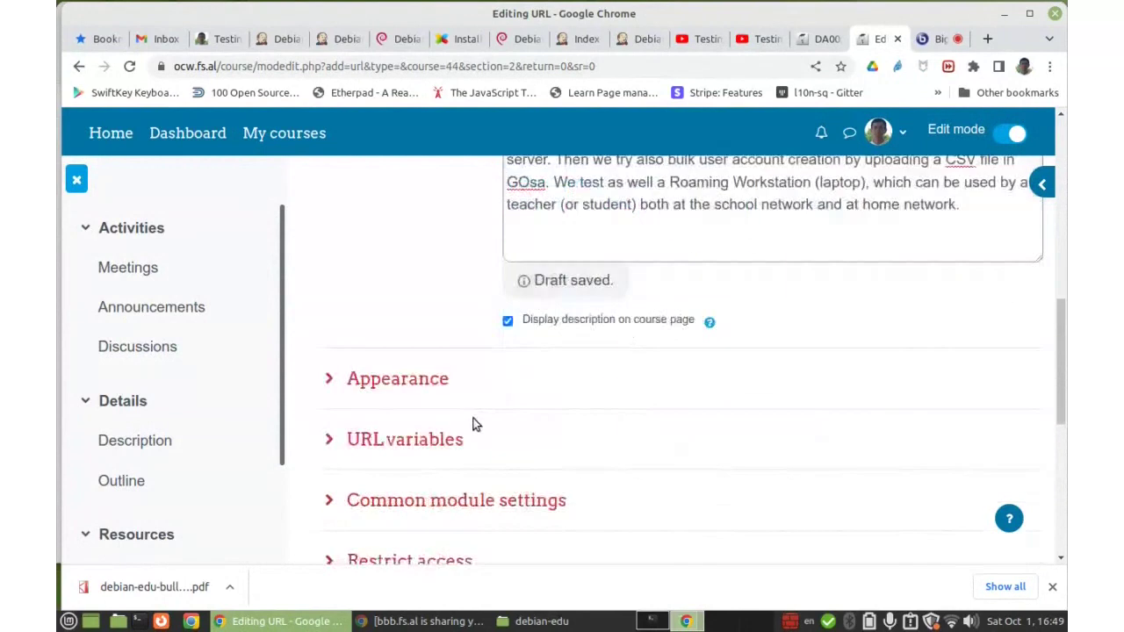
scroll(489, 401, down, 3)
scroll(489, 397, up, 2)
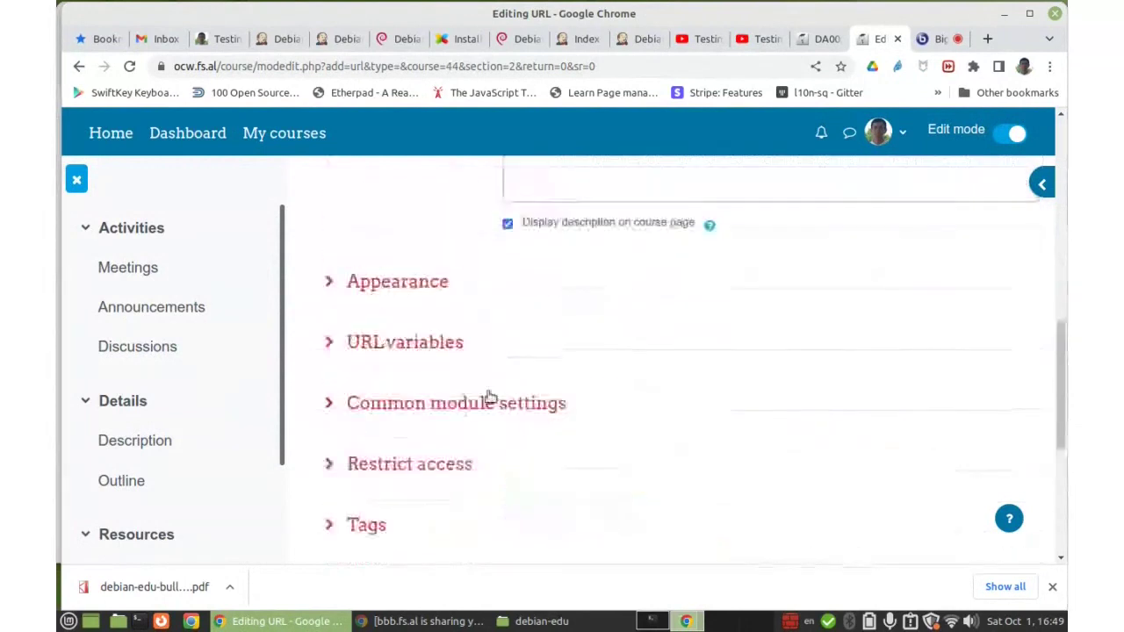
click(424, 283)
click(529, 331)
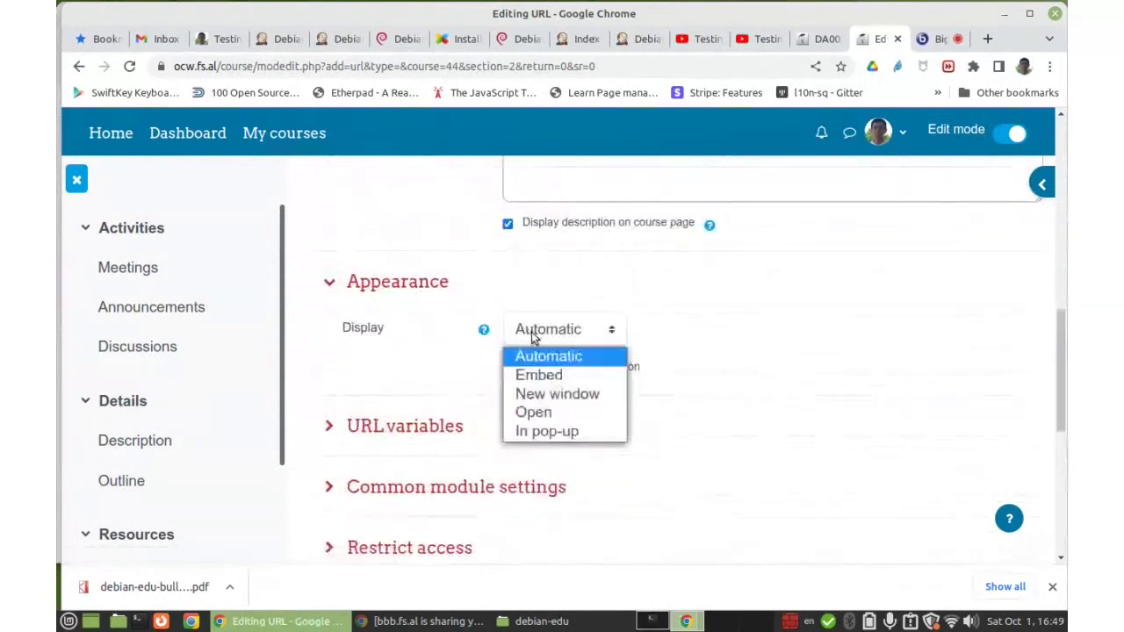
click(536, 394)
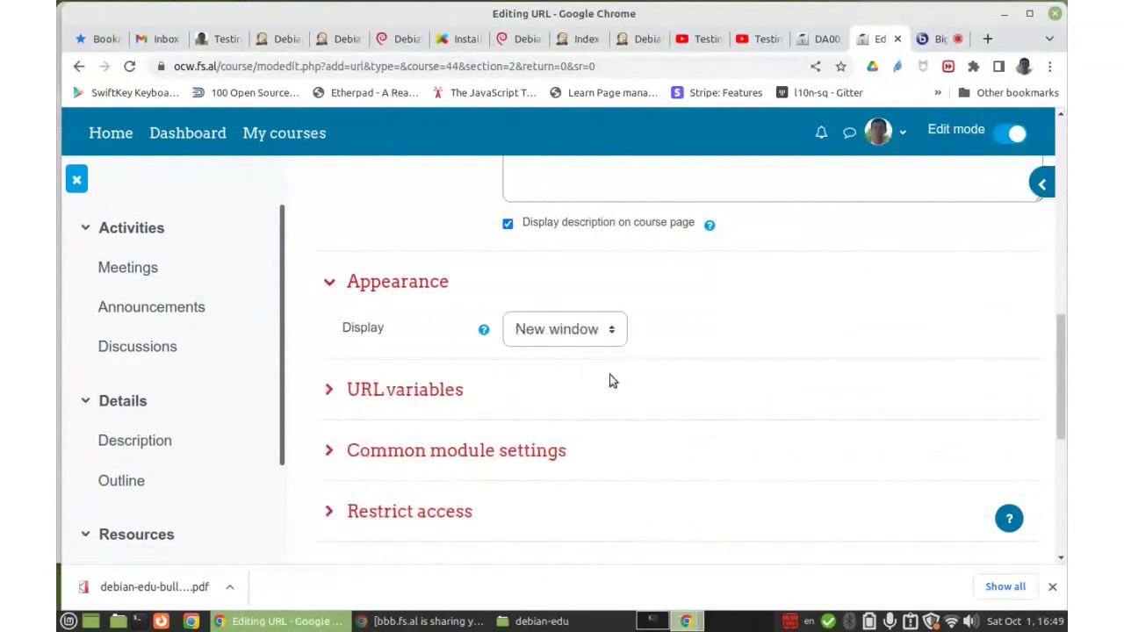
scroll(743, 403, down, 3)
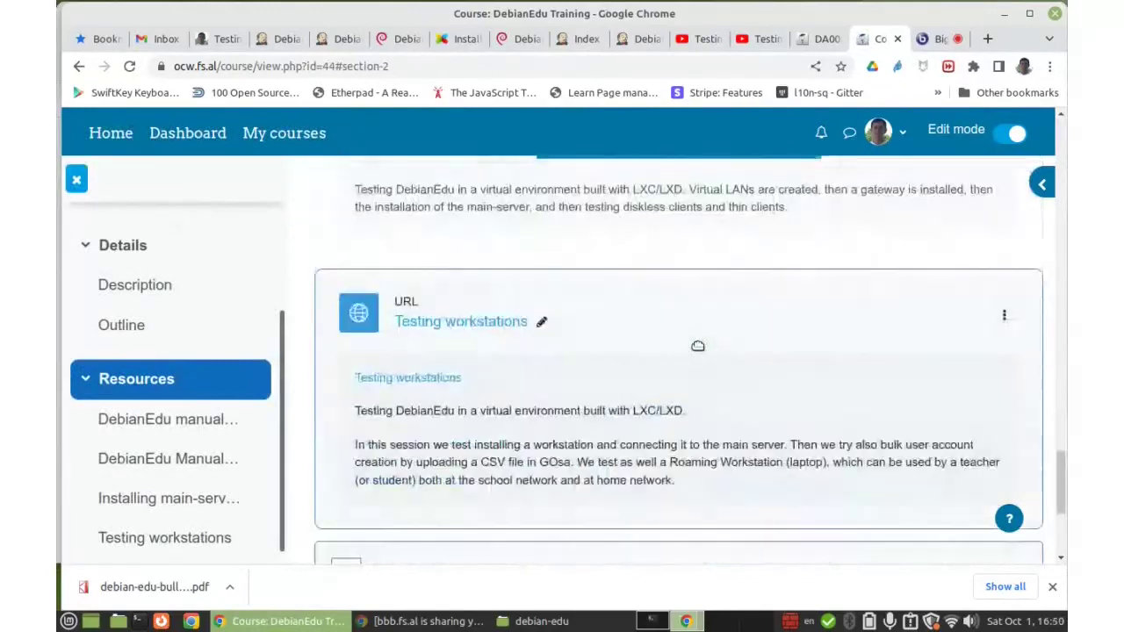
- Turn on the Multimedia plugins filter for the "Testing workstations" resource and save the filter settings
click(1003, 321)
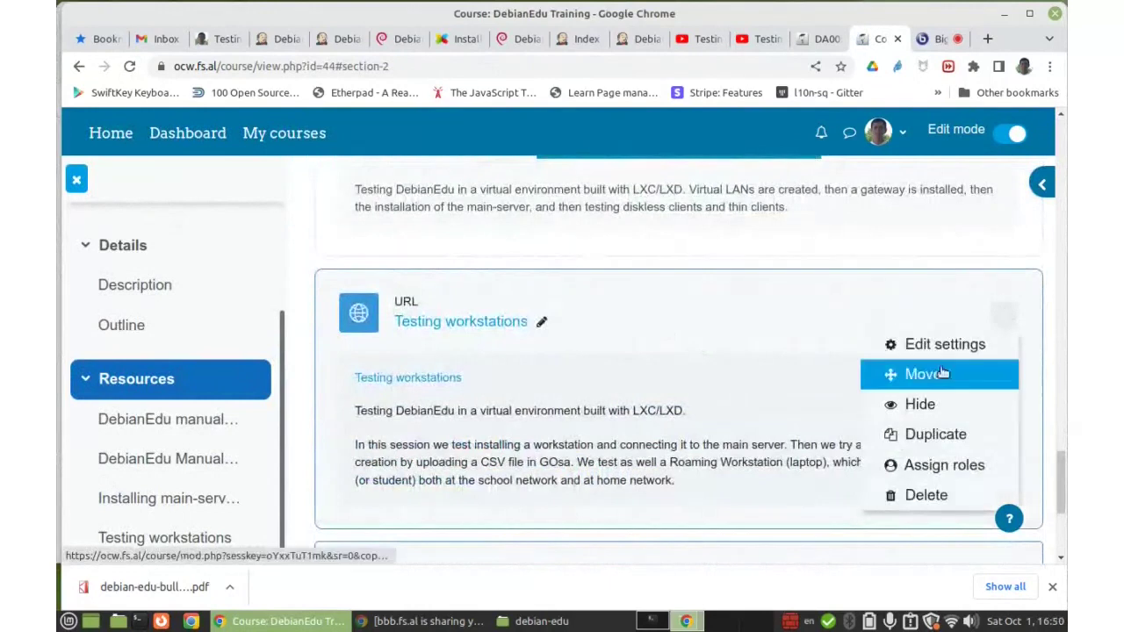
click(941, 348)
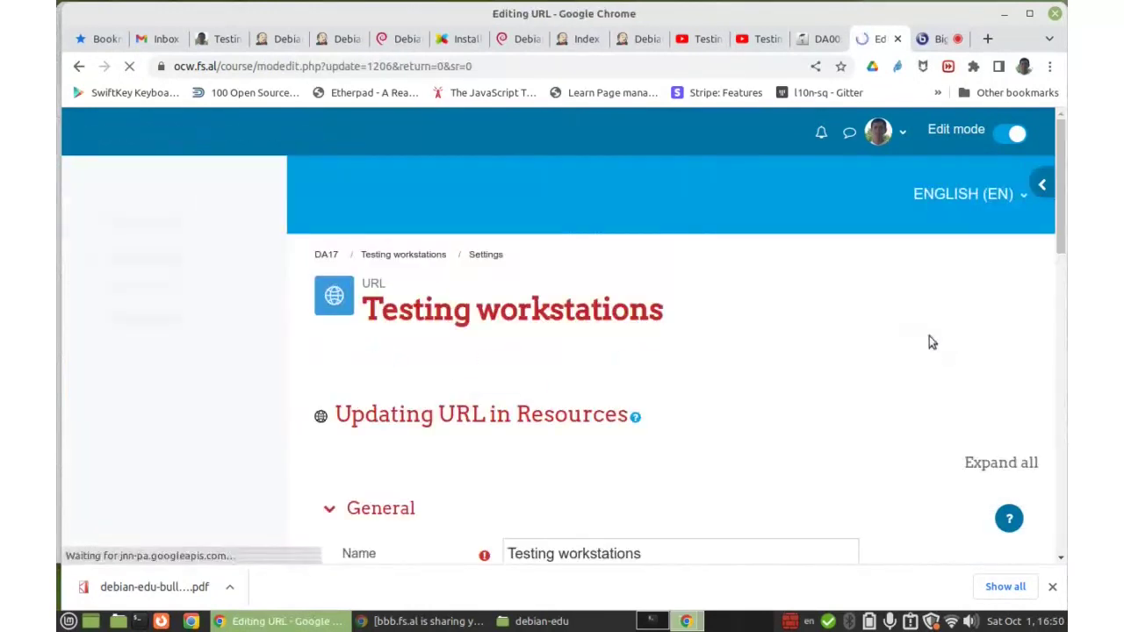
click(646, 363)
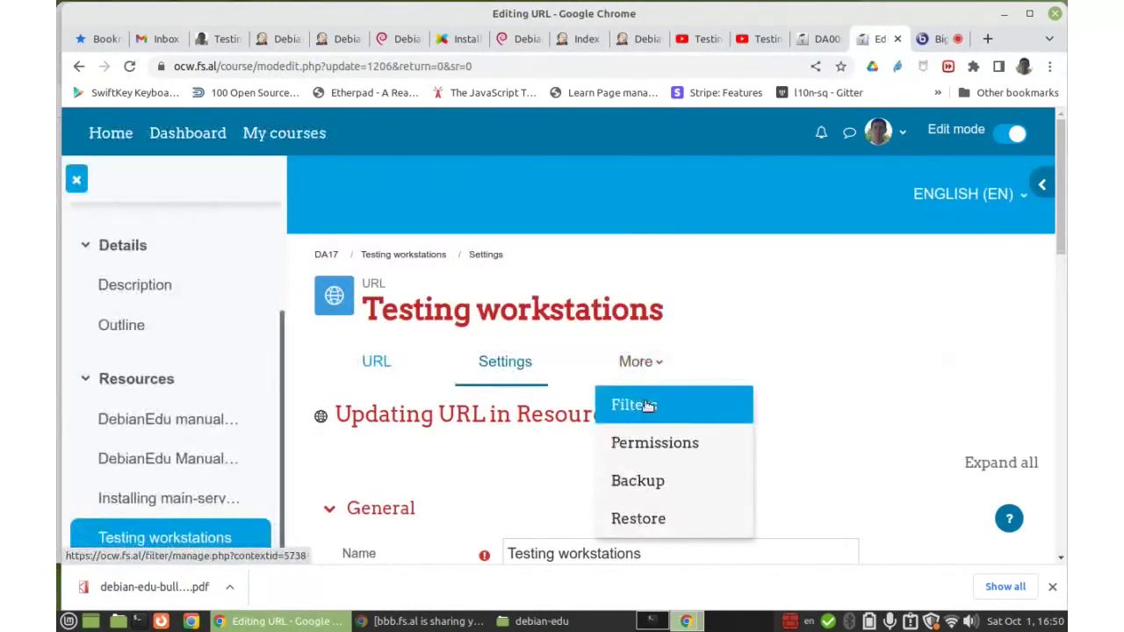
click(644, 401)
scroll(667, 319, down, 3)
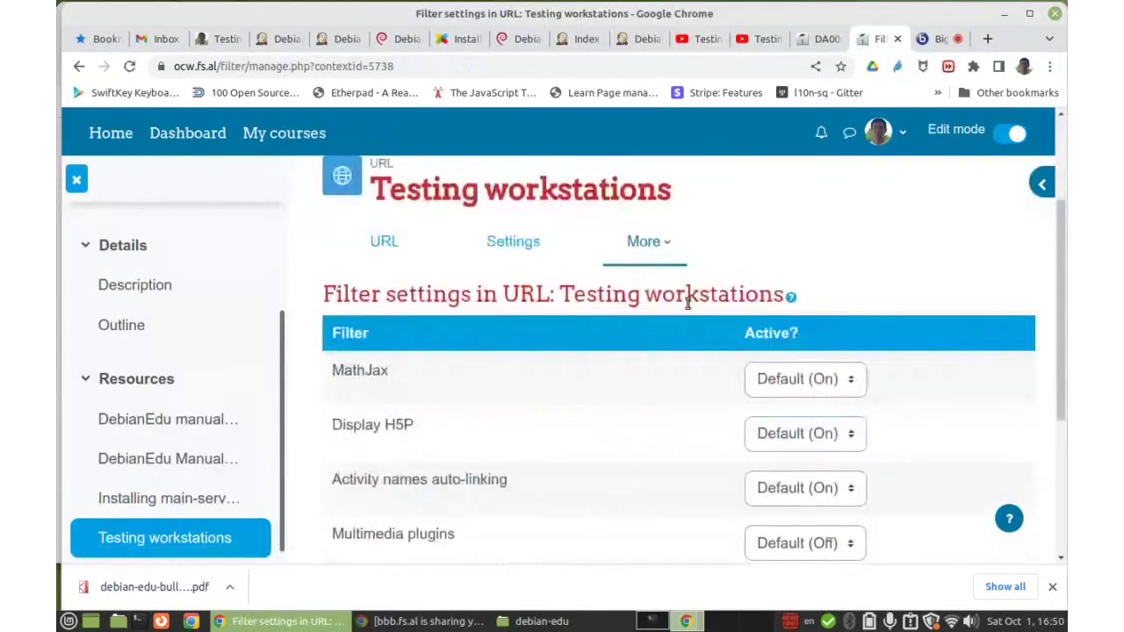
click(777, 416)
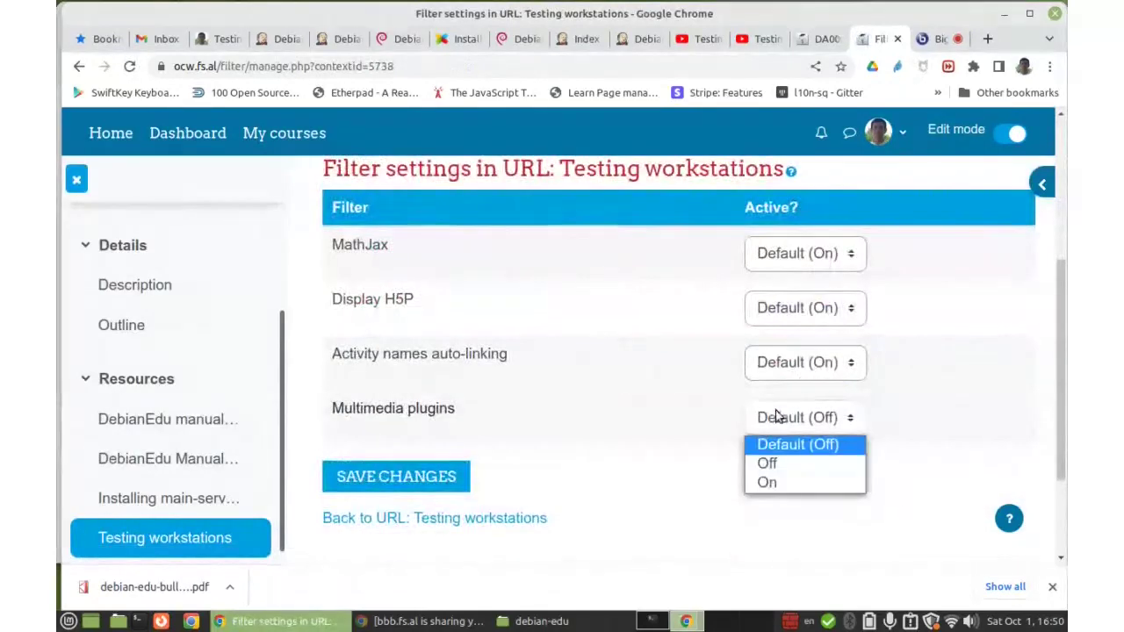
click(773, 484)
click(356, 481)
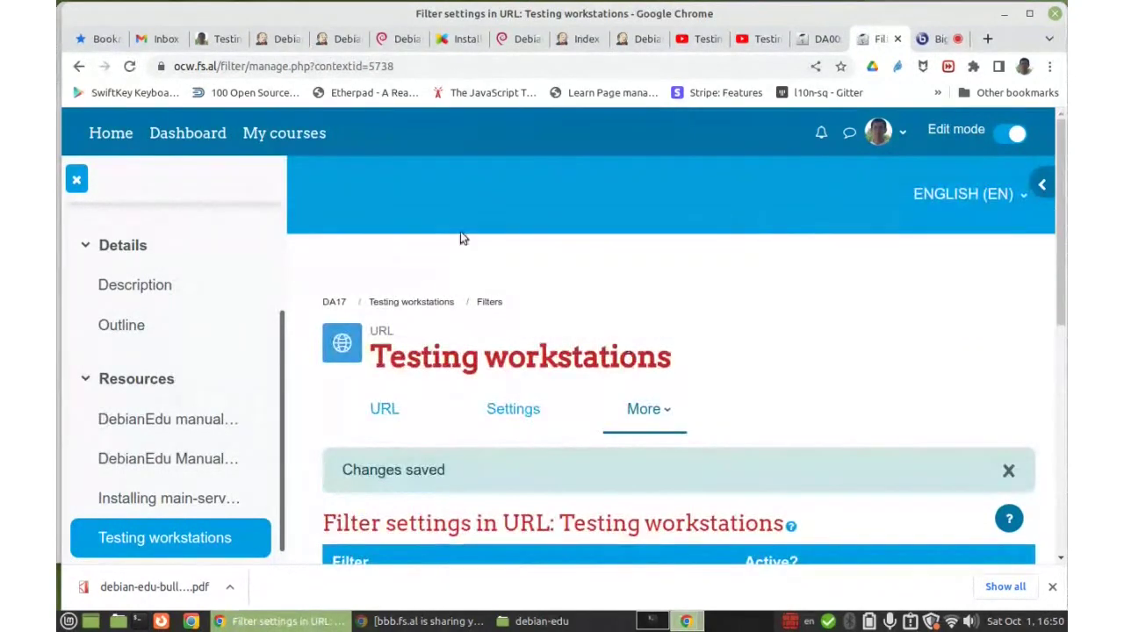
- Return to the DebianEdu Training course page and check the embedded video and description under "Testing workstations"
click(334, 301)
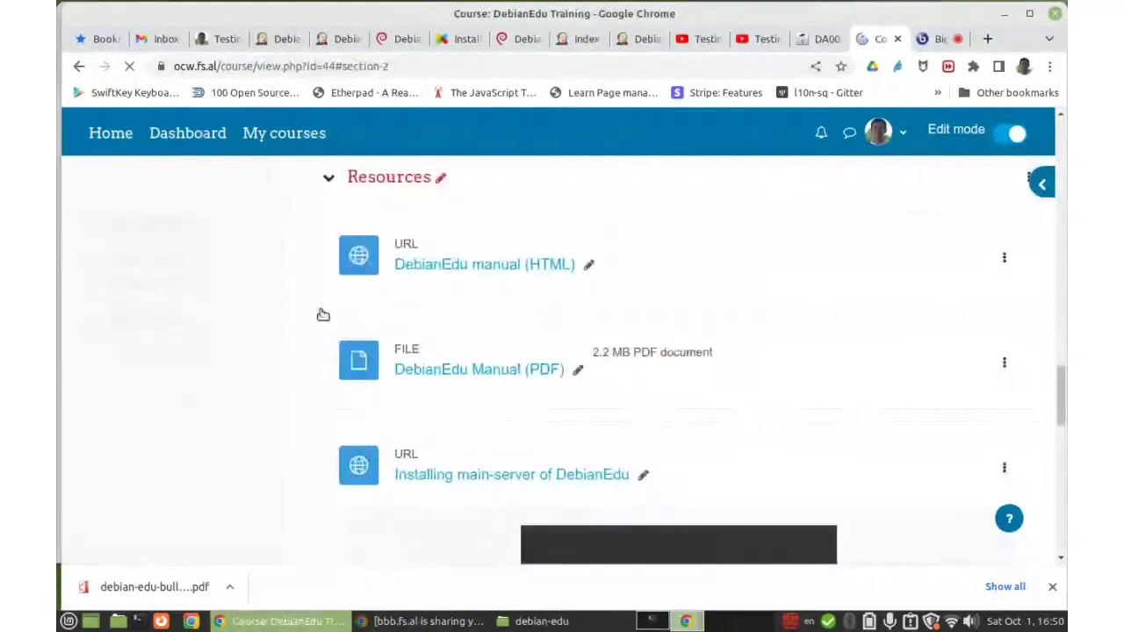
scroll(660, 281, down, 4)
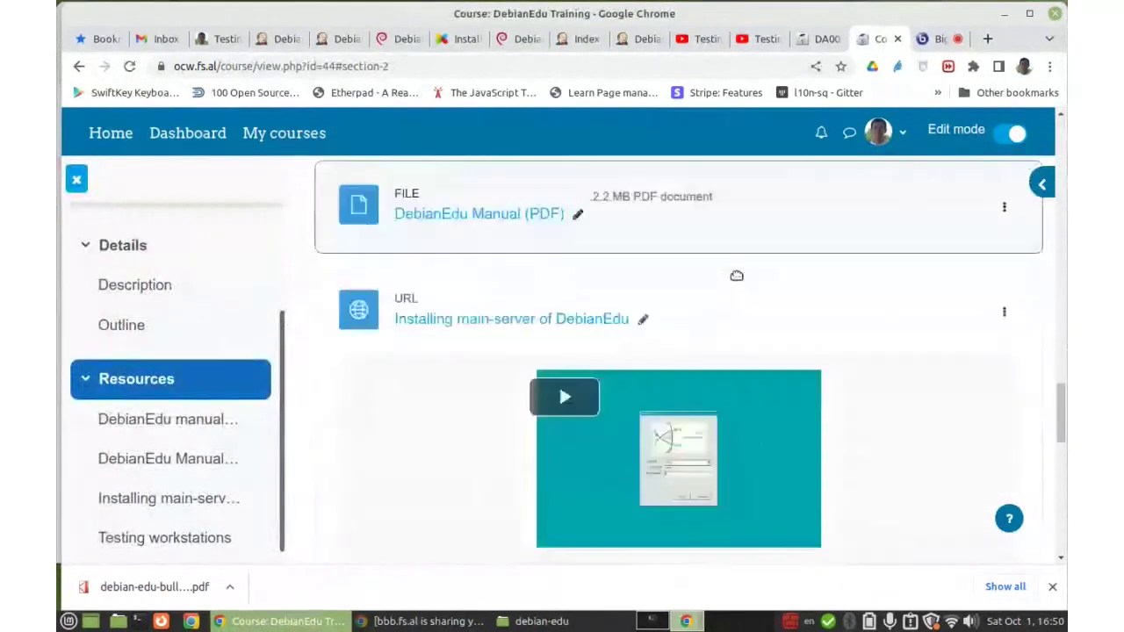
scroll(746, 272, down, 4)
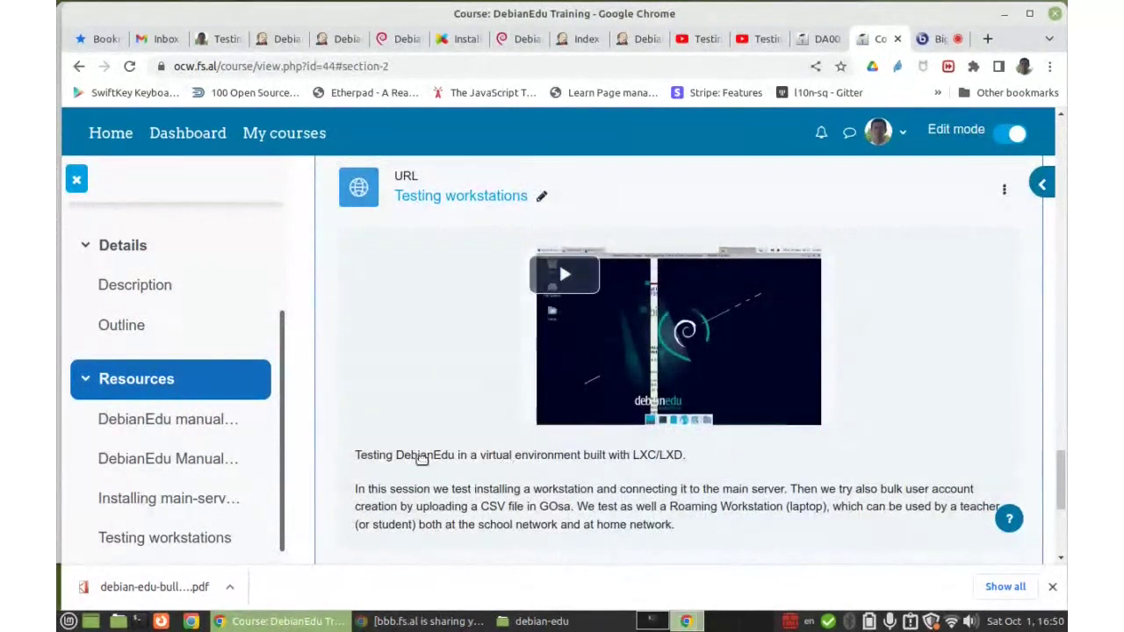
- Open peertube.debian.social in a new tab, find "Testing debian-edu with lxd" among the account's own videos, and copy its page address
click(987, 39)
text(pee)
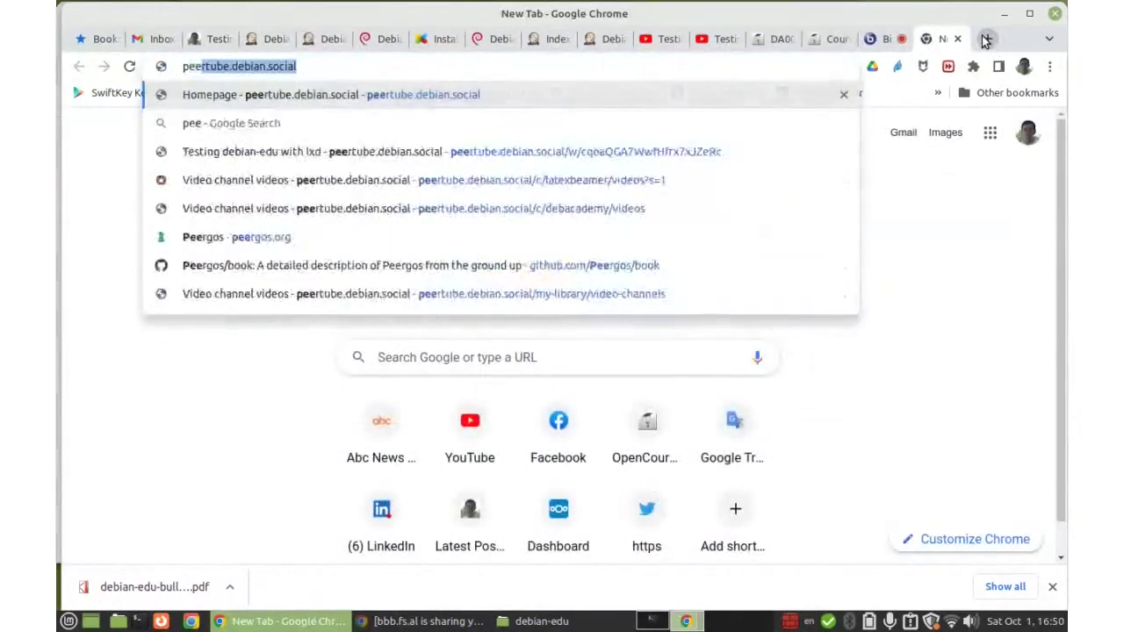
key(Return)
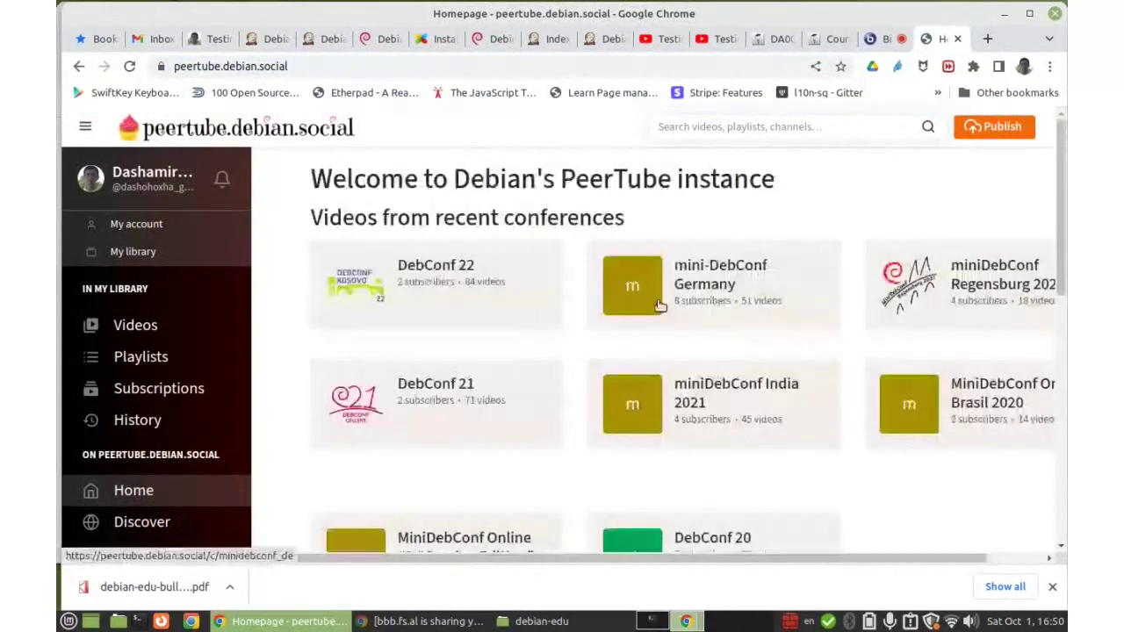
click(137, 325)
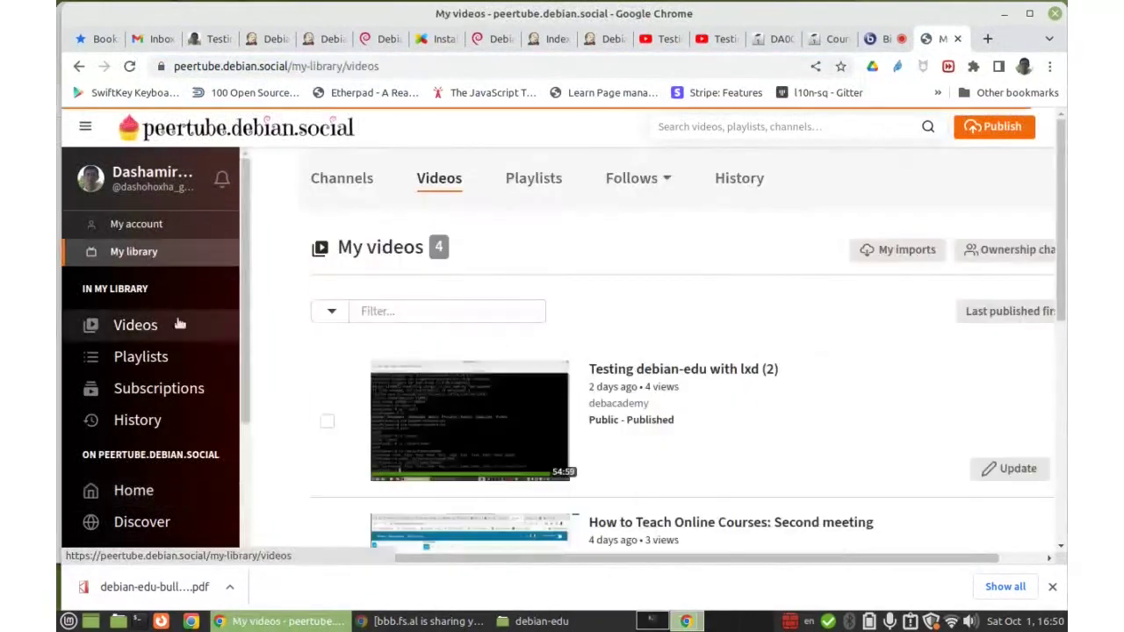
scroll(540, 331, down, 2)
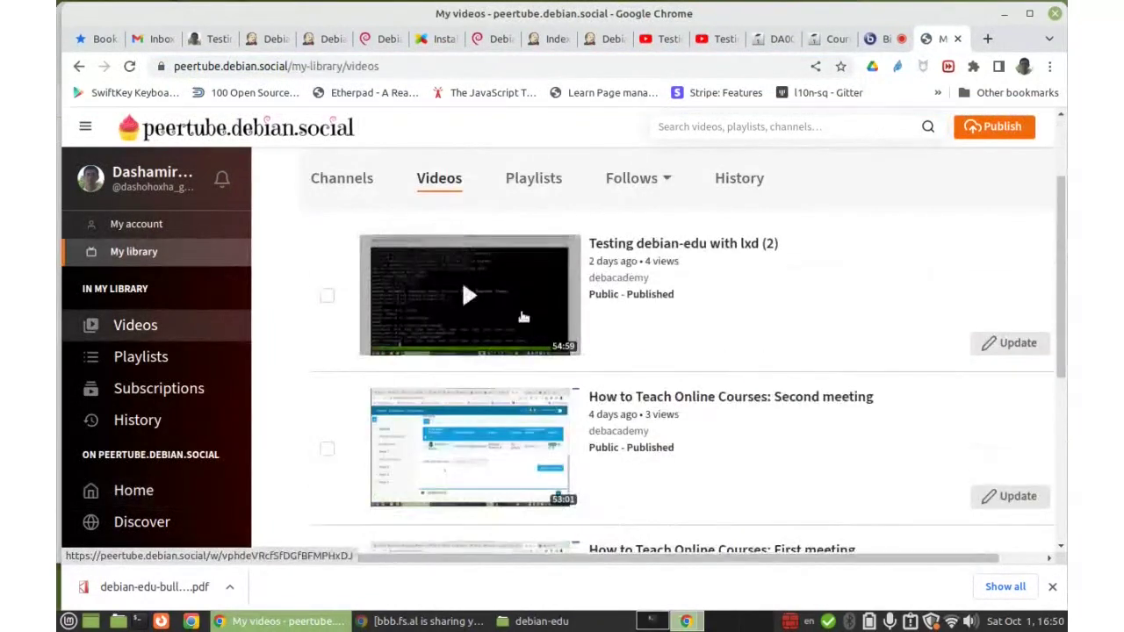
scroll(614, 338, down, 4)
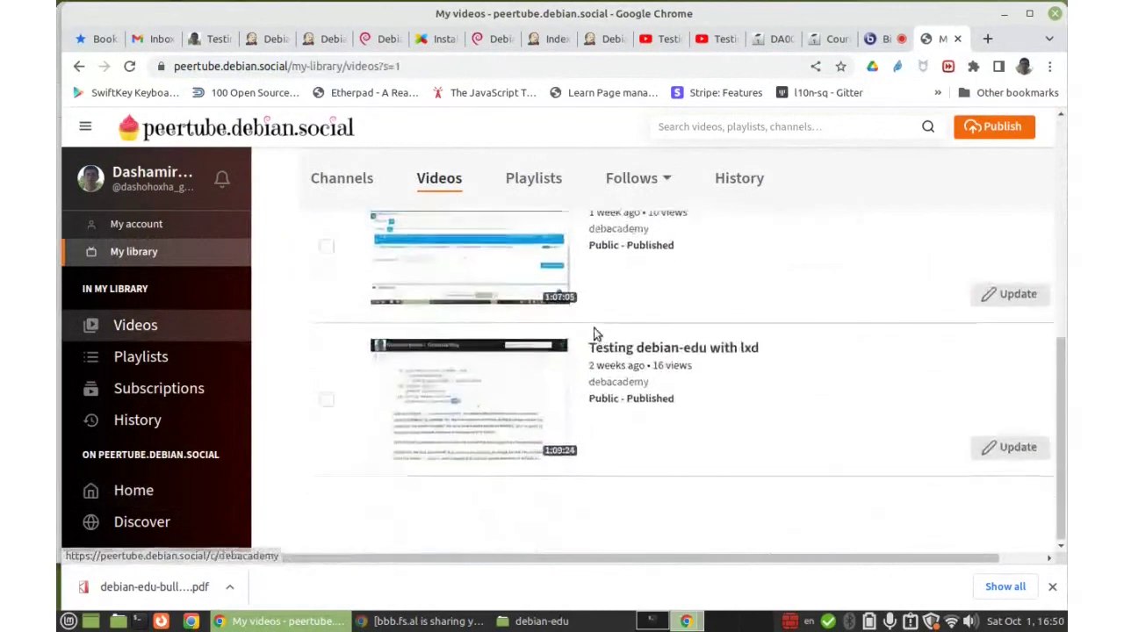
click(625, 351)
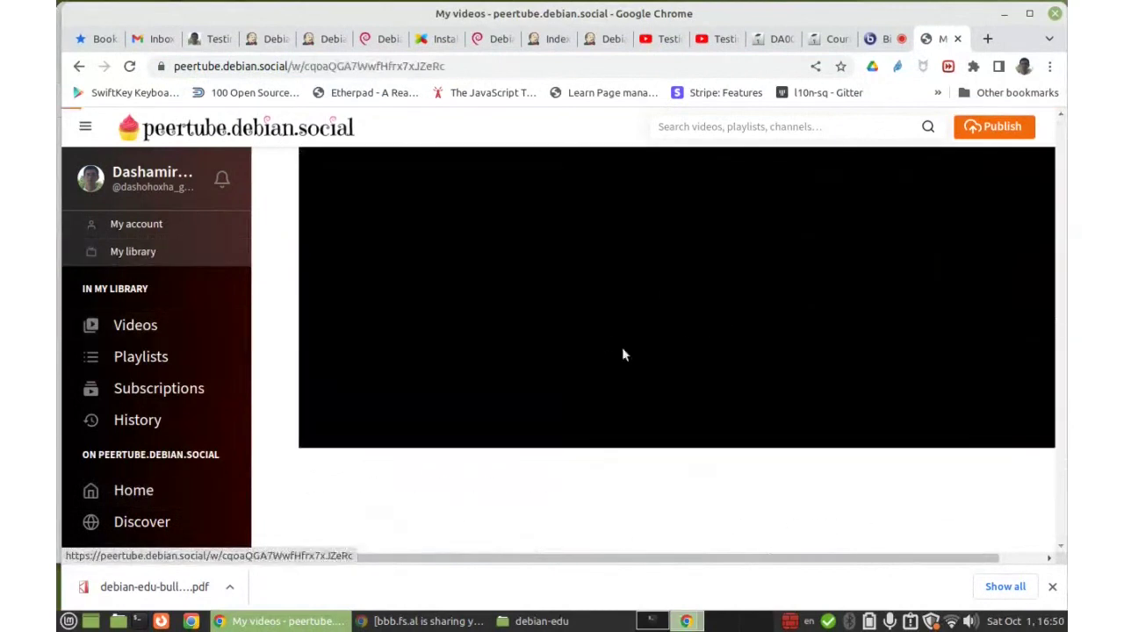
click(365, 67)
key(ctrl+c)
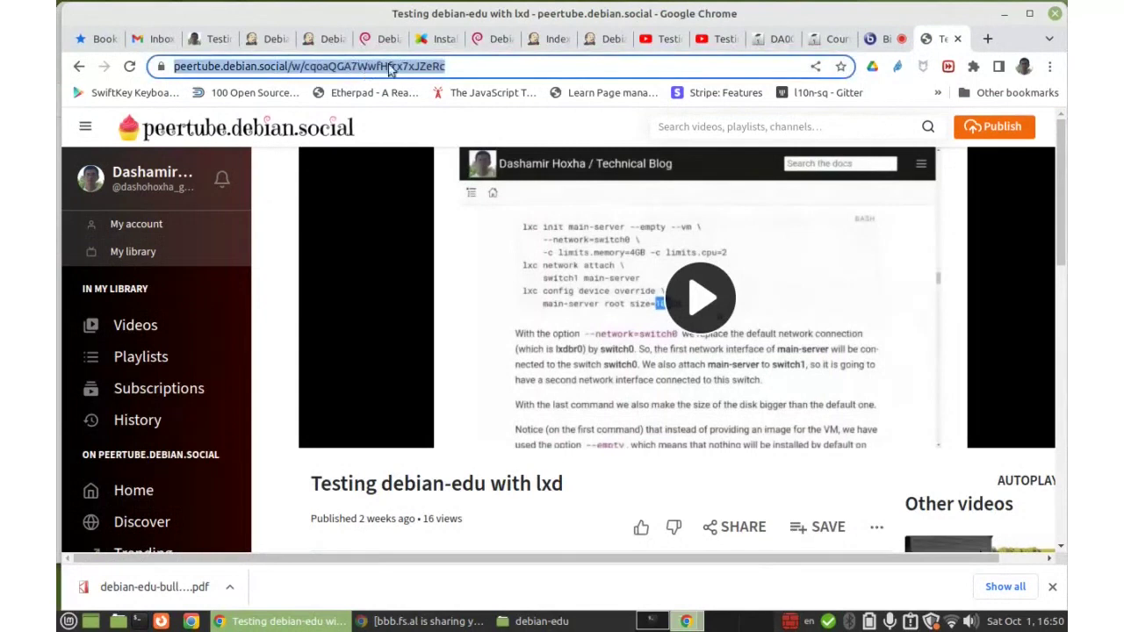
- Switch back to the DebianEdu Training course and start adding a URL resource to the Resources topic
click(826, 40)
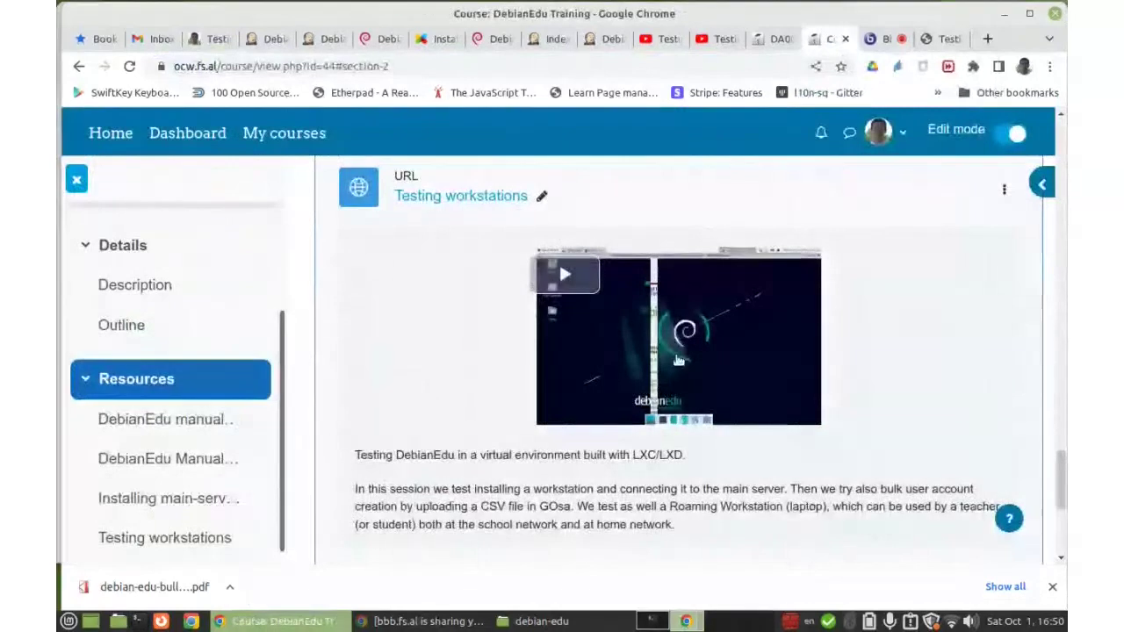
scroll(935, 256, down, 3)
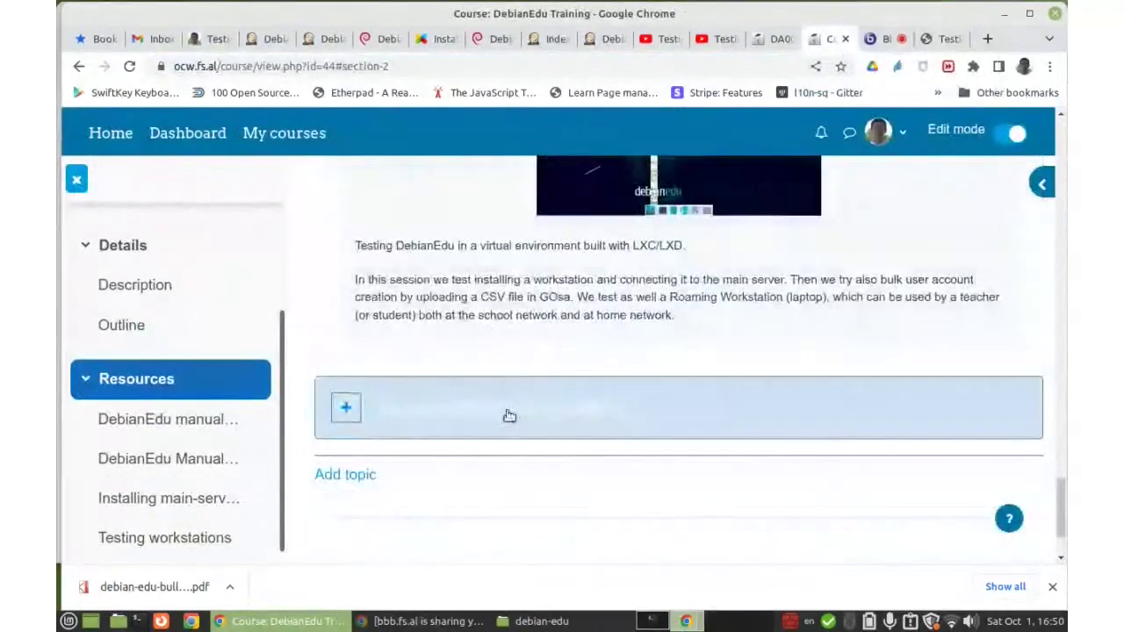
click(510, 409)
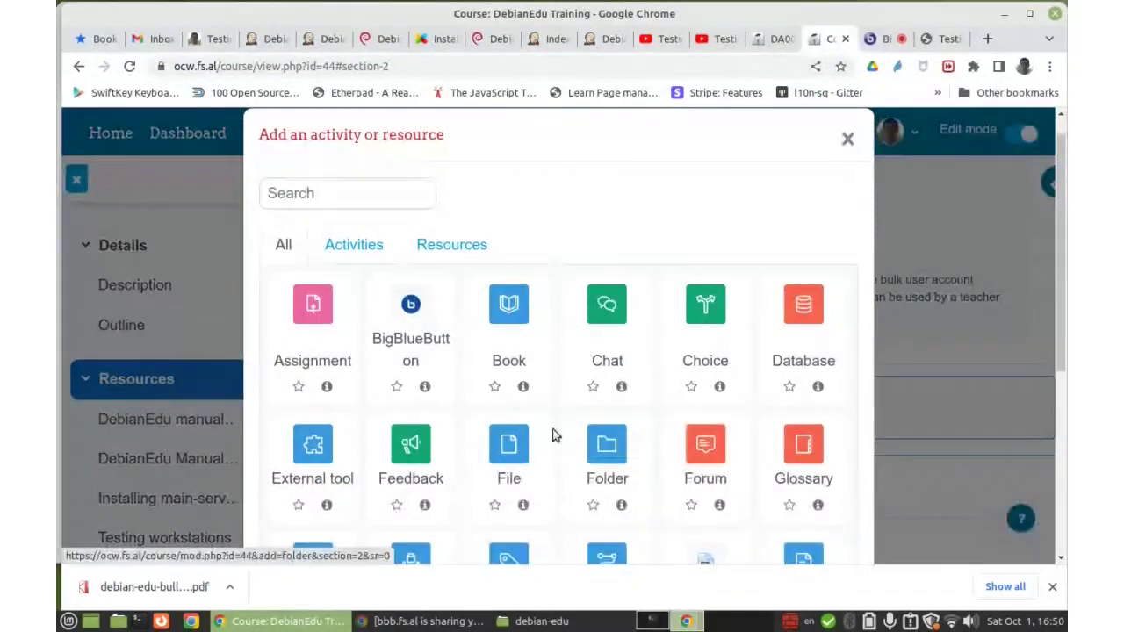
click(463, 246)
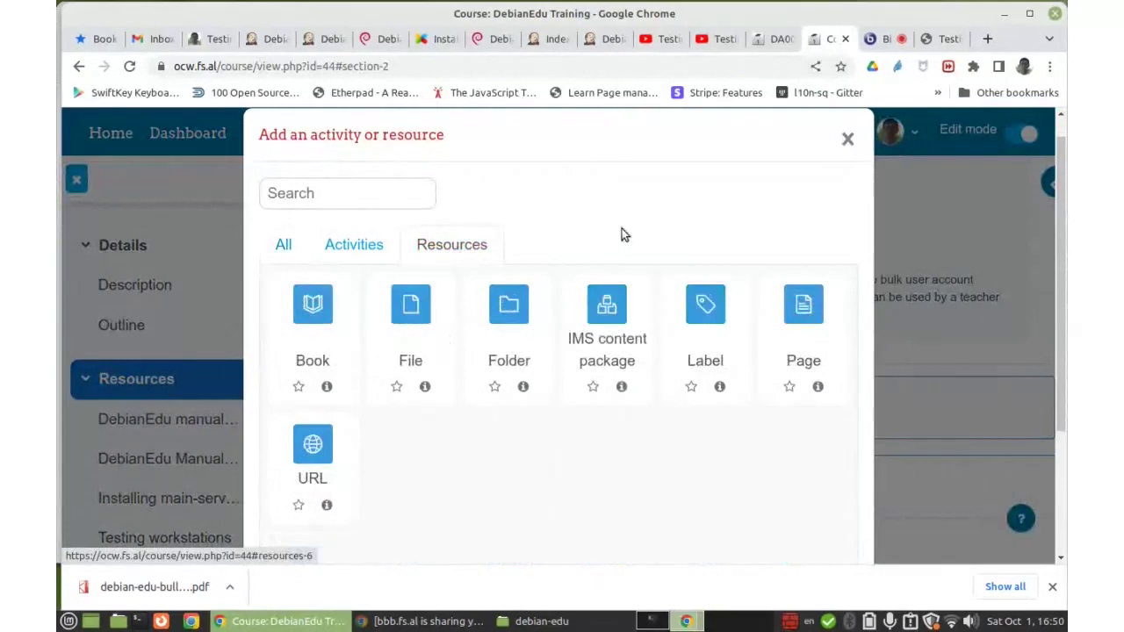
click(313, 448)
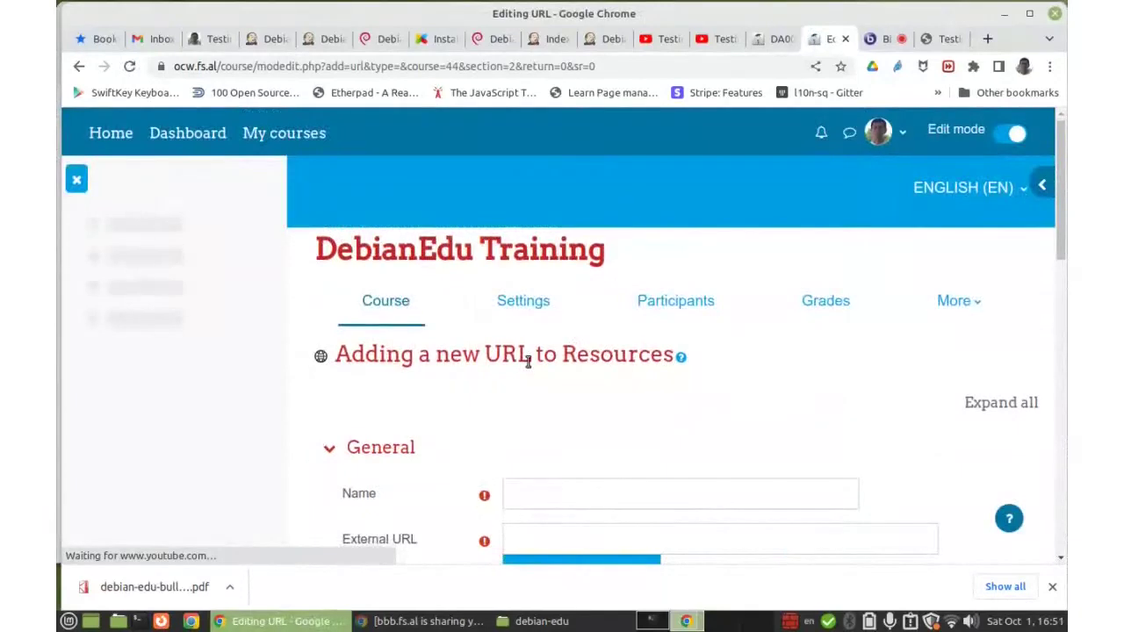
- Name the resource "Install the main-server of DebianEdu" and set its external URL to the copied PeerTube video address
scroll(527, 363, down, 3)
click(555, 330)
text(Ins)
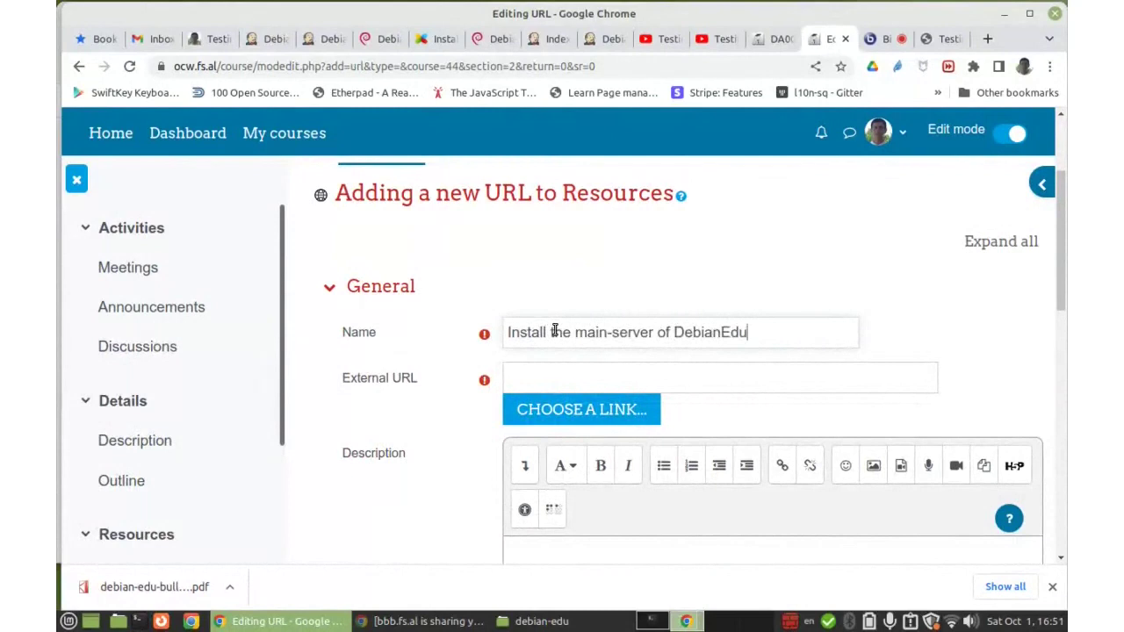
key(ctrl+v)
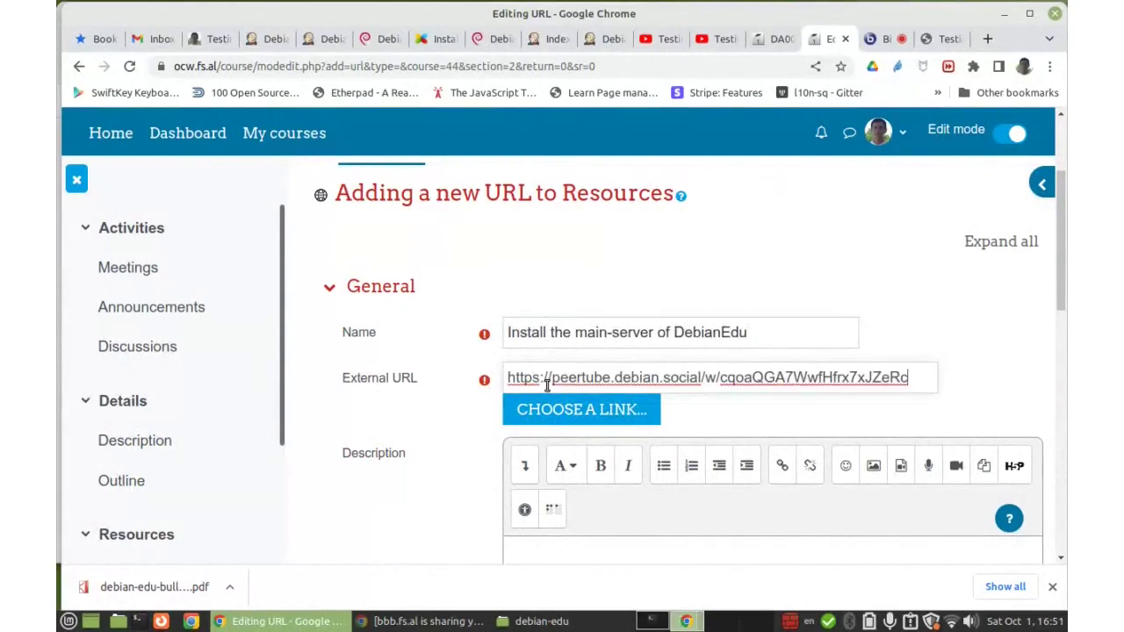
- Insert a media link to the copied PeerTube address in the description, named "Install the main-server of DebianEdu"
click(900, 468)
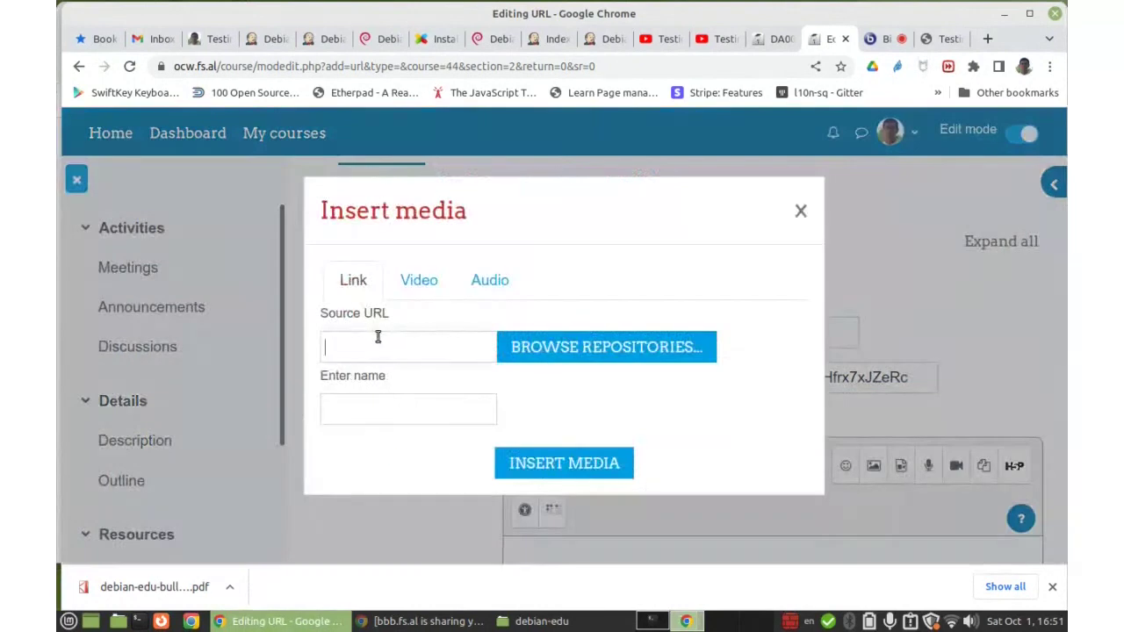
key(ctrl+v)
click(373, 416)
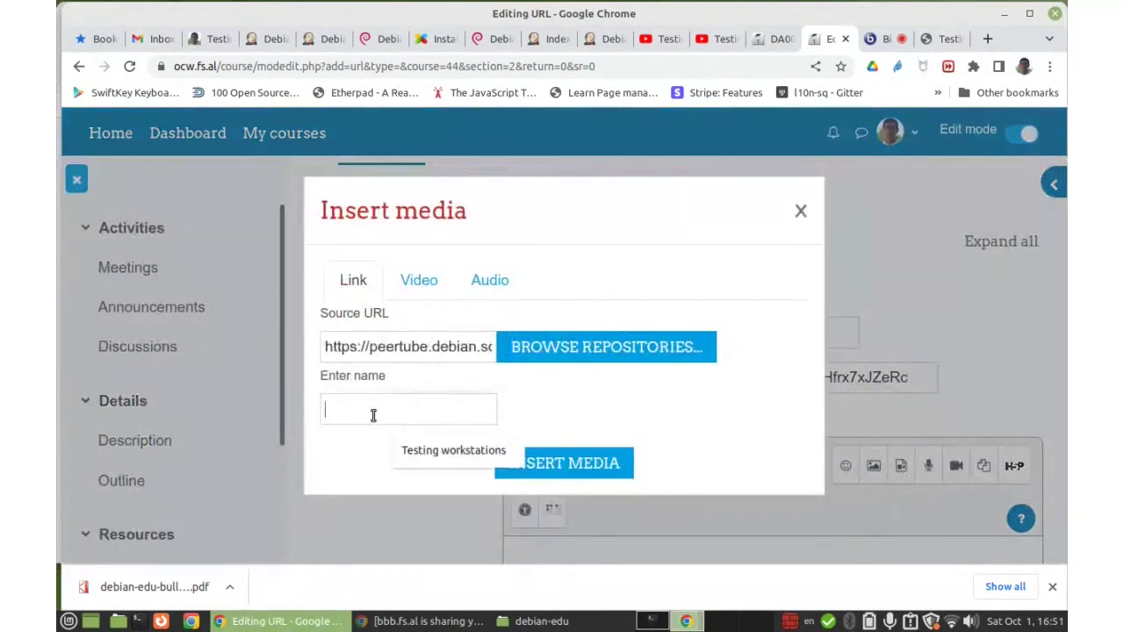
text(Insta)
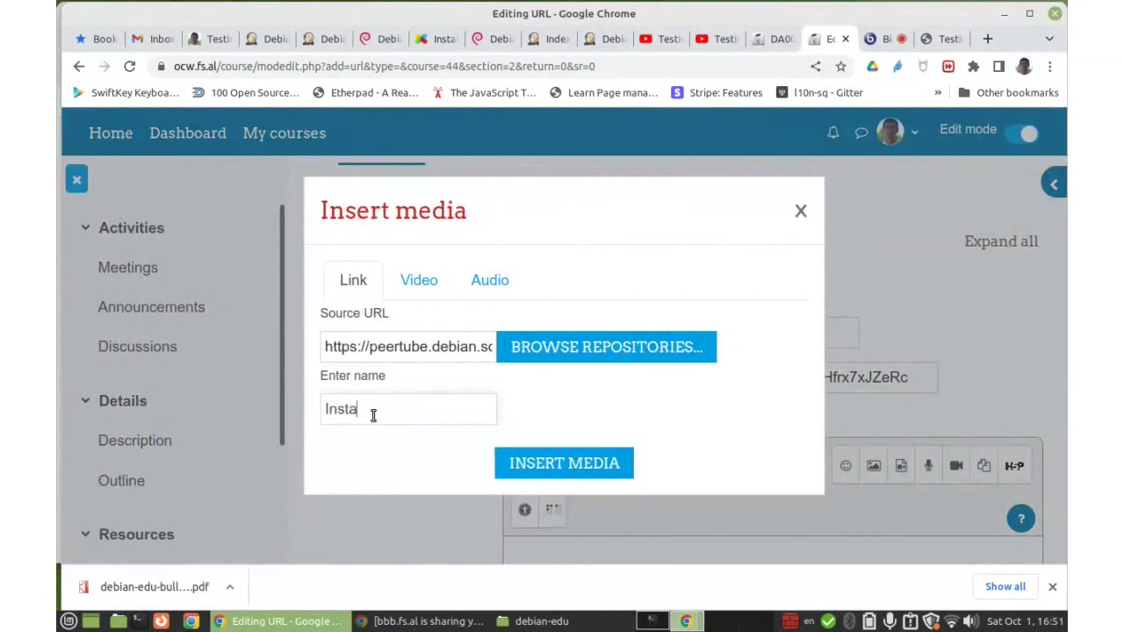
text(ll the main-serve)
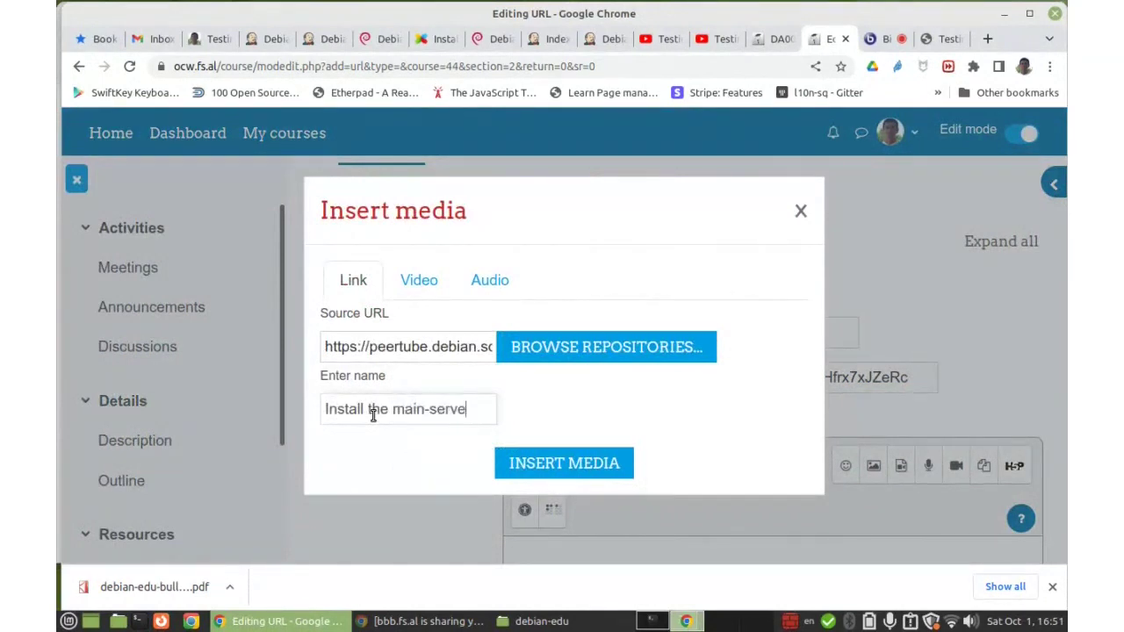
text(r of De)
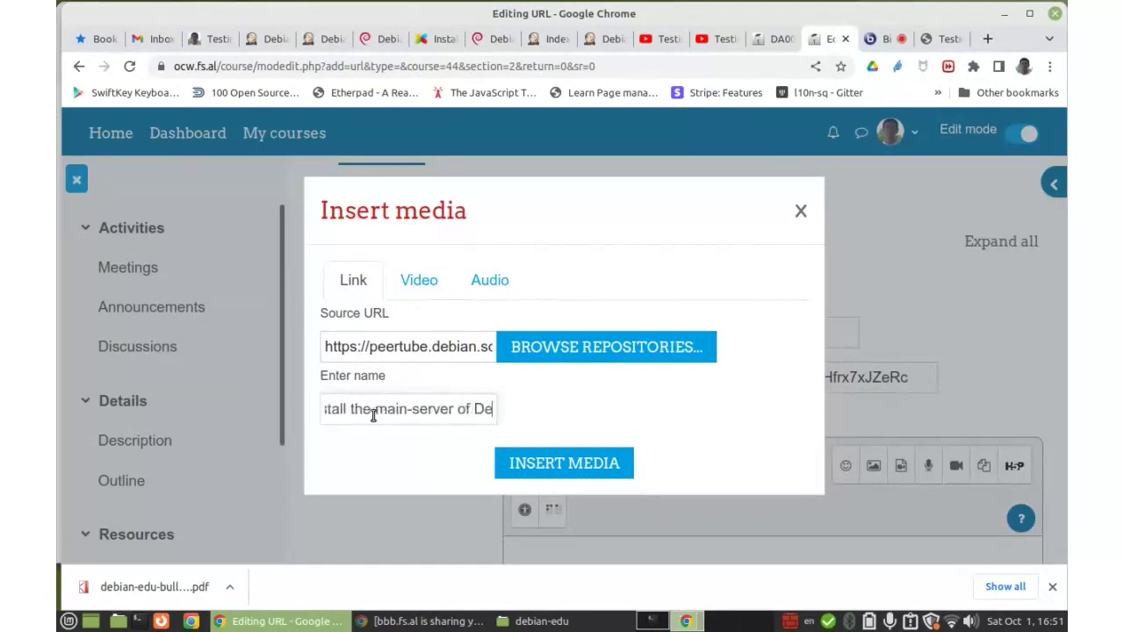
text(bianEdu)
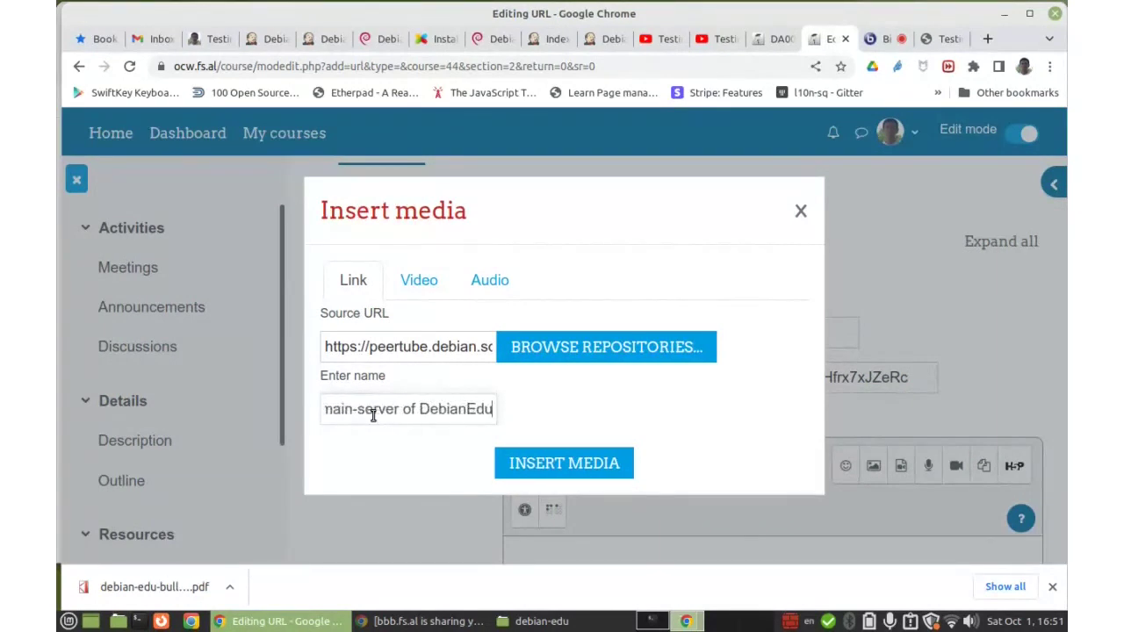
click(536, 462)
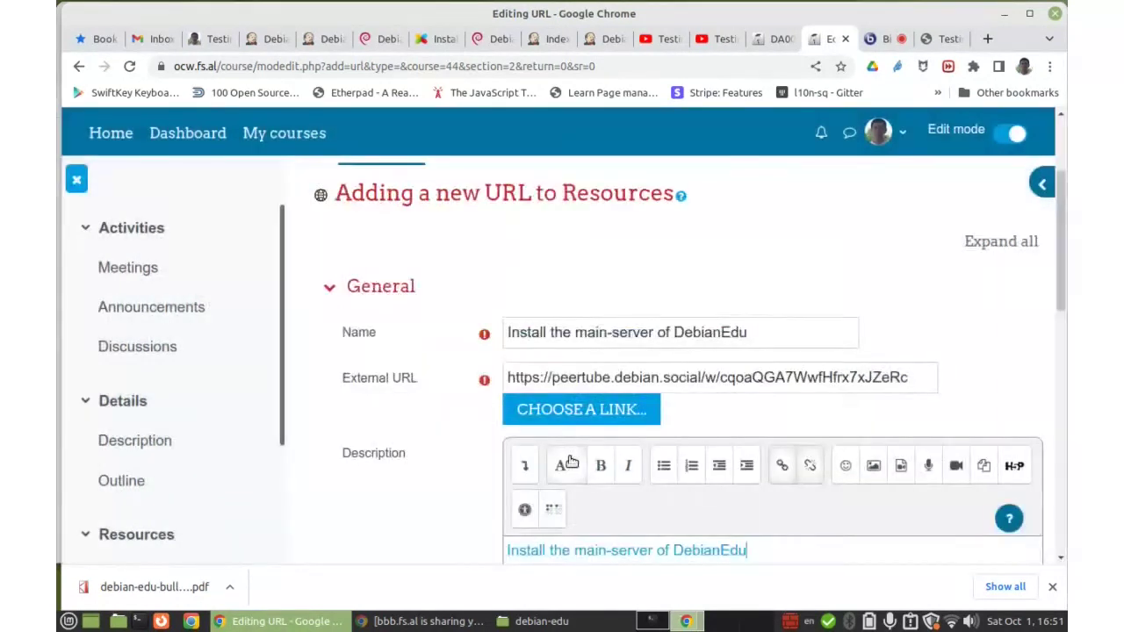
- Enlarge the description box and paste the PeerTube video's description text on a new line below the media link
scroll(792, 384, down, 2)
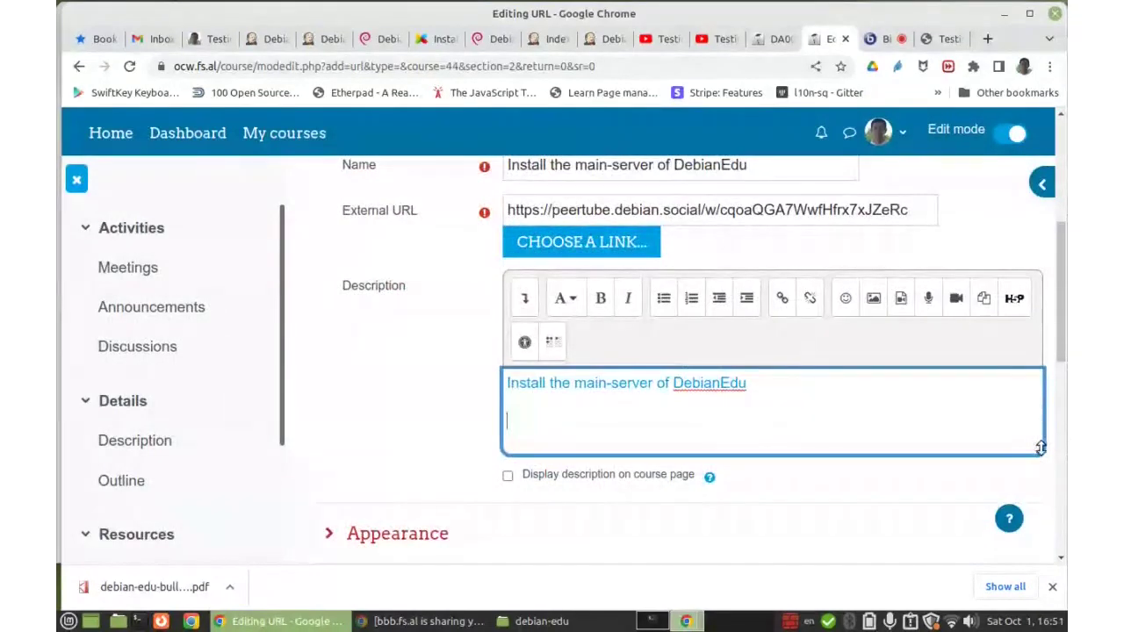
drag(1040, 447, 1040, 555)
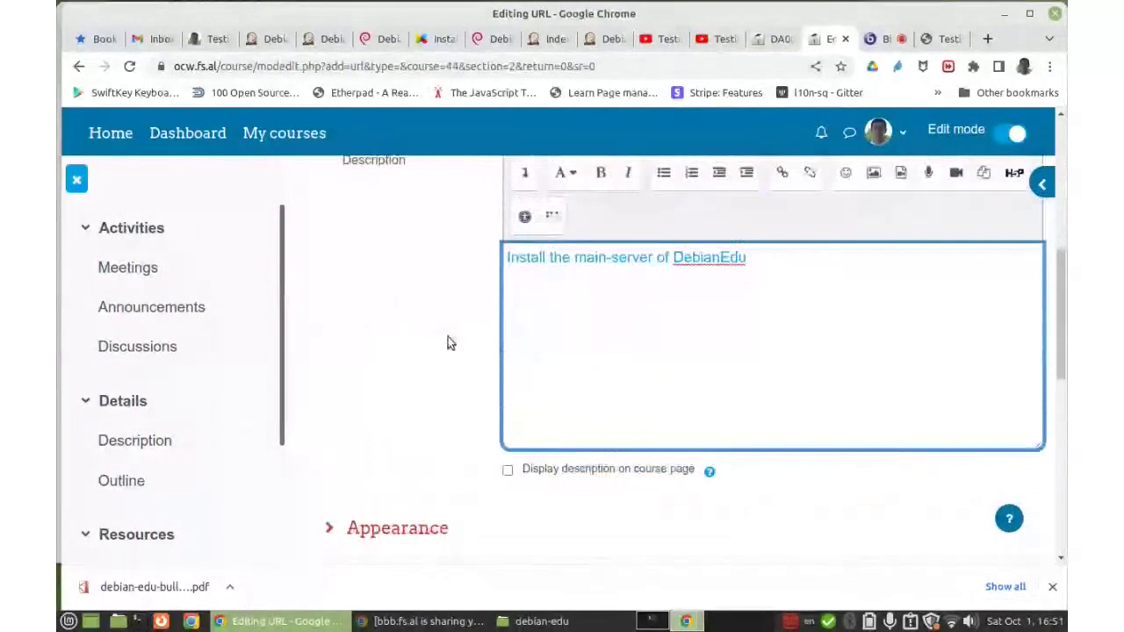
click(935, 39)
scroll(326, 342, down, 3)
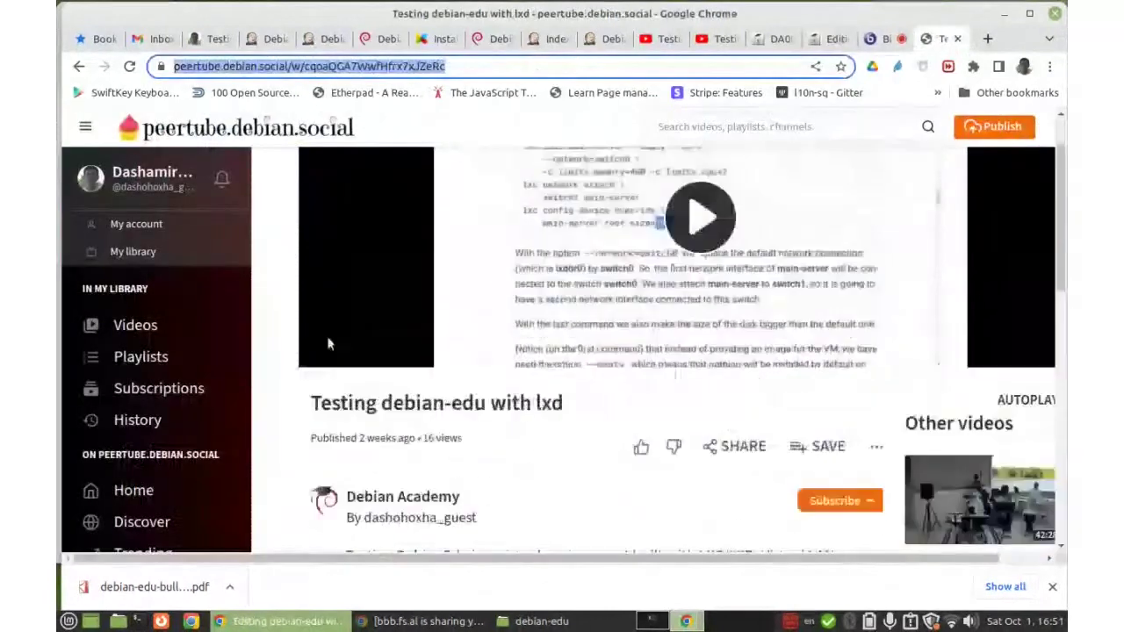
drag(647, 395, 337, 345)
key(ctrl+c)
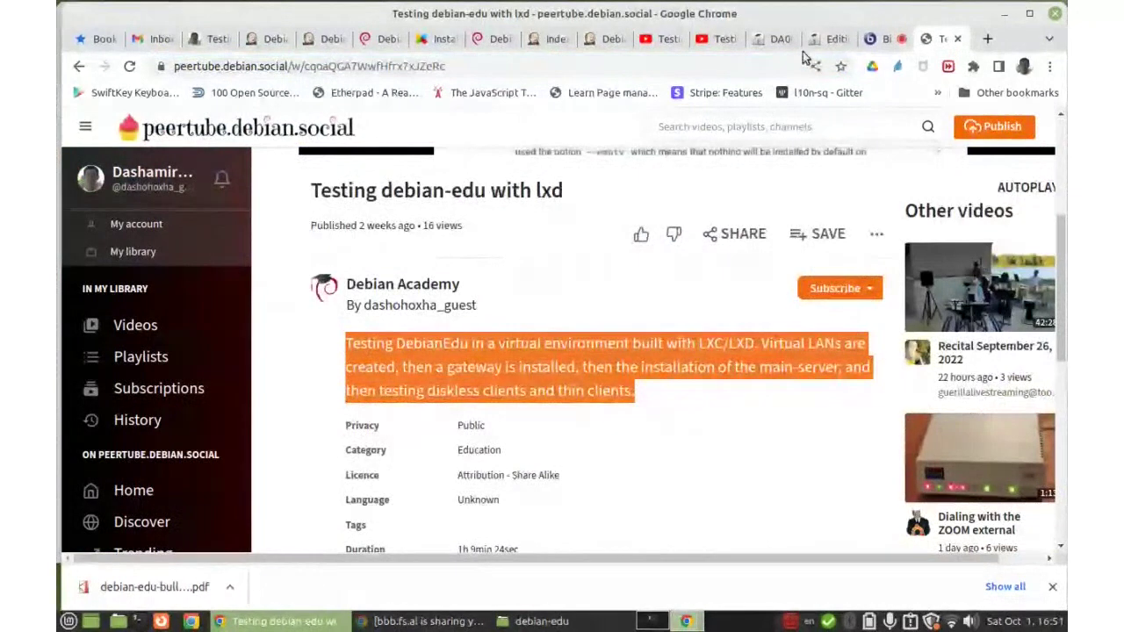
click(837, 41)
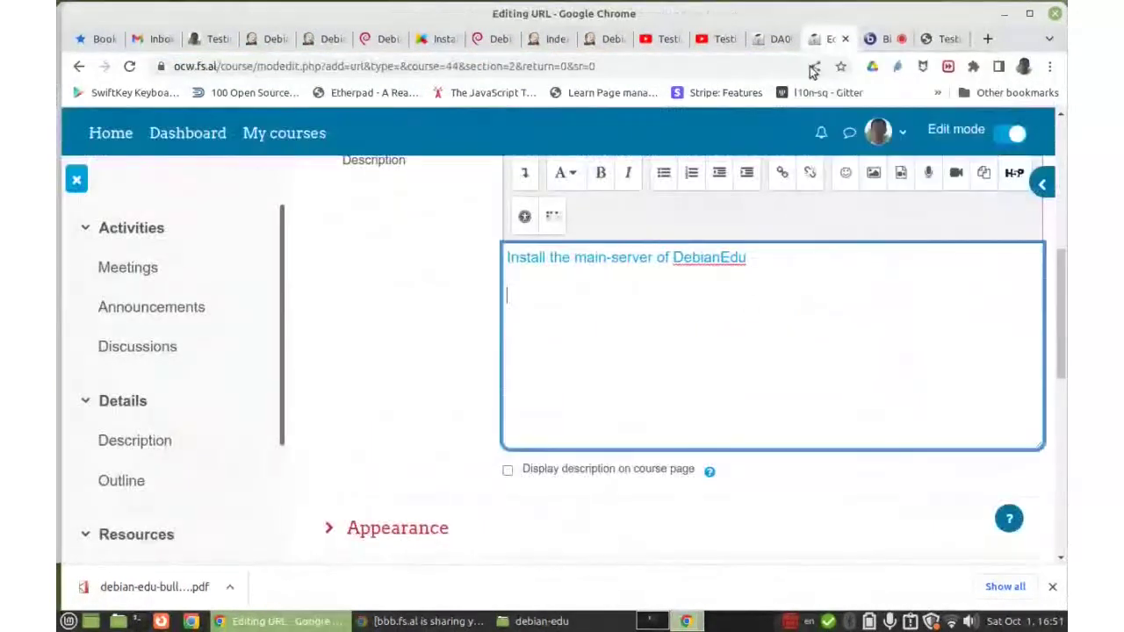
key(ctrl+v)
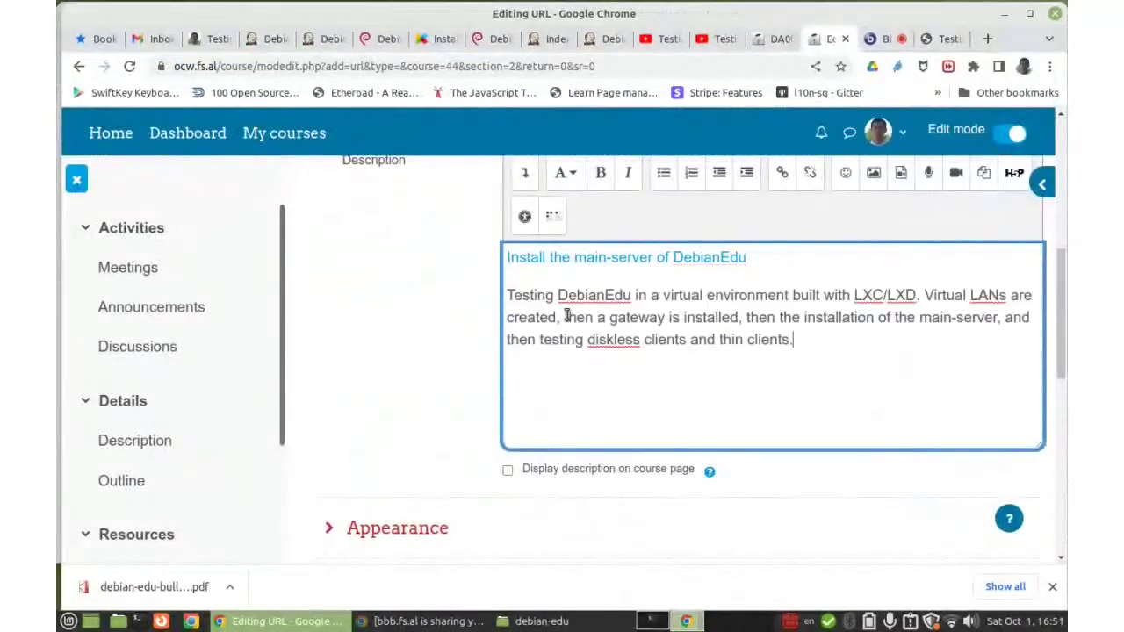
- Enable displaying the description on the course page, set the display to New window, and save the resource, returning to the course
scroll(477, 433, down, 3)
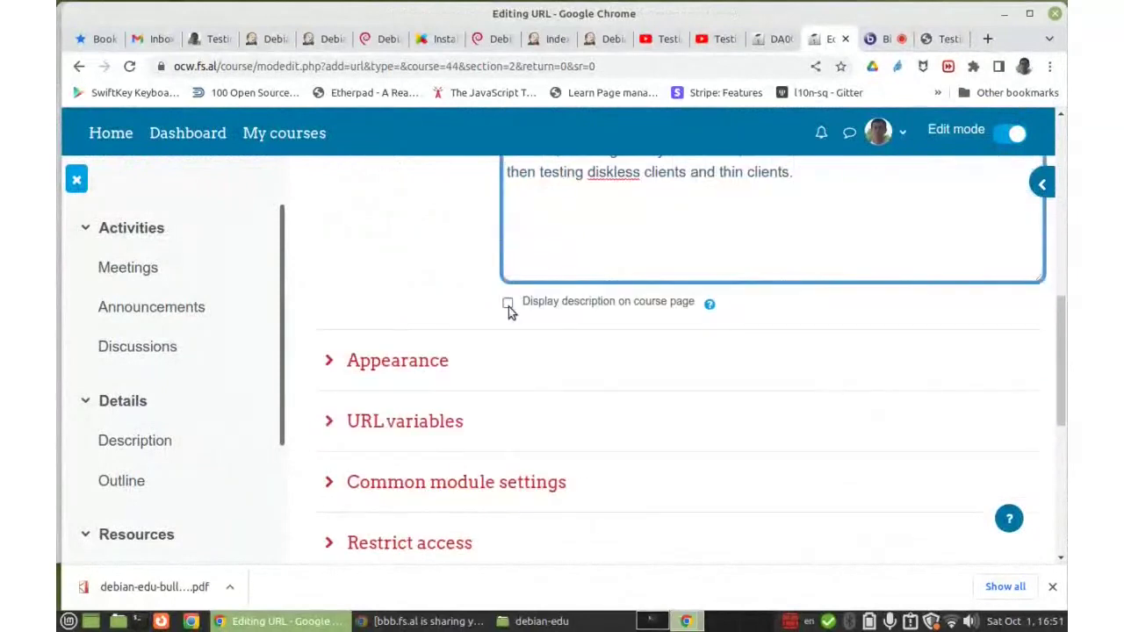
click(507, 302)
click(402, 360)
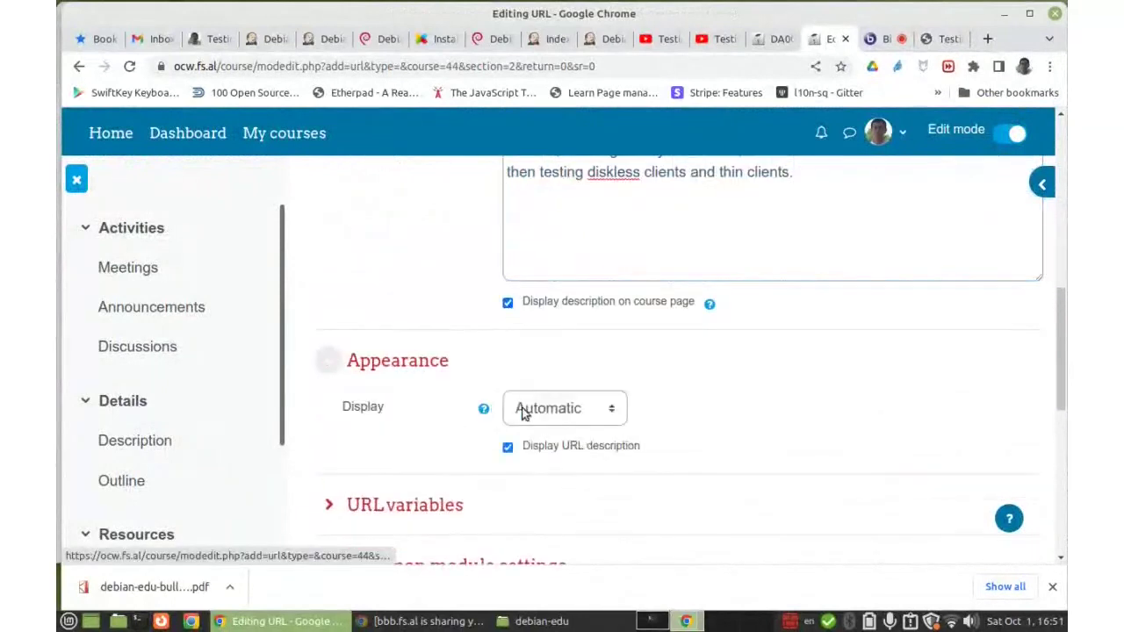
click(527, 409)
click(553, 474)
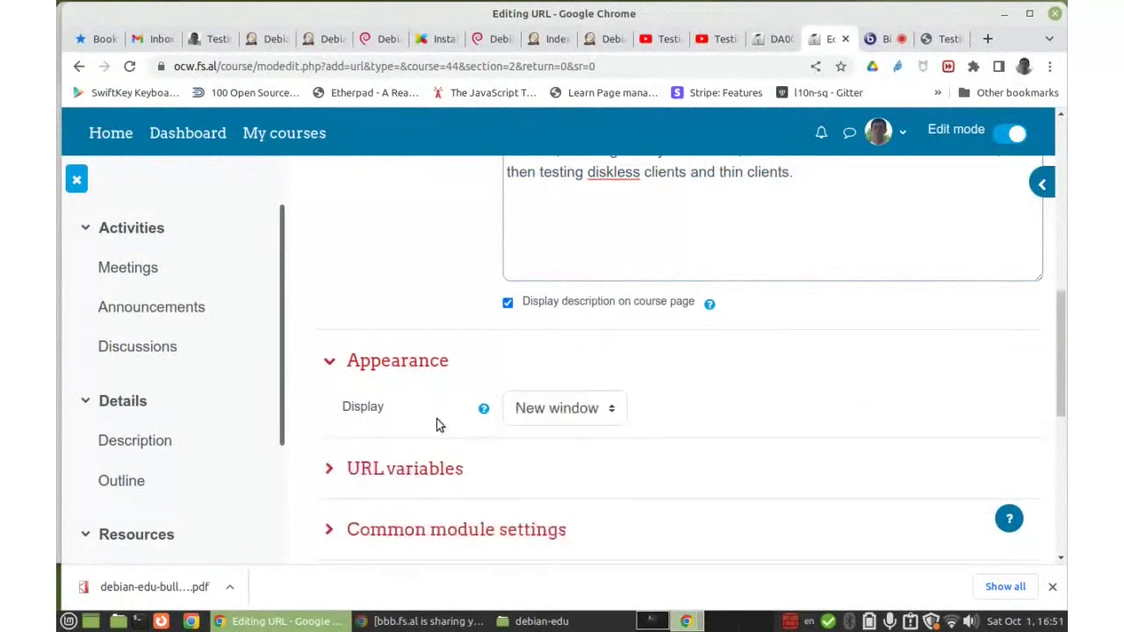
scroll(462, 382, down, 5)
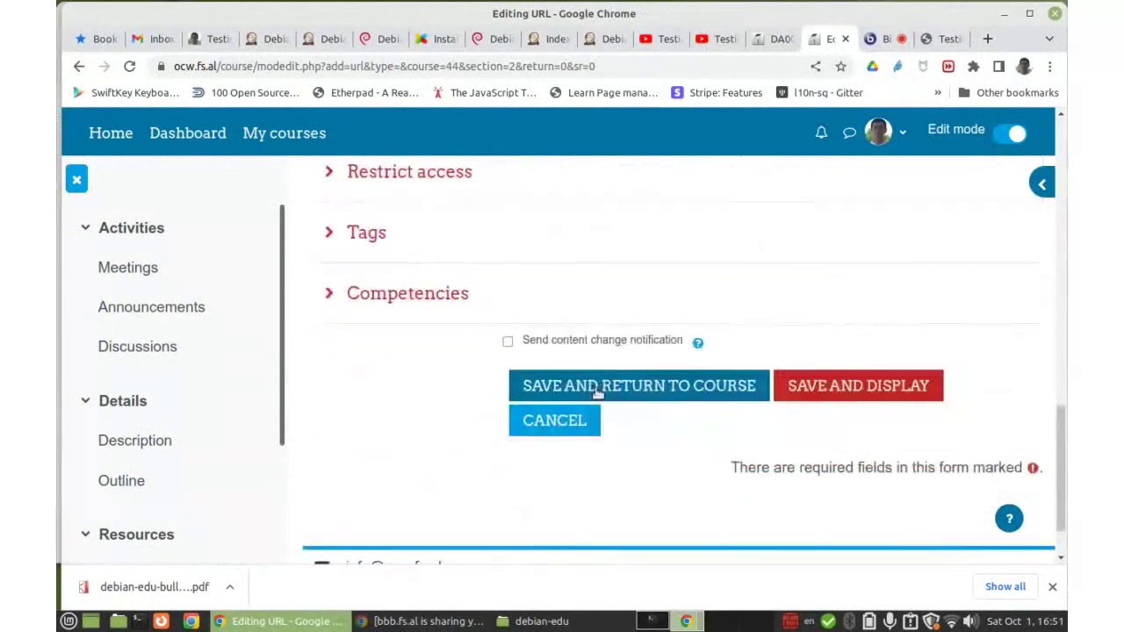
click(599, 393)
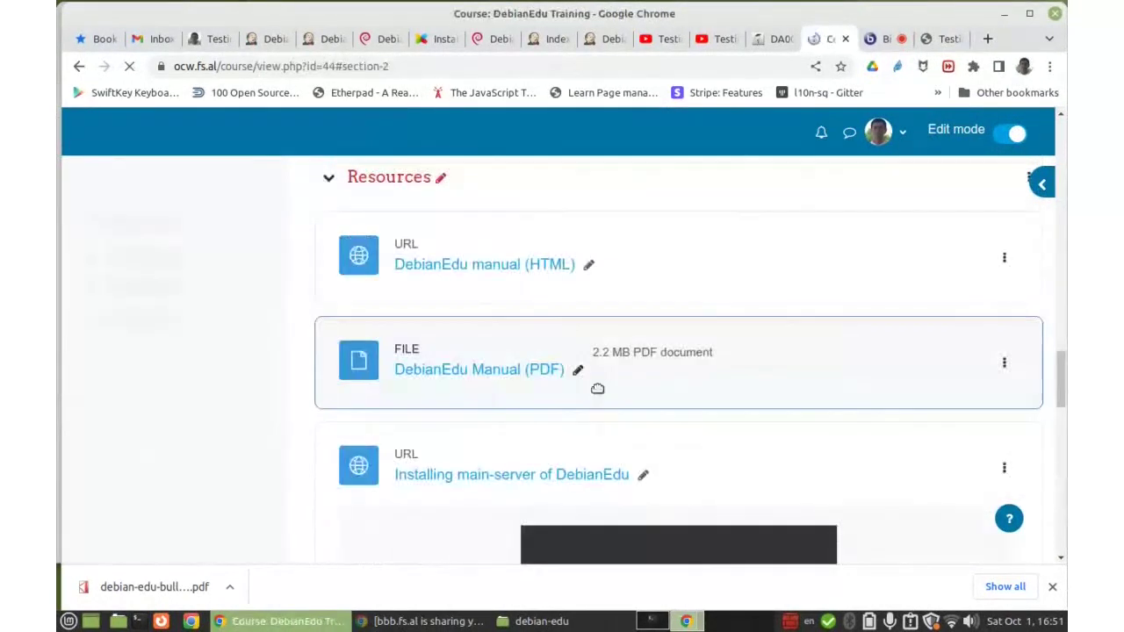
- Turn on the Multimedia plugins filter for the "Install the main-server of DebianEdu" resource and save the filter settings
scroll(521, 346, down, 5)
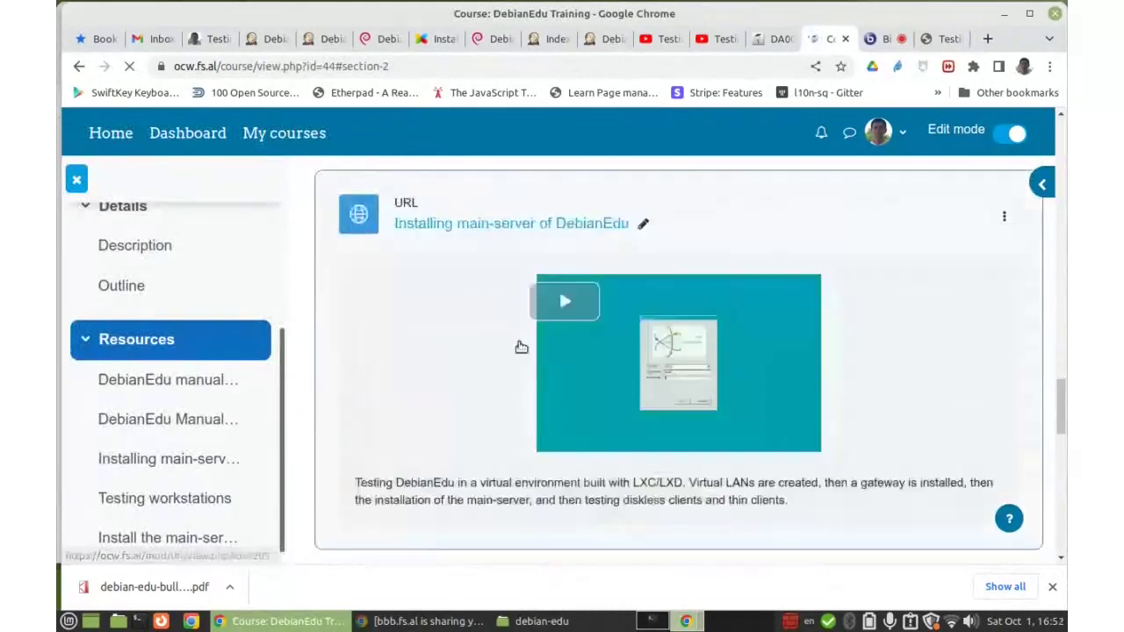
scroll(504, 358, down, 2)
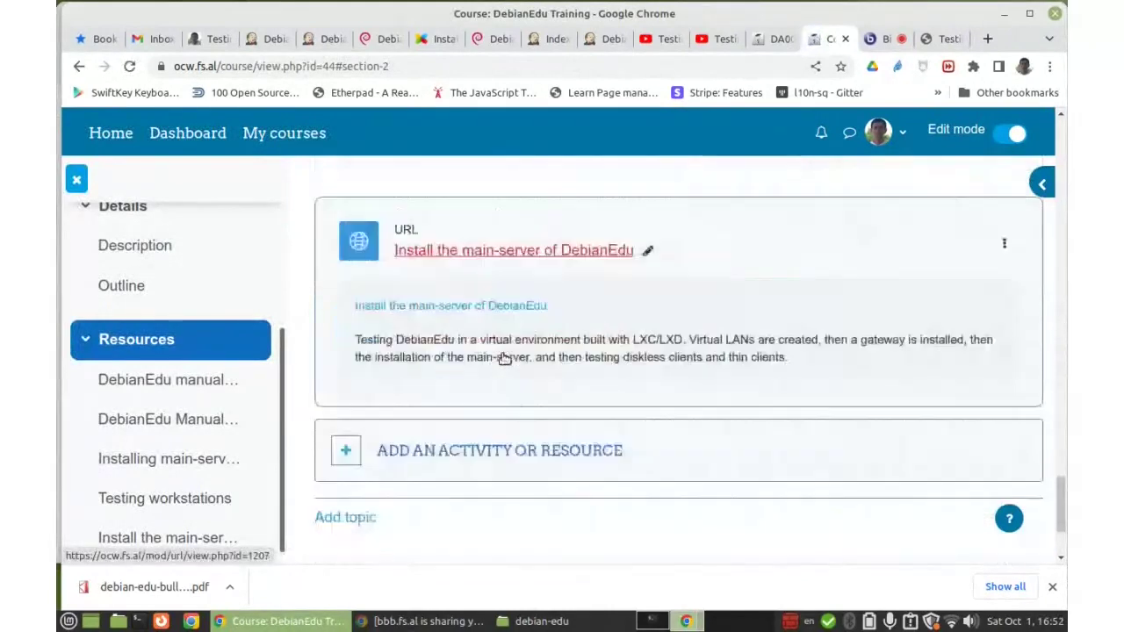
click(1003, 218)
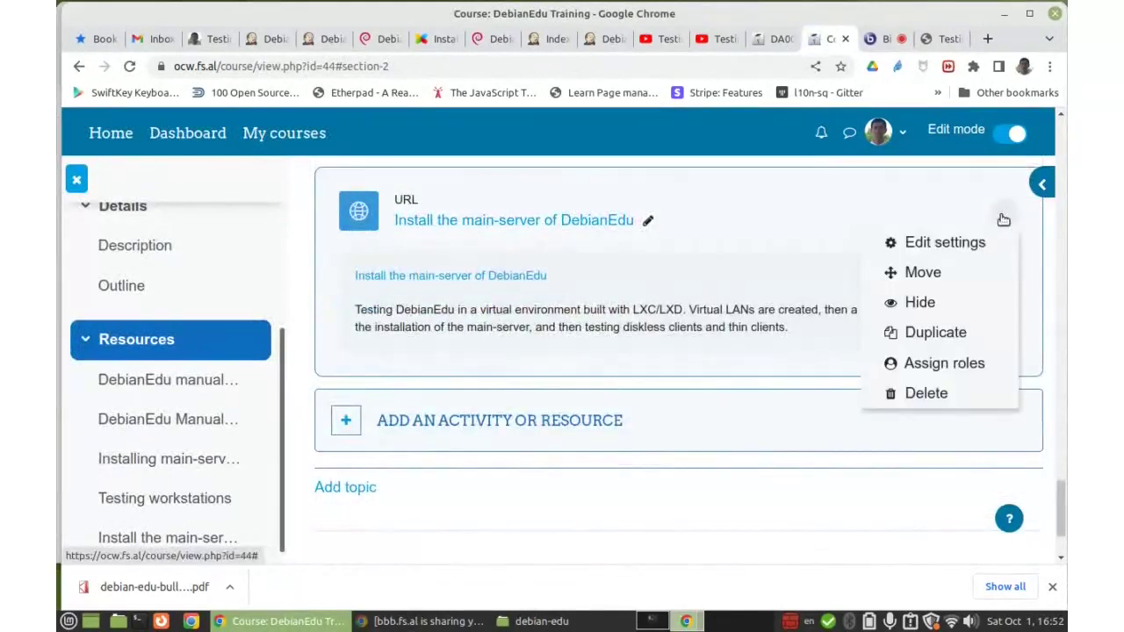
click(968, 241)
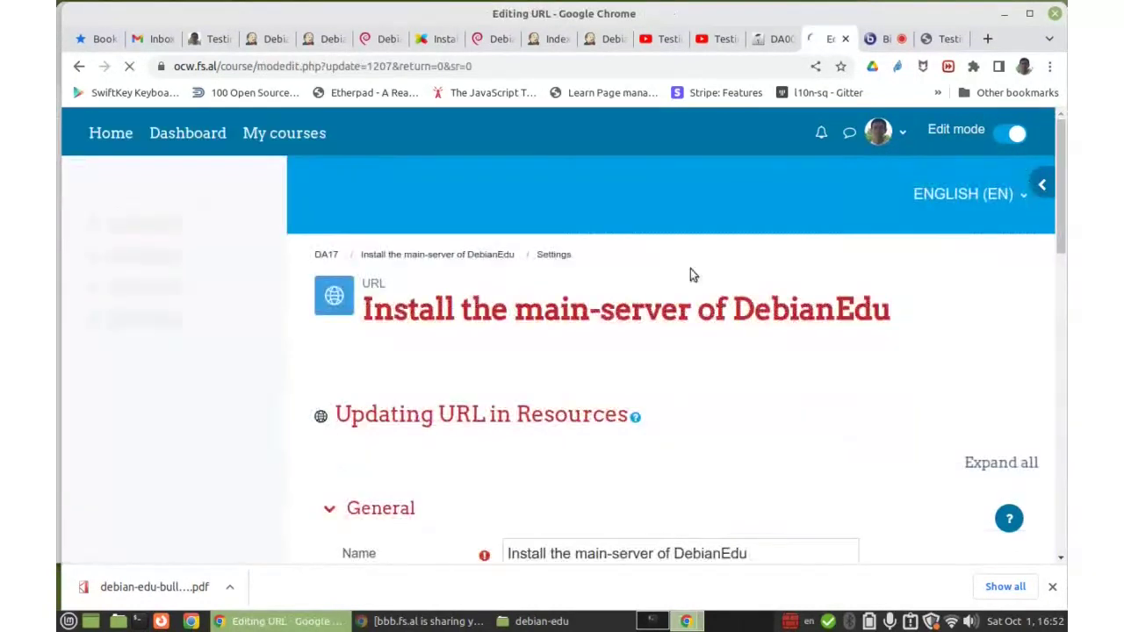
click(645, 362)
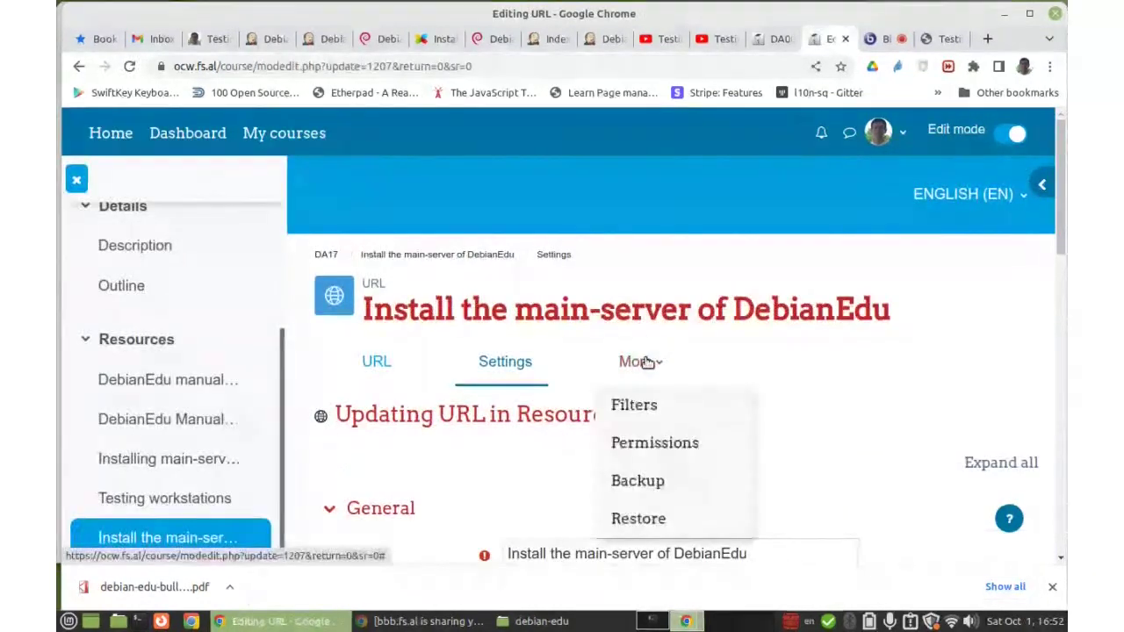
click(634, 404)
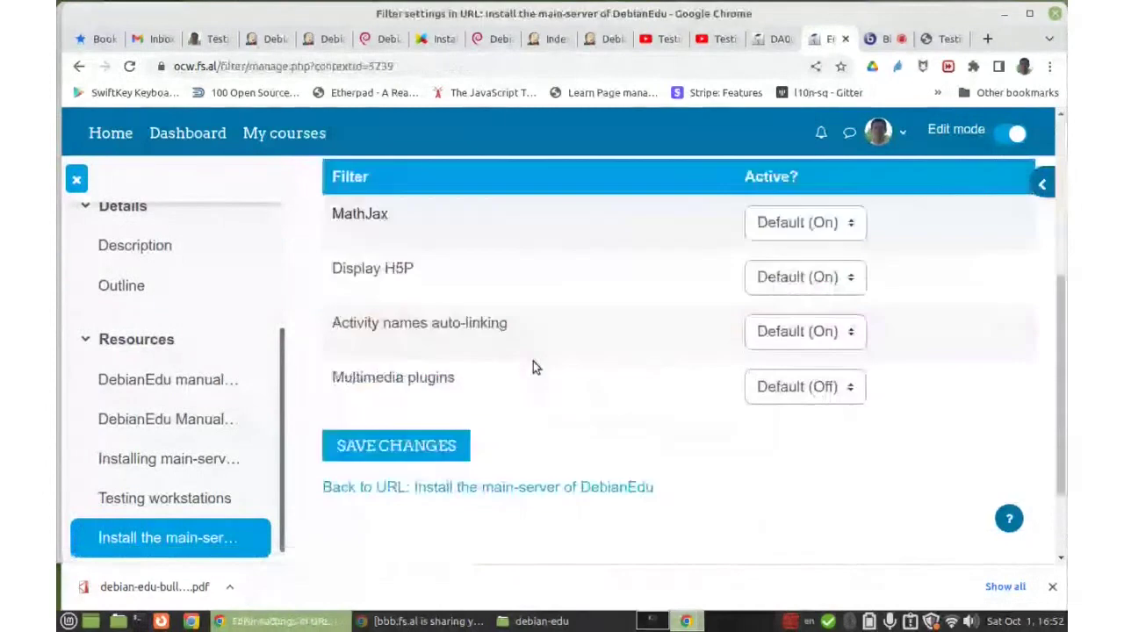
click(788, 376)
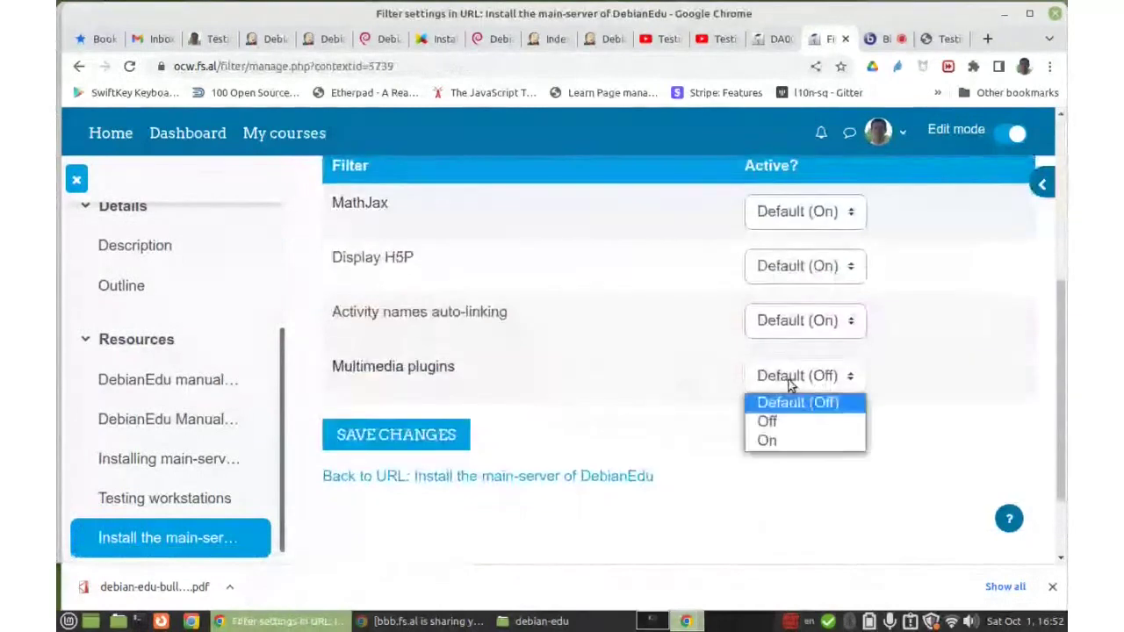
click(767, 440)
click(431, 431)
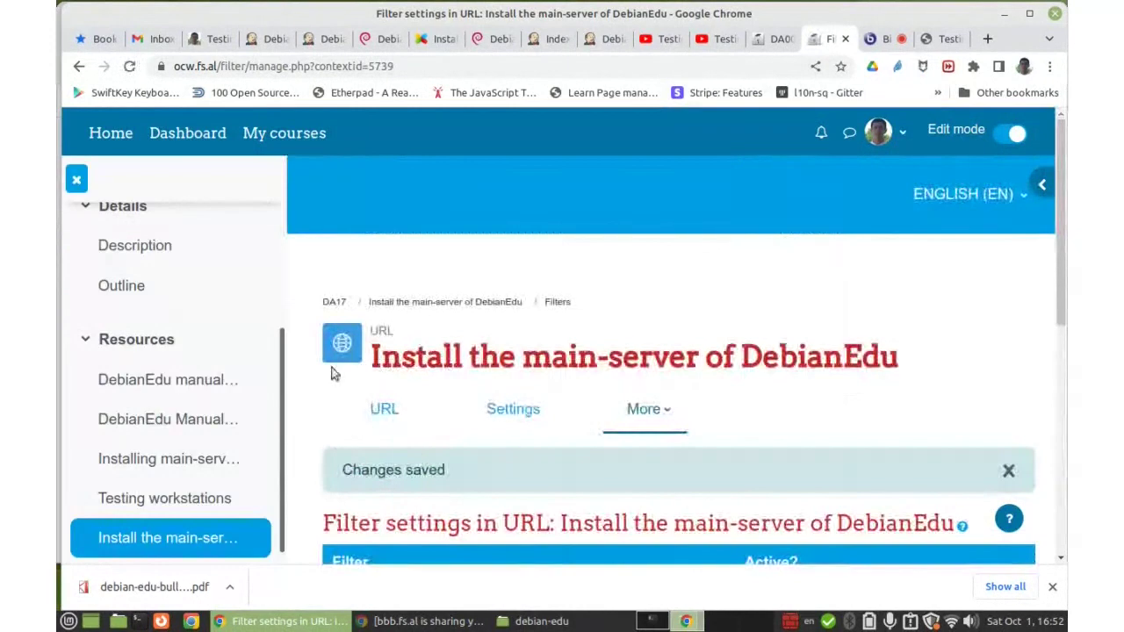
- Return to the course page and test the title link and the media link of the "Install the main-server of DebianEdu" resource
click(330, 302)
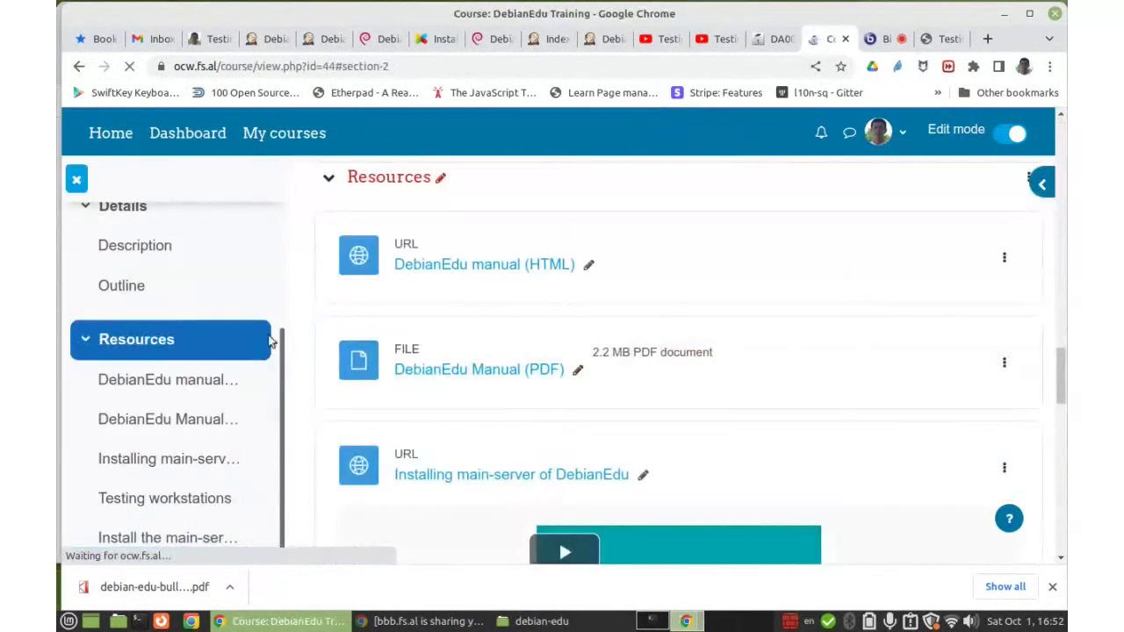
scroll(848, 358, down, 10)
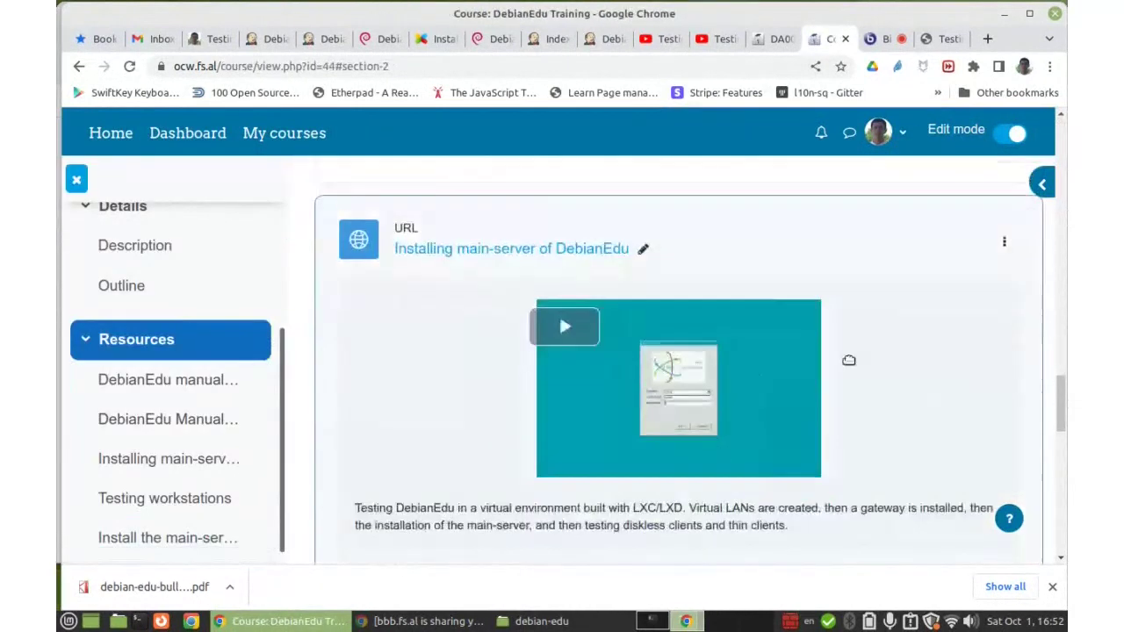
scroll(876, 354, down, 3)
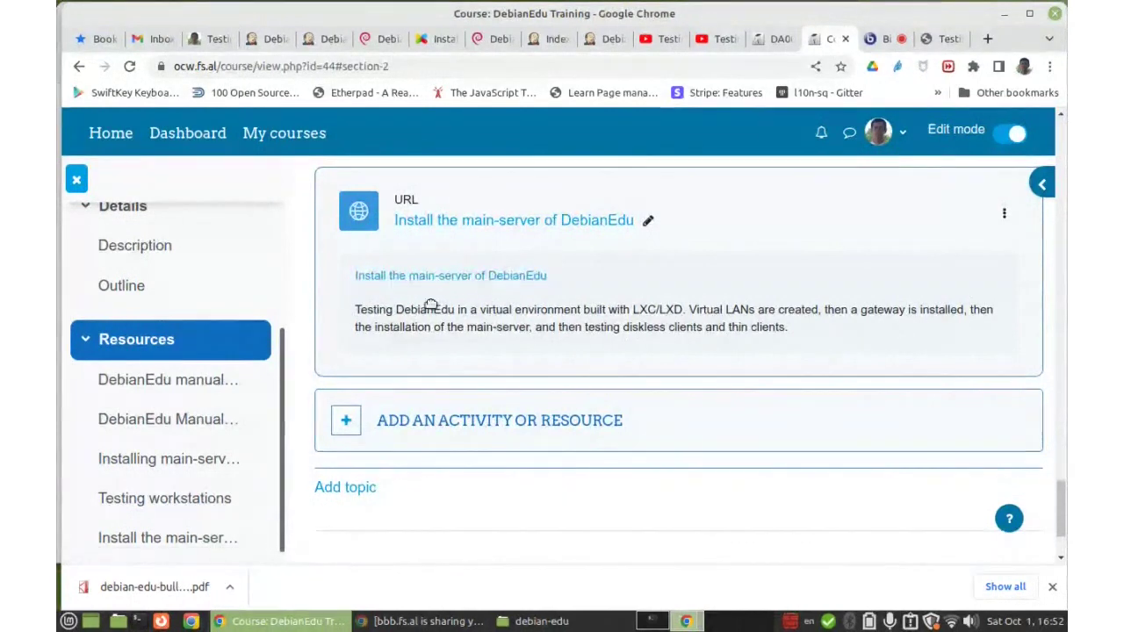
click(507, 220)
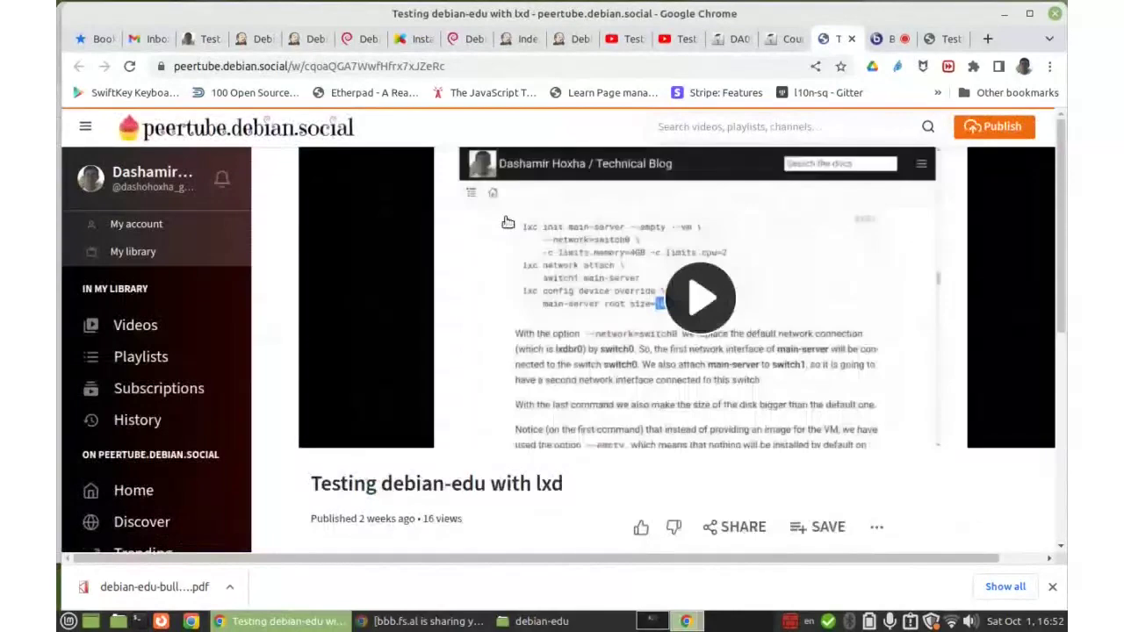
click(850, 40)
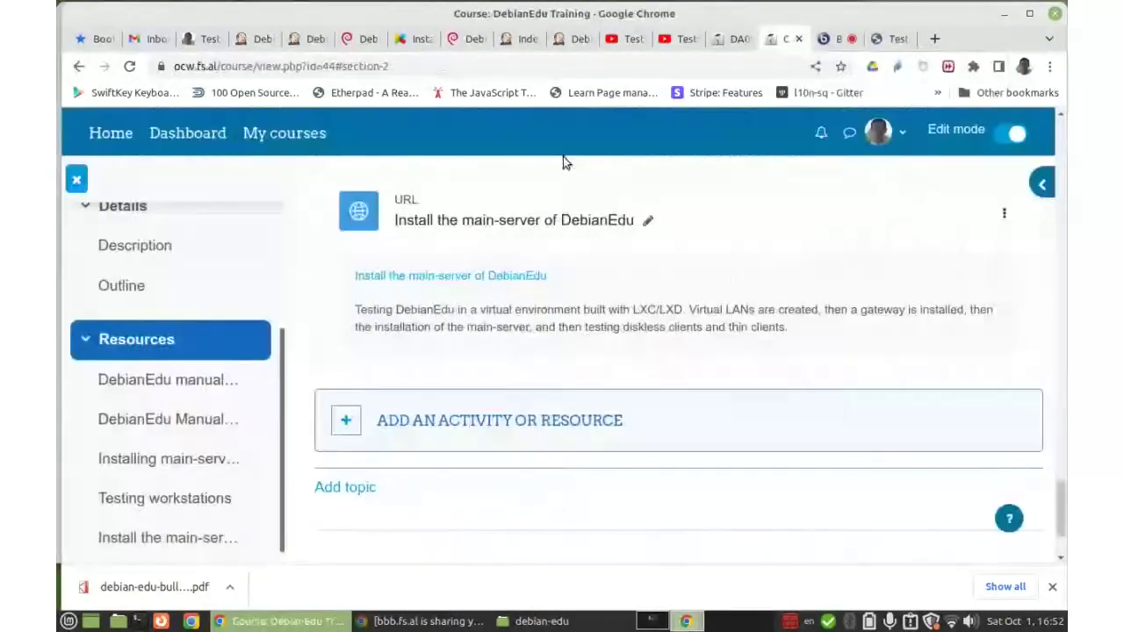
click(439, 276)
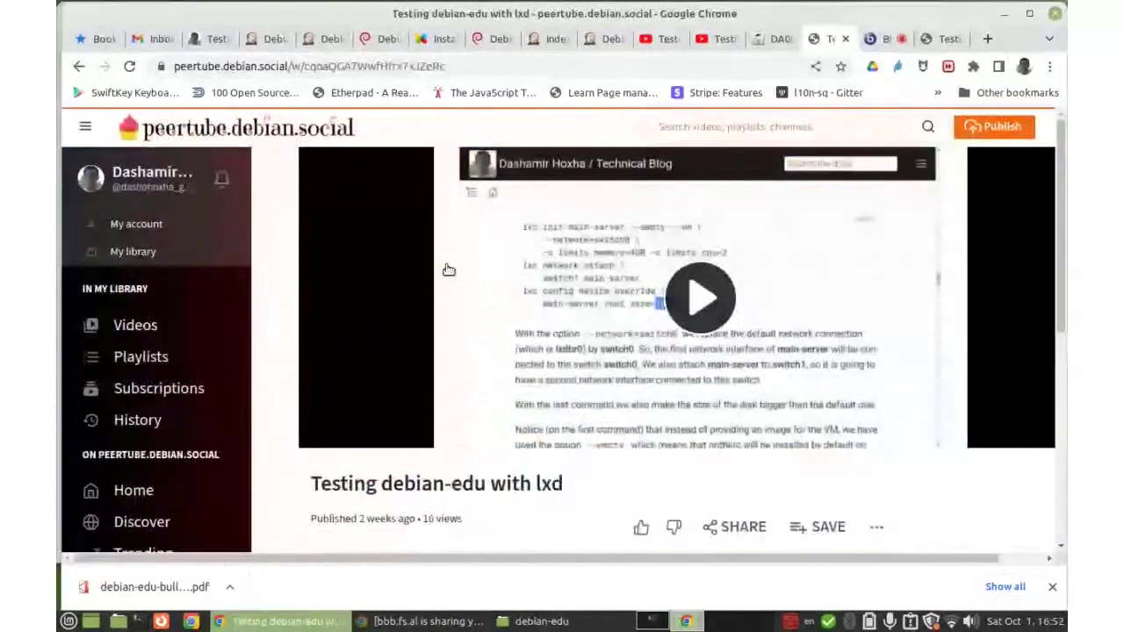
click(845, 38)
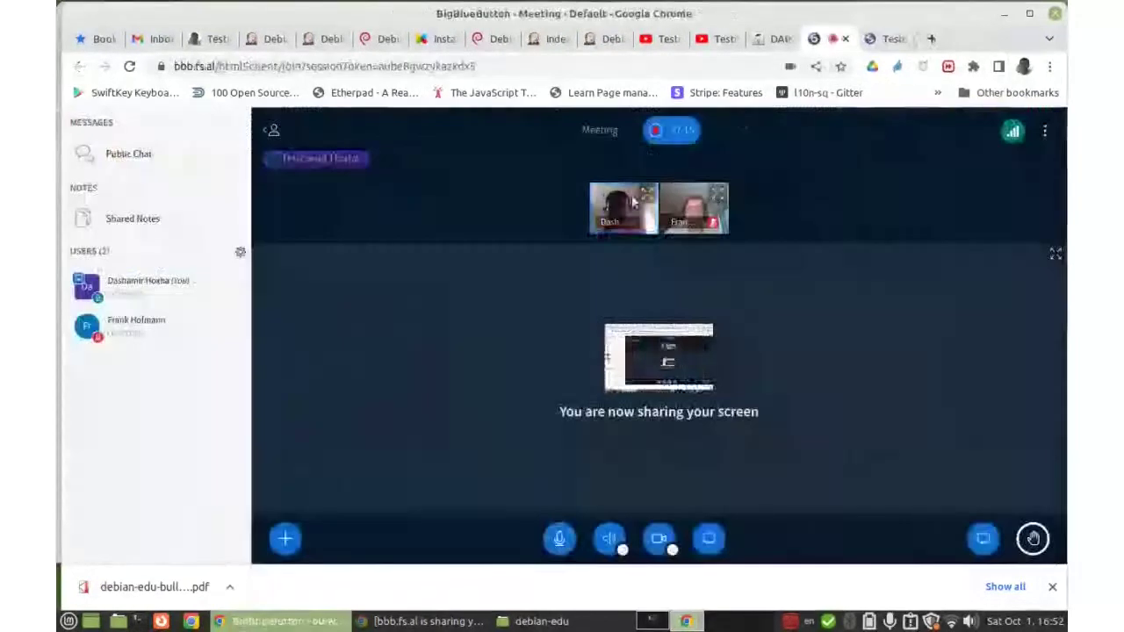
- Close the leftover PeerTube video tab and reopen the DebianEdu Training course from My courses in a new tab
click(765, 40)
click(936, 41)
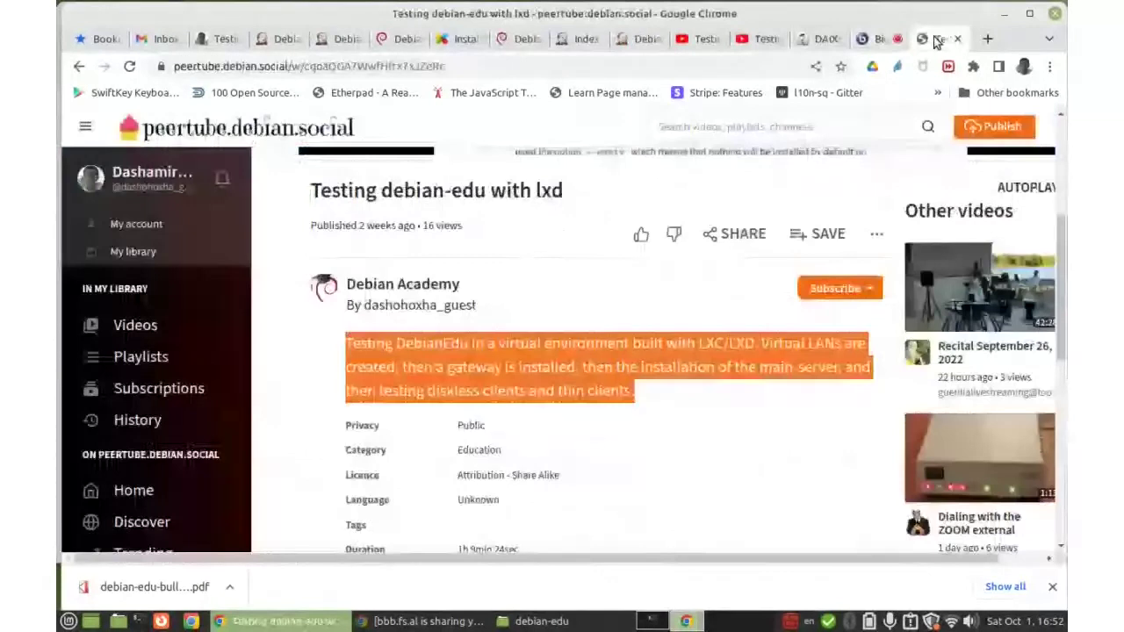
click(957, 39)
click(871, 42)
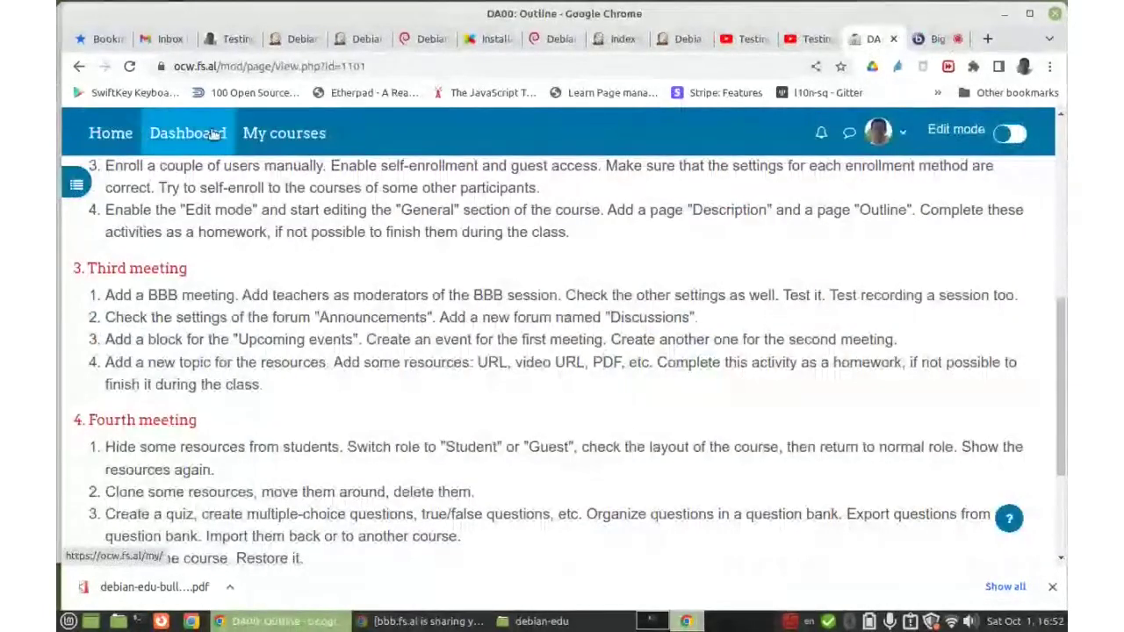
right_click(256, 133)
click(290, 148)
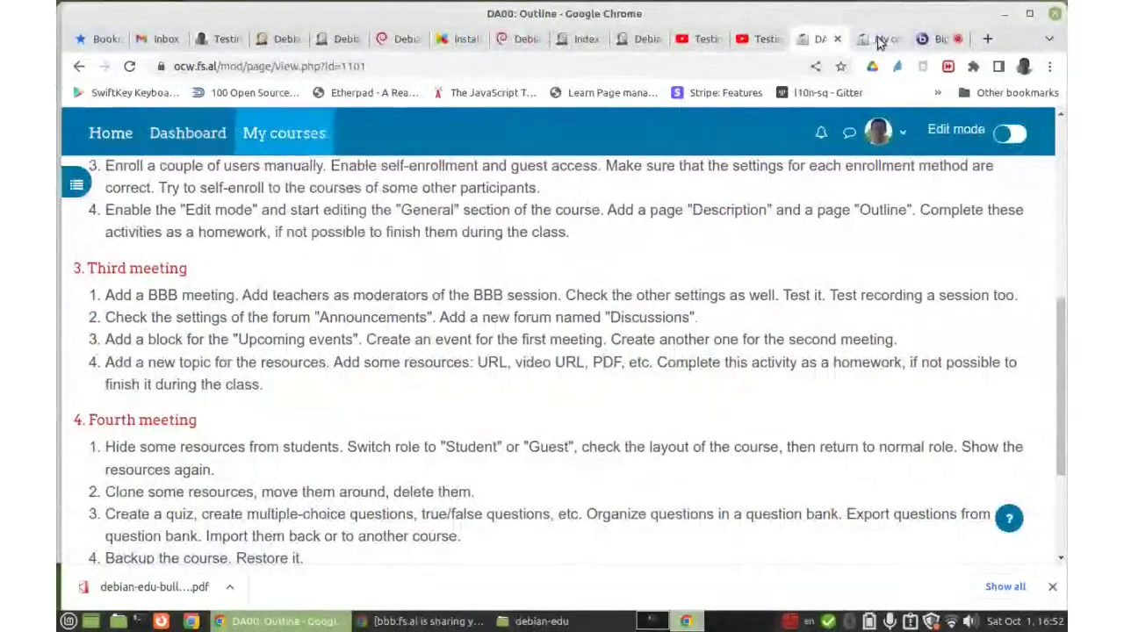
click(881, 42)
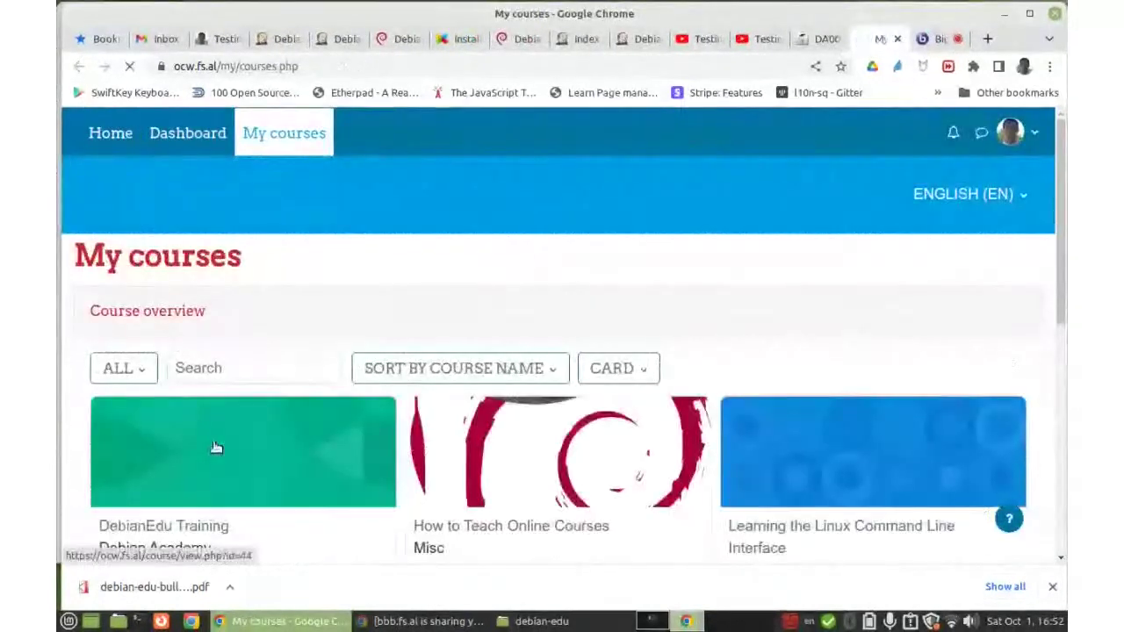
click(215, 447)
- Delete the media link from the description of the "Install the main-server of DebianEdu" resource, then save and return to the course
scroll(462, 409, down, 10)
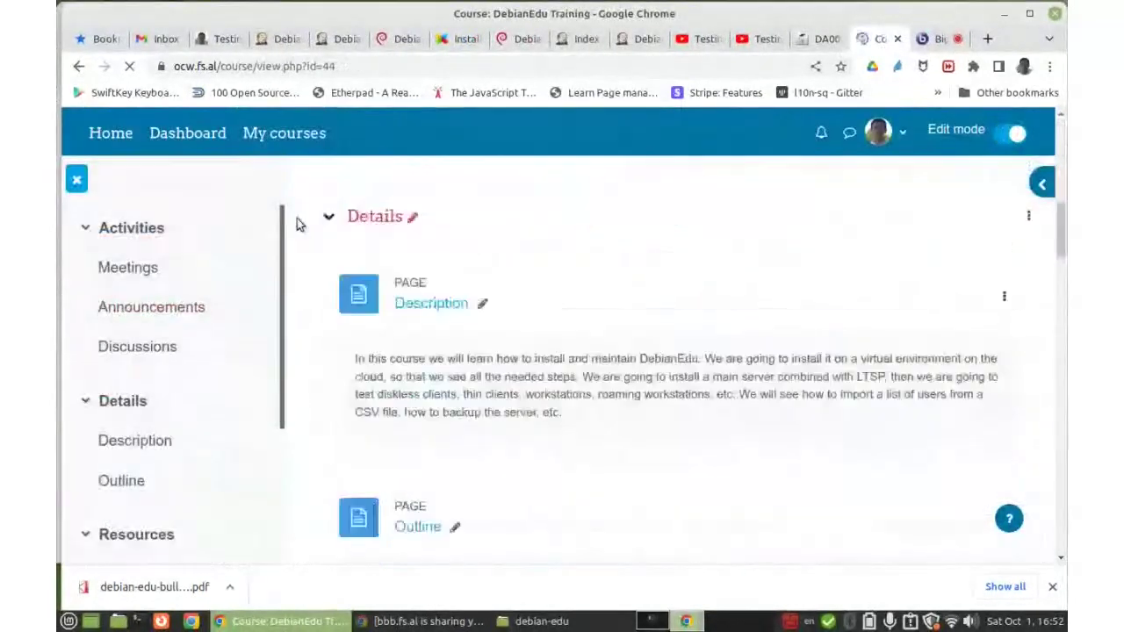
scroll(295, 213, down, 10)
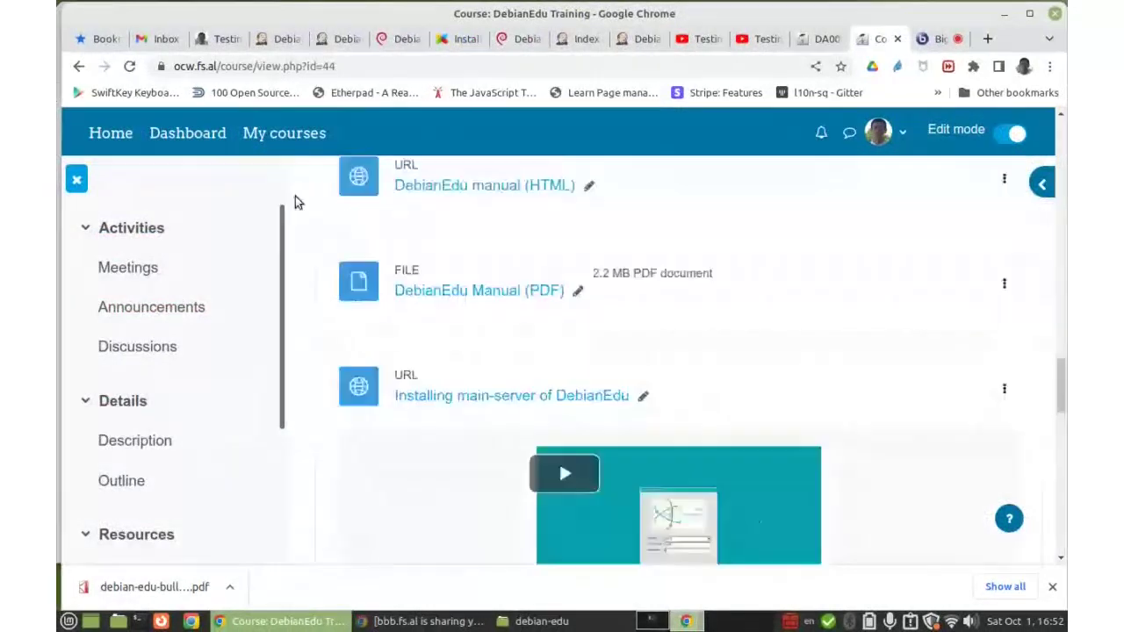
scroll(295, 190, down, 5)
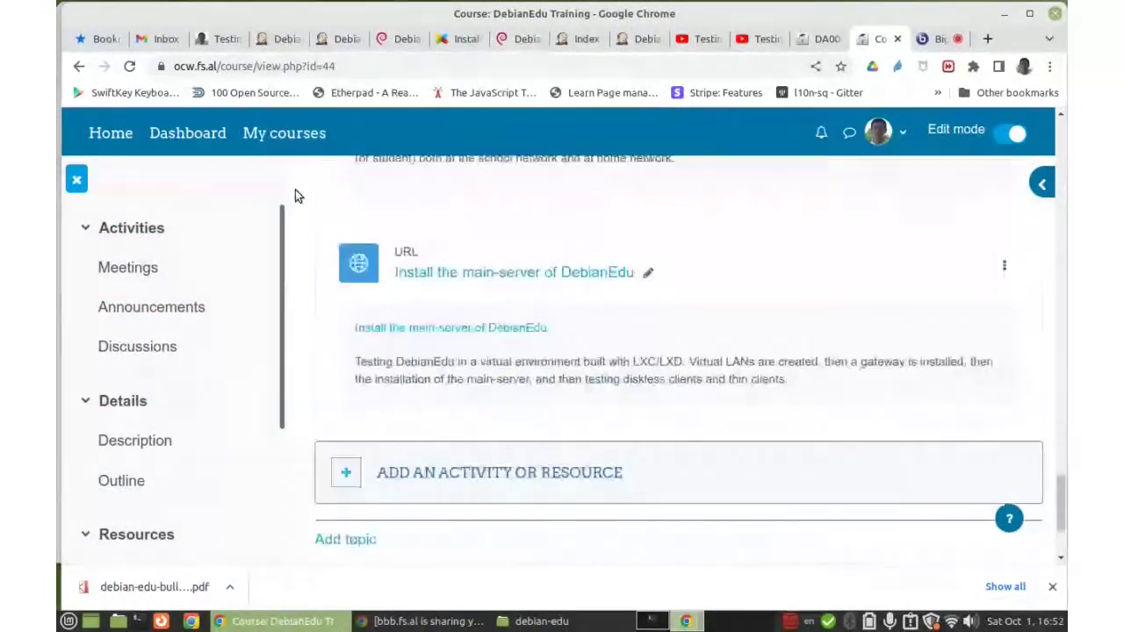
scroll(295, 189, up, 2)
scroll(294, 193, up, 3)
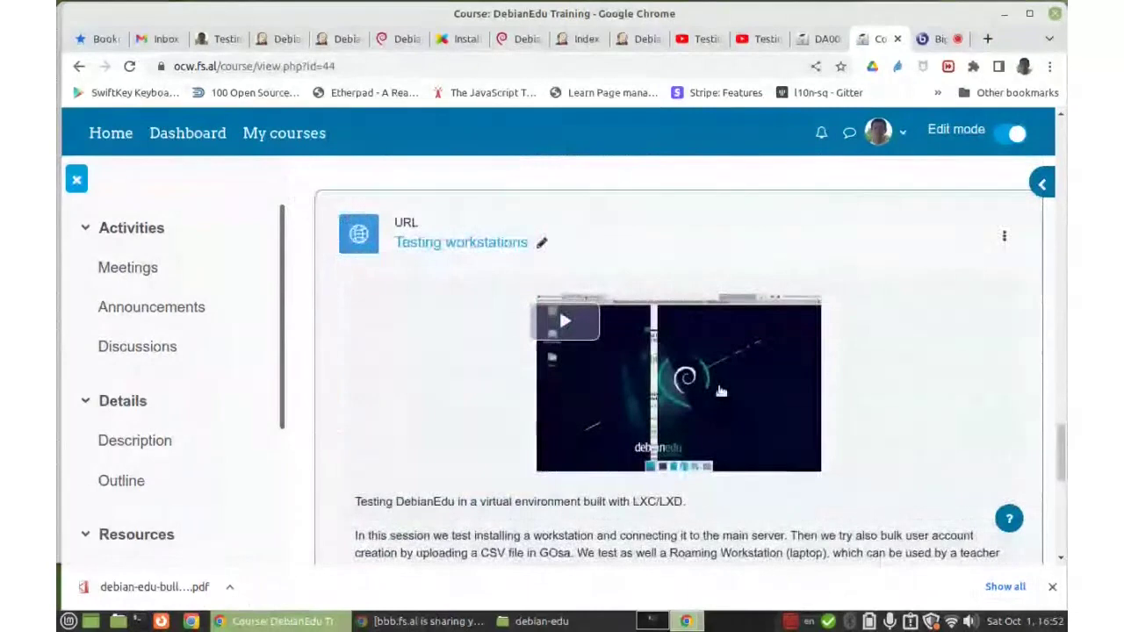
scroll(518, 347, down, 4)
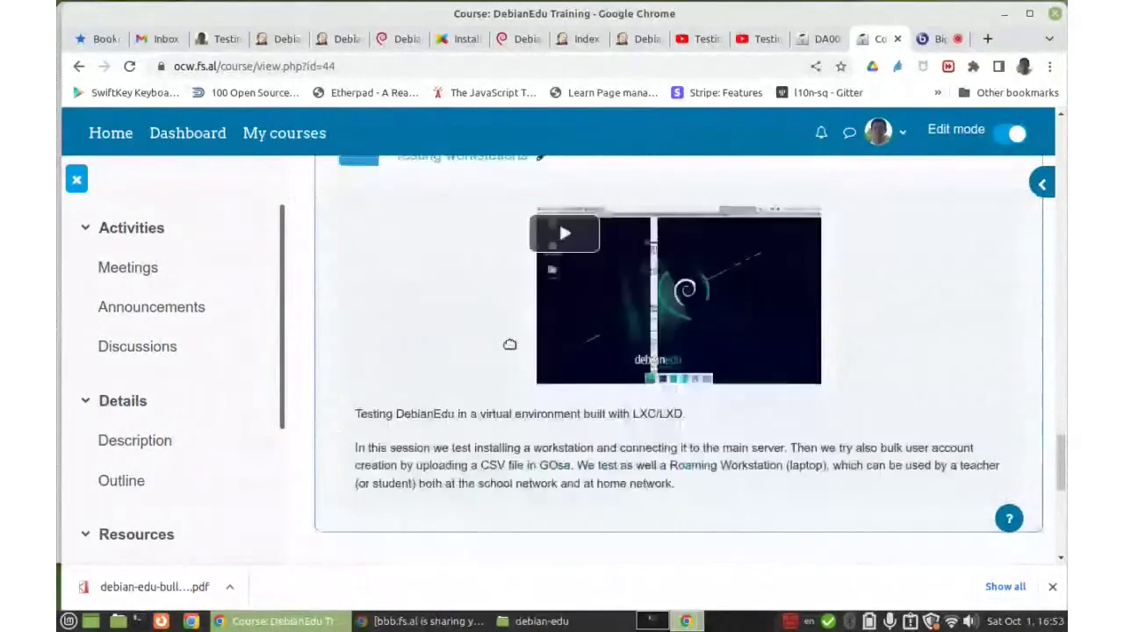
scroll(509, 342, down, 1)
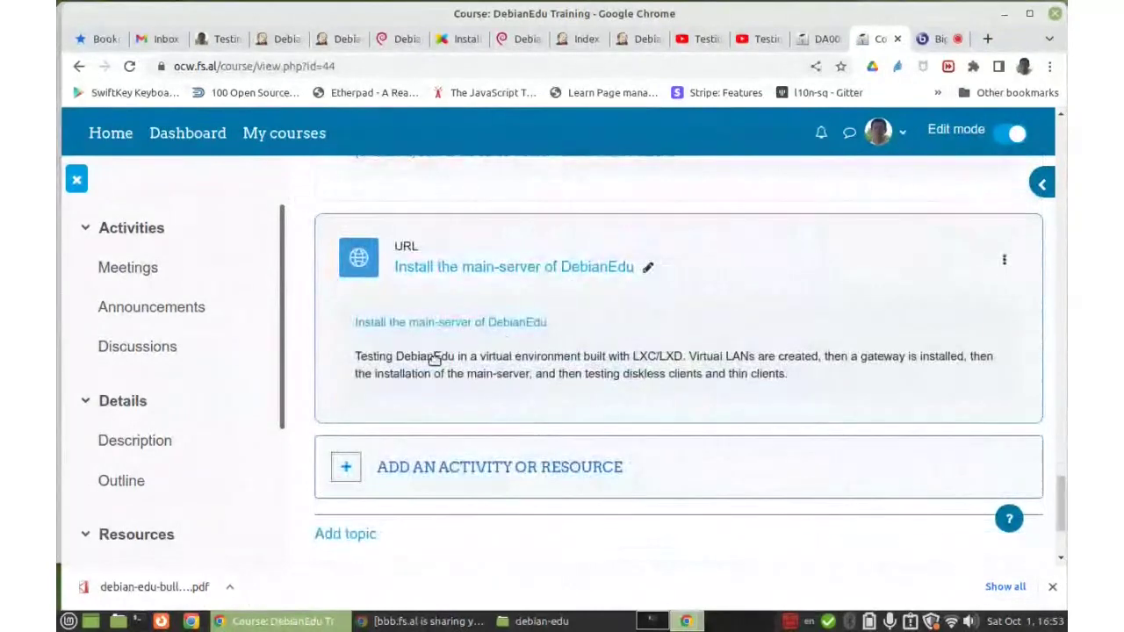
click(1004, 260)
click(936, 291)
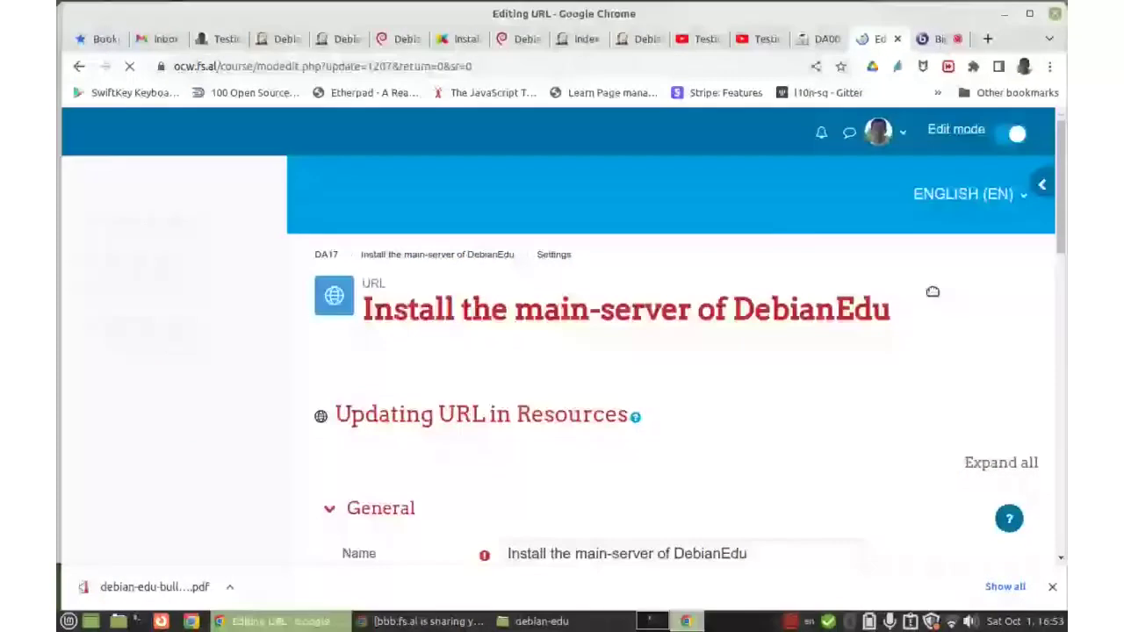
scroll(351, 400, down, 1)
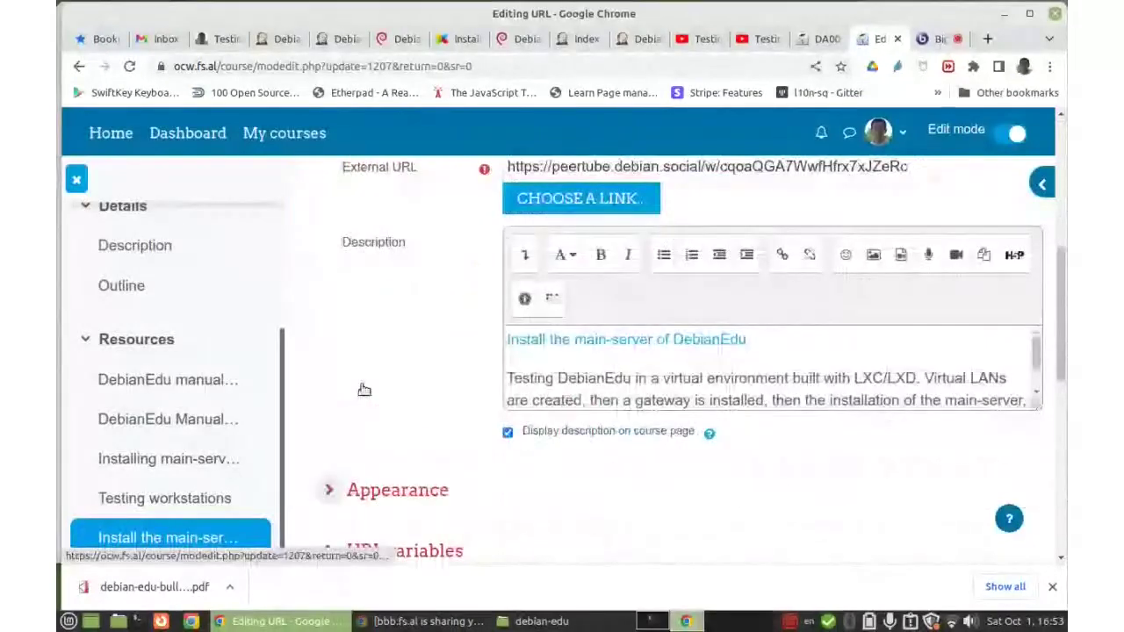
drag(746, 353, 472, 351)
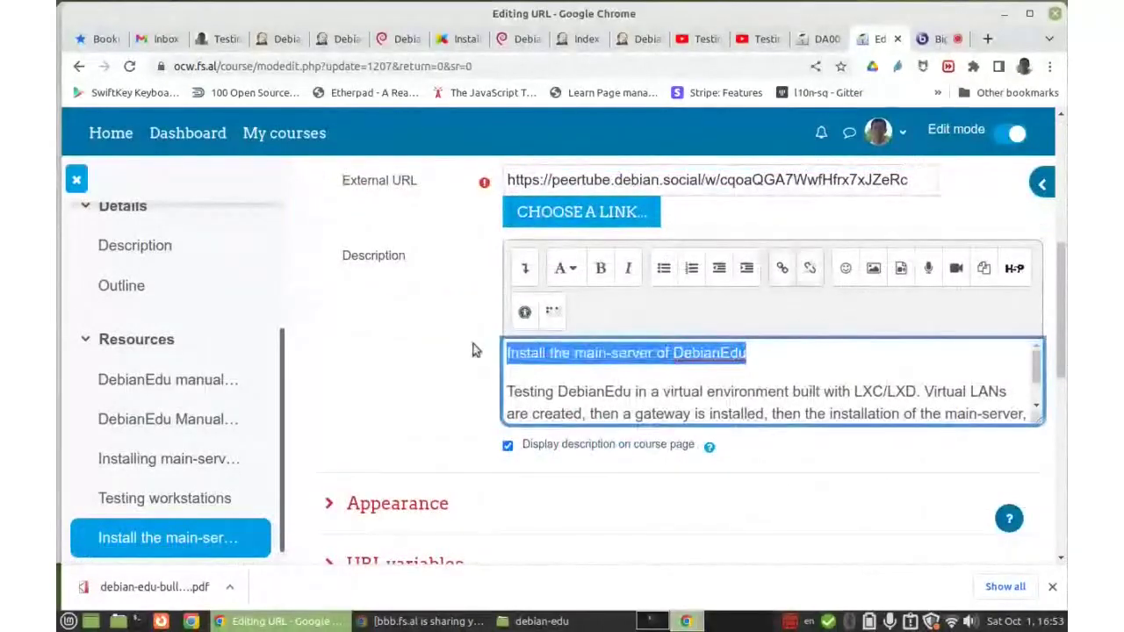
key(BackSpace)
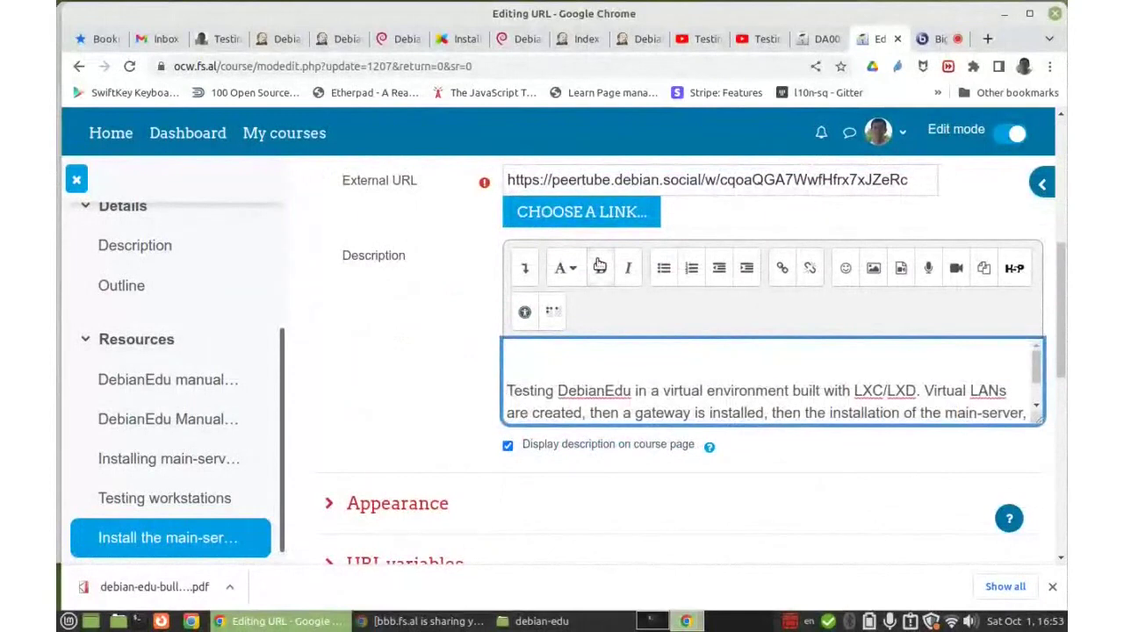
key(Delete)
scroll(360, 389, down, 6)
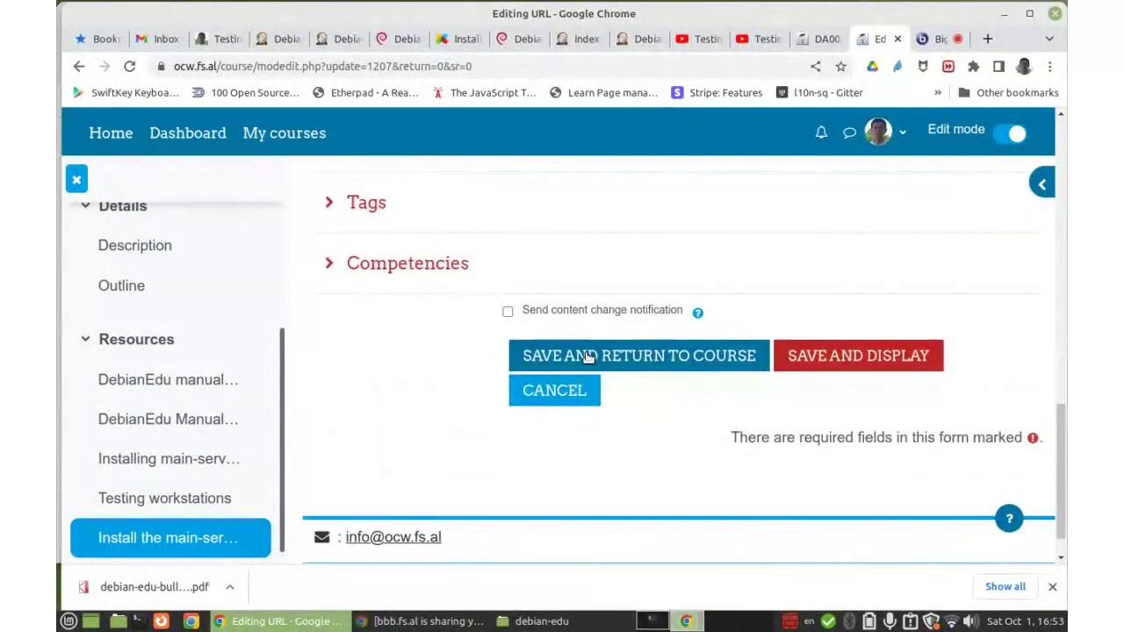
click(588, 357)
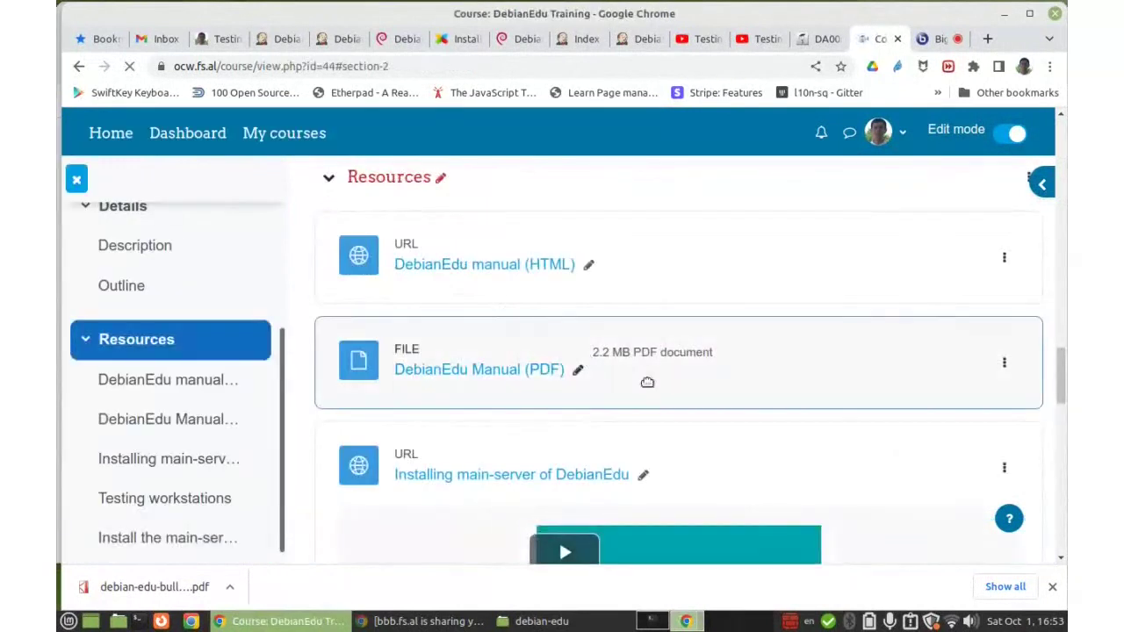
- Add a new URL resource to the Resources topic and name it "Testing workstations"
scroll(940, 301, down, 6)
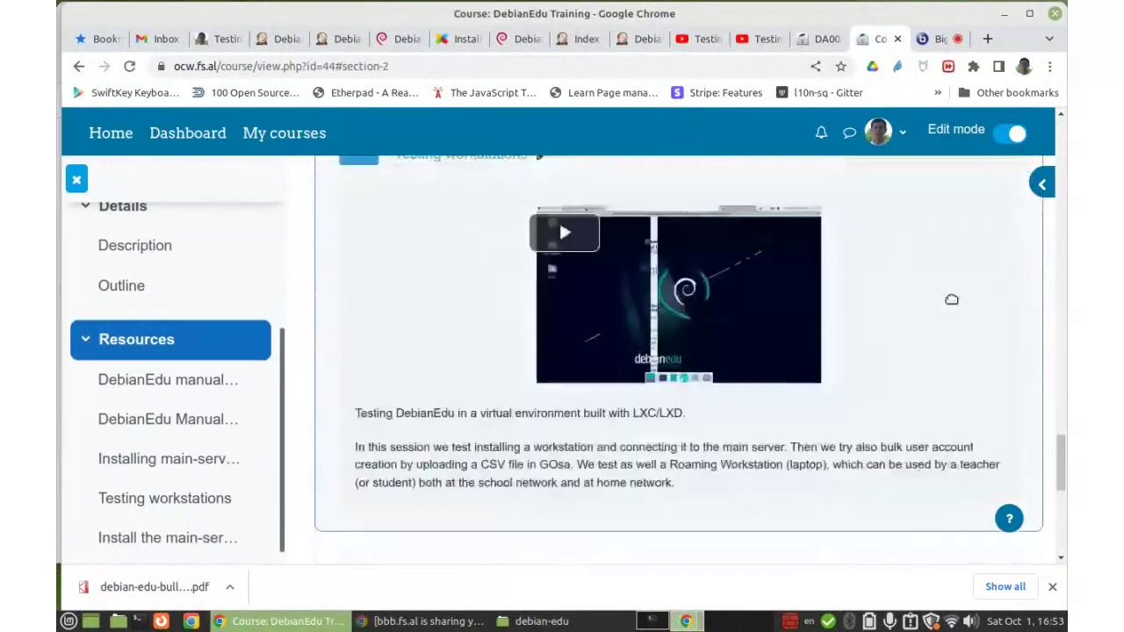
scroll(953, 298, down, 4)
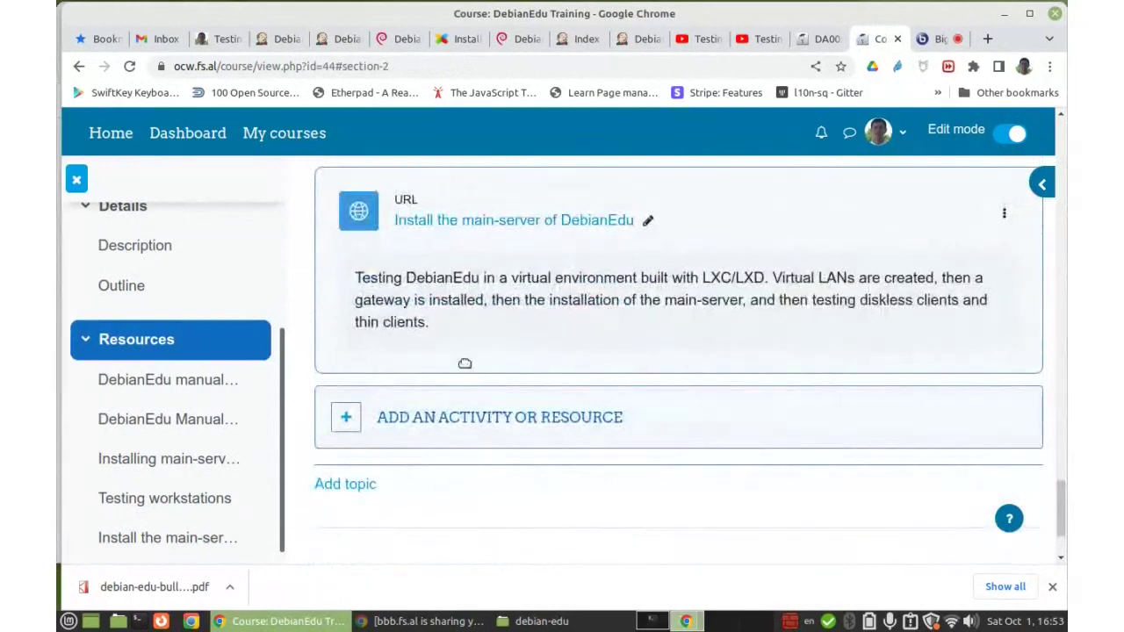
click(472, 422)
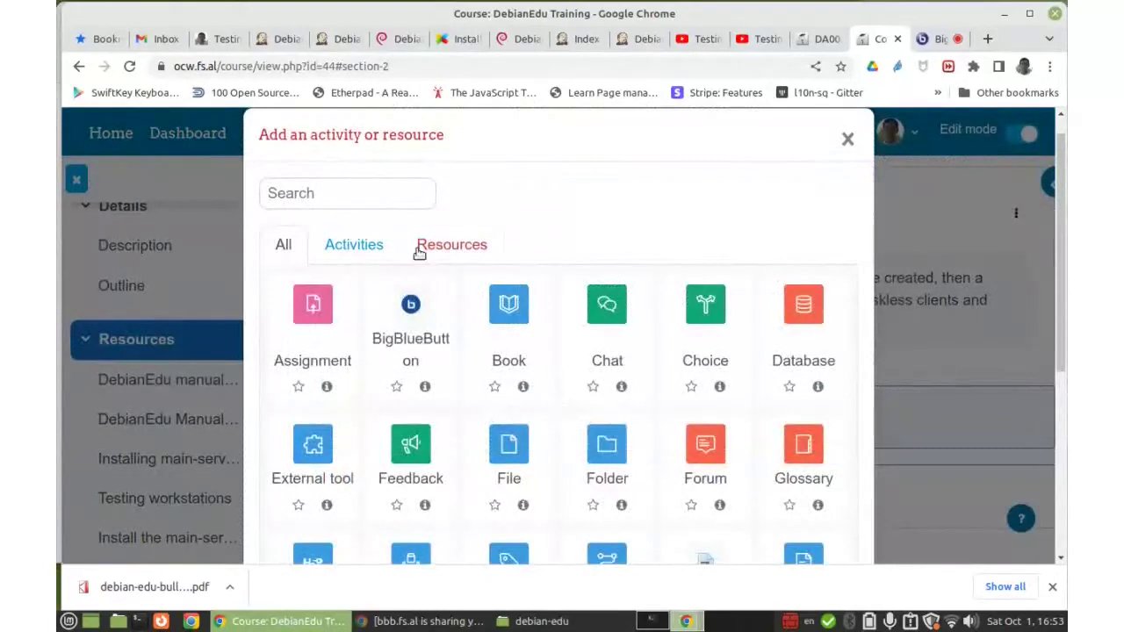
click(422, 250)
click(316, 448)
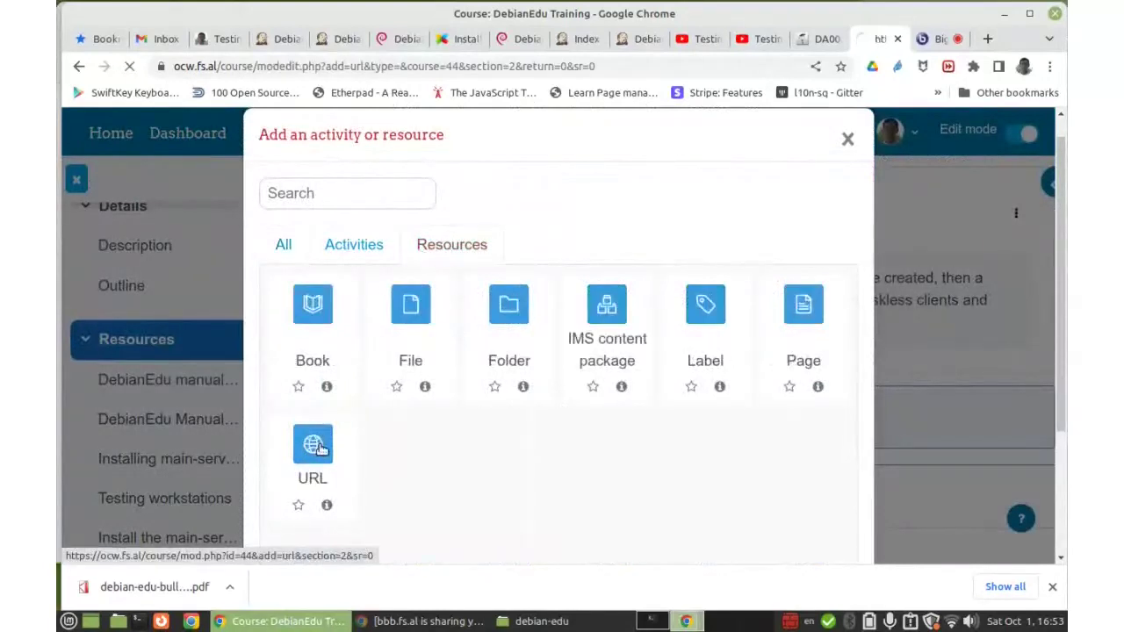
click(539, 494)
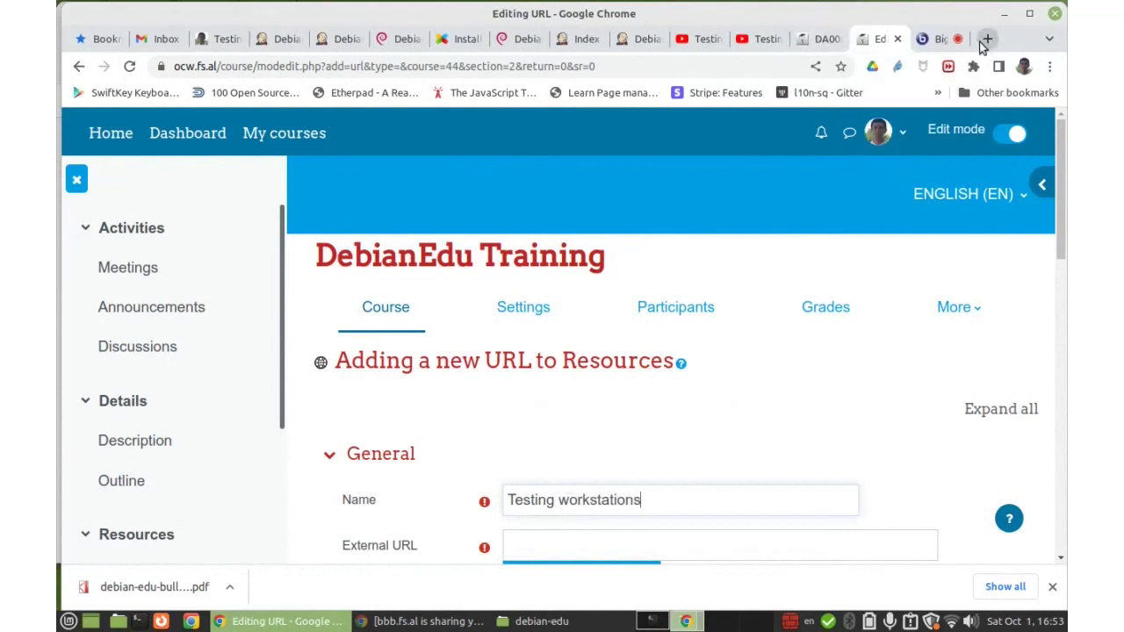
- Open "Testing debian-edu with lxd (2)" from the account's own videos on peertube.debian.social in a new tab and copy its address
click(985, 40)
text(p)
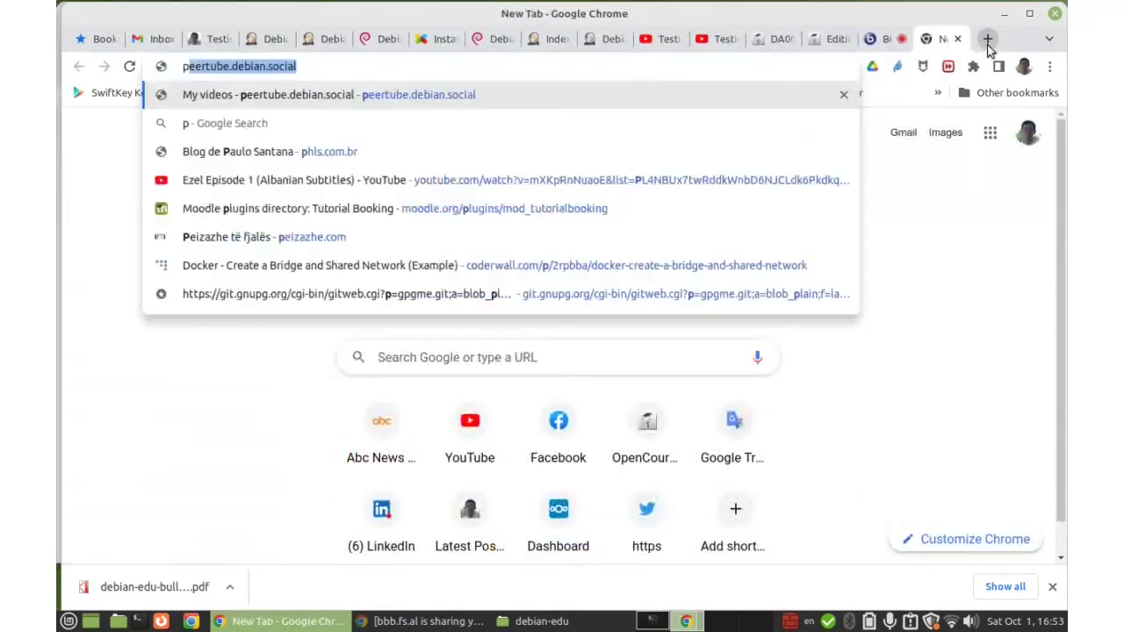
text(ee)
key(Return)
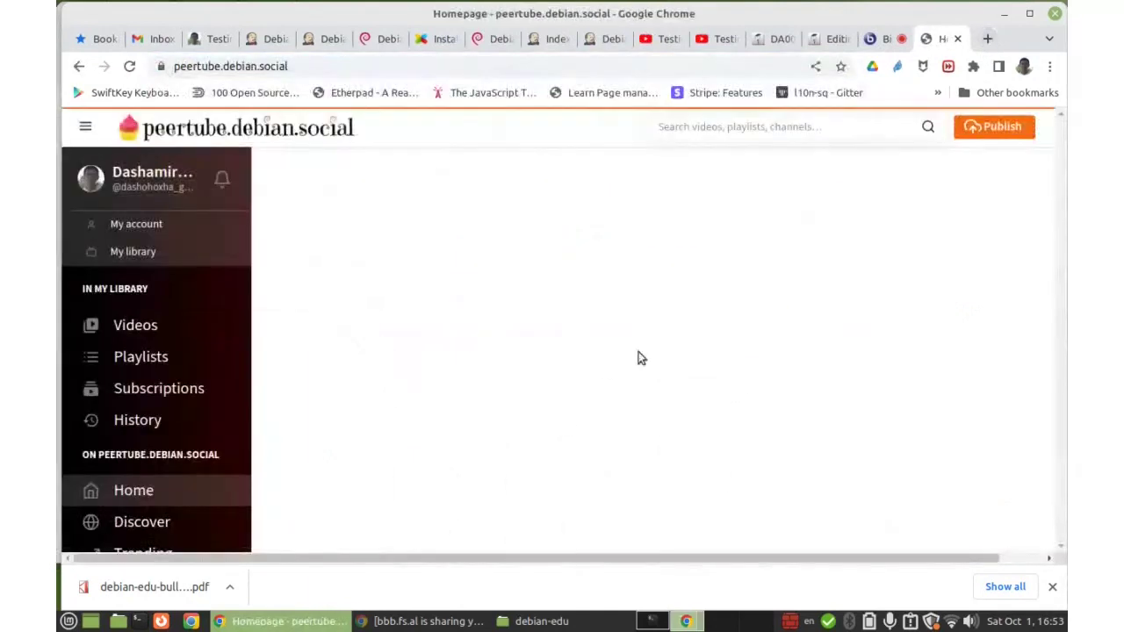
click(121, 326)
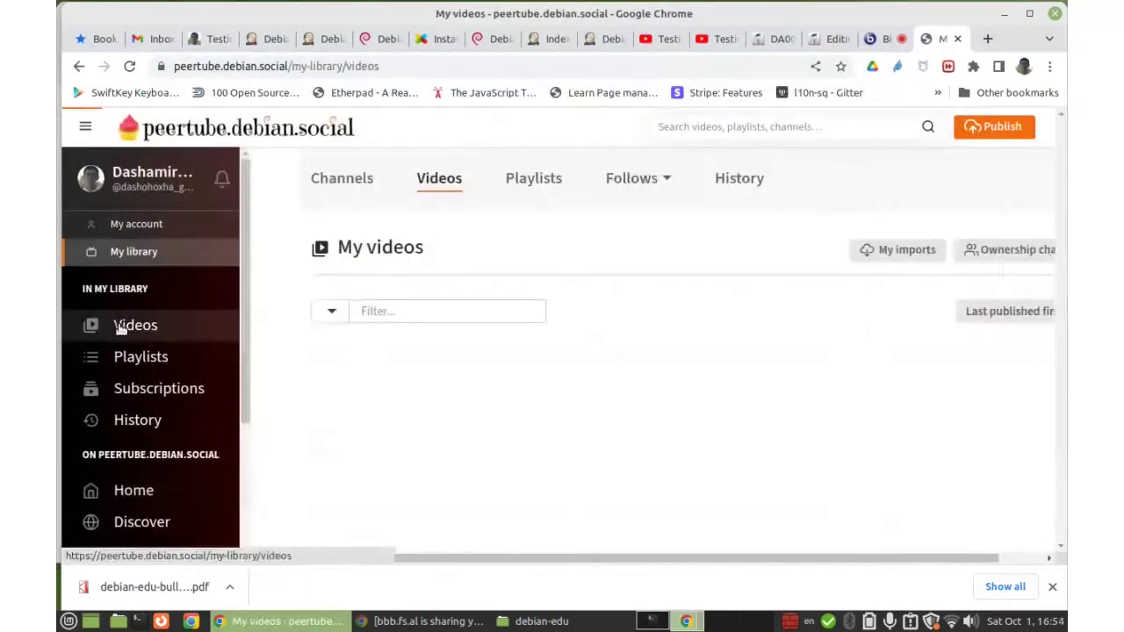
click(683, 371)
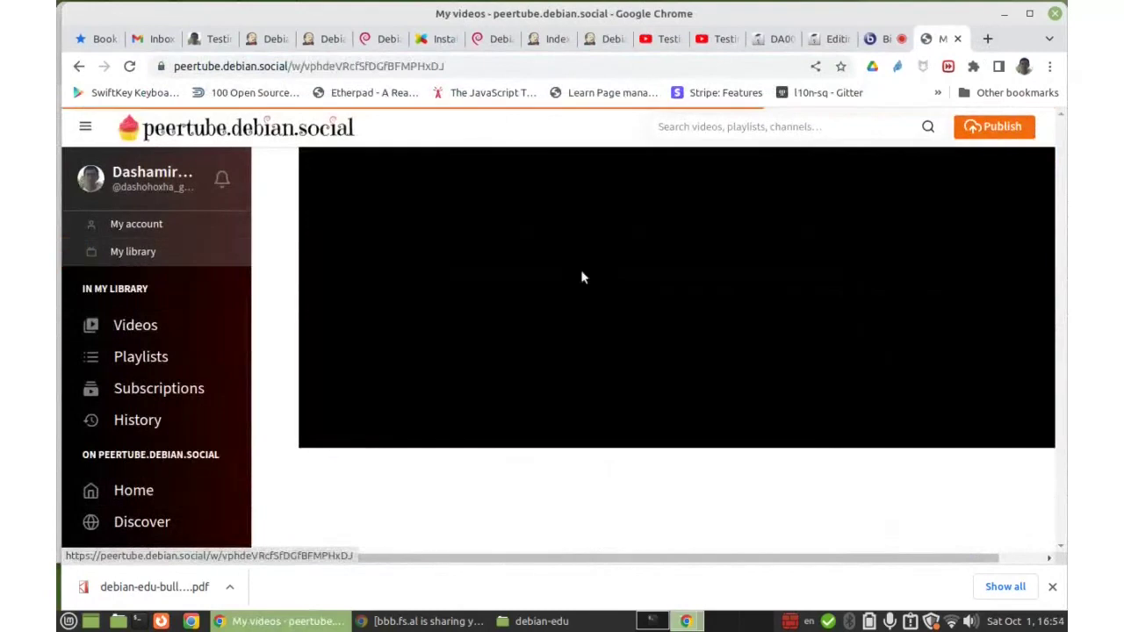
click(373, 68)
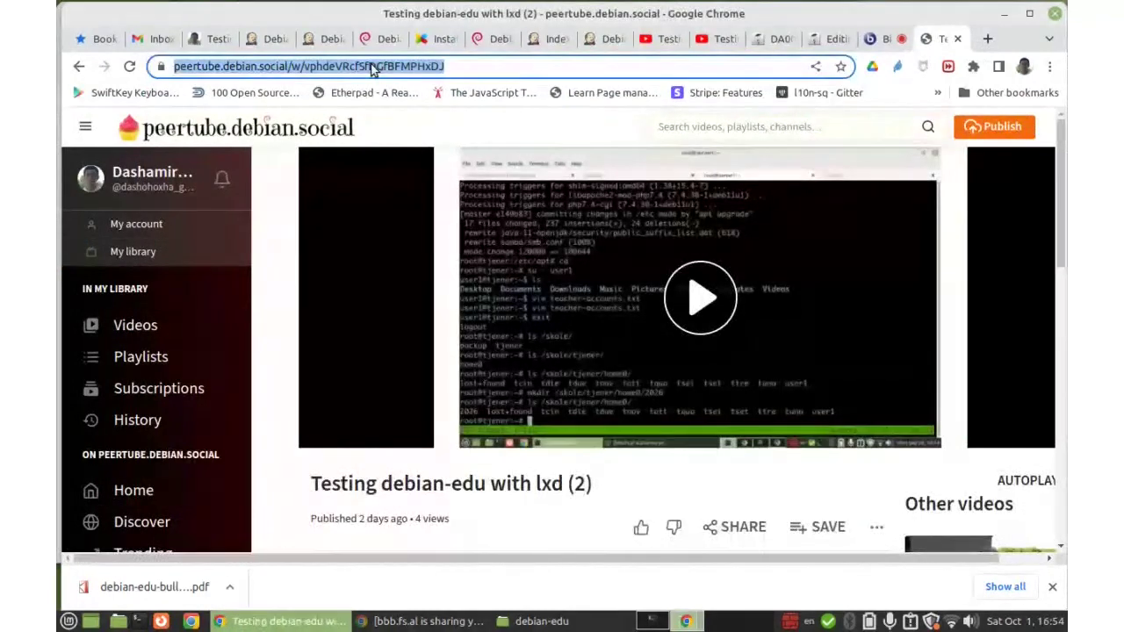
click(832, 39)
click(539, 546)
text(https://peertube.debian.social/w/vphdeVRcfSfDGfBFMPHxDJ)
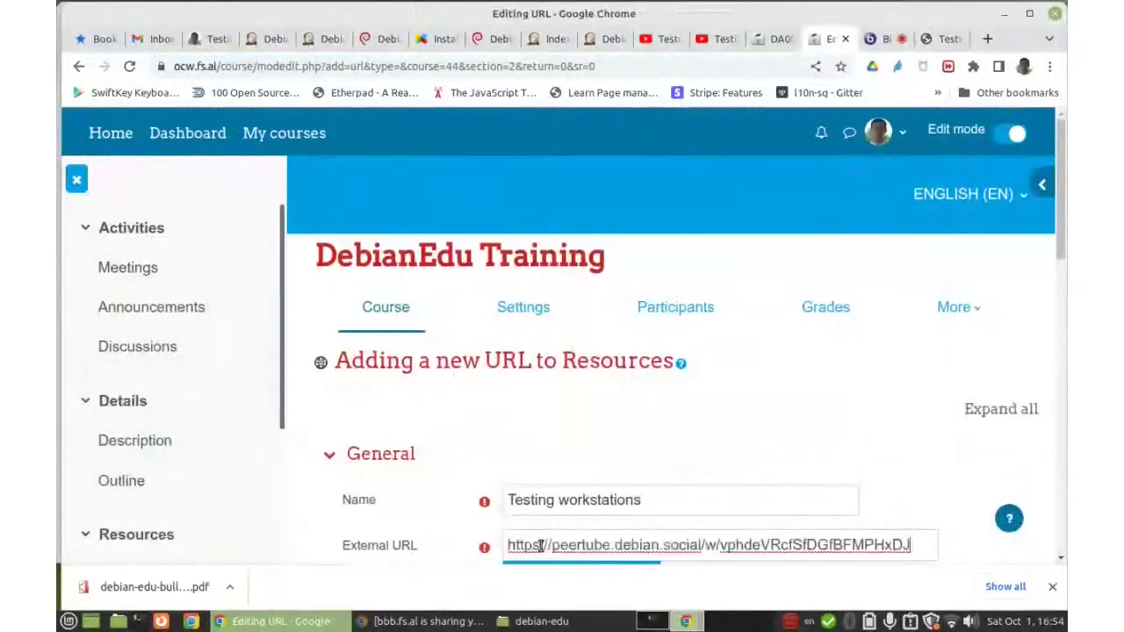
scroll(462, 400, down, 4)
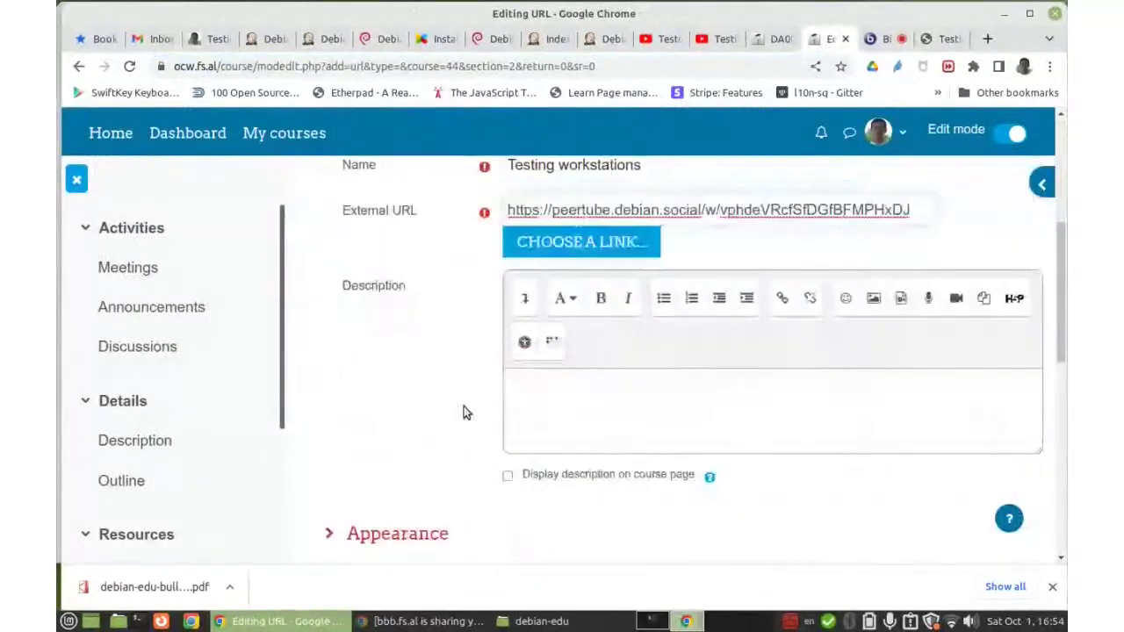
- Enable displaying the description on the course page and fill the description with the full text copied from the PeerTube video's page
click(506, 480)
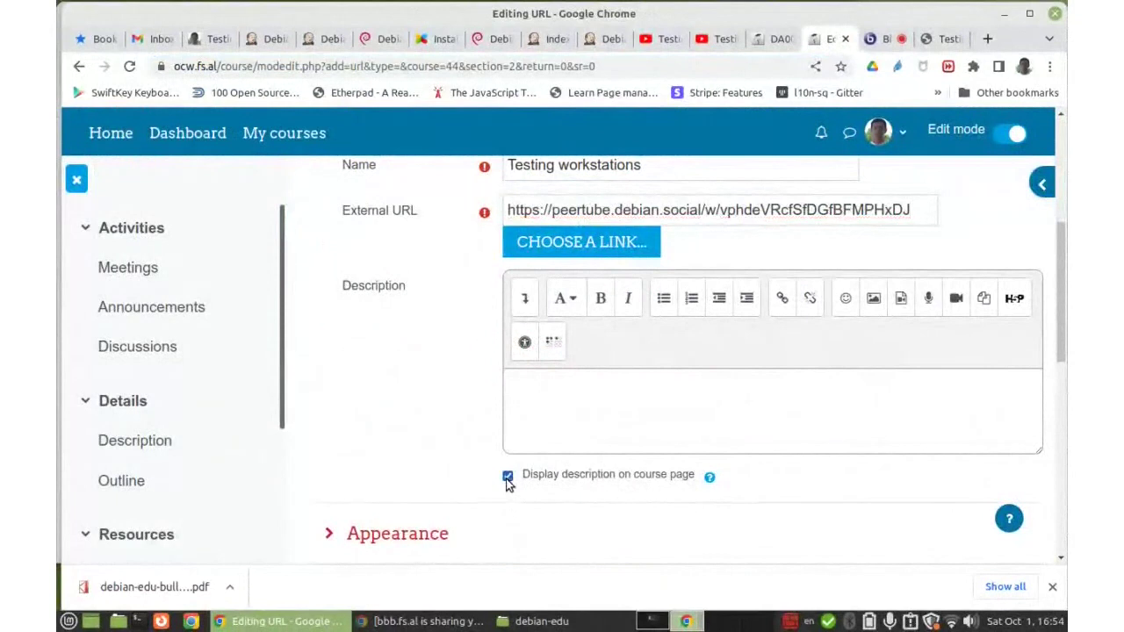
click(939, 39)
scroll(421, 404, down, 4)
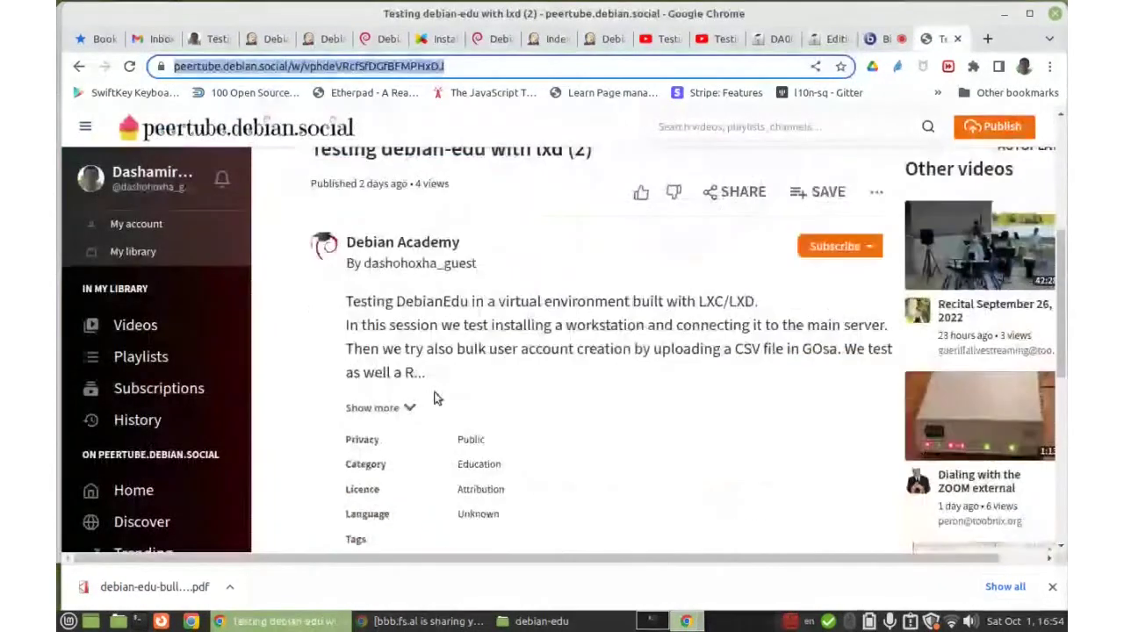
click(409, 407)
drag(718, 397, 346, 299)
key(ctrl+c)
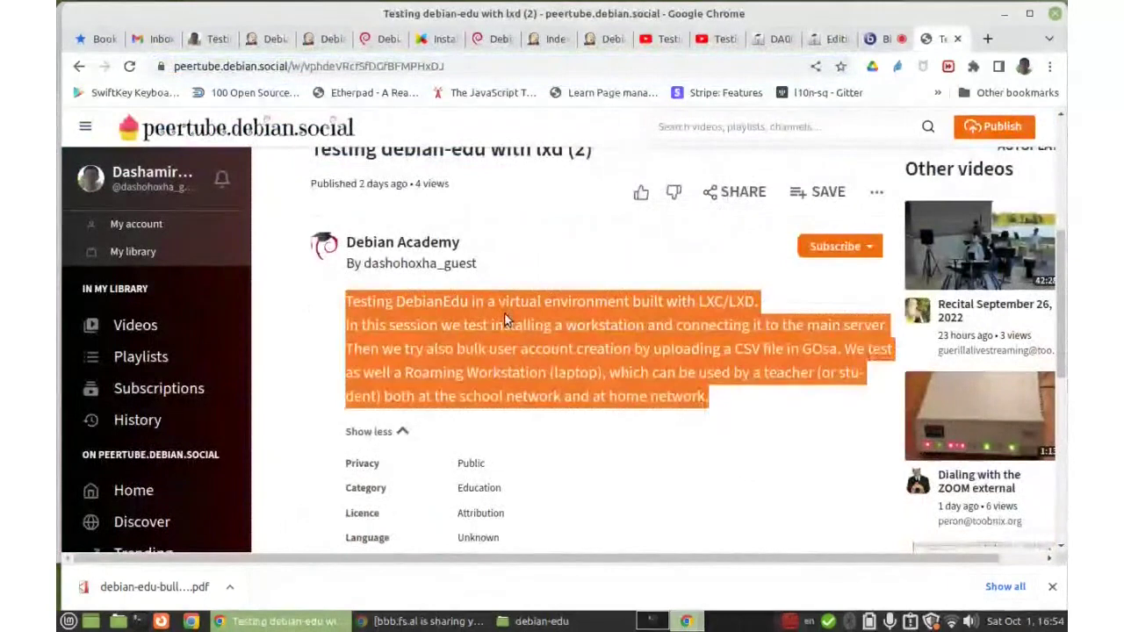
click(830, 39)
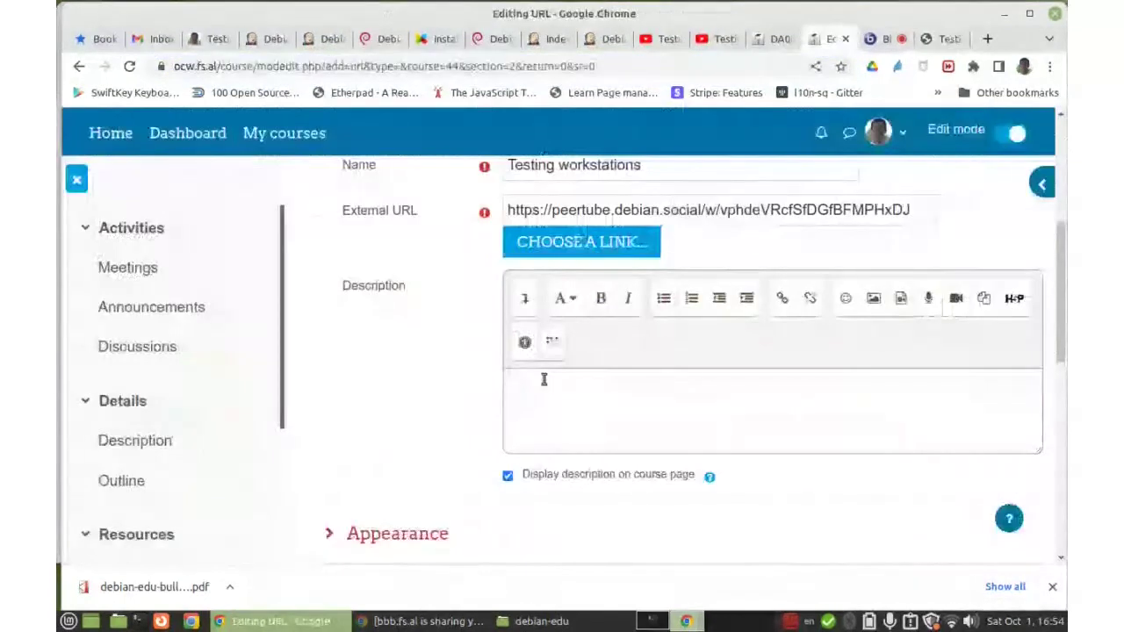
key(ctrl+v)
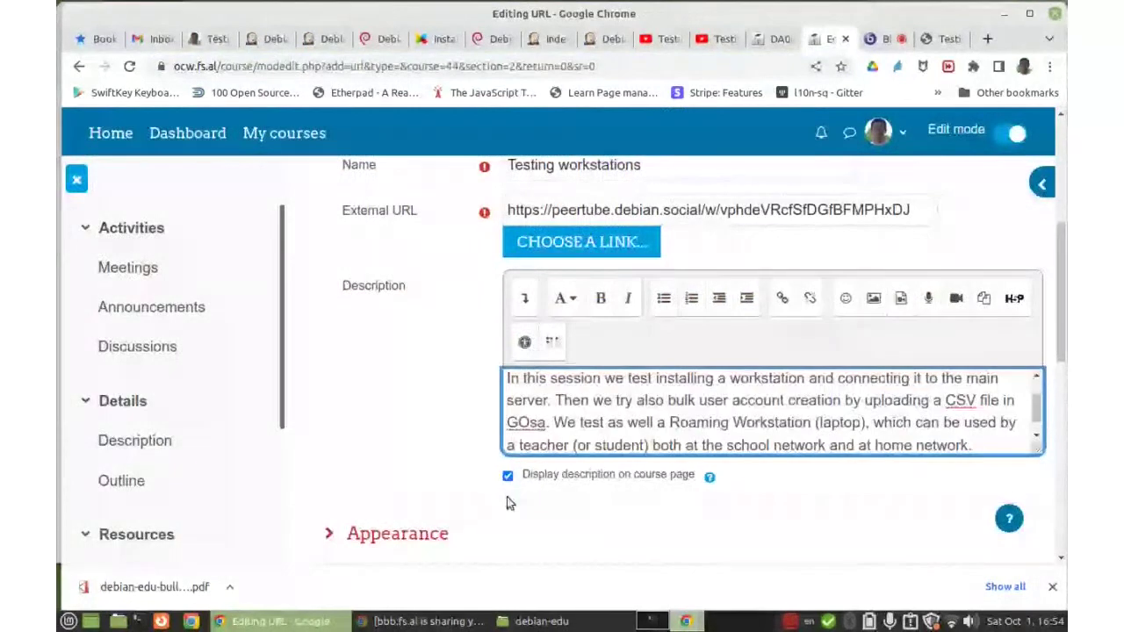
- Set the Testing workstations resource to display in a new window, and save it, returning to the course
scroll(396, 354, down, 3)
click(400, 324)
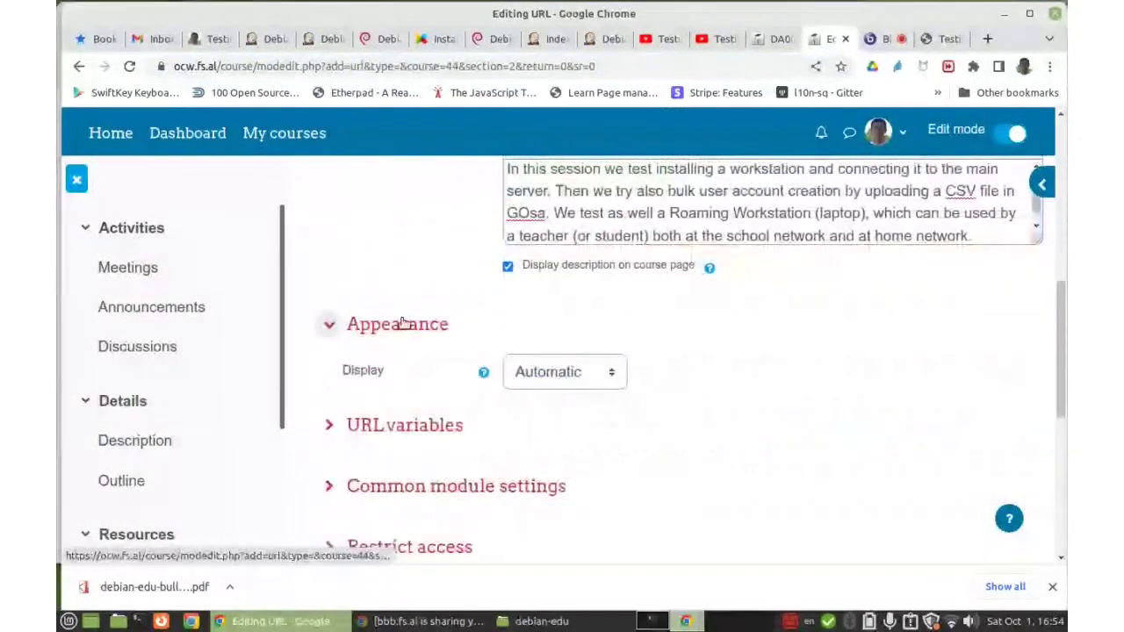
click(557, 373)
click(549, 434)
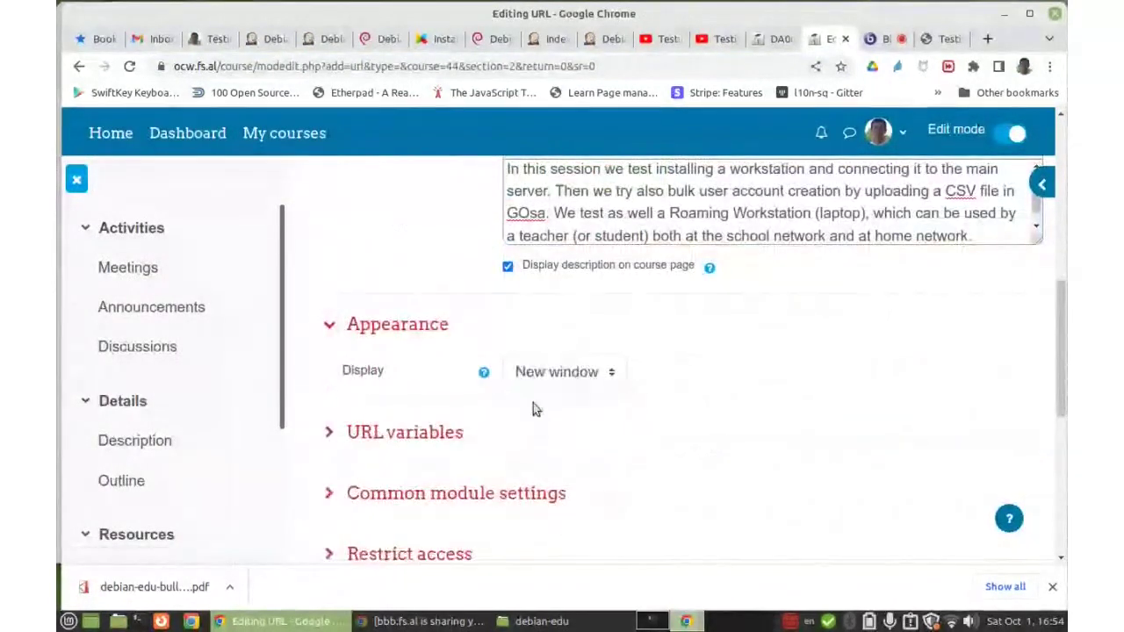
scroll(773, 360, down, 5)
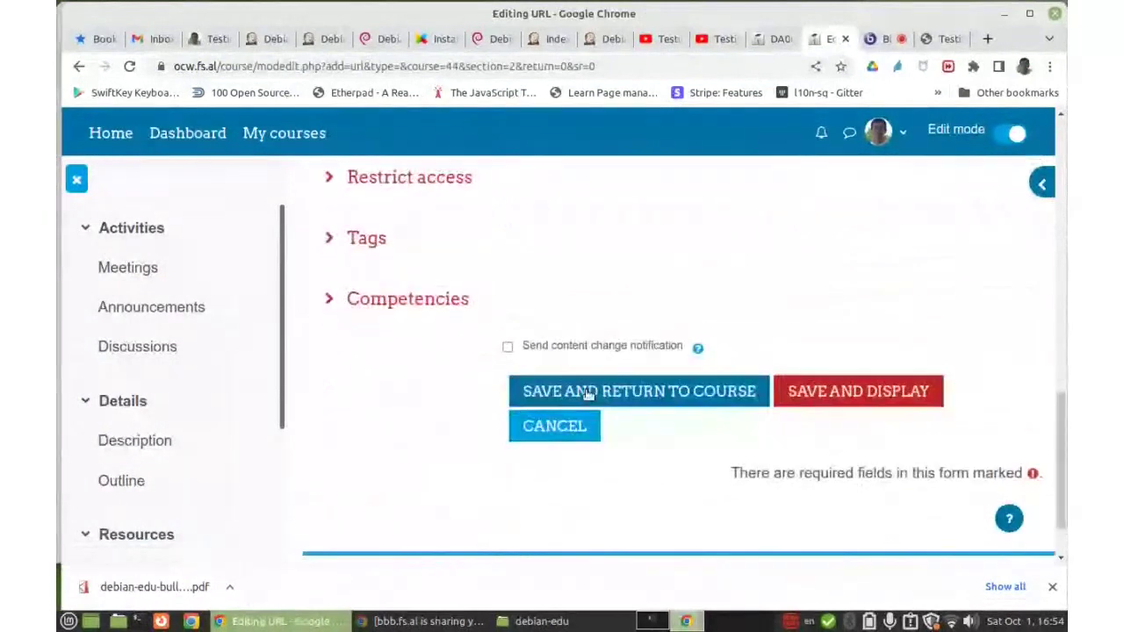
click(587, 392)
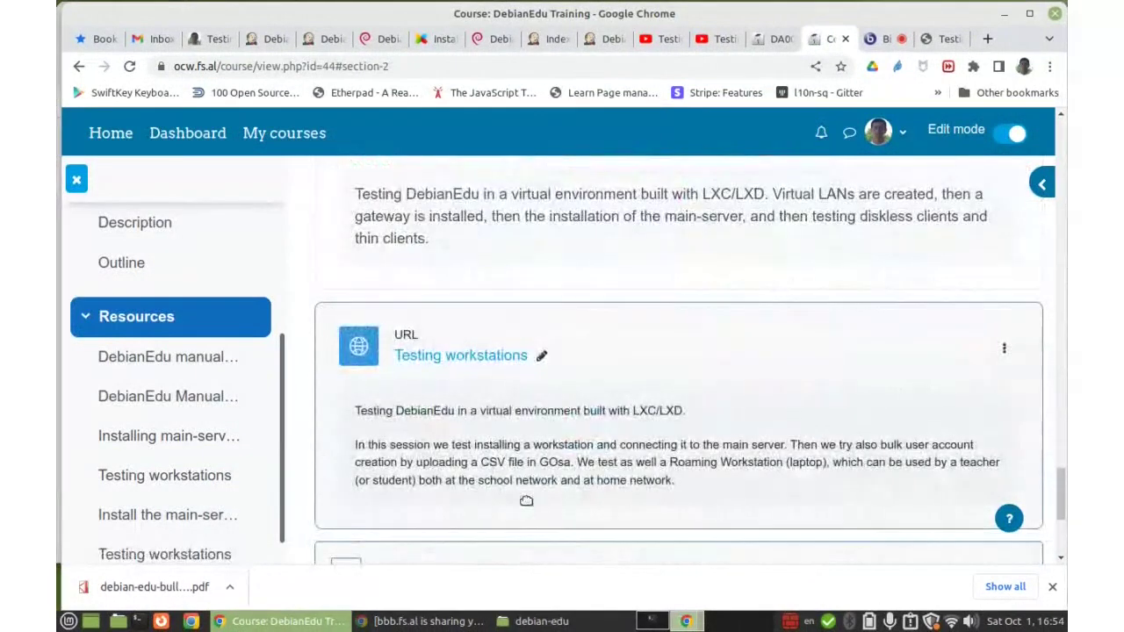
- Review the third and fourth meeting tasks in the DA00 course outline, including the resources, quiz and course backup items
click(771, 41)
drag(215, 362, 664, 361)
click(667, 365)
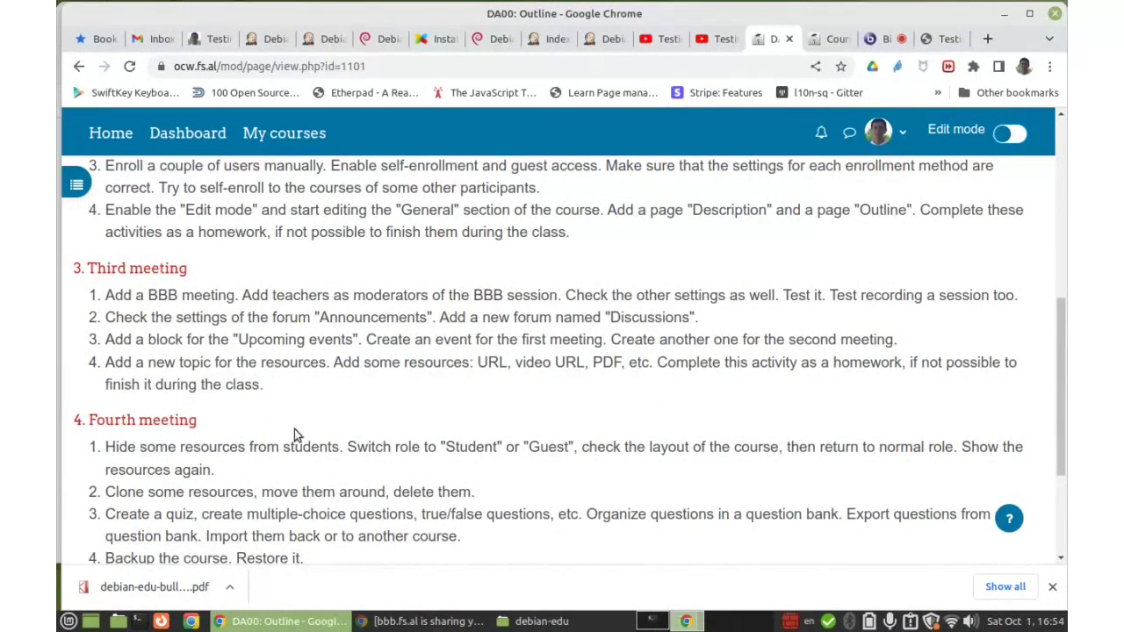
scroll(295, 430, down, 3)
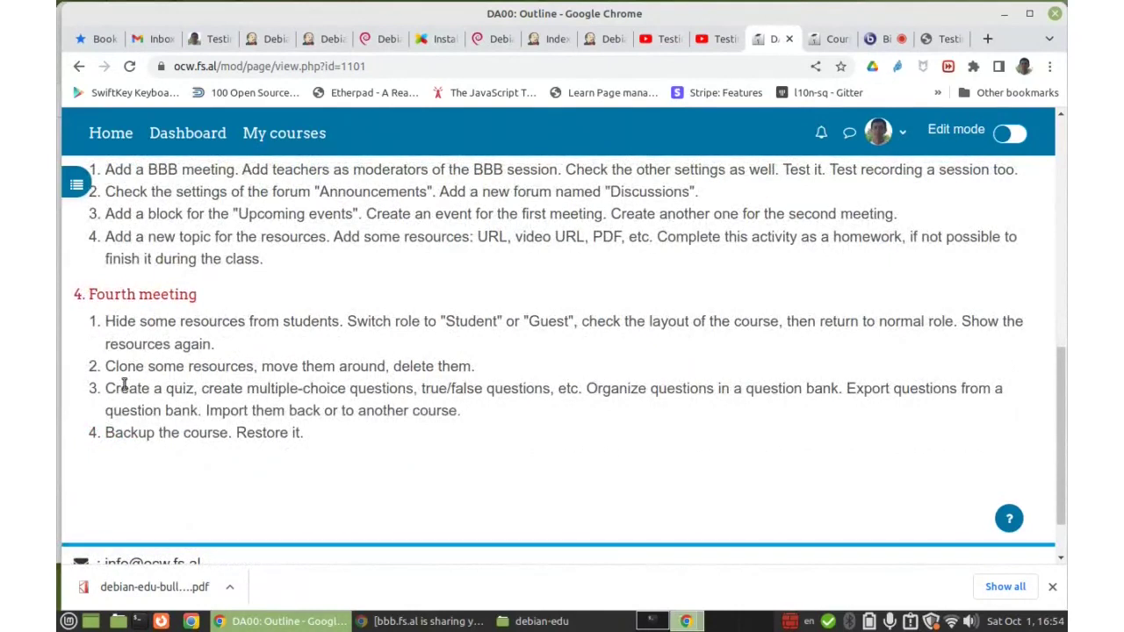
drag(109, 387, 358, 384)
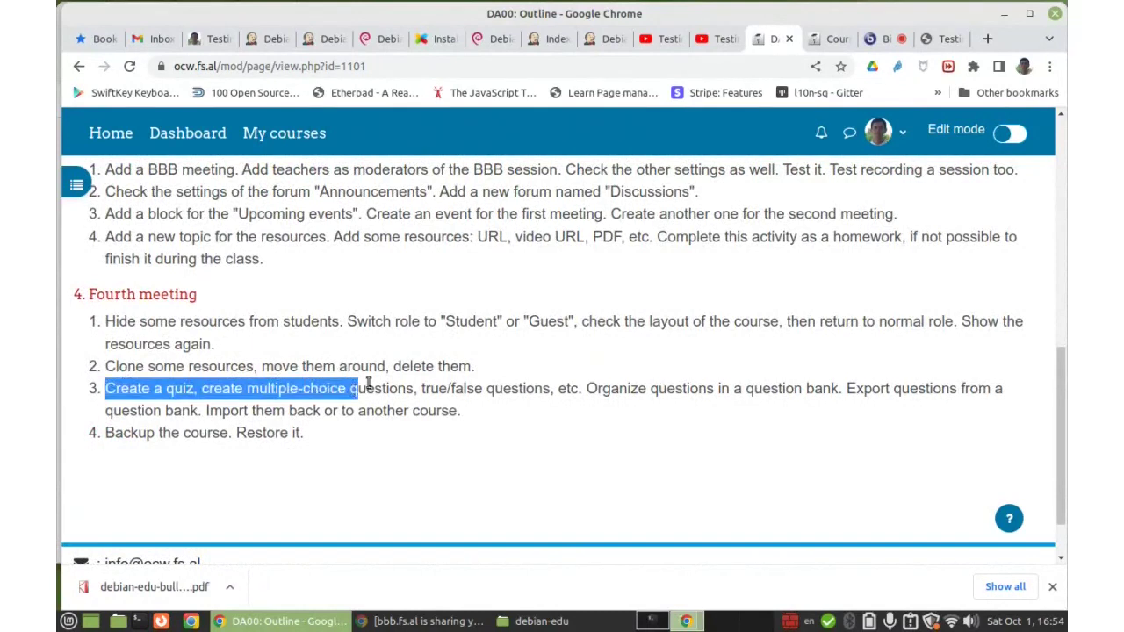
click(367, 386)
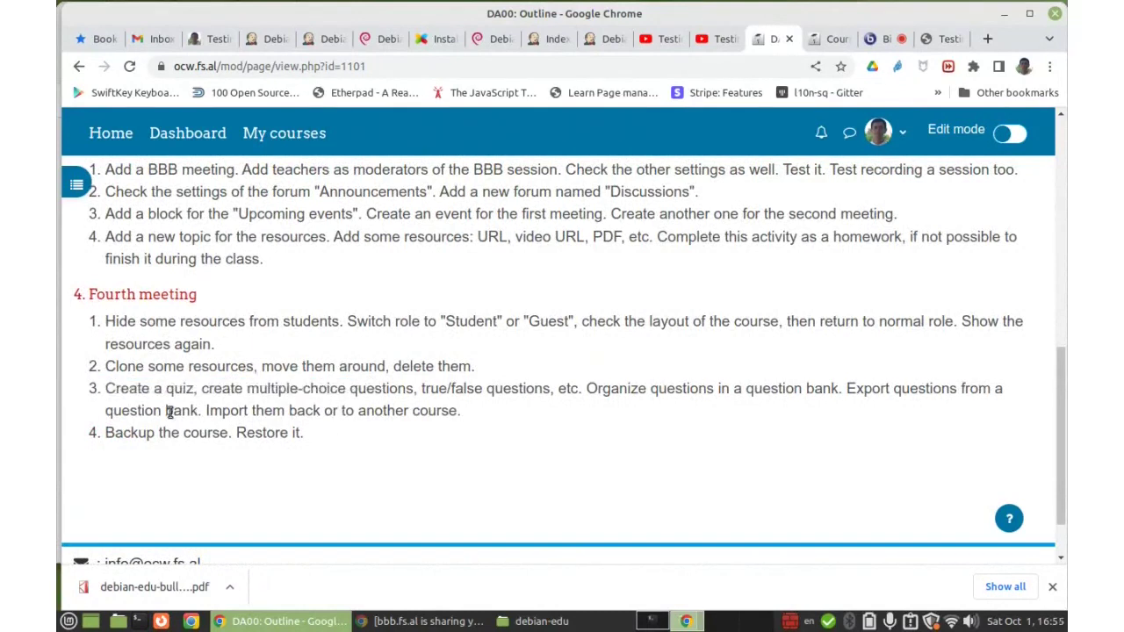
drag(105, 436, 239, 434)
click(459, 384)
drag(104, 432, 293, 428)
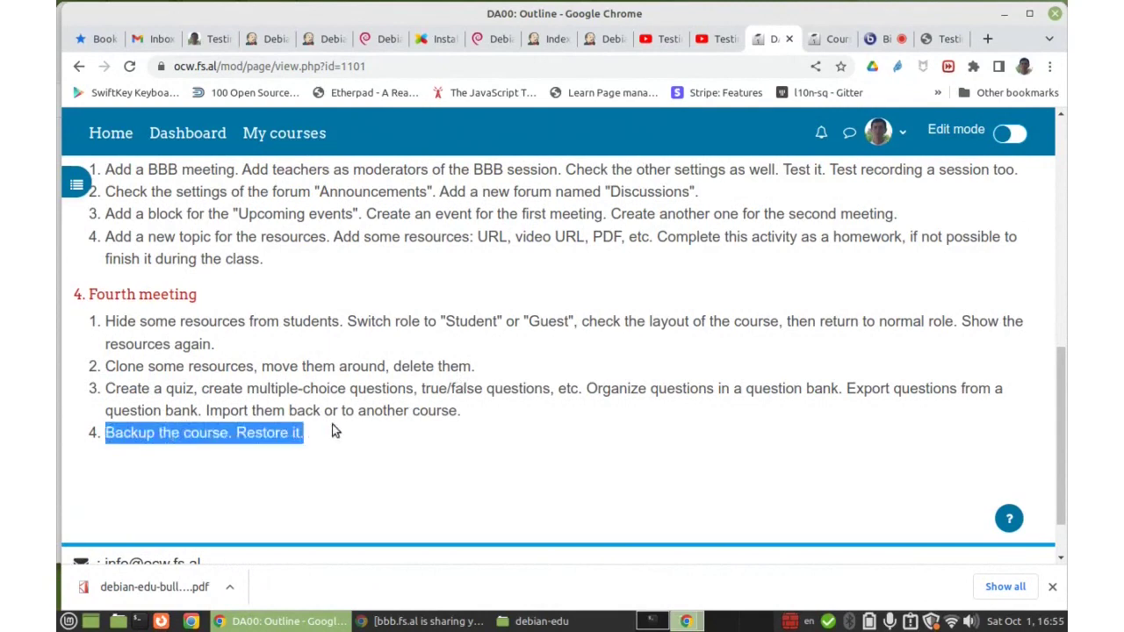